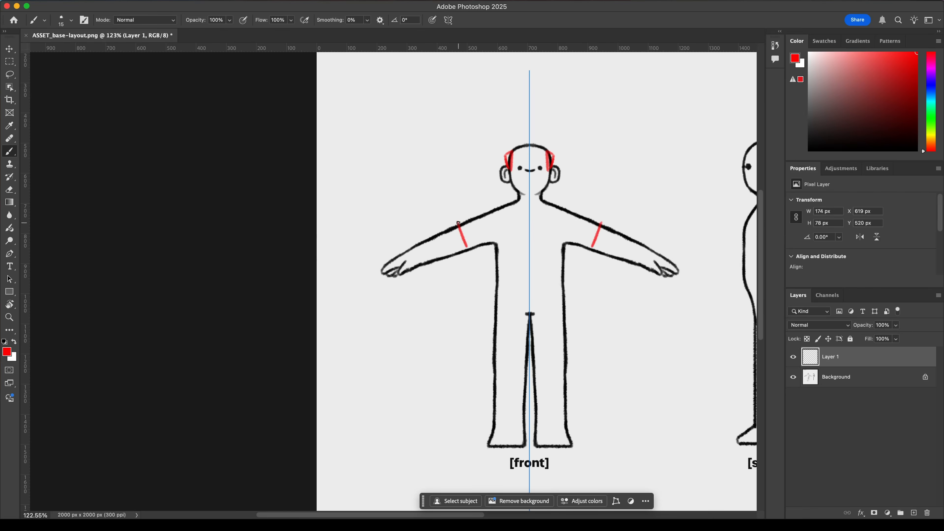
- Sketch a mirrored short-sleeved T-shirt outline in red over the front figure, with a neckline, side seams and rounded hem
mouse_move(458, 223)
mouse_down()
mouse_move(469, 252)
mouse_move(476, 216)
mouse_move(529, 204)
mouse_move(518, 200)
mouse_up()
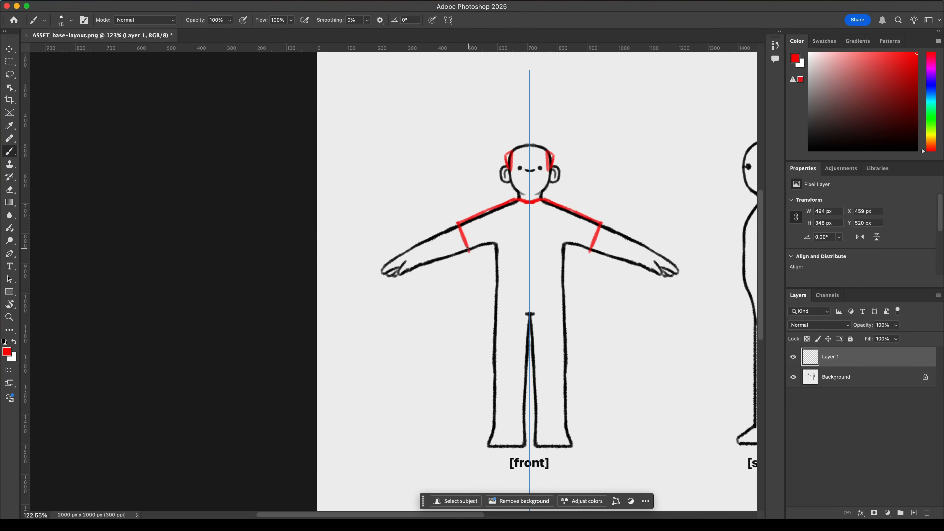
mouse_move(470, 253)
mouse_down()
mouse_move(490, 247)
mouse_move(489, 317)
mouse_move(522, 335)
mouse_move(501, 330)
mouse_move(491, 302)
mouse_up()
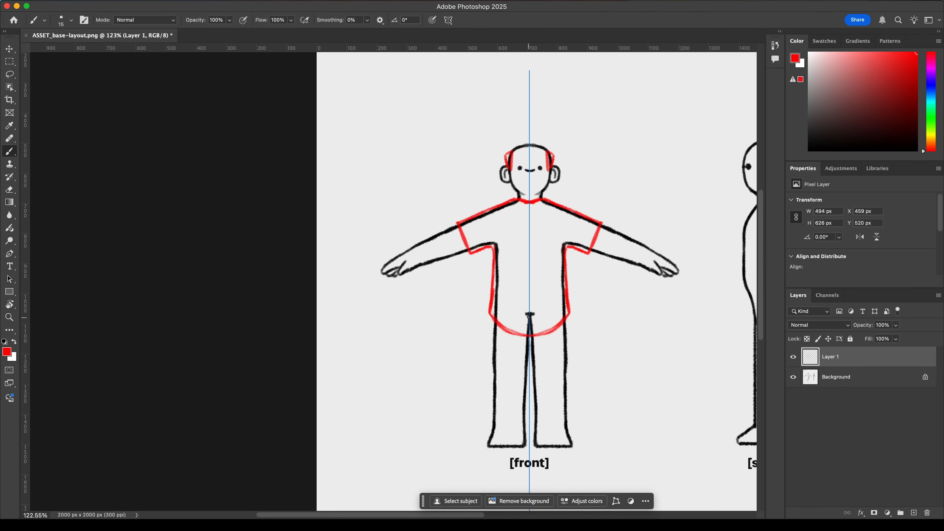
scroll(567, 326, down, 3)
scroll(566, 327, left, 3)
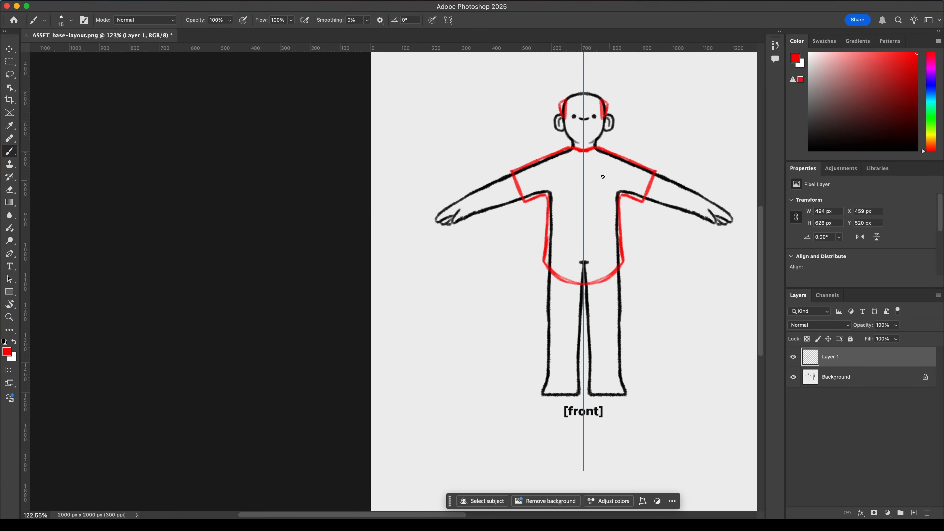
mouse_move(556, 267)
mouse_down()
mouse_move(553, 234)
mouse_move(613, 261)
mouse_up()
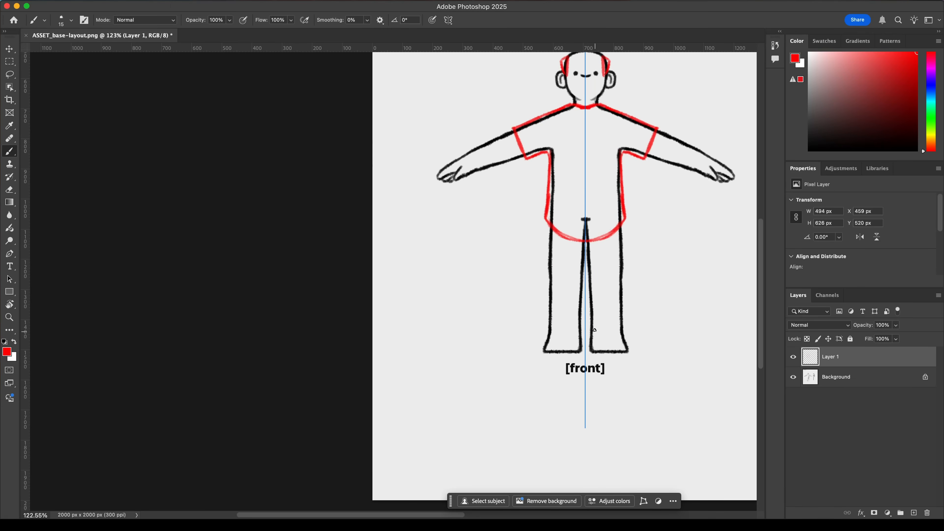
- Sketch mirrored trouser legs with bunched cuffs above the ankles on the front figure
drag(592, 323, 626, 322)
mouse_move(591, 321)
mouse_down()
mouse_move(589, 312)
mouse_move(624, 315)
mouse_move(627, 305)
mouse_up()
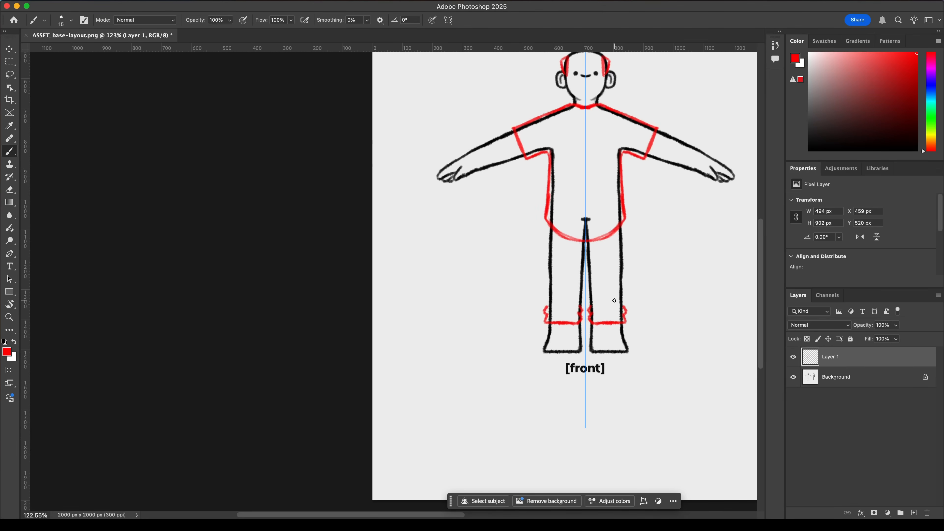
drag(624, 307, 622, 258)
mouse_move(588, 312)
mouse_down()
mouse_move(588, 245)
mouse_move(608, 266)
mouse_up()
scroll(611, 206, down, 3)
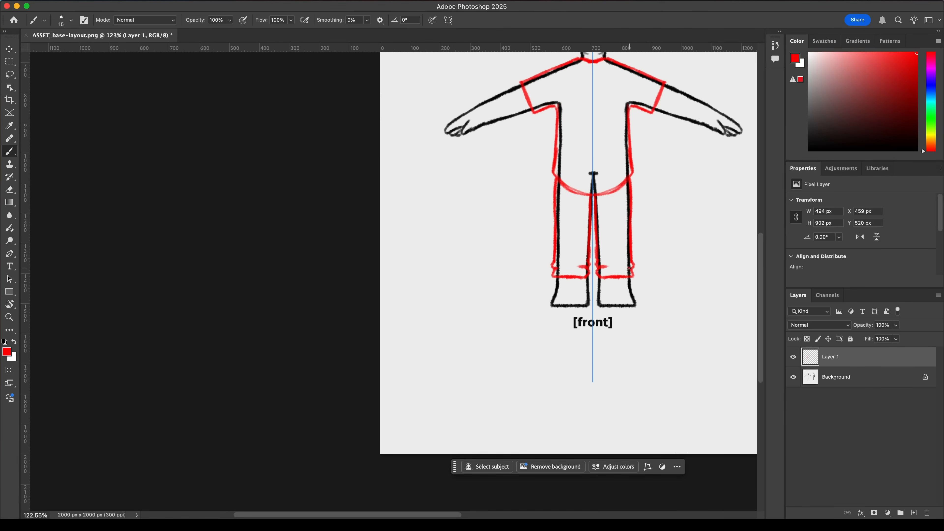
- Sketch mirrored shoes with soles and rounded uppers over the front figure's feet
scroll(628, 286, down, 2)
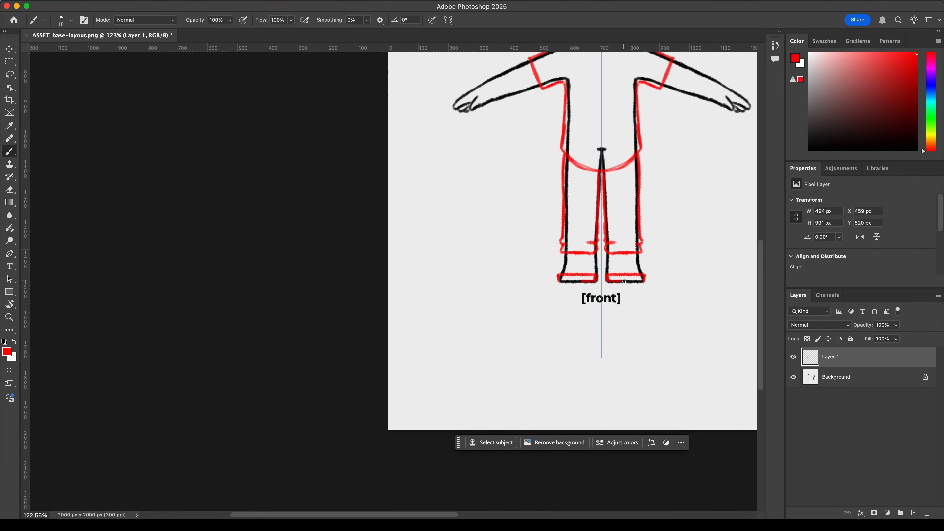
drag(606, 277, 606, 262)
mouse_move(613, 268)
mouse_down()
mouse_move(612, 259)
mouse_move(641, 260)
mouse_move(645, 275)
mouse_move(622, 264)
mouse_up()
drag(657, 227, 648, 279)
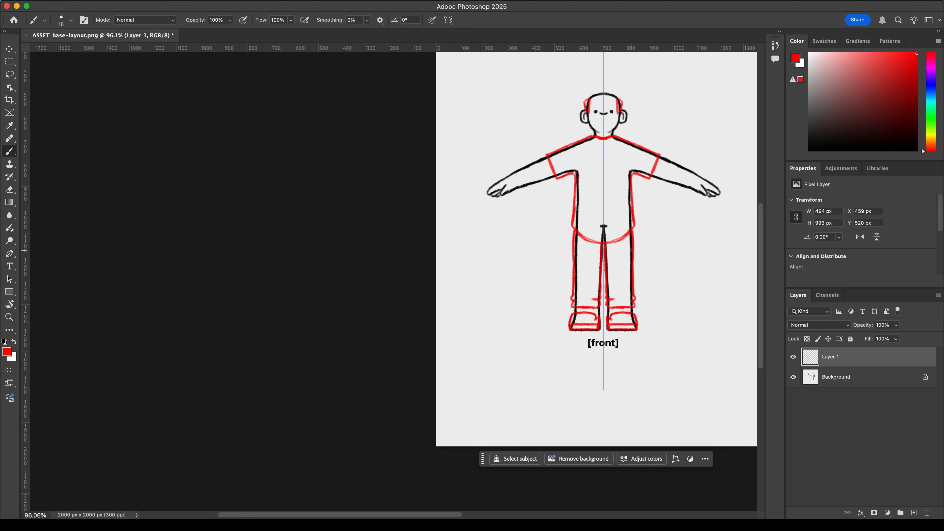
- Erase and redraw the outer trouser lines just below the shirt hem on the front figure
key(e)
drag(634, 245, 628, 241)
key(b)
drag(633, 263, 631, 245)
- Turn off paint symmetry and sketch a swept, wavy hairstyle on the front figure's head
mouse_move(664, 216)
super+mouse_down()
mouse_move(642, 222)
mouse_move(661, 218)
super+mouse_up()
drag(707, 178, 631, 233)
click(449, 20)
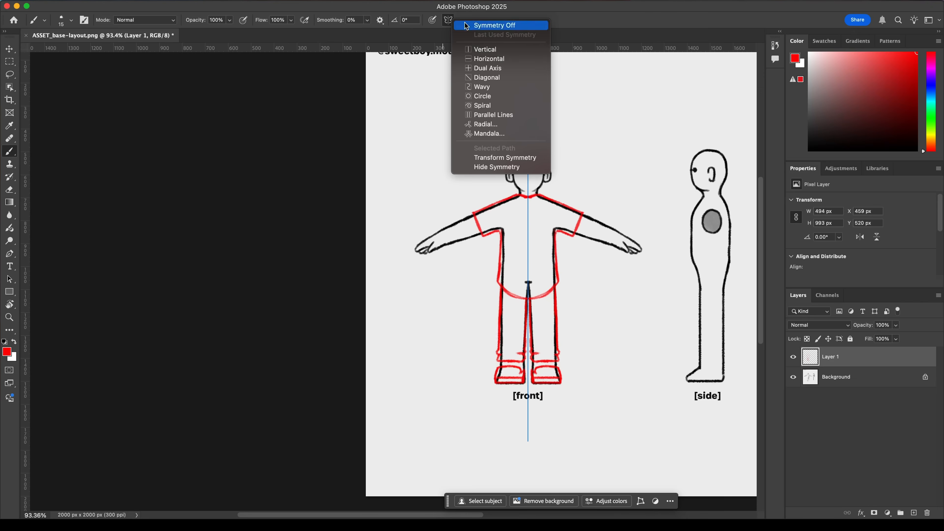
click(499, 25)
mouse_move(534, 160)
super+mouse_down()
mouse_move(543, 150)
mouse_move(498, 151)
mouse_move(513, 134)
mouse_move(539, 132)
mouse_move(555, 160)
mouse_move(527, 160)
super+mouse_up()
key(b)
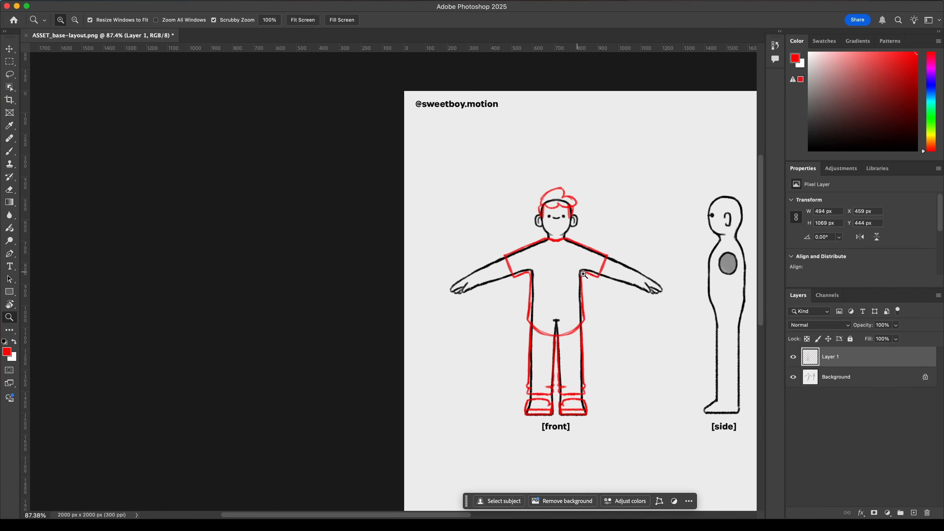
- Sketch the matching wavy hair and hairline on the side figure's head
mouse_move(613, 297)
mouse_down()
mouse_move(573, 257)
mouse_move(595, 257)
mouse_up()
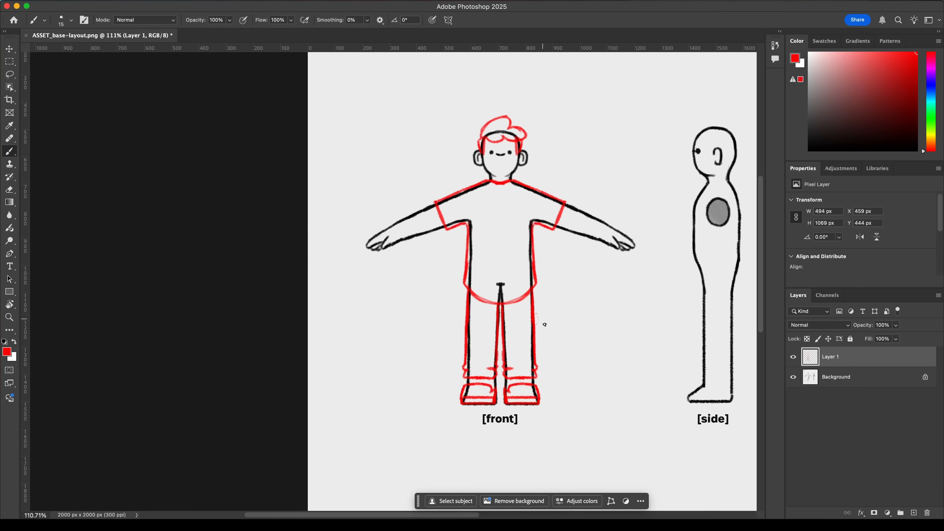
drag(604, 264, 475, 238)
mouse_move(588, 125)
super+mouse_down()
mouse_move(601, 128)
mouse_move(607, 167)
mouse_move(571, 136)
mouse_move(619, 134)
mouse_move(628, 141)
mouse_move(618, 187)
mouse_move(600, 170)
super+mouse_up()
mouse_move(572, 136)
mouse_down()
mouse_move(552, 120)
mouse_move(616, 106)
mouse_move(612, 123)
mouse_move(629, 141)
mouse_up()
alt+scroll(628, 141, down, 5)
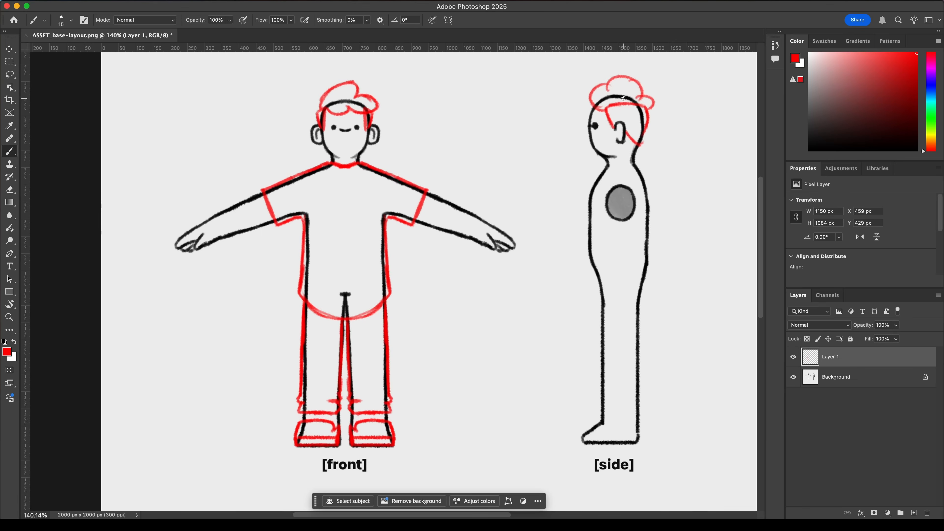
- Sketch the shirt neckline on the side figure and draw a horizontal guide across from the front shirt's hem
alt+scroll(624, 98, up, 5)
drag(602, 173, 658, 168)
drag(605, 210, 607, 201)
alt+scroll(607, 201, down, 4)
drag(314, 310, 707, 315)
drag(617, 131, 603, 154)
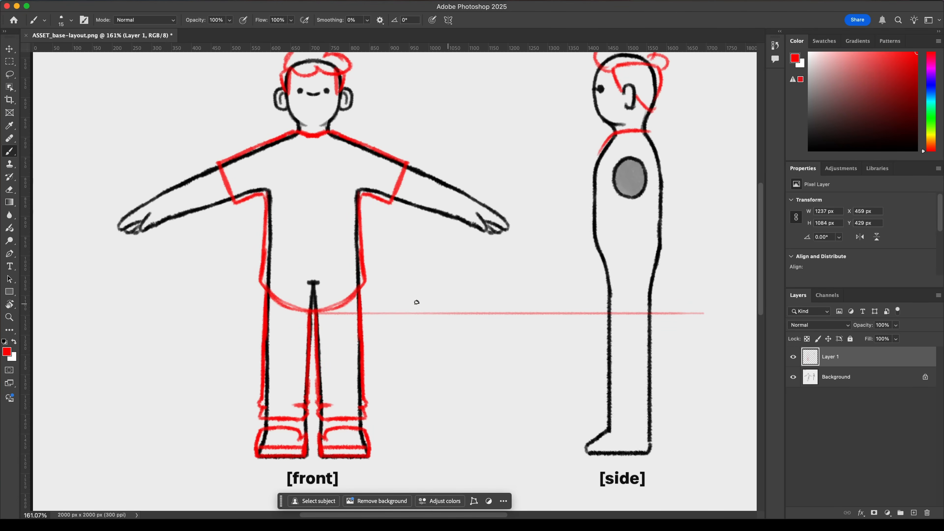
- Erase the rounded shirt hem on the front figure and redraw it as a higher, shallower curve
key(e)
mouse_move(259, 279)
mouse_down()
mouse_move(282, 307)
mouse_move(300, 311)
mouse_move(358, 294)
mouse_up()
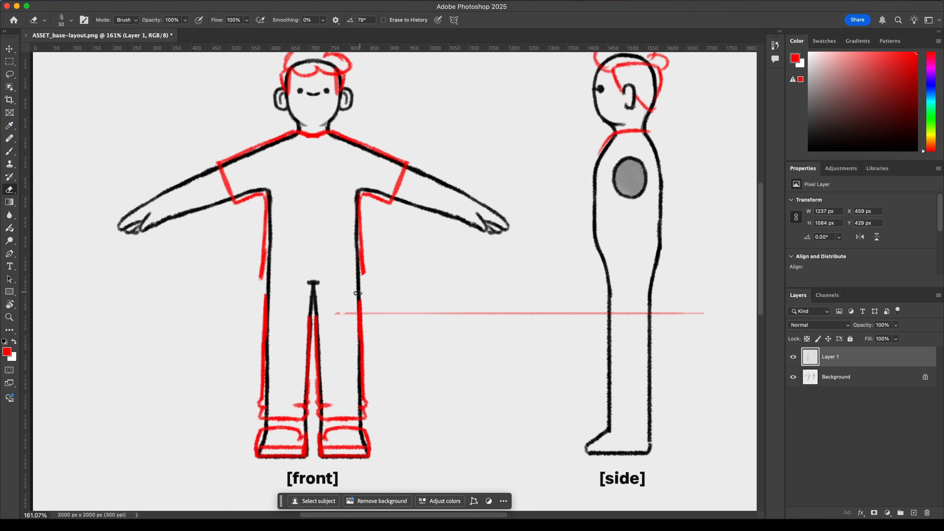
key(b)
drag(266, 267, 311, 288)
key(r)
mouse_move(502, 211)
mouse_down()
mouse_move(420, 156)
mouse_move(392, 152)
mouse_up()
mouse_move(361, 352)
mouse_down()
mouse_move(366, 325)
mouse_move(360, 349)
mouse_up()
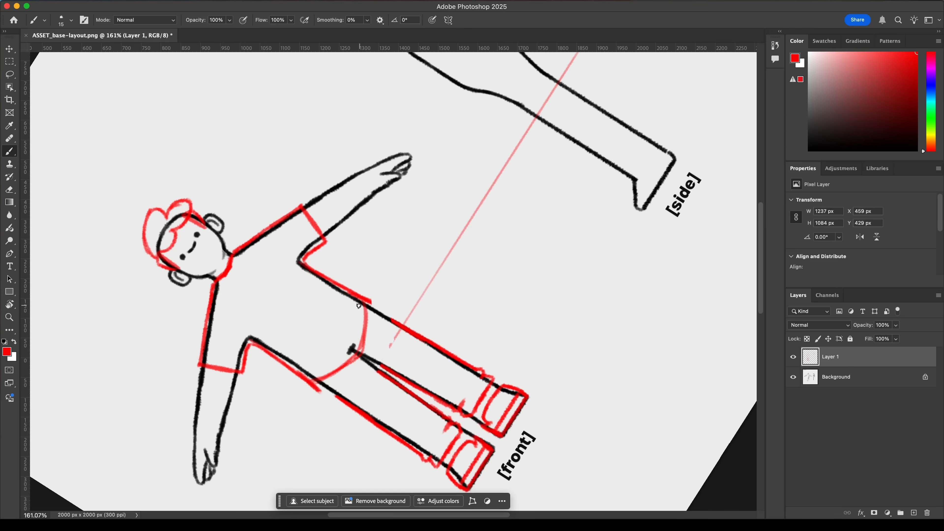
- Clean up the new hem's corners and extend the front figure's outer trouser lines up to the hem
key(e)
drag(322, 389, 313, 387)
key(r)
mouse_move(412, 232)
mouse_down()
mouse_move(449, 288)
mouse_move(443, 247)
mouse_up()
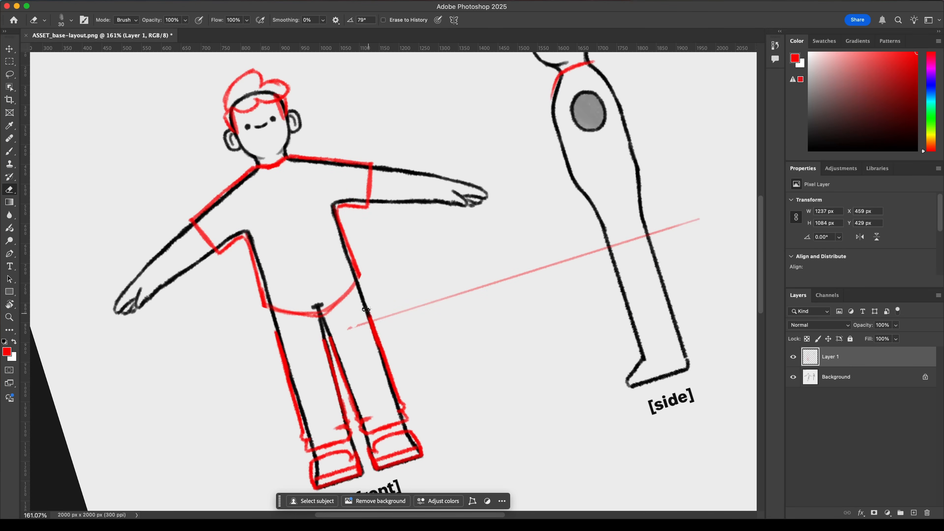
key(b)
drag(364, 303, 352, 276)
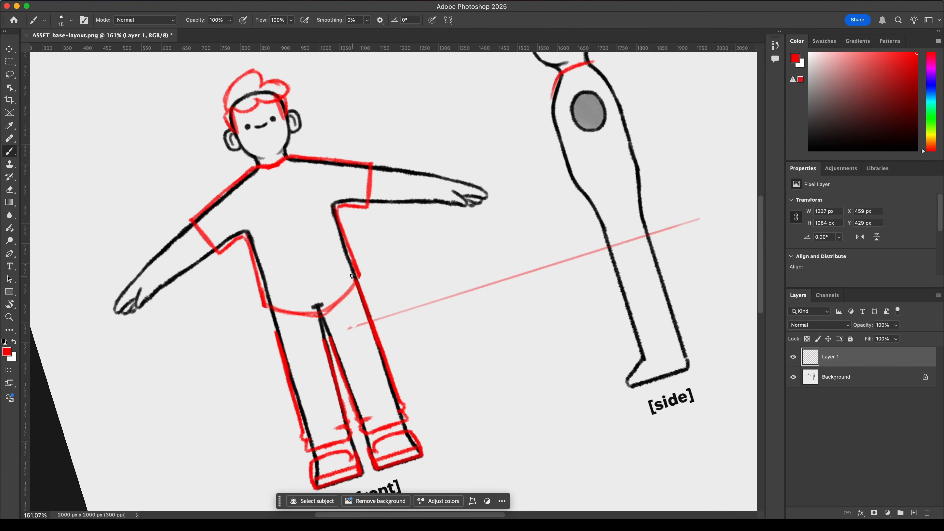
drag(278, 336, 274, 312)
- Replace the hem guide with one at the new hem height and sketch the side figure's shirt body with a curved hem
key(r)
drag(643, 188, 658, 265)
key(e)
drag(306, 317, 727, 318)
key(b)
drag(277, 292, 712, 291)
mouse_move(570, 153)
mouse_down()
mouse_move(556, 233)
mouse_move(562, 279)
mouse_move(597, 275)
mouse_move(638, 294)
mouse_up()
drag(625, 144, 638, 291)
scroll(609, 298, down, 5)
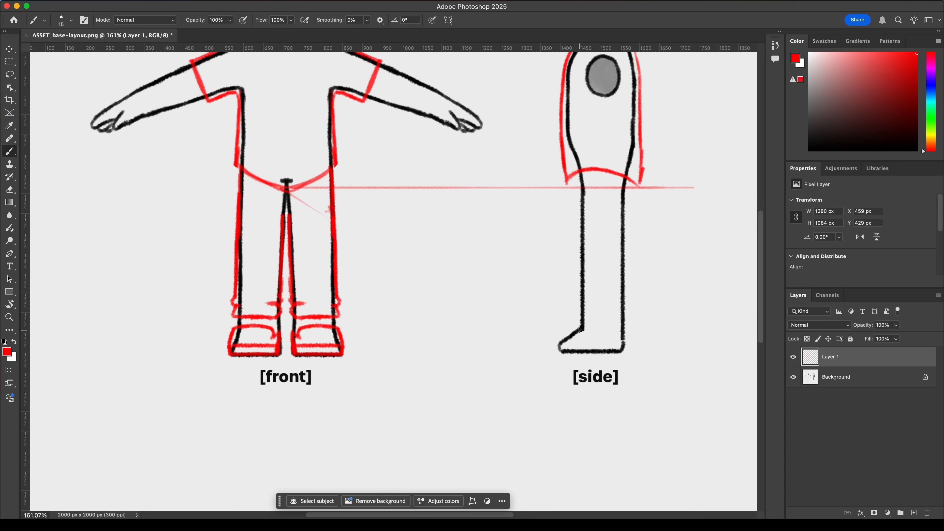
- Sketch a shoe with a sole and toe cap over the side figure's foot
drag(560, 334, 575, 323)
drag(557, 353, 630, 350)
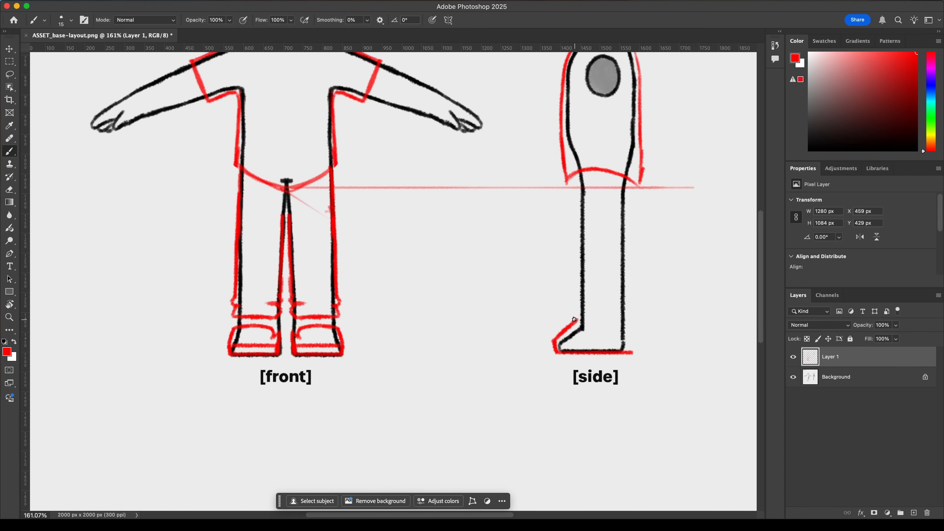
key(e)
mouse_move(563, 333)
mouse_down()
mouse_move(576, 321)
mouse_move(554, 350)
mouse_move(570, 329)
mouse_move(629, 326)
mouse_move(631, 351)
mouse_up()
key(b)
key(e)
key(b)
mouse_move(554, 344)
mouse_down()
mouse_move(628, 337)
mouse_move(588, 353)
mouse_up()
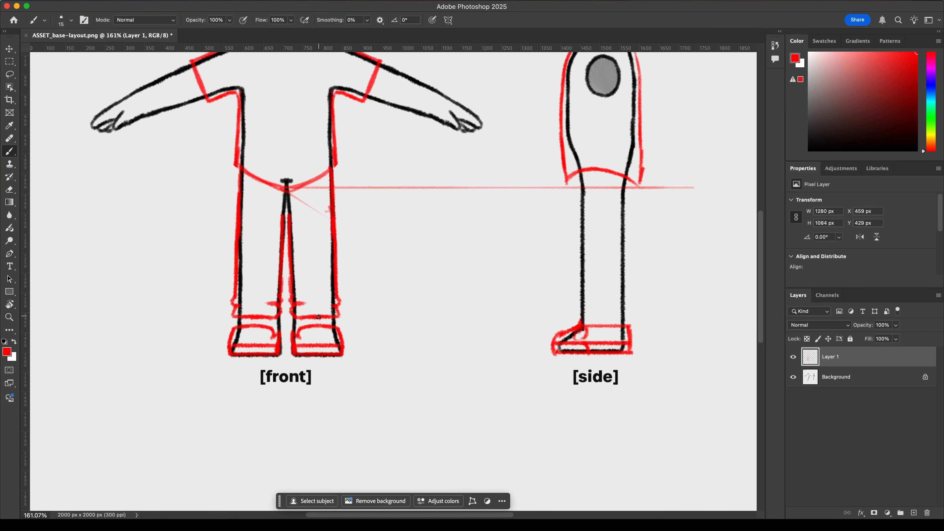
- Draw a horizontal guide from the front cuffs and sketch the side figure's trouser leg with a bunched cuff
mouse_move(319, 316)
shift+mouse_down()
mouse_move(620, 315)
mouse_move(629, 303)
mouse_move(579, 168)
shift+mouse_up()
drag(627, 297, 626, 247)
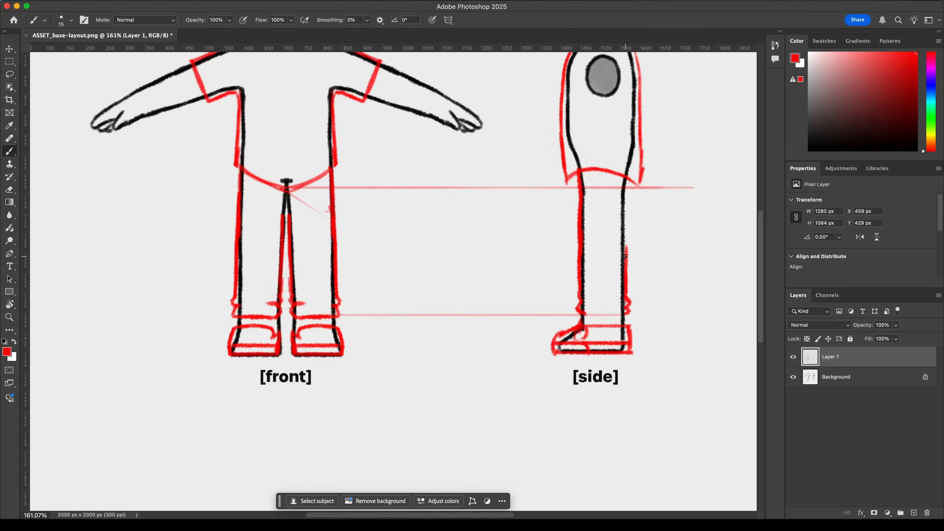
mouse_move(625, 241)
mouse_down()
mouse_move(617, 246)
mouse_move(627, 241)
mouse_up()
drag(627, 240, 629, 184)
alt+scroll(621, 315, down, 4)
alt+scroll(622, 316, up, 1)
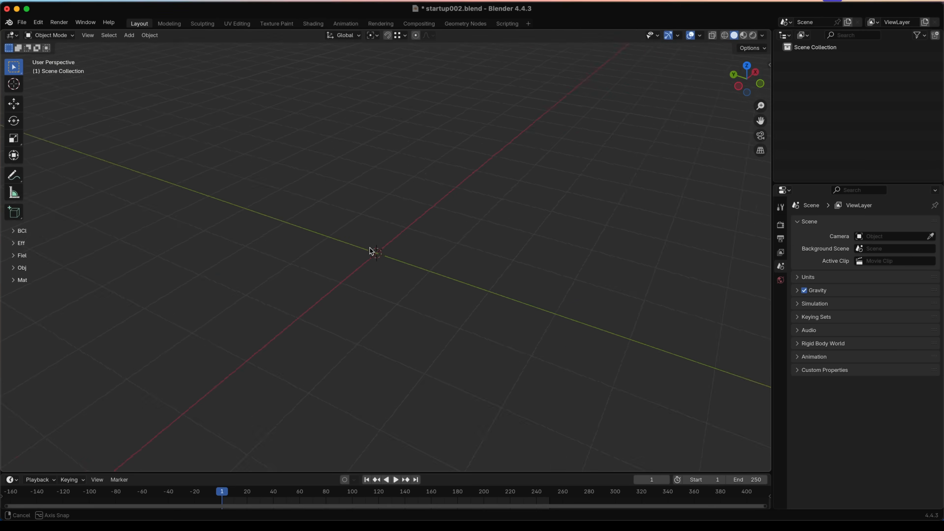
- Switch to Blender and add REF_layout.png as a reference image in the front orthographic view
middle_drag(370, 252, 387, 249)
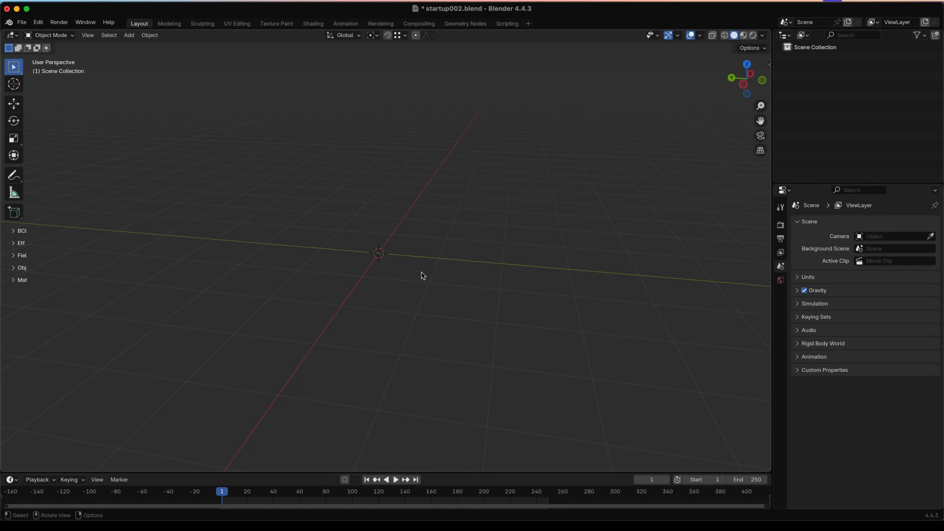
scroll(376, 255, up, 1)
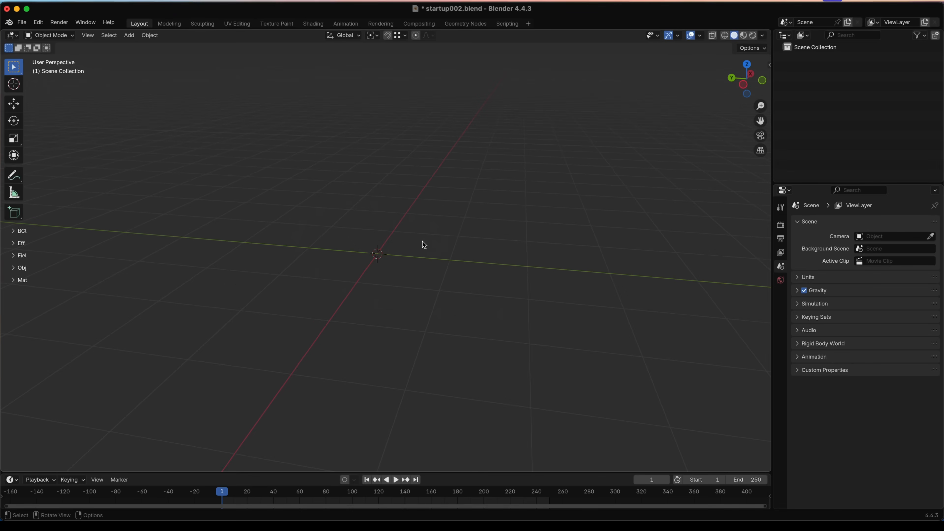
key(grave)
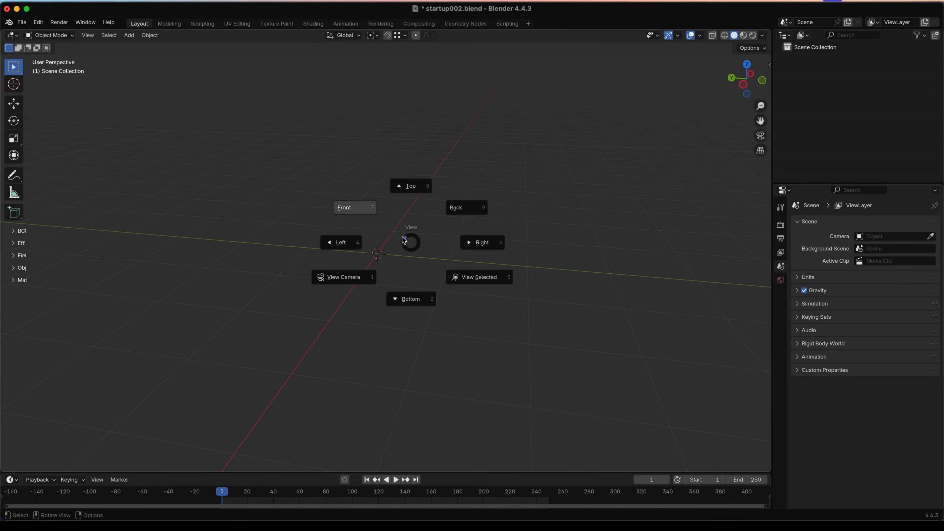
click(349, 203)
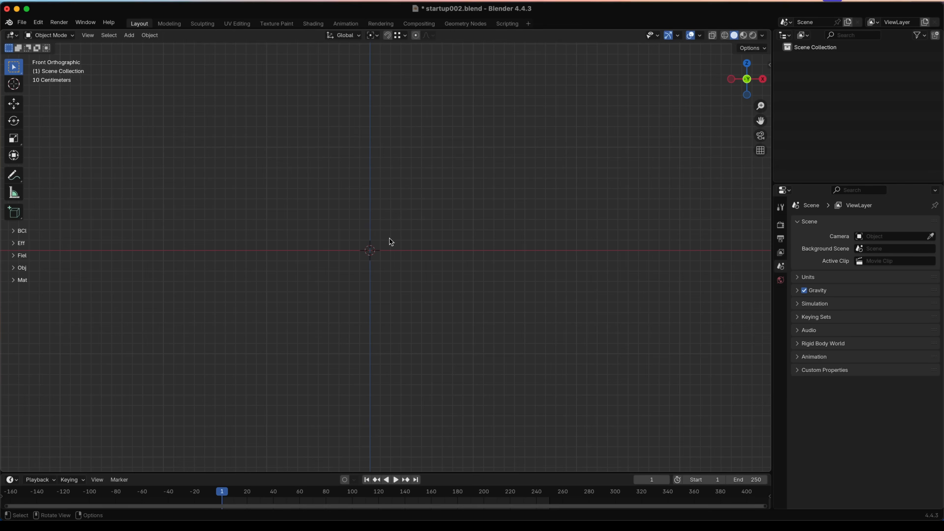
shift+middle_drag(379, 266, 385, 291)
key(shift+a)
mouse_move(372, 312)
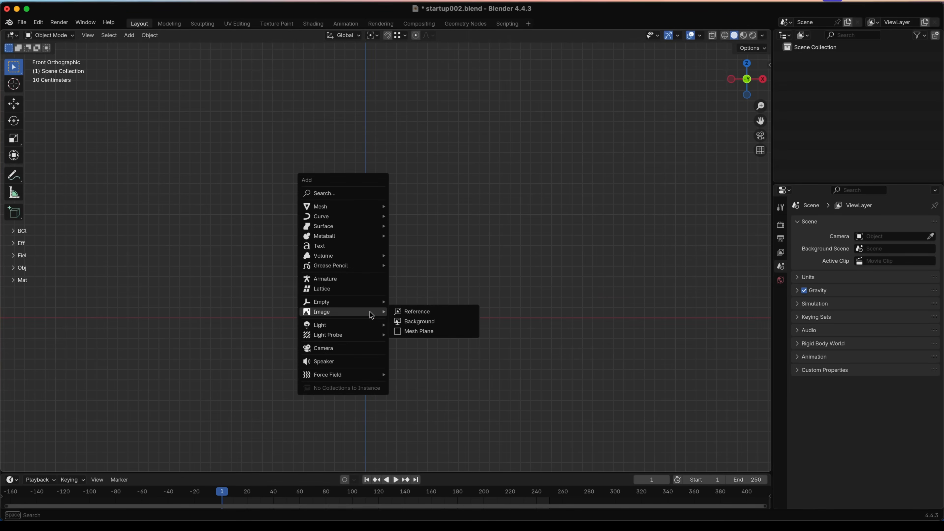
click(417, 313)
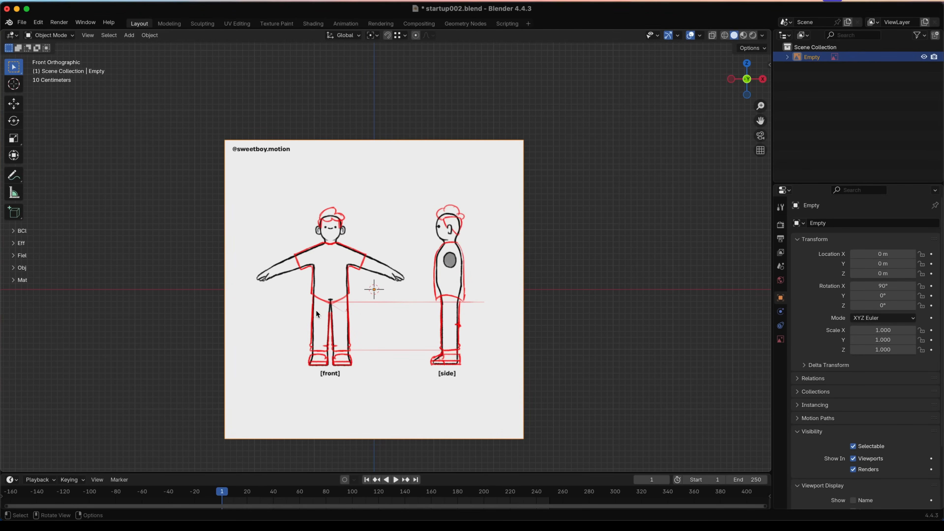
key(g)
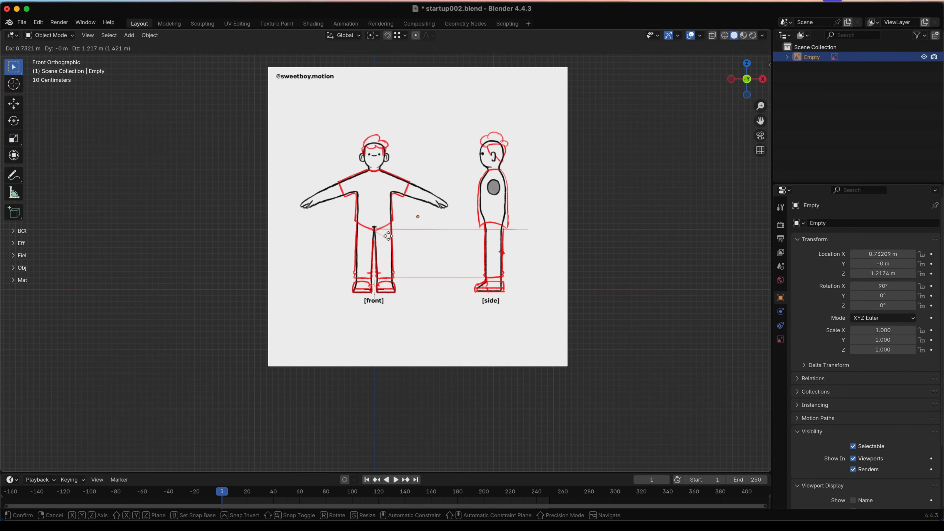
key(Escape)
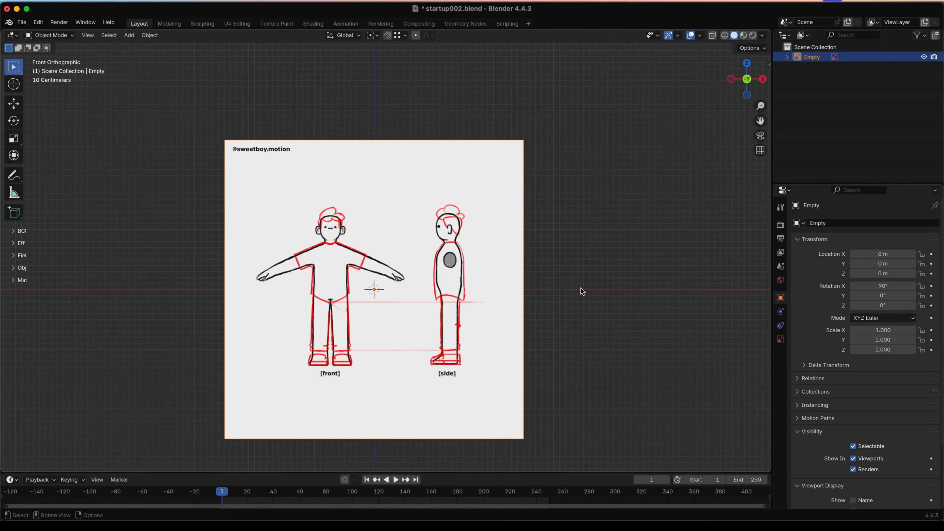
- Enable opacity for the reference image and lower it to about 0.16
click(777, 337)
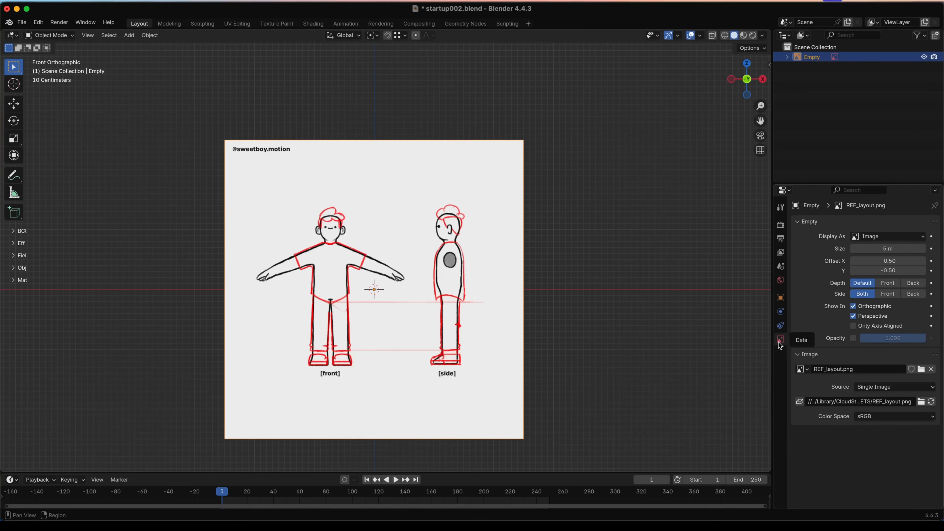
click(854, 338)
drag(918, 338, 870, 338)
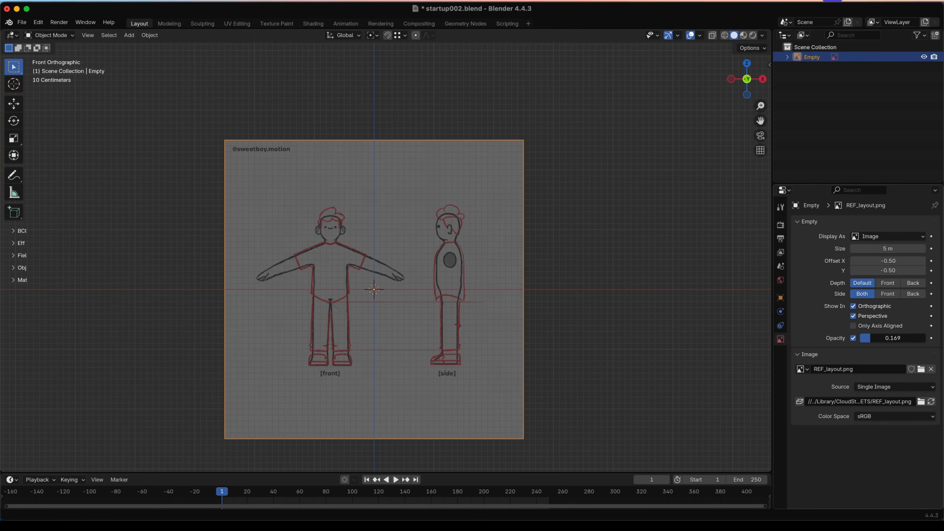
- Disable the reference image's display in perspective views and check it from perspective and orthographic angles
click(853, 315)
middle_drag(393, 210, 386, 235)
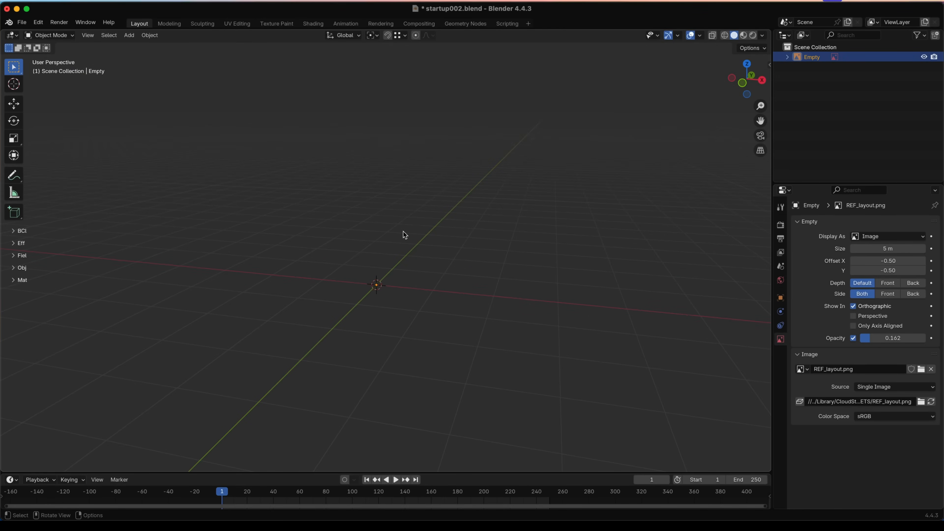
middle_drag(394, 224, 409, 214)
middle_drag(587, 144, 565, 164)
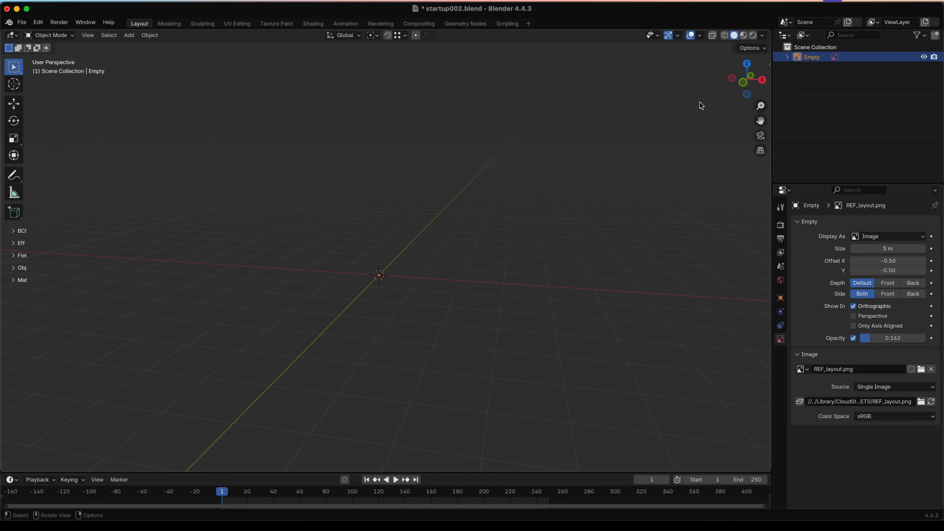
click(743, 82)
click(762, 79)
middle_drag(413, 256, 492, 261)
click(501, 255)
click(464, 285)
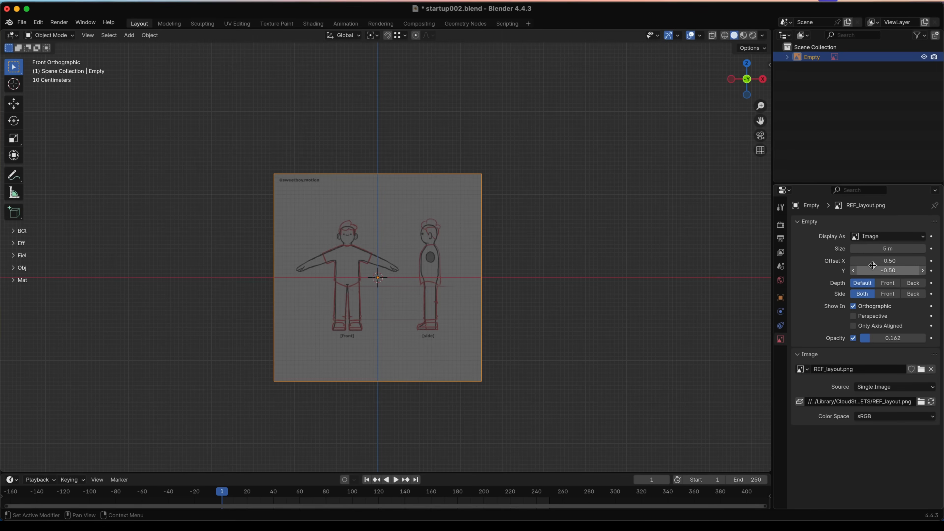
- Set the rotated reference copy's X offset to -0.83, centring the side figure on the vertical axis in the right view
scroll(410, 249, down, 1)
key(g)
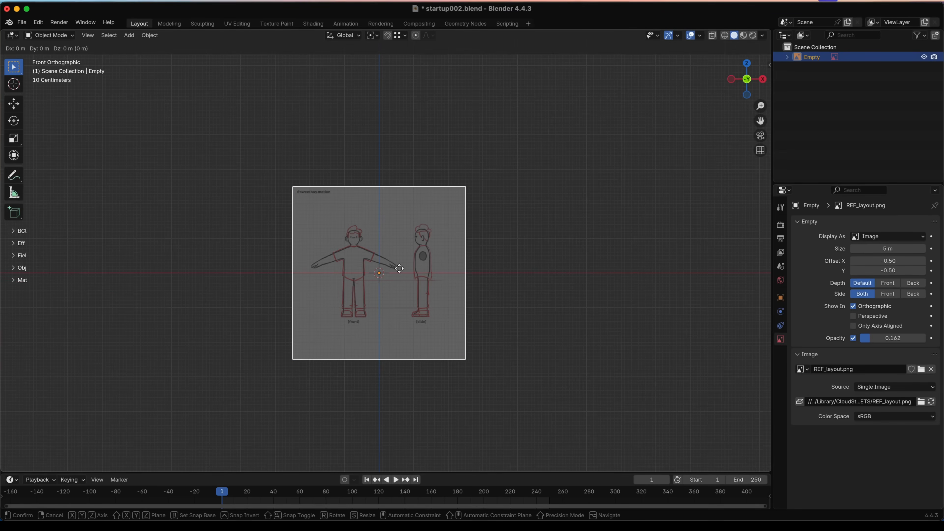
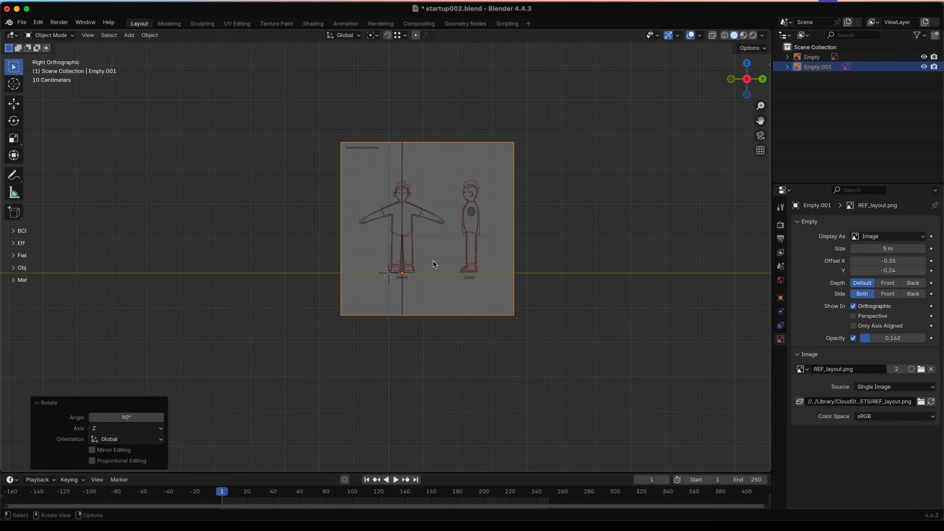
click(516, 265)
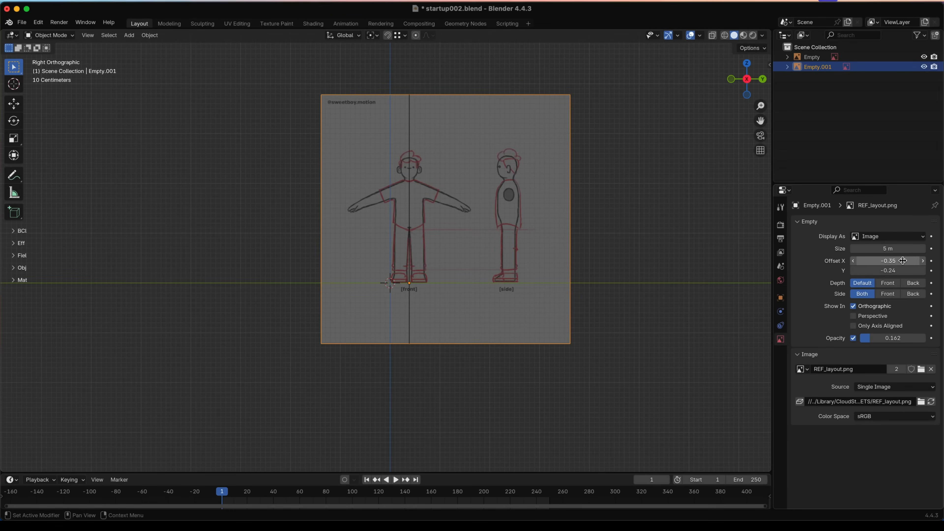
drag(888, 270, 756, 261)
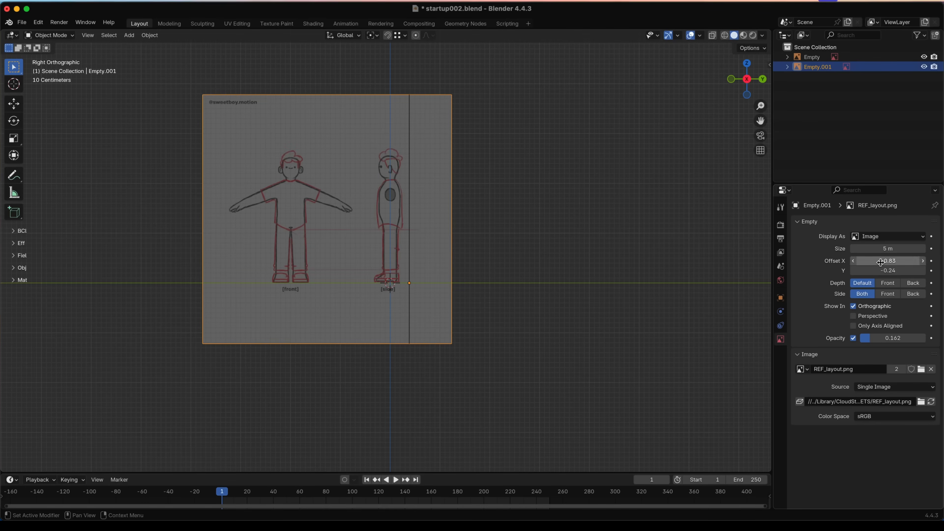
- Move the side reference copy about -0.44 m along the global X axis, clear of the origin
middle_drag(394, 234, 489, 333)
key(g)
key(x)
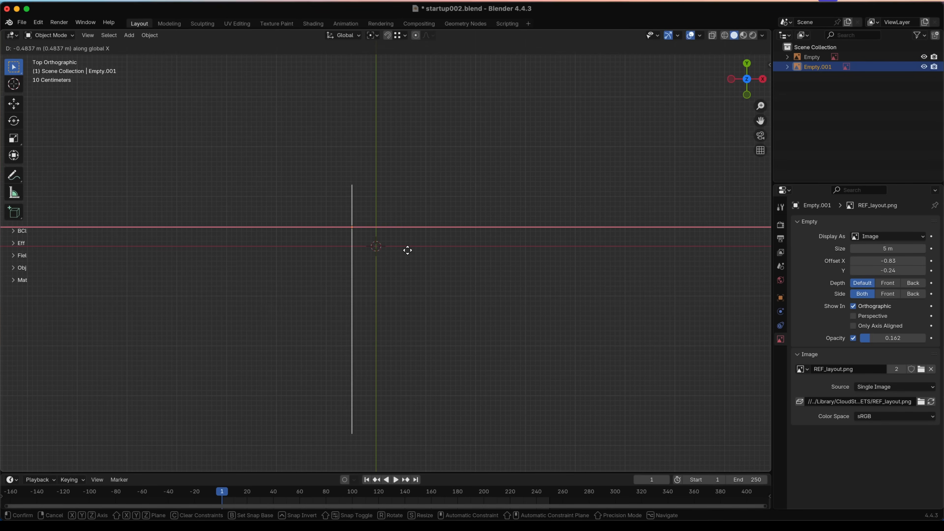
click(410, 250)
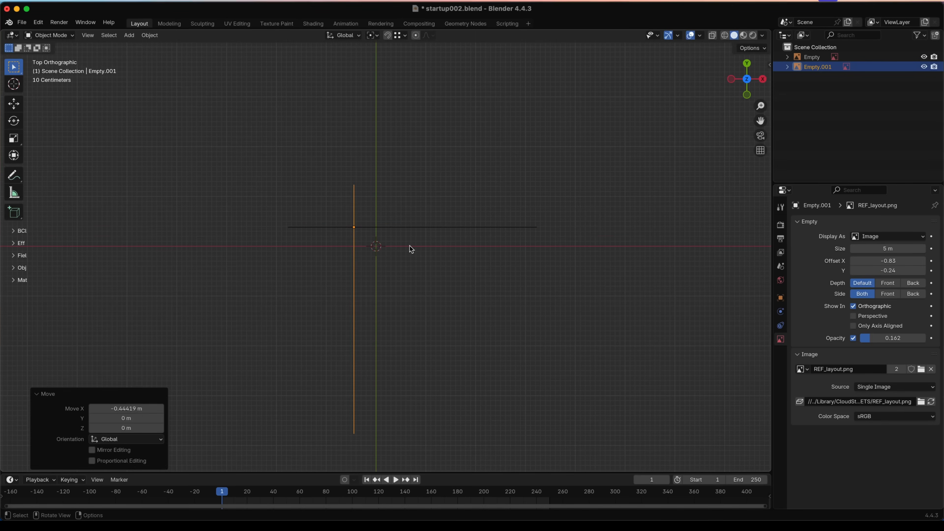
key(KP_1)
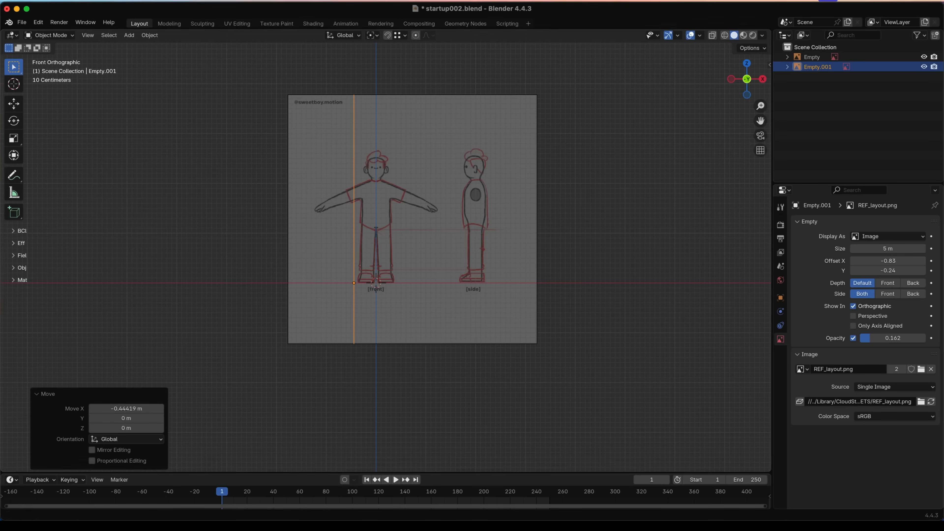
shift+middle_drag(359, 244, 353, 268)
- Deselect everything and add a 2 m cube at the world origin
key(alt+a)
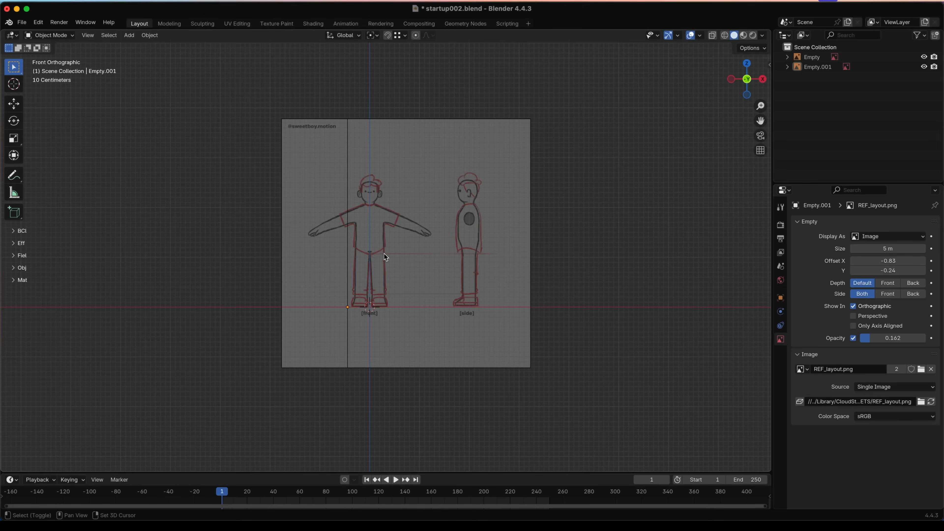
key(shift+a)
mouse_move(341, 153)
click(430, 158)
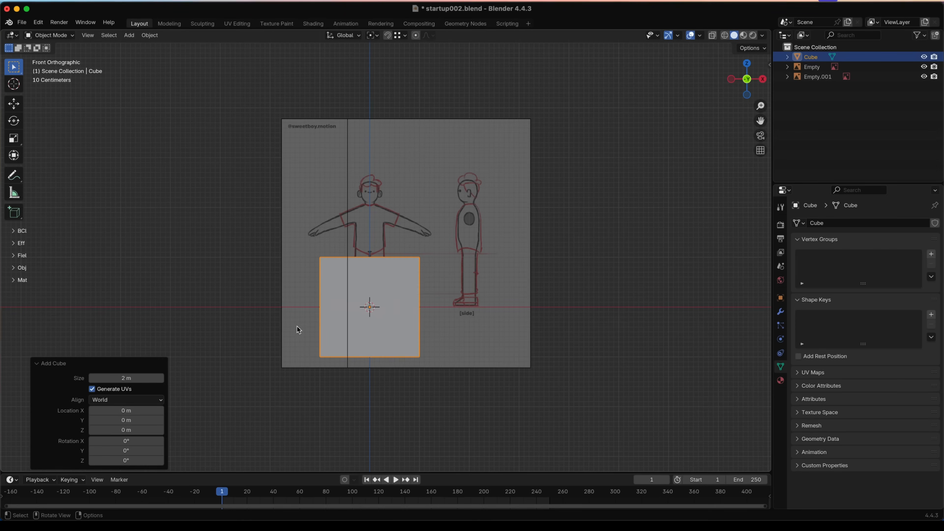
- Select the cube's bottom vertices in X-ray edit mode and snap the 3D cursor to them
scroll(399, 307, down, 2)
key(Tab)
key(alt+z)
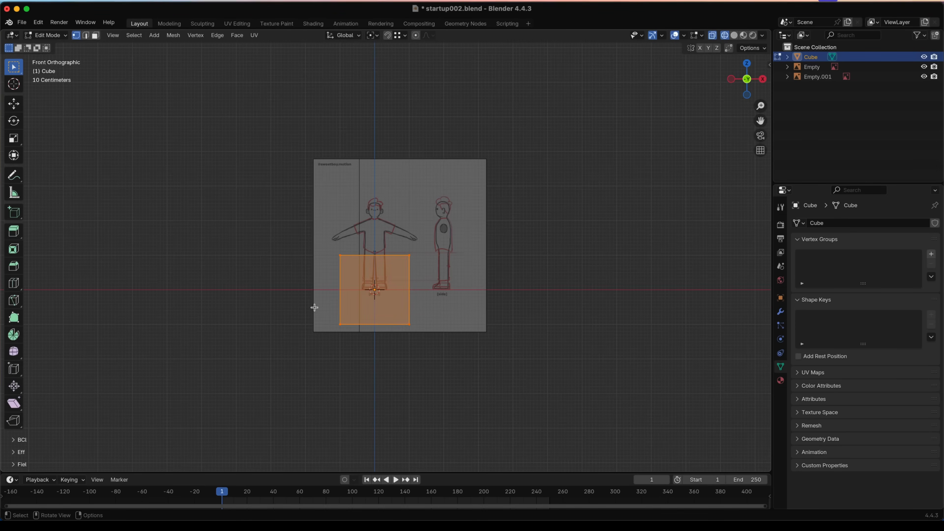
scroll(346, 302, up, 1)
drag(289, 317, 613, 388)
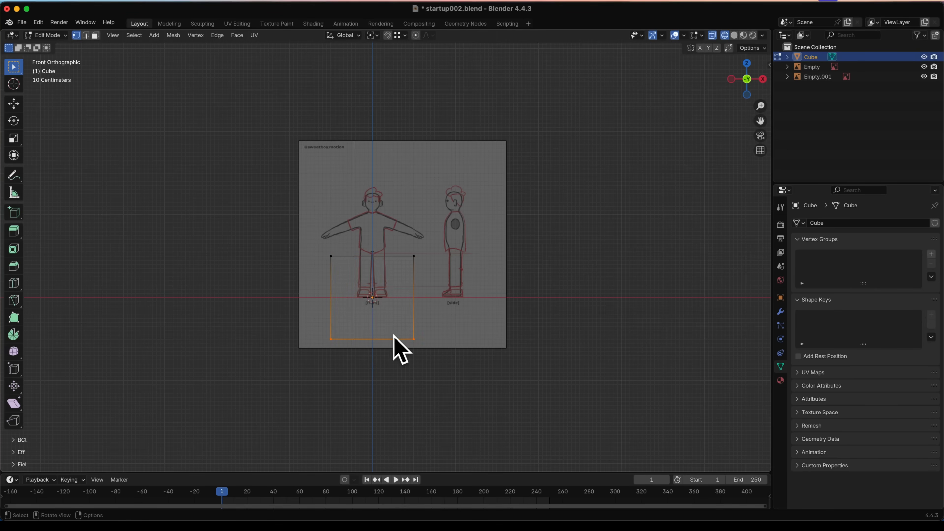
key(shift+s)
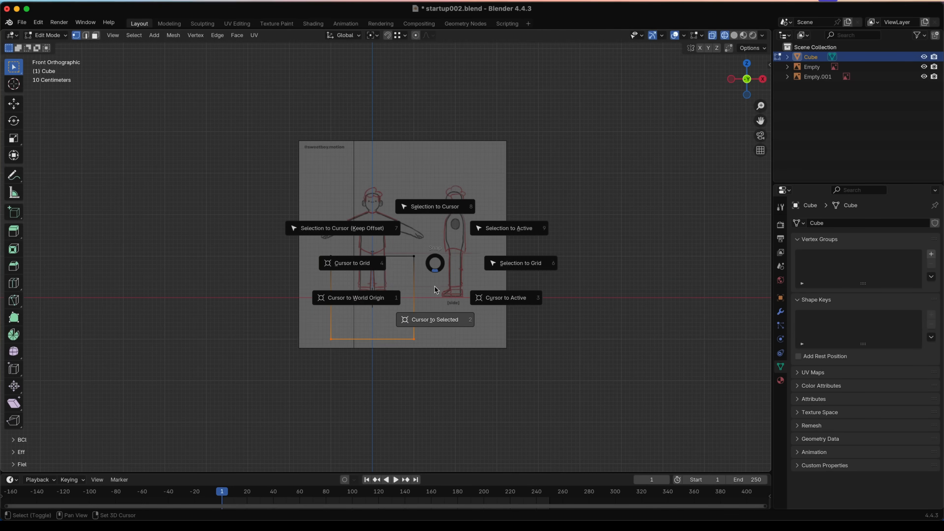
click(436, 324)
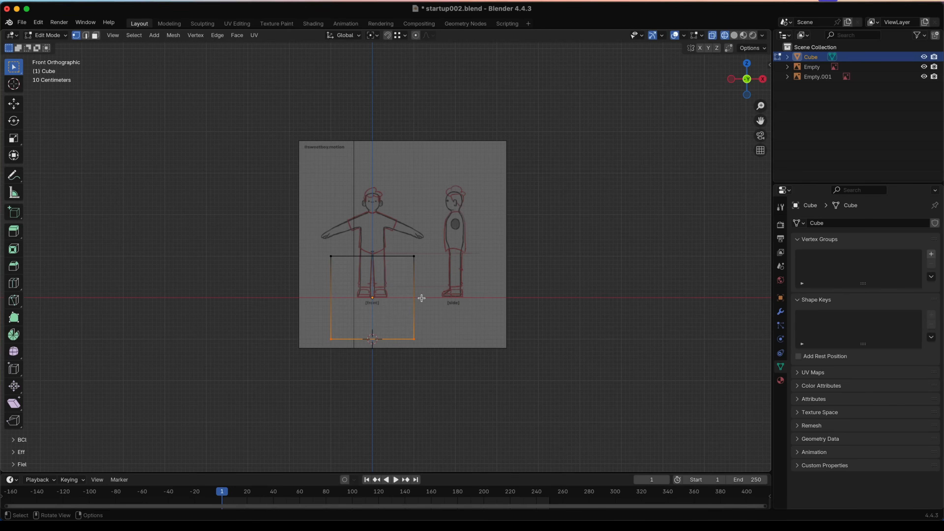
- Set the cube's origin to the 3D cursor at its base in Object Mode
key(Tab)
right_click(407, 276)
mouse_move(401, 317)
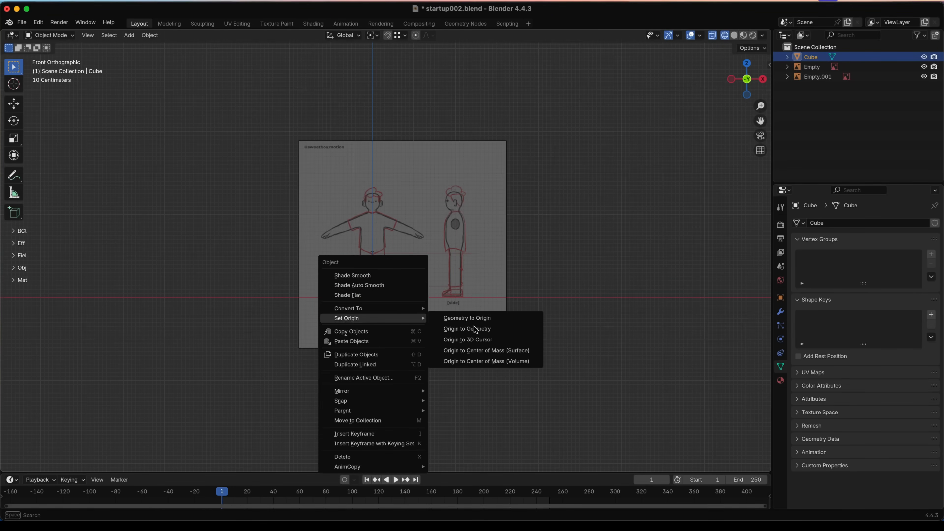
click(470, 340)
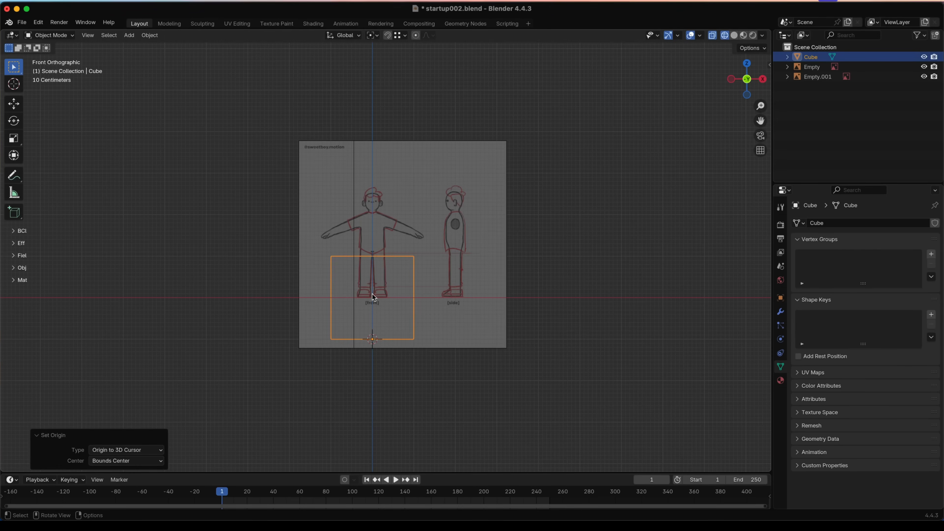
- Return the 3D cursor to the world origin and snap the cube to it
key(shift+s)
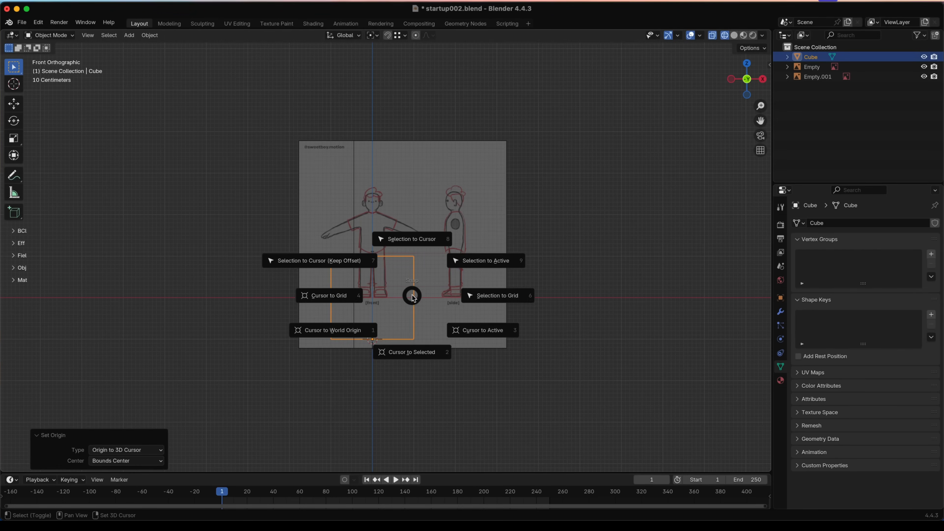
click(349, 336)
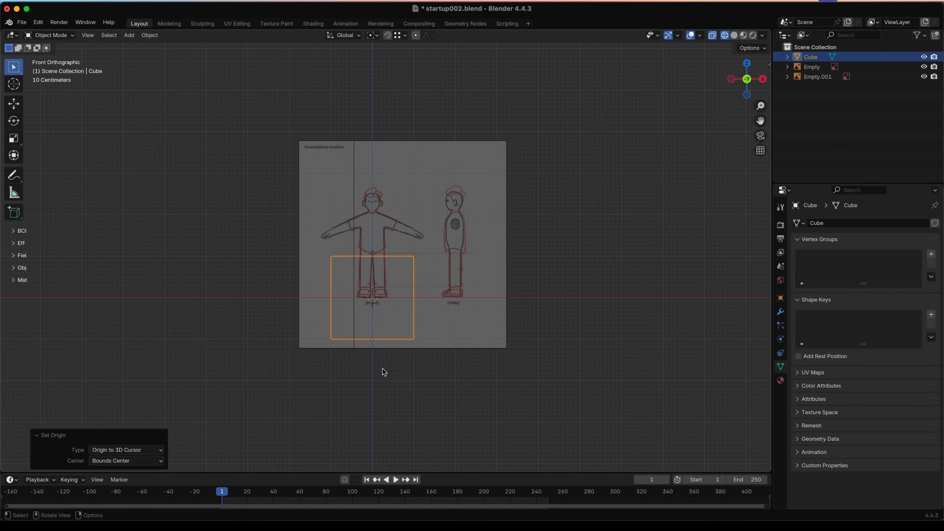
key(shift+s)
click(383, 318)
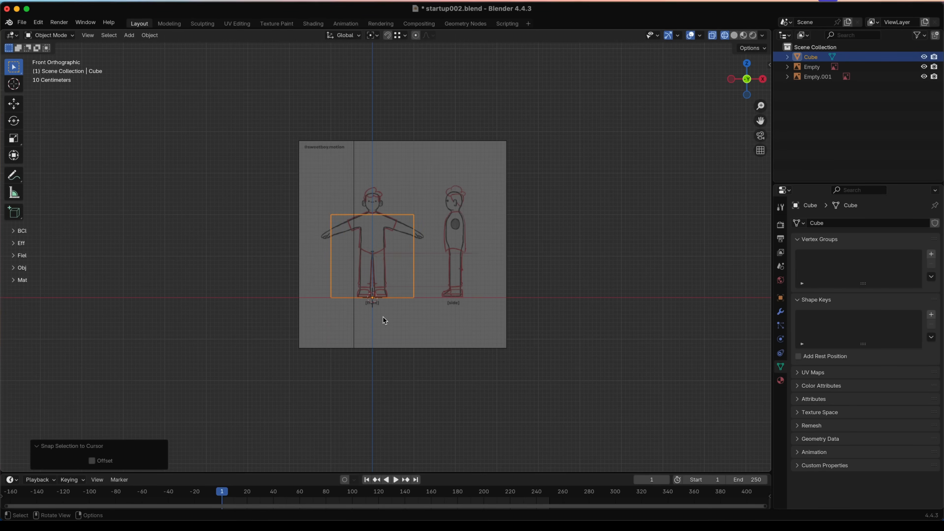
- Undo the cube's origin change and the cursor and cube snapping
key(super+z)
key(super+z)
key(super+z)
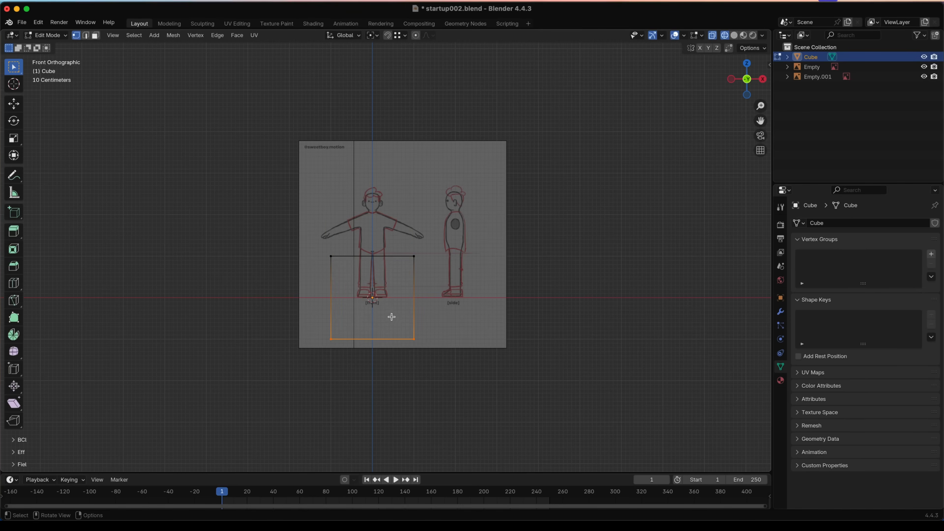
- Place the cube's origin at its base with the SweetButtons origin tool and snap the cube to the 3D cursor
key(n)
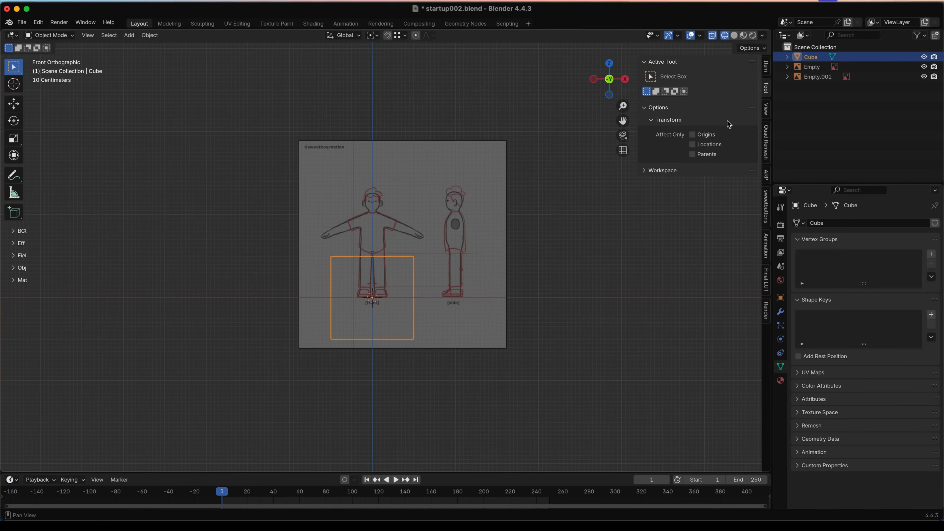
click(767, 208)
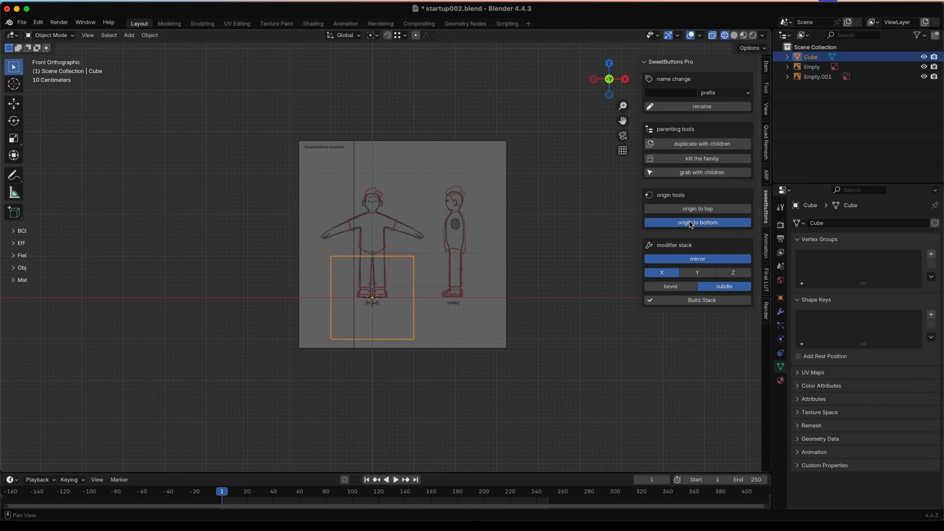
click(688, 222)
key(shift+s)
click(445, 285)
mouse_move(331, 277)
middle_down()
mouse_move(316, 293)
mouse_move(340, 291)
mouse_move(458, 201)
middle_up()
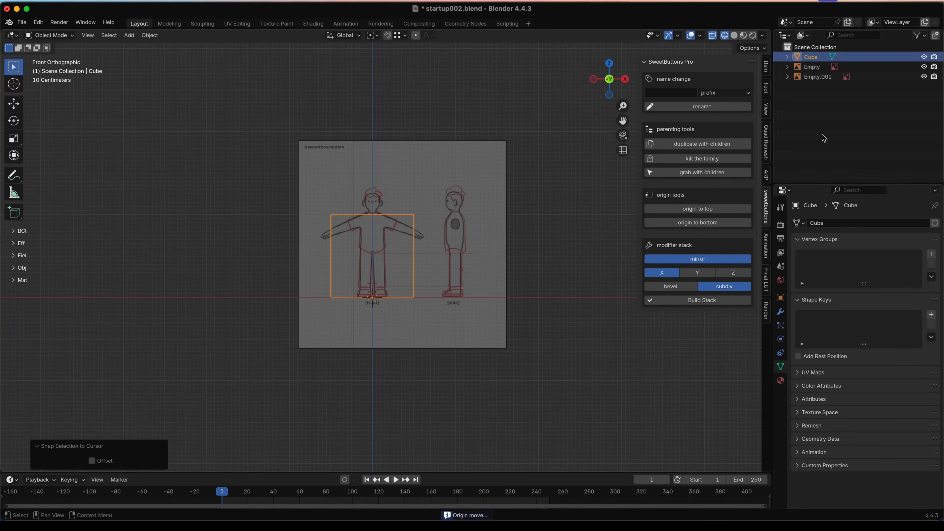
- Set the cube's Z dimension to 1.7 m as a height guide for the character
click(767, 67)
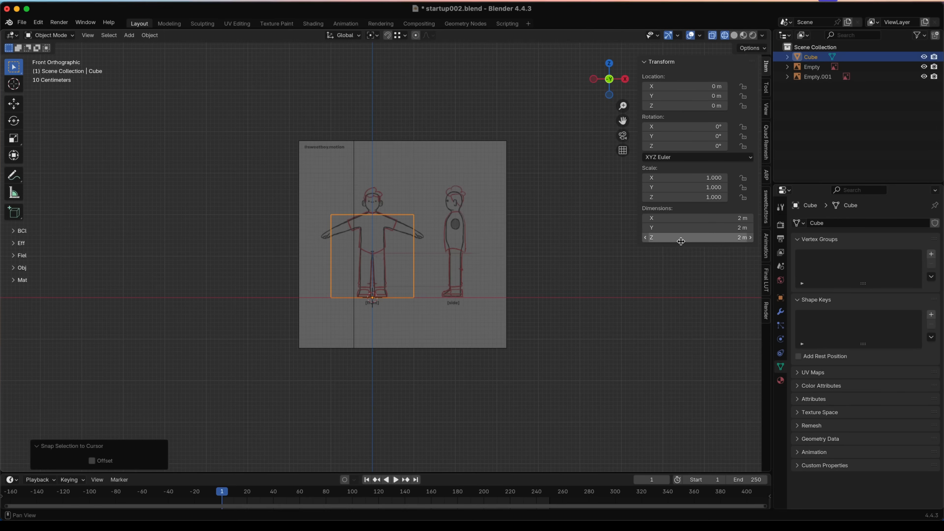
mouse_move(682, 239)
mouse_down()
mouse_move(708, 239)
mouse_move(682, 238)
mouse_up()
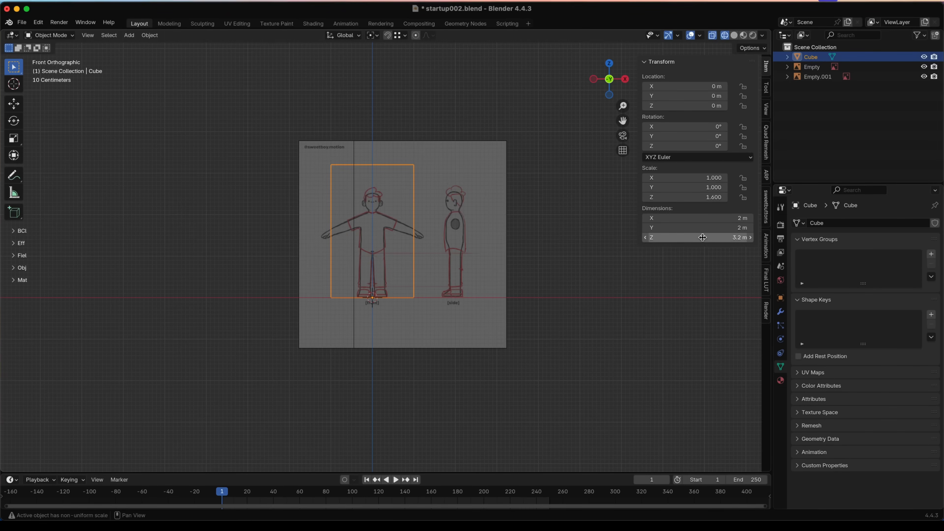
click(702, 237)
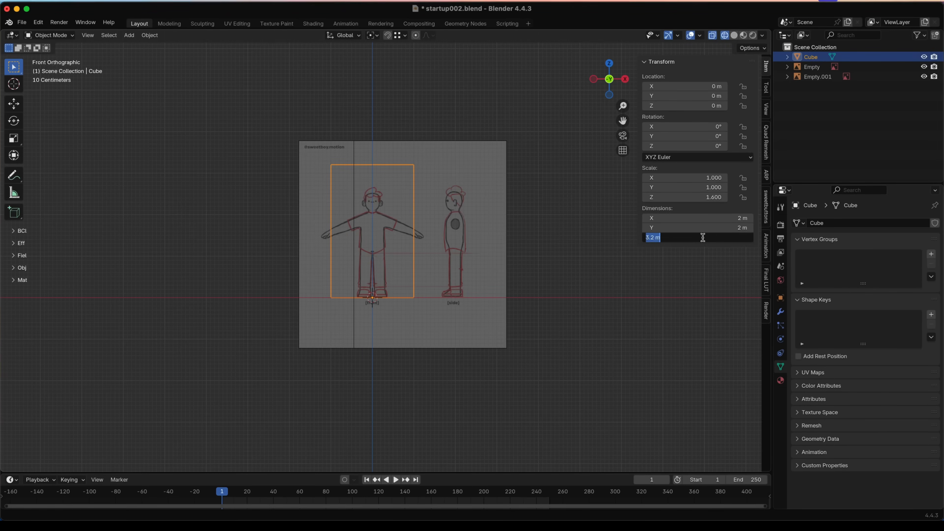
text(1.7)
key(Return)
scroll(538, 180, up, 1)
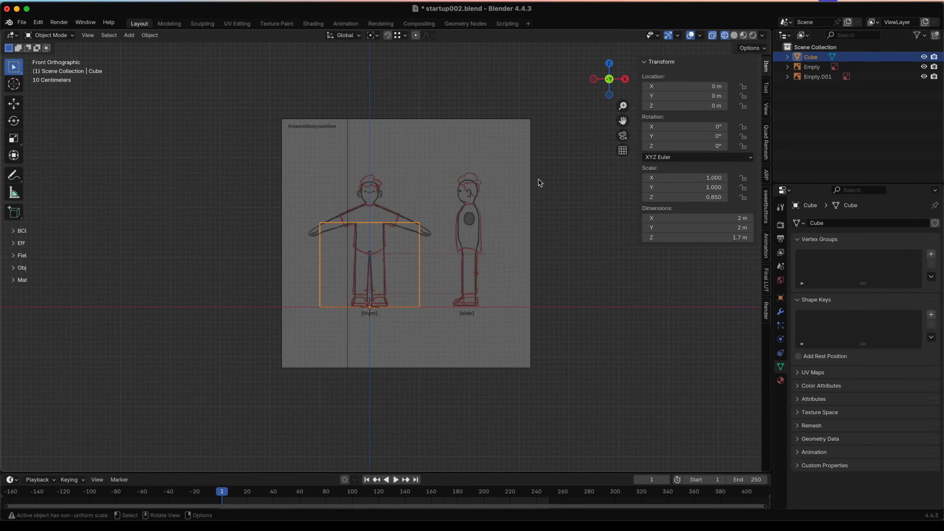
- Select both reference images and set the transform pivot point to Individual Origins
middle_drag(440, 168, 387, 171)
drag(421, 149, 290, 186)
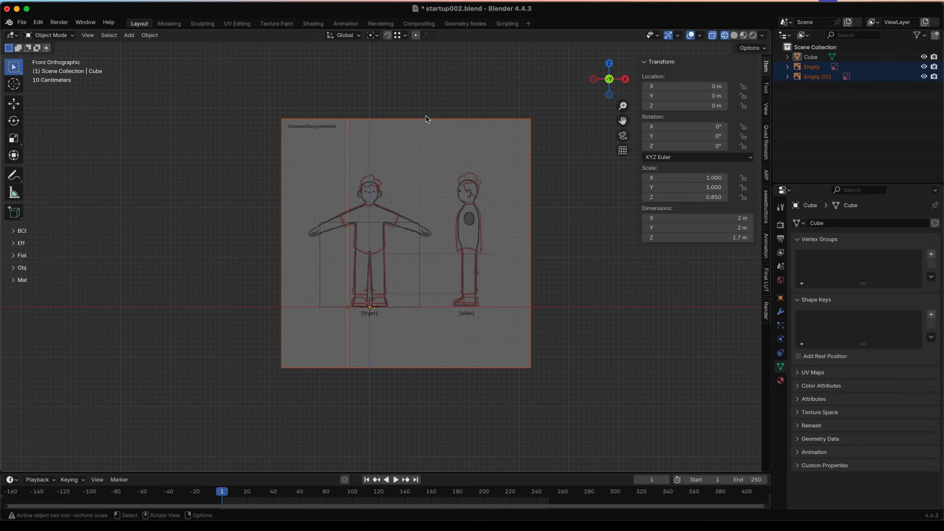
mouse_move(367, 135)
middle_down()
mouse_move(300, 148)
mouse_move(339, 152)
mouse_move(289, 175)
mouse_move(361, 152)
middle_up()
click(375, 35)
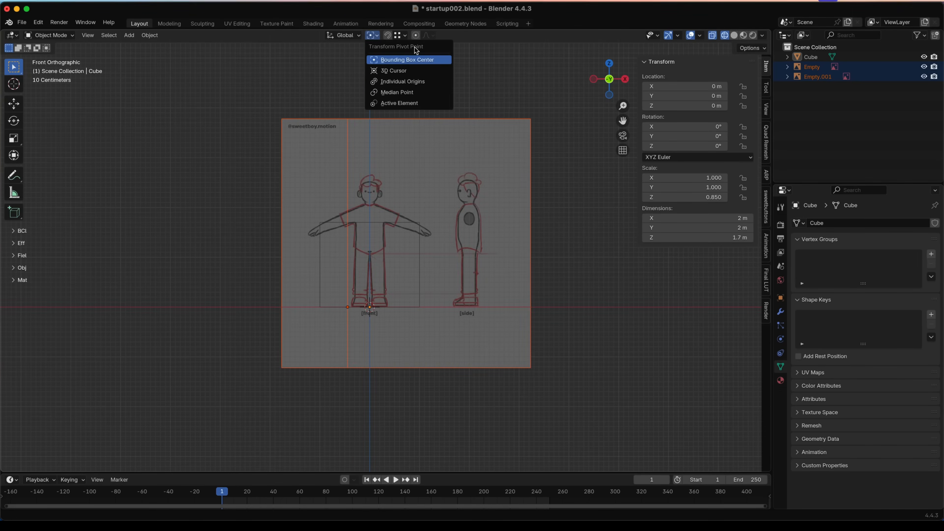
click(407, 82)
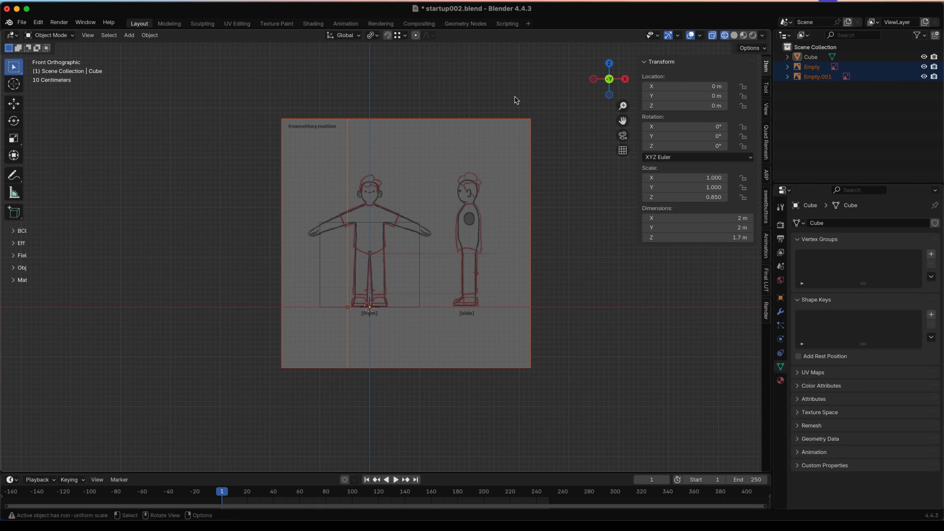
- Scale both reference images by 0.646 and enlarge them slightly to fit the front figure to the cube's height
key(s)
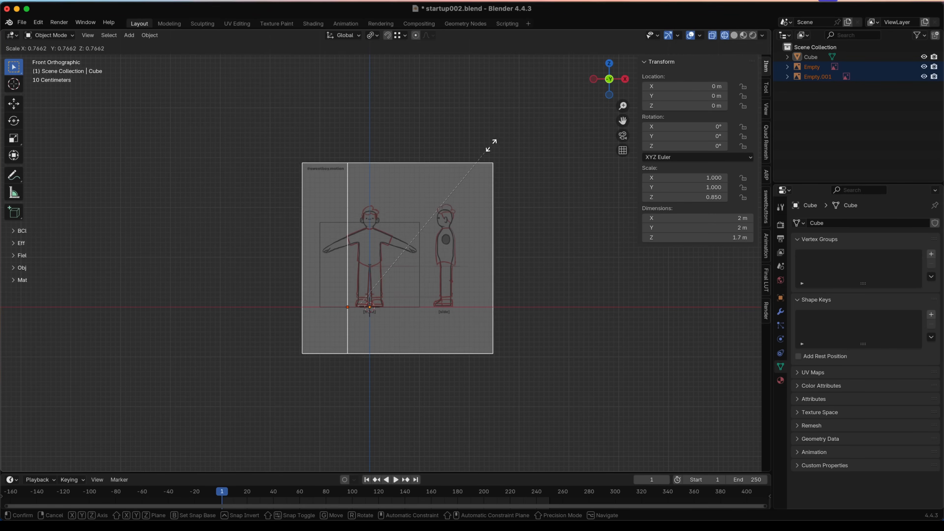
click(475, 169)
middle_drag(476, 170, 452, 178)
key(s)
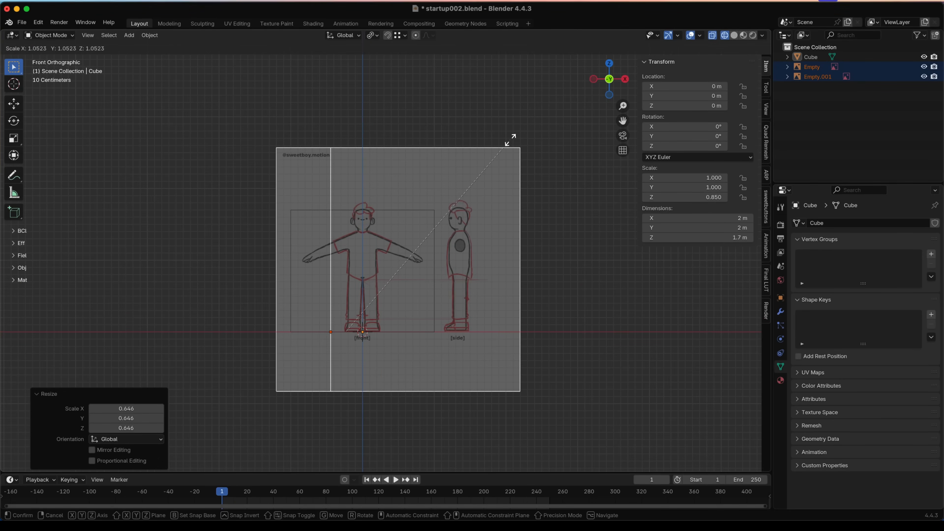
click(508, 139)
- Select the height-guide cube and delete it
middle_drag(491, 196, 432, 216)
click(432, 215)
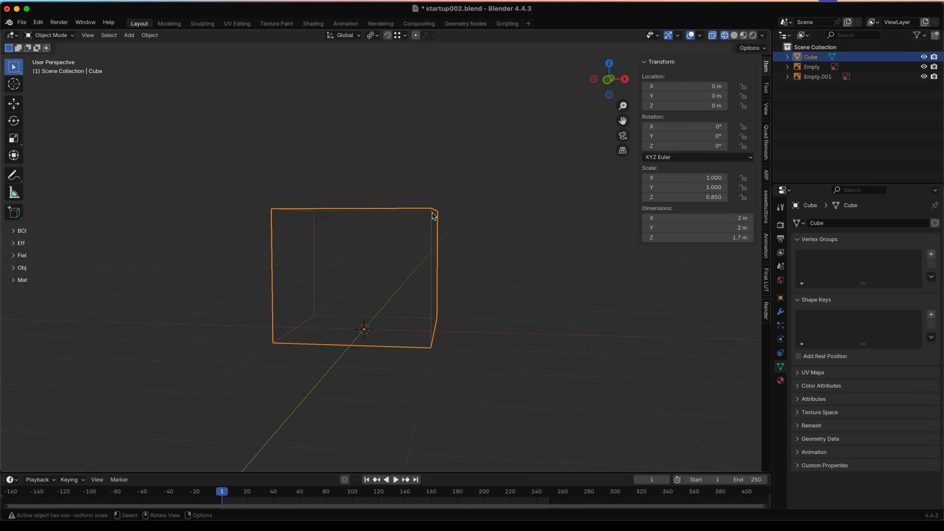
key(Delete)
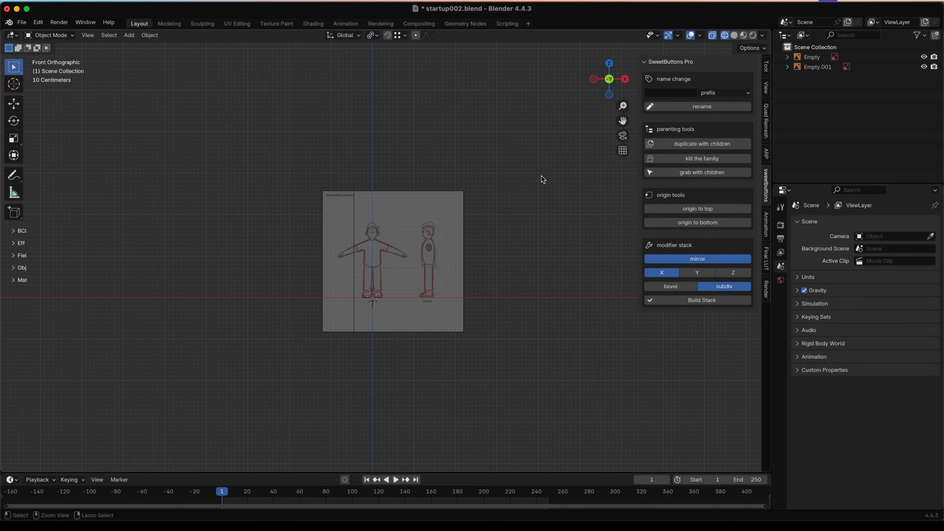
- Search the add-ons in the preferences for "loop" and "modif" to check the LoopTools and modifier add-ons
key(super+comma)
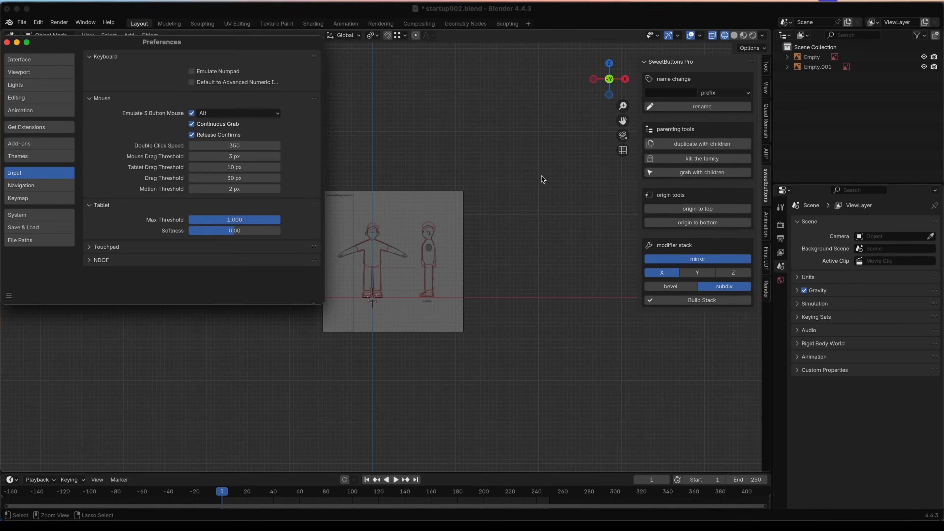
drag(116, 44, 140, 59)
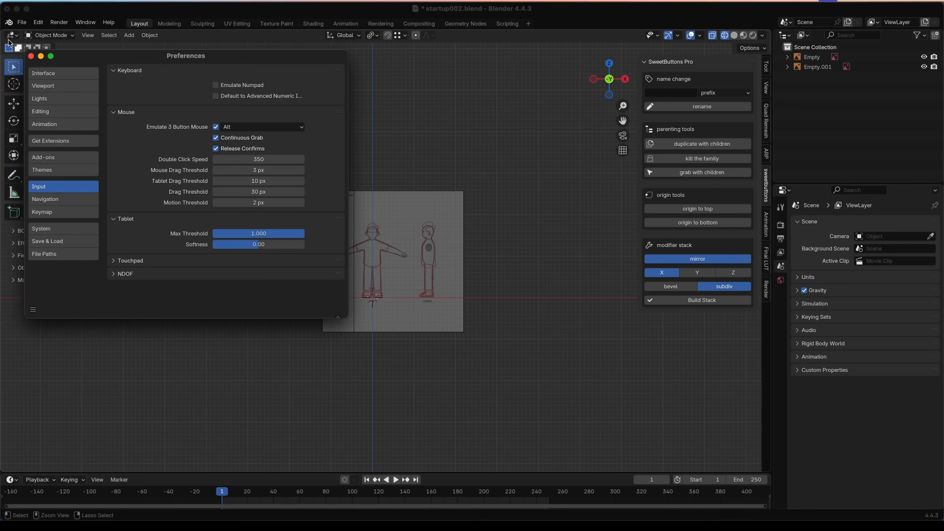
click(38, 23)
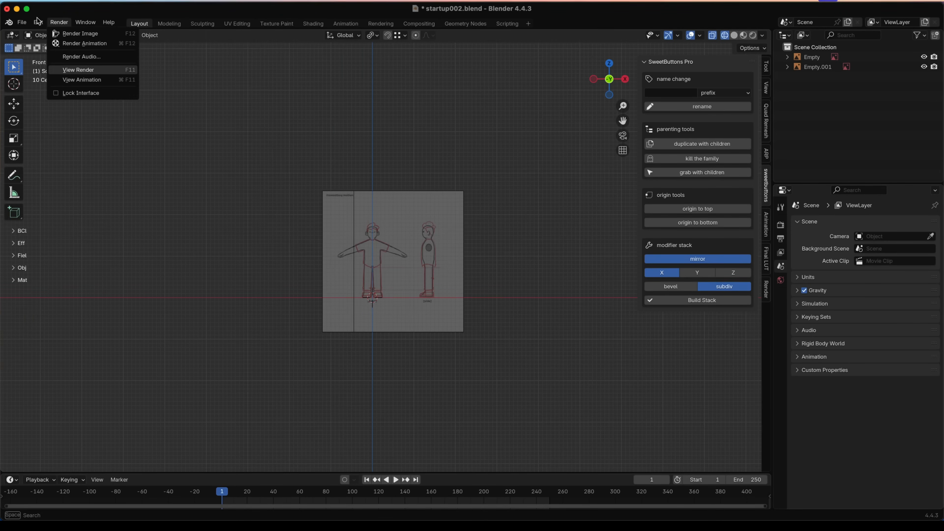
click(39, 23)
click(74, 150)
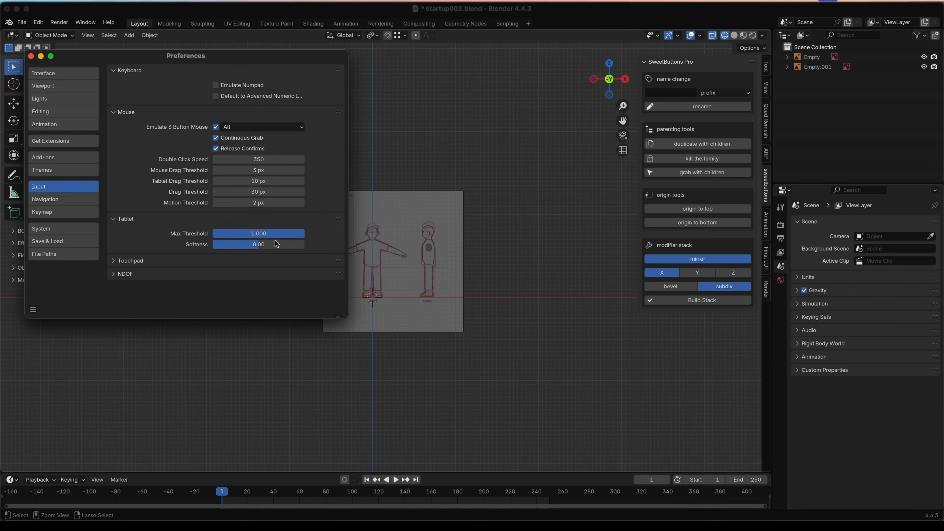
click(60, 158)
click(177, 71)
text(loop)
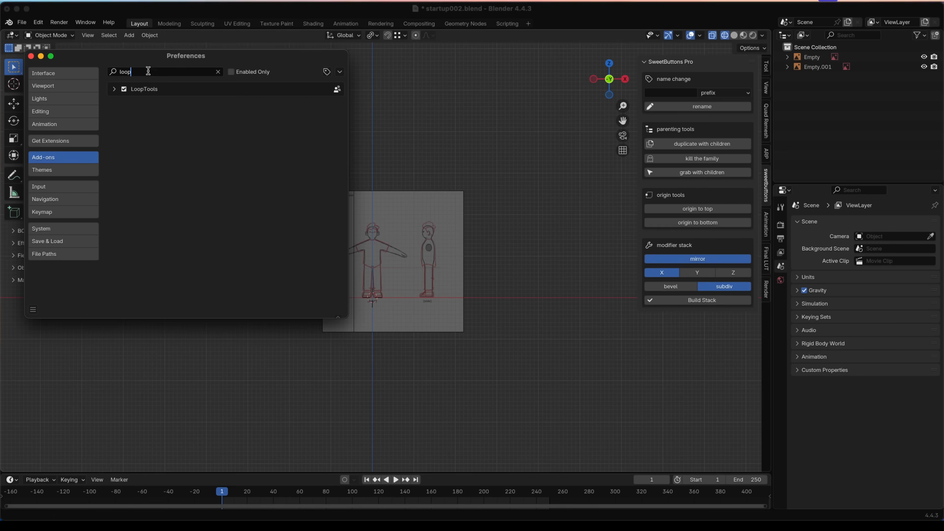
key(ctrl+a)
text(modif)
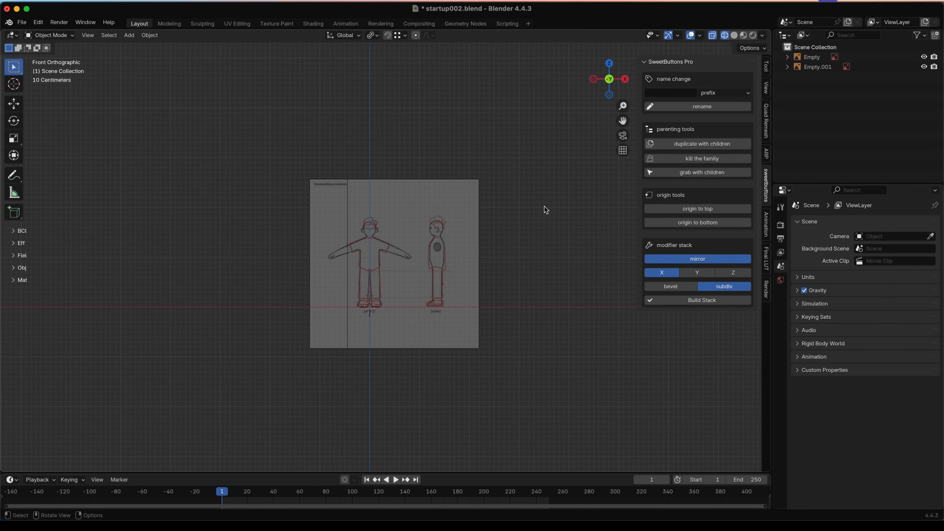
- Add a 2 m cube at the world origin and view it in perspective with solid shading
scroll(488, 256, up, 3)
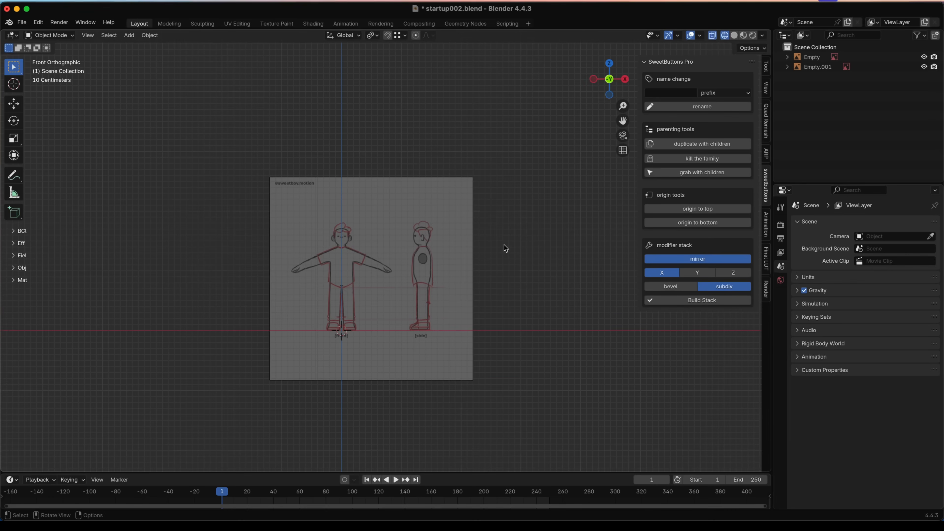
key(shift+a)
click(554, 266)
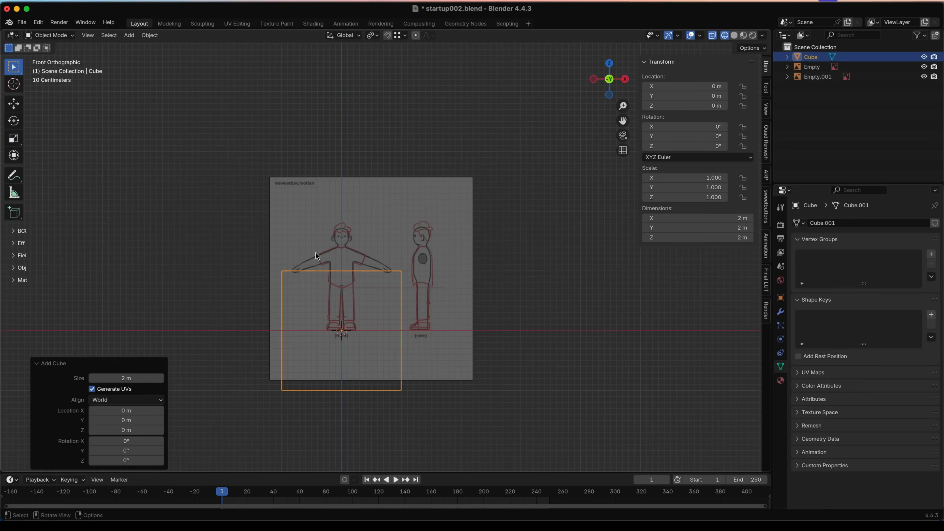
middle_drag(308, 243, 313, 308)
key(shift+z)
- Select the four corner vertices of the cube's positive-X face in Edit Mode and look through the LoopTools operations
key(Tab)
click(369, 279)
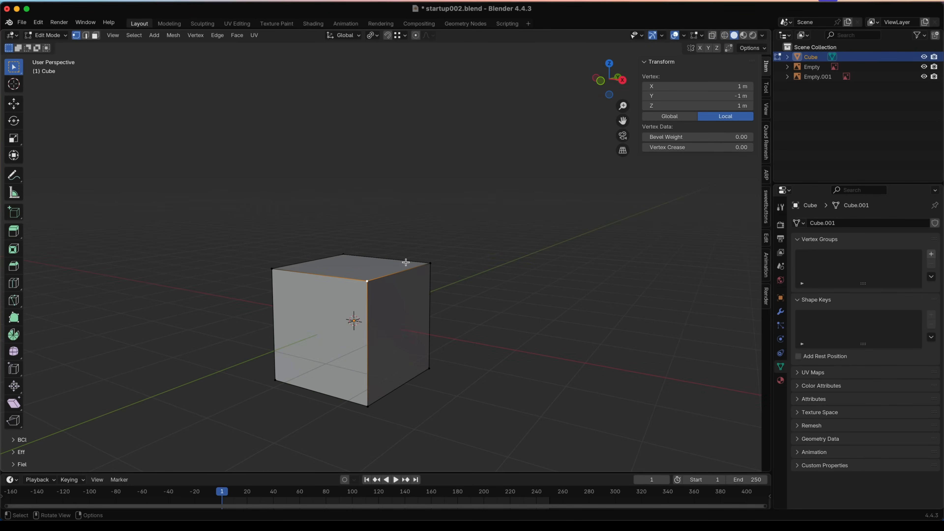
shift+click(430, 263)
shift+click(429, 368)
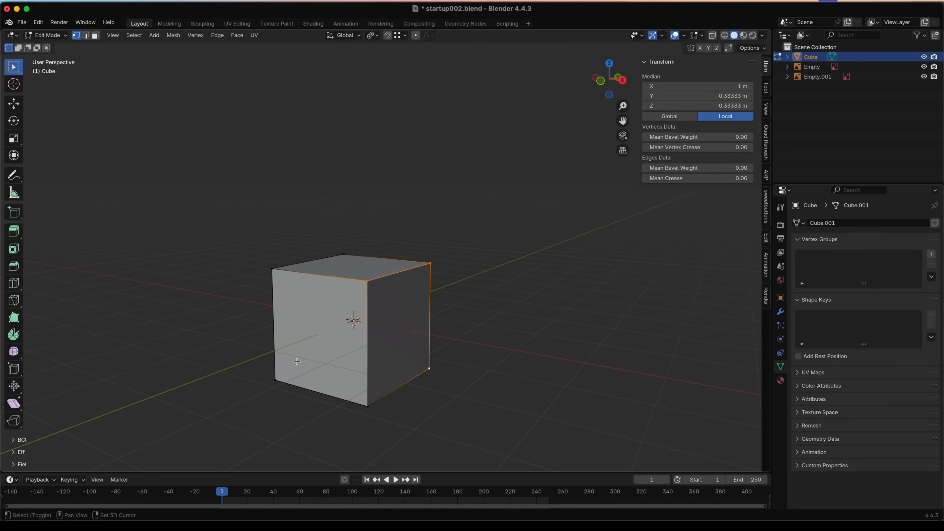
shift+click(360, 411)
right_click(372, 268)
mouse_move(373, 269)
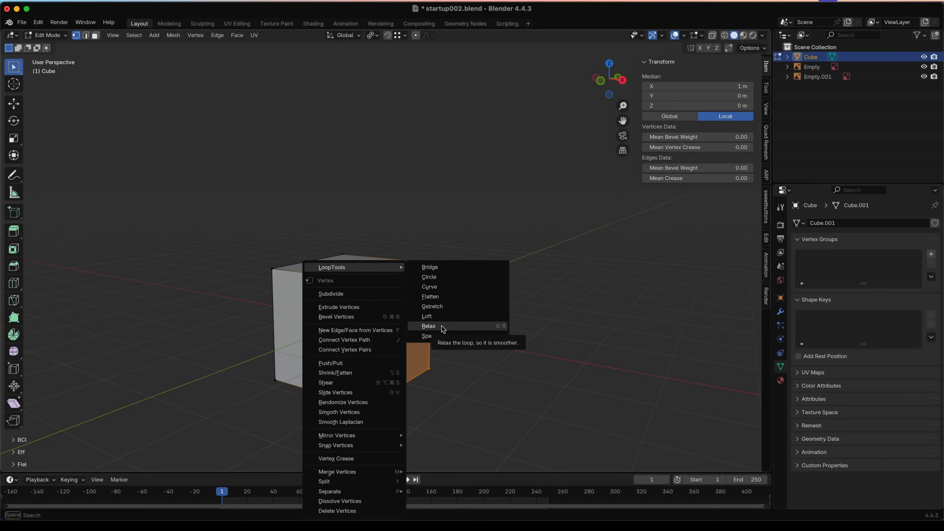
key(Escape)
- Restore the deleted test cube in Object Mode and add a Subdivision Surface modifier to it
key(Tab)
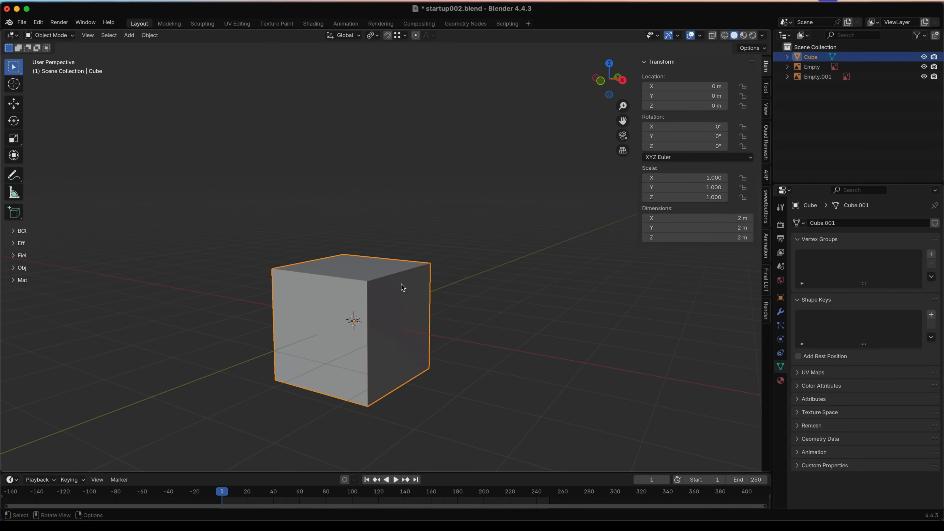
key(Delete)
key(super+z)
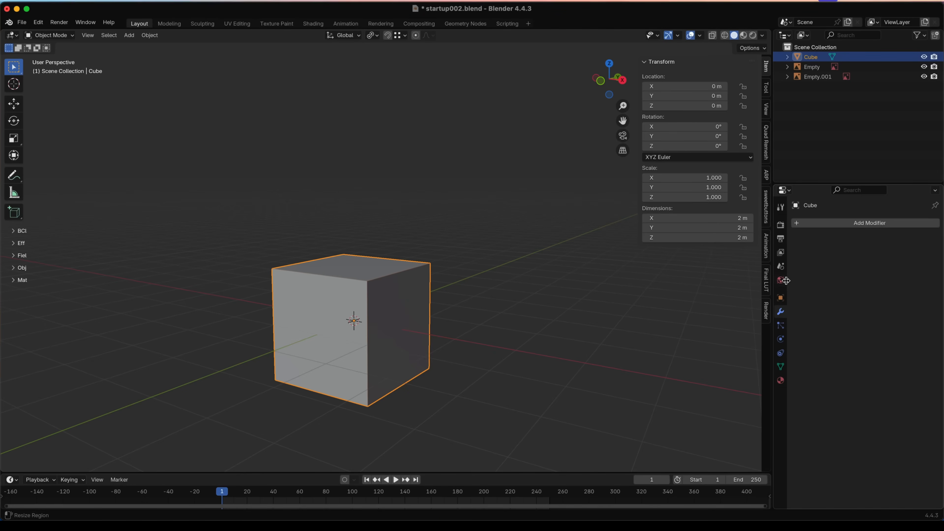
click(859, 220)
text(sub)
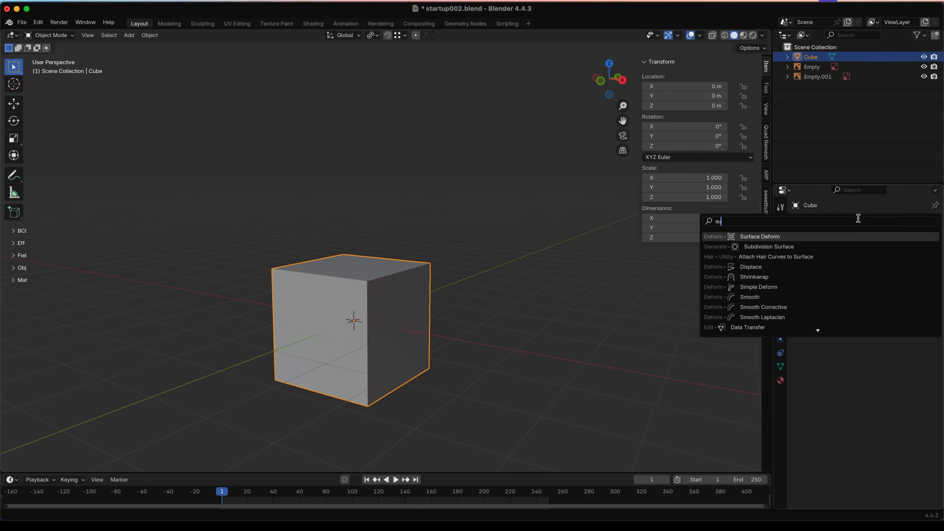
key(Return)
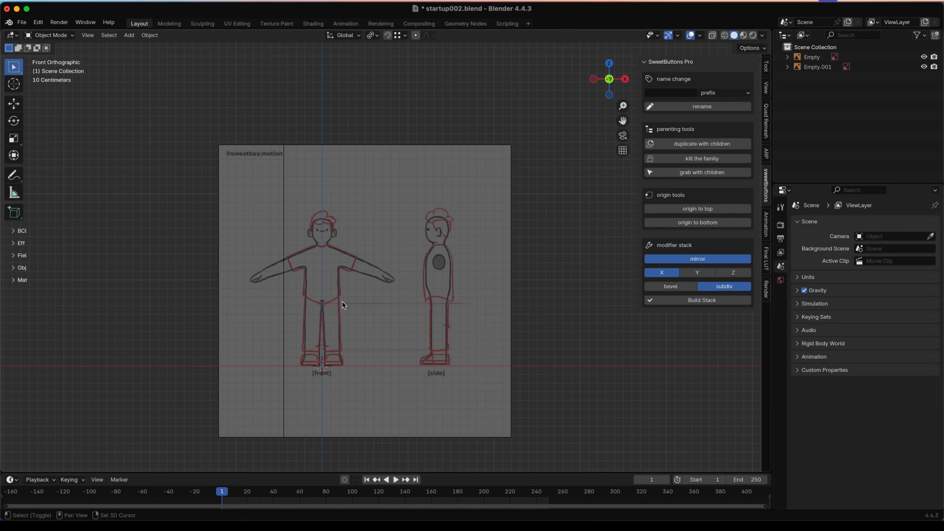
- Add a cube at the world origin and scale its mesh by about 0.195 in Edit Mode
key(shift+a)
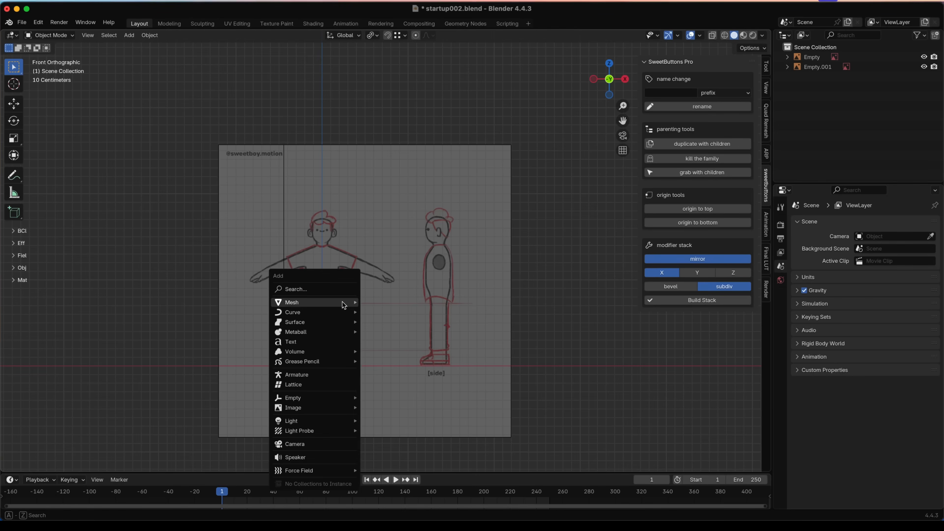
mouse_move(342, 302)
click(376, 312)
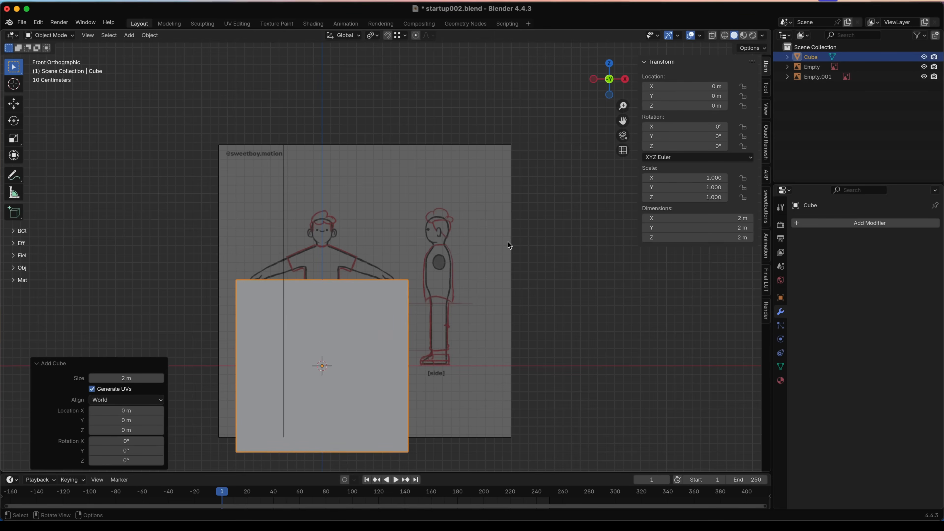
key(Tab)
scroll(506, 242, down, 2)
key(s)
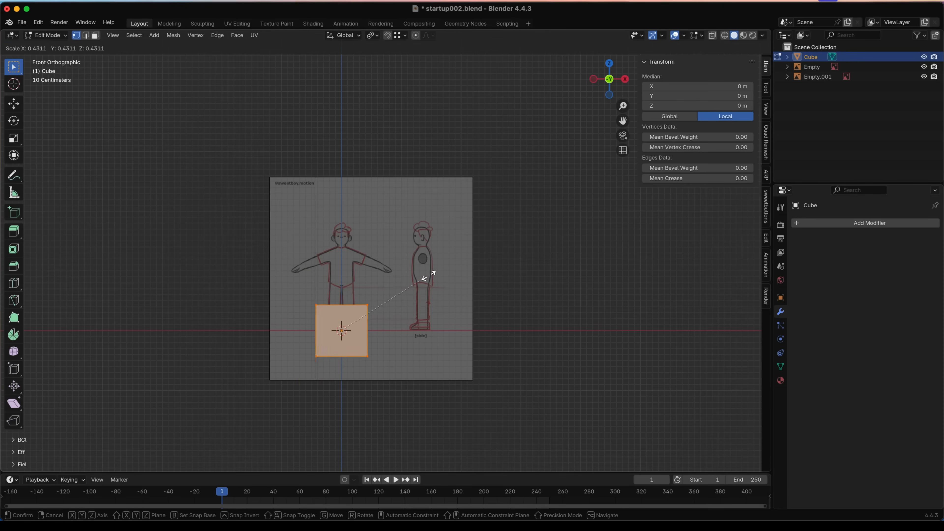
click(383, 309)
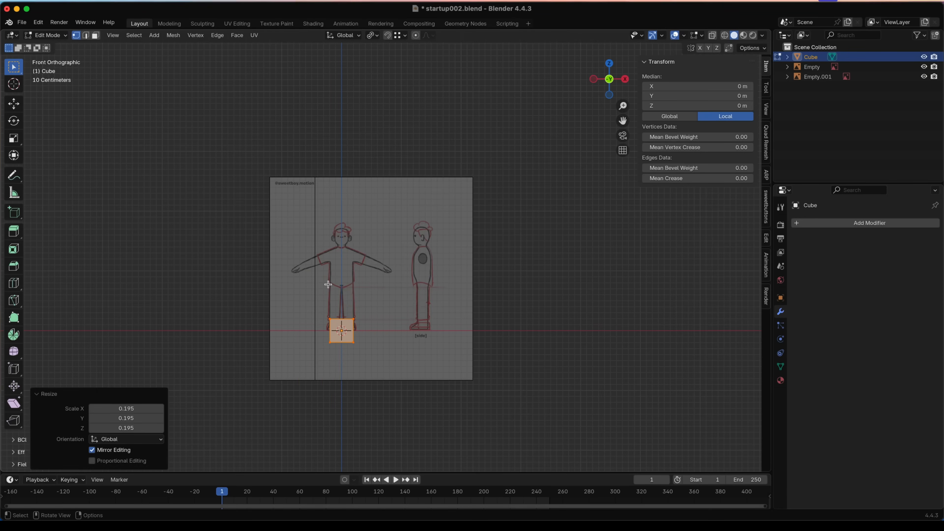
- Raise the cube about 1.085 m along Z onto the front figure's torso and scale it by 0.972 to match the torso width
scroll(328, 285, up, 2)
key(Tab)
key(g)
key(z)
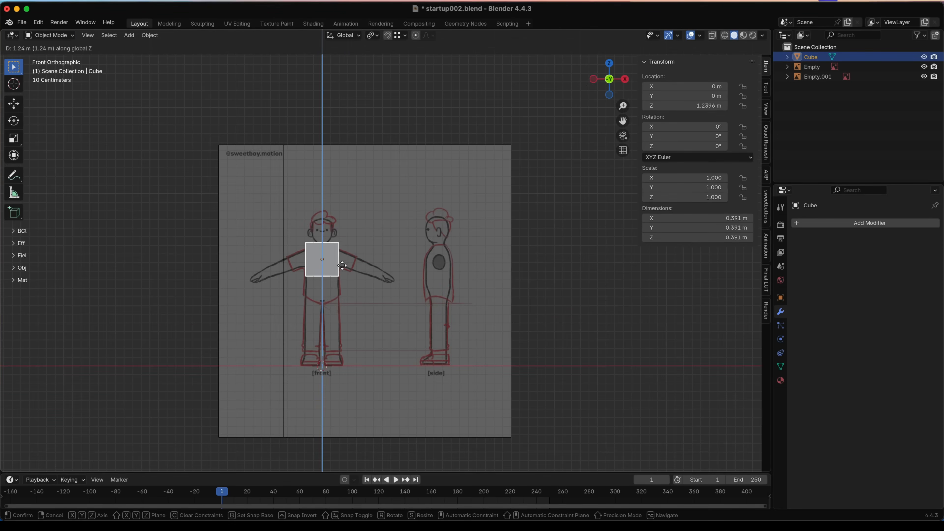
click(341, 274)
scroll(341, 272, up, 3)
key(s)
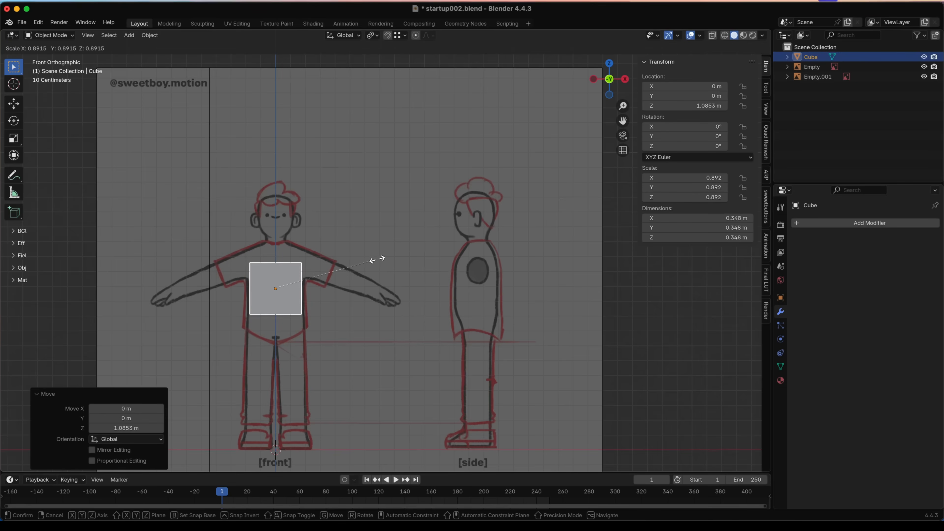
click(379, 258)
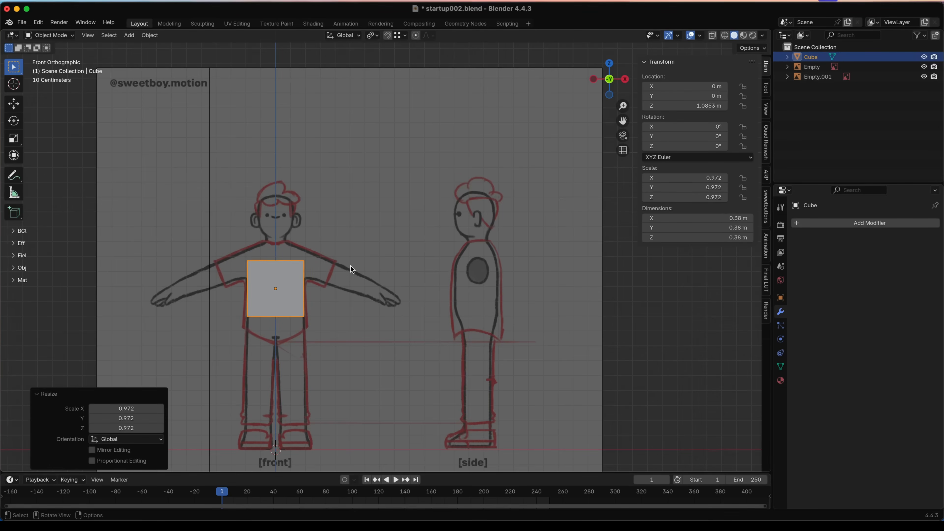
- Cut one centred vertical edge loop through the cube in Edit Mode
key(Tab)
scroll(353, 261, up, 2)
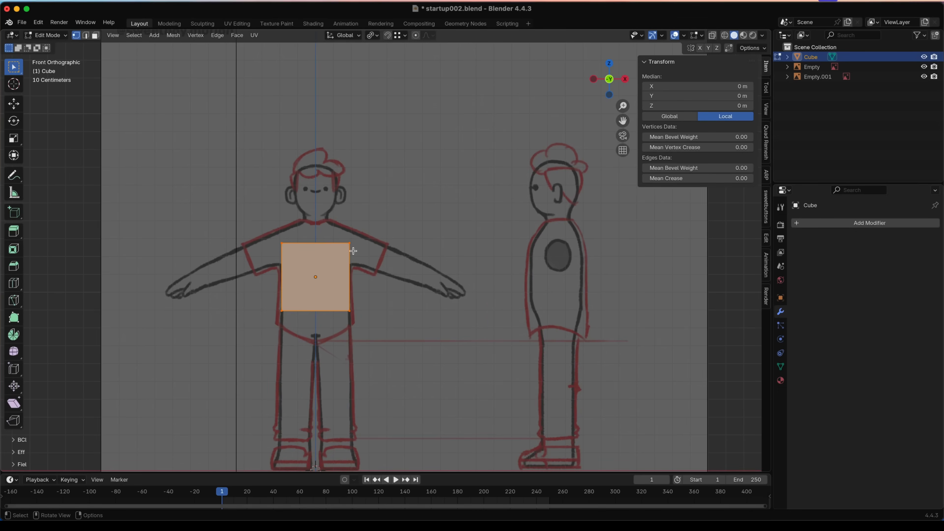
key(ctrl+r)
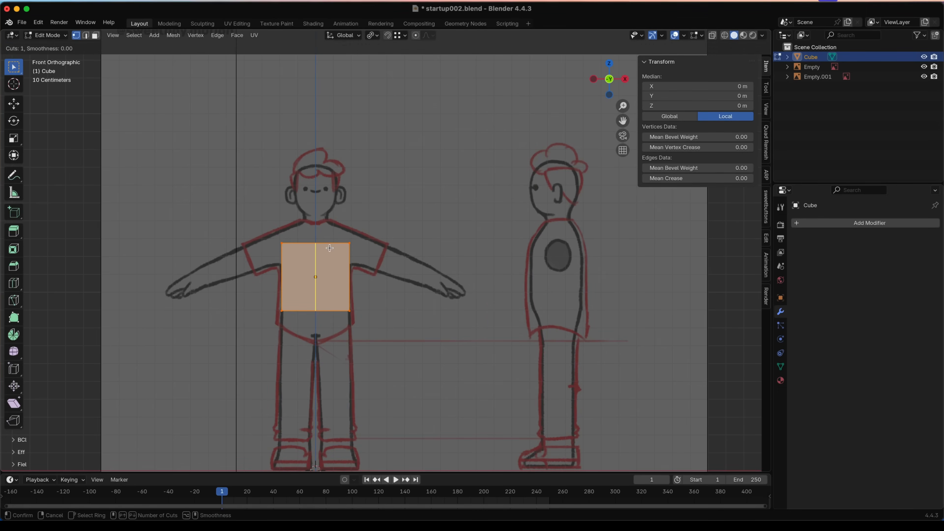
click(323, 244)
right_click(323, 244)
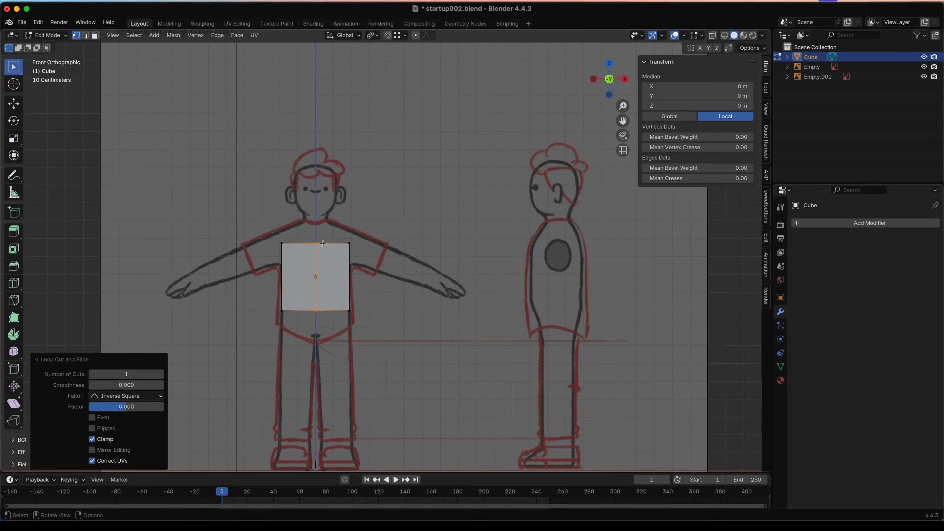
- Display the mesh in wireframe and delete the outer vertices of the cube's negative-X half
key(z)
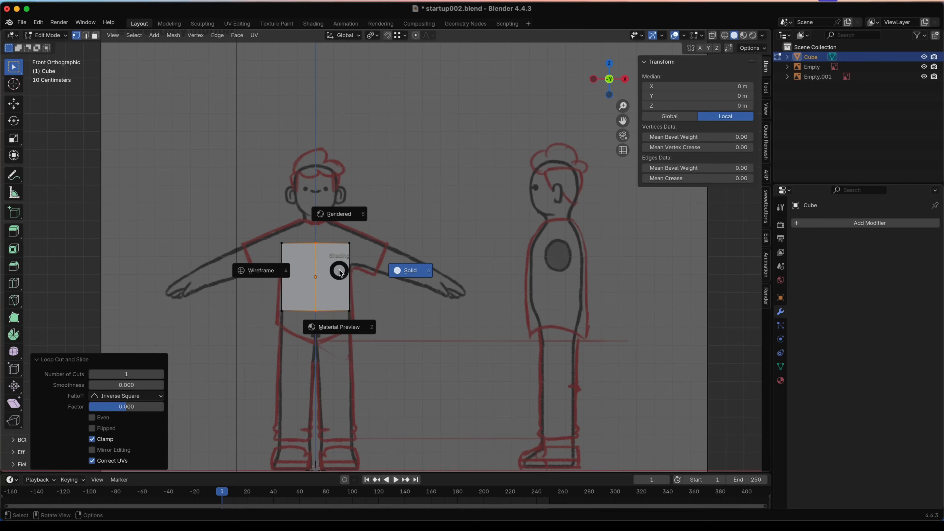
click(189, 251)
drag(268, 216, 300, 392)
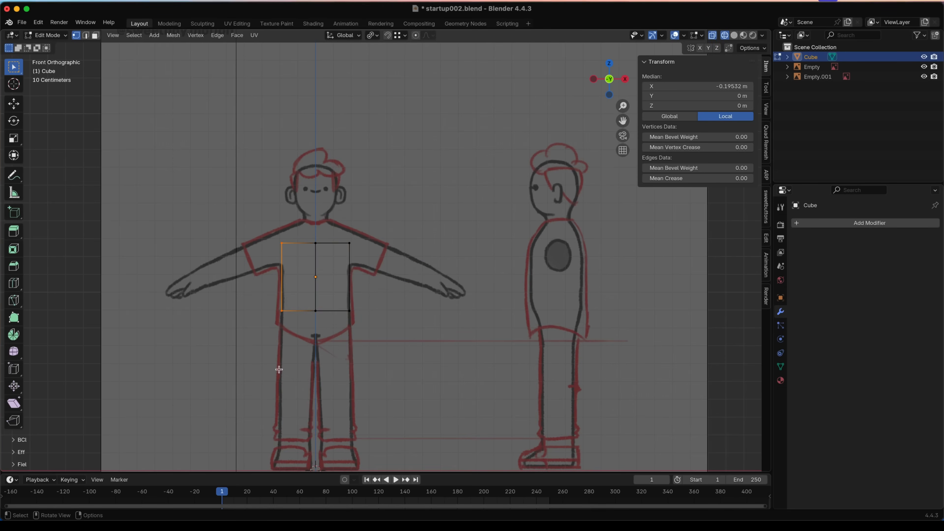
middle_drag(323, 230, 322, 261)
key(x)
click(313, 226)
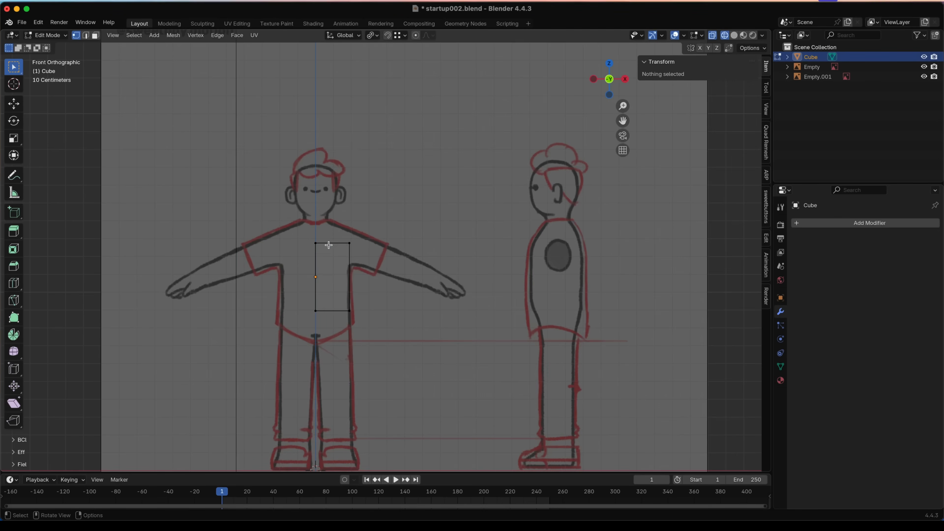
- Delete the bottom face of the half cube, then return to Object Mode with solid shading
drag(368, 294, 288, 332)
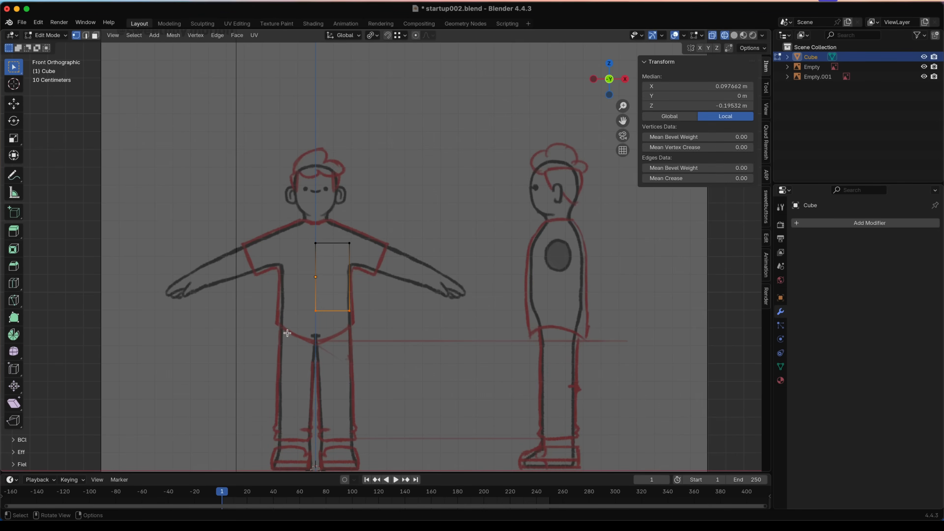
key(x)
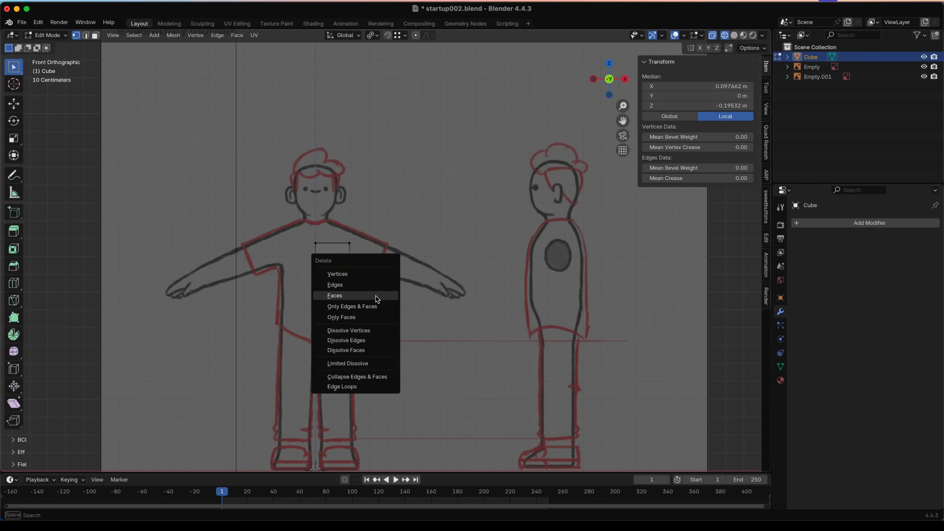
click(375, 296)
scroll(387, 253, up, 1)
key(Tab)
key(z)
click(505, 235)
mouse_move(505, 235)
middle_down()
mouse_move(378, 284)
mouse_move(281, 204)
mouse_move(276, 231)
mouse_move(524, 242)
mouse_move(509, 237)
middle_up()
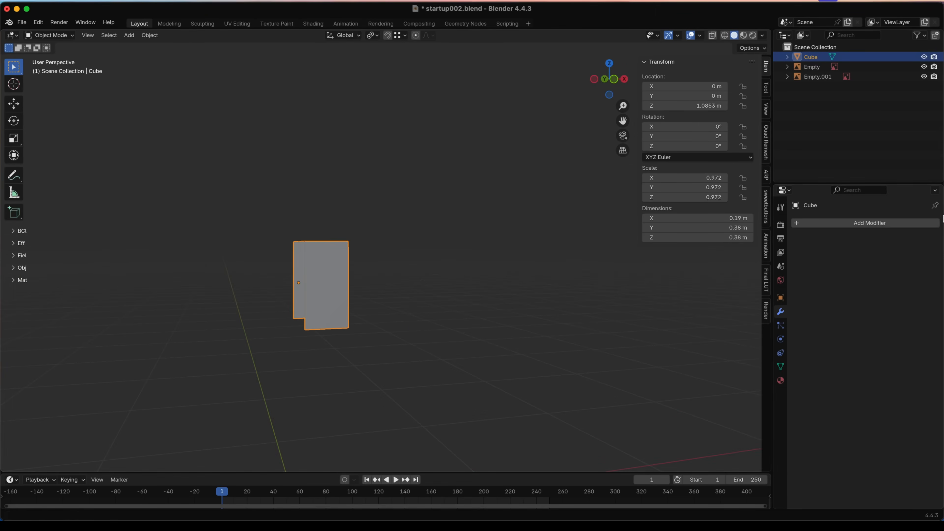
- Add a Mirror modifier on the X axis to the half cube and enable Clipping
click(860, 224)
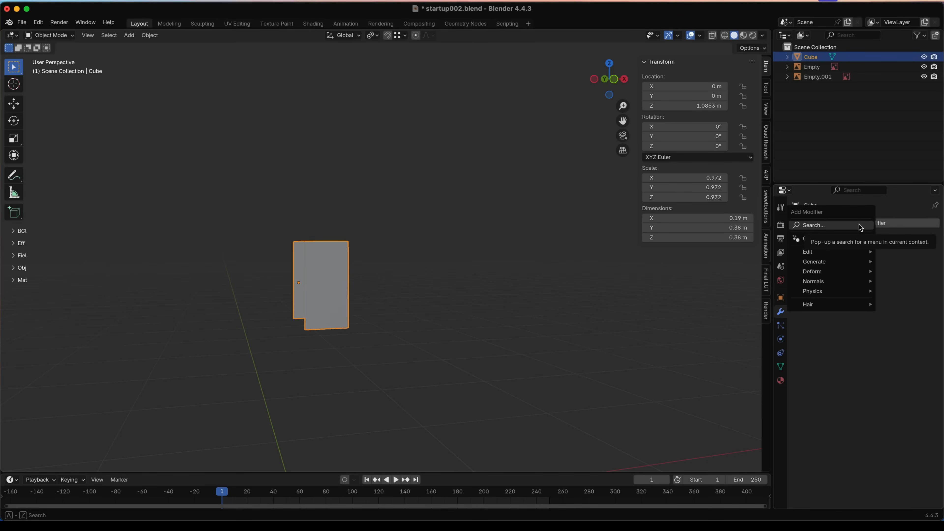
click(859, 224)
text(mir)
key(Return)
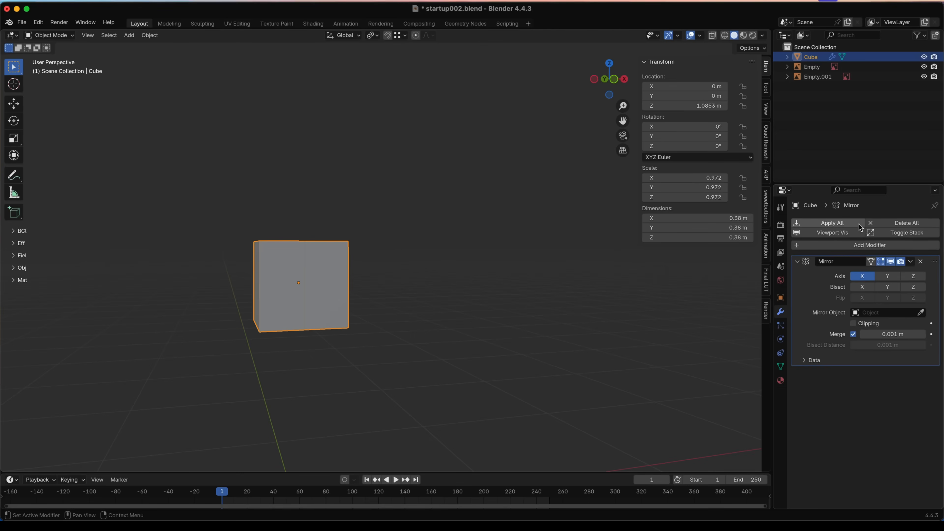
middle_drag(278, 260, 338, 249)
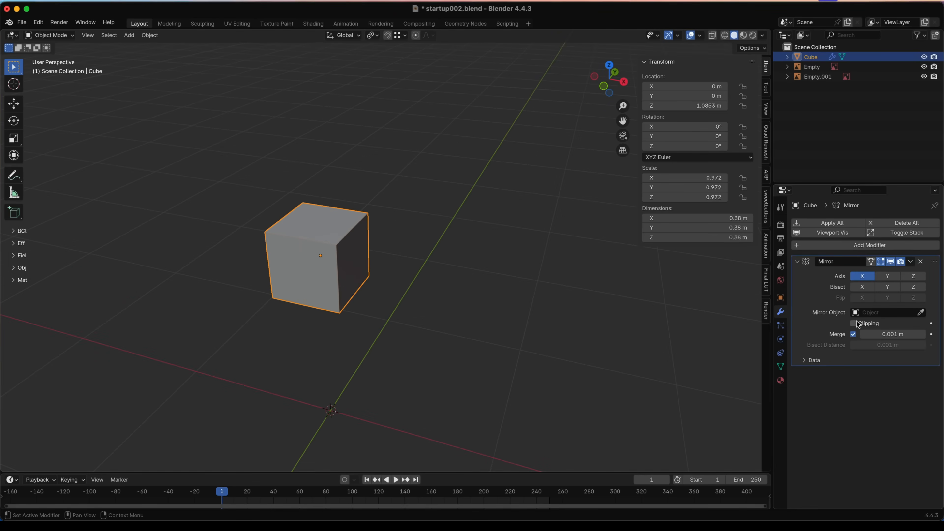
click(867, 324)
middle_drag(277, 271, 302, 251)
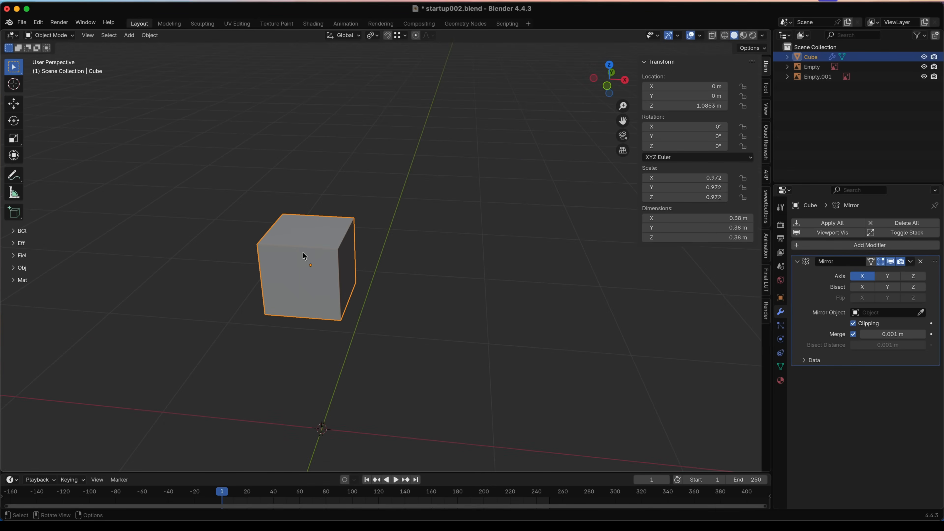
key(Tab)
click(290, 252)
key(g)
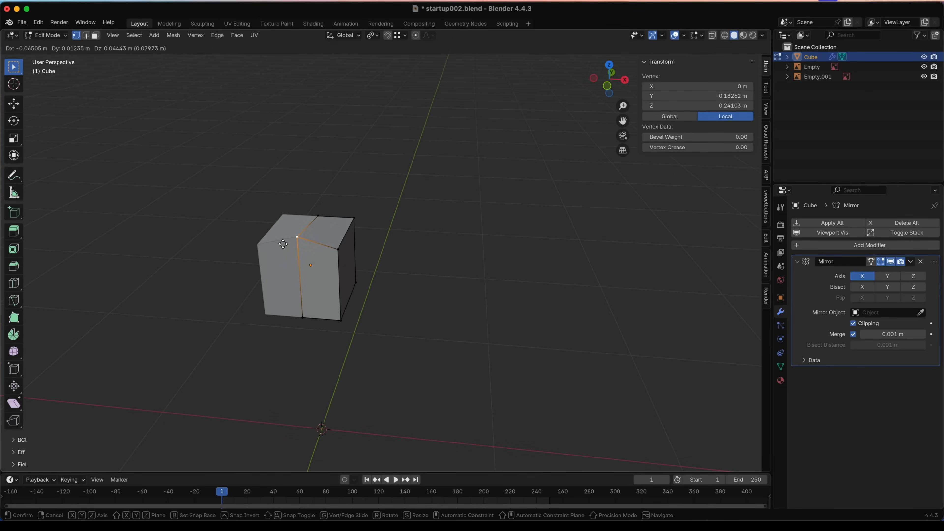
right_click(280, 247)
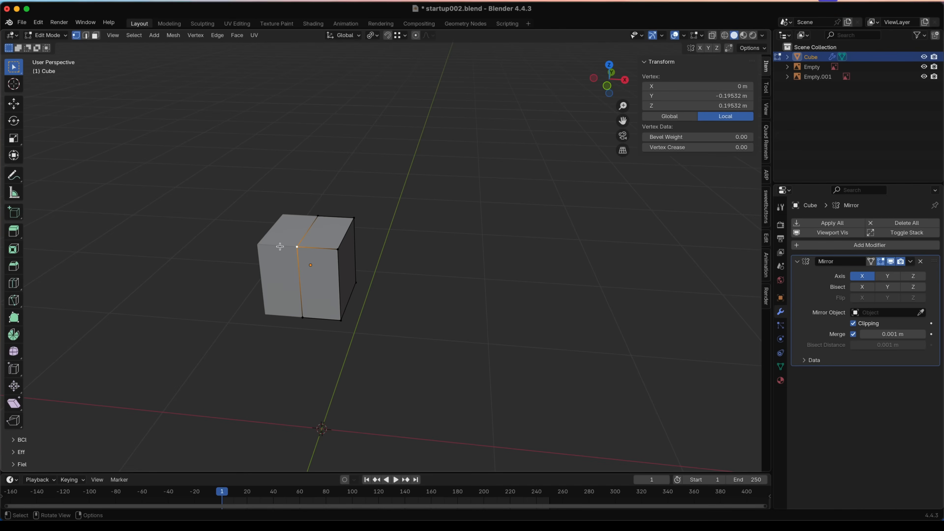
key(Tab)
- Add a Subdivision Surface modifier to the mirrored cube and set its viewport levels to 2
click(855, 245)
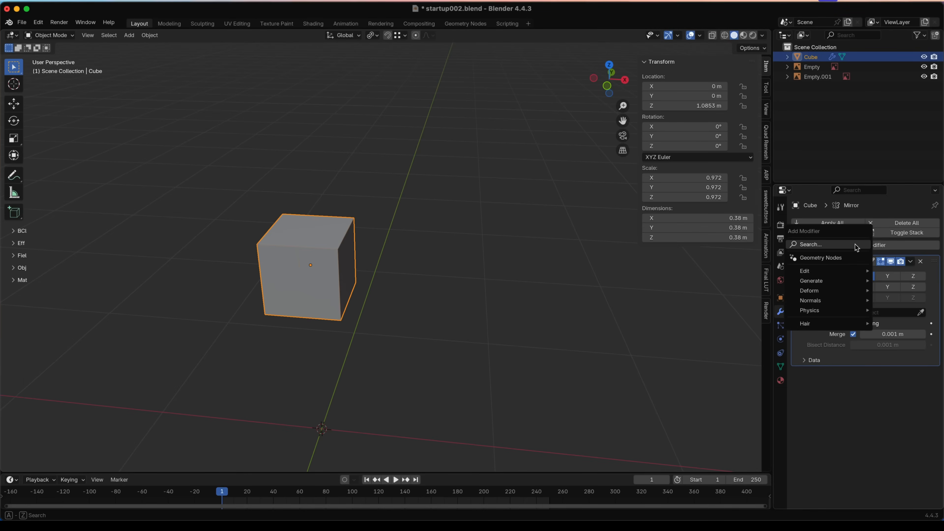
click(855, 244)
text(sub)
key(Return)
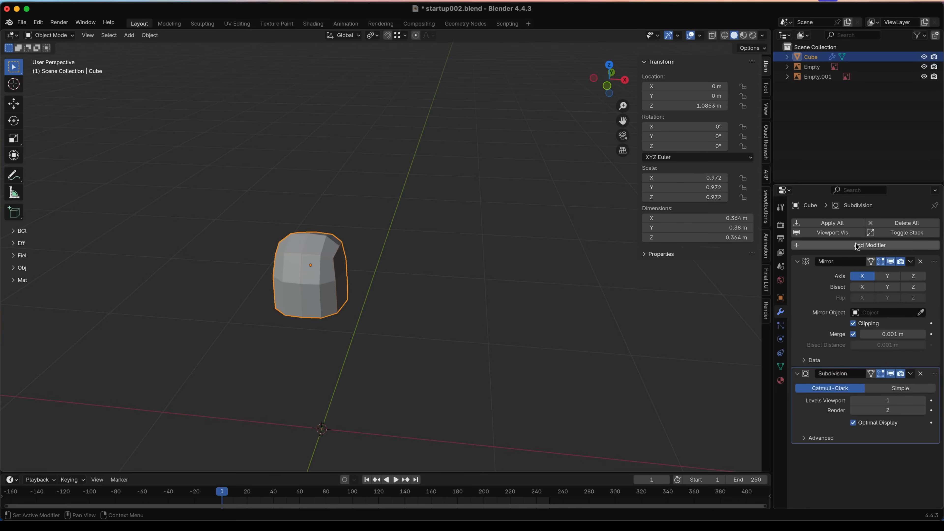
click(923, 401)
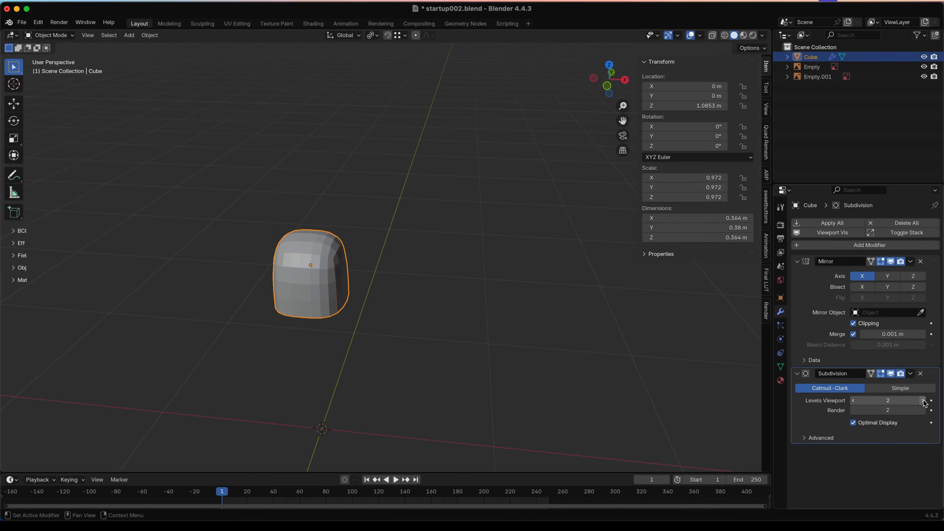
middle_drag(290, 324, 373, 292)
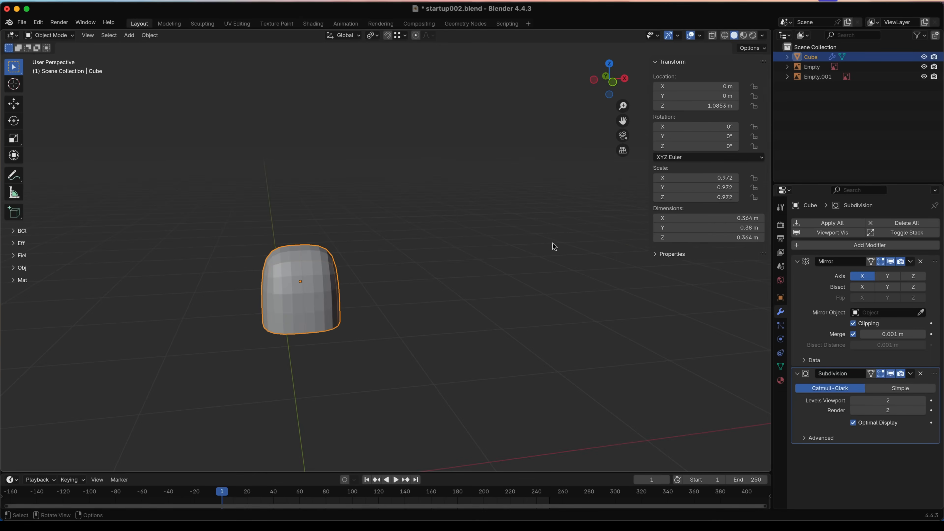
- Show the SweetButtons Pro modifier stack tools, then hide the viewport sidebar
click(766, 214)
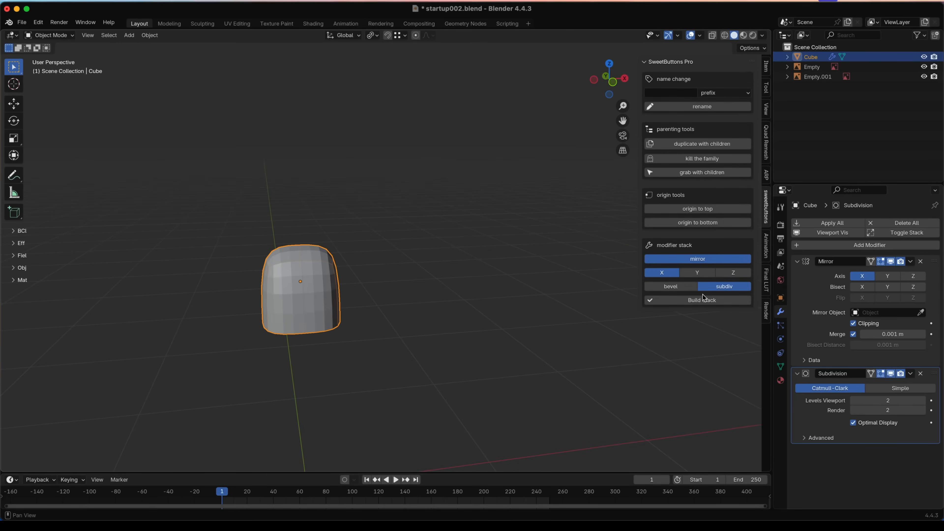
key(n)
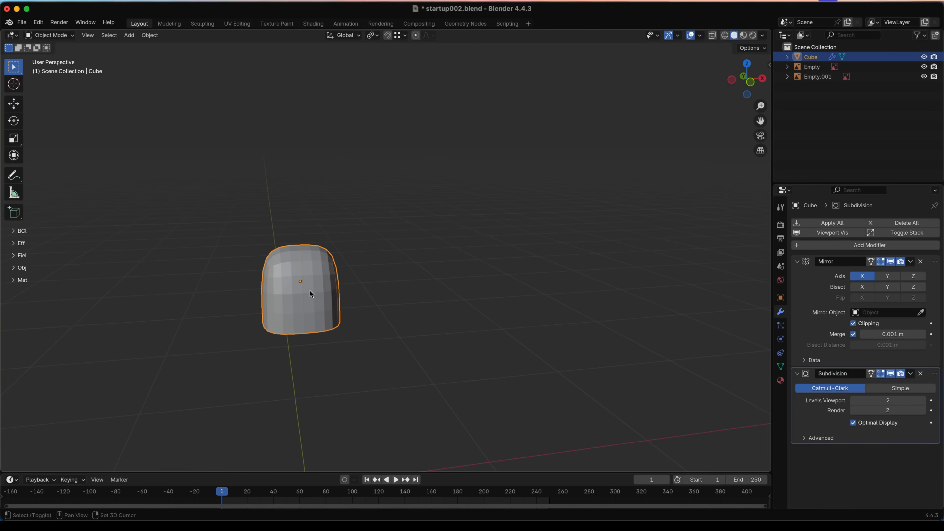
shift+middle_drag(309, 294, 391, 291)
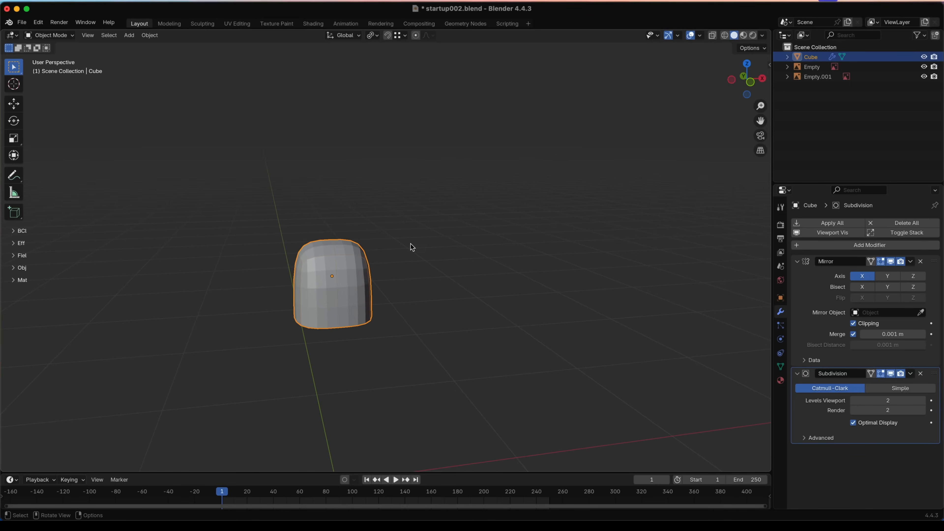
- Apply Shade Smooth to the subdivided cube
middle_drag(411, 247, 351, 257)
scroll(396, 244, up, 2)
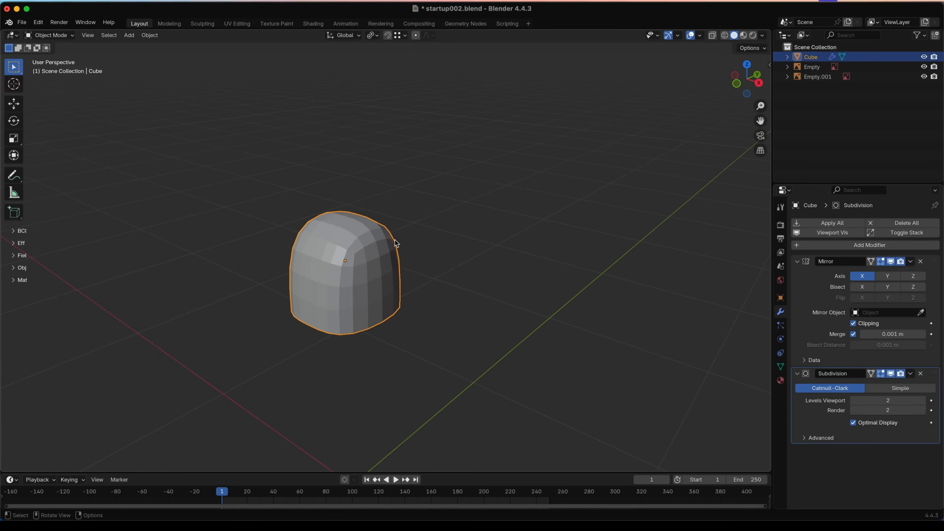
right_click(373, 259)
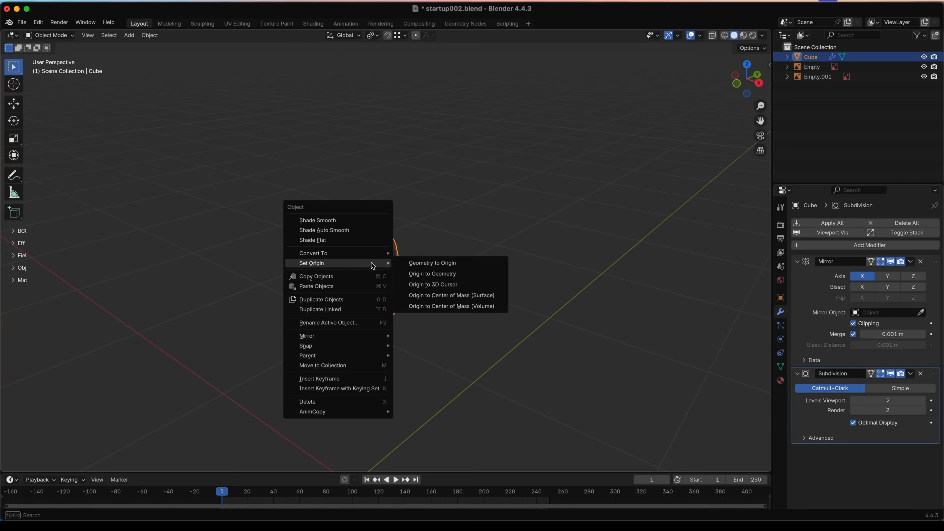
click(349, 220)
middle_drag(460, 249, 506, 152)
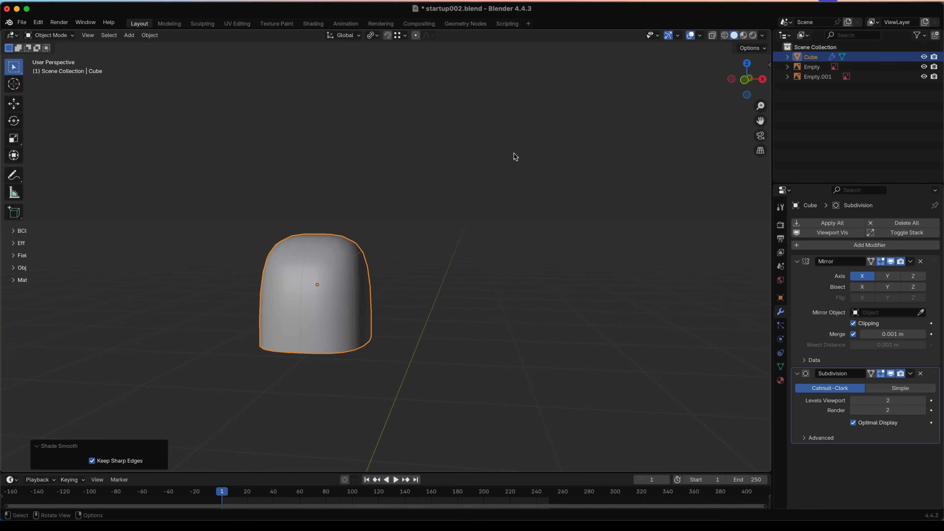
- Switch the viewport's wireframe overlay off and back on
click(700, 35)
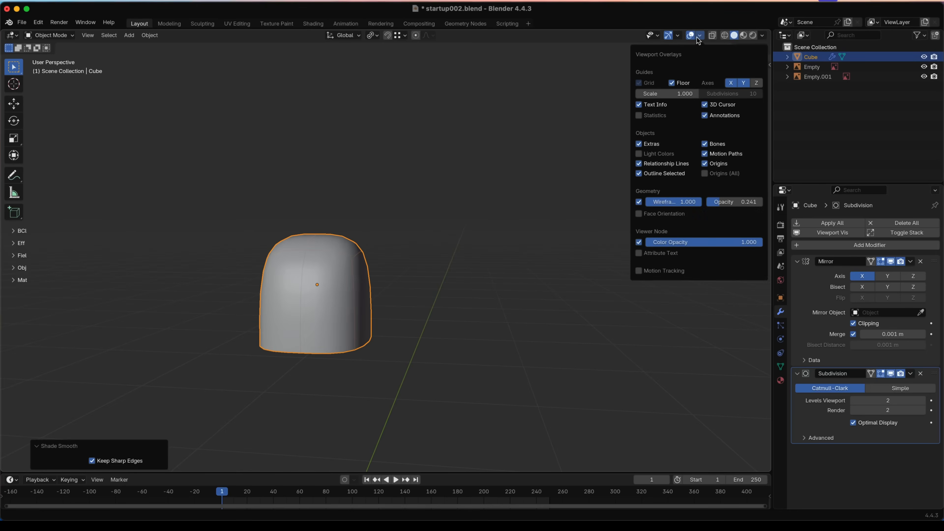
click(639, 203)
click(638, 203)
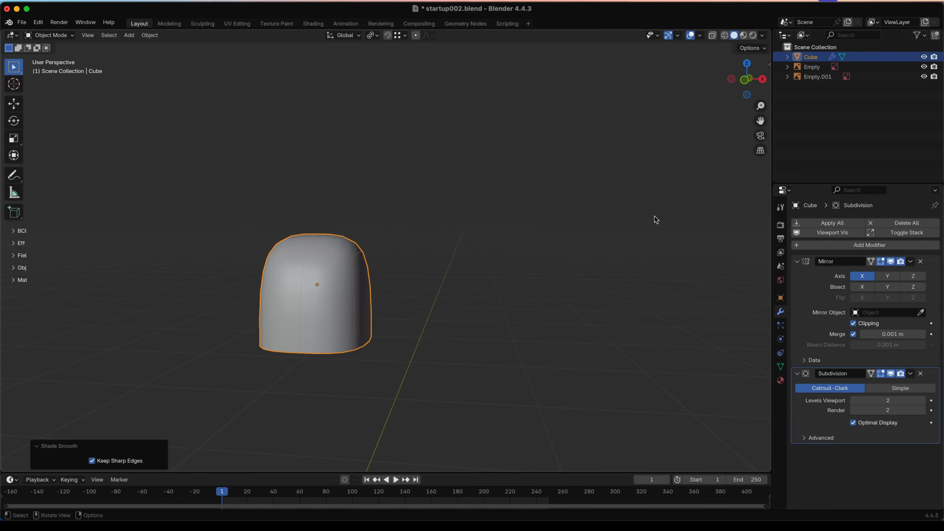
- Reselect the cube and cut one centred vertical edge loop in Edit Mode, dividing its side into front and back halves
scroll(454, 245, down, 2)
click(453, 245)
middle_drag(453, 245, 399, 271)
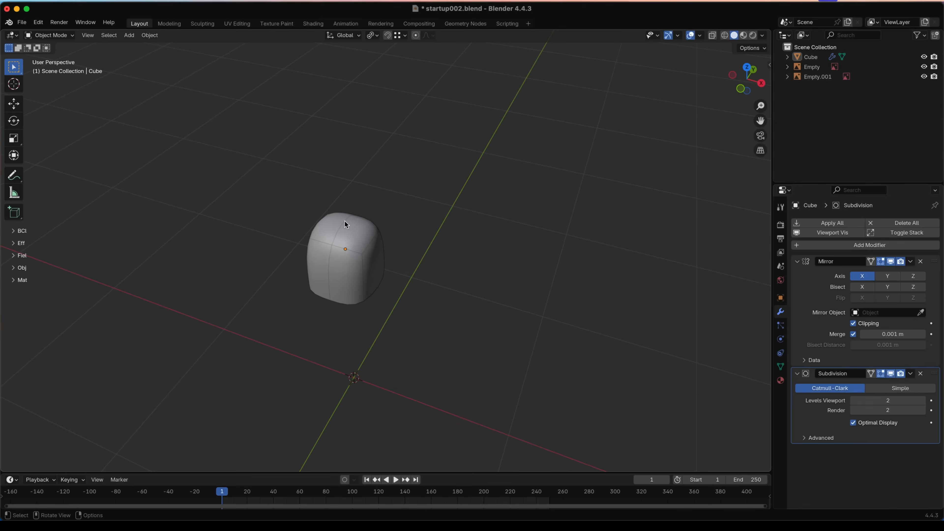
click(363, 240)
middle_drag(376, 270, 390, 214)
key(Tab)
key(ctrl+r)
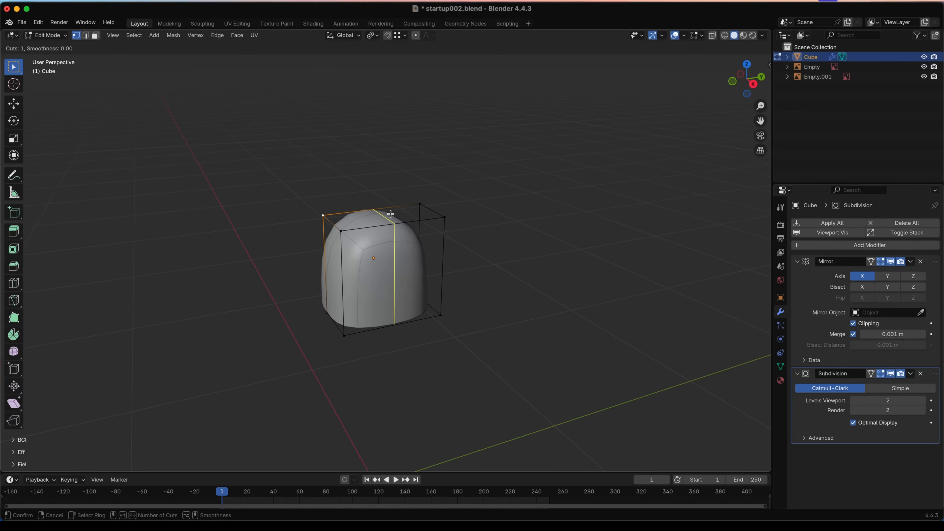
click(391, 214)
right_click(391, 214)
middle_drag(402, 278, 369, 256)
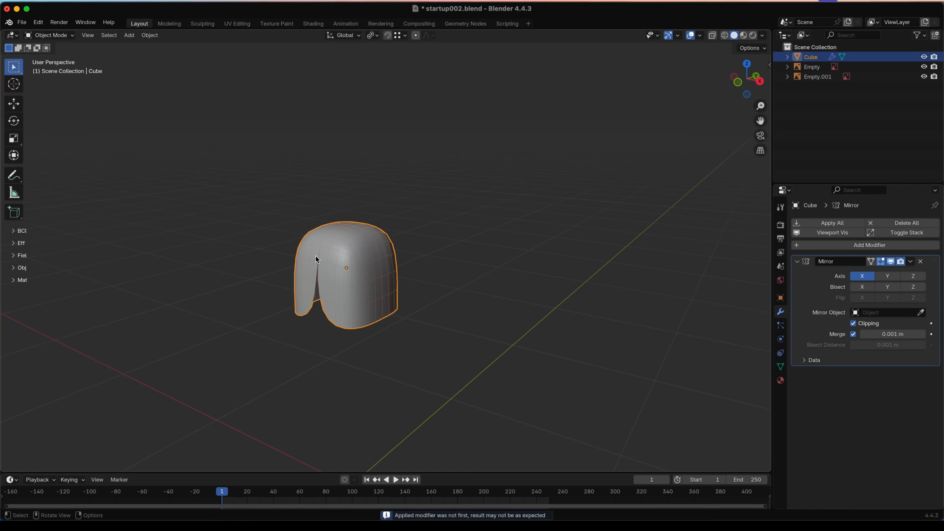
- Select the upper rows of the applied subdivision mesh in front view and move them up about 0.14 m along Z
key(Tab)
mouse_move(484, 268)
middle_down()
mouse_move(525, 268)
mouse_move(365, 275)
mouse_move(510, 261)
mouse_move(421, 250)
middle_up()
scroll(403, 247, down, 1)
click(404, 248)
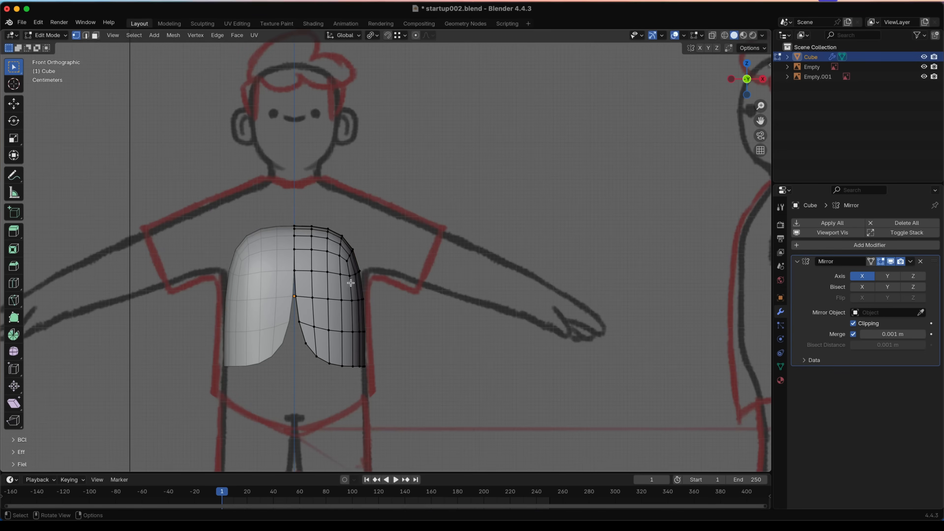
drag(249, 199, 421, 285)
key(g)
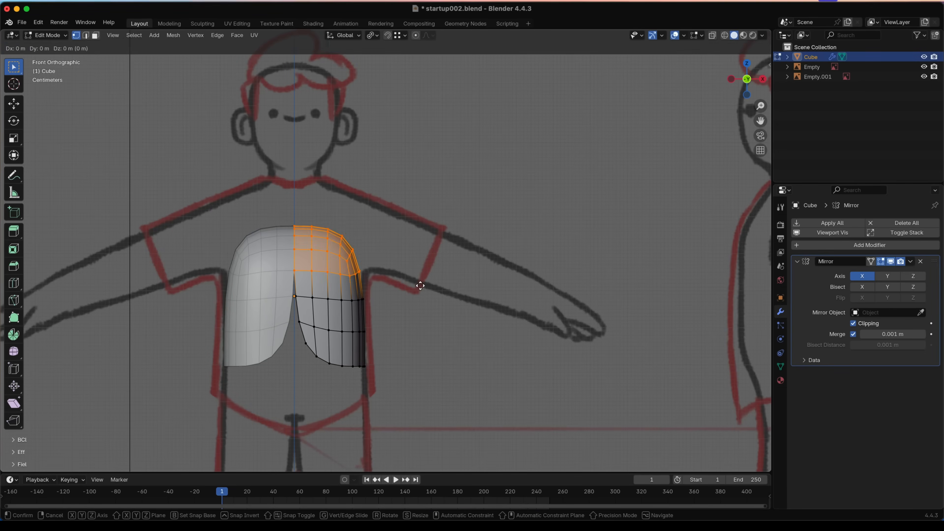
key(z)
right_click(419, 251)
key(g)
key(z)
click(409, 207)
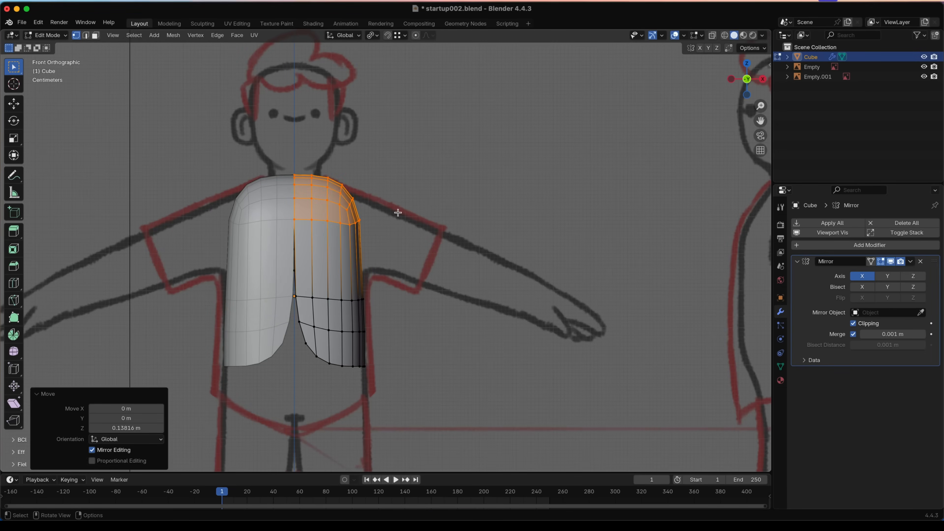
- Undo the vertex move and the applied Subdivision modifier
key(ctrl+z)
key(ctrl+z)
key(ctrl+z)
key(ctrl+z)
key(ctrl+z)
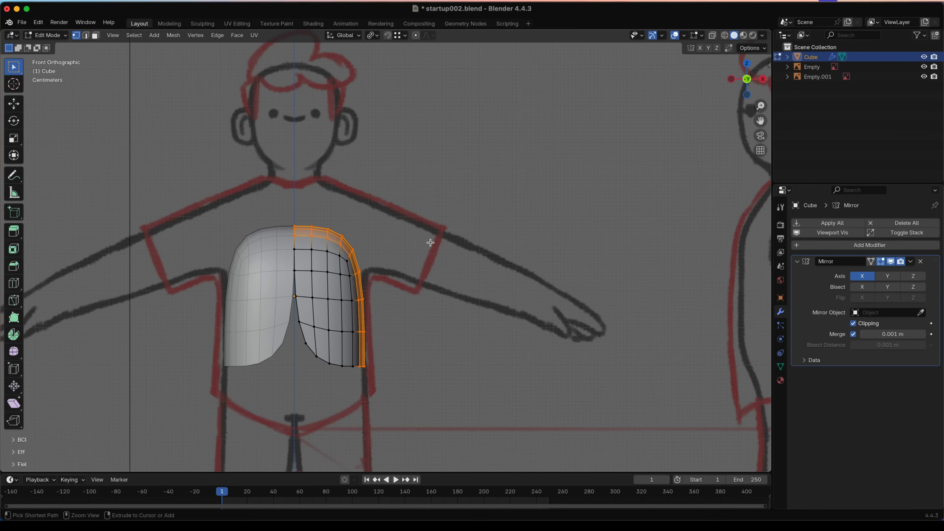
key(Tab)
middle_drag(408, 262, 383, 273)
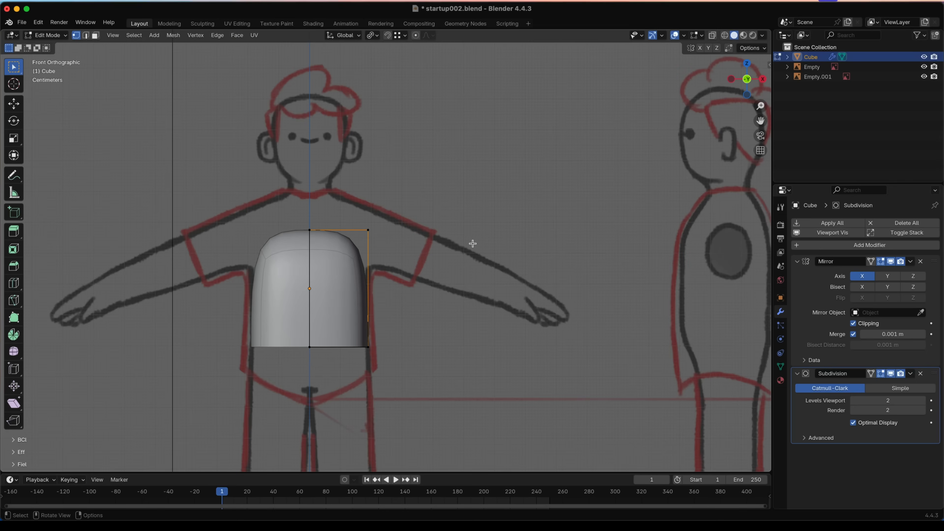
- Display the mesh in wireframe and raise its top vertices along Z to the shirt's neckline in front view
key(z)
click(423, 238)
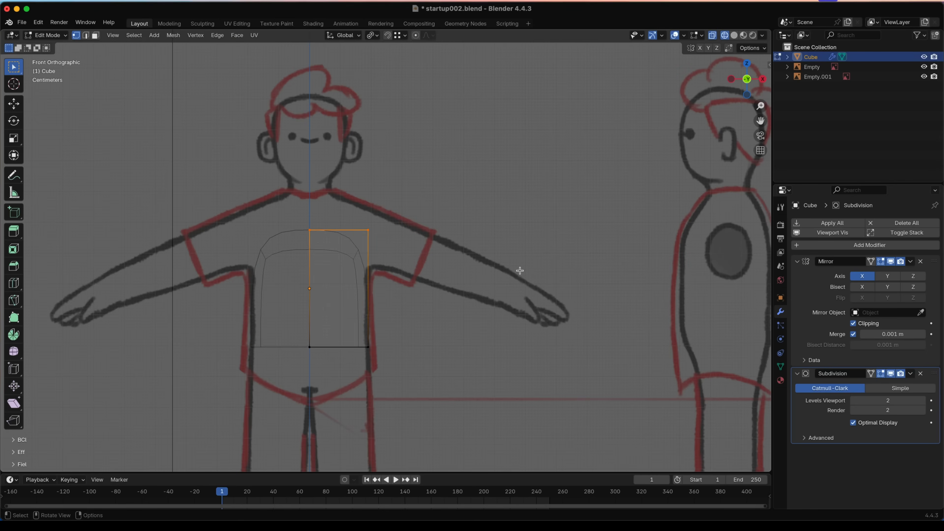
key(g)
key(z)
click(482, 237)
- Shape the shoulder slope by moving the outer top vertices to the sleeve line and lowering the front and back corners about 0.075 m
drag(390, 185, 349, 211)
key(g)
click(355, 224)
middle_drag(367, 223, 365, 208)
click(358, 205)
key(KP_1)
key(g)
key(z)
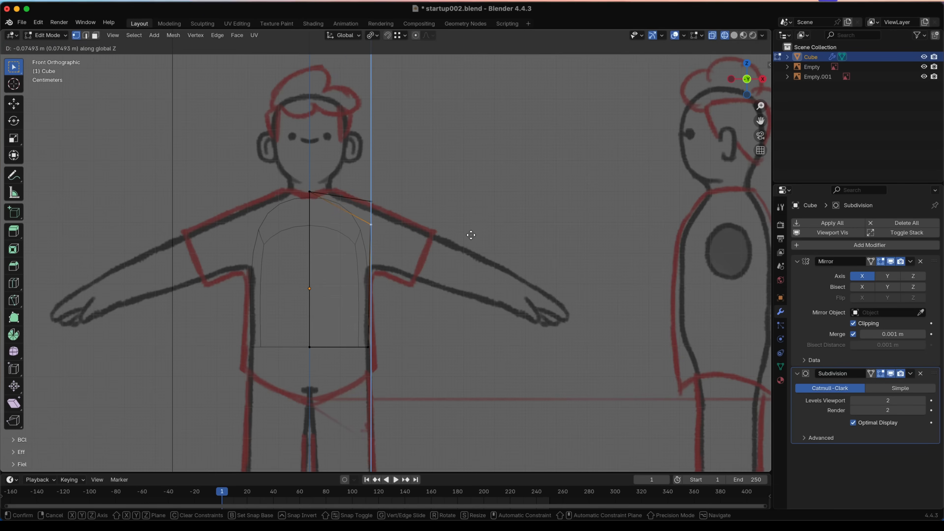
click(470, 235)
- Select the whole mesh in side view and move it about 0.124 m along Y onto the side reference's torso
key(KP_3)
key(a)
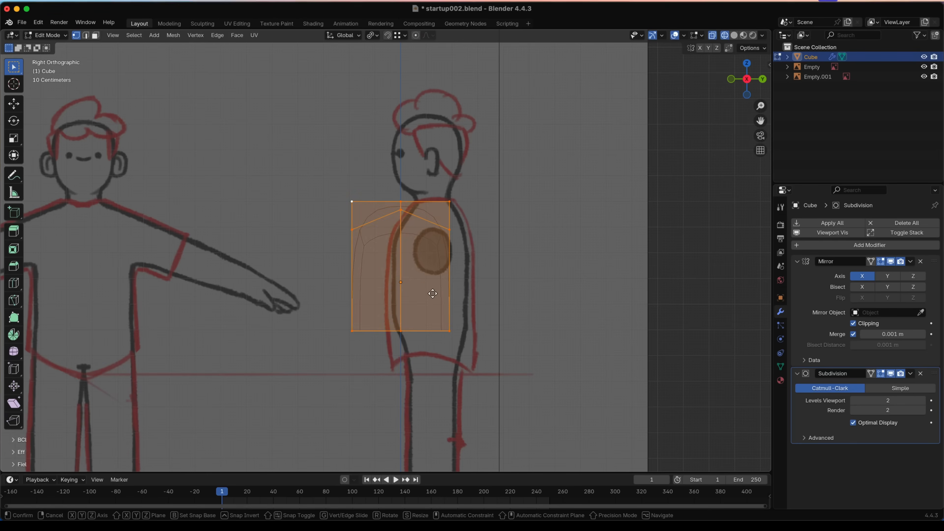
key(g)
key(y)
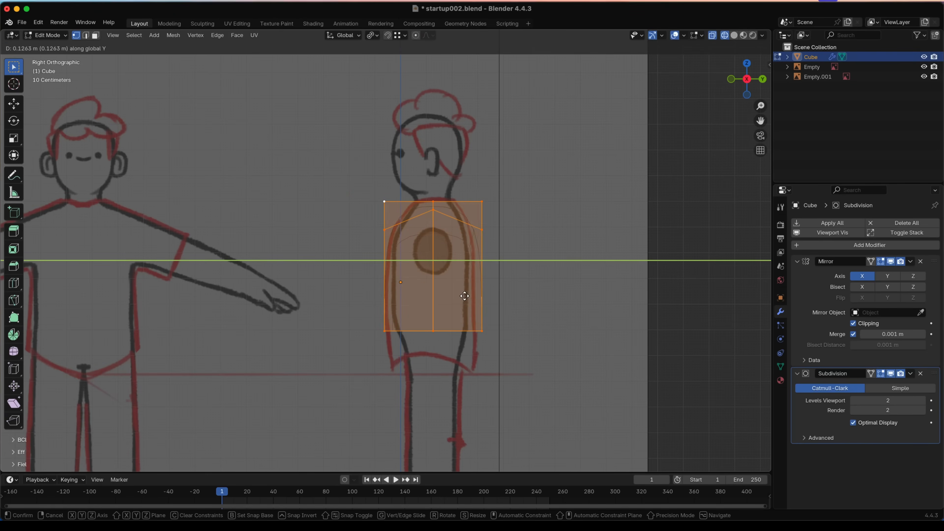
click(463, 297)
- Move the torso's outer front and back shoulder corners slightly inward and down in front view
key(KP_1)
scroll(397, 151, up, 2)
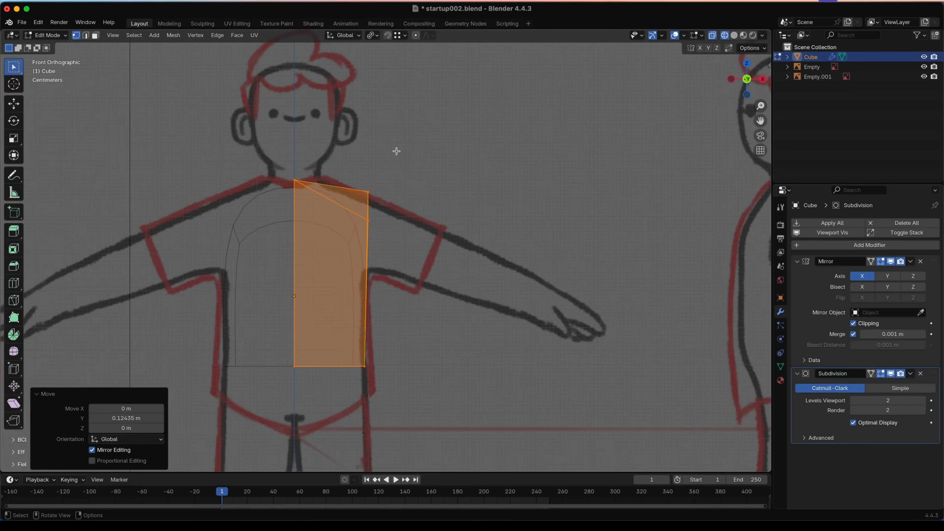
drag(397, 218, 354, 237)
key(g)
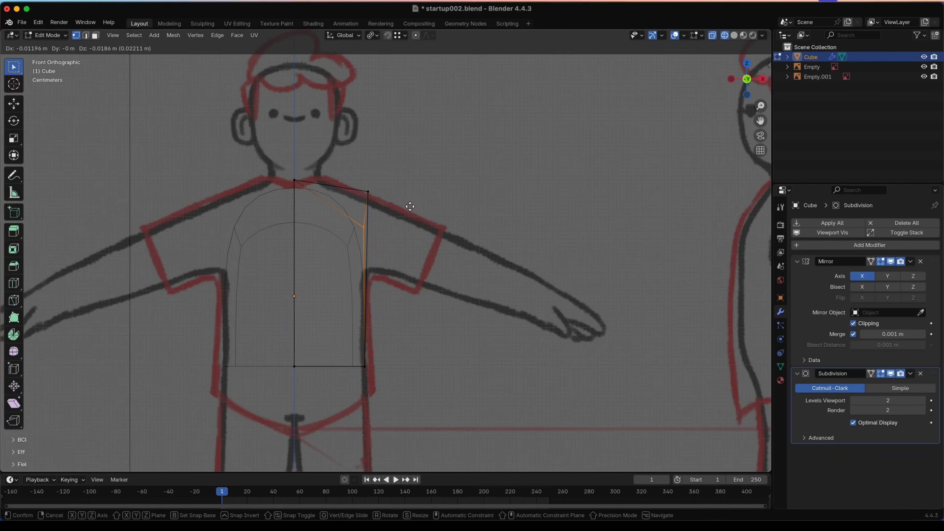
click(411, 210)
- Lower the front and back centre vertices at the neckline about 0.04 m along Z
click(310, 167)
middle_drag(310, 166, 404, 165)
key(g)
key(z)
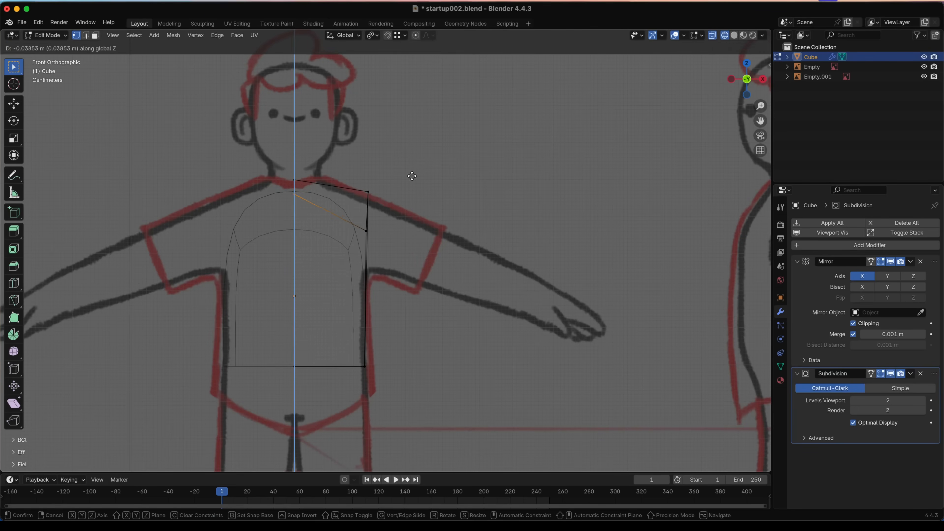
click(413, 176)
- Select the torso's bottom vertices and move them down along Z toward the shirt hem
shift+middle_drag(402, 337, 395, 249)
drag(395, 257, 271, 297)
key(g)
key(z)
click(396, 301)
- Adjust the height of the shoulder vertices along Z, then check the torso in Object Mode
middle_drag(397, 301, 287, 298)
shift+click(411, 109)
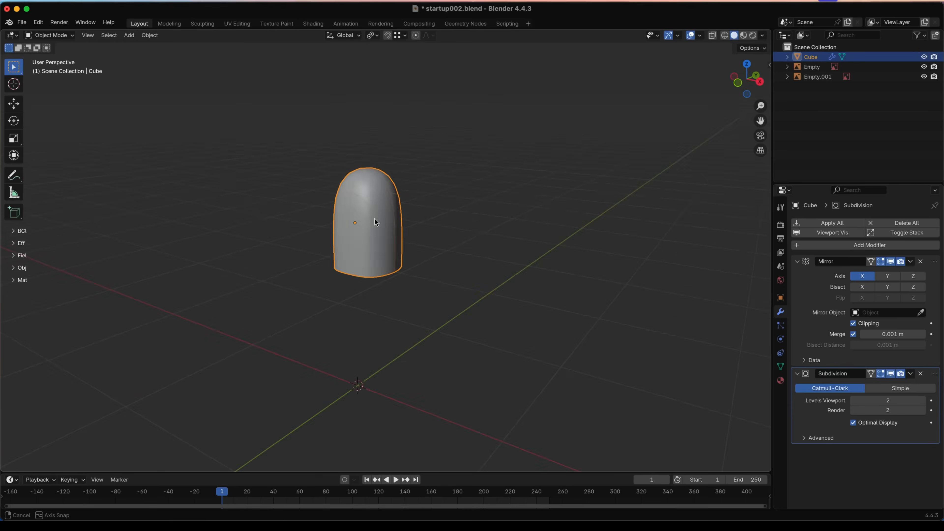
mouse_move(374, 217)
middle_down()
mouse_move(292, 226)
mouse_move(369, 209)
mouse_move(325, 202)
mouse_move(251, 227)
mouse_move(290, 211)
middle_up()
key(Tab)
shift+click(350, 197)
key(g)
key(z)
click(365, 186)
key(Tab)
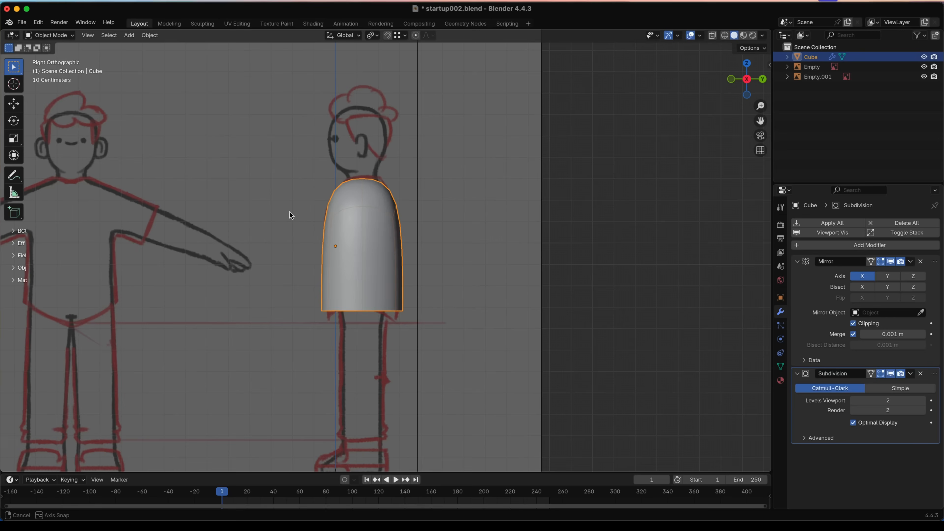
- Cut one centred horizontal edge loop around the torso and display the mesh in wireframe
middle_drag(343, 251, 386, 242)
key(Tab)
middle_drag(314, 265, 258, 257)
key(ctrl+r)
click(316, 243)
right_click(315, 243)
key(shift+z)
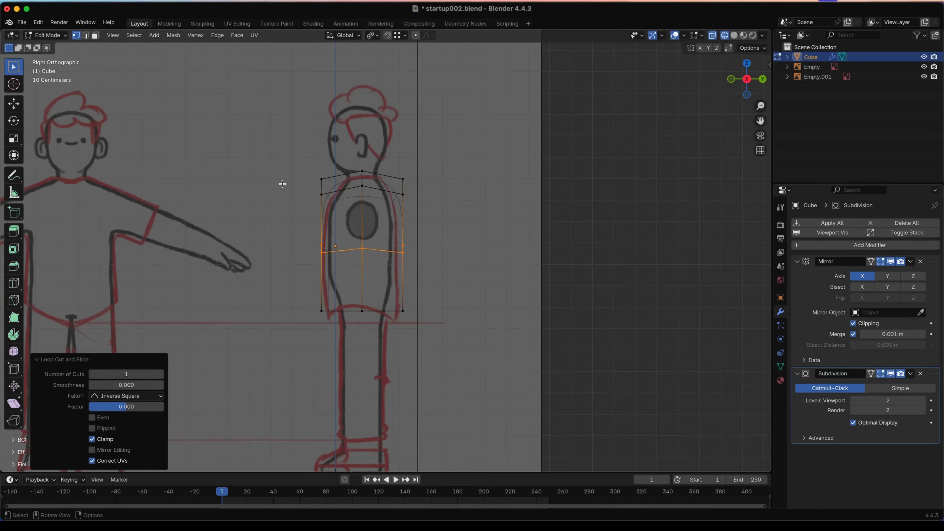
- Move the torso's upper front vertices inward along Y toward the chest outline in side view
scroll(285, 159, up, 1)
drag(280, 148, 323, 206)
key(g)
key(y)
click(334, 207)
- Move the upper and mid-torso back vertices to follow the shirt's back outline in side view
drag(467, 130, 390, 194)
key(g)
click(361, 193)
drag(448, 225, 399, 268)
key(g)
click(396, 268)
- Move the outer front vertices at mid-torso and hem inward to round the front corner
drag(291, 225, 318, 262)
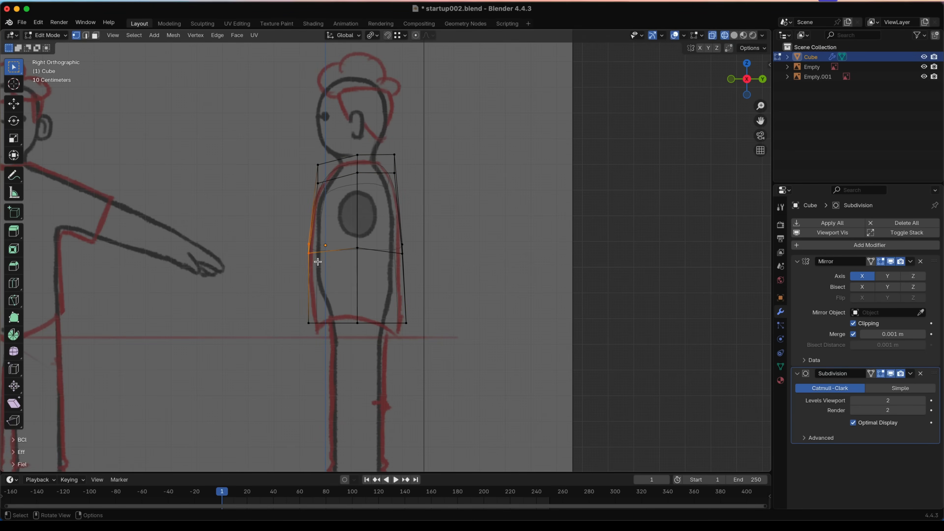
mouse_move(318, 262)
middle_down()
mouse_move(369, 294)
mouse_move(299, 276)
mouse_move(300, 261)
middle_up()
shift+click(295, 290)
key(g)
click(312, 260)
- Move the outer back vertices at mid-torso and hem inward to round the back corner
middle_drag(359, 246, 440, 241)
click(440, 240)
shift+click(443, 296)
middle_drag(443, 295, 476, 190)
key(g)
click(472, 266)
- Reposition the back shoulder vertex and the top back neckline vertex to follow the upper back outline
click(440, 180)
key(g)
click(465, 192)
click(396, 151)
key(g)
click(392, 153)
- Move the front shoulder vertex inward and adjust the top front neckline vertex's height, then show the torso in solid shading
click(320, 184)
key(g)
click(334, 185)
key(g)
key(z)
click(323, 159)
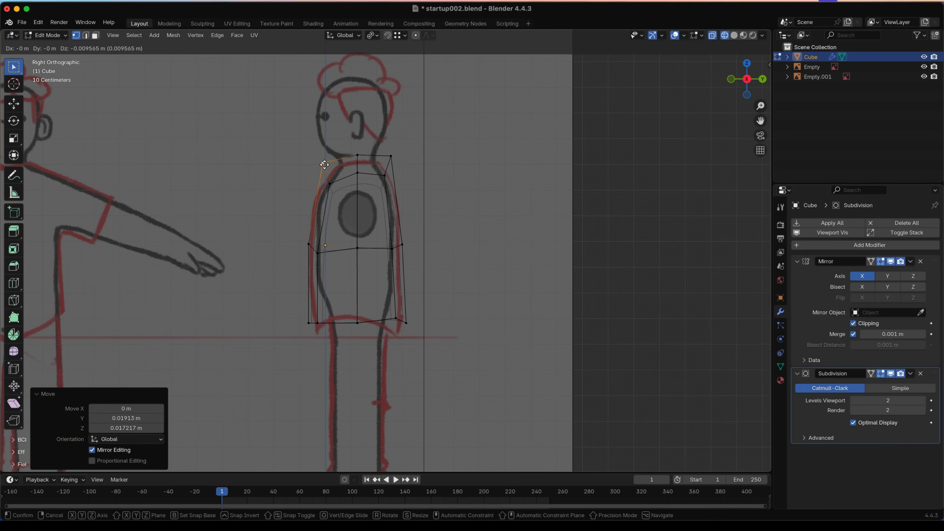
scroll(320, 174, down, 1)
middle_drag(321, 174, 493, 224)
scroll(342, 186, up, 2)
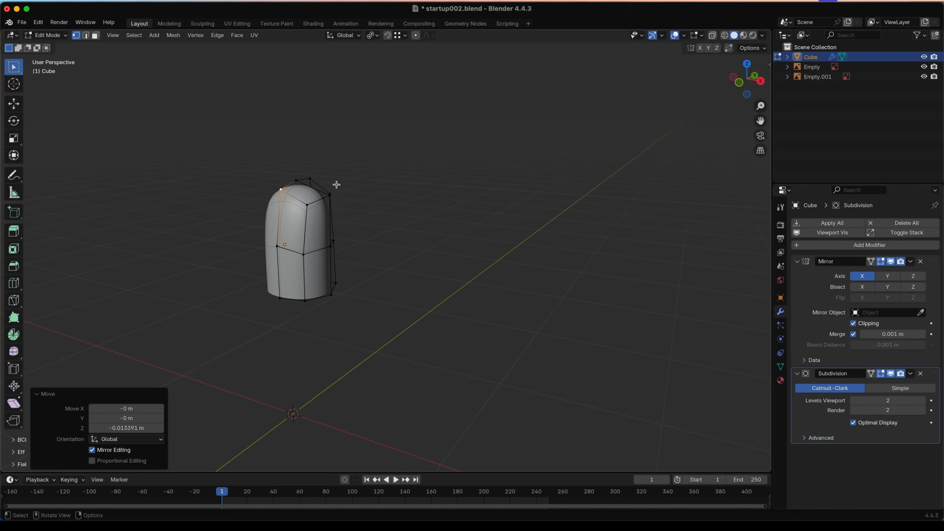
- Try moving the side shoulder vertex in the front view with proportional editing, varying the influence radius
click(330, 192)
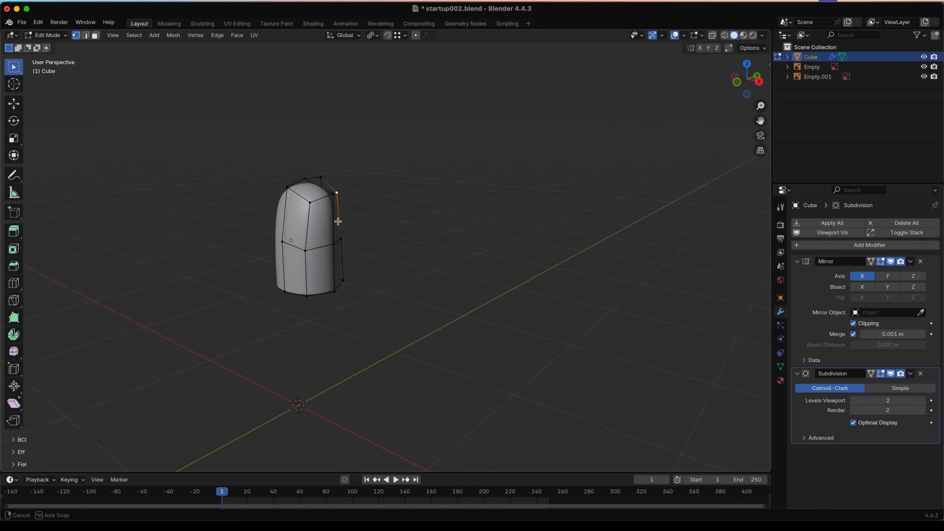
middle_drag(345, 222, 332, 188)
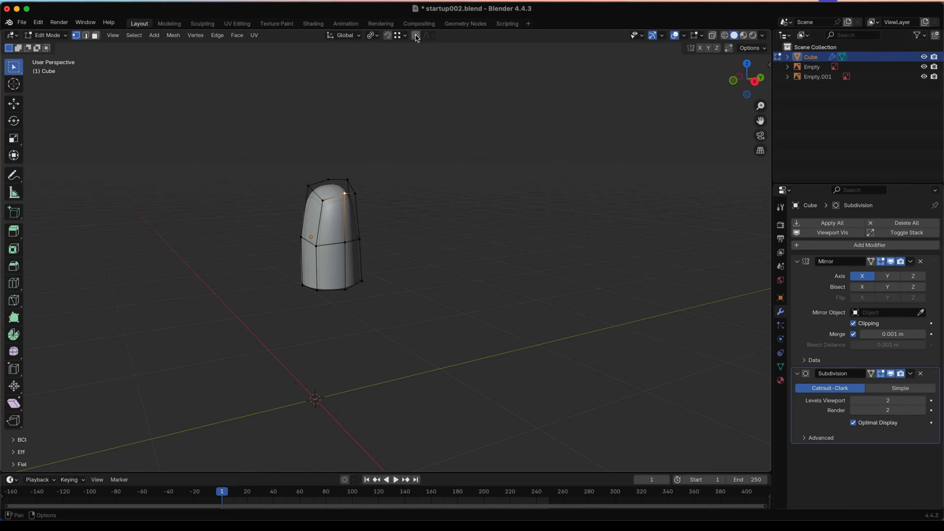
click(417, 38)
mouse_move(385, 116)
middle_down()
mouse_move(407, 173)
mouse_move(454, 165)
middle_up()
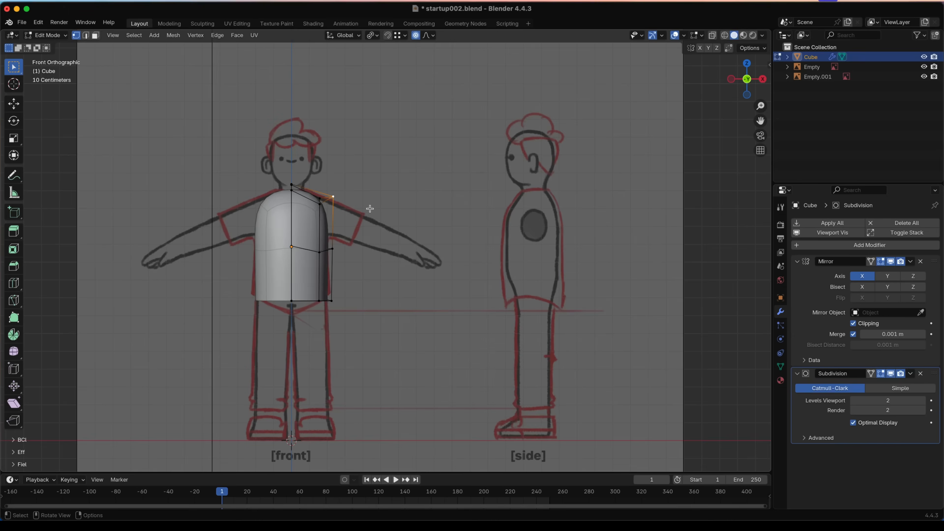
scroll(372, 208, up, 2)
key(g)
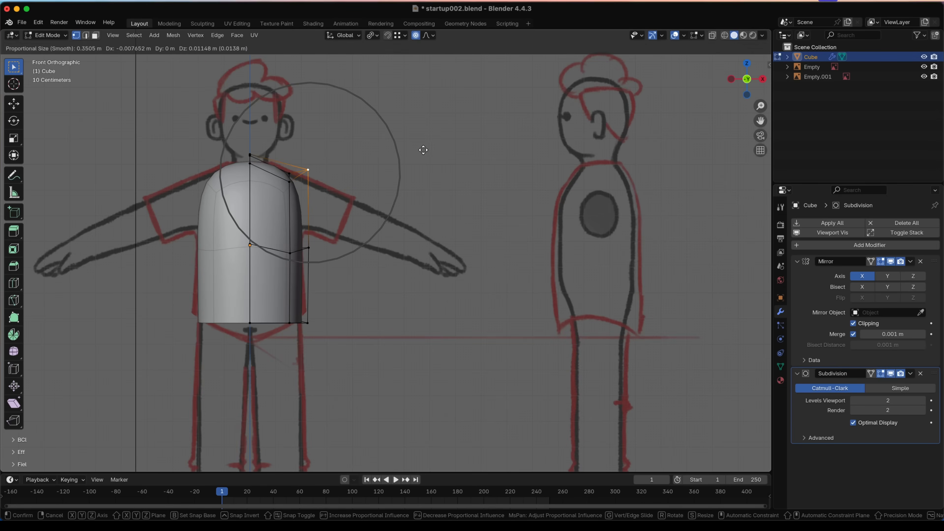
scroll(426, 149, up, 8)
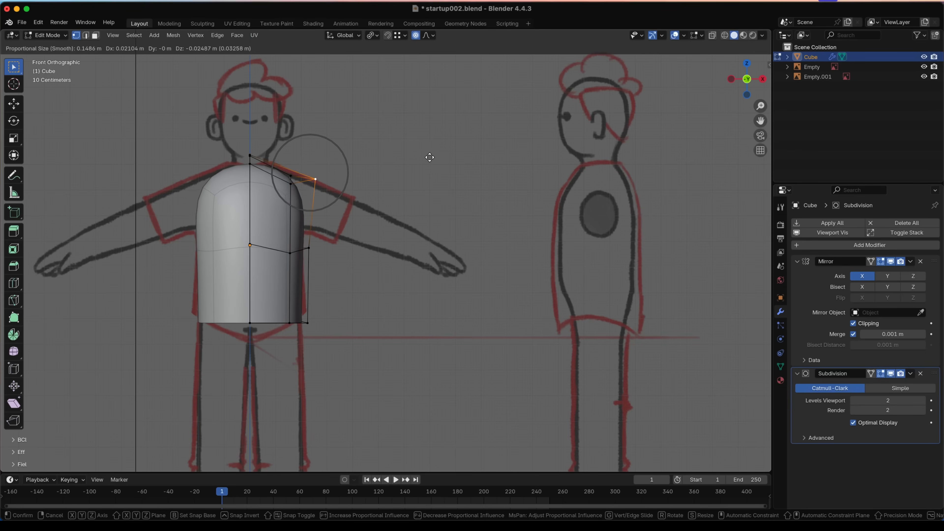
scroll(430, 160, down, 4)
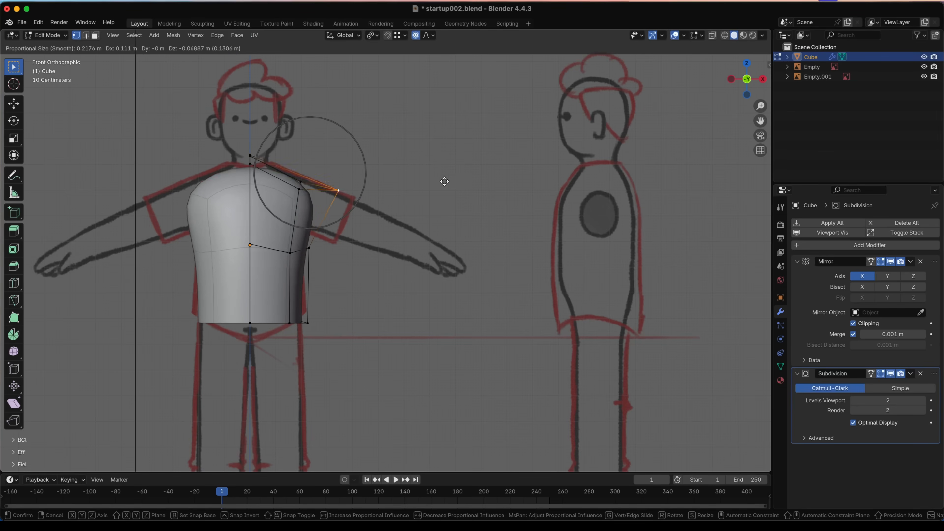
click(419, 166)
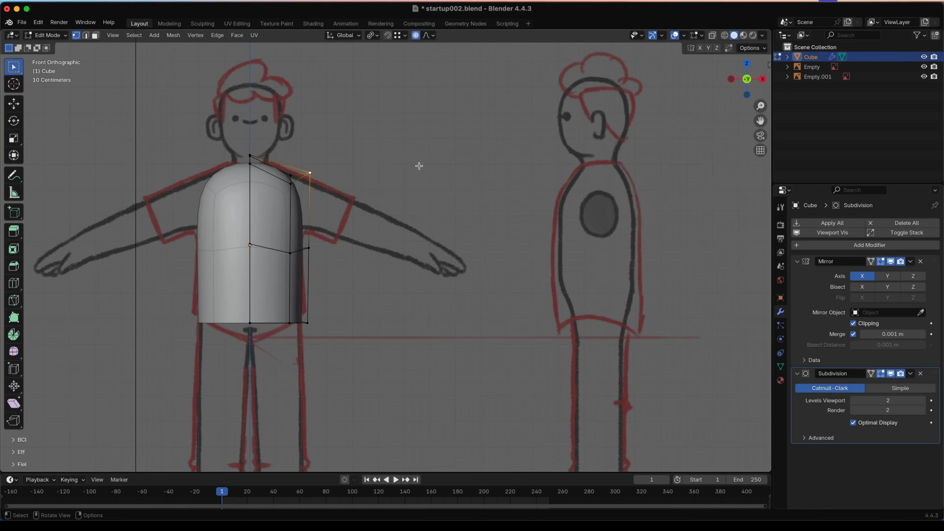
- Without proportional editing, move the side shoulder vertex slightly inward and add a centred horizontal loop cut between shoulder and mid-torso
key(g)
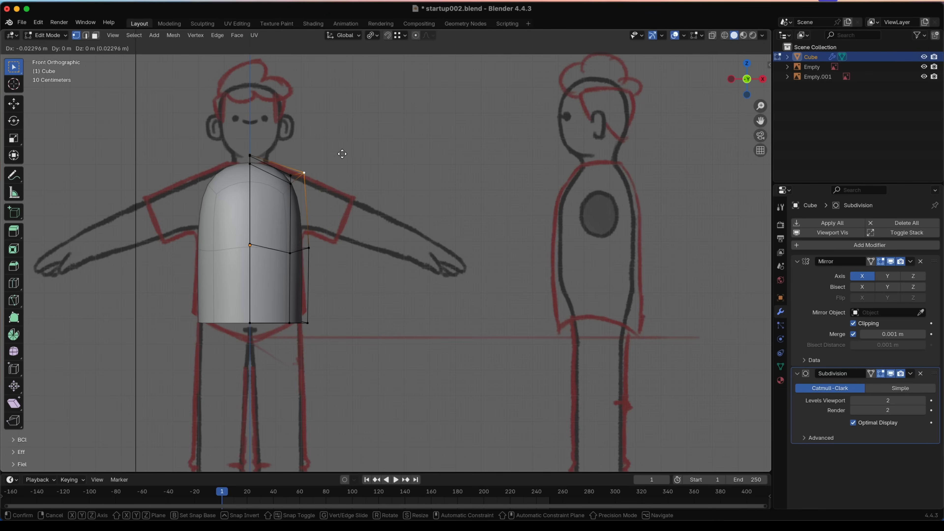
click(345, 156)
middle_drag(346, 227, 247, 255)
key(ctrl+r)
click(330, 210)
right_click(330, 210)
- Reposition the front vertices of the upper and mid-torso loops in the side view to follow the chest outline
drag(295, 199, 335, 264)
key(g)
click(331, 220)
key(g)
click(334, 261)
- Move the back shoulder vertices toward the front and raise the top middle shoulder vertices in the side view
drag(403, 165, 386, 143)
key(g)
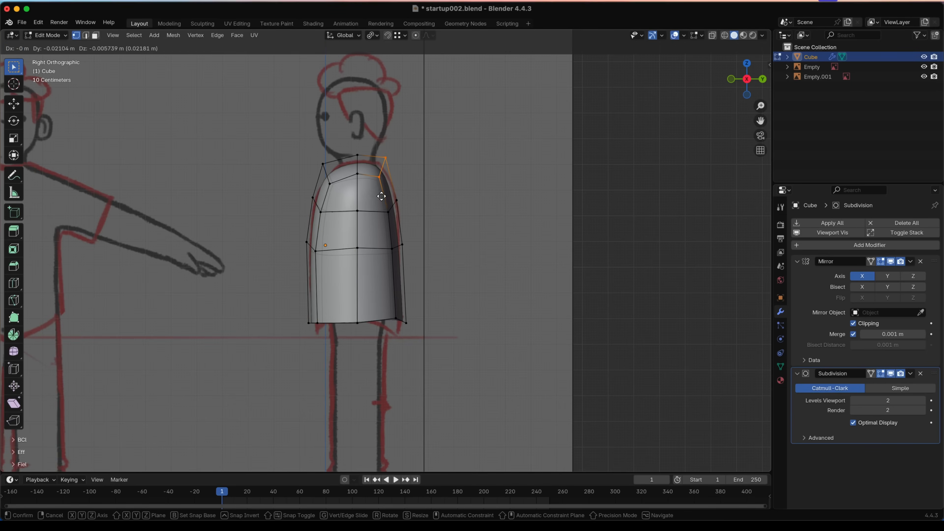
click(381, 195)
click(357, 154)
key(g)
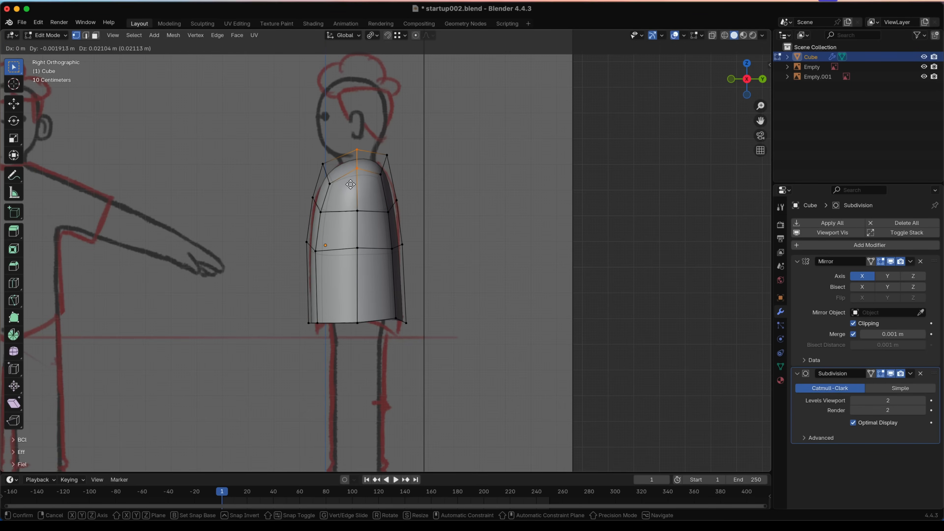
click(411, 146)
- Move the back shoulder vertices slightly back and down, and fit the back vertices of the loops below to the reference outline
click(387, 155)
key(g)
click(378, 194)
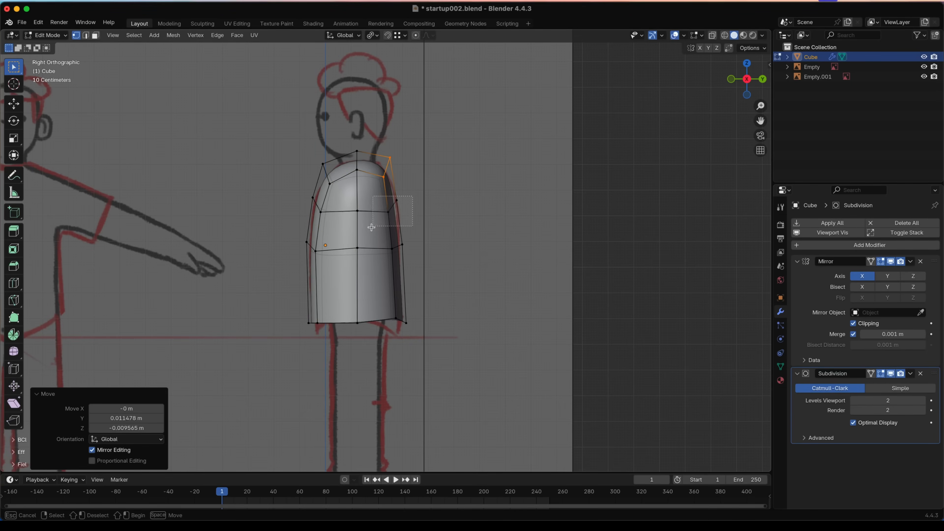
drag(377, 223, 376, 224)
key(g)
click(380, 228)
- Raise the side hem vertex and lower the back and front hem vertices to curve the hem in the side view
click(357, 323)
key(g)
key(z)
click(384, 314)
drag(430, 345, 431, 345)
key(g)
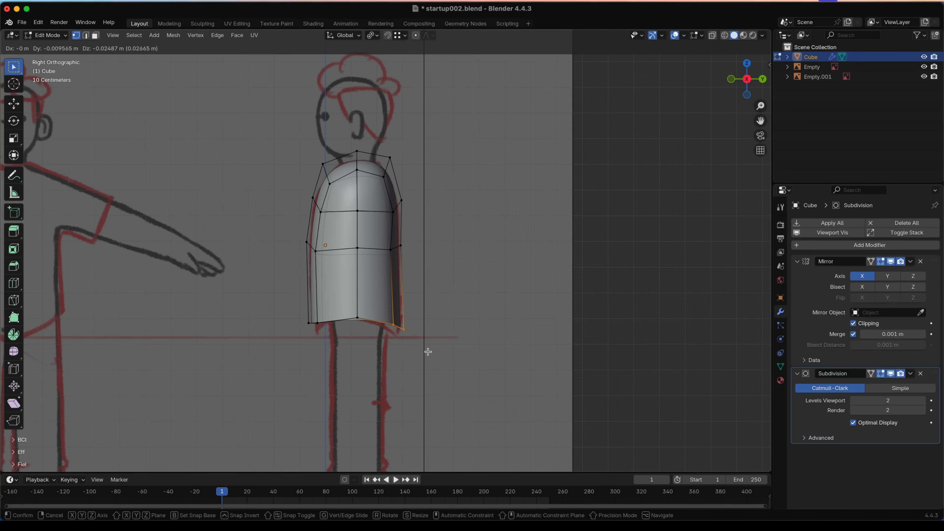
click(428, 351)
click(309, 323)
key(r)
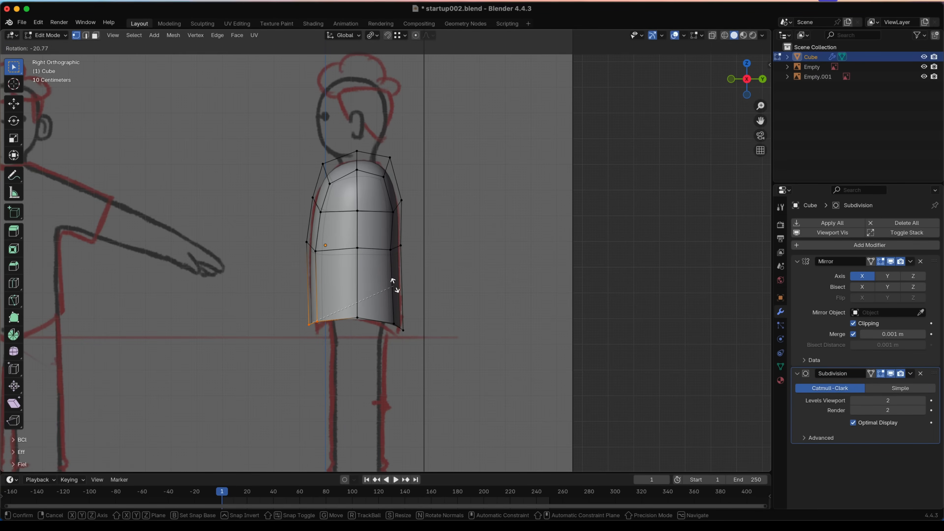
right_click(392, 287)
- Add one centred horizontal loop cut between mid-torso and hem, and switch the view to perspective
mouse_move(394, 269)
middle_down()
mouse_move(439, 273)
mouse_move(397, 279)
middle_up()
key(ctrl+r)
click(444, 339)
right_click(444, 339)
alt+middle_drag(445, 339, 443, 339)
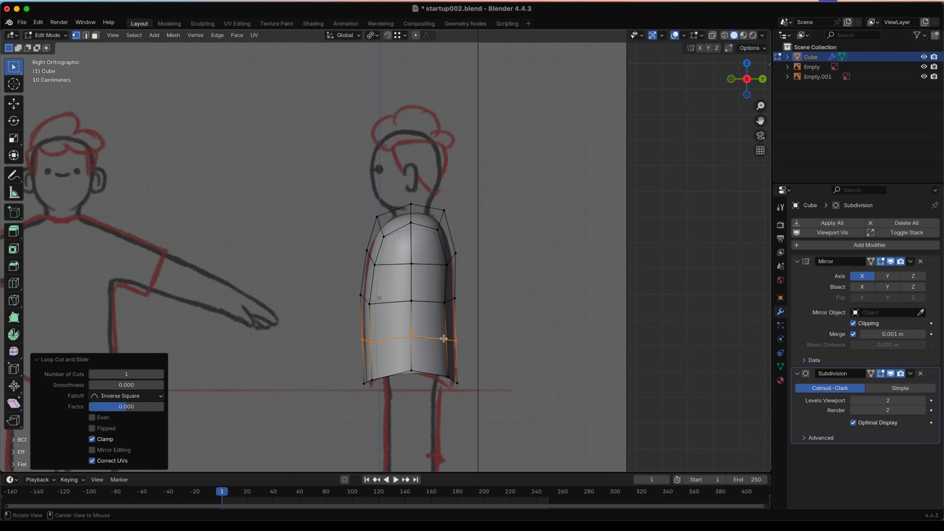
key(KP_5)
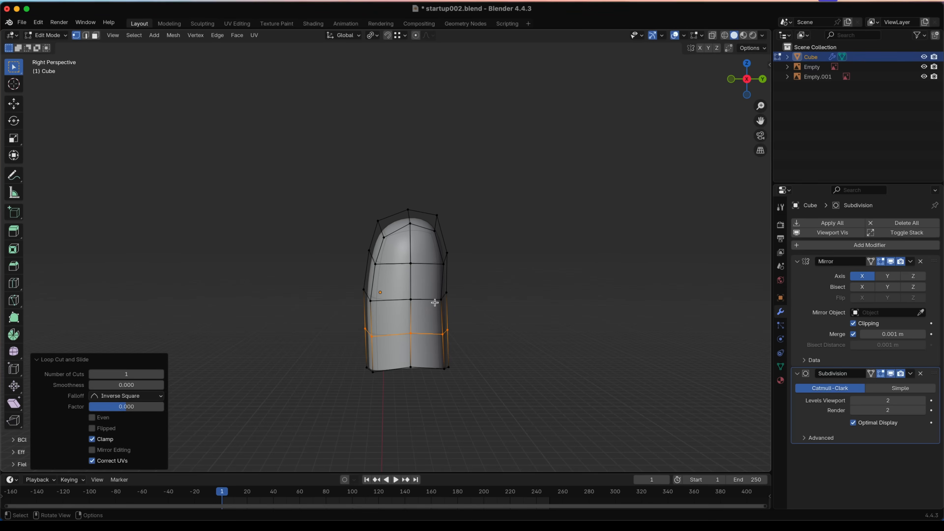
- Select the horizontal edge loop across the chest, and the ring of faces just below it
middle_drag(430, 299, 371, 296)
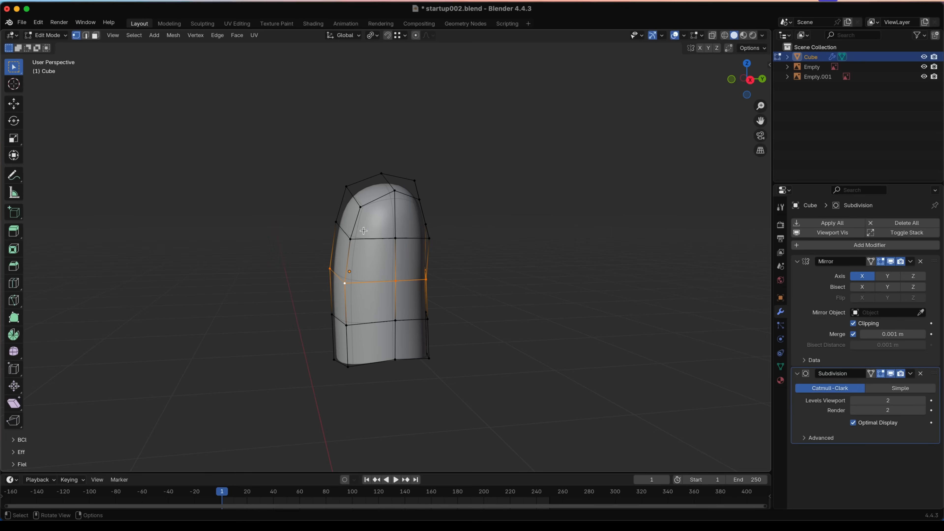
alt+click(380, 238)
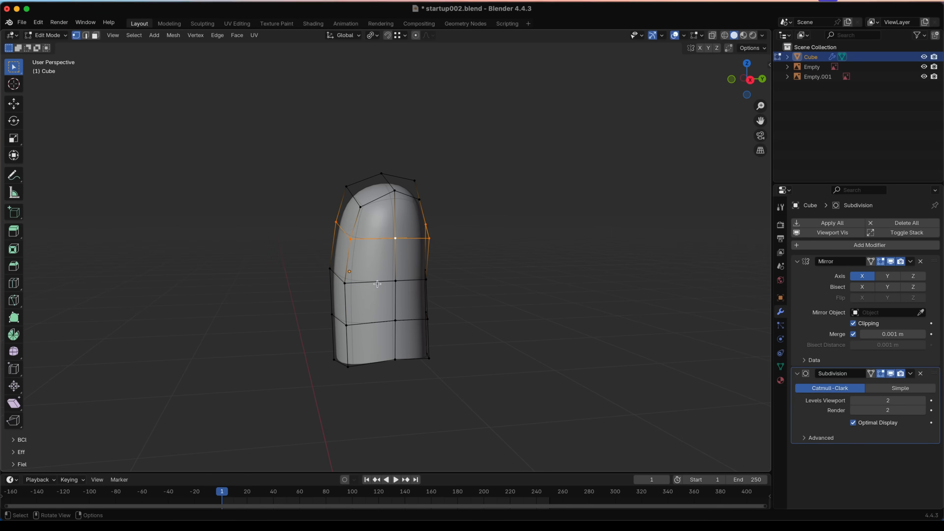
key(3)
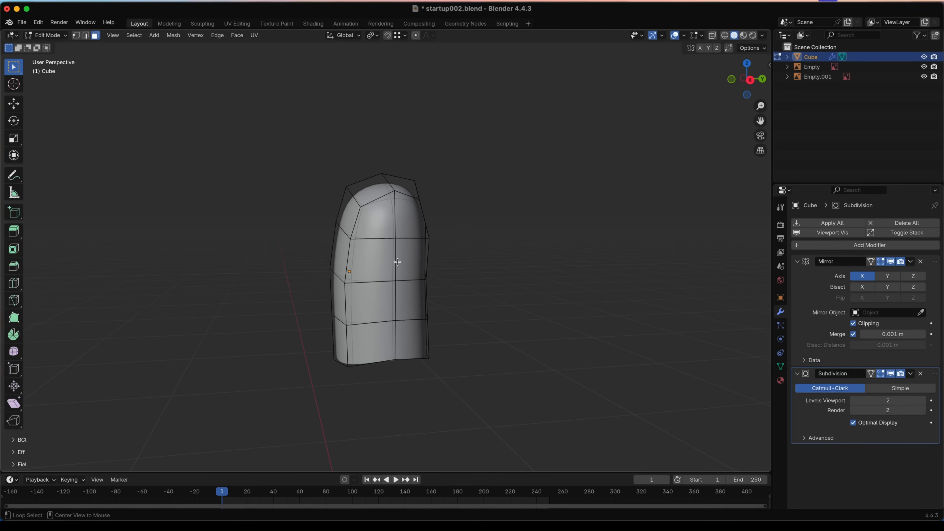
alt+click(396, 262)
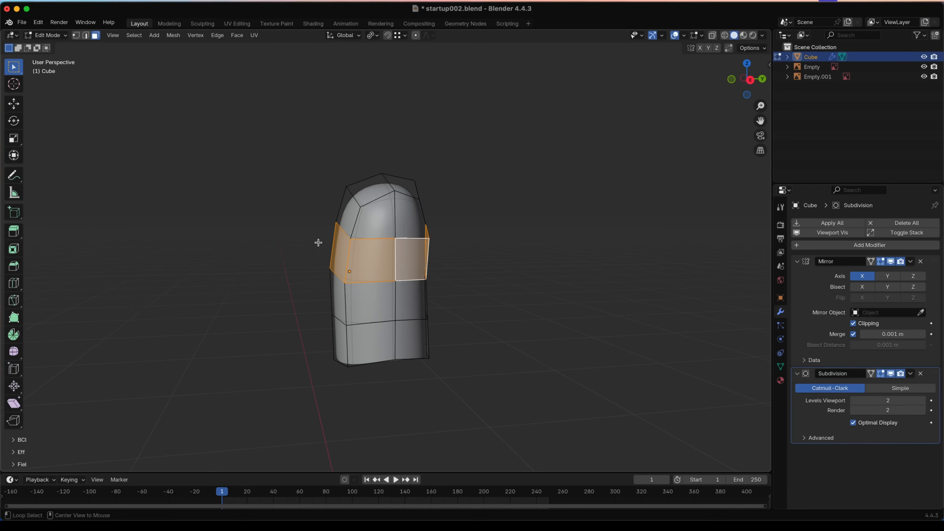
key(2)
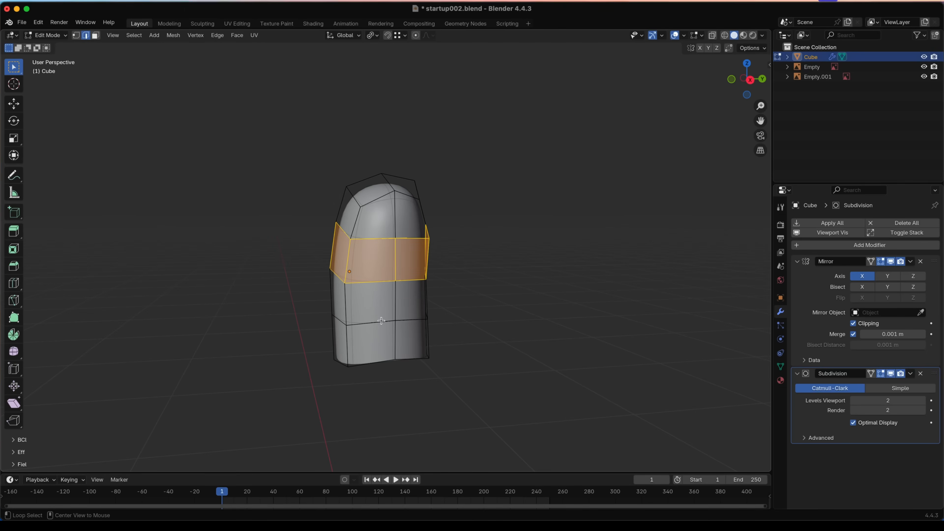
- Select the horizontal edge loop above the hem and edge-slide it by a factor of -0.012
alt+click(381, 321)
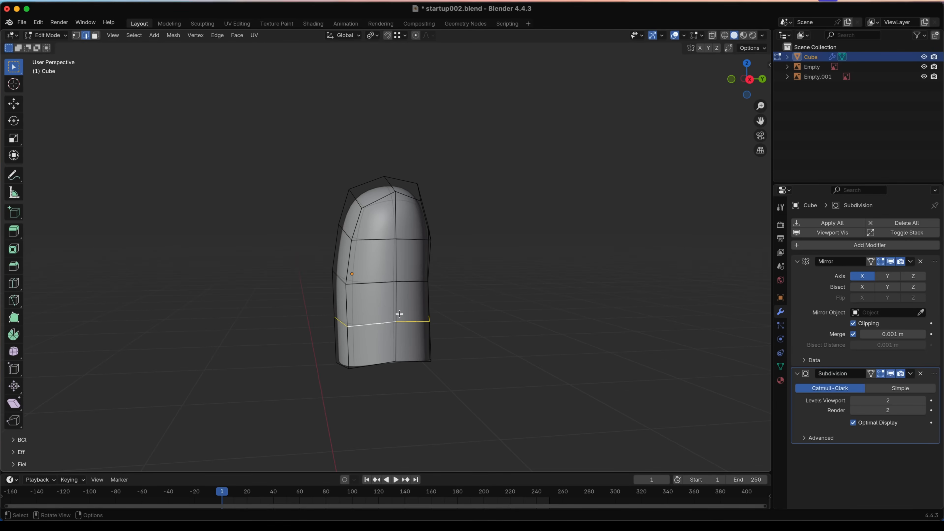
key(g)
key(g)
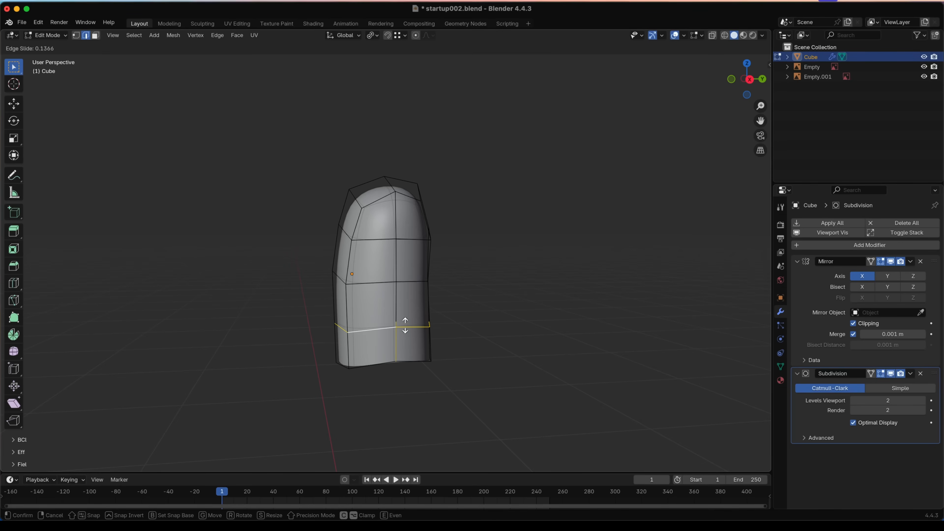
click(405, 319)
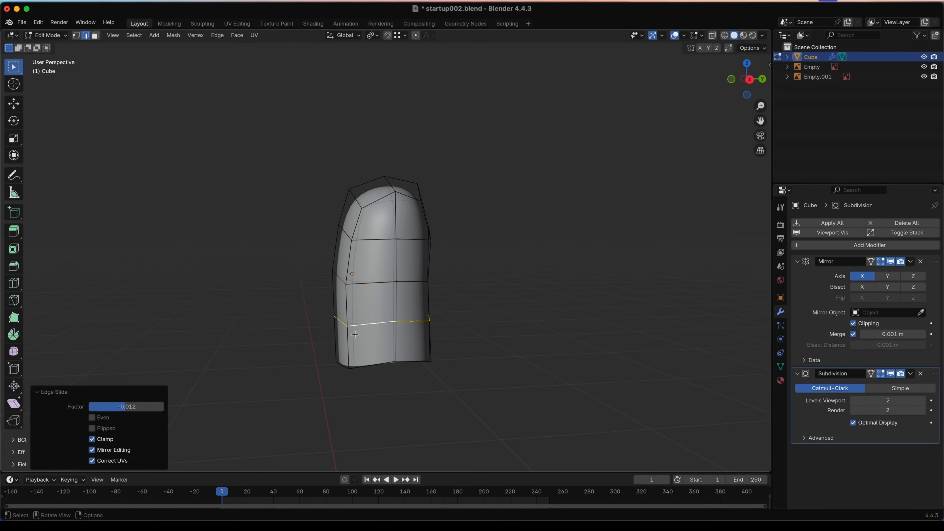
- Smooth the selected lower torso edge loop with LoopTools Relax
alt+middle_drag(362, 324, 352, 322)
mouse_move(411, 321)
middle_down()
mouse_move(455, 319)
mouse_move(460, 309)
middle_up()
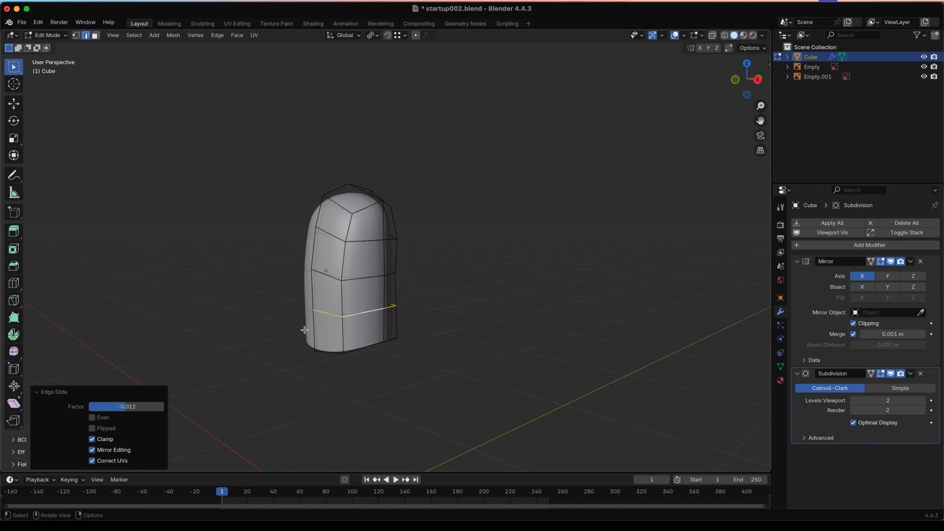
right_click(435, 258)
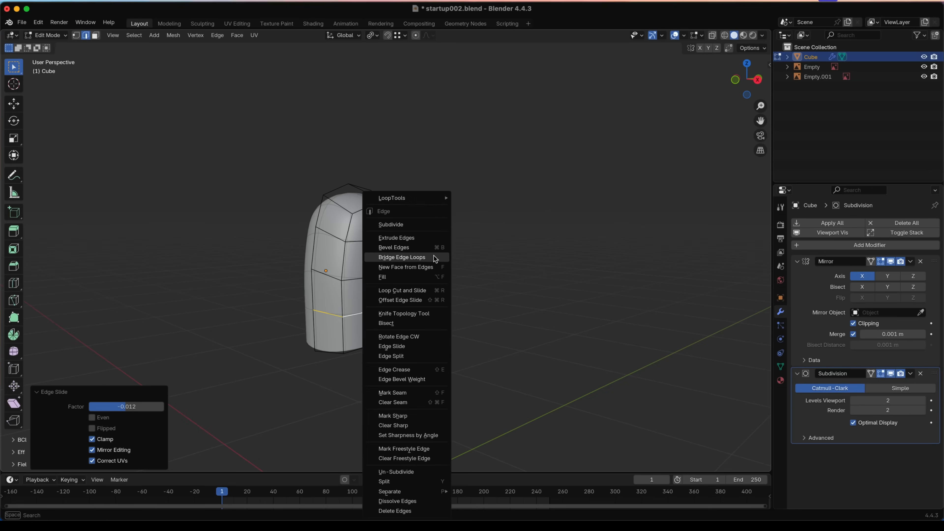
mouse_move(426, 200)
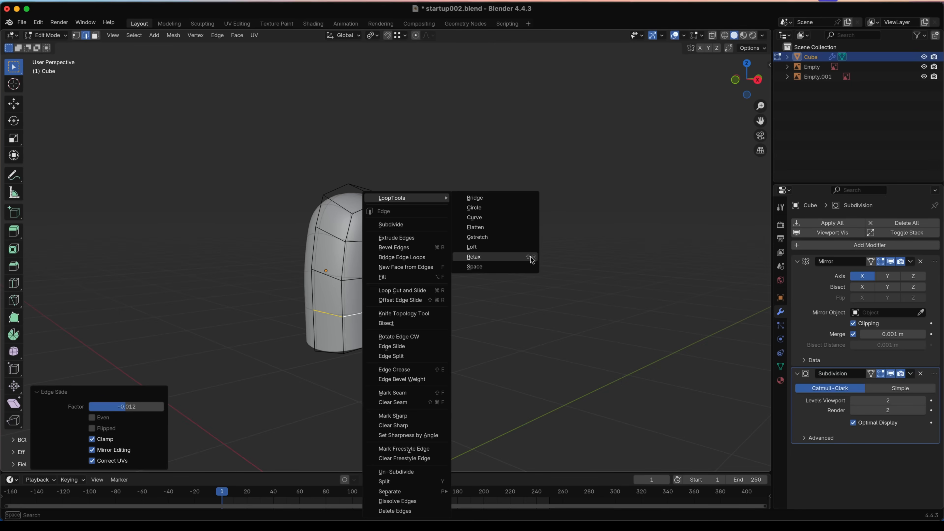
middle_drag(454, 314, 414, 318)
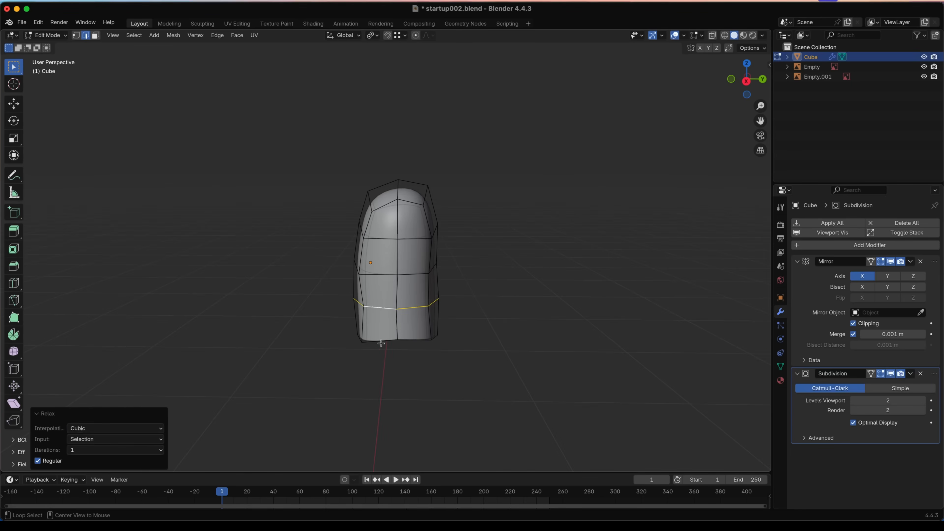
- Apply LoopTools Relax to the horizontal mid-torso and chest edge loops
alt+click(383, 273)
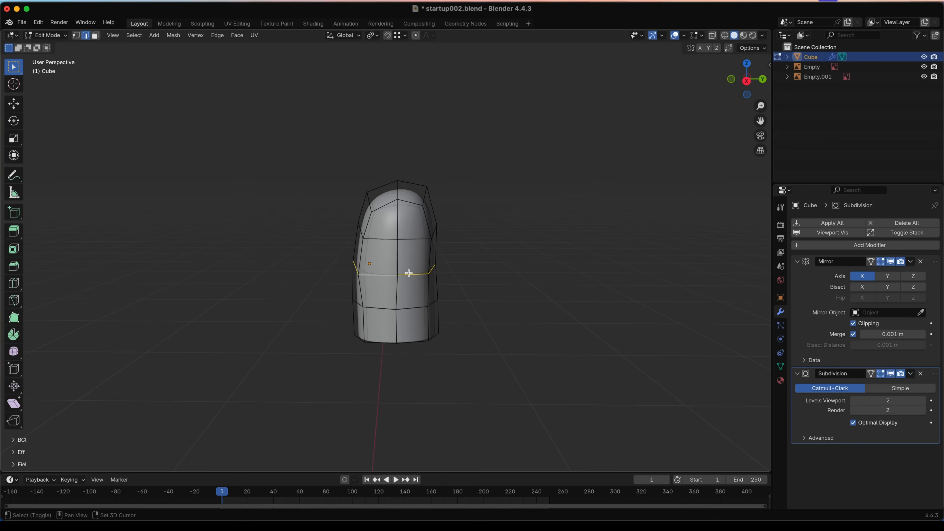
key(shift+r)
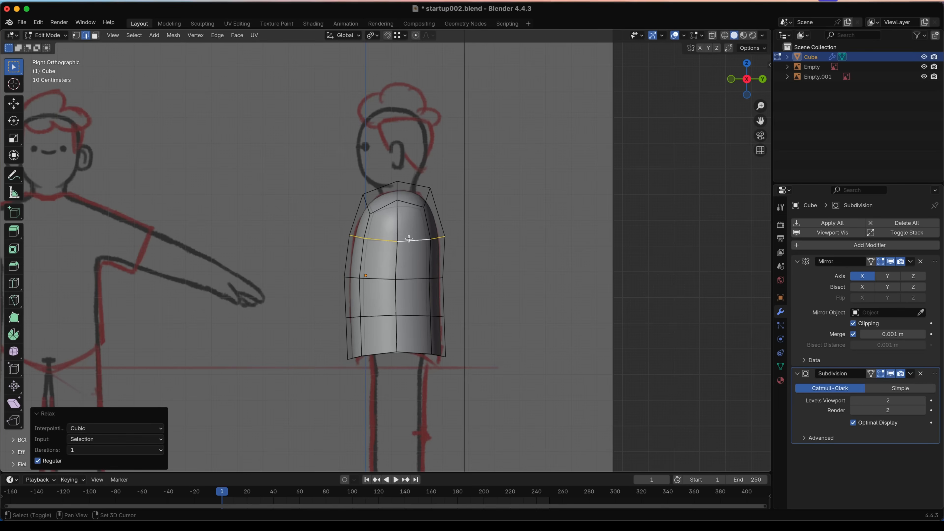
middle_drag(390, 210, 449, 232)
scroll(449, 232, down, 2)
- Apply LoopTools Relax to the vertical edge loops running down the torso
click(458, 272)
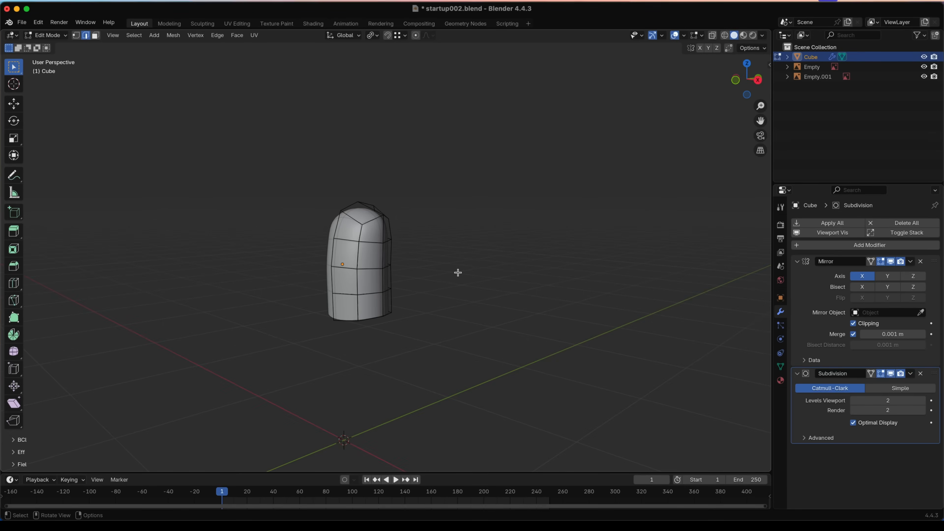
middle_drag(458, 272, 470, 271)
key(shift+r)
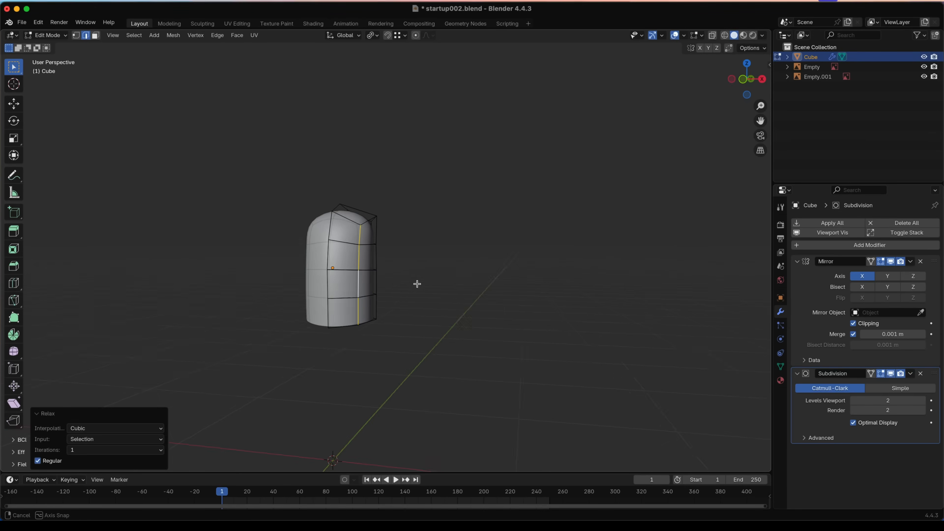
middle_drag(415, 283, 388, 279)
alt+click(424, 279)
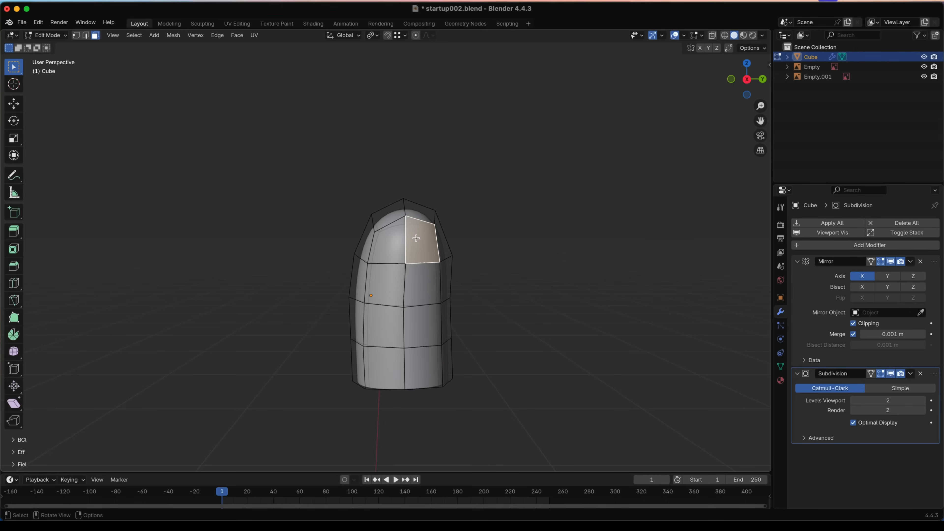
- Select the block of torso faces from the upper back down to the front-side hem using Pick Shortest Path with Fill Region
middle_drag(397, 274, 420, 244)
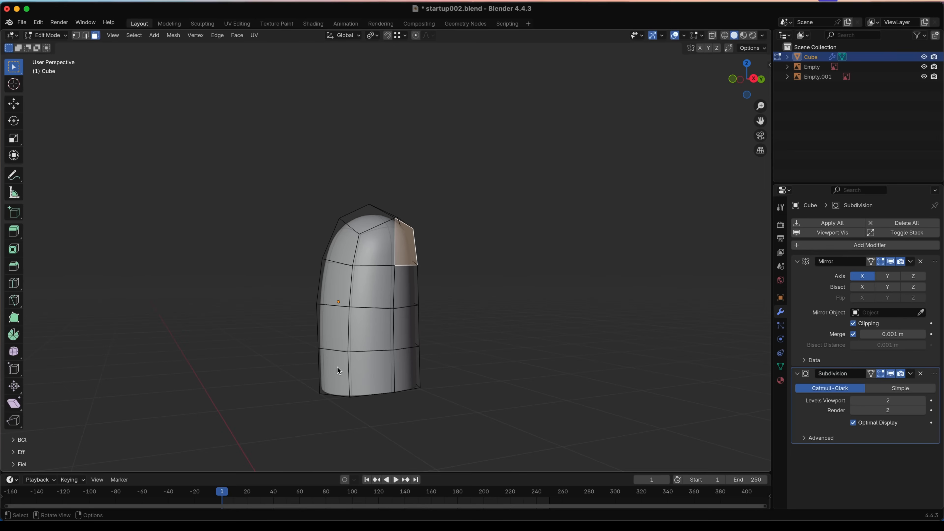
ctrl+shift+click(327, 374)
middle_drag(401, 295, 459, 225)
click(461, 226)
middle_drag(372, 278, 418, 251)
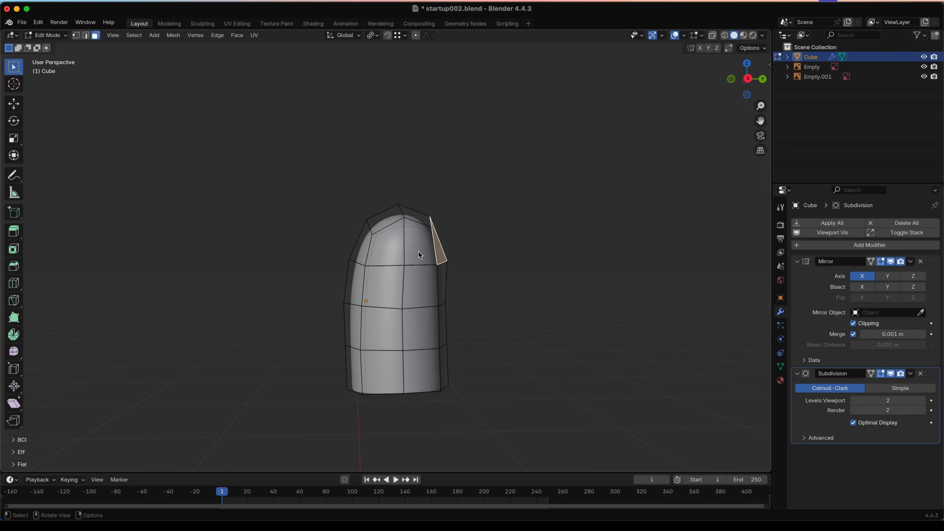
ctrl+shift+click(362, 374)
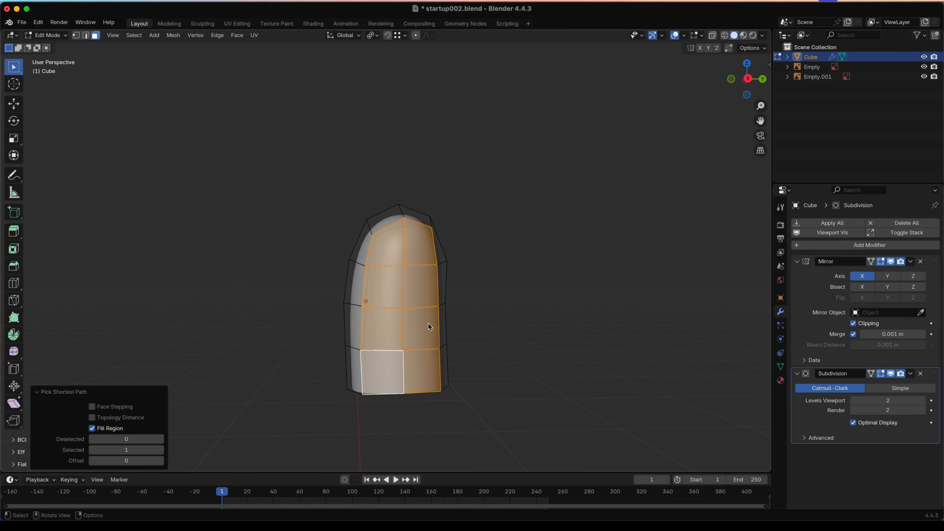
- Select the two-by-two block of faces on the upper side of the torso and inset it about 0.071 m
middle_drag(428, 322, 416, 329)
click(527, 291)
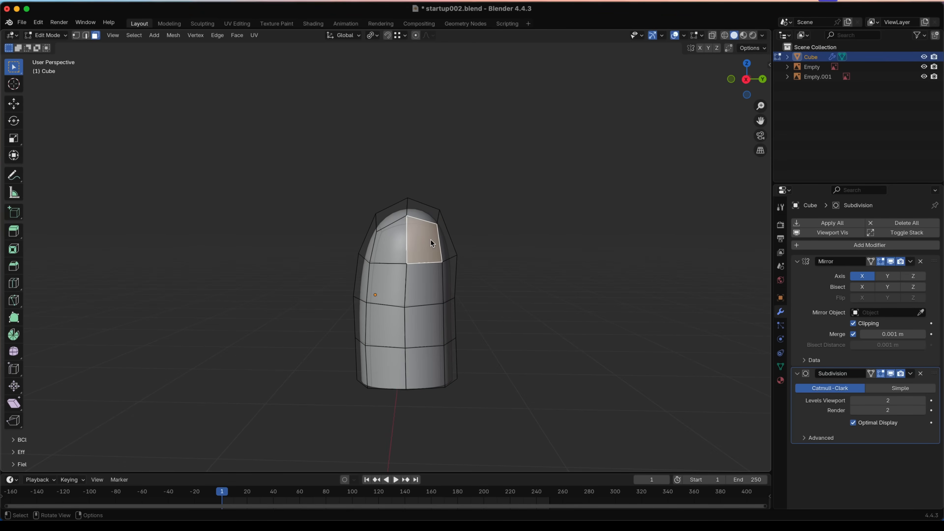
ctrl+shift+click(387, 287)
middle_drag(386, 287, 356, 256)
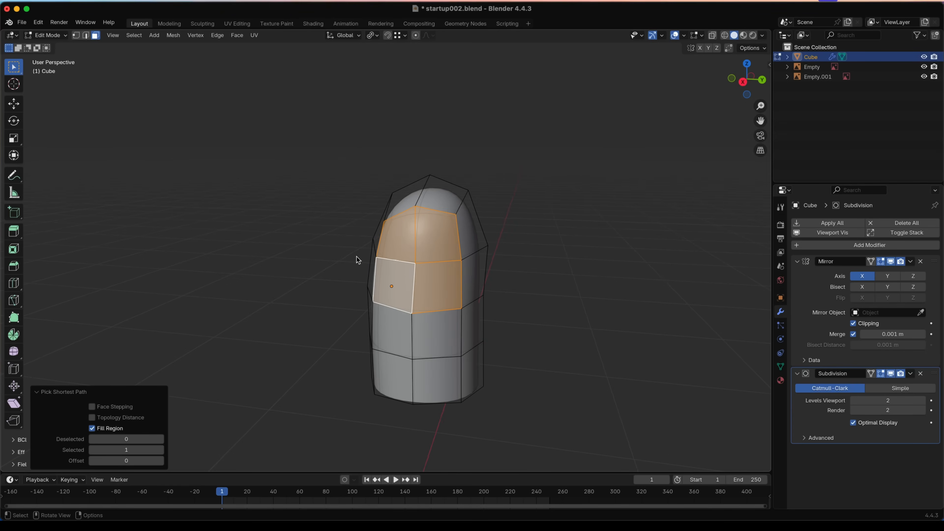
key(i)
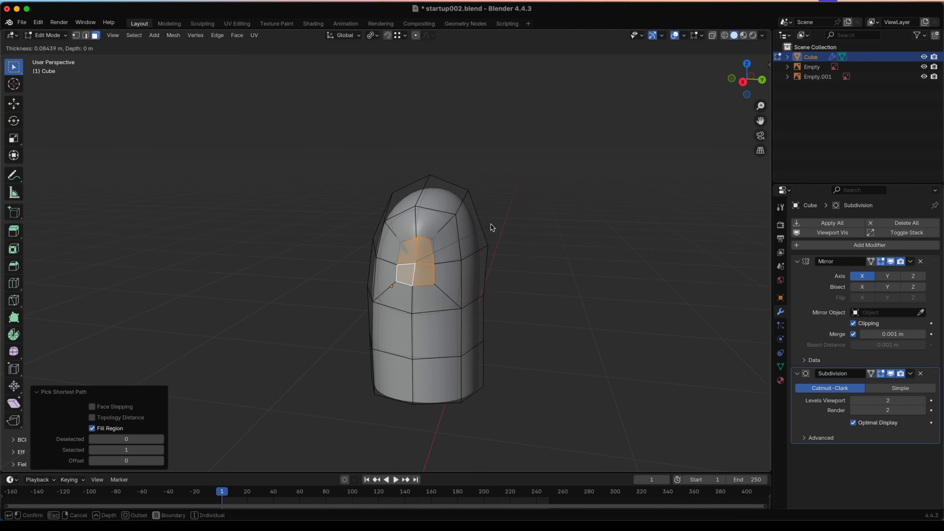
click(494, 223)
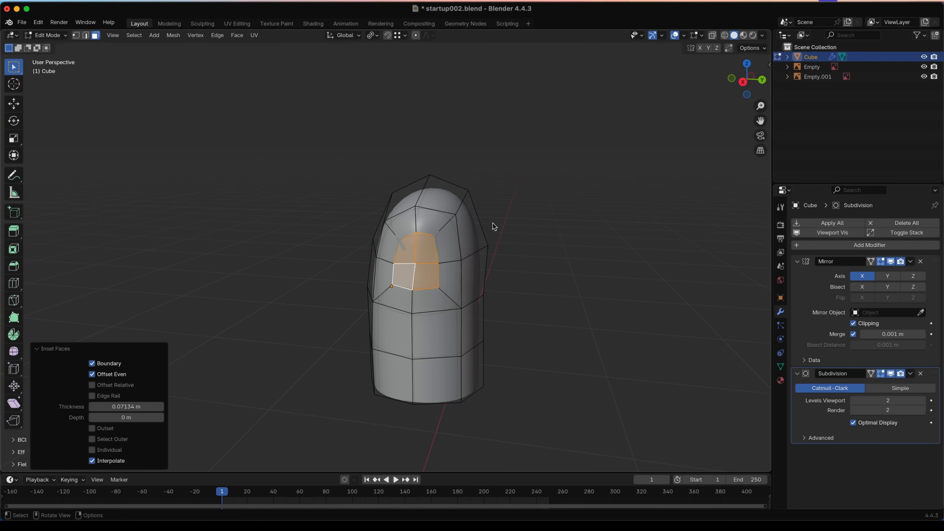
- Delete the inset faces to open an armhole in the side of the torso
middle_drag(419, 273, 467, 261)
key(x)
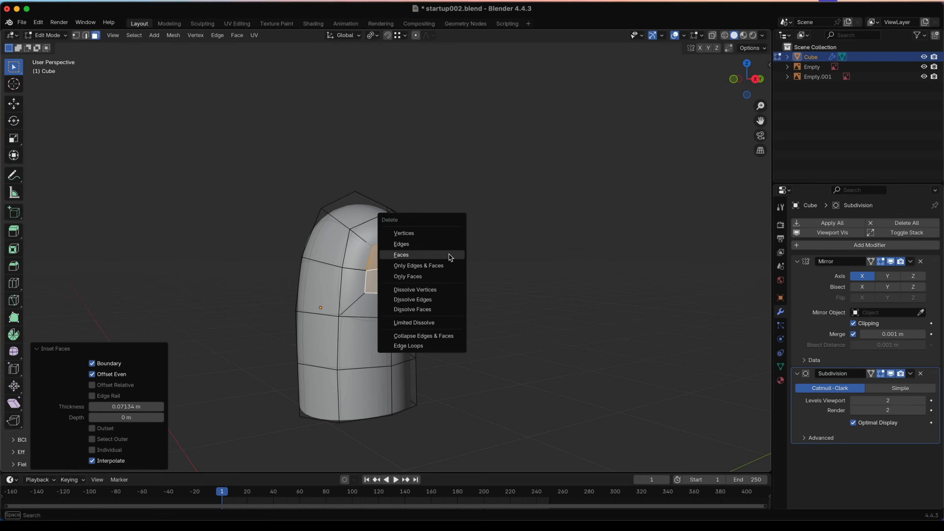
click(448, 255)
mouse_move(448, 255)
middle_down()
mouse_move(369, 242)
mouse_move(363, 251)
mouse_move(574, 253)
mouse_move(479, 252)
middle_up()
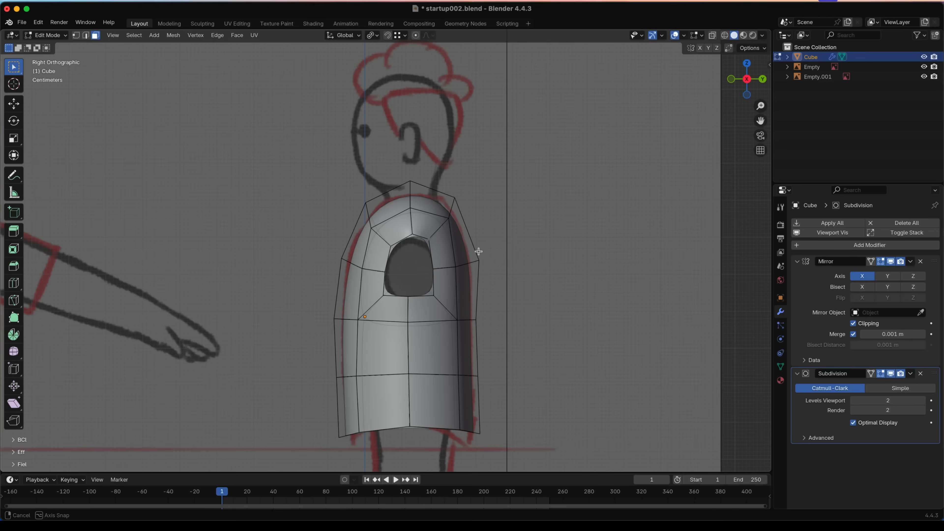
- Shape the armhole's boundary vertices into a round opening with LoopTools Circle
scroll(432, 243, up, 2)
key(1)
scroll(432, 242, down, 2)
mouse_move(379, 254)
middle_down()
mouse_move(456, 263)
mouse_move(376, 252)
middle_up()
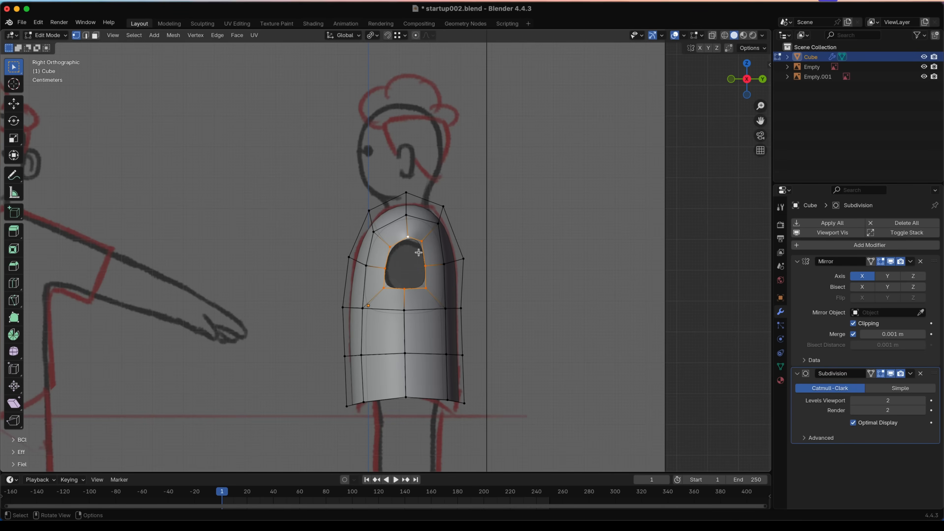
mouse_move(423, 254)
middle_down()
mouse_move(407, 276)
mouse_move(487, 220)
middle_up()
right_click(483, 225)
mouse_move(482, 225)
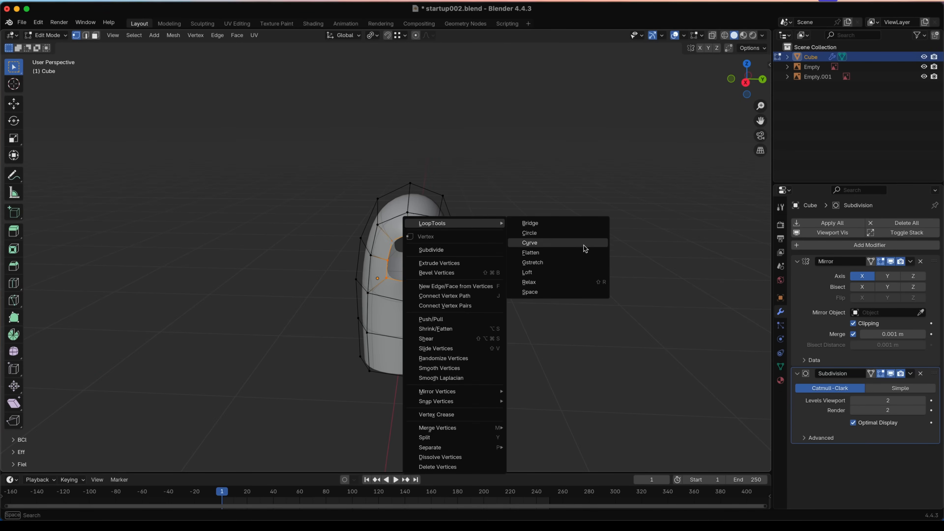
click(569, 233)
- Move the circular armhole loop outward and up toward the shoulder of the front reference
middle_drag(556, 246, 614, 239)
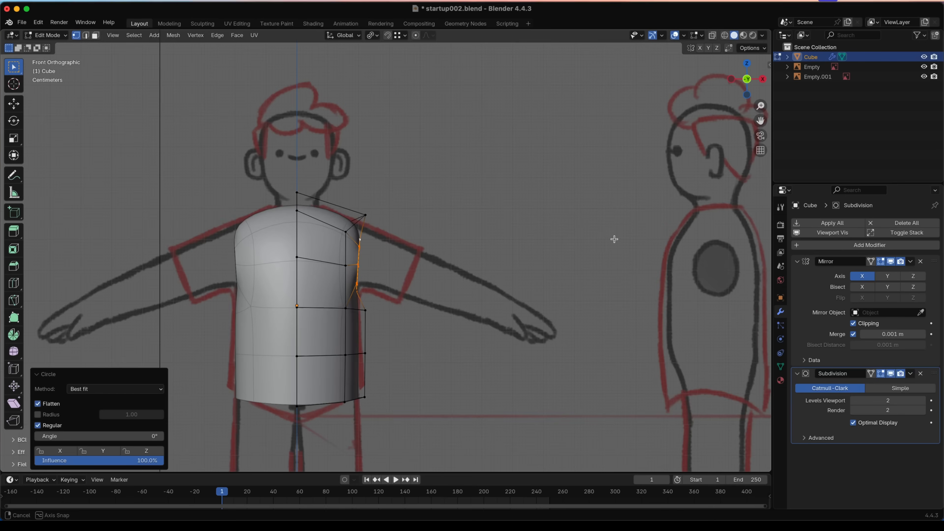
middle_drag(365, 268, 452, 288)
key(g)
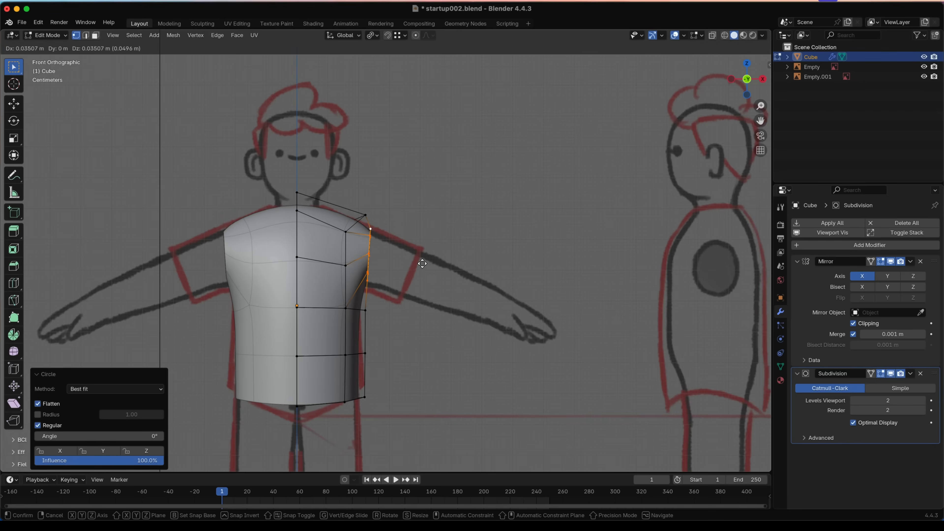
click(422, 260)
- Reposition the top shoulder vertices beside the armhole inward and slightly up to follow the shirt's shoulder line in the front view
click(369, 216)
key(alt+z)
key(g)
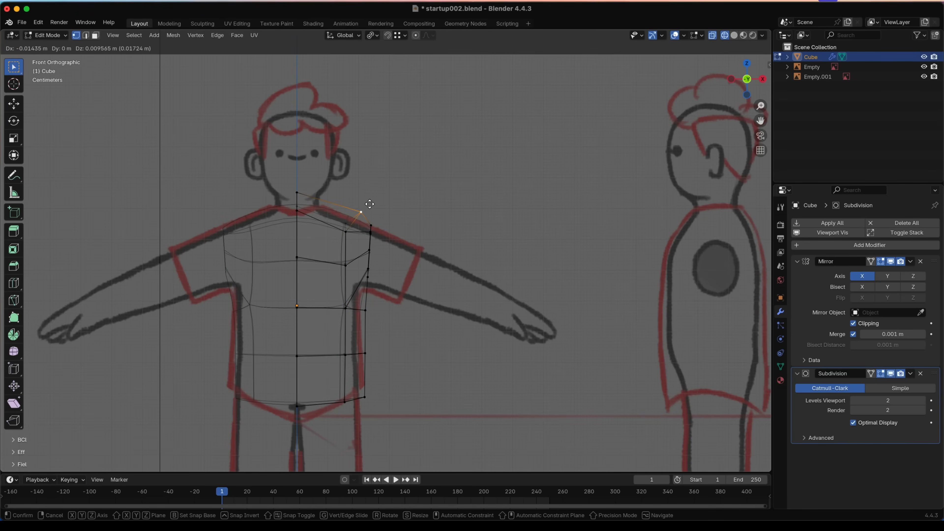
click(355, 200)
drag(356, 215, 336, 245)
key(g)
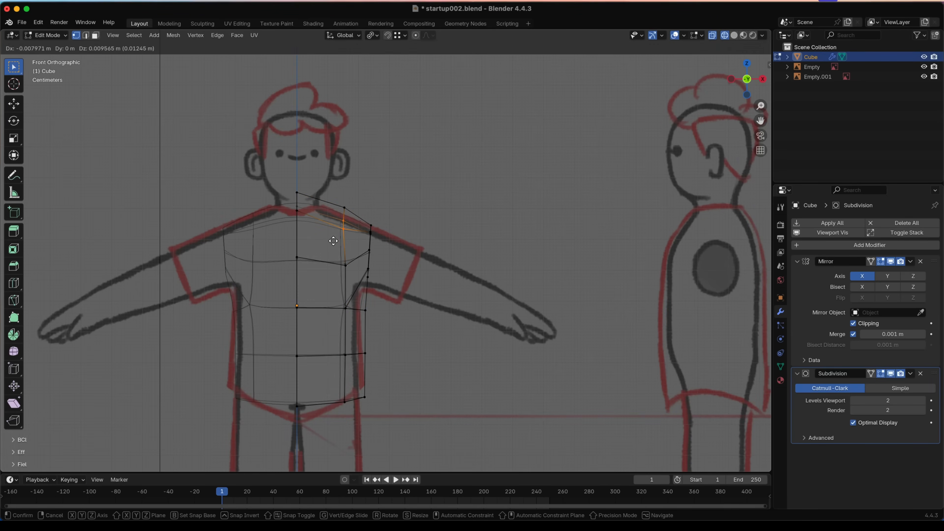
click(334, 242)
- Enlarge, tilt and reposition the armhole edge loop to fit the sleeve base in the front reference
alt+click(377, 252)
key(s)
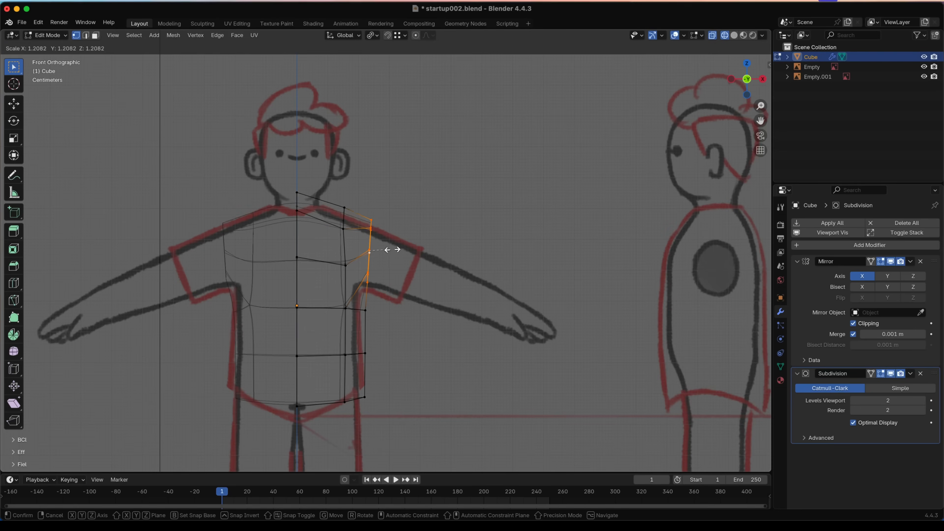
click(389, 248)
key(g)
click(394, 254)
key(r)
click(411, 249)
key(s)
click(408, 251)
key(g)
click(410, 250)
key(z)
click(523, 259)
- Shift the armhole loop about 0.01 m toward the back and 0.006 m down in the side view
mouse_move(522, 259)
middle_down()
mouse_move(369, 253)
mouse_move(438, 255)
middle_up()
key(g)
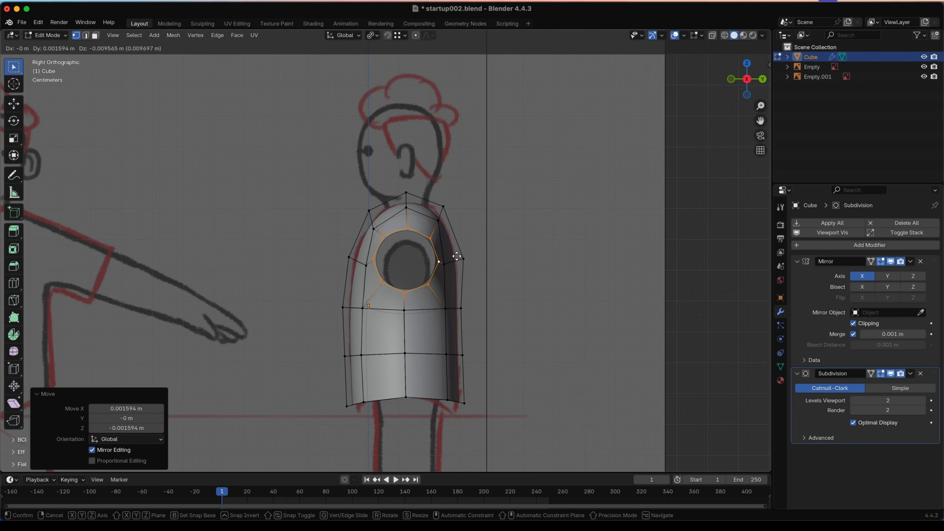
click(459, 255)
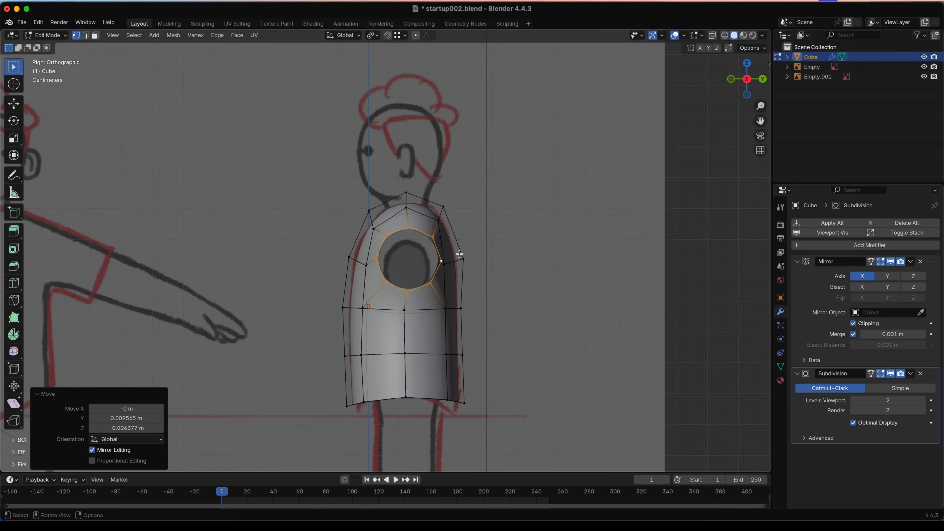
- Nudge the front and rear vertices surrounding the armhole outward in the side view to space them more evenly around the opening
click(375, 230)
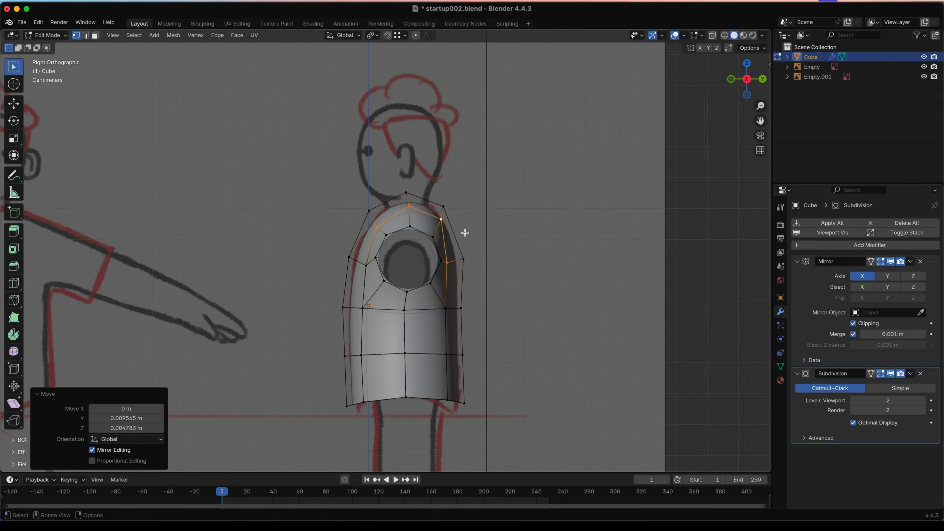
click(445, 260)
key(g)
click(447, 259)
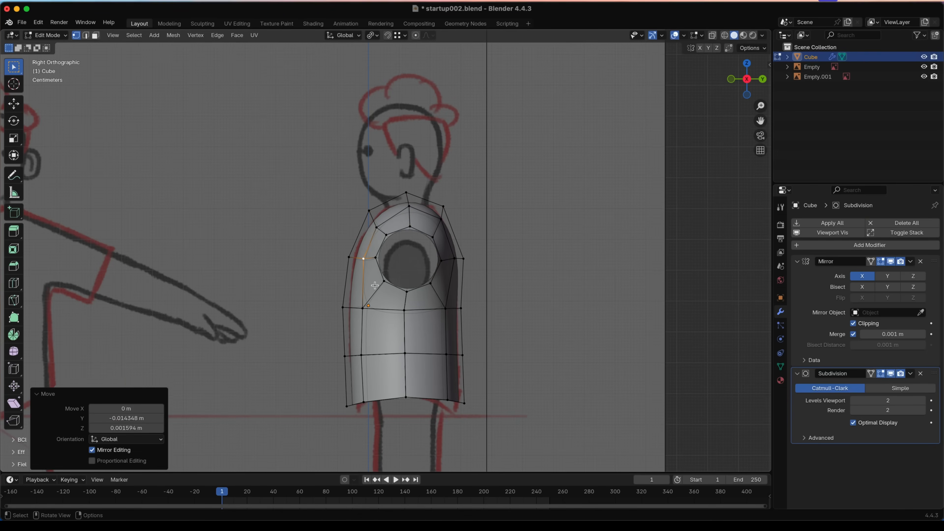
- Extrude the armhole's boundary edge loop outward about 0.13 m along the arm to form a short sleeve
scroll(430, 270, down, 2)
middle_drag(429, 270, 327, 273)
middle_drag(412, 241, 513, 250)
scroll(469, 247, up, 2)
key(2)
alt+click(425, 231)
middle_drag(331, 250, 476, 252)
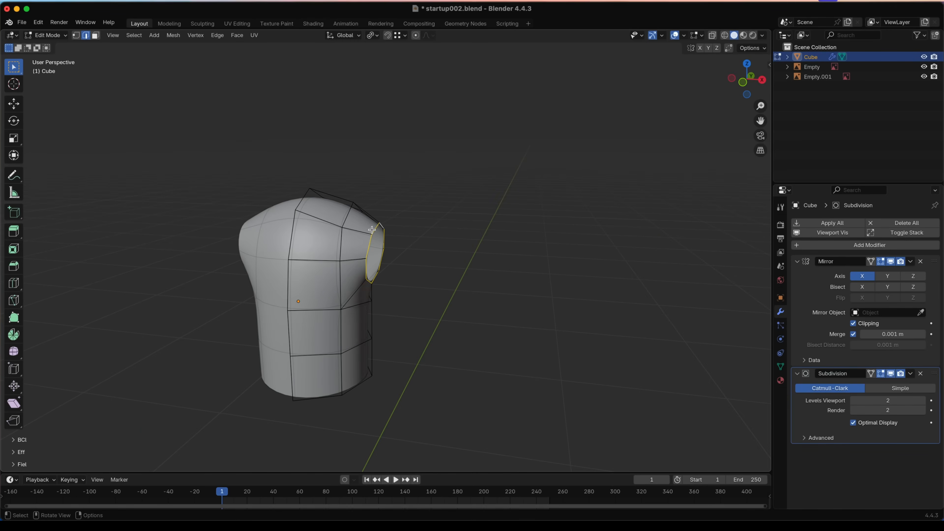
middle_drag(372, 229, 397, 307)
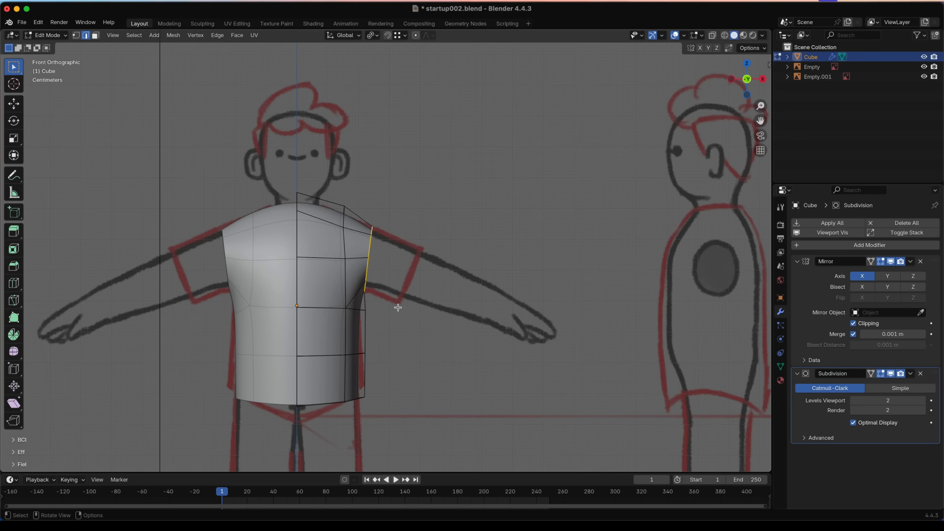
key(g)
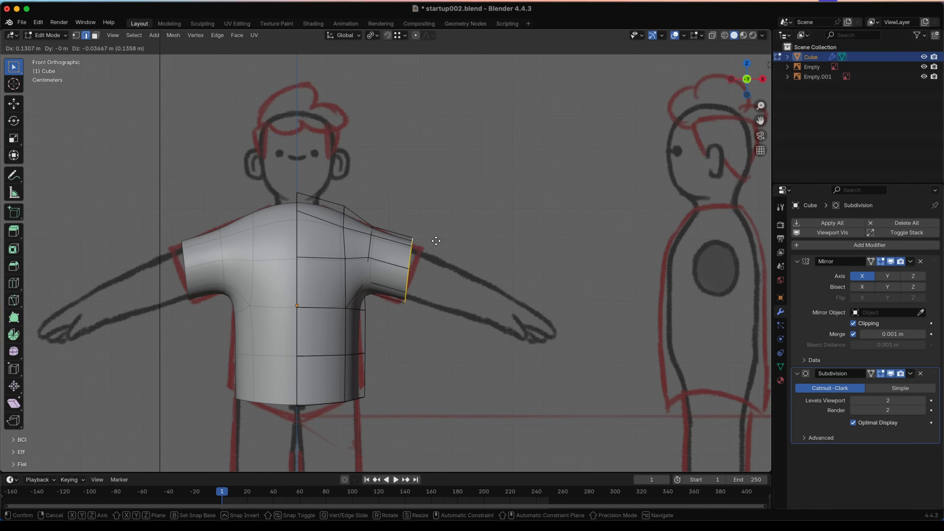
click(438, 241)
- Rotate the sleeve's open end to align with the slanted cuff in the front reference
key(r)
click(465, 248)
key(g)
right_click(467, 252)
key(r)
click(408, 241)
- Raise the edge loop at the sleeve's base about 0.005 m and scale it to 1.077
alt+click(363, 242)
key(g)
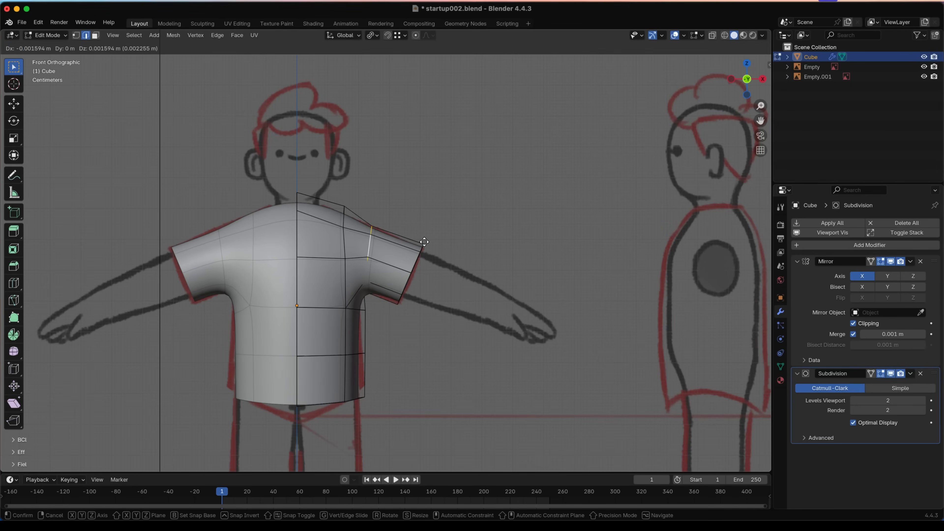
click(426, 240)
key(r)
right_click(427, 240)
key(s)
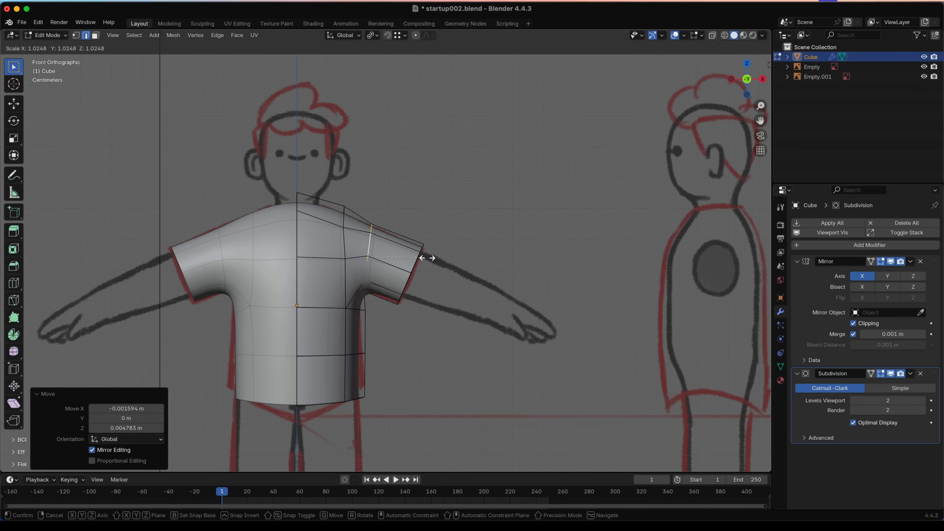
click(430, 255)
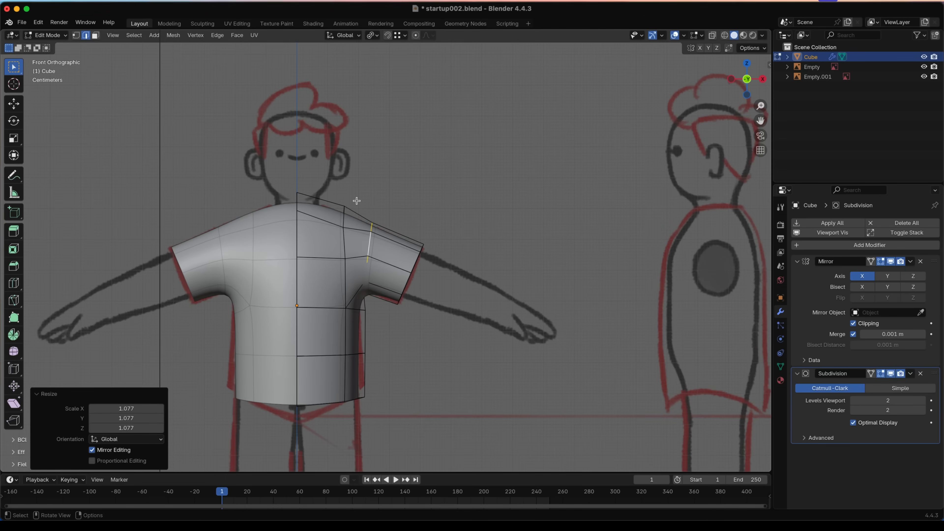
- Adjust the two shoulder vertices between neck and sleeve so the top edge follows the shirt reference
key(alt+z)
key(1)
click(353, 227)
key(g)
click(361, 235)
click(353, 207)
key(g)
click(353, 210)
- Move the underarm vertices at the sleeve's base to fit the armpit of the front reference
click(373, 224)
drag(356, 277, 380, 309)
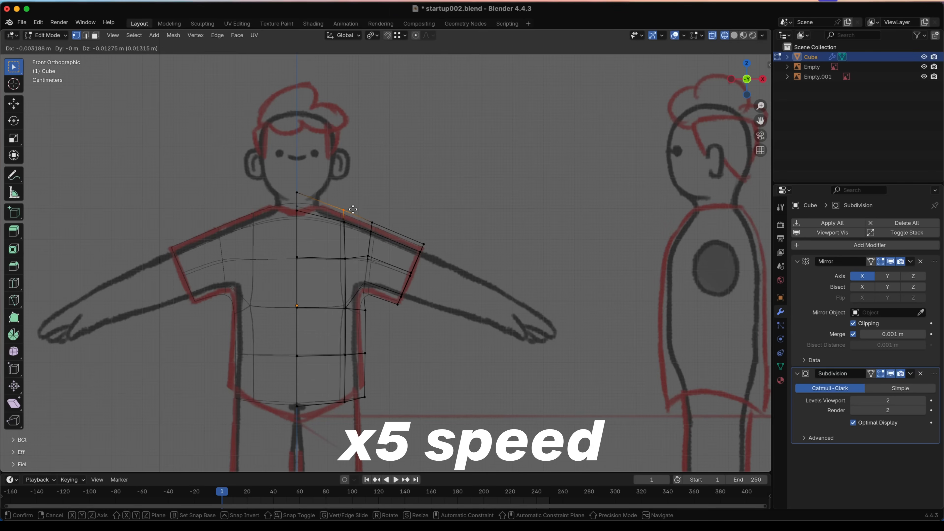
key(g)
click(384, 309)
- Flatten the middle vertices at the sleeve's base to the same height by scaling them to 0 on Z
drag(359, 248, 375, 265)
key(s)
key(z)
key(0)
key(Return)
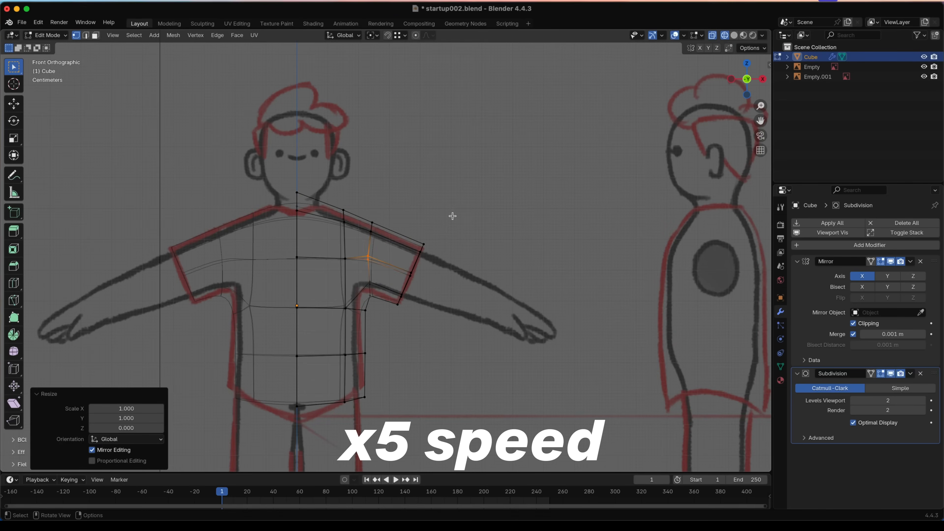
- Examine the smoothed shirt shape with its sleeves in Object Mode from several angles
key(shift+z)
key(Tab)
mouse_move(568, 245)
middle_down()
mouse_move(532, 262)
mouse_move(549, 264)
middle_up()
key(Tab)
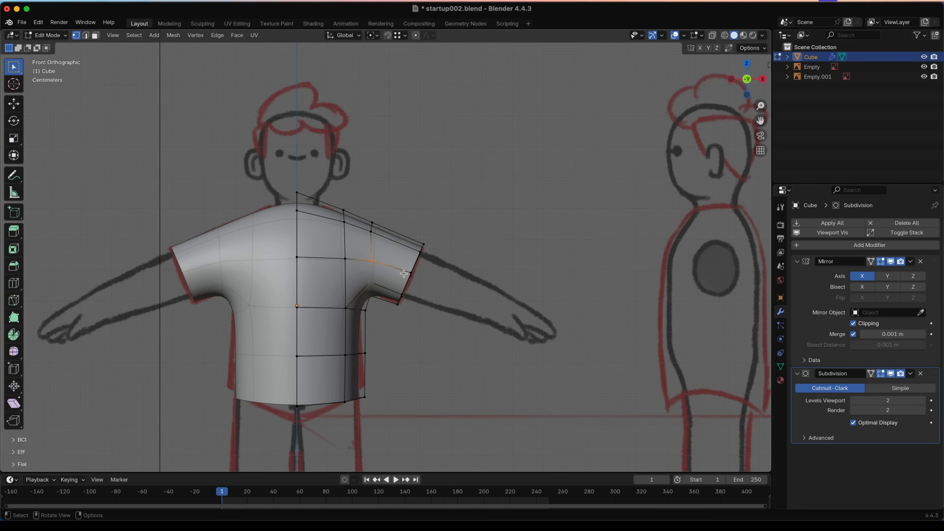
key(Tab)
middle_drag(386, 310, 356, 312)
scroll(356, 312, up, 3)
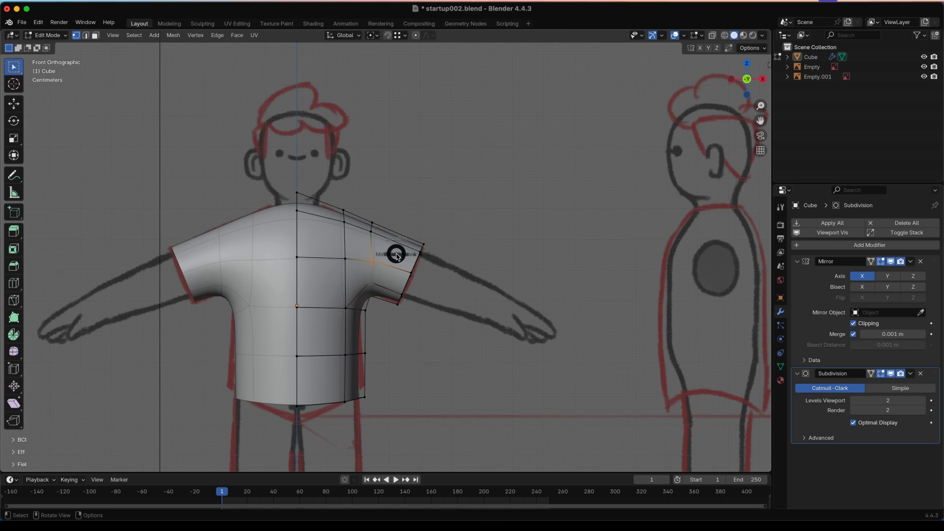
- Add one centred loop cut around the shoulder between the torso and the sleeve's base
key(shift+z)
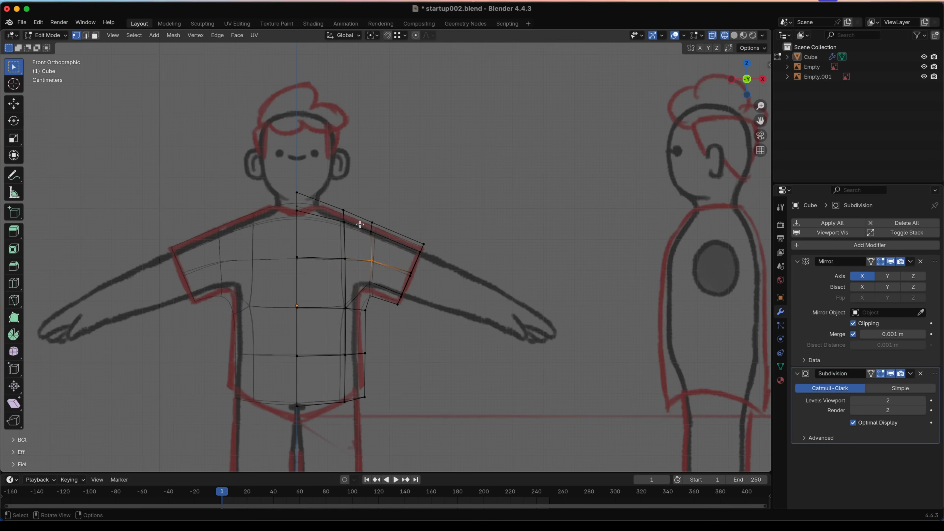
key(ctrl+r)
click(360, 217)
right_click(360, 218)
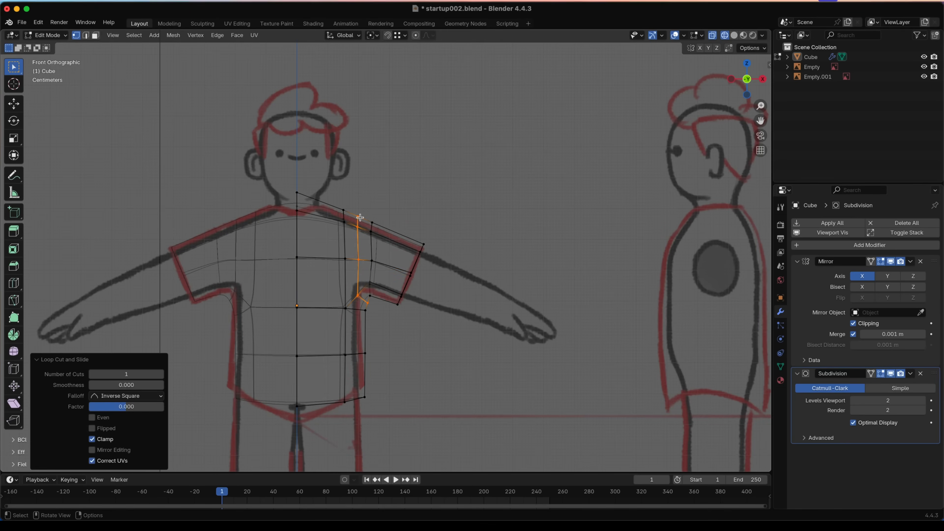
key(z)
click(476, 295)
- Smooth the new shoulder edge loop with LoopTools Relax
middle_drag(476, 295, 421, 296)
key(Tab)
key(KP_1)
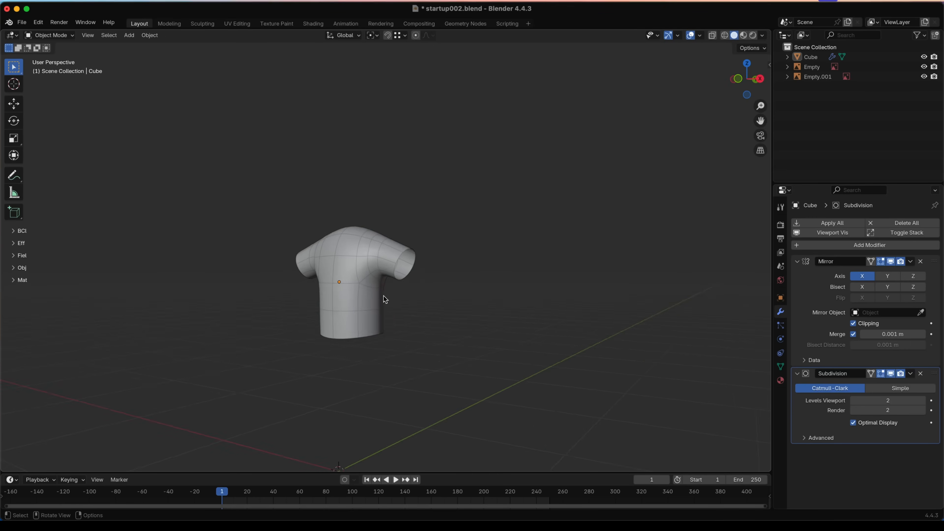
scroll(393, 277, up, 1)
key(Tab)
scroll(394, 251, up, 1)
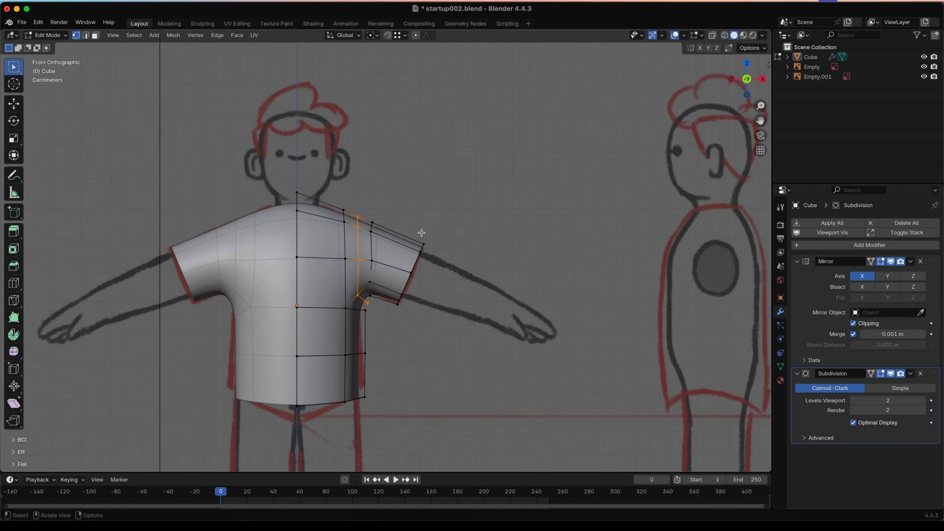
key(shift+r)
key(ctrl+z)
mouse_move(338, 265)
middle_down()
mouse_move(356, 242)
mouse_move(350, 275)
mouse_move(373, 304)
mouse_move(350, 298)
mouse_move(497, 291)
mouse_move(421, 292)
mouse_move(459, 290)
middle_up()
key(shift+r)
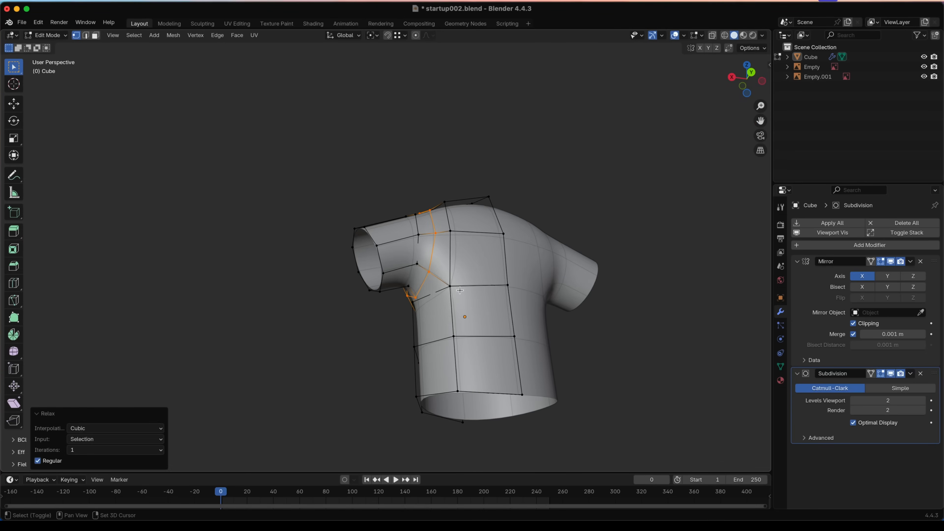
- Try LoopTools Relax and Shrink/Fatten on the torso edge loop just inside the shoulder loop
alt+click(452, 250)
middle_drag(451, 250, 616, 279)
key(shift+r)
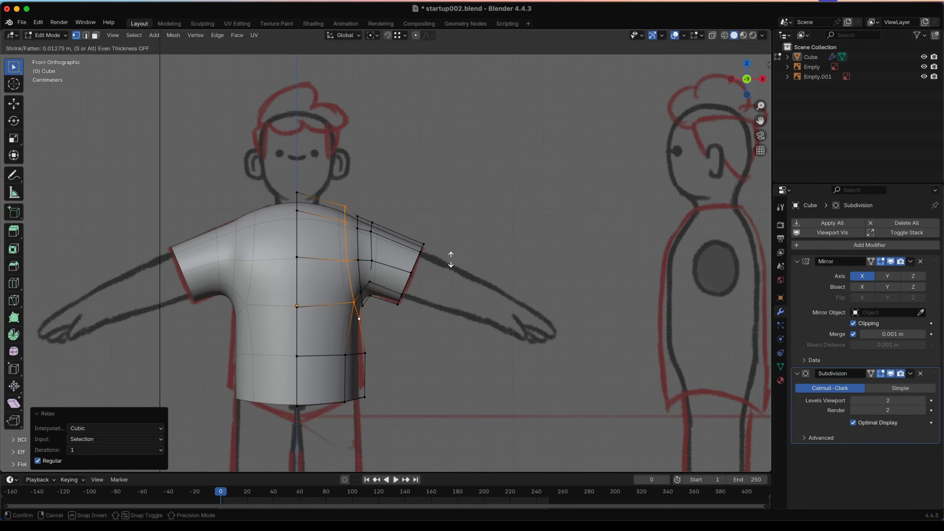
key(ctrl+z)
- Slide the side vertex below the armpit down along its edge with a factor of about 0.506
click(367, 311)
key(shift+v)
click(380, 337)
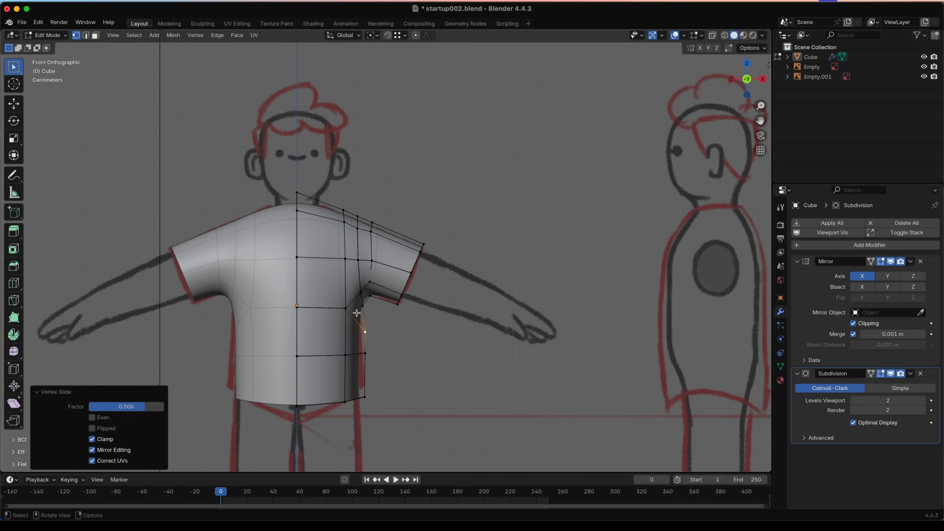
- In front view with X-ray, move the armpit-level front vertex outward toward the armpit and the shoulder vertices inward toward the neck
key(alt+z)
click(345, 309)
key(g)
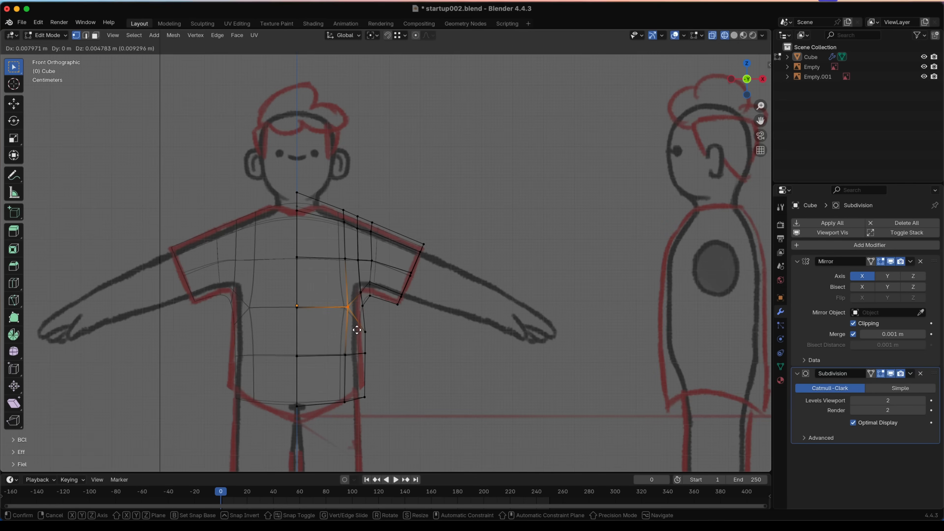
click(358, 328)
drag(336, 243, 353, 265)
key(g)
click(354, 264)
drag(336, 190, 351, 235)
key(g)
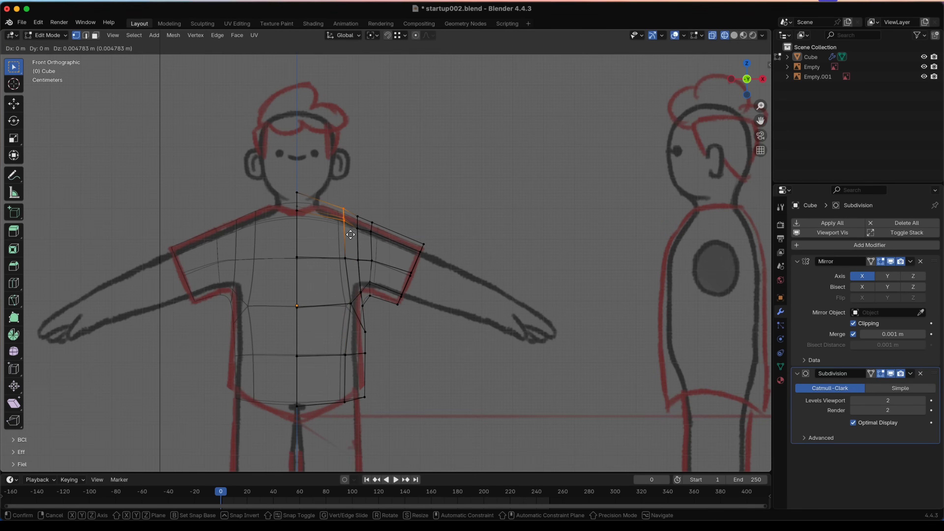
click(345, 235)
- Slide the chest vertex toward the centre by a factor of about 0.122 and the armpit-level front vertex by about 0.042
click(347, 257)
key(shift+v)
click(331, 265)
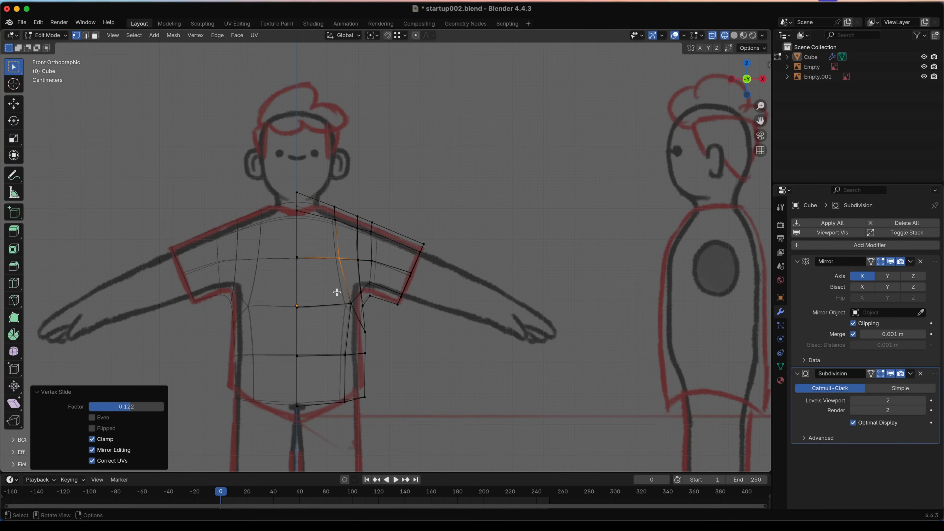
click(350, 304)
key(shift+v)
click(351, 322)
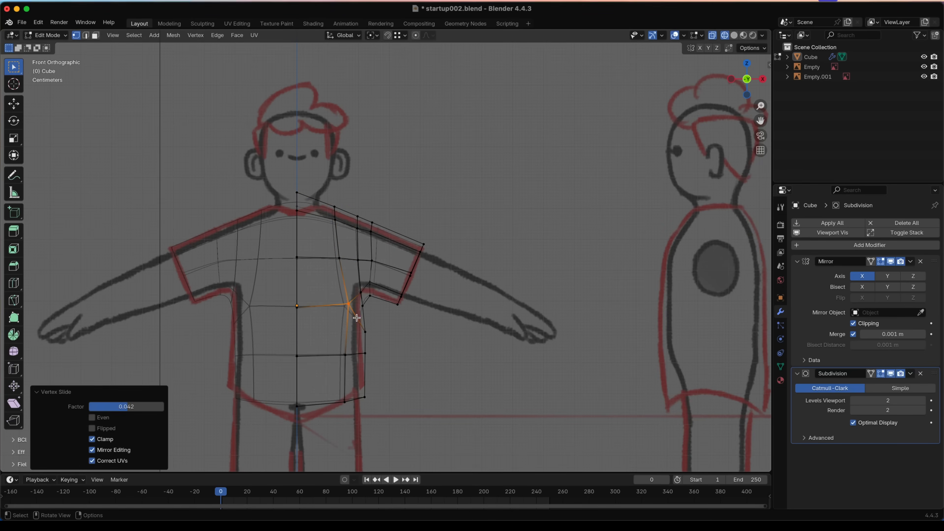
- Slide the side vertex up toward the armpit and the neighbouring front vertices along their edge by a factor of about 0.343
key(Tab)
mouse_move(482, 311)
middle_down()
mouse_move(443, 312)
mouse_move(473, 314)
middle_up()
key(Tab)
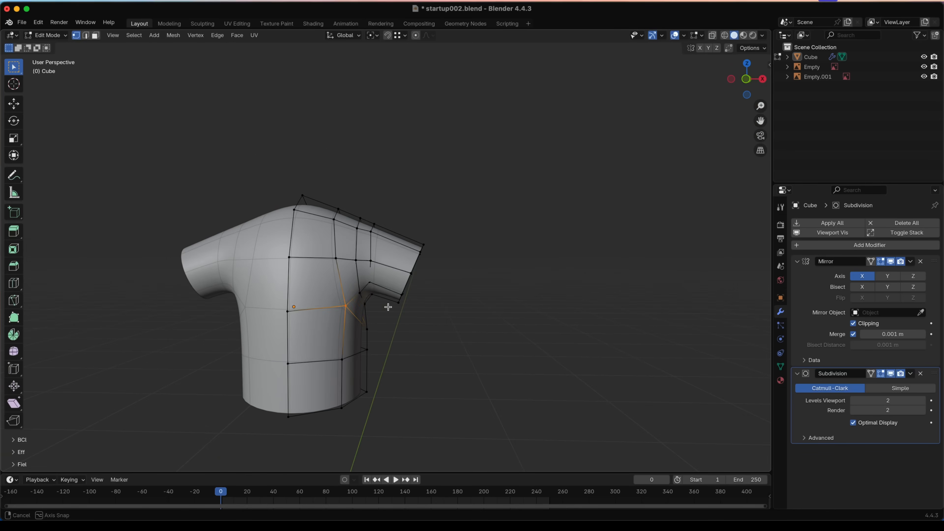
key(KP_1)
key(shift+v)
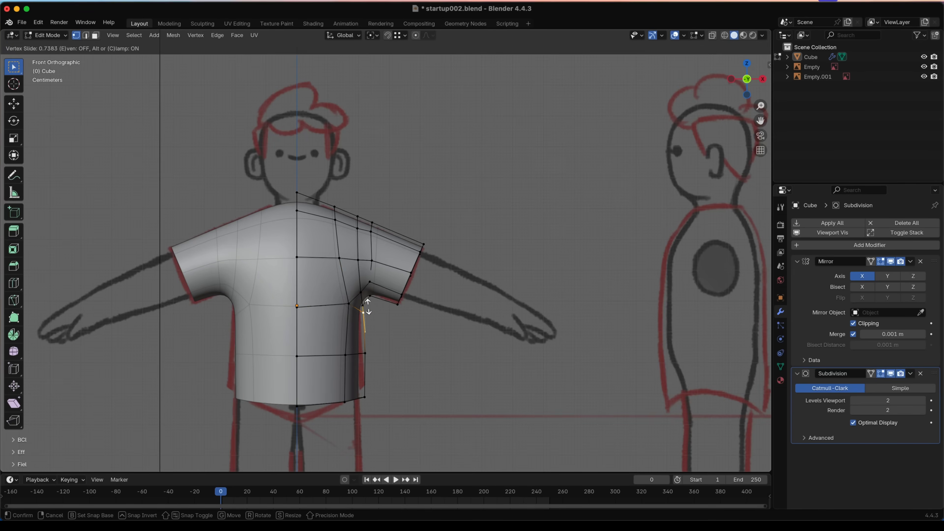
click(368, 304)
key(shift+z)
drag(342, 297, 358, 314)
key(g)
key(g)
click(359, 309)
- Add one horizontal loop cut around the torso between the armpit and the waist, using an even edge slide
key(ctrl+r)
click(364, 328)
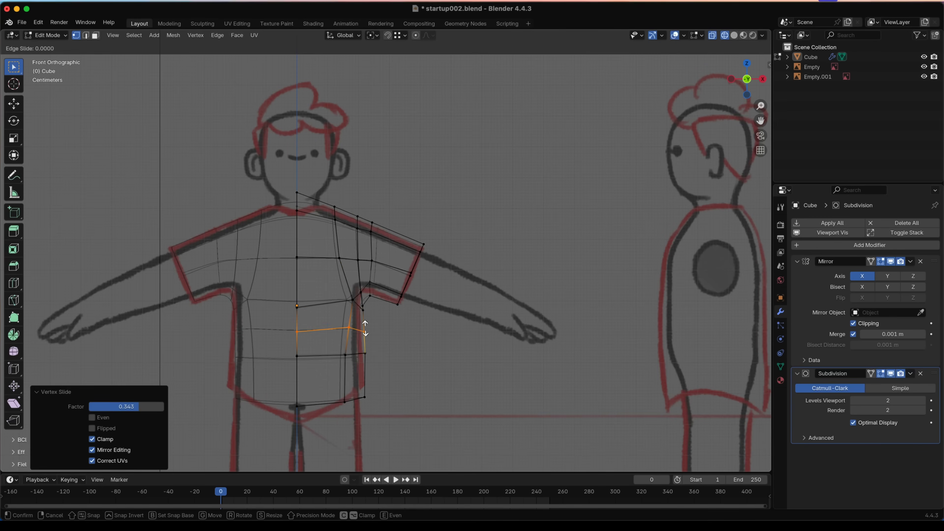
key(e)
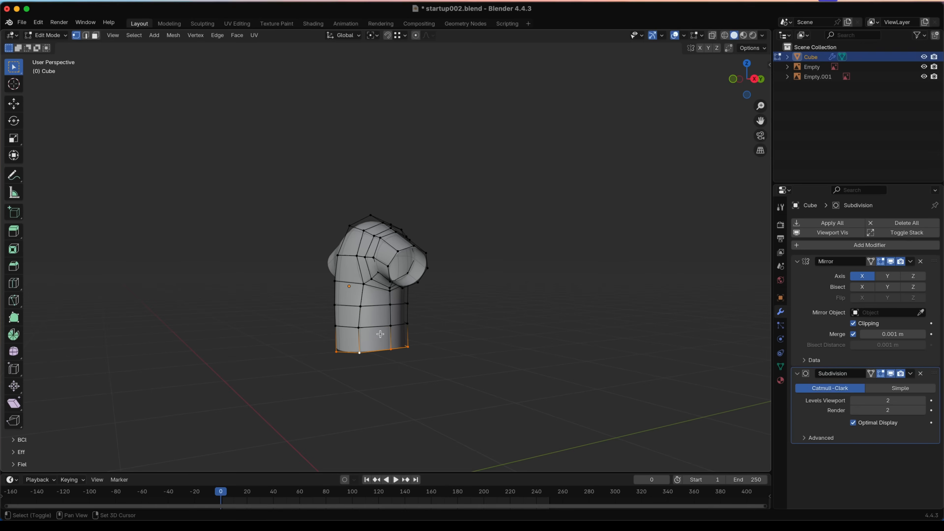
- Smooth the hem loop and the two horizontal torso loops above it with LoopTools Relax
key(shift+r)
alt+click(369, 326)
key(shift+r)
alt+click(372, 306)
key(shift+r)
- Relax the armpit-level torso loop and slide it upward by a factor of about -0.212
alt+click(345, 281)
key(KP_3)
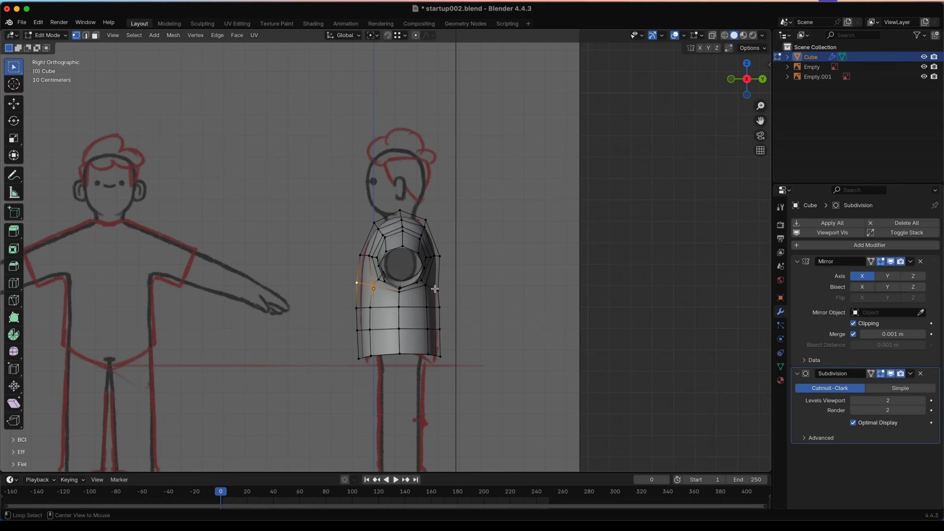
alt+shift+click(399, 293)
key(ctrl+z)
middle_drag(400, 295, 385, 310)
key(shift+r)
key(g)
key(g)
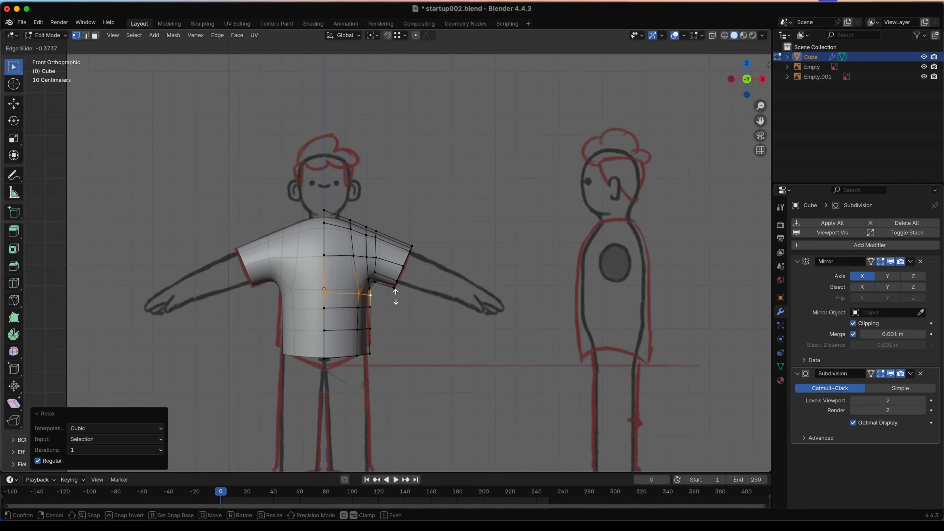
click(396, 296)
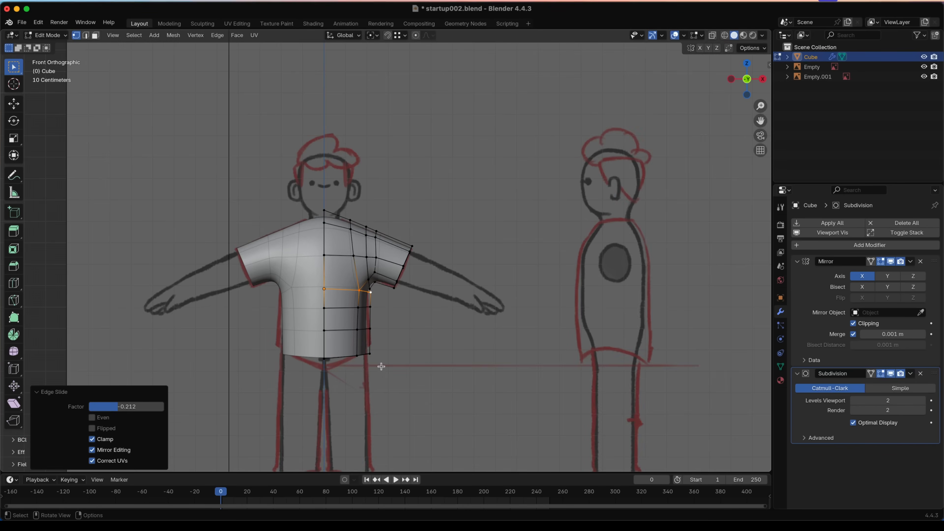
- In wireframe display, move the hem's side corner vertex up and outward to the reference with proportional editing
click(380, 349)
middle_drag(379, 349, 422, 349)
key(z)
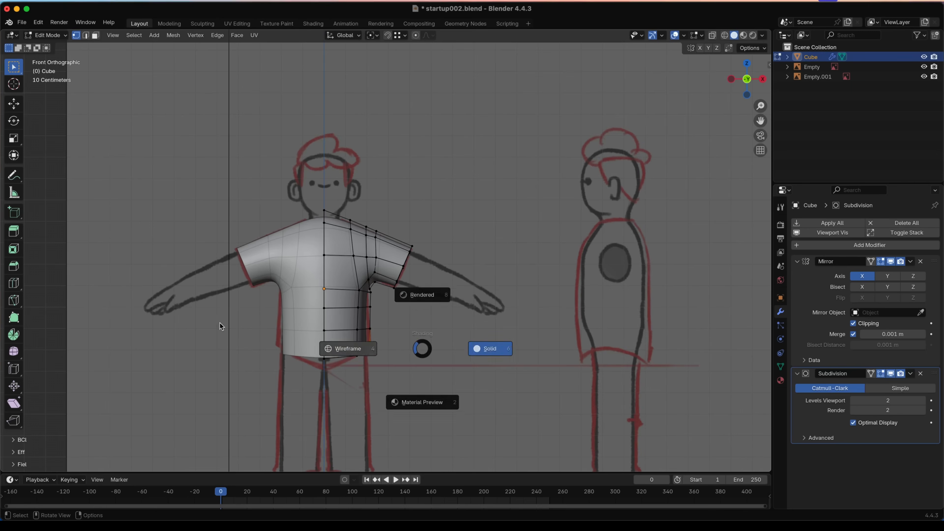
click(225, 325)
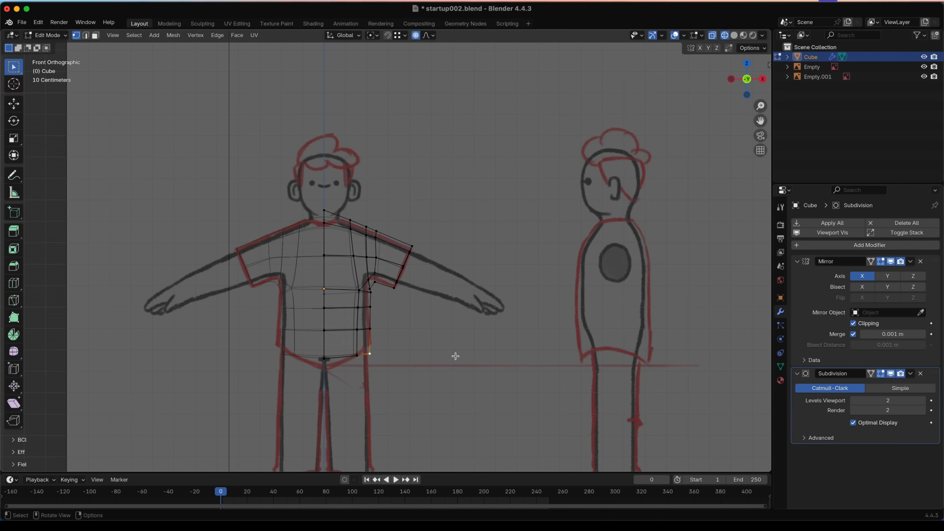
key(g)
click(459, 343)
key(g)
click(460, 345)
- Shift the hem's centre vertices down and move the neighbouring hem vertices outward by about 0.0046 m in X
drag(339, 352, 313, 371)
key(g)
click(345, 338)
drag(364, 343, 352, 362)
key(g)
click(376, 346)
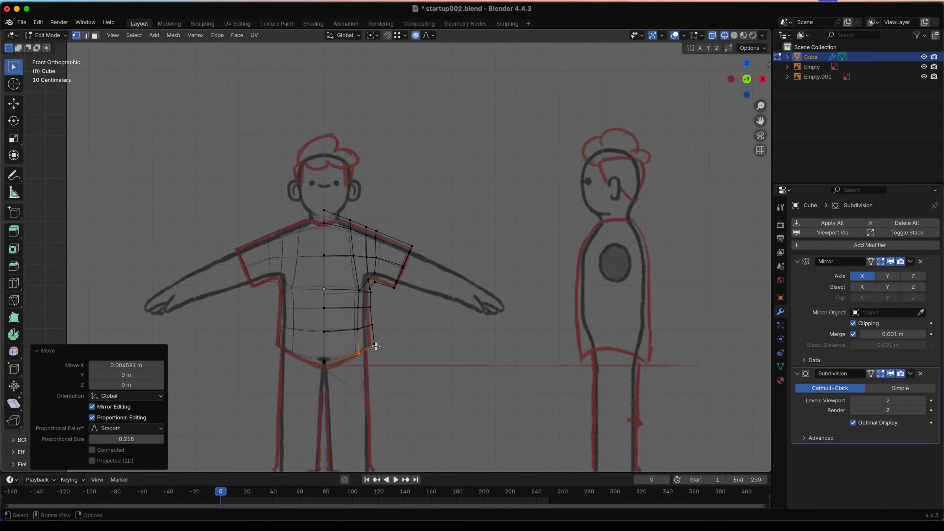
- Move the side vertex above the waist by about 0.0023 m in X and Z with a proportional size of about 0.11
click(375, 311)
key(g)
scroll(383, 308, up, 4)
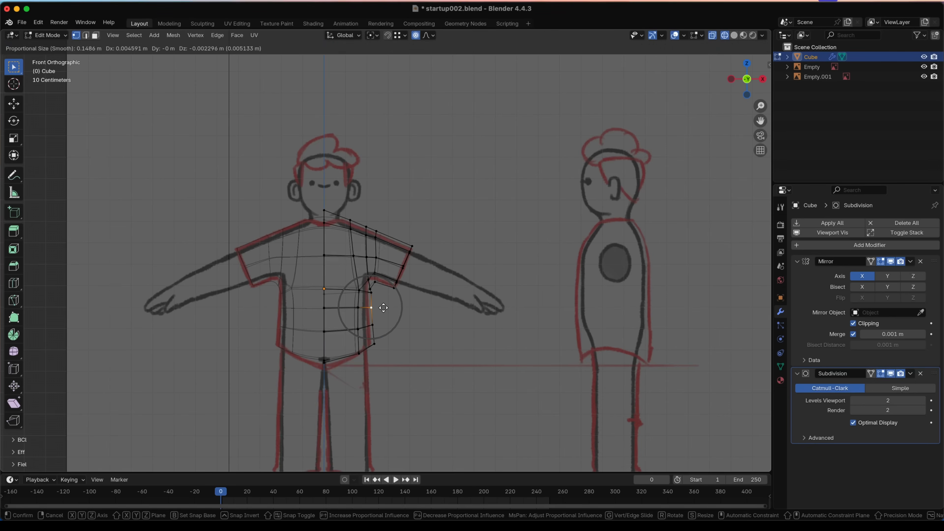
click(383, 308)
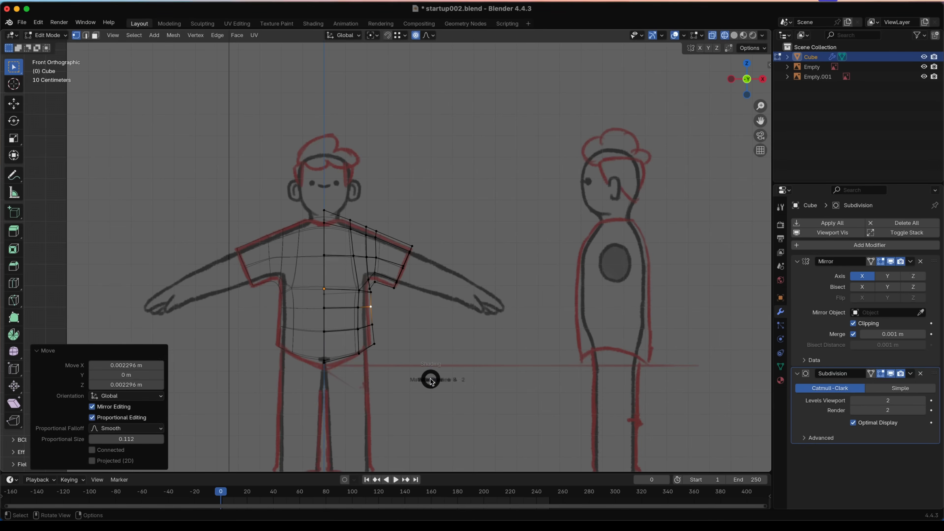
- Move the hem's centre vertex vertically and adjust the neighbouring hem vertex and the one above it to fit the reference
scroll(379, 327, up, 2)
click(312, 384)
key(g)
key(z)
click(342, 363)
click(352, 372)
key(g)
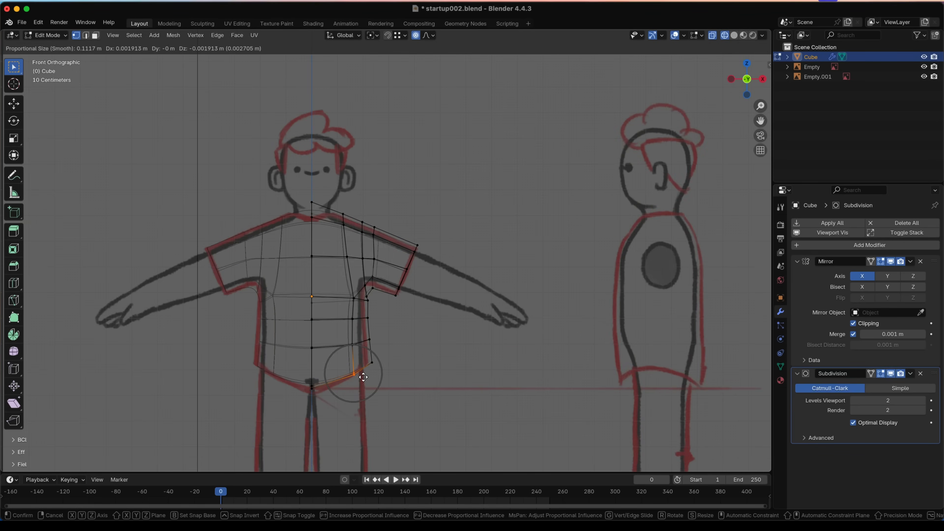
click(364, 380)
click(352, 344)
key(g)
click(358, 347)
- Inspect the shaded shirt from several angles in Object Mode and Edit Mode
key(shift+z)
key(Tab)
mouse_move(417, 352)
middle_down()
mouse_move(386, 342)
mouse_move(327, 363)
middle_up()
key(Tab)
middle_drag(331, 271, 425, 357)
key(Tab)
key(Tab)
- In back view, raise the outer shoulder vertices into an even curve above the reference shoulder line
alt+middle_drag(426, 292, 408, 290)
key(g)
click(400, 279)
click(388, 291)
key(g)
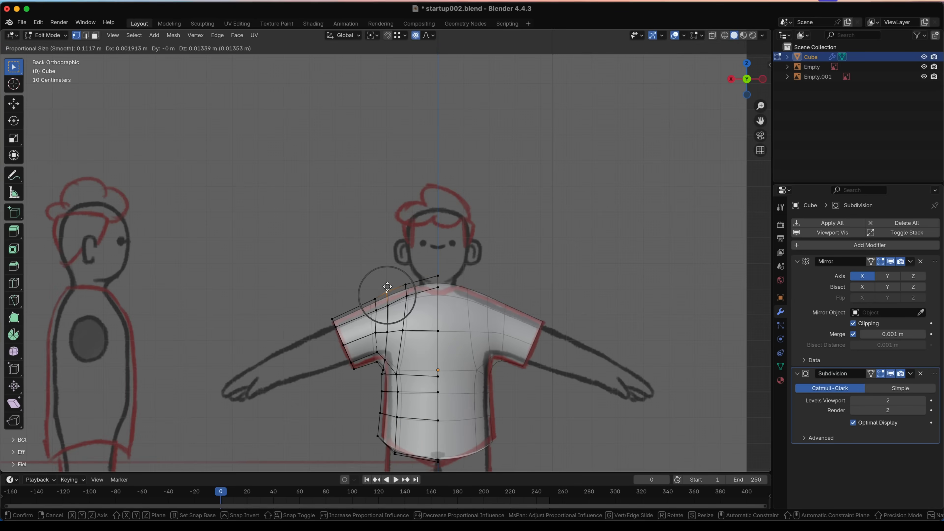
click(386, 287)
key(g)
click(376, 293)
key(g)
click(399, 291)
- Move the shoulder vertex nearest the neck to smooth the shoulder line, checking it against the reference in X-ray
click(405, 282)
key(g)
click(411, 280)
key(alt+z)
key(alt+z)
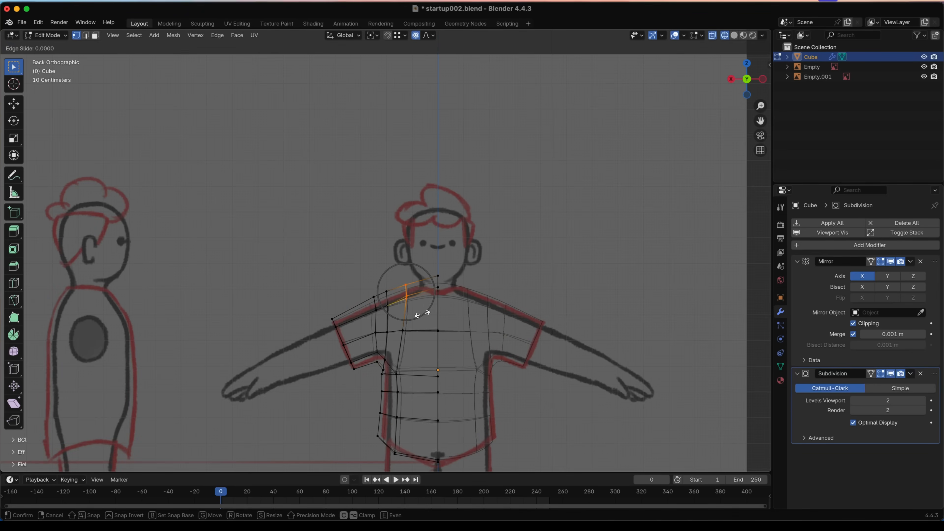
- Bevel the centre neck vertex in Vertices mode with one segment and a width of about 0.0986 m
middle_drag(411, 313, 317, 304)
mouse_move(388, 265)
middle_down()
mouse_move(438, 253)
mouse_move(371, 266)
mouse_move(369, 275)
mouse_move(423, 287)
middle_up()
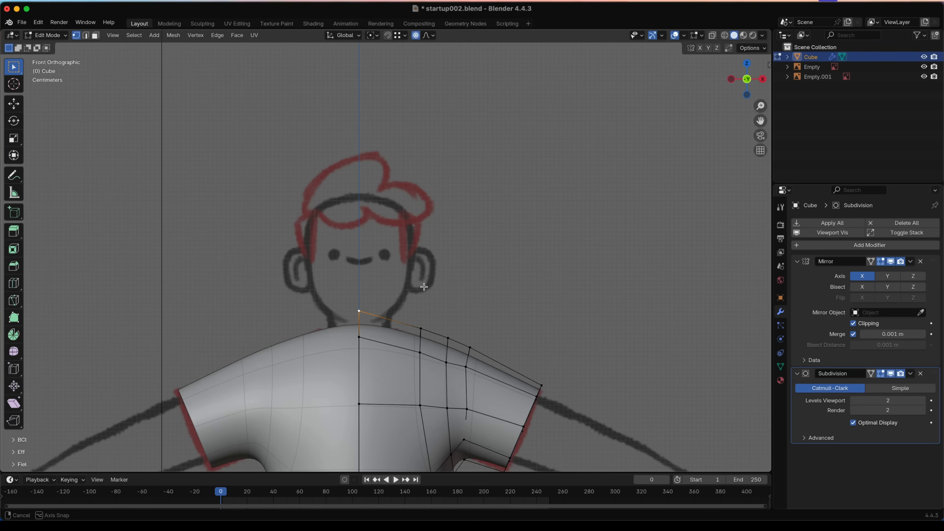
scroll(365, 308, down, 3)
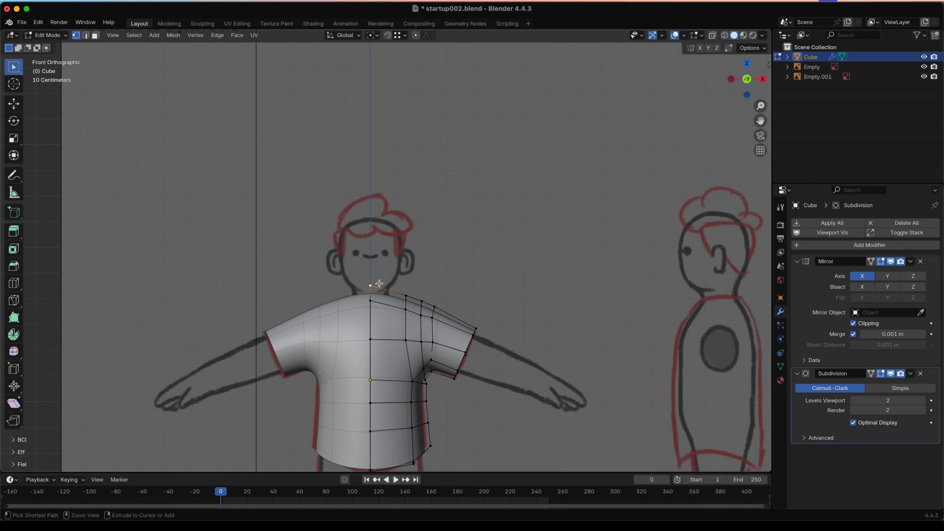
key(ctrl+b)
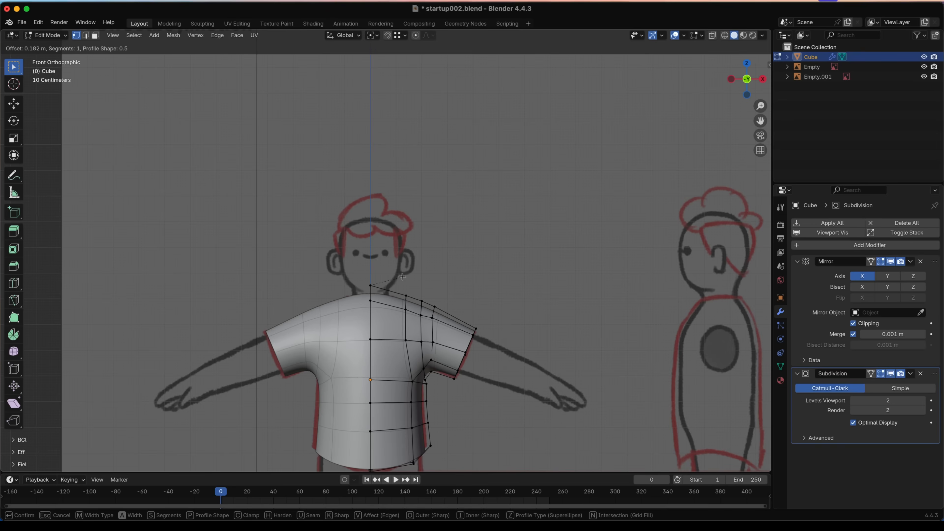
key(v)
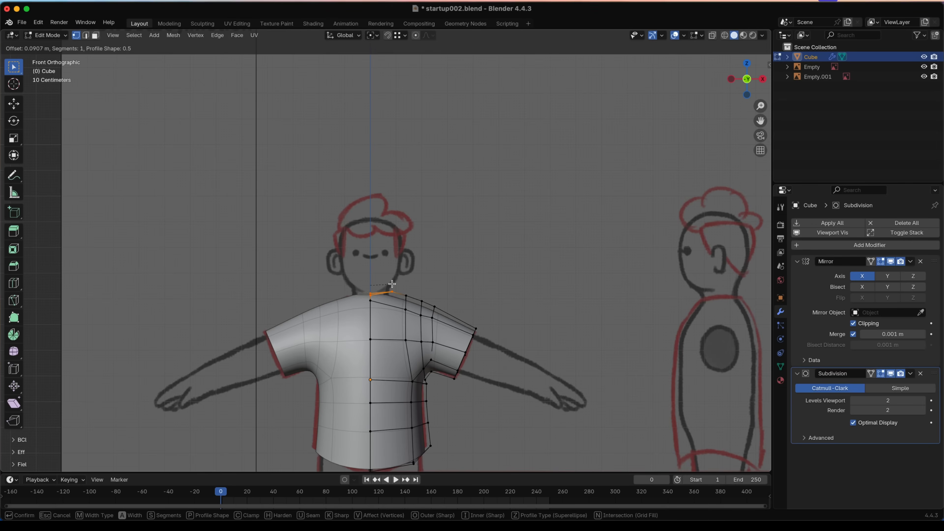
middle_drag(391, 282, 417, 264)
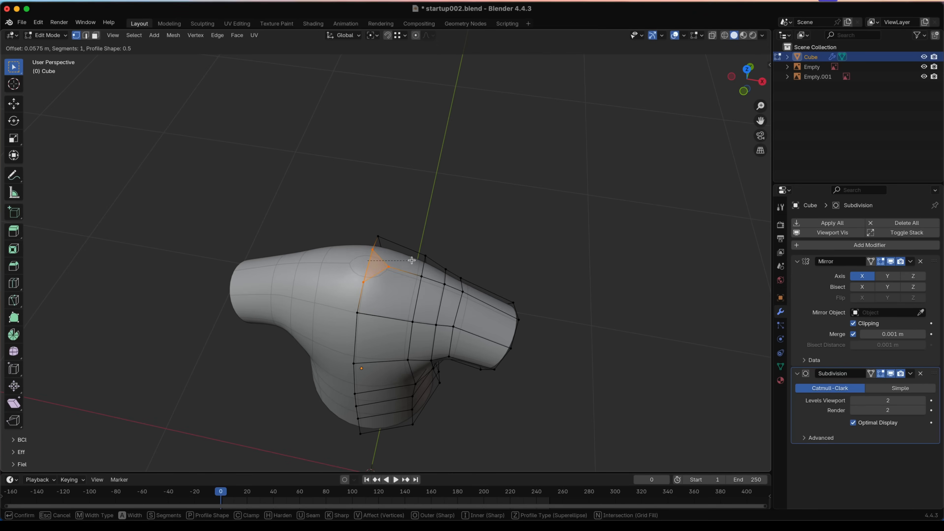
click(420, 262)
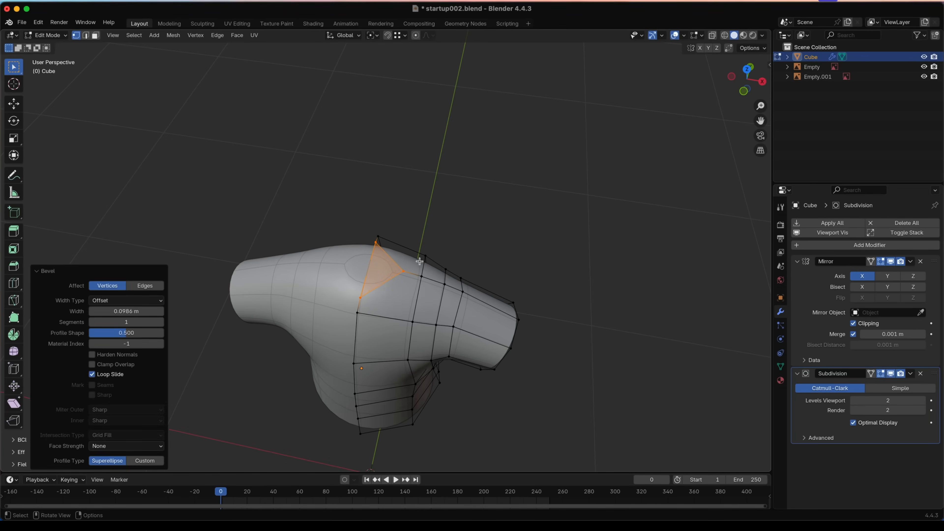
- Delete the bevelled faces at the top of the shirt to open the neck hole
key(x)
click(416, 262)
middle_drag(416, 265, 388, 301)
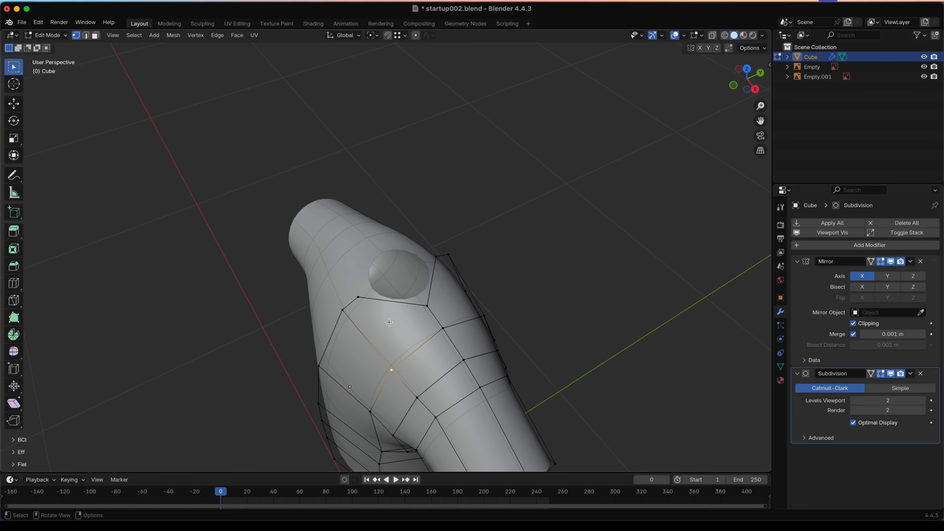
- Knife-cut an edge from the front chest vertex to the middle of the neck opening's edge, and repeat the cut at the back
key(k)
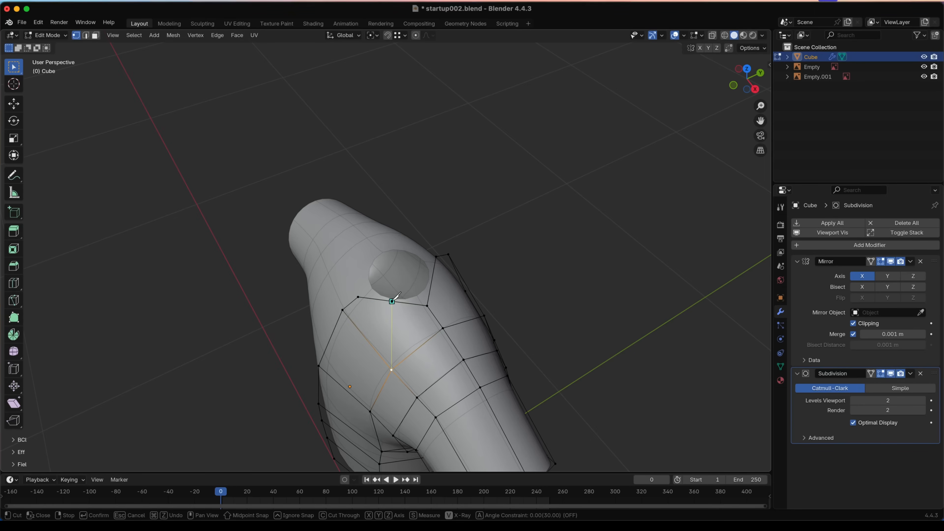
click(391, 301)
key(Return)
middle_drag(431, 315, 406, 334)
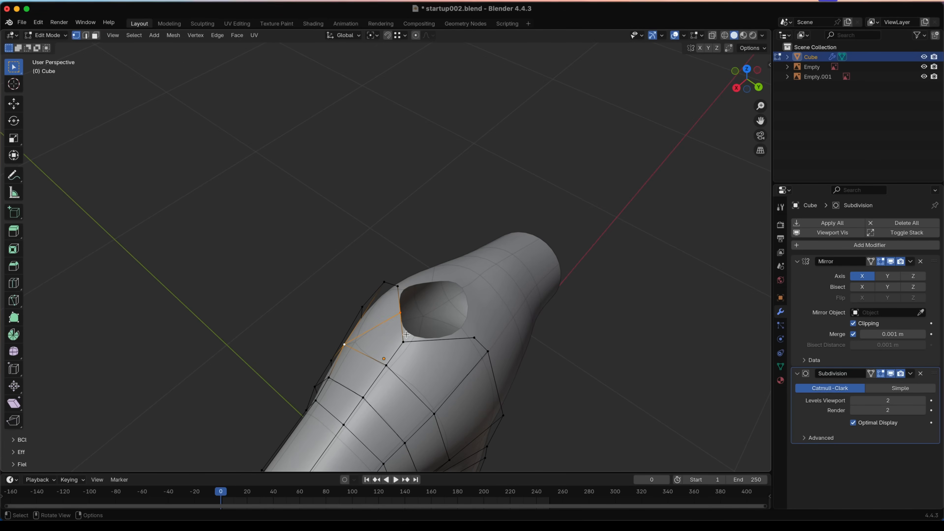
key(k)
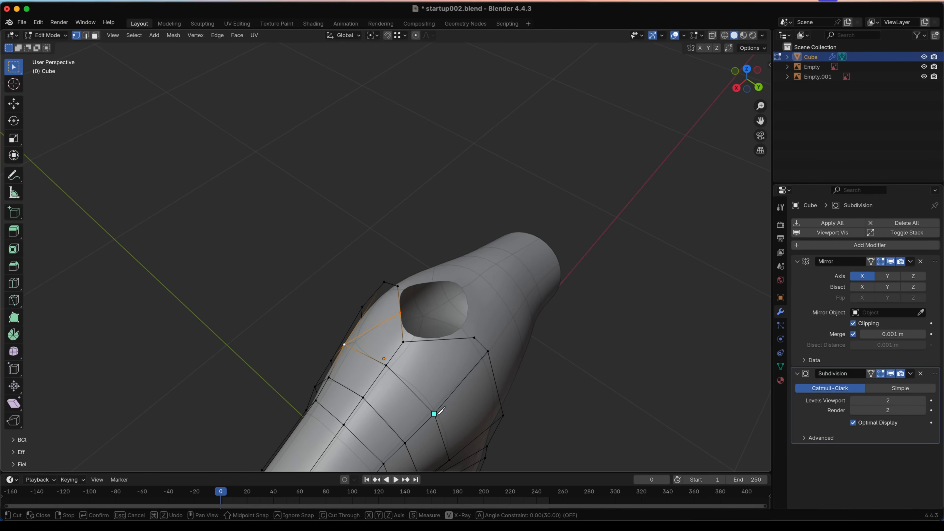
click(438, 339)
key(Return)
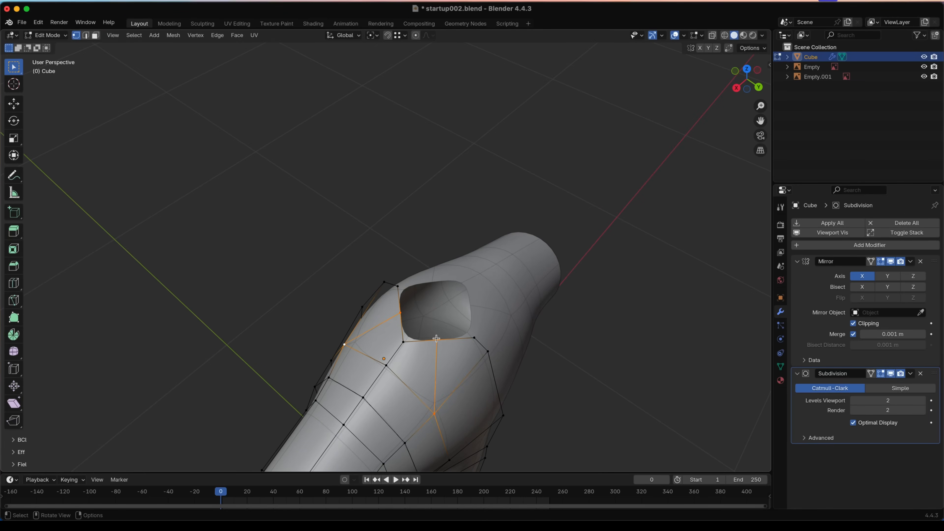
- Select the neck opening's edge loop and smooth it with LoopTools Relax
alt+click(447, 337)
middle_drag(447, 337, 374, 328)
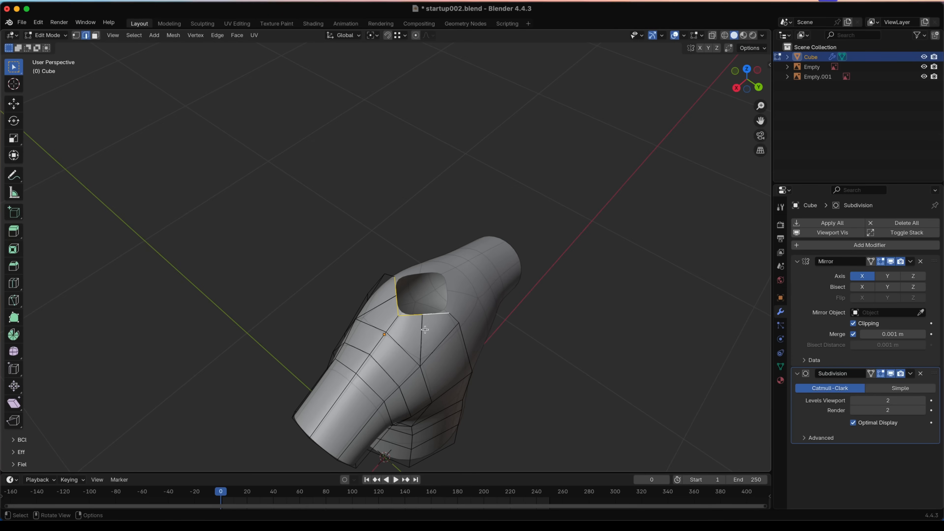
middle_drag(374, 271, 462, 289)
key(shift+r)
- Slide the upper front centre vertex along its edge and nudge it about -0.0022 m in Y and 0.0011 m in Z
mouse_move(352, 322)
middle_down()
mouse_move(392, 311)
mouse_move(417, 281)
mouse_move(373, 340)
mouse_move(322, 335)
middle_up()
key(1)
click(363, 340)
key(g)
key(g)
click(368, 349)
key(g)
click(337, 335)
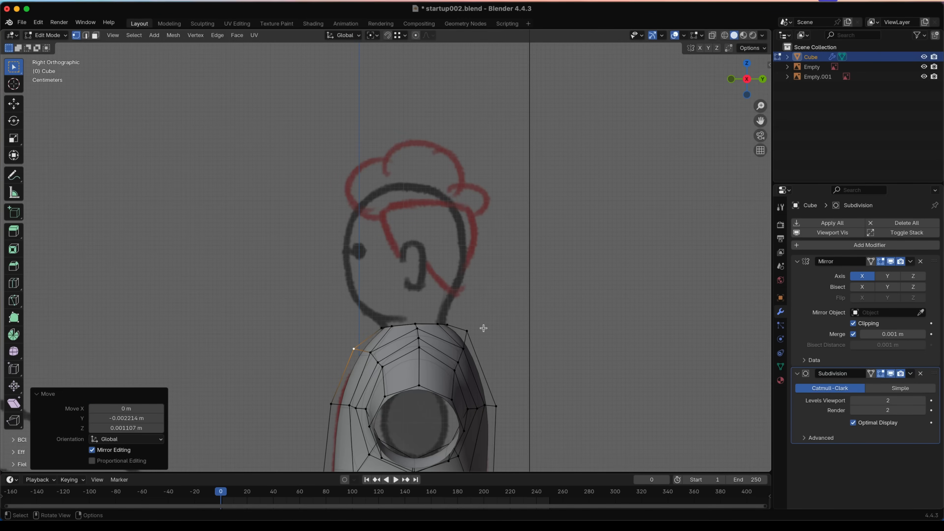
- In side view, slide the upper back centre vertex down along its edge and adjust the neighbouring upper back vertex
click(483, 329)
key(g)
key(g)
click(488, 343)
click(464, 349)
key(g)
key(g)
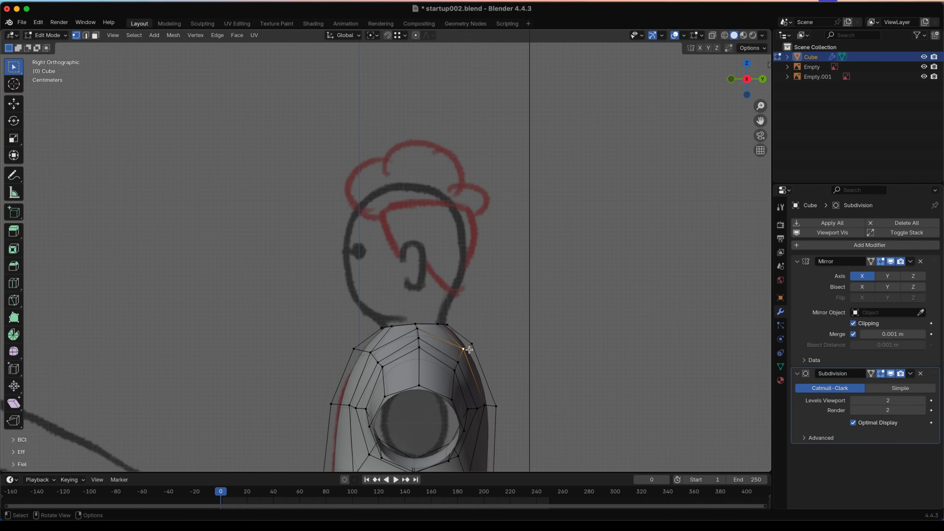
click(466, 349)
- Select the edge loop on the lower torso's side, slide it along the surface and rotate it
scroll(480, 368, down, 4)
alt+middle_drag(489, 382, 400, 358)
alt+click(372, 387)
key(g)
key(g)
click(358, 383)
key(r)
click(347, 414)
- Move the lower side edges outward to flare the shirt toward the hem, checking the shape in Object Mode
key(g)
key(Tab)
middle_drag(343, 414, 454, 417)
key(Tab)
key(g)
click(451, 418)
- Select the vertical path of vertices beside the side edges down to the hem, slide it and adjust its position
click(408, 360)
ctrl+click(408, 399)
key(g)
key(g)
click(409, 400)
middle_drag(418, 297, 420, 342)
key(g)
click(422, 341)
- Inspect the shirt's overall shape in Object Mode and show its front view in wireframe display
key(Tab)
middle_drag(427, 239, 440, 320)
key(Tab)
key(KP_1)
scroll(454, 318, up, 3)
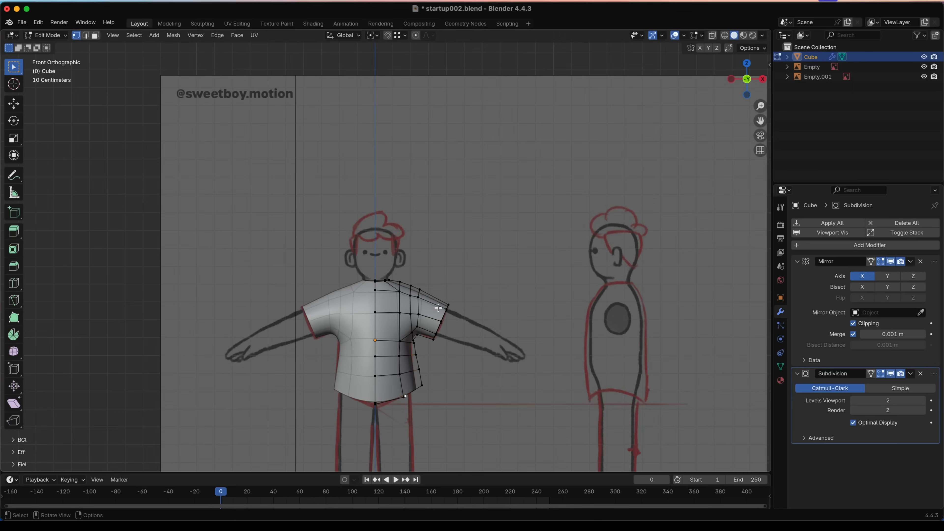
key(shift+z)
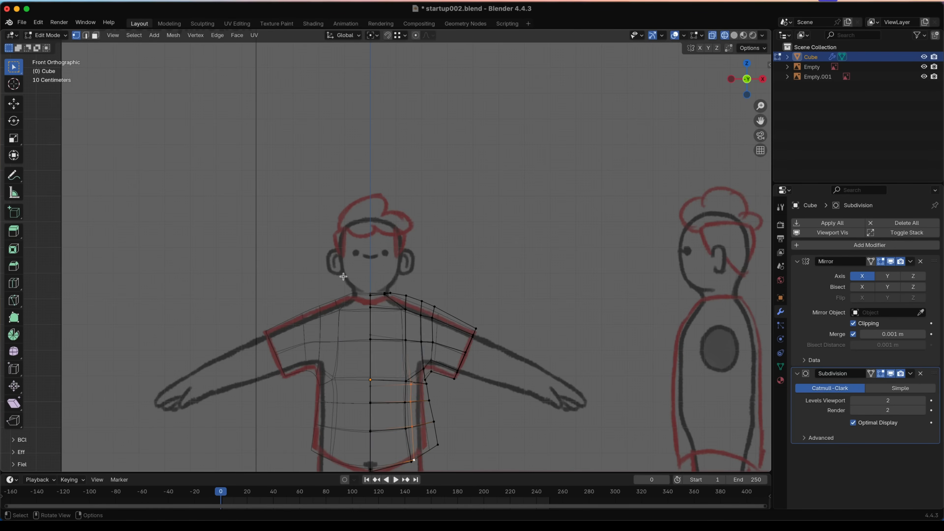
- Select all vertices of the modelled shirt half except those around the neck opening and the sleeve opening
key(a)
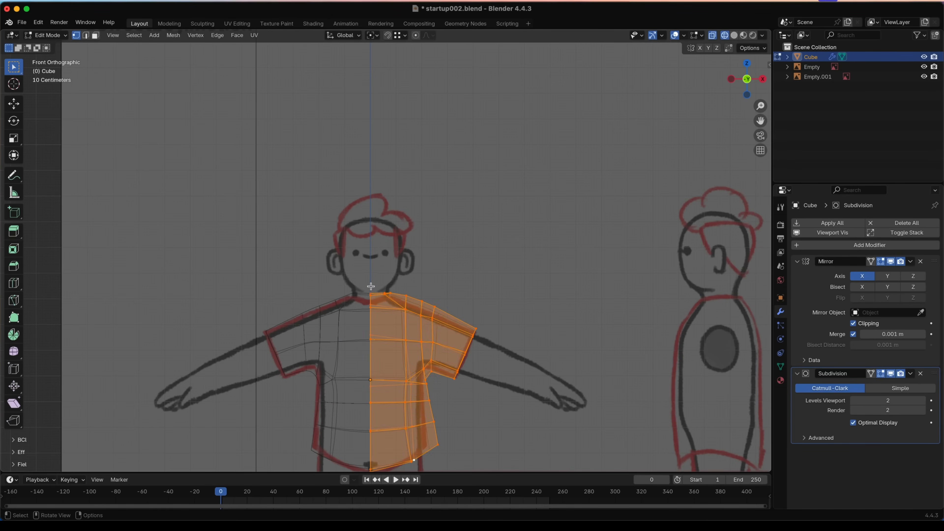
ctrl+drag(369, 285, 396, 302)
drag(495, 308, 449, 396)
scroll(512, 343, down, 1)
middle_drag(512, 343, 453, 378)
middle_drag(382, 331, 359, 342)
right_click(438, 263)
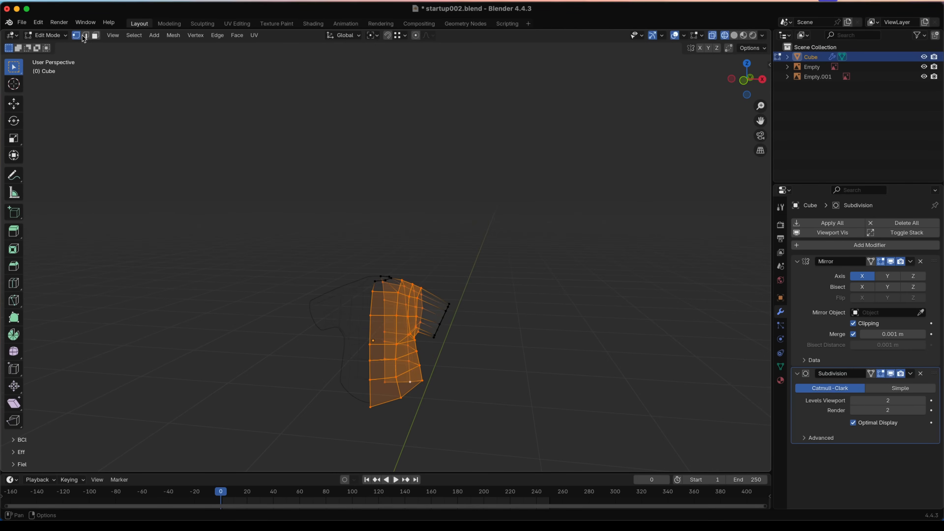
key(3)
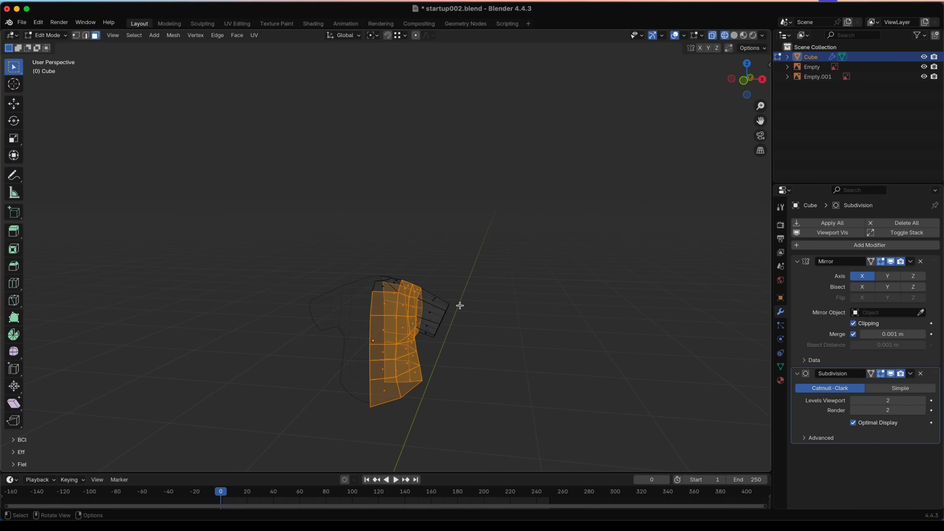
key(1)
middle_drag(402, 332, 436, 335)
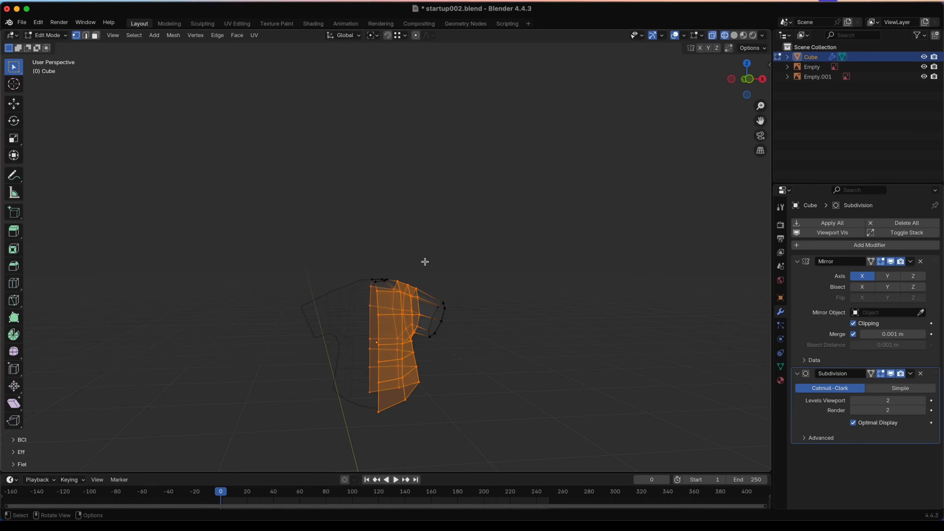
- Smooth the selected vertices and compare the shirt with and without the smoothing in solid display
right_click(415, 255)
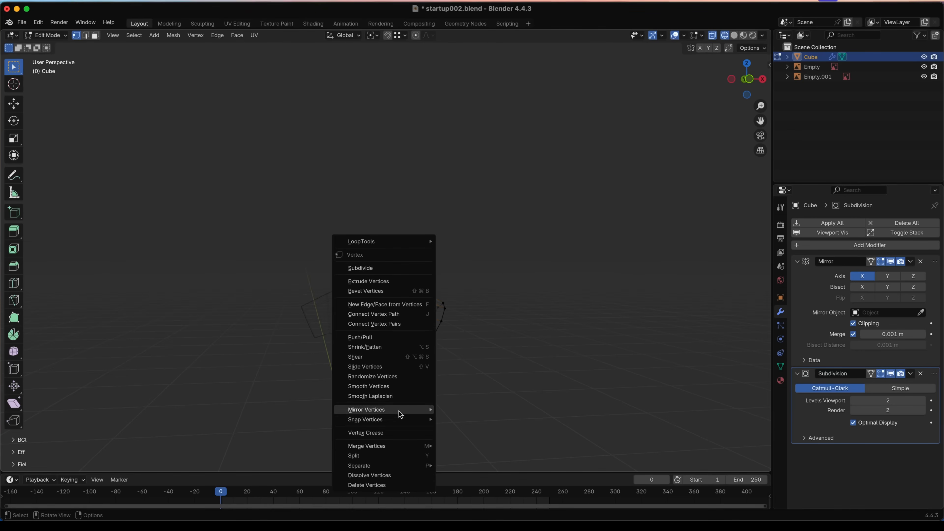
click(402, 379)
middle_drag(401, 359, 377, 358)
scroll(377, 358, up, 2)
key(z)
click(453, 368)
shift+middle_drag(452, 368, 472, 267)
scroll(472, 267, down, 2)
scroll(471, 267, down, 1)
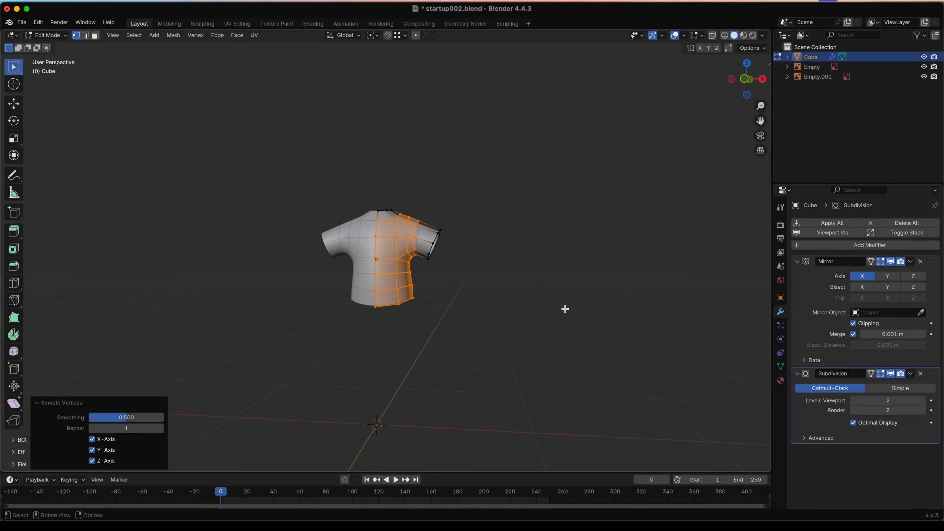
key(ctrl+z)
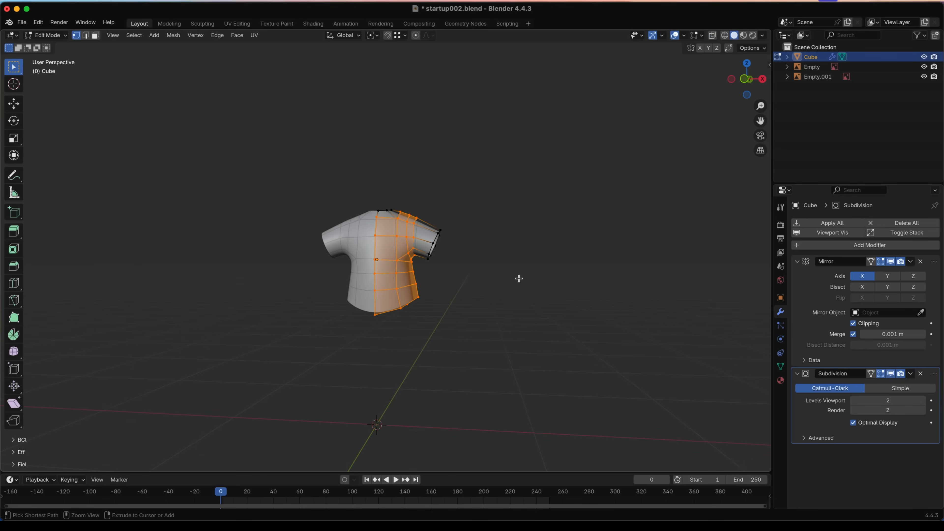
middle_drag(519, 278, 485, 288)
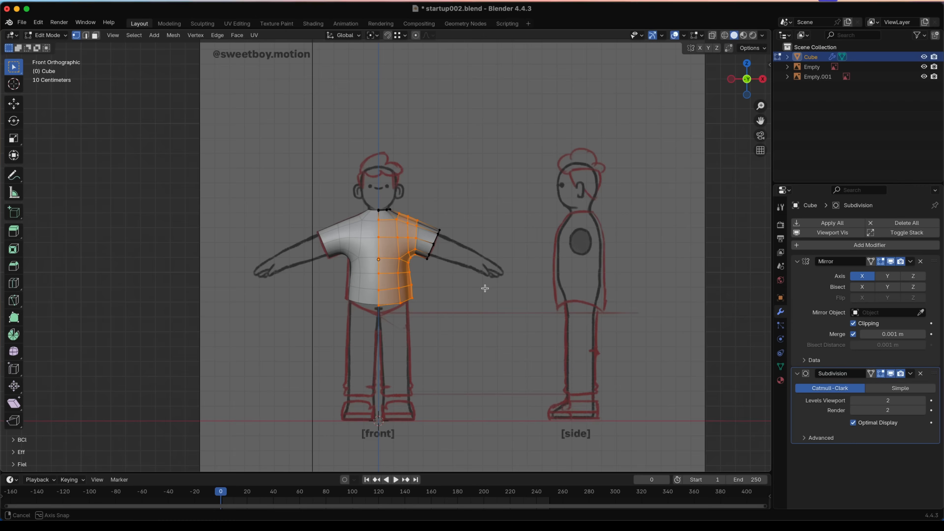
- In wireframe front view, select the hem vertices, move them down along Z and fit them to the reference hem
scroll(483, 282, up, 2)
key(z)
click(350, 314)
mouse_move(367, 322)
mouse_down()
mouse_move(377, 337)
mouse_move(417, 348)
mouse_up()
key(g)
key(z)
click(401, 342)
key(g)
click(419, 356)
- Select the side vertices at the hem's corner, move them along X and adjust them to the reference outline, returning to solid Object Mode
drag(418, 306, 439, 331)
key(g)
key(x)
click(429, 307)
key(g)
click(423, 292)
key(shift+z)
mouse_move(424, 294)
middle_down()
mouse_move(393, 227)
mouse_move(376, 274)
mouse_move(453, 274)
mouse_move(397, 222)
mouse_move(385, 303)
mouse_move(424, 278)
middle_up()
key(Tab)
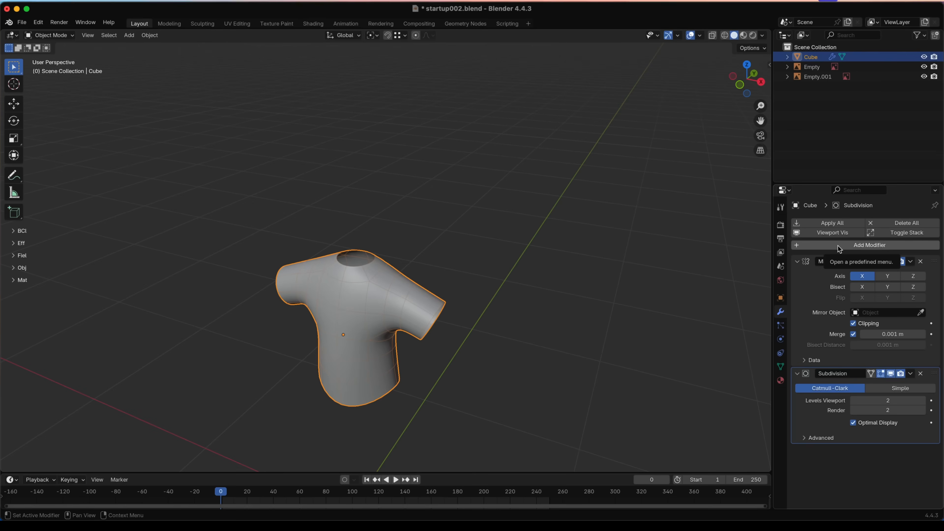
- Add a Solidify modifier to the shirt and place it above Subdivision in the modifier stack
click(839, 246)
text(sold)
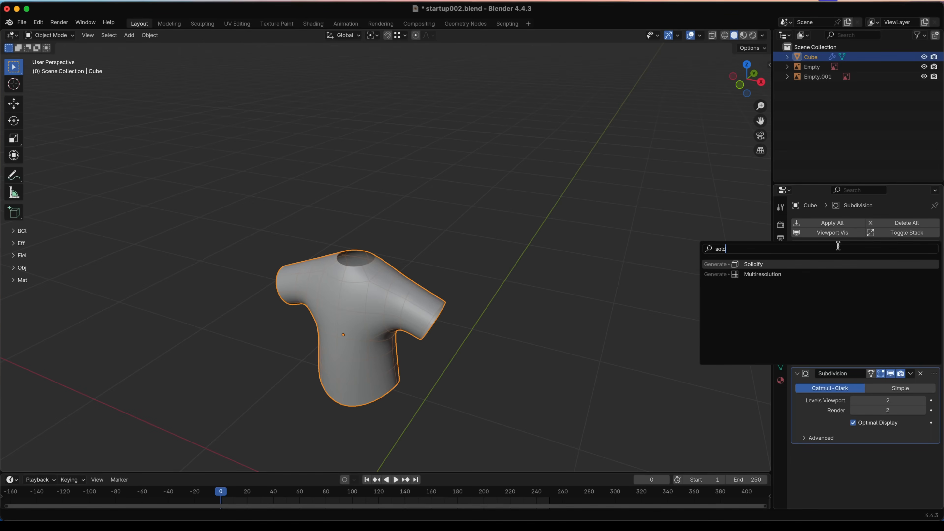
key(Return)
click(494, 346)
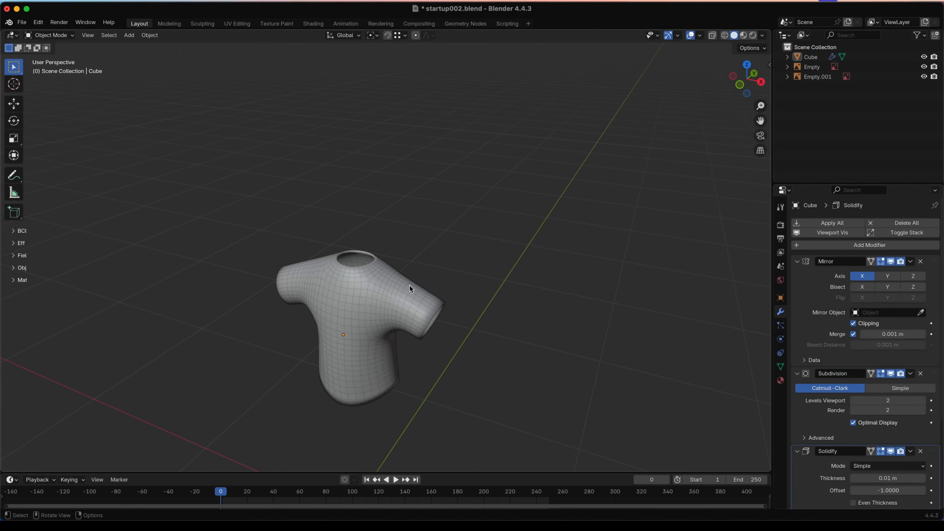
middle_drag(410, 285, 430, 280)
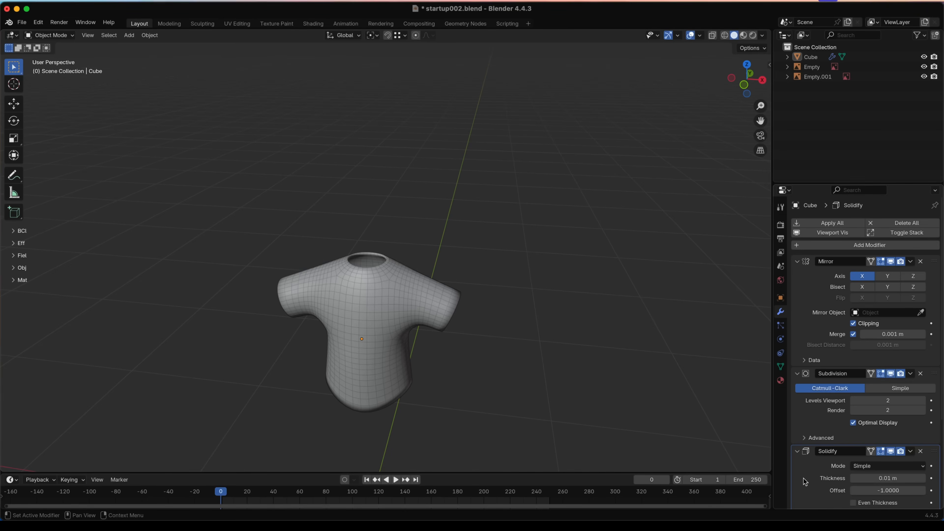
drag(936, 451, 919, 360)
scroll(385, 329, down, 2)
middle_drag(385, 329, 383, 311)
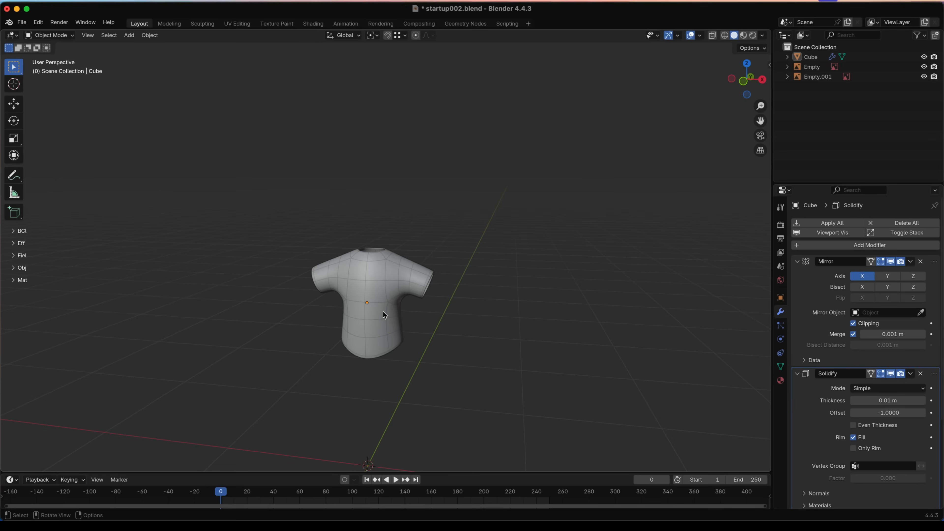
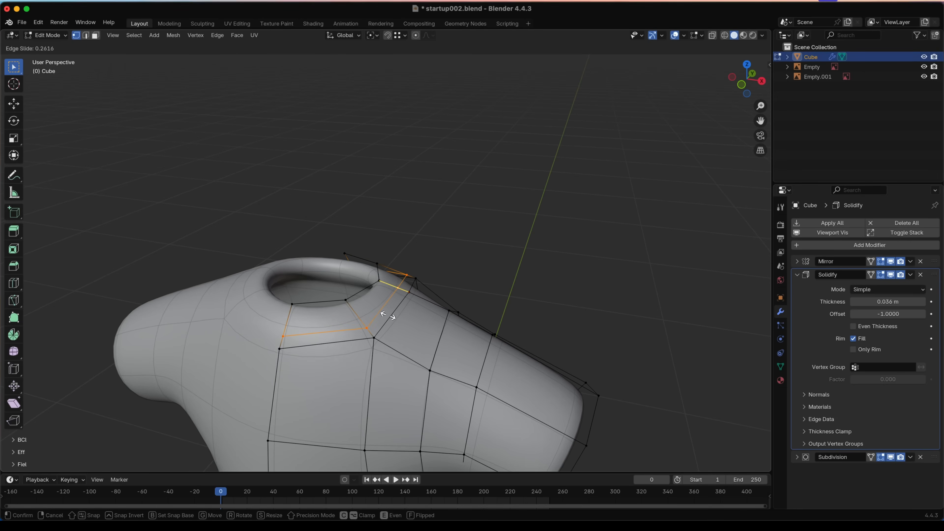
- Slide the new edge loop around the neck opening toward the collar rim, to about -0.30, and place it there
key(f)
key(e)
key(e)
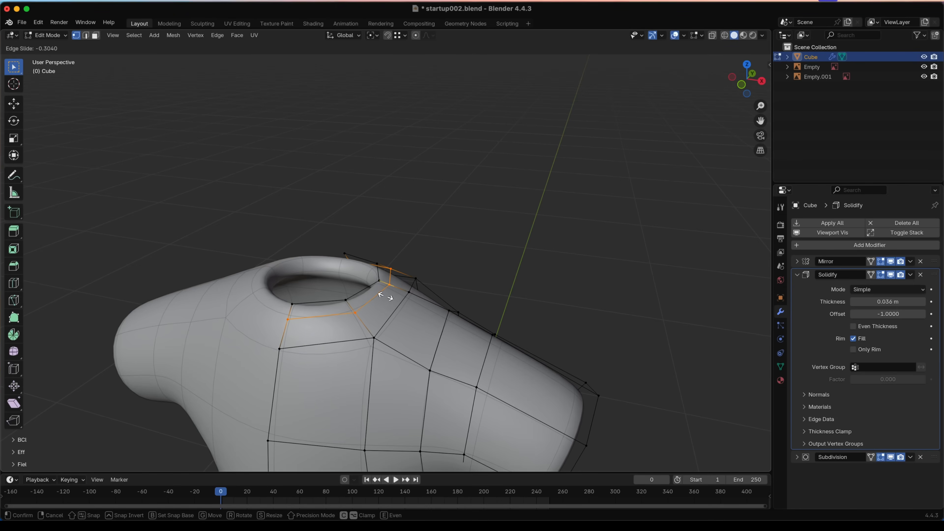
click(386, 296)
mouse_move(386, 296)
middle_down()
mouse_move(406, 297)
mouse_move(382, 296)
middle_up()
key(shift+r)
middle_drag(443, 270, 395, 297)
- Set the Solidify thickness to 0.022 m in Object Mode
key(Tab)
drag(892, 302, 874, 302)
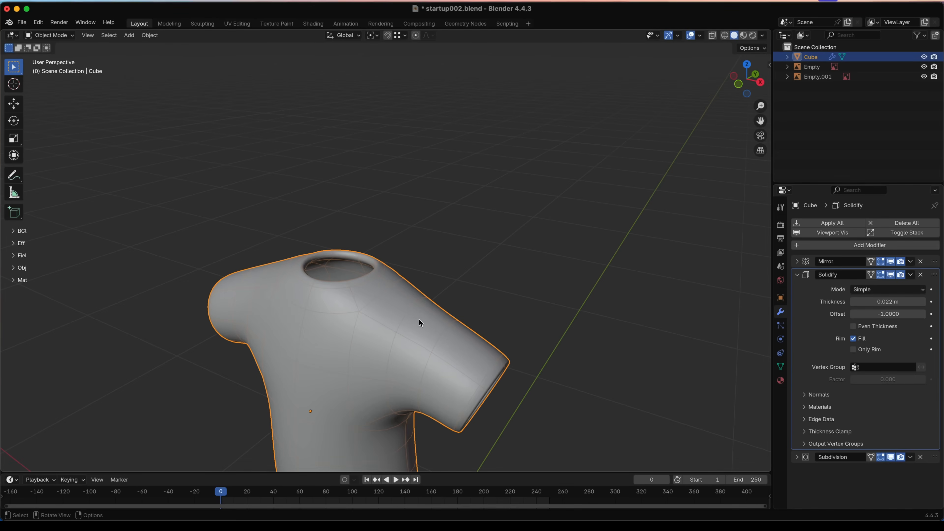
scroll(364, 270, down, 4)
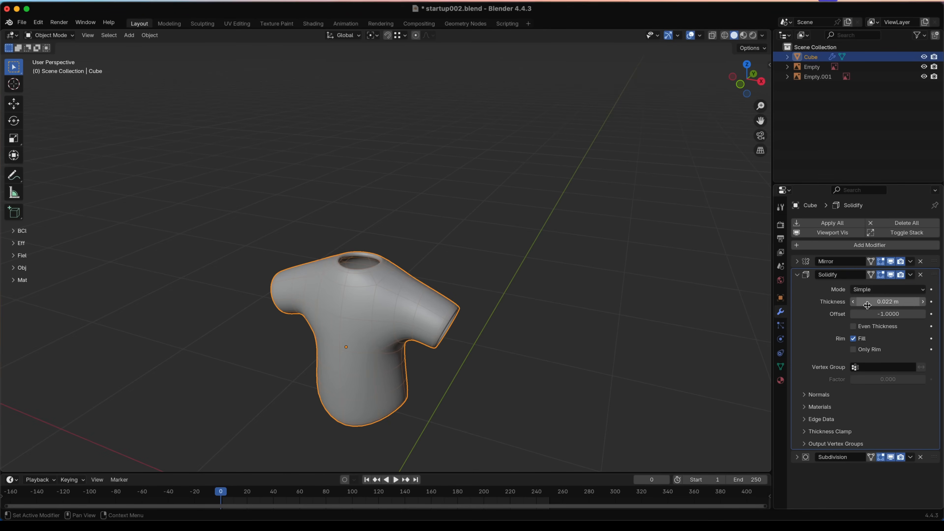
- Apply the shirt object's scale and check the thickness at the sleeve opening
key(ctrl+a)
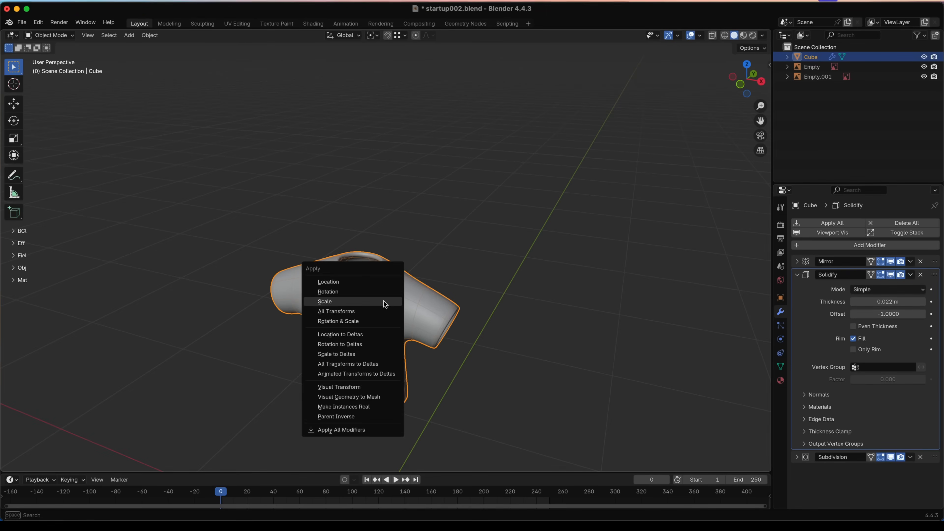
click(371, 299)
scroll(441, 328, up, 1)
mouse_move(441, 328)
middle_down()
mouse_move(381, 307)
mouse_move(436, 322)
middle_up()
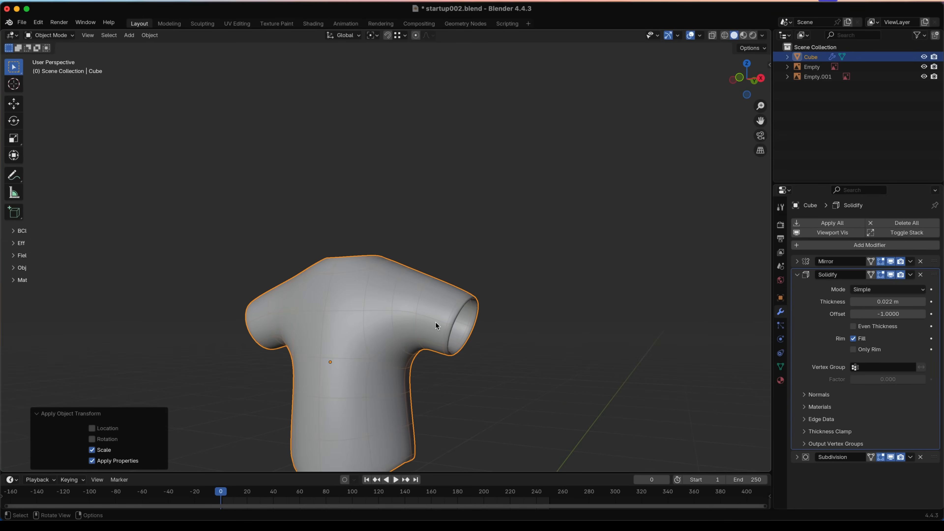
- Add an edge loop around the sleeve in Edit Mode and slide it close to the sleeve opening, with a factor of about -0.74
key(Tab)
scroll(443, 304, up, 4)
key(ctrl+r)
click(486, 316)
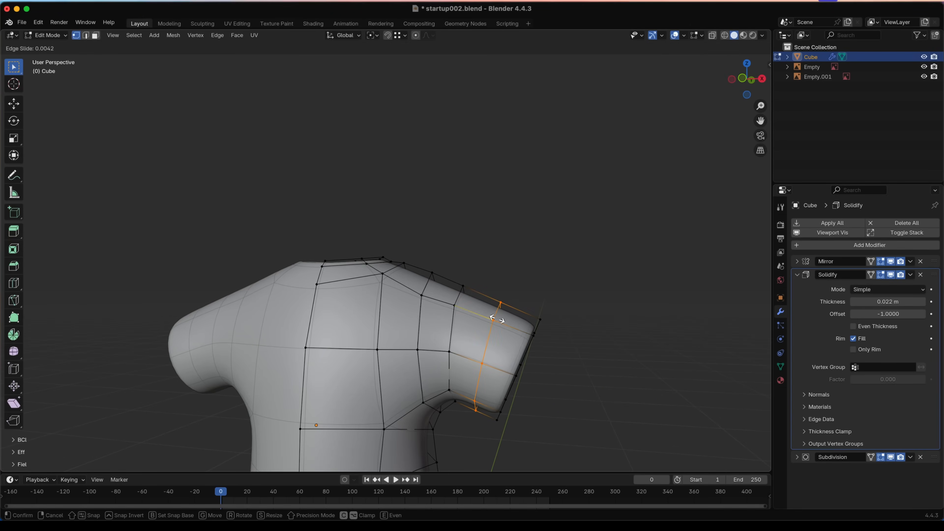
key(e)
key(f)
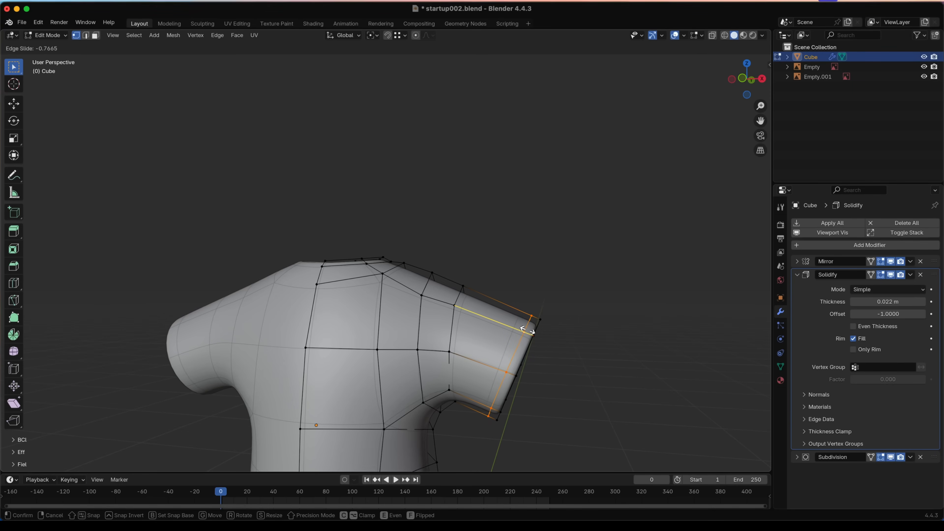
click(528, 329)
- Add a second, centred edge loop around the sleeve between the shoulder and the cuff loop
scroll(445, 316, down, 3)
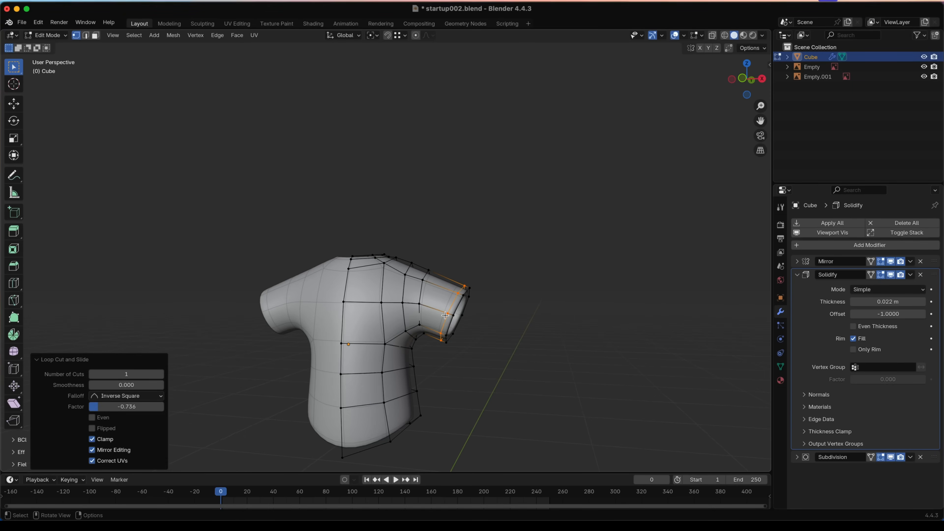
key(ctrl+r)
click(448, 290)
right_click(448, 290)
middle_drag(447, 290, 481, 304)
- Add an edge loop around the lower torso, slide it close to the hem and inspect the shirt in Object Mode
shift+middle_drag(461, 389, 364, 246)
click(390, 253)
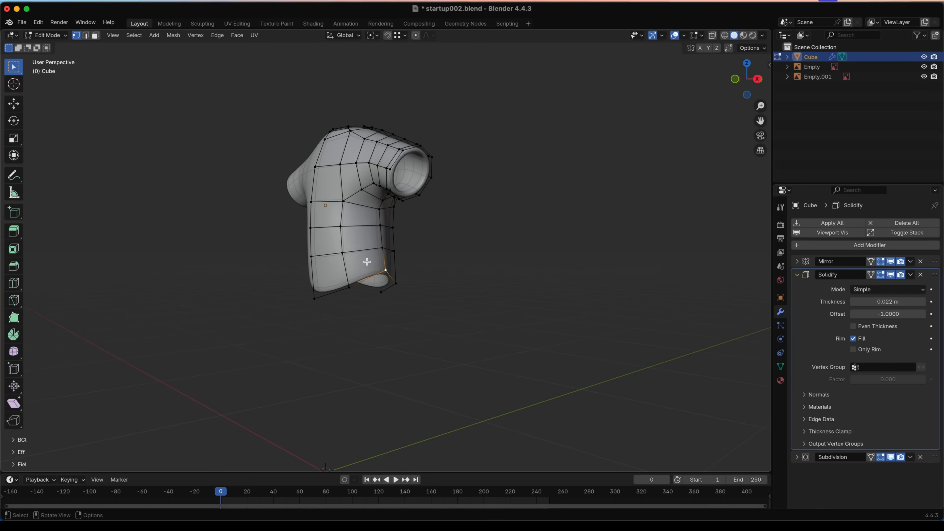
scroll(386, 250, up, 2)
key(ctrl+r)
click(390, 270)
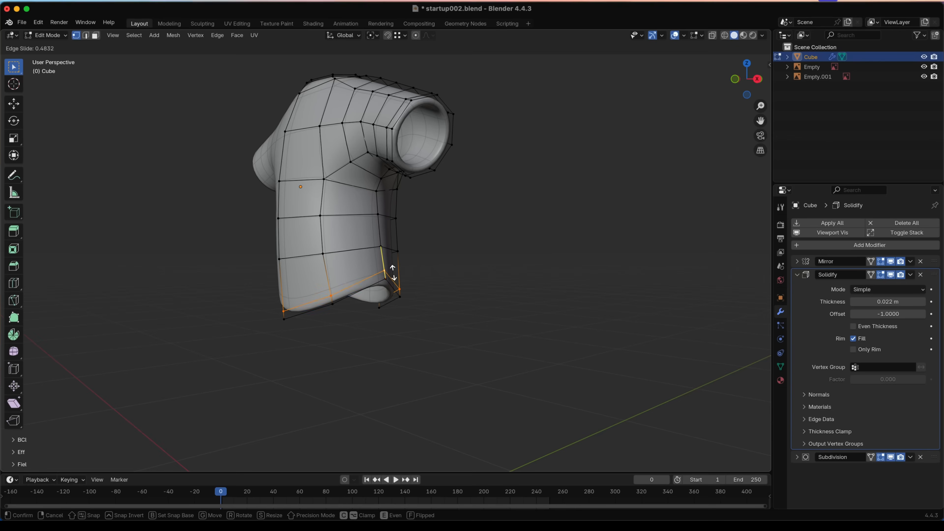
click(394, 274)
key(Tab)
middle_drag(394, 274, 264, 286)
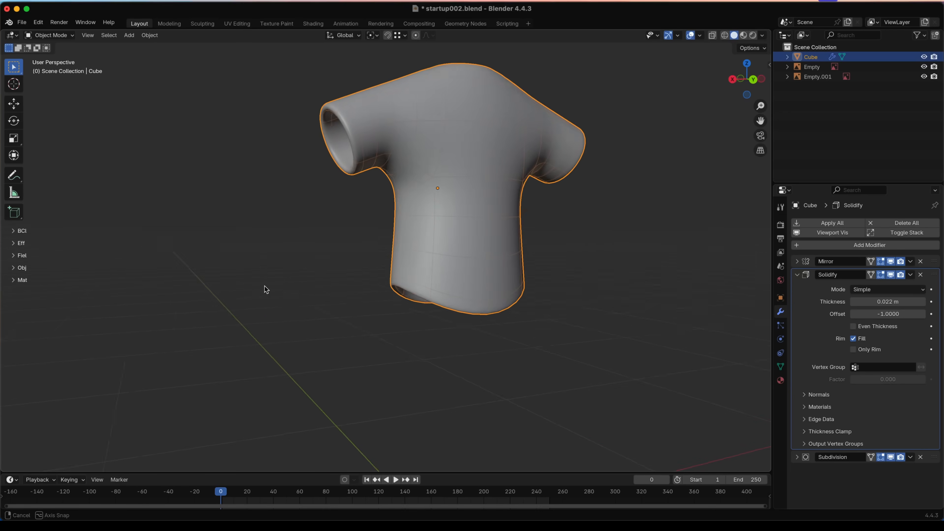
- Open the shirt mesh for editing in the front orthographic view against the reference sketch
scroll(316, 266, down, 3)
click(322, 253)
middle_drag(322, 252, 401, 360)
key(KP_1)
scroll(389, 338, up, 4)
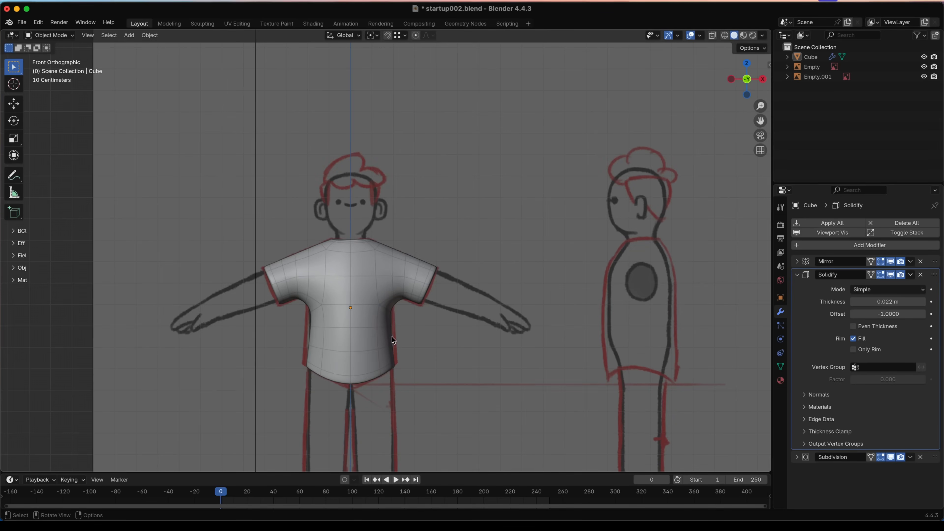
middle_drag(432, 314, 365, 312)
key(KP_1)
click(375, 283)
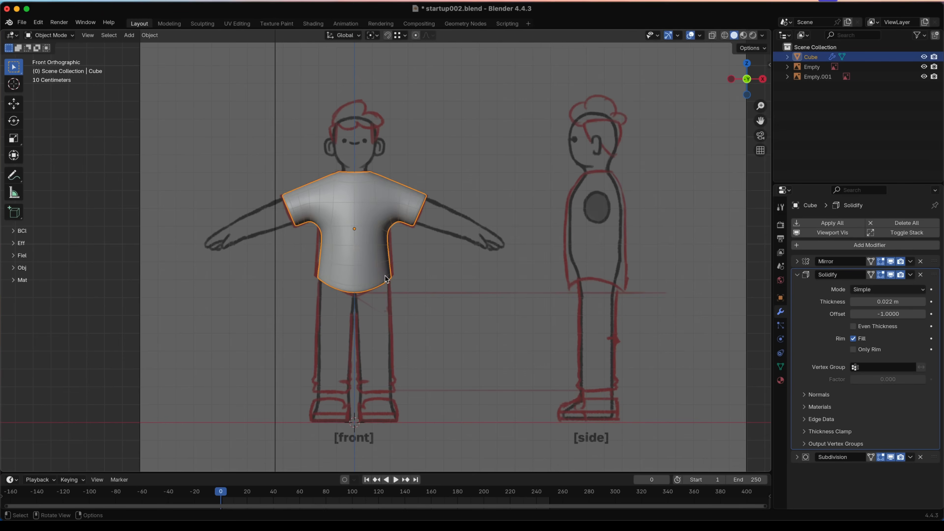
scroll(381, 292, up, 2)
key(Tab)
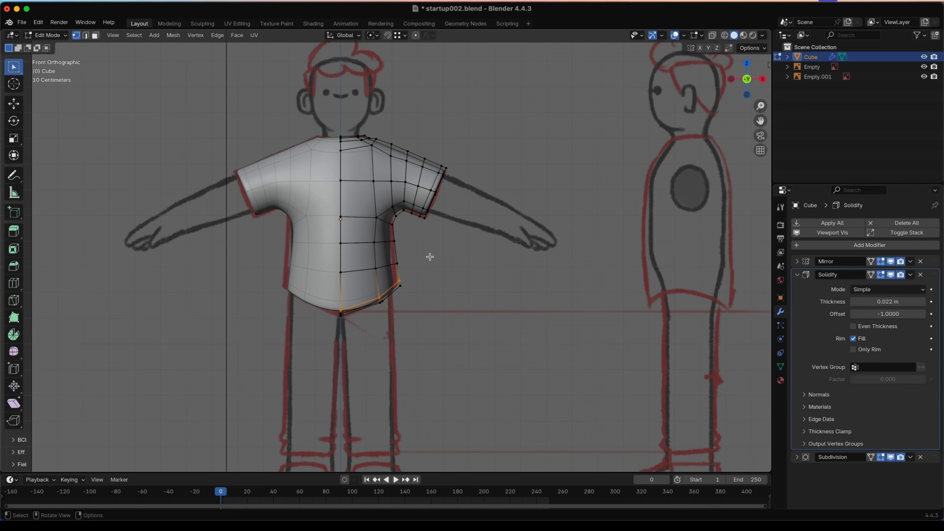
- Move the shirt's lower side vertices outward by about 0.03 m with proportional editing, matching the sketched outline
key(alt+z)
key(shift+z)
key(shift+z)
drag(383, 233, 444, 305)
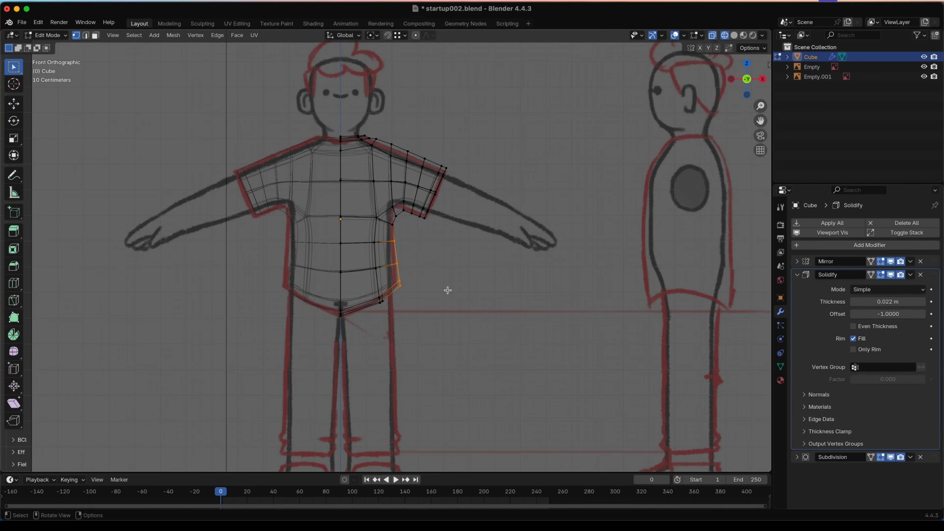
key(g)
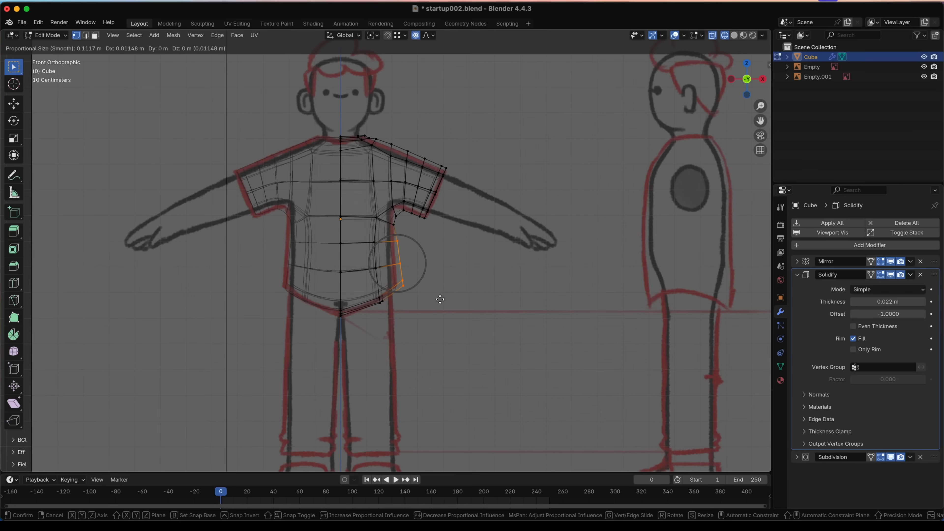
scroll(441, 299, down, 2)
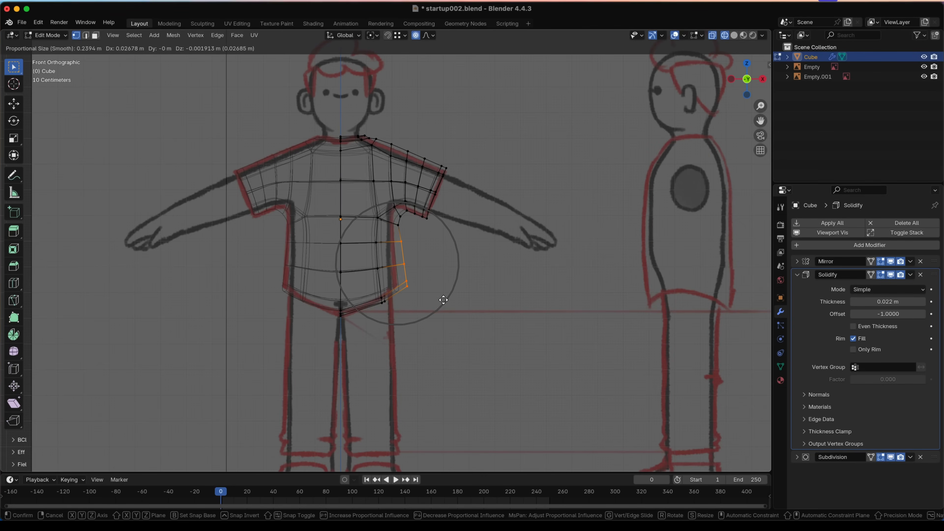
click(442, 297)
key(Tab)
key(shift+z)
middle_drag(499, 294, 390, 300)
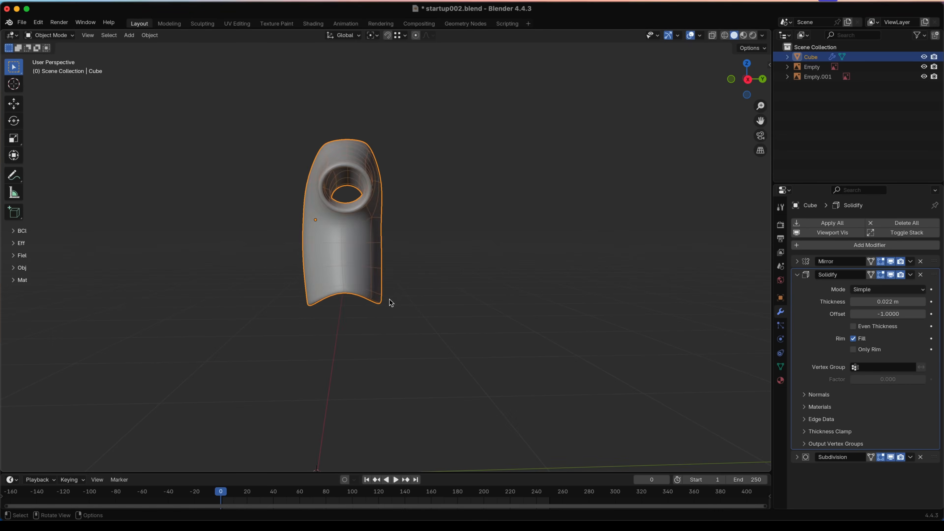
- In the side view, reposition the shirt's lower front and lower back vertices against the sketched hem using proportional editing
key(Tab)
key(KP_3)
key(alt+z)
drag(278, 263, 324, 320)
key(g)
click(352, 293)
drag(358, 253, 431, 328)
key(g)
click(438, 328)
key(Tab)
key(Tab)
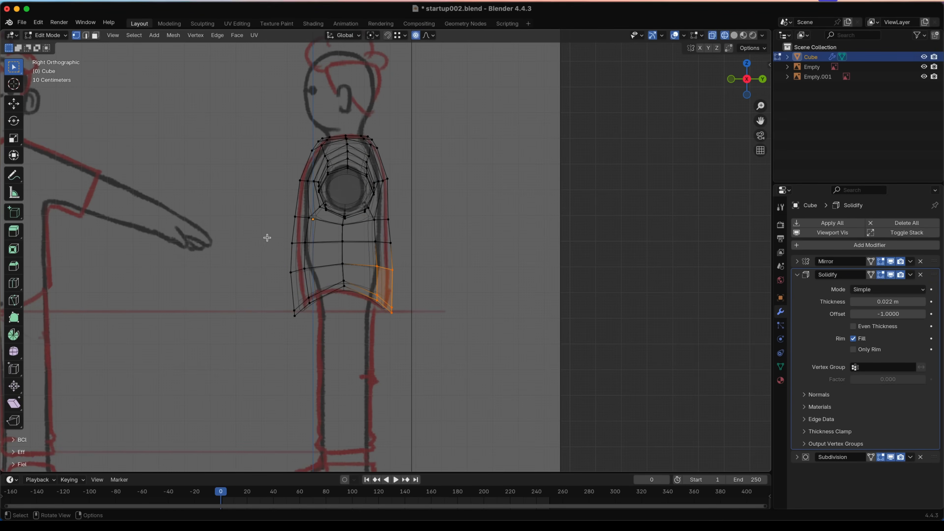
- Nudge two vertices on the shirt's front profile inward toward the side sketch, moving the lower one about 0.01 m
click(278, 263)
key(g)
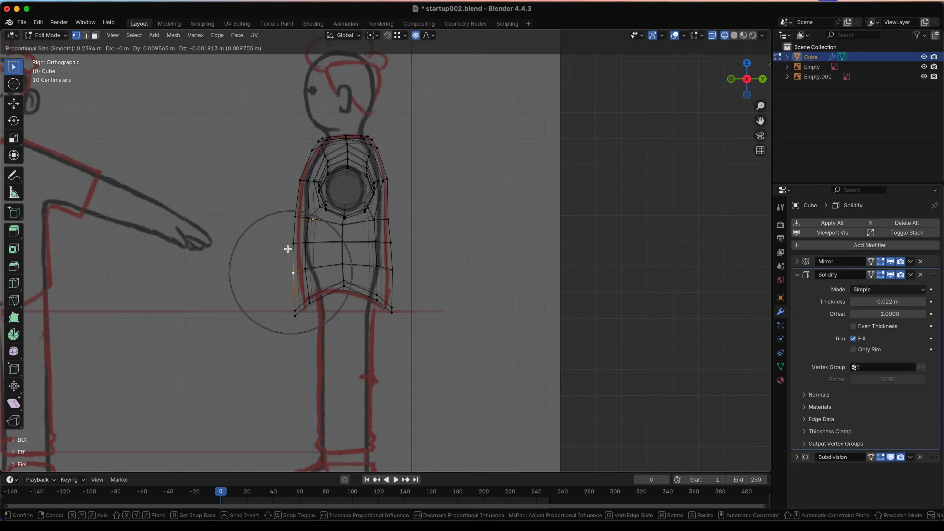
click(288, 248)
key(Tab)
key(Tab)
click(280, 213)
key(g)
click(289, 214)
key(Tab)
- Return the viewport to solid shading and show the deselected shirt over the whole front reference
mouse_move(315, 263)
middle_down()
mouse_move(487, 276)
mouse_move(424, 273)
middle_up()
scroll(423, 273, down, 2)
key(z)
click(541, 300)
scroll(422, 267, up, 2)
scroll(421, 244, down, 4)
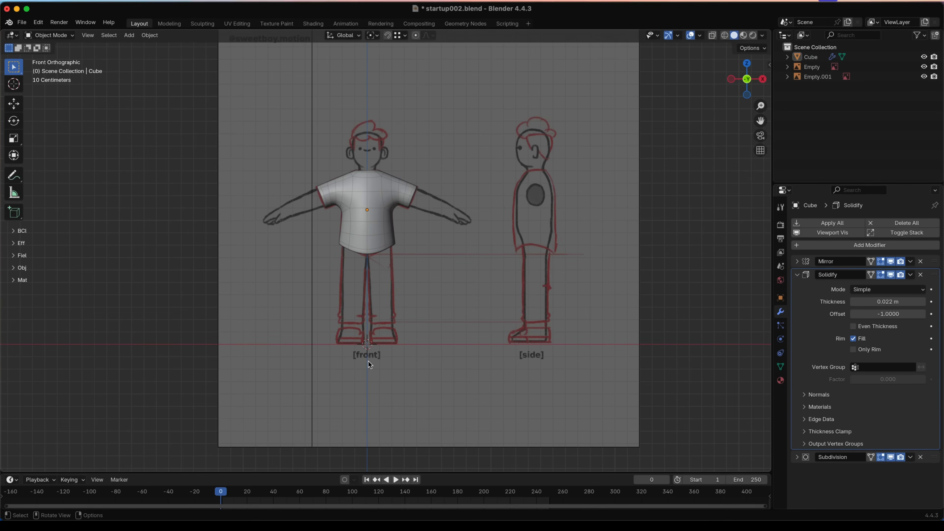
- Add a mesh circle with 12 vertices and a 1 m radius at the world origin
key(shift+a)
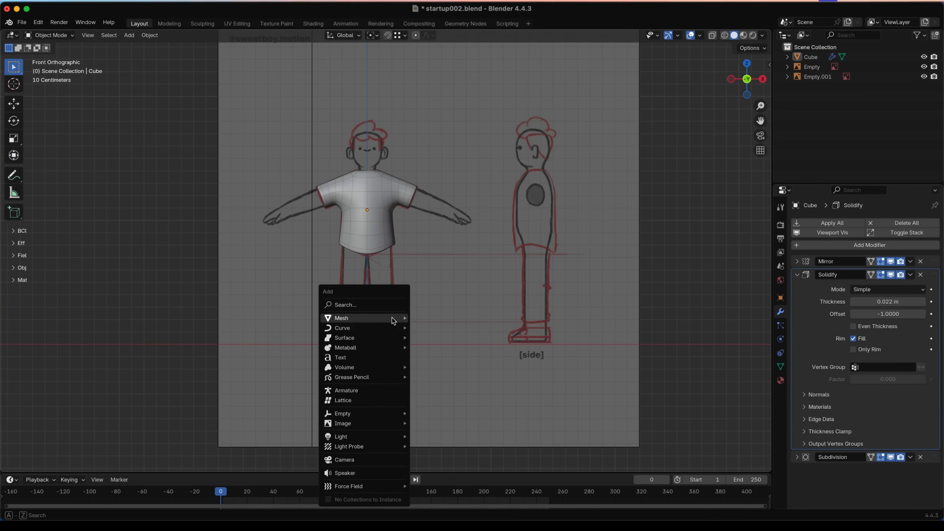
mouse_move(391, 319)
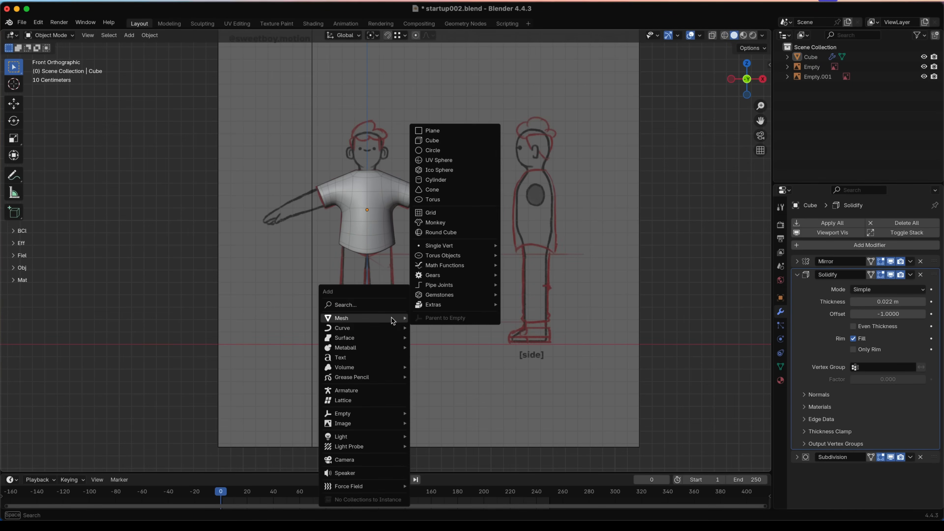
click(446, 151)
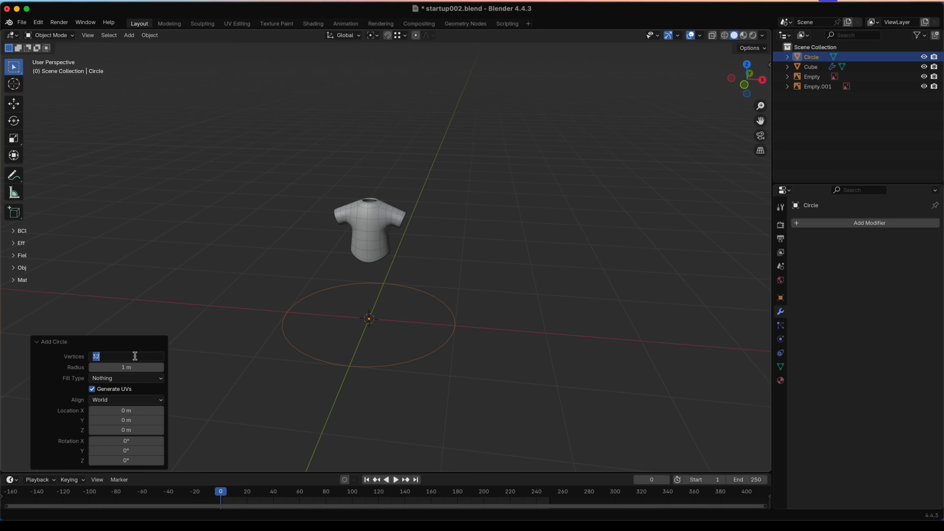
key(Return)
middle_drag(423, 352, 457, 378)
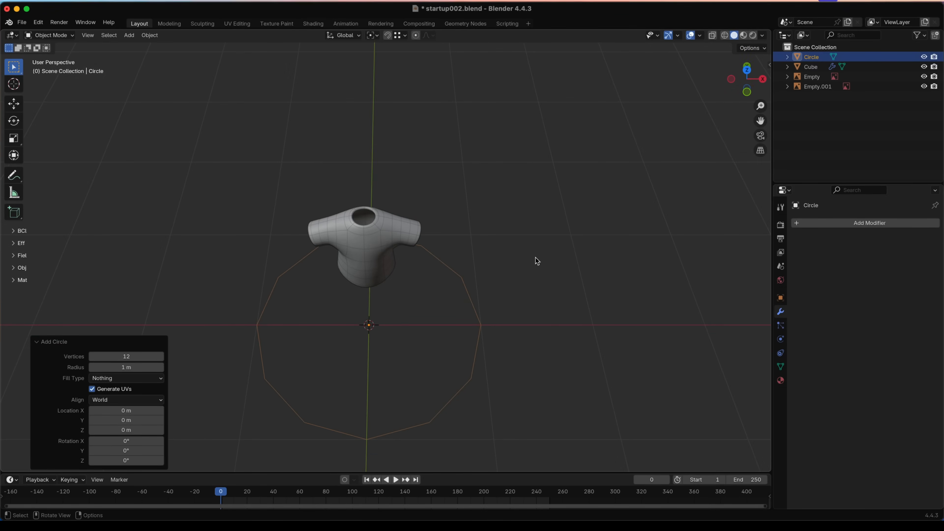
- Scale the circle's vertices down to about 0.11 and turn off proportional editing
key(Tab)
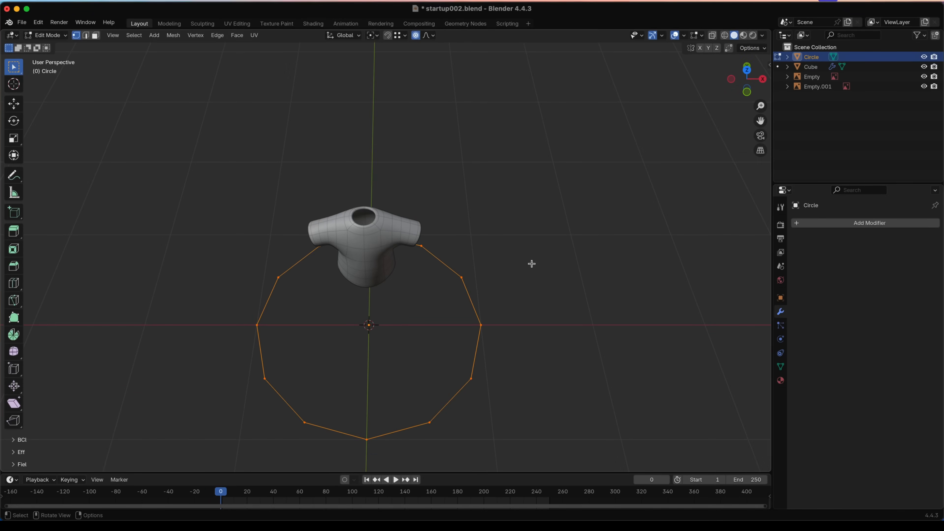
key(s)
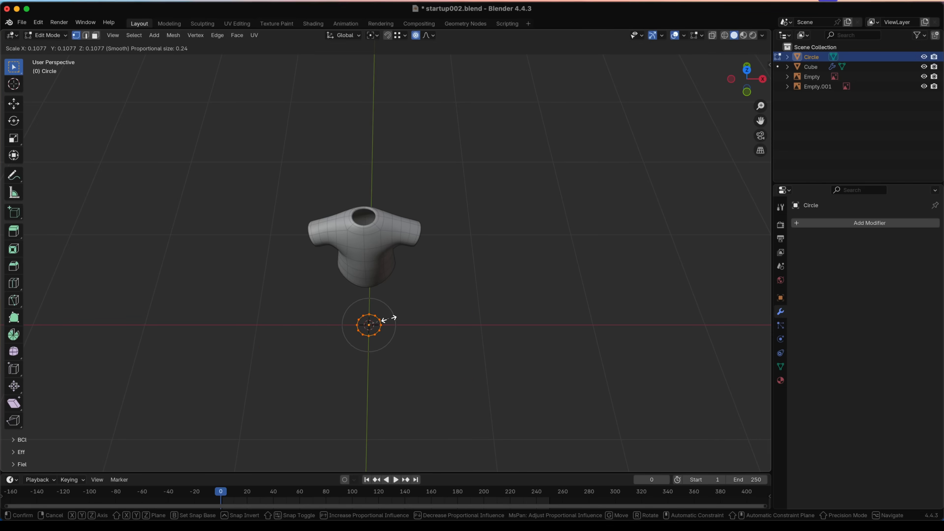
click(385, 320)
key(o)
- In the front view, move the circle about 0.112 m in X and 0.184 m in Z onto the sketched trouser cuff
middle_drag(380, 327, 381, 283)
key(Tab)
scroll(378, 355, up, 3)
key(g)
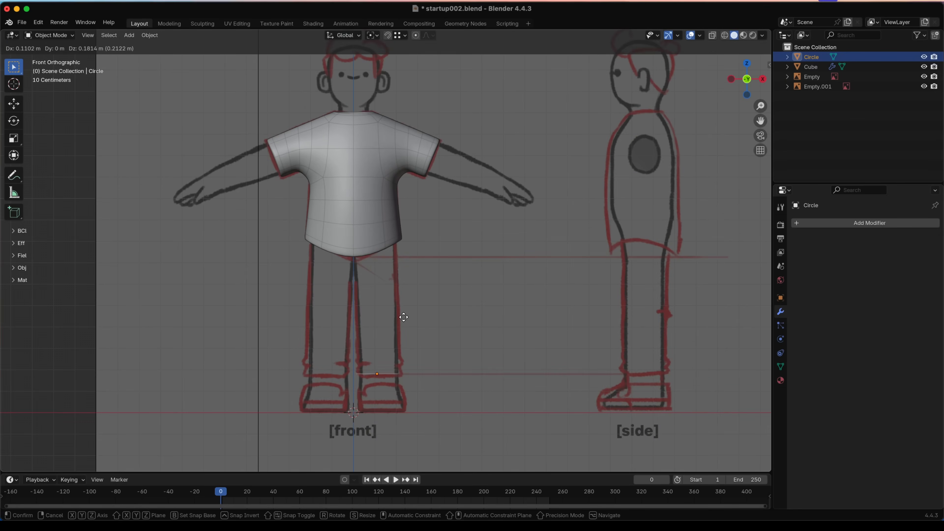
click(404, 316)
mouse_move(400, 360)
middle_down()
mouse_move(377, 381)
mouse_move(411, 372)
mouse_move(394, 369)
middle_up()
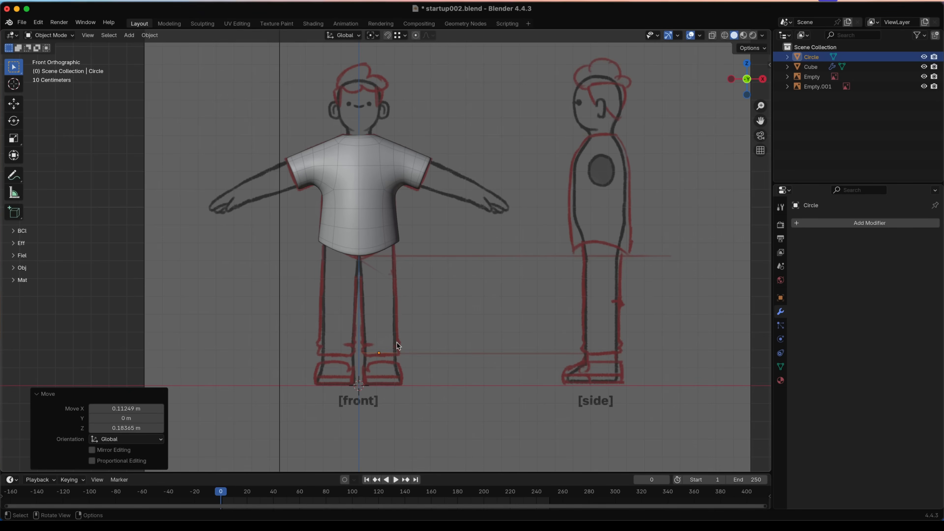
- Enlarge the circle's vertices by about 1.1 and shift the circle about 0.011 m in X and -0.01 m in Z
scroll(399, 349, up, 4)
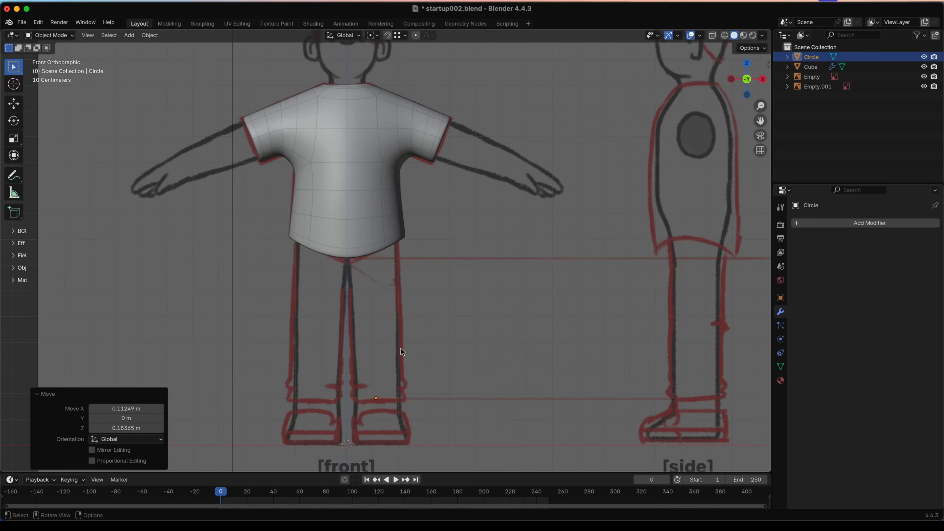
key(Tab)
key(s)
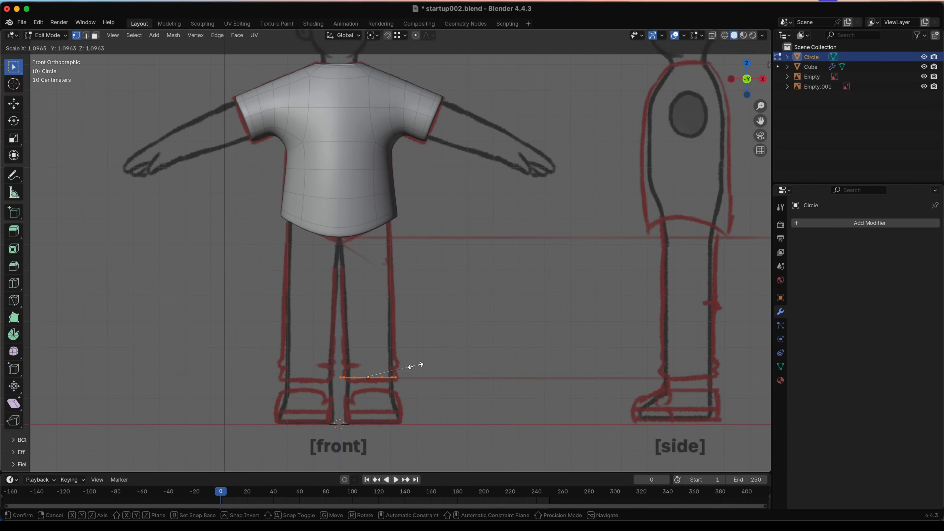
click(411, 366)
key(Tab)
key(g)
click(421, 369)
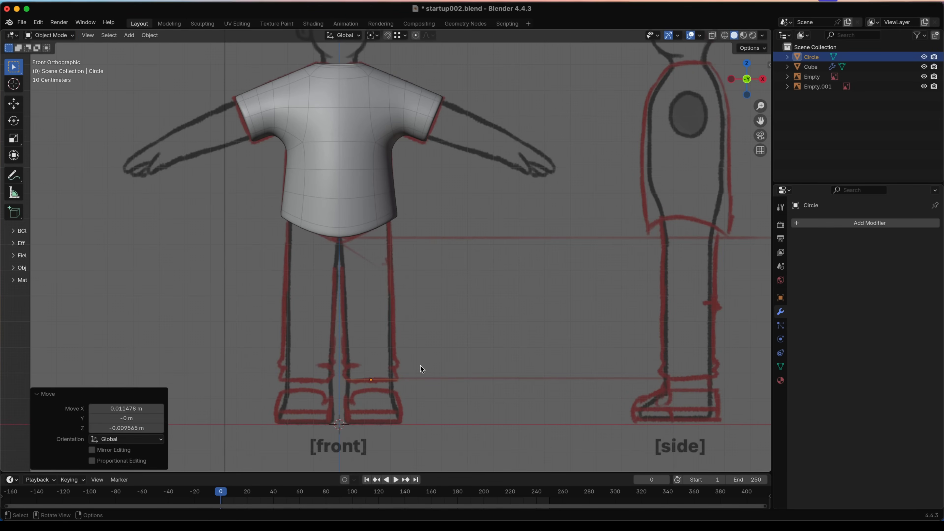
- Extrude the circle straight up along Z to form a trouser leg reaching inside the shirt
key(Tab)
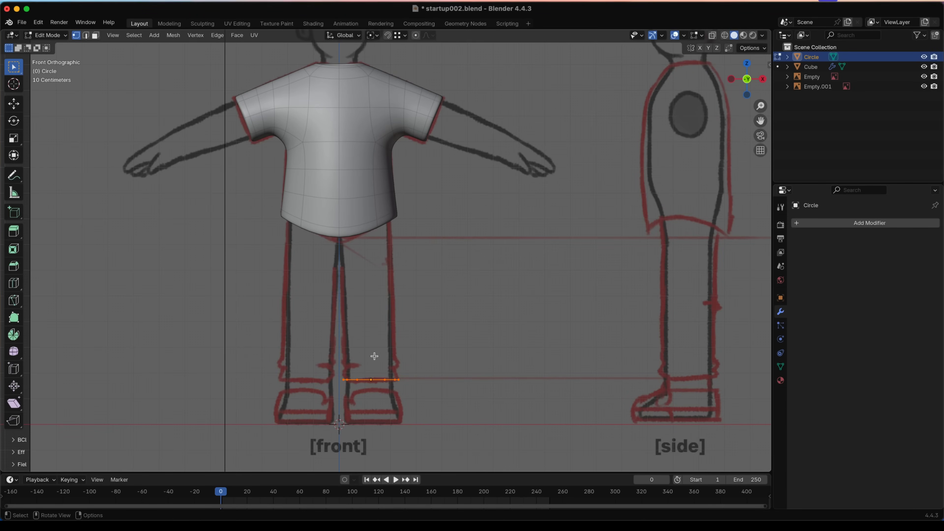
key(e)
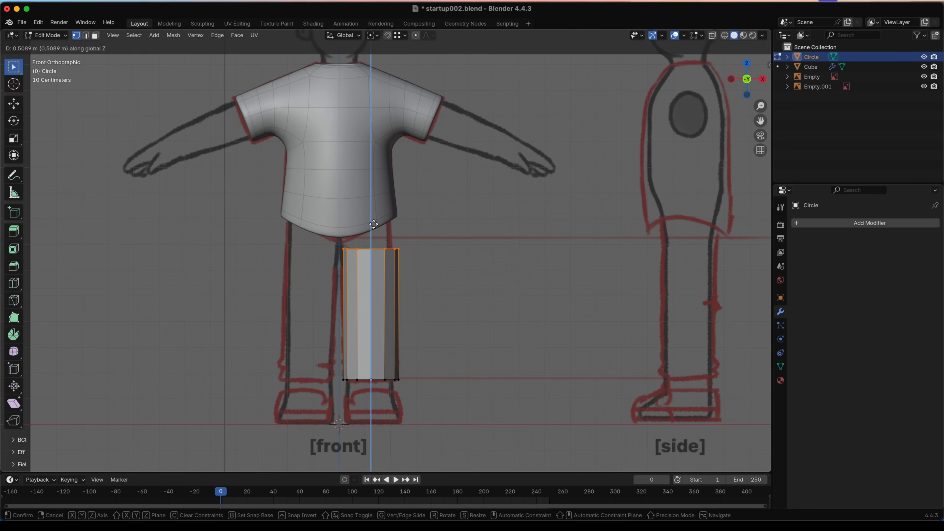
click(372, 170)
key(Tab)
- In the side view, move the trouser leg about 0.122 m along Y onto the sketched leg
middle_drag(418, 263, 320, 278)
key(KP_3)
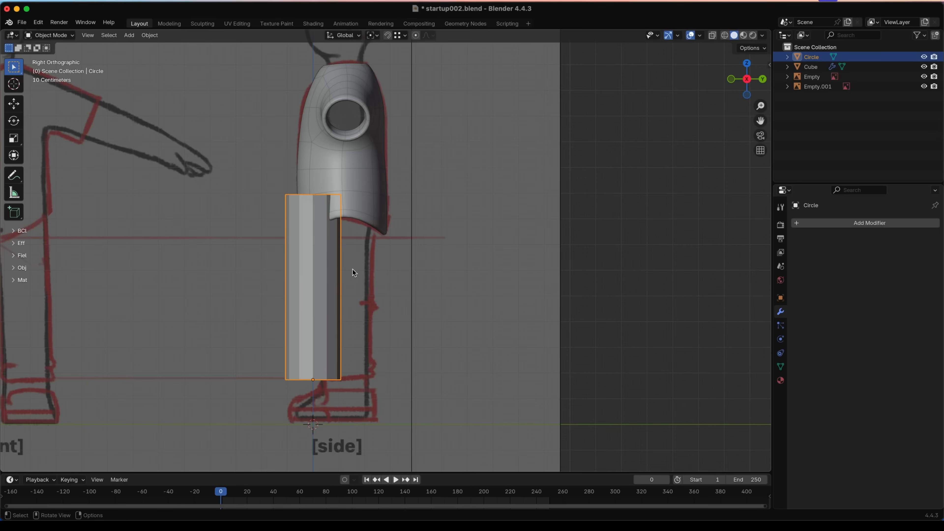
key(g)
key(y)
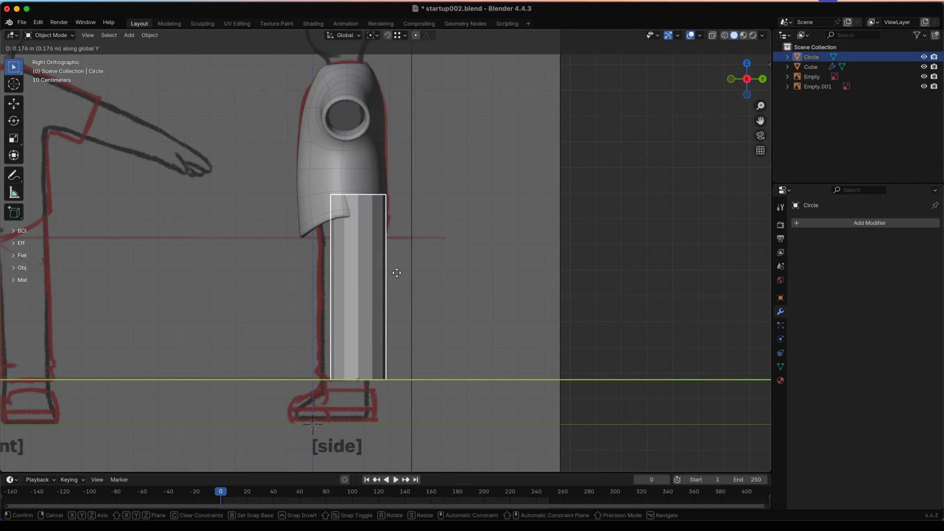
click(388, 271)
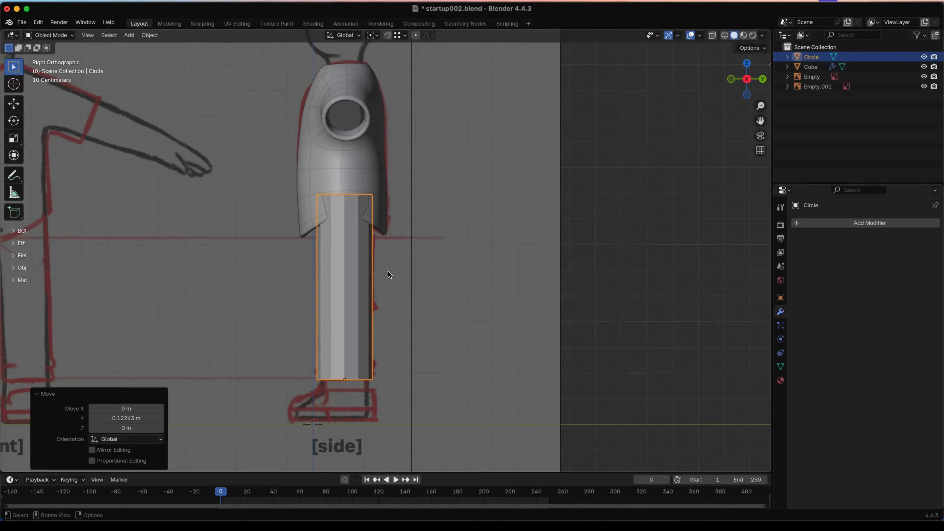
- Scale the whole trouser leg mesh narrower in X and Y, excluding Z, to match the front sketch
scroll(387, 270, down, 3)
middle_drag(392, 271, 408, 282)
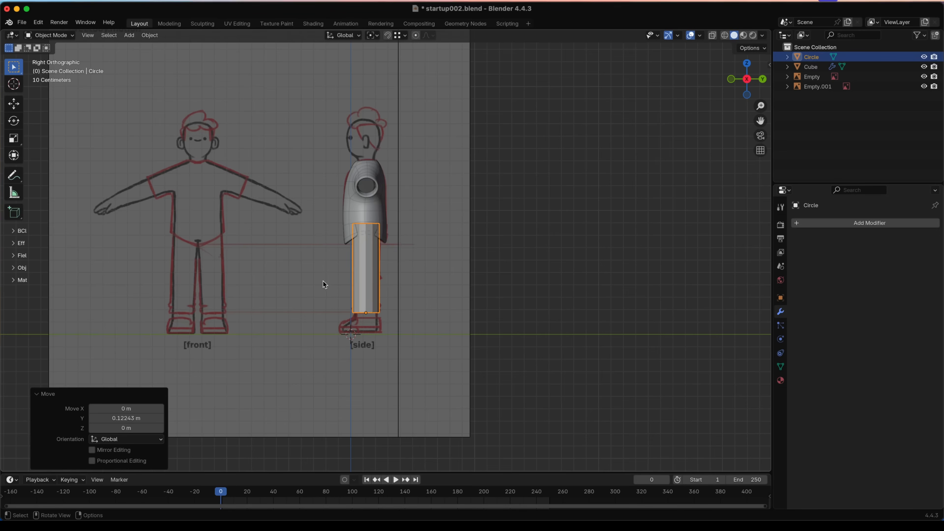
middle_drag(272, 275, 398, 268)
scroll(398, 268, up, 4)
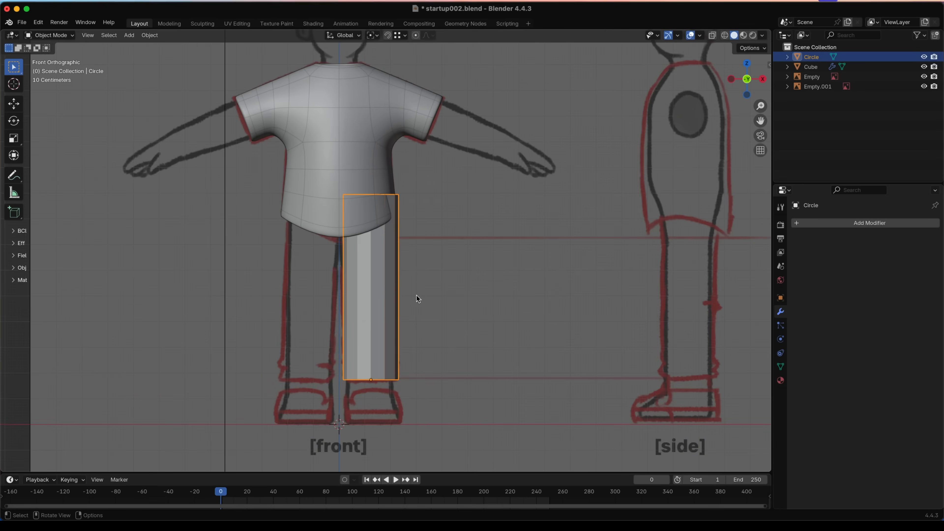
key(Tab)
key(a)
key(s)
key(shift+z)
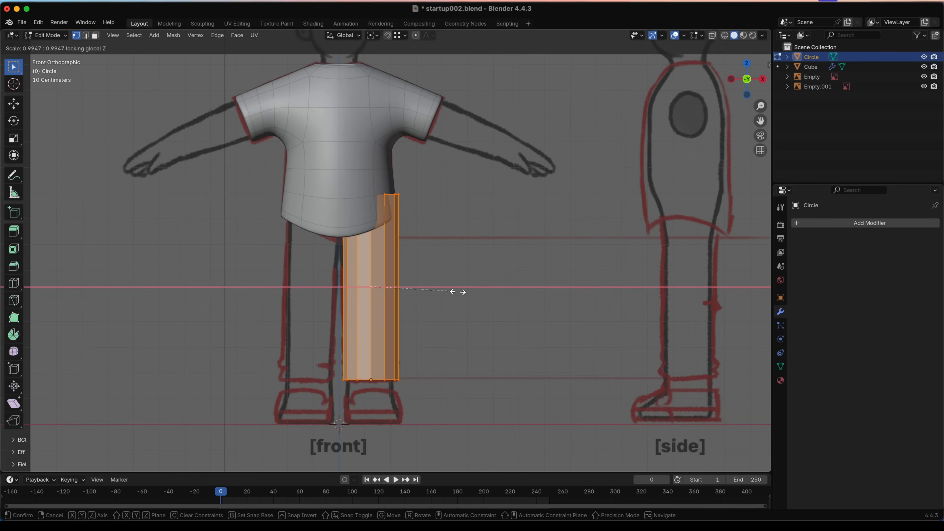
click(444, 291)
key(Tab)
key(Tab)
key(Tab)
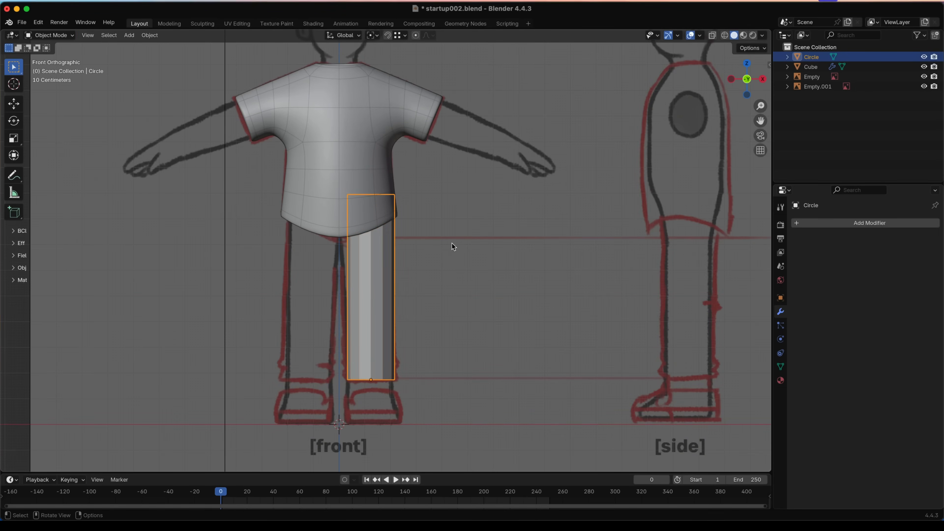
- Rotate the trouser leg about -1.53° in the front view and widen its mesh slightly along its local X axis
key(r)
click(451, 238)
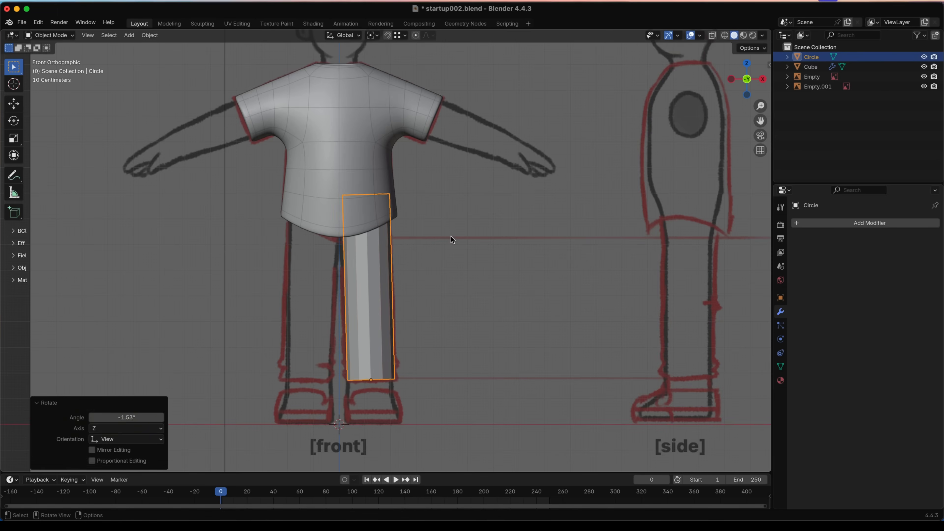
key(Tab)
key(s)
key(x)
key(x)
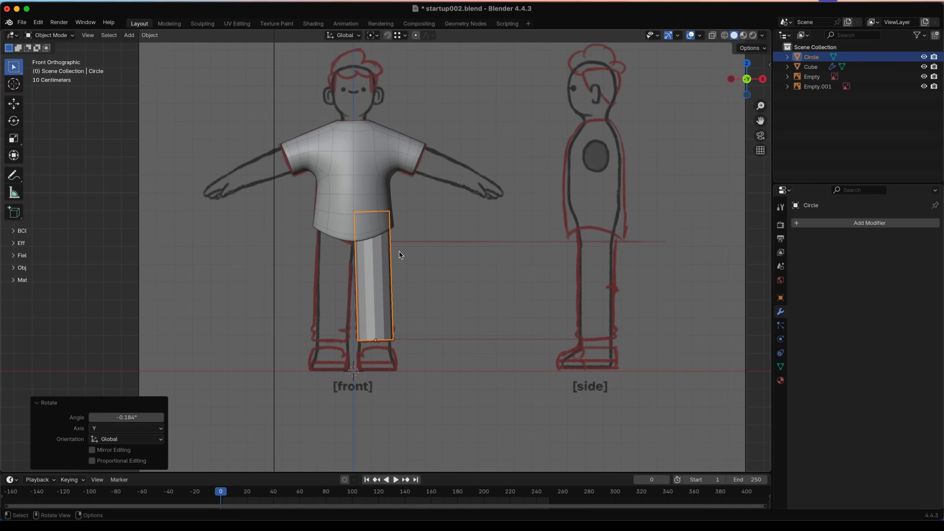
- Nudge the trouser leg sideways to line up with the sketched leg in the front view
scroll(401, 255, up, 1)
key(Tab)
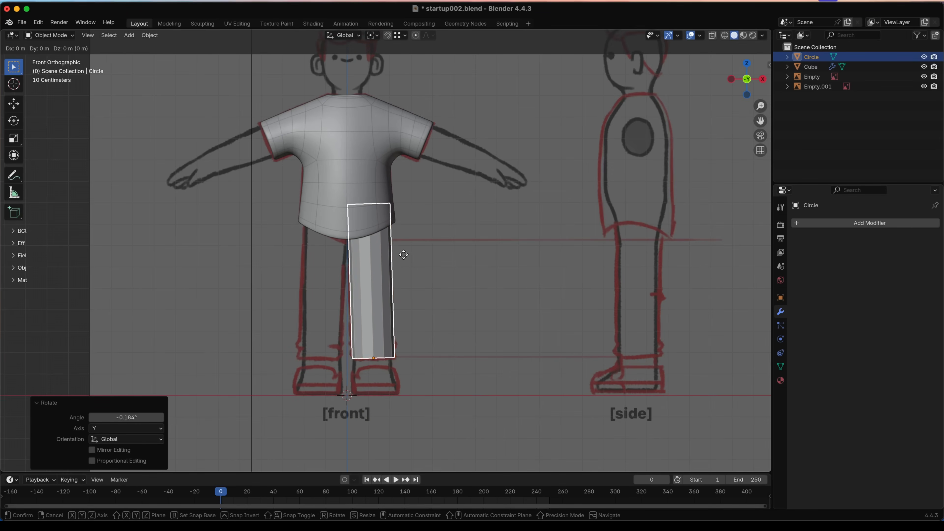
mouse_move(417, 264)
middle_down()
mouse_move(309, 258)
mouse_move(312, 401)
mouse_move(407, 258)
mouse_move(413, 264)
middle_up()
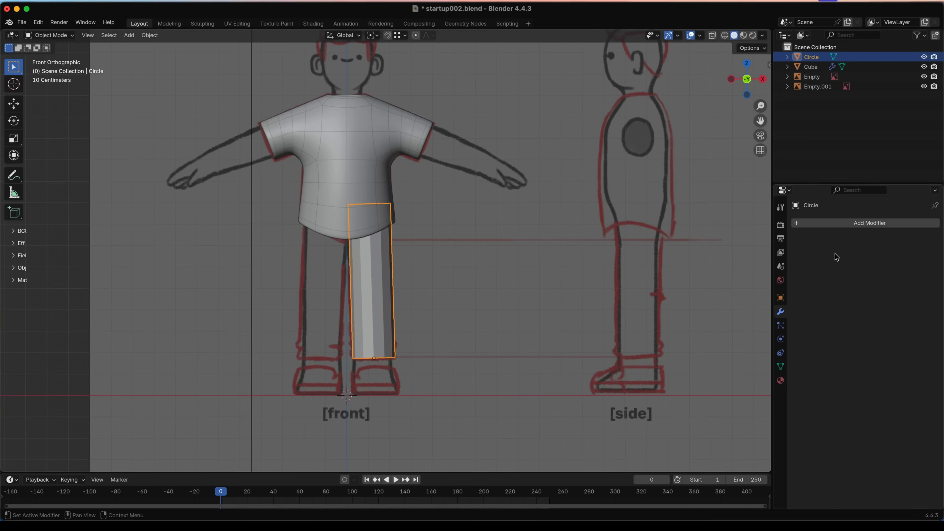
- Build an X mirror and subdivision modifier stack on the trouser leg, using the shirt as the mirror object
key(n)
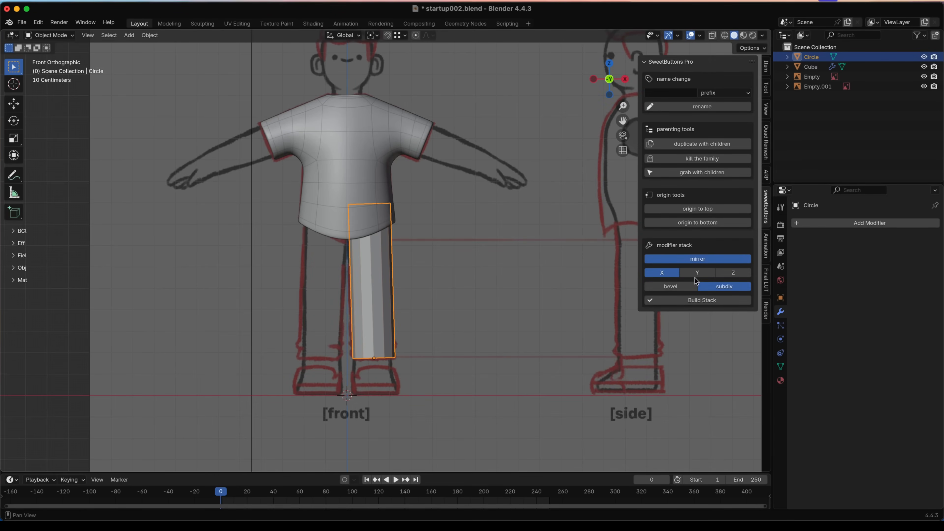
click(711, 300)
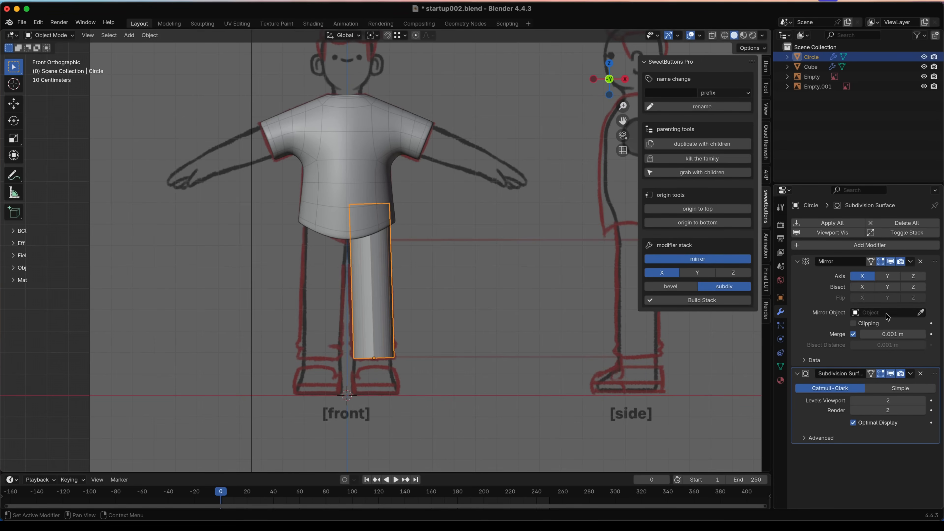
click(921, 312)
click(372, 142)
middle_drag(372, 142, 376, 220)
click(376, 219)
scroll(389, 242, up, 3)
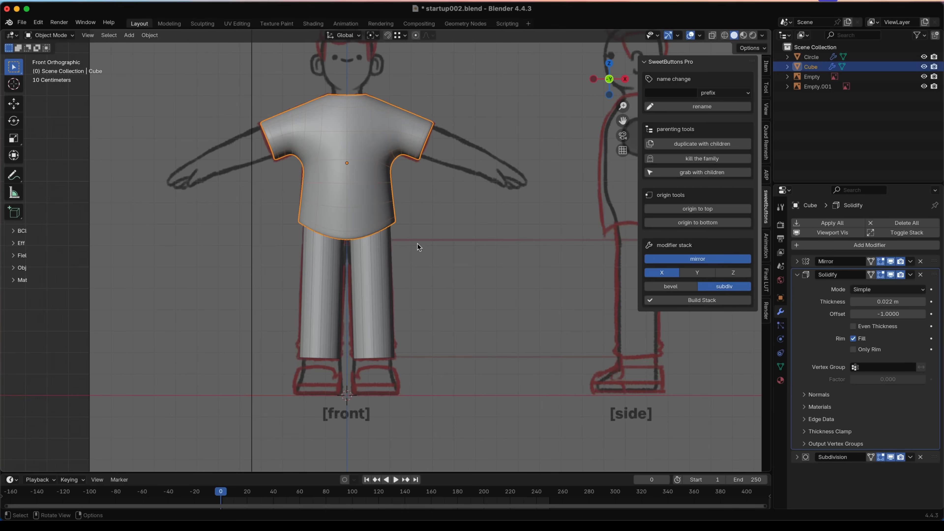
- Rotate the trouser legs slightly inward at the waist in the front view and shade them smooth
click(392, 278)
click(365, 171)
scroll(369, 214, down, 2)
click(349, 256)
scroll(386, 256, up, 3)
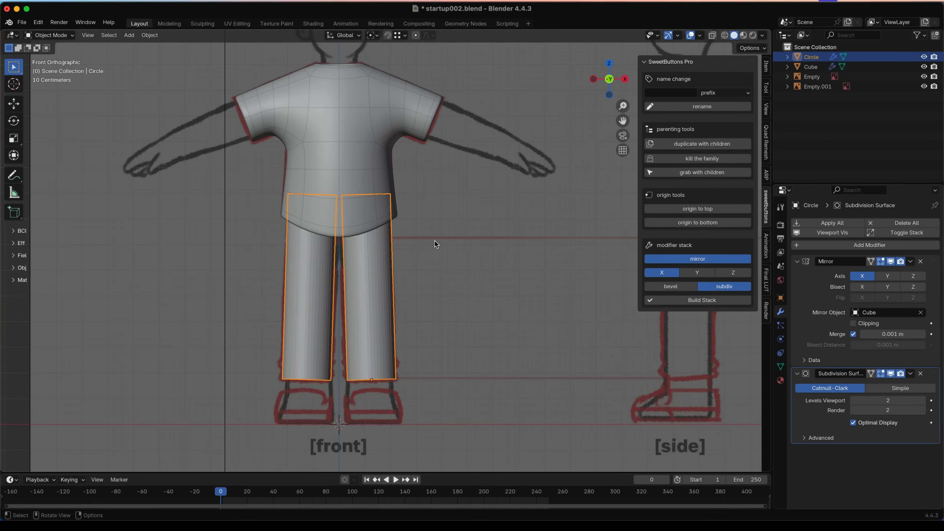
key(r)
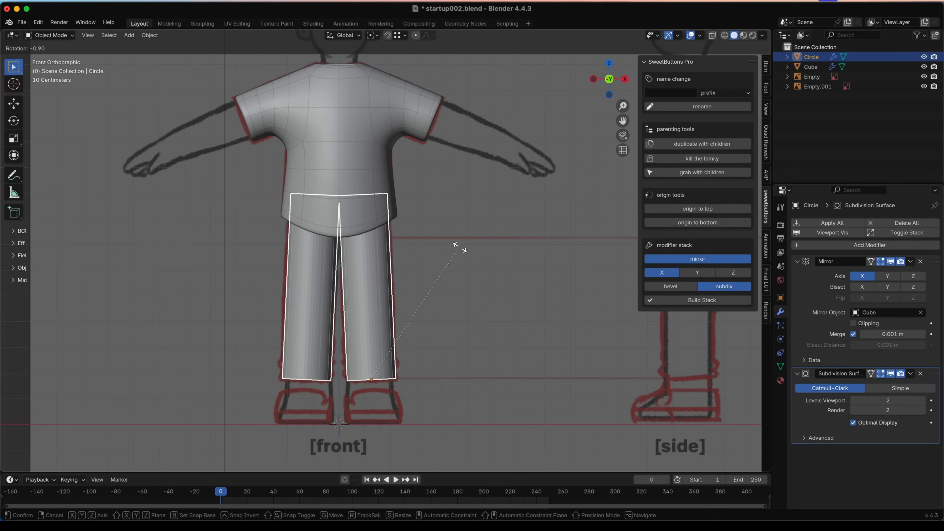
shift+click(477, 255)
key(r)
shift+click(472, 241)
right_click(432, 243)
click(431, 245)
scroll(437, 265, down, 1)
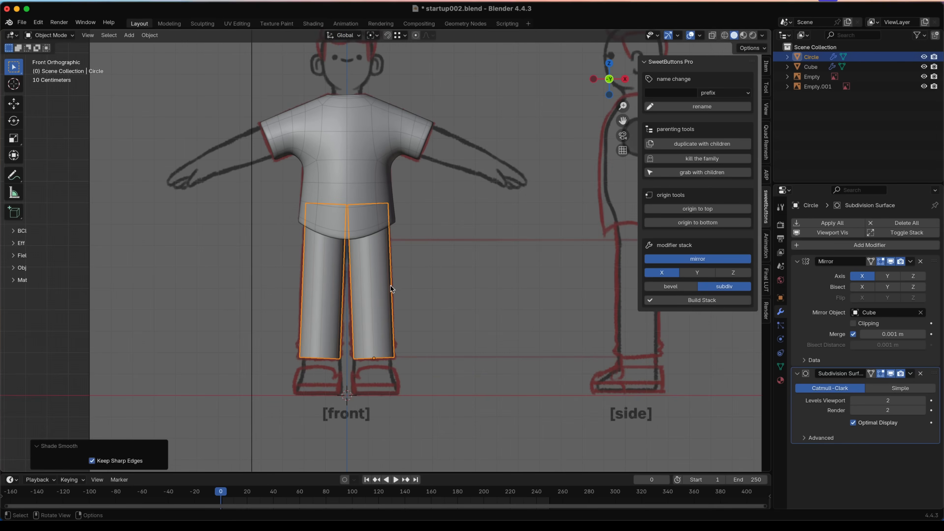
scroll(394, 294, up, 3)
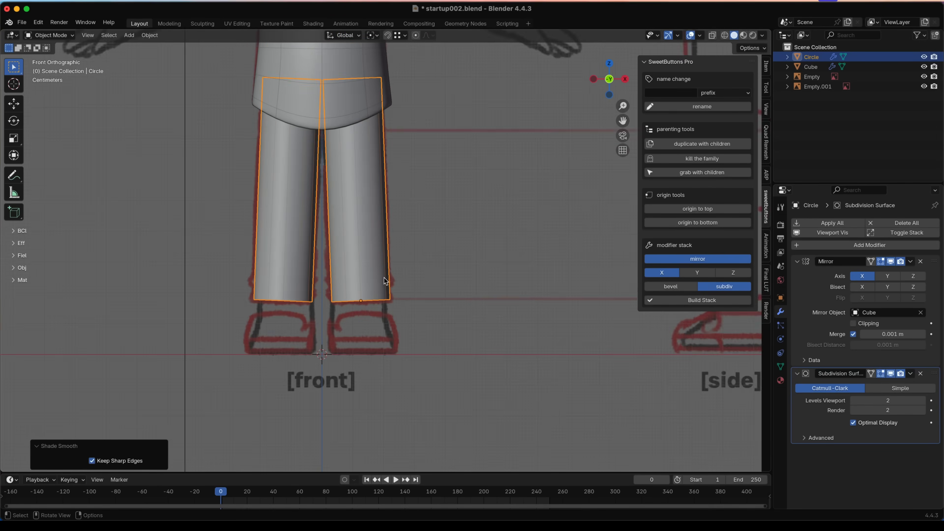
- Duplicate the trouser legs, move the copy about 0.144 m down along local Z, and hide it
scroll(384, 278, down, 1)
key(shift+d)
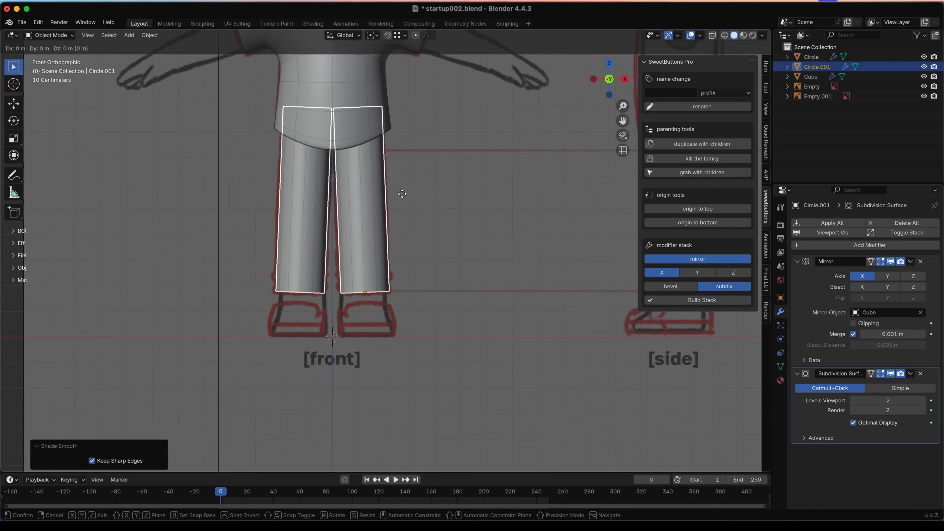
key(z)
key(z)
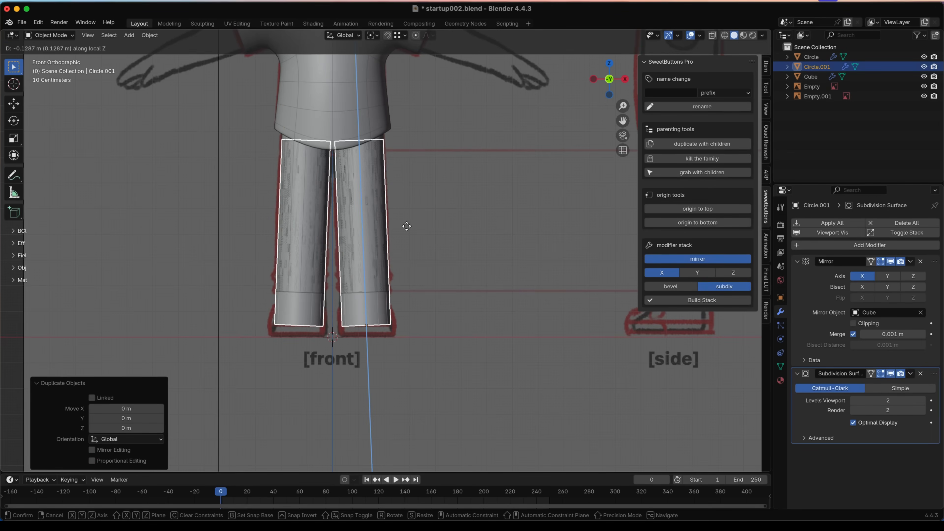
click(411, 230)
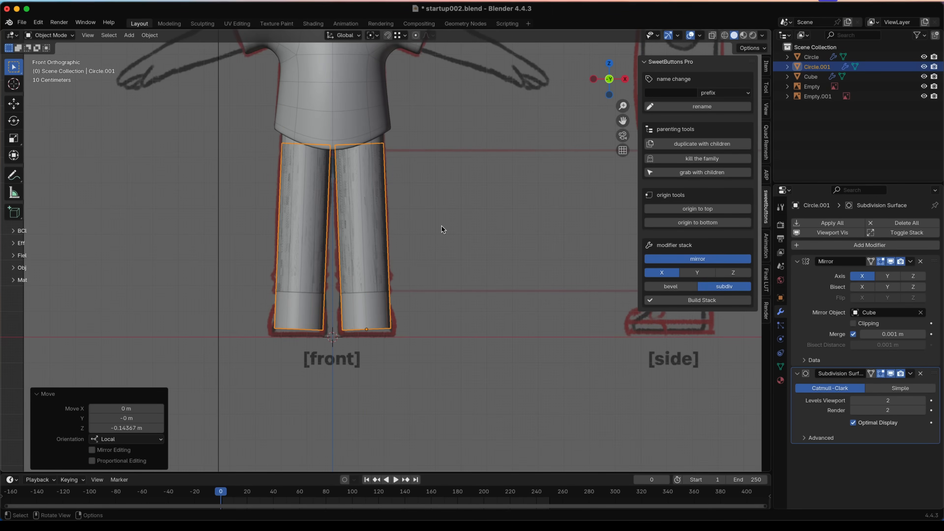
key(h)
- Add a loop cut around the original trouser leg at knee height, slid to a factor of about 0.058
click(365, 229)
scroll(372, 218, up, 1)
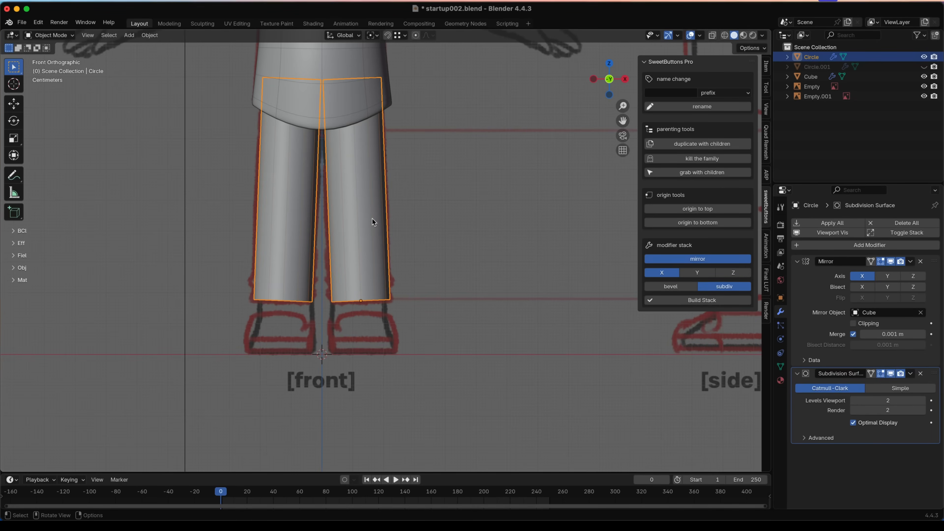
key(Tab)
scroll(368, 194, down, 1)
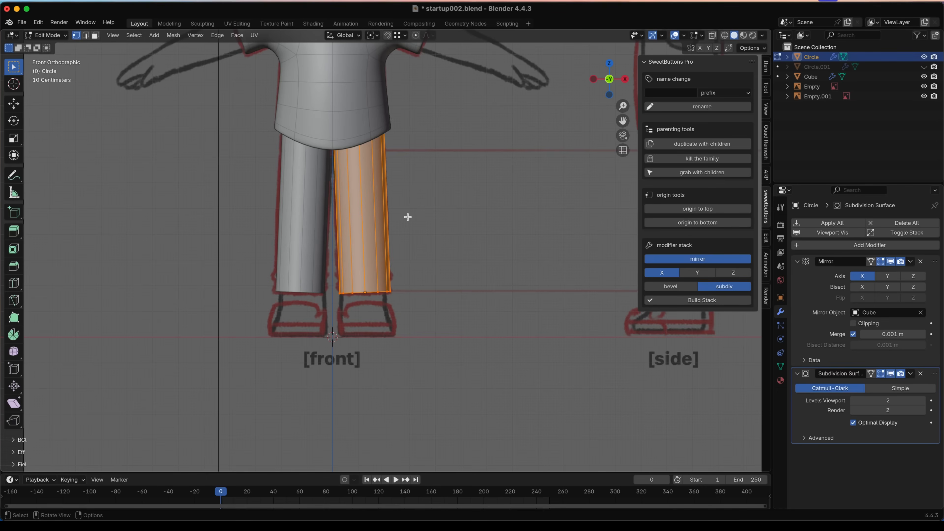
key(ctrl+r)
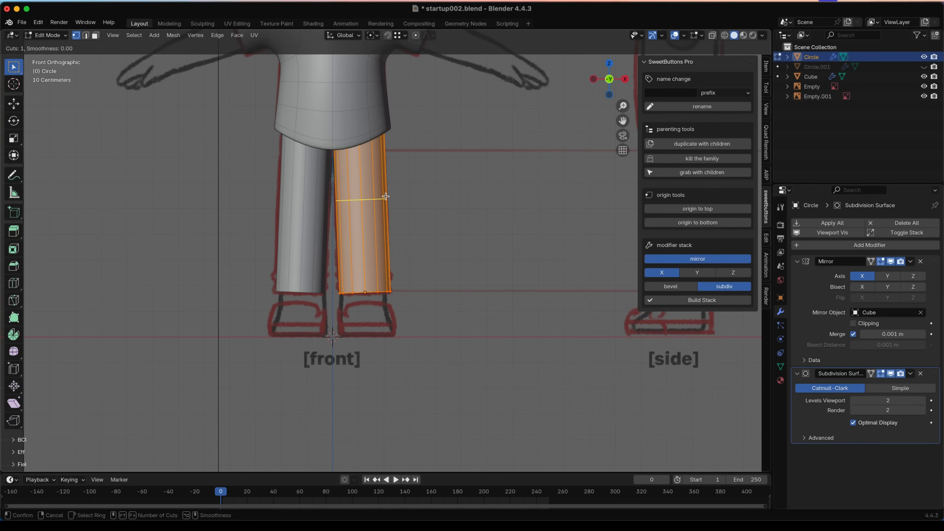
click(385, 193)
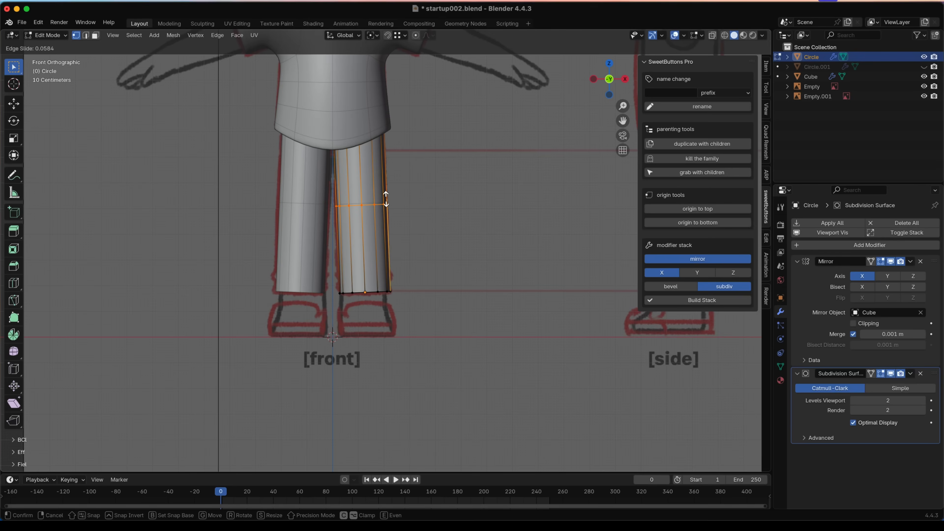
click(385, 199)
scroll(384, 200, down, 3)
mouse_move(384, 200)
middle_down()
mouse_move(322, 205)
mouse_move(369, 198)
middle_up()
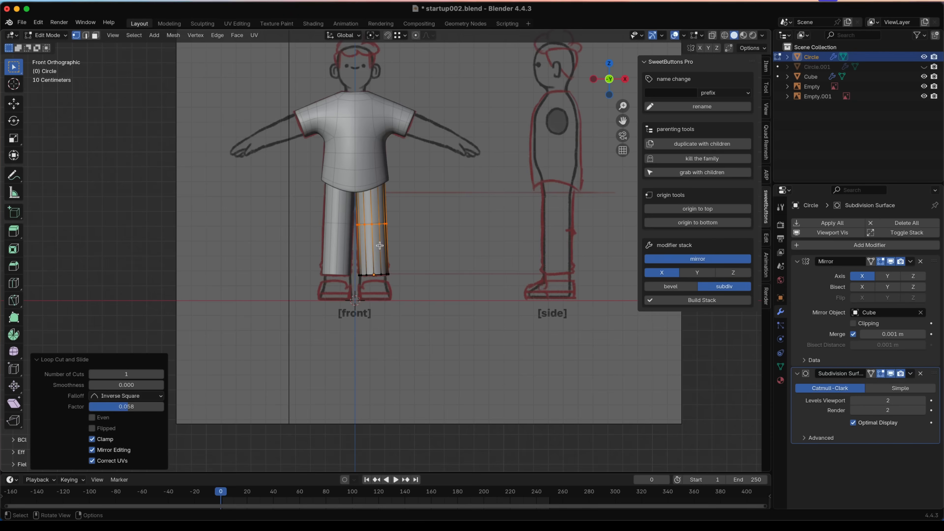
- Add a second loop around the trouser leg just above the ankle, slid to a factor of about 0.361
scroll(385, 253, up, 3)
key(g)
key(g)
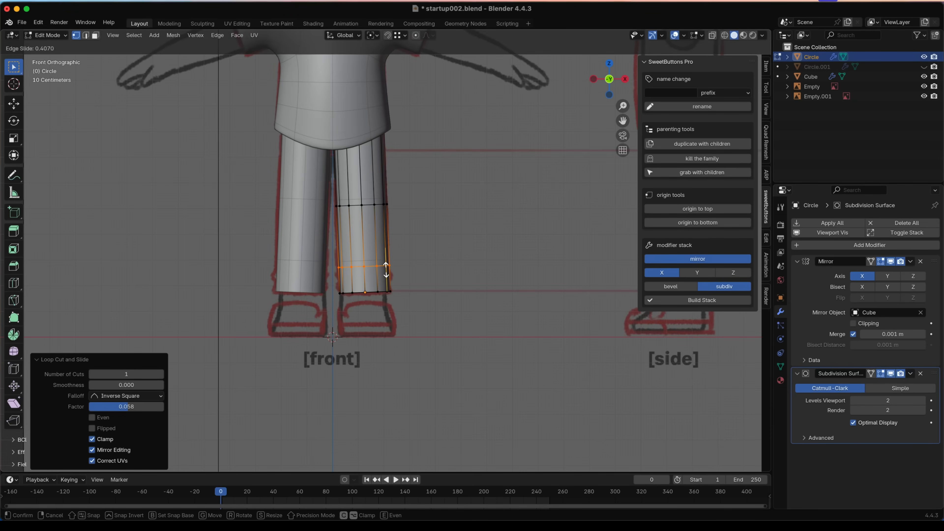
click(371, 268)
scroll(348, 274, up, 1)
scroll(347, 273, up, 1)
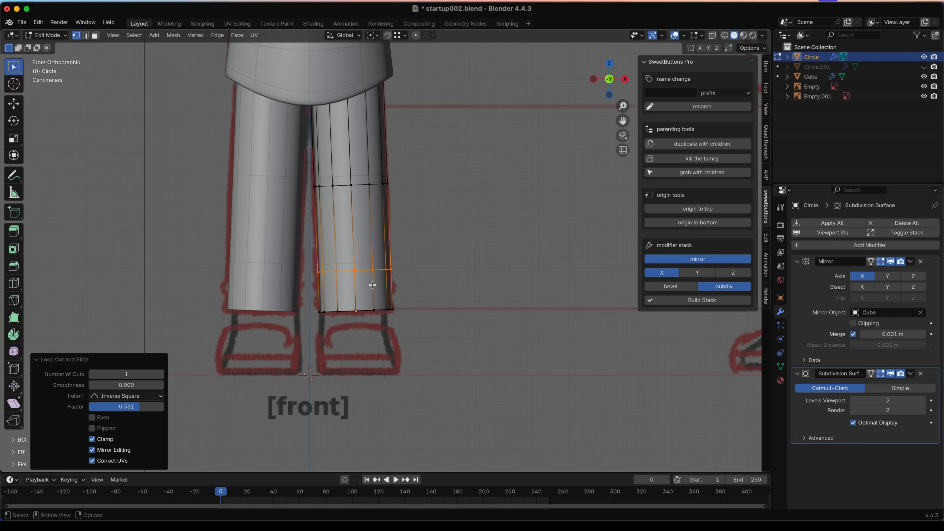
- Add two evenly spaced loop cuts between the ankle loop and the hem, plus one centred between them
key(ctrl+r)
scroll(374, 285, up, 1)
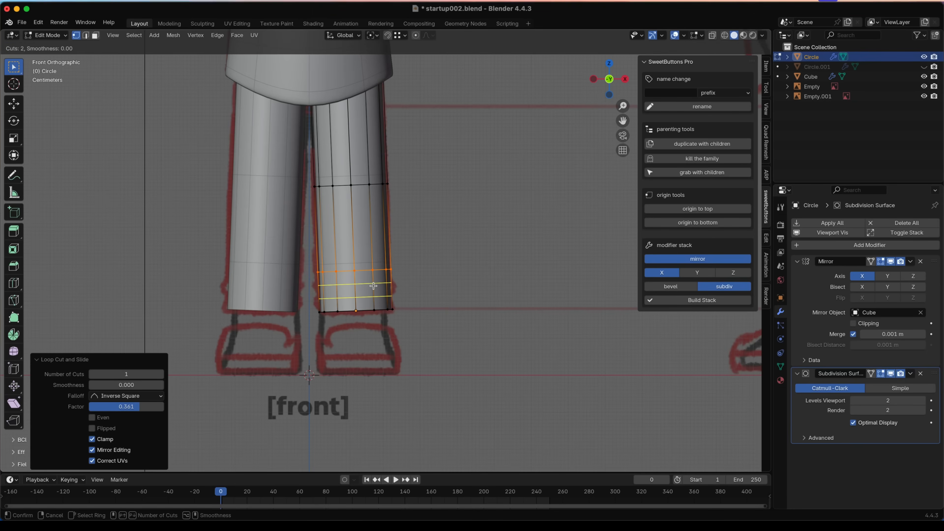
click(373, 286)
right_click(373, 285)
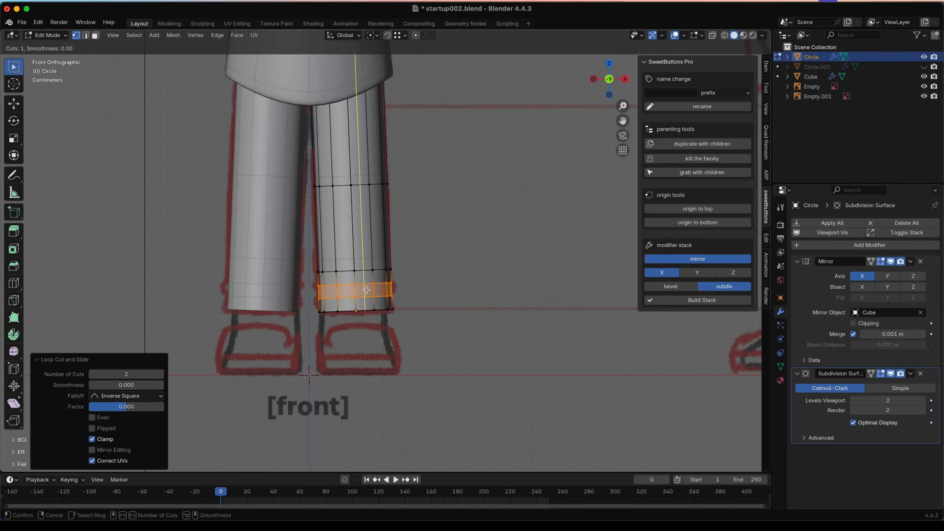
alt+click(367, 289)
- Scale the loops directly above and below the cuff's centre loop by about 1.185, excluding local Z
alt+click(366, 296)
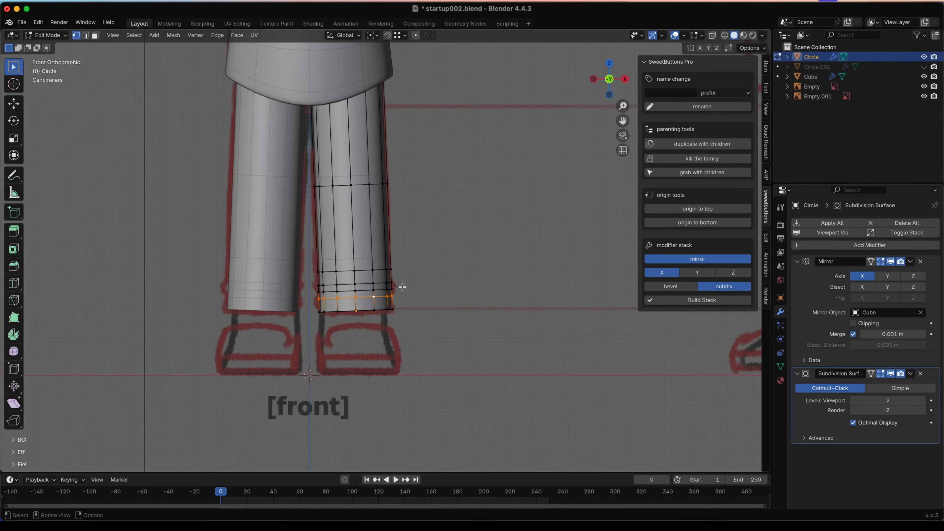
alt+shift+click(386, 283)
key(s)
key(shift+z)
key(shift+z)
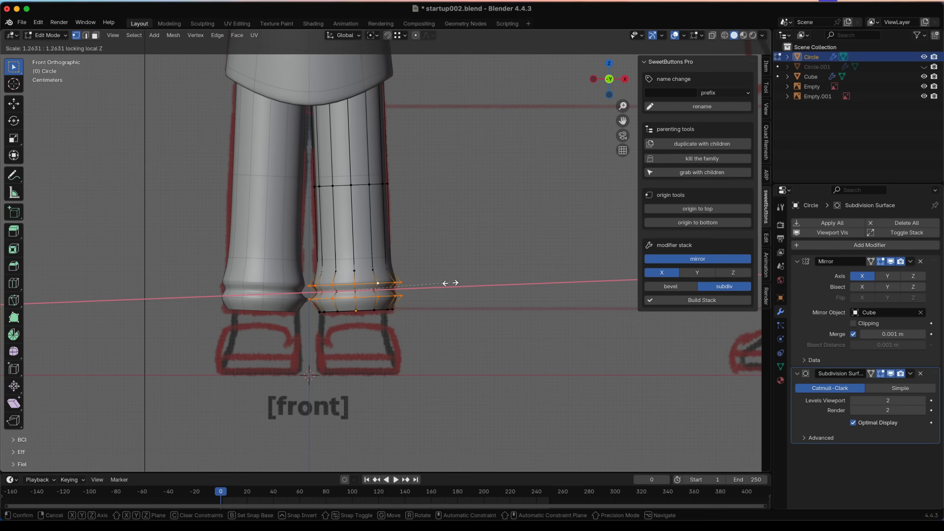
click(444, 283)
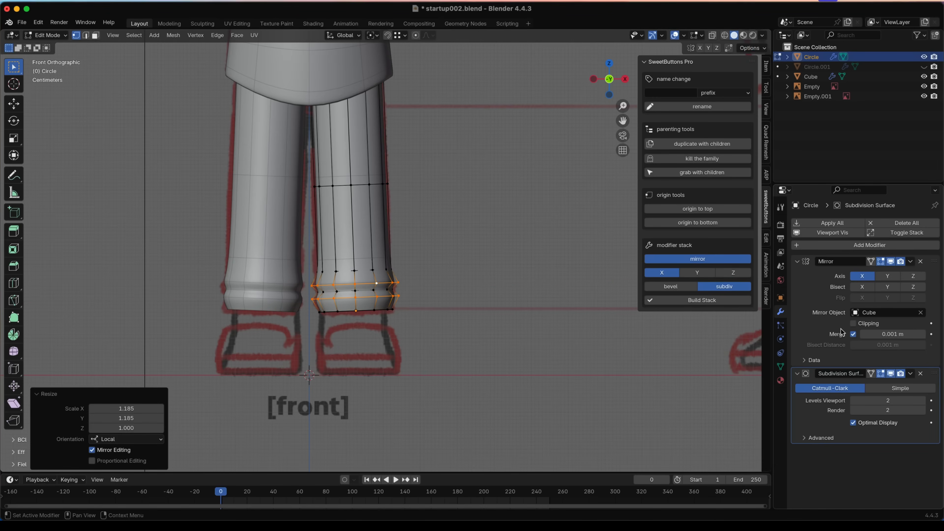
- Turn off merging in the Mirror modifier and scale the two cuff loops by about 1.038, excluding local Z
click(853, 335)
key(s)
key(shift+z)
key(shift+z)
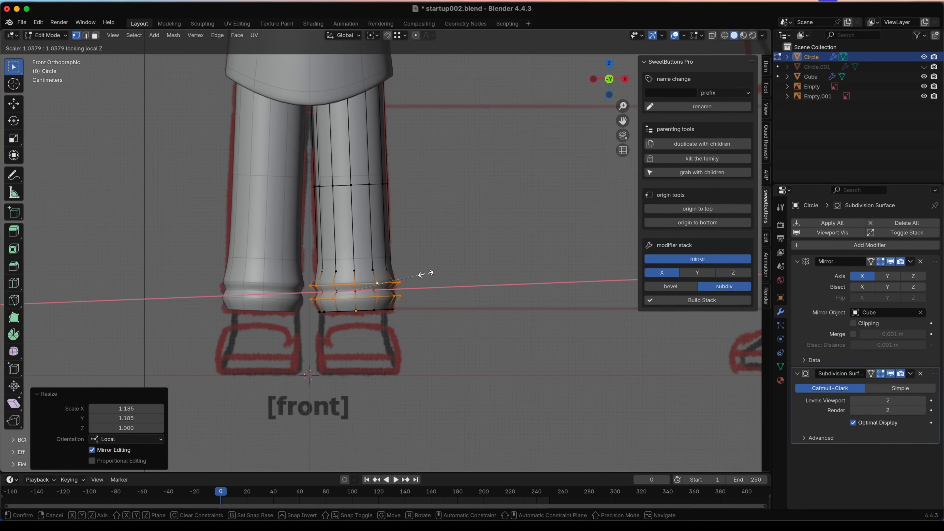
click(426, 274)
- Add a supporting loop cut close above the cuff of the trouser leg, slid to a factor of about 0.864
middle_drag(425, 274, 407, 278)
key(ctrl+r)
click(395, 206)
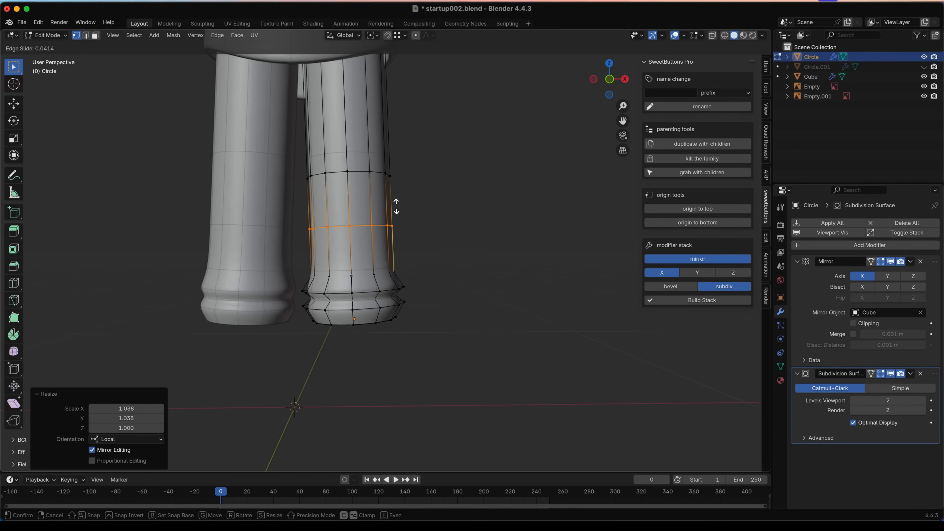
click(400, 249)
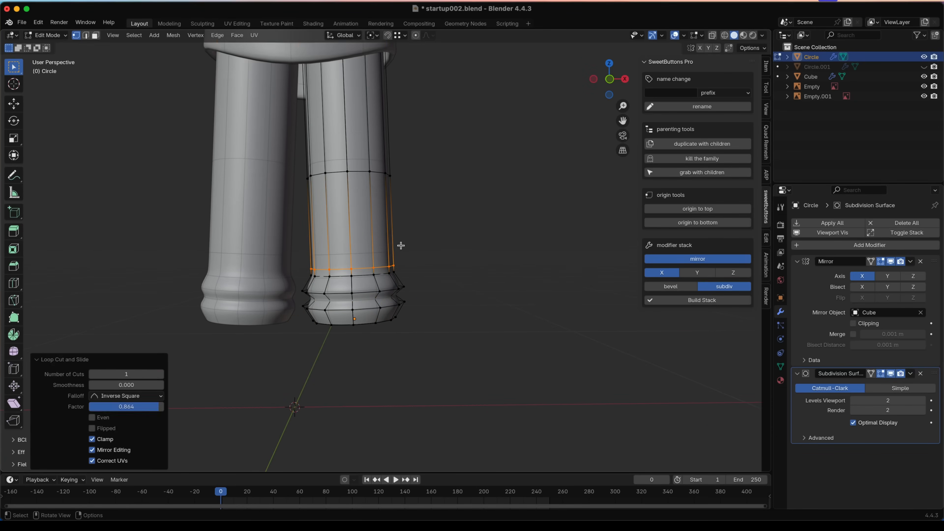
key(Tab)
scroll(399, 253, down, 3)
middle_drag(400, 259, 269, 274)
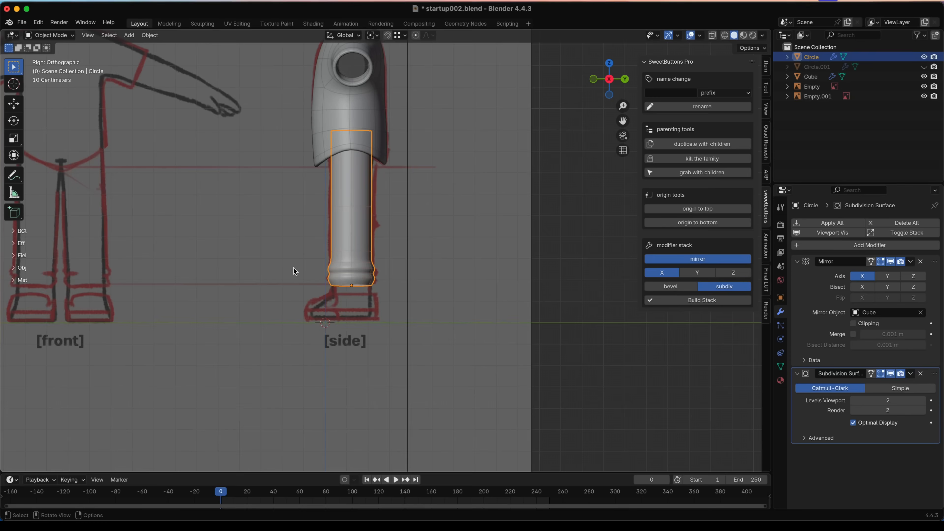
- Bevel the knee edge loop of the trouser leg about 0.0494 m wide with 4 segments
scroll(333, 213, up, 3)
key(Tab)
middle_drag(333, 214, 385, 190)
key(2)
alt+click(373, 235)
middle_drag(374, 235, 347, 242)
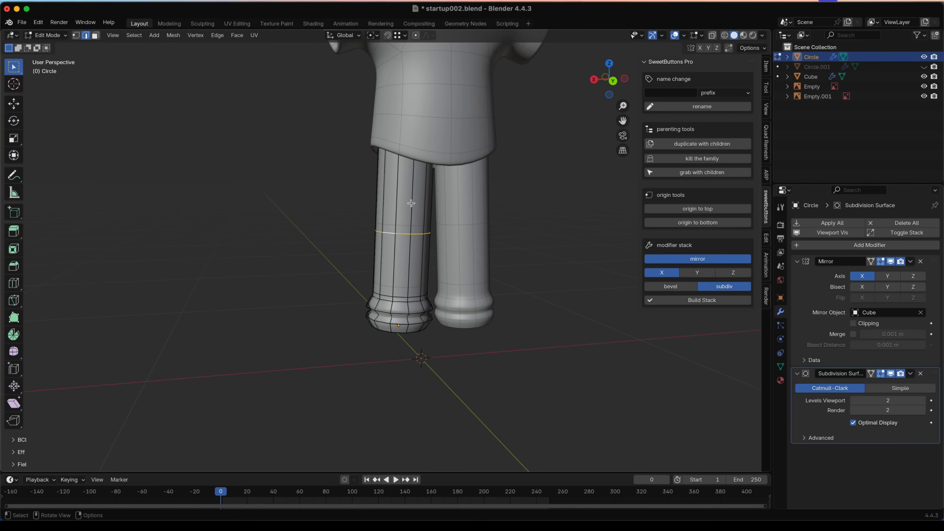
key(ctrl+b)
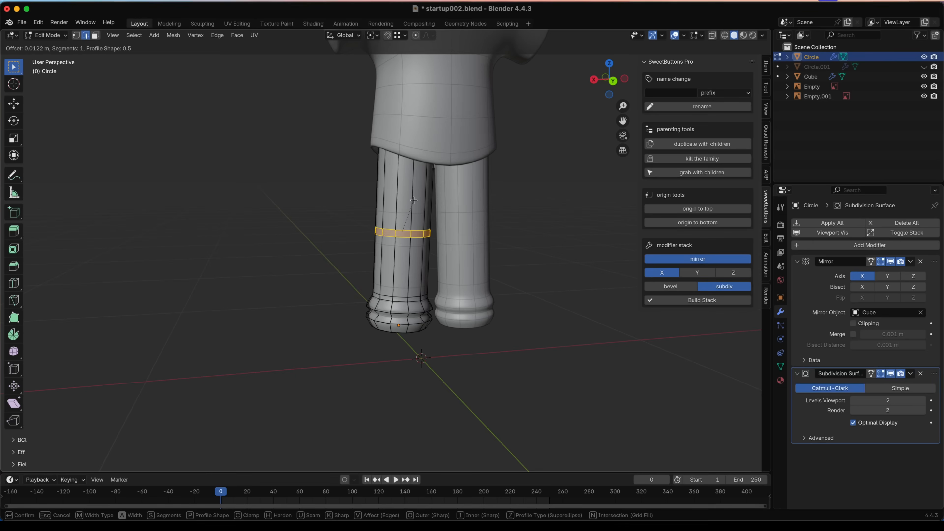
scroll(417, 197, up, 2)
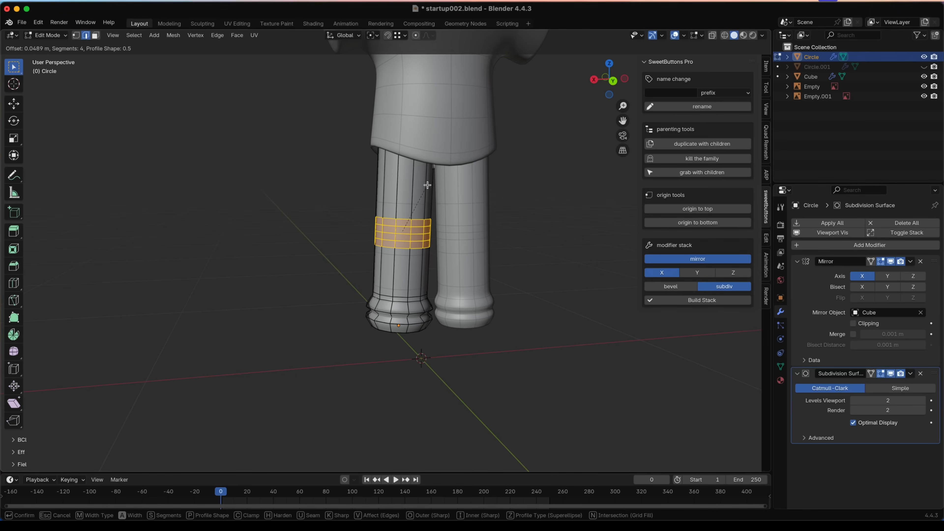
click(405, 222)
- Select the rear edges of the second and fourth knee loops and move them about 0.0255 m backward along Y
key(ctrl+KP_1)
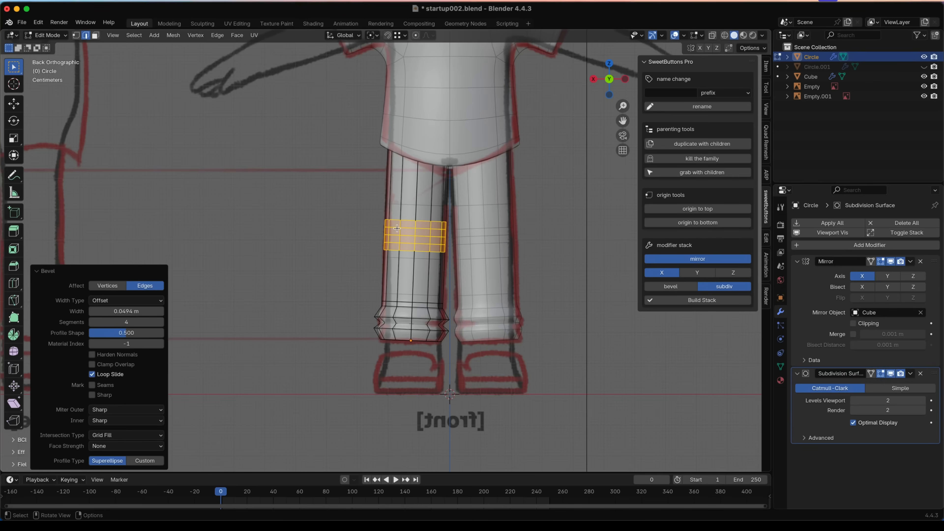
click(396, 227)
ctrl+click(436, 229)
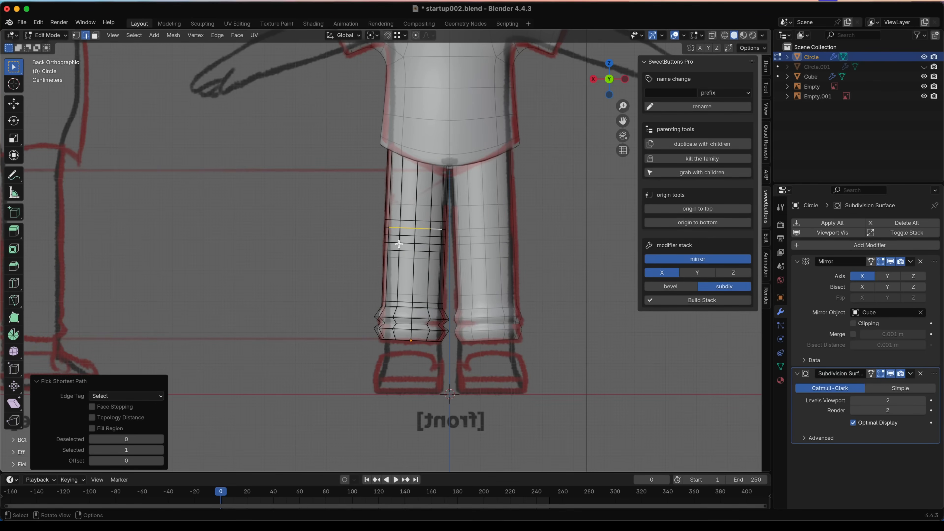
shift+click(392, 242)
ctrl+click(435, 243)
middle_drag(373, 241, 482, 239)
key(KP_3)
key(g)
key(y)
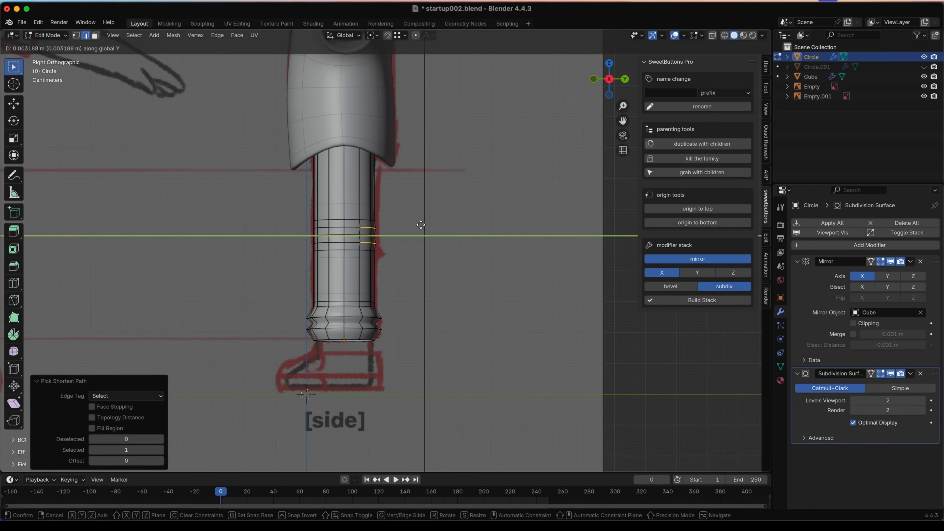
click(428, 222)
middle_drag(480, 223, 339, 259)
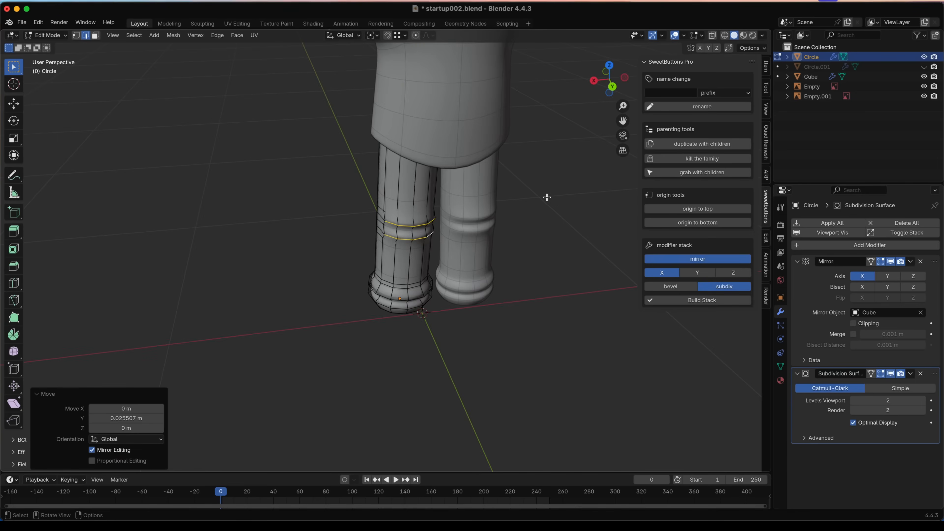
key(shift+r)
- Examine the knee and cuff folds of the trousers outside mesh editing with the viewport overlays hidden
key(Tab)
scroll(495, 214, down, 4)
middle_drag(407, 228, 380, 215)
key(shift+alt+z)
scroll(423, 238, up, 3)
key(Tab)
scroll(453, 240, up, 1)
- Select the bevelled knee loops of the trouser leg and move them about 0.0374 m up along the local Z axis
mouse_move(454, 240)
middle_down()
mouse_move(387, 248)
mouse_move(398, 240)
mouse_move(355, 232)
middle_up()
key(shift+alt+z)
key(shift+z)
key(1)
drag(329, 219, 470, 267)
key(shift+z)
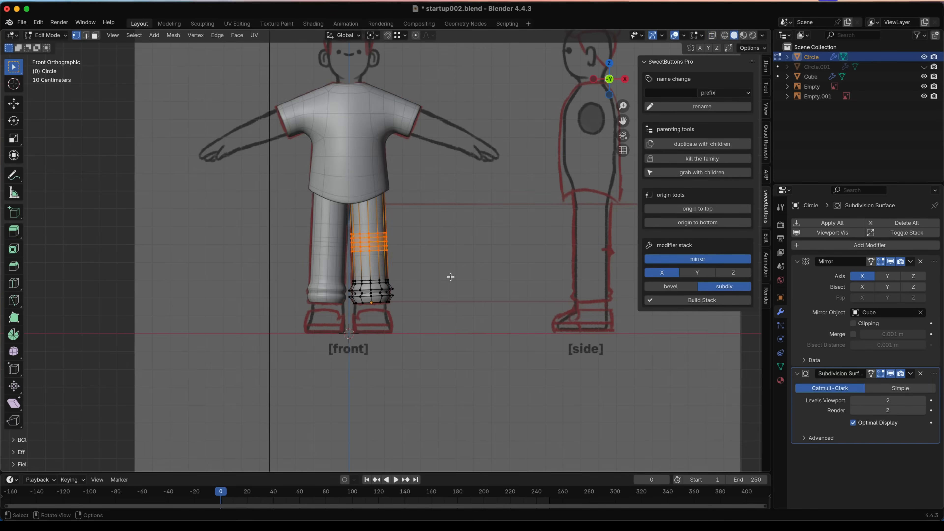
middle_drag(477, 284, 381, 285)
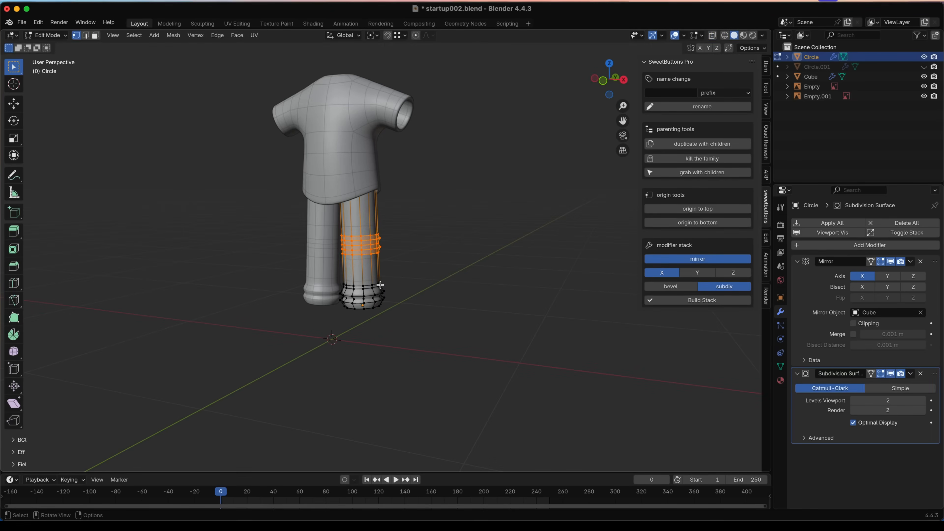
scroll(376, 259, up, 2)
middle_drag(375, 260, 414, 257)
key(Tab)
key(Tab)
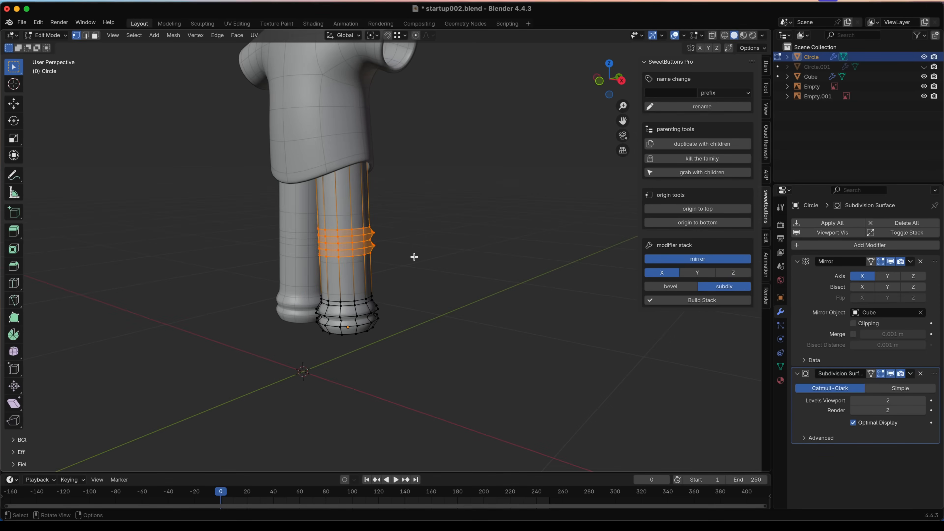
key(g)
key(z)
key(z)
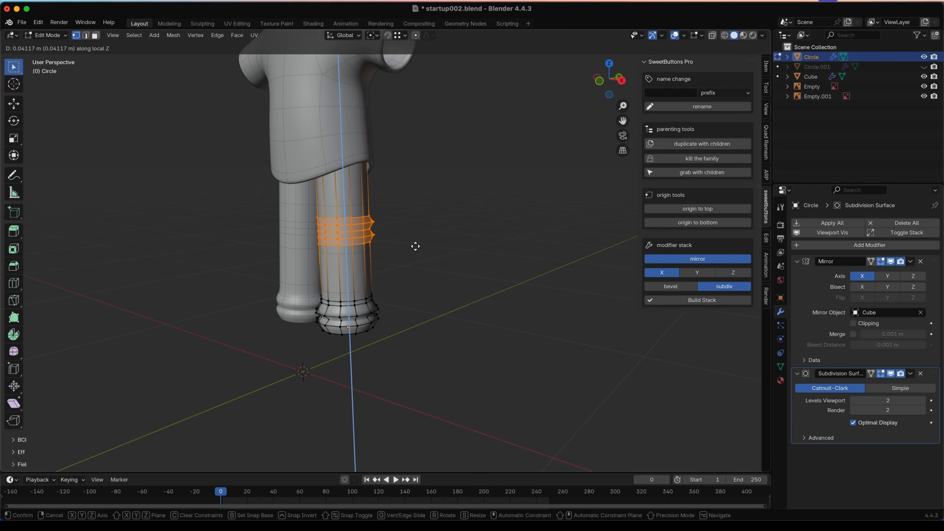
click(416, 247)
- Fine-tune the height of the knee loops along the leg in the front view and finish editing the trousers
key(KP_1)
key(g)
key(z)
key(z)
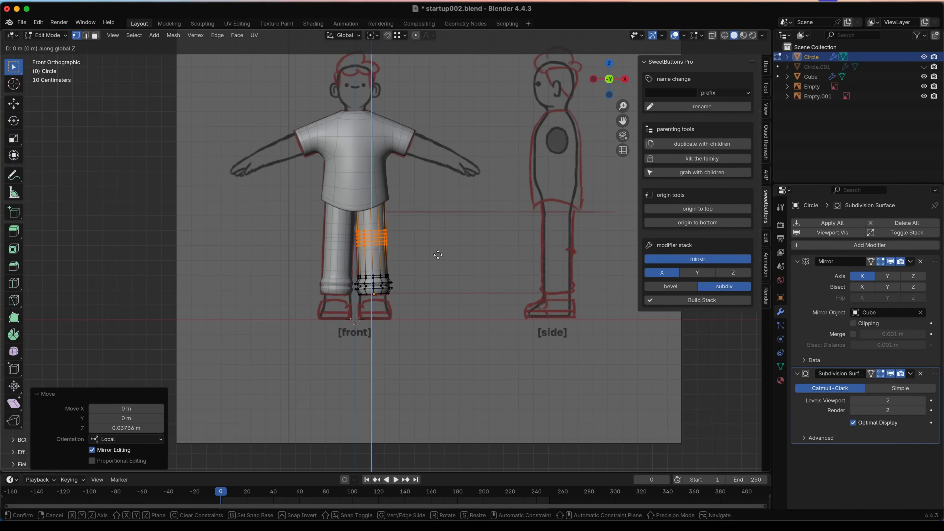
click(439, 256)
key(Tab)
mouse_move(439, 256)
middle_down()
mouse_move(418, 263)
mouse_move(440, 263)
mouse_move(267, 266)
mouse_move(438, 261)
middle_up()
click(440, 263)
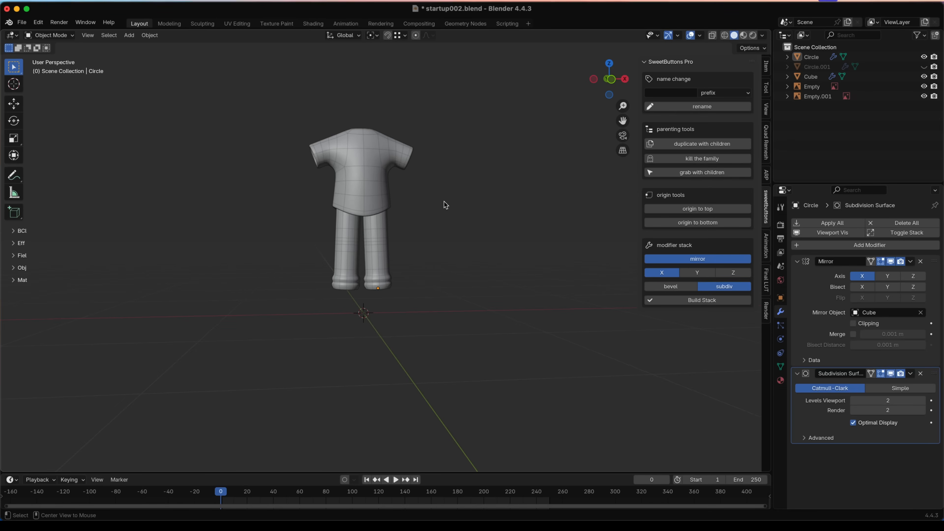
- Unhide the inner legs and scale their mesh slightly narrower while locking the local Z axis
key(alt+h)
click(378, 301)
scroll(378, 302, up, 2)
mouse_move(378, 301)
middle_down()
mouse_move(374, 278)
mouse_move(399, 247)
mouse_move(368, 291)
middle_up()
scroll(352, 299, up, 2)
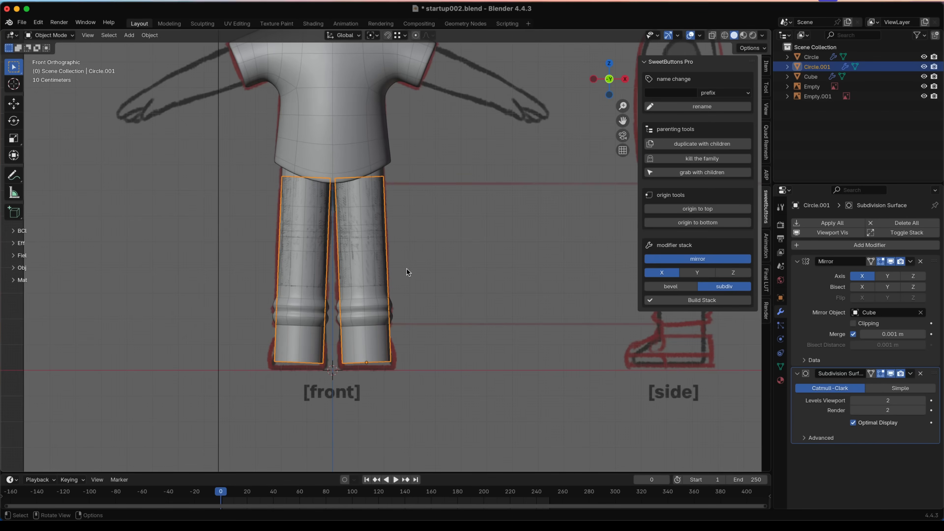
key(Tab)
key(s)
key(shift+z)
key(shift+z)
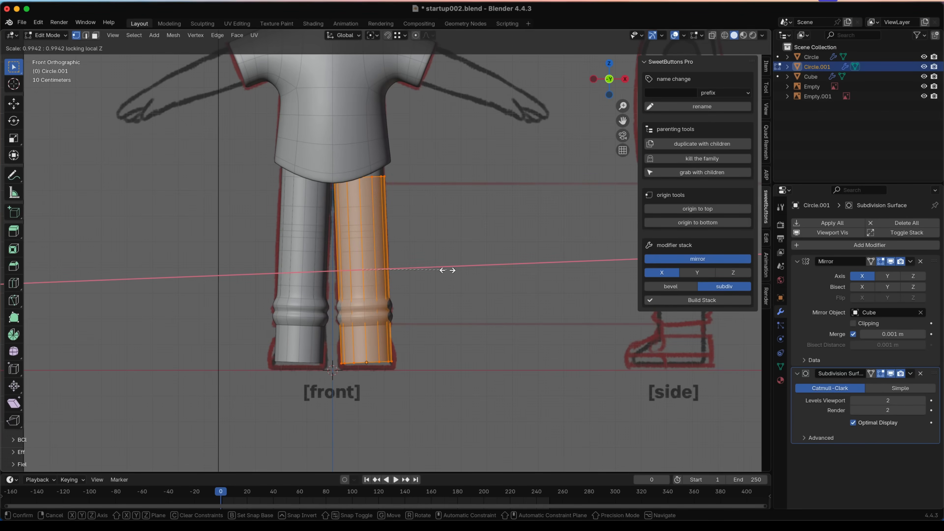
click(428, 276)
- Select the bottom edge loop of the inner leg and edge-slide it up to the ankle in the front sketch
key(alt+z)
drag(305, 346, 460, 387)
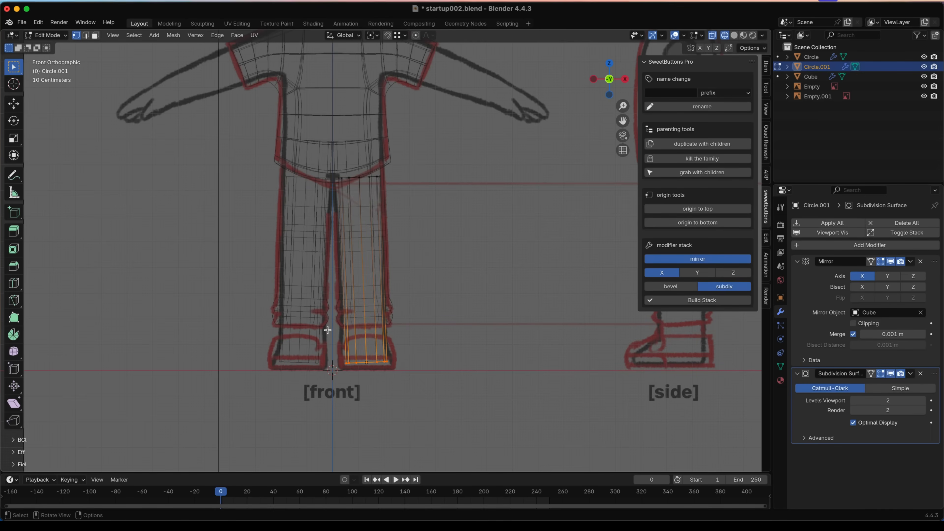
key(g)
key(g)
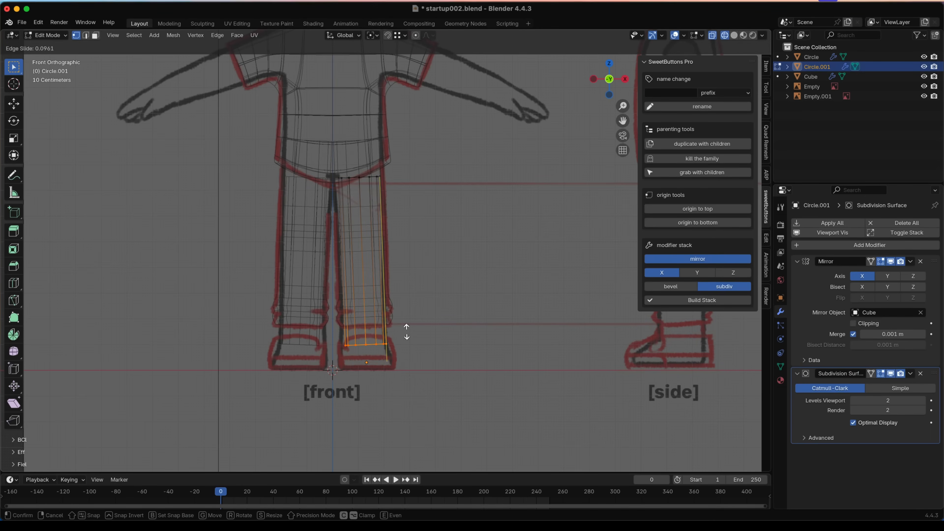
click(407, 335)
- Edge-slide the top loop of the inner leg down by about 0.73 to just above the trouser cuff
drag(424, 150, 288, 198)
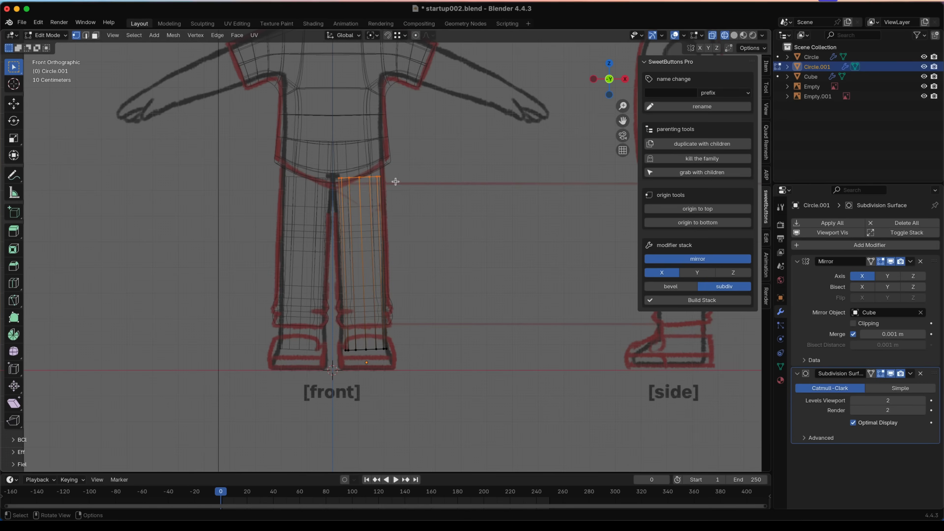
key(g)
key(g)
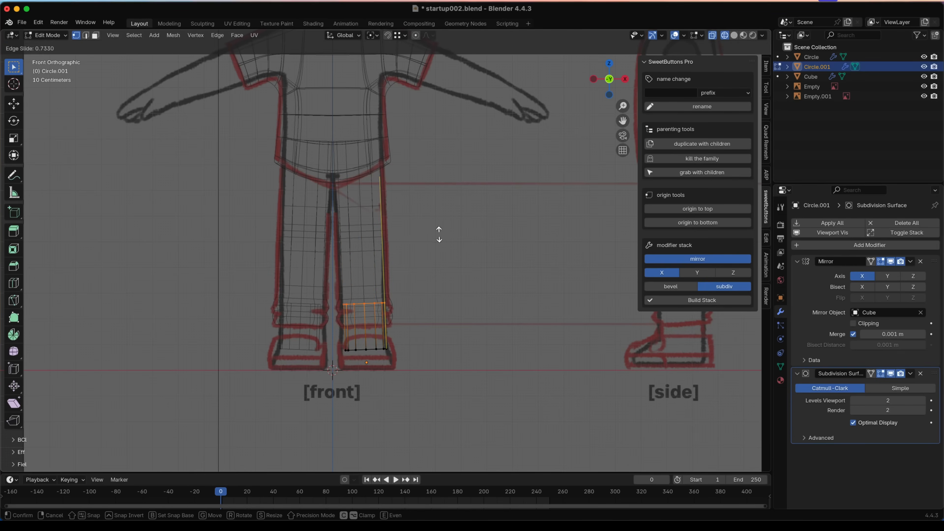
click(439, 236)
- Add evenly spaced loop cuts around the shortened ankle piece and return to solid shading in Object Mode
key(ctrl+r)
scroll(382, 333, up, 1)
double_click(381, 332)
key(z)
click(390, 301)
key(Tab)
- Add two evenly spaced loop cuts to the trouser leg between the knee folds and the cuff
click(380, 258)
middle_drag(379, 257, 319, 297)
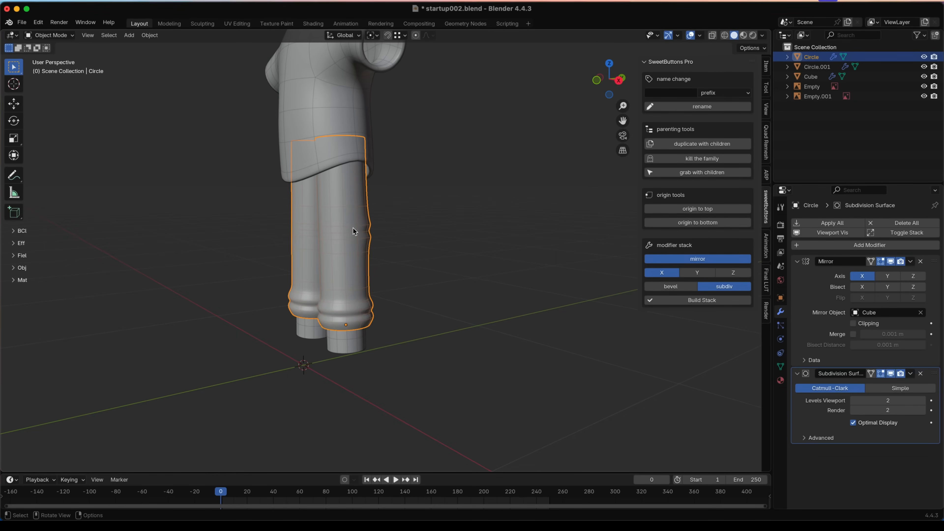
scroll(367, 175, down, 3)
click(409, 256)
click(371, 257)
key(Tab)
click(368, 260)
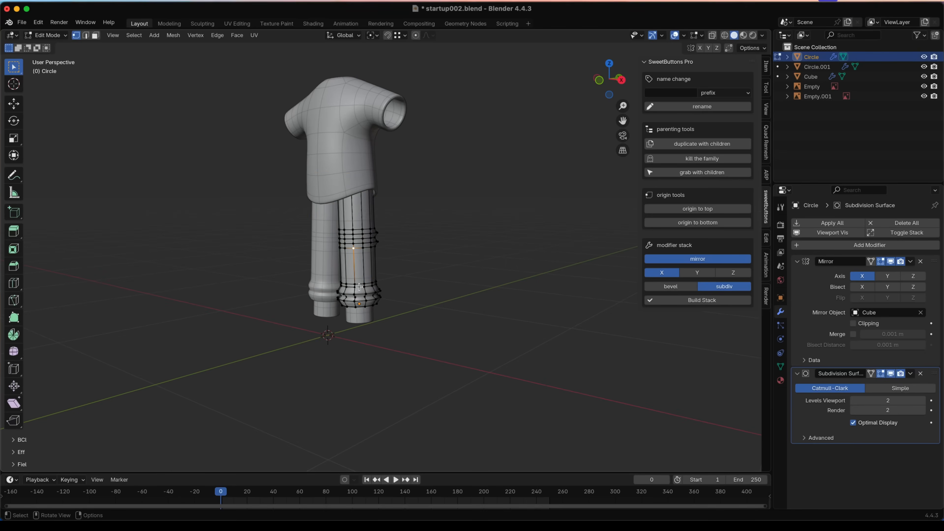
scroll(365, 262, up, 3)
key(ctrl+r)
scroll(352, 271, up, 1)
click(353, 271)
right_click(353, 274)
- Add three evenly spaced loop cuts to the trouser leg above the knee folds and finish editing the mesh
key(ctrl+r)
scroll(360, 165, up, 2)
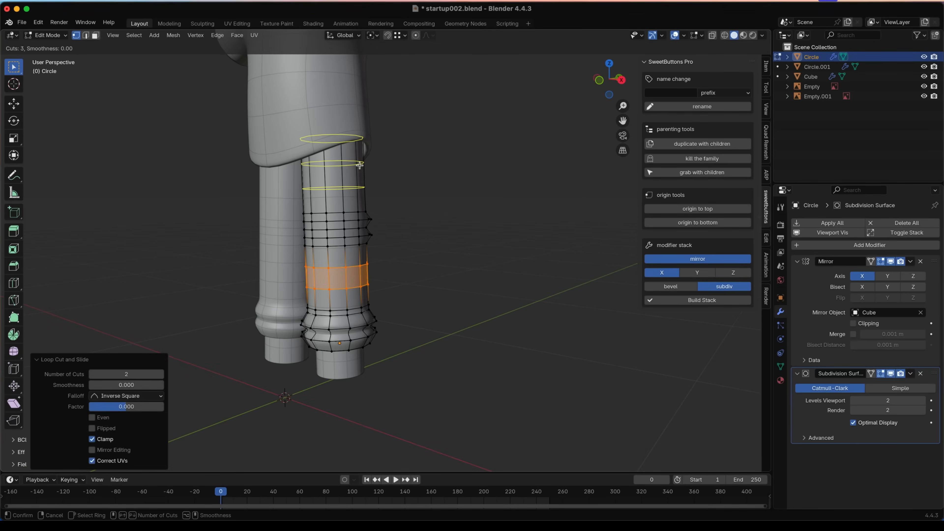
click(360, 165)
right_click(360, 165)
key(Tab)
- Add a 2 m cube, set its origin to its bottom centre and snap it to the 3D cursor
scroll(368, 230, down, 1)
middle_drag(367, 230, 414, 200)
click(439, 213)
scroll(438, 212, down, 3)
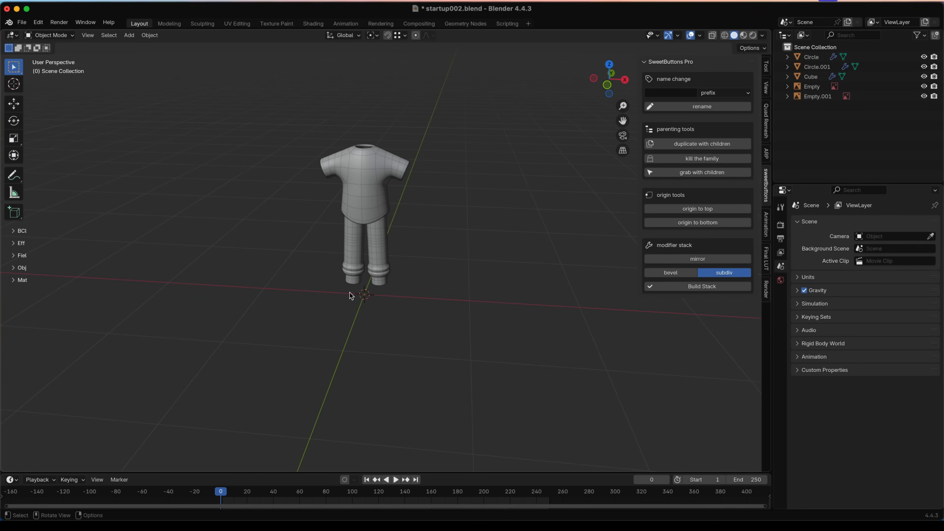
scroll(334, 300, up, 2)
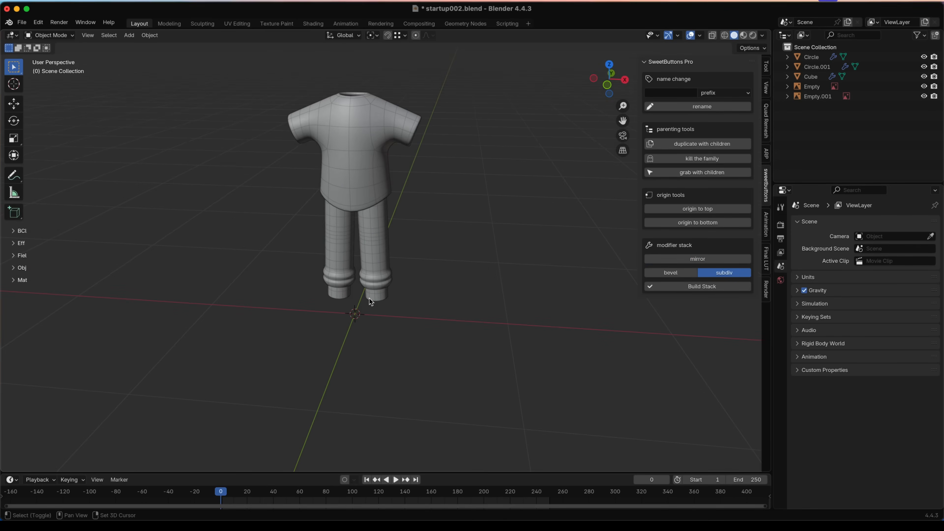
key(shift+a)
click(425, 310)
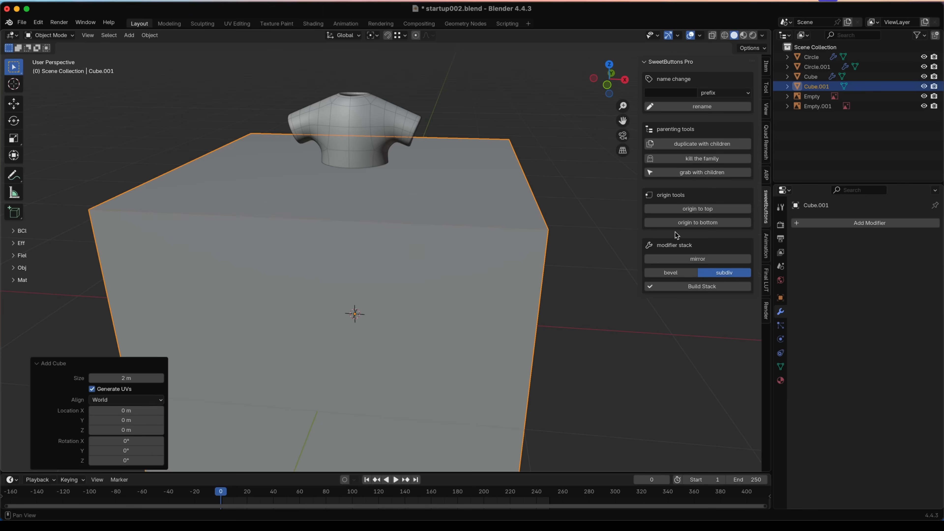
click(689, 223)
key(shift+a)
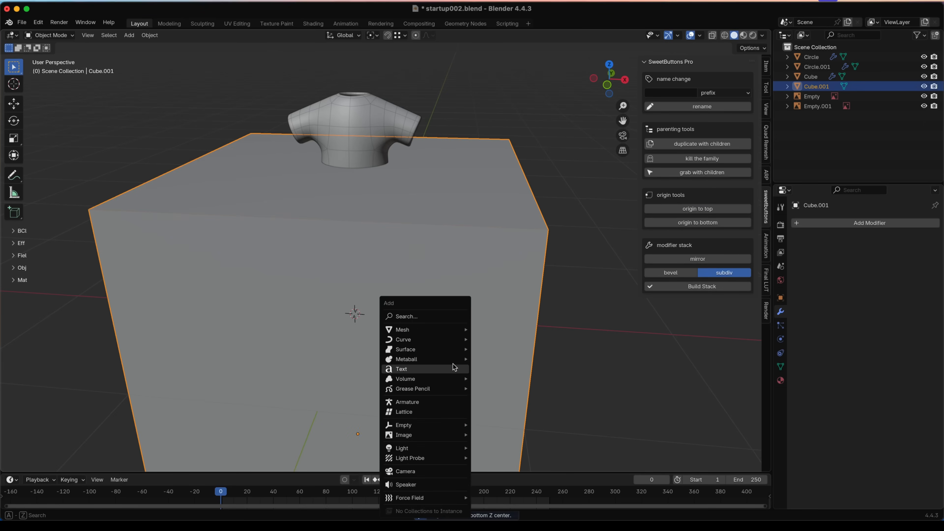
key(Escape)
key(shift+s)
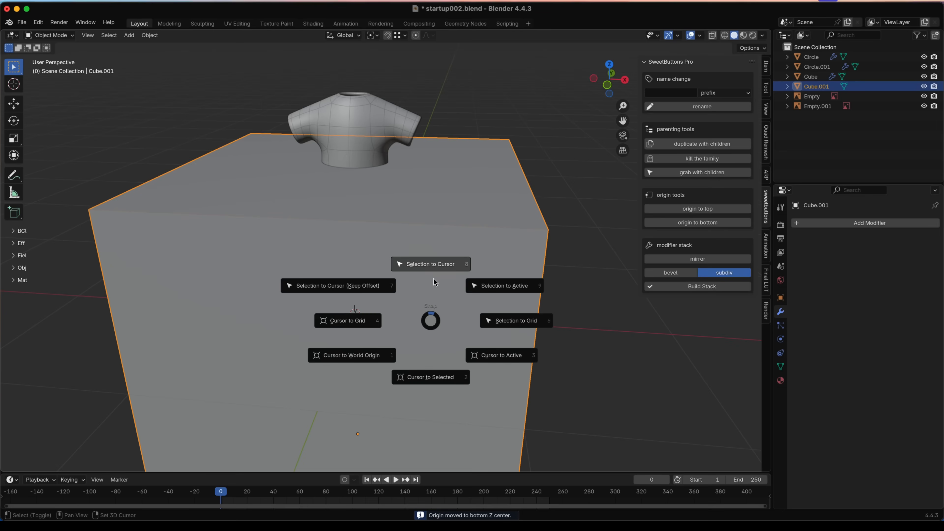
click(438, 268)
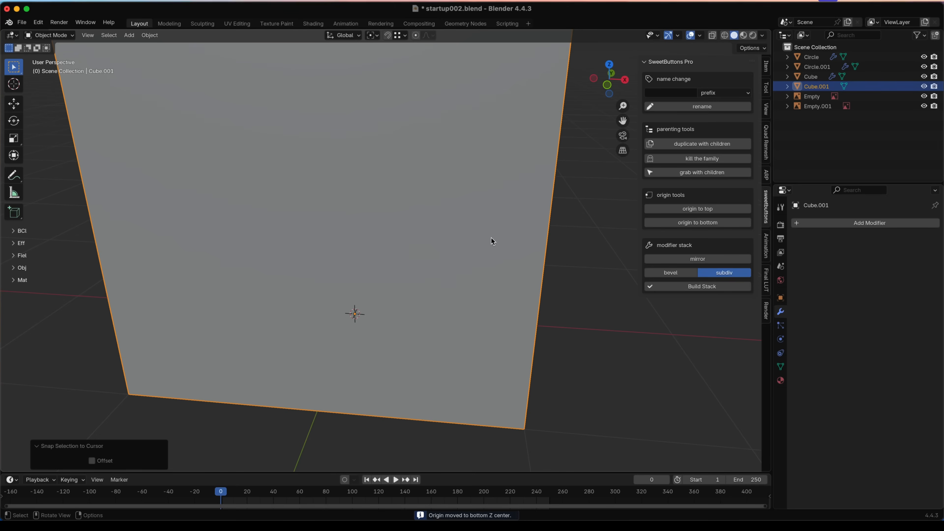
- Shrink the cube, move it about 0.131 m along X beneath the trouser leg and enlarge it by 1.587
scroll(490, 243, down, 5)
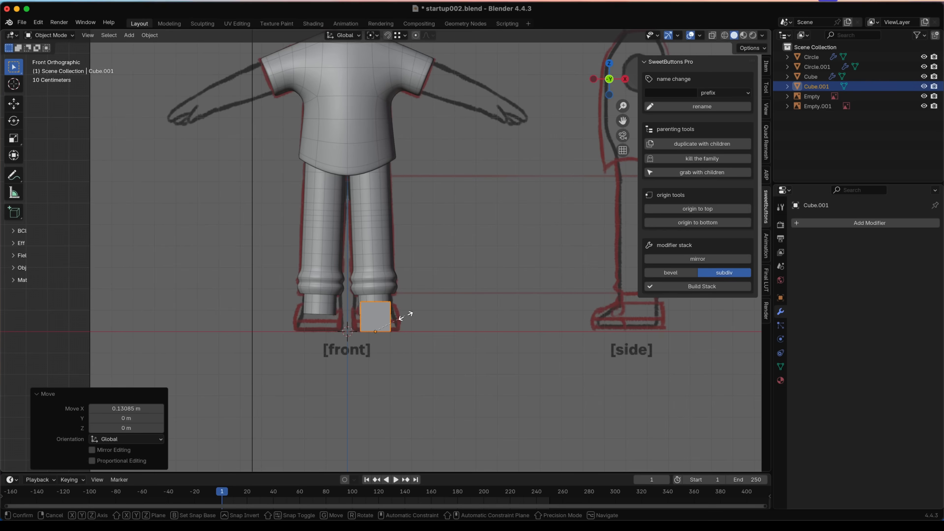
key(s)
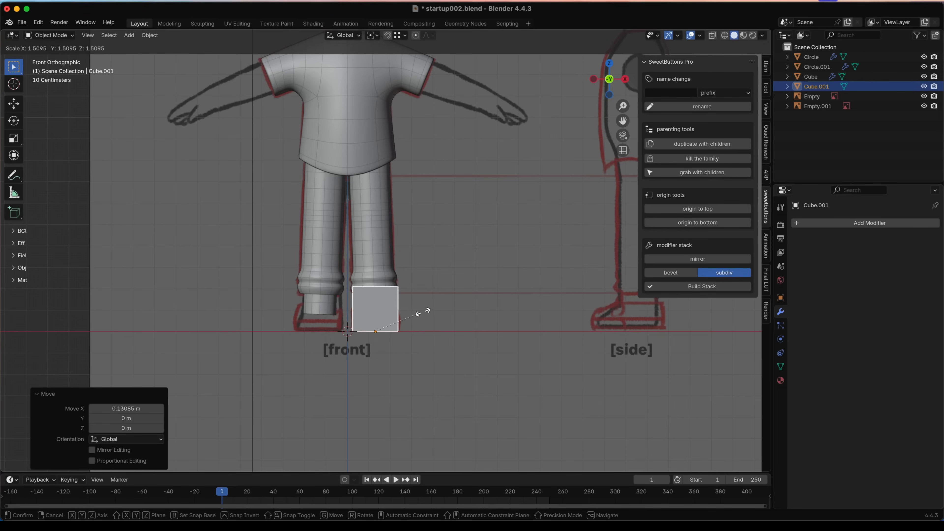
click(425, 310)
- Flatten the shoe cube to 0.56 along Z and scale it up uniformly by 1.022
scroll(421, 289, up, 4)
key(s)
key(z)
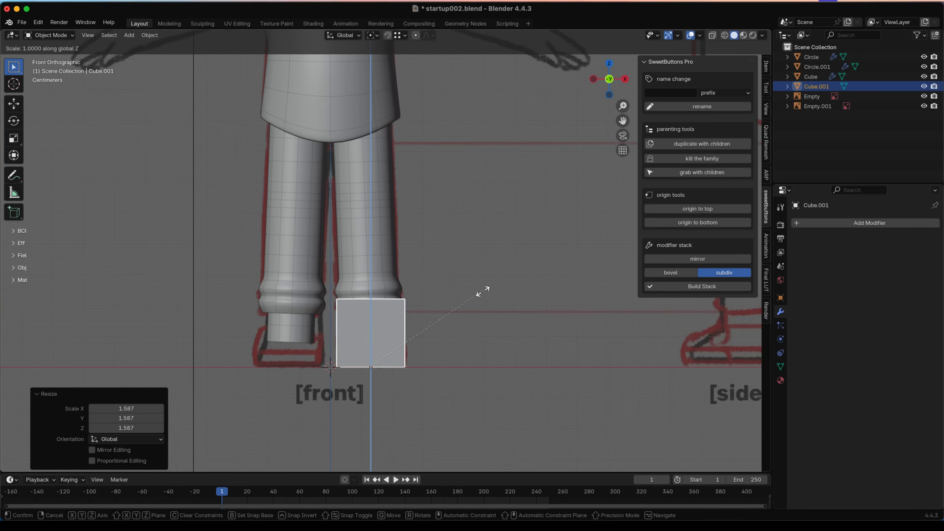
click(422, 311)
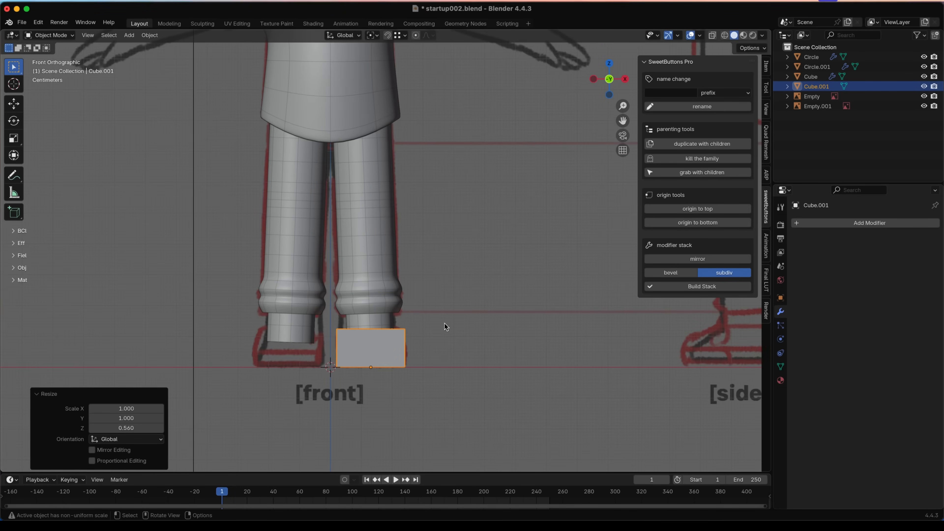
key(s)
click(461, 325)
- Move the shoe block about 0.128 m backward along Y under the leg in the side view
middle_drag(460, 326, 343, 330)
key(g)
key(y)
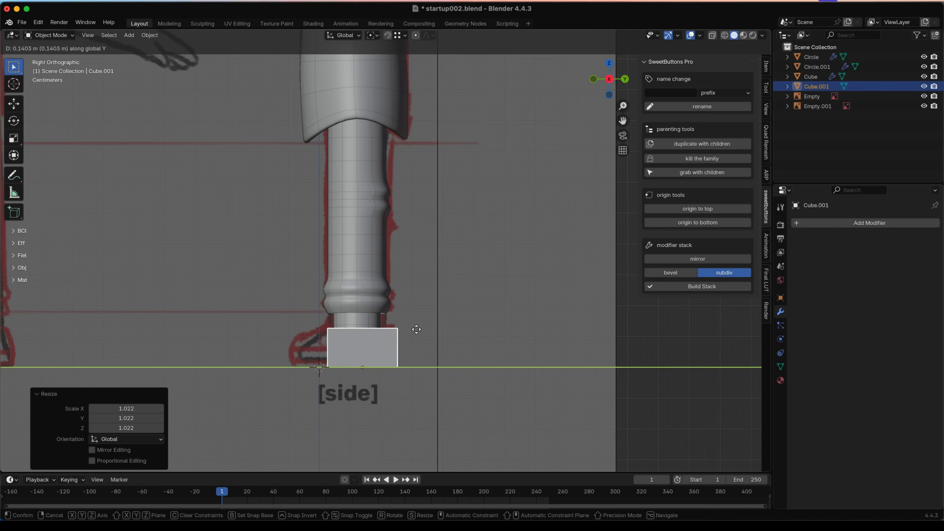
click(411, 332)
- Scale the shoe block slightly smaller in X and Y while keeping its height
middle_drag(411, 331, 487, 349)
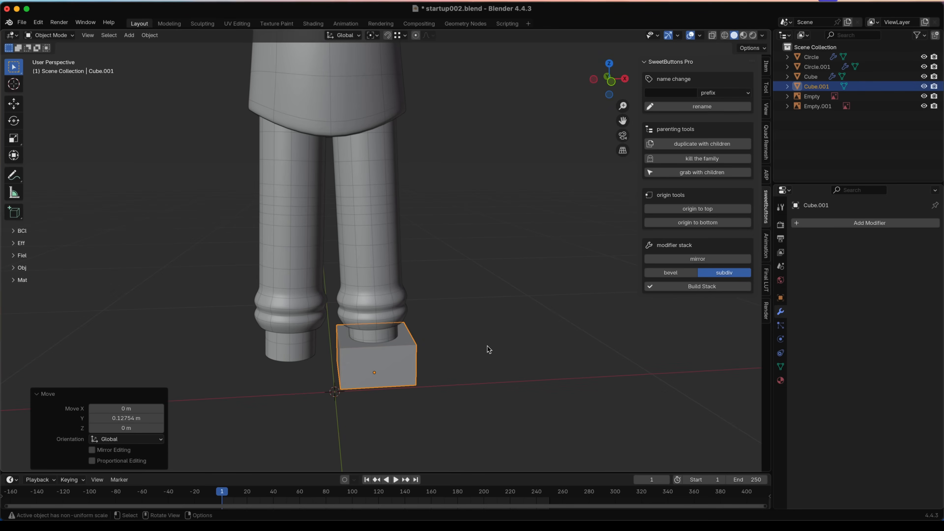
key(s)
key(shift+z)
click(470, 350)
key(s)
key(shift+z)
click(475, 340)
- Extrude the top face of the shoe block slightly upward around the ankle
key(Tab)
key(3)
click(370, 357)
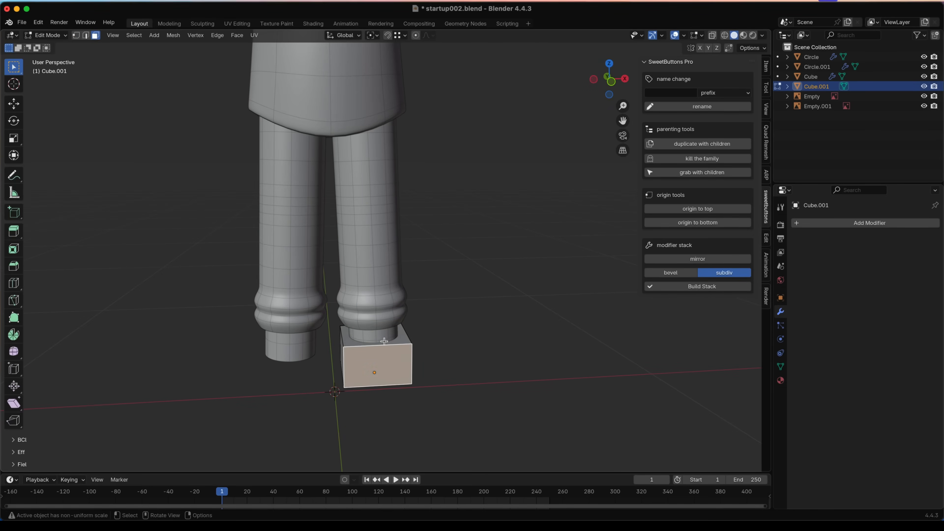
click(387, 339)
key(e)
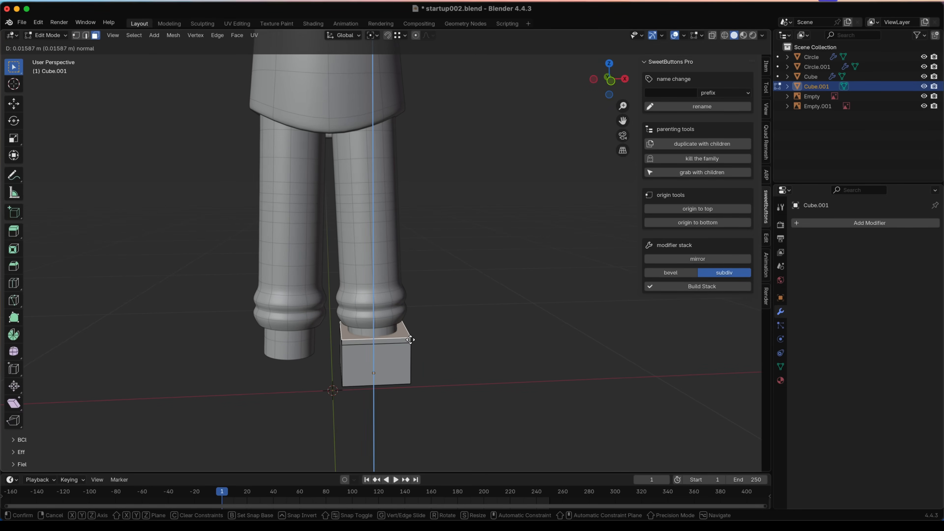
click(411, 338)
- Extrude the front face of the shoe block about 0.148 m forward to form the toe
middle_drag(410, 337, 329, 347)
click(372, 353)
key(e)
click(379, 346)
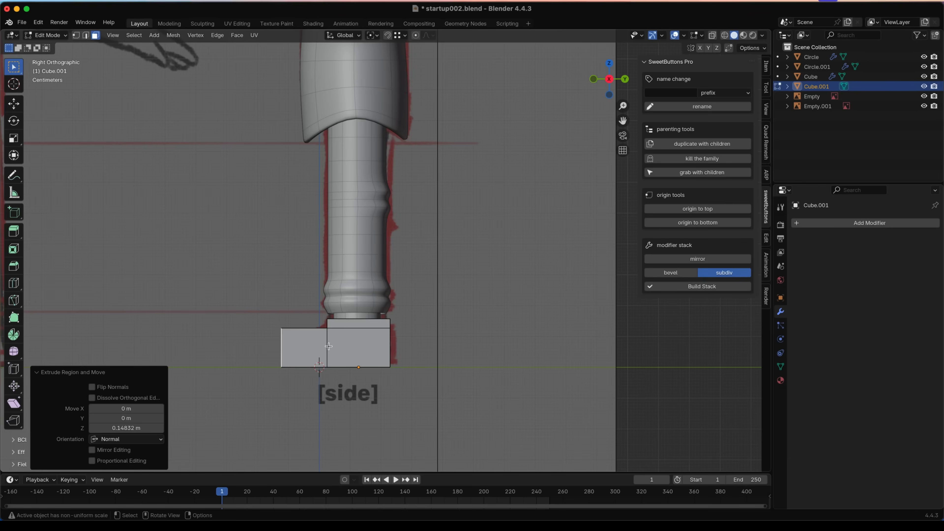
- Select the bottom of the shoe block through the mesh and delete its faces
key(alt+z)
drag(223, 360, 555, 427)
key(x)
click(397, 318)
- Add a horizontal loop cut around the shoe block and move it about 0.0128 m down along Z
key(ctrl+r)
click(318, 346)
key(g)
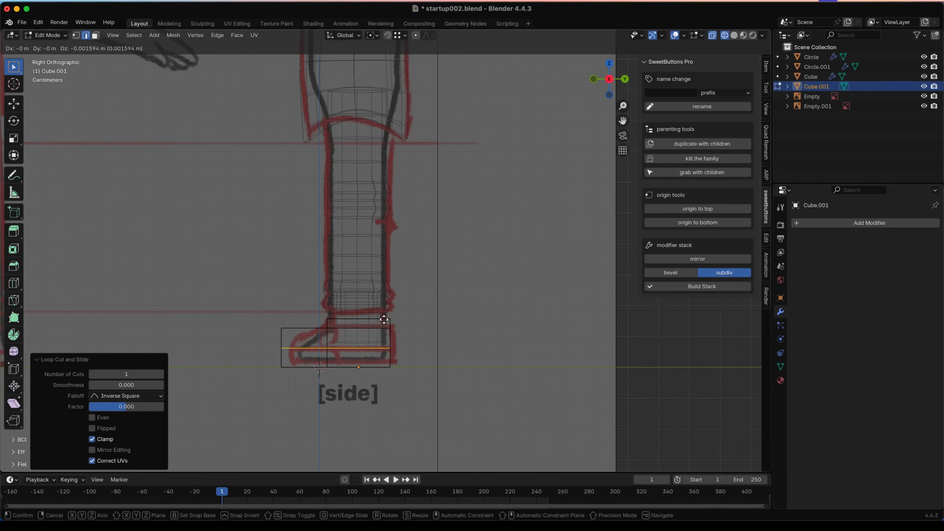
key(z)
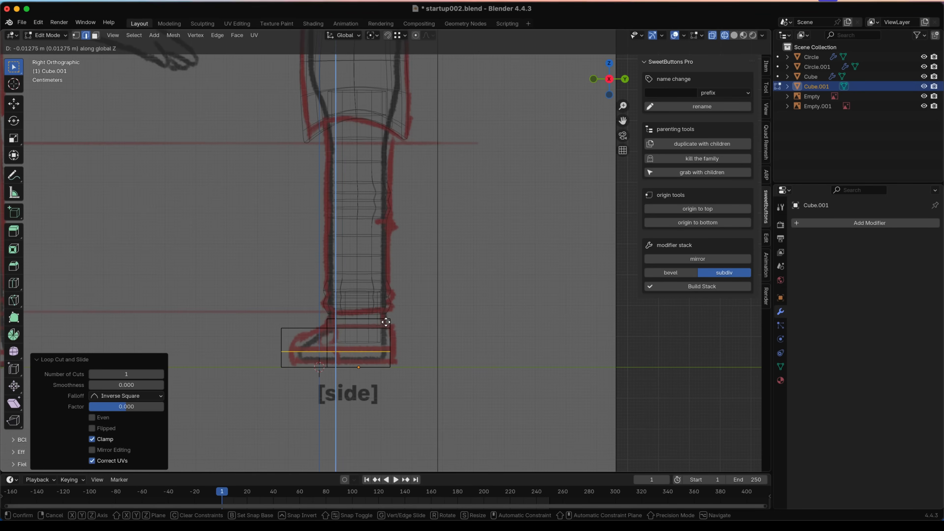
click(385, 322)
- Build a modifier stack with Subdivision Surface on the shoe and switch to solid shading
key(Tab)
click(674, 286)
key(z)
click(335, 332)
mouse_move(331, 346)
middle_down()
mouse_move(452, 357)
mouse_move(454, 348)
mouse_move(384, 342)
middle_up()
- Delete the top face of the shoe block to open it at the ankle
key(Tab)
key(shift+z)
key(shift+z)
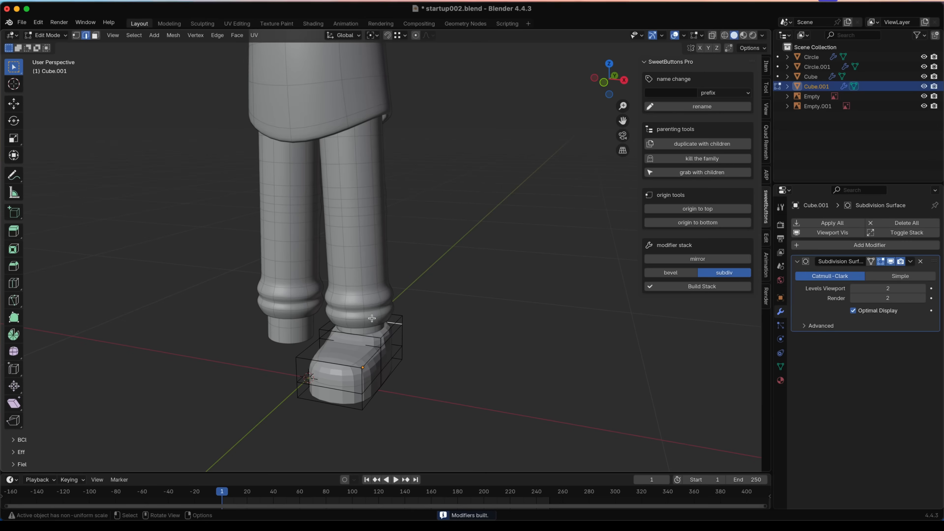
key(x)
click(370, 330)
- Add one centred lengthwise loop cut through the toe section of the shoe
middle_drag(387, 334, 367, 422)
key(ctrl+r)
click(387, 350)
right_click(386, 349)
- Adjust the position of the shoe's toe geometry in the wireframe top view
key(shift+z)
click(385, 341)
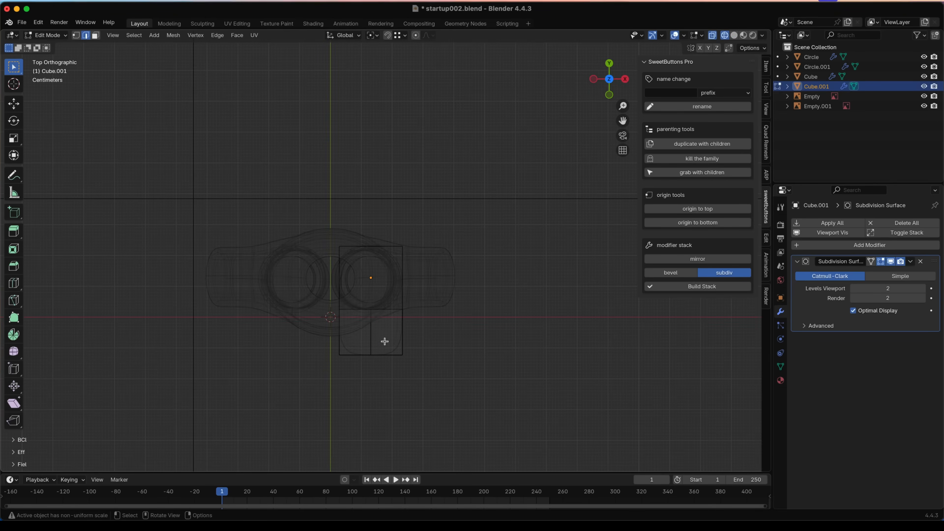
key(g)
click(404, 343)
key(z)
- Add one centred vertical loop cut through the heel of the shoe
mouse_move(527, 356)
middle_down()
mouse_move(418, 280)
mouse_move(416, 249)
middle_up()
key(z)
click(236, 351)
key(g)
click(310, 339)
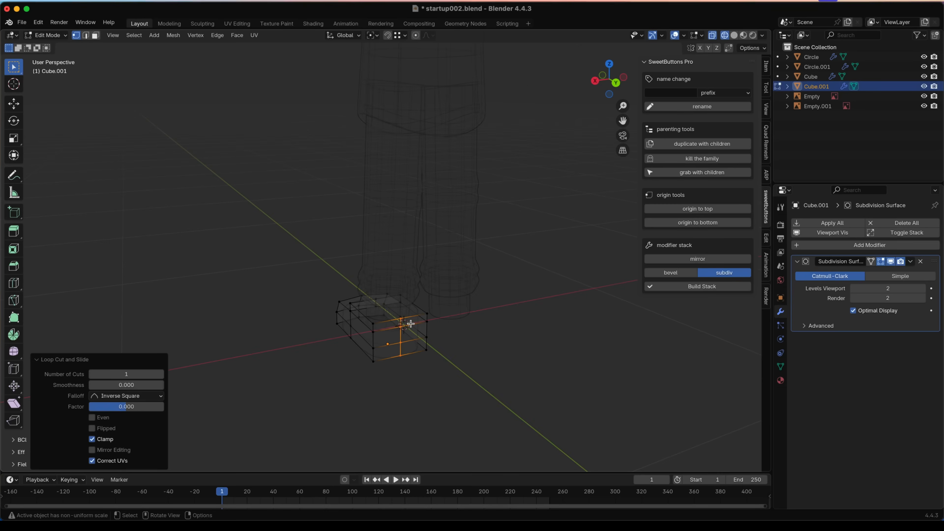
- Shift the shoe's heel geometry along the Y axis by about 0.02 m in wireframe display
mouse_move(411, 325)
middle_down()
mouse_move(399, 272)
mouse_move(416, 309)
middle_up()
key(g)
drag(382, 283, 351, 277)
click(384, 286)
key(g)
key(y)
click(447, 272)
key(shift+z)
mouse_move(446, 272)
middle_down()
mouse_move(460, 300)
mouse_move(495, 253)
middle_up()
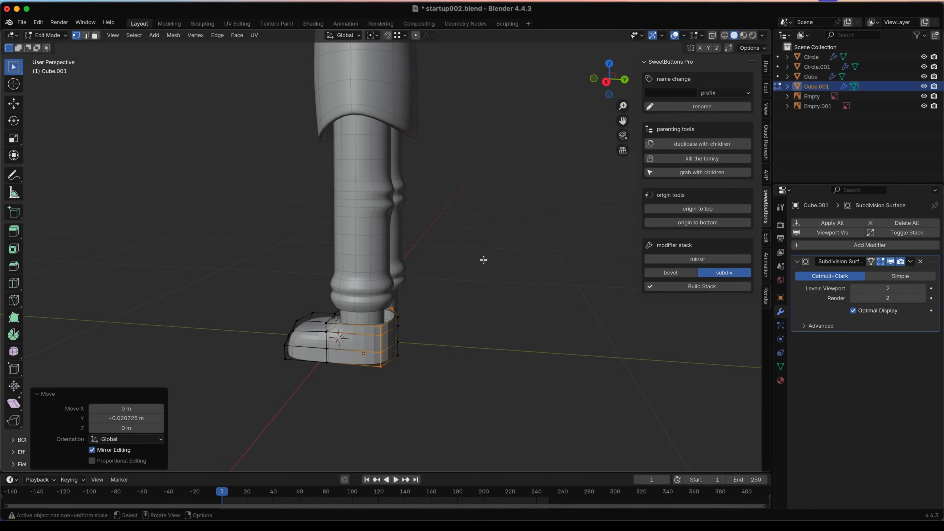
- Relax the edge loop around the bottom of the shoe with cubic interpolation and one iteration
key(Tab)
scroll(420, 320, down, 2)
middle_drag(421, 320, 379, 346)
key(Tab)
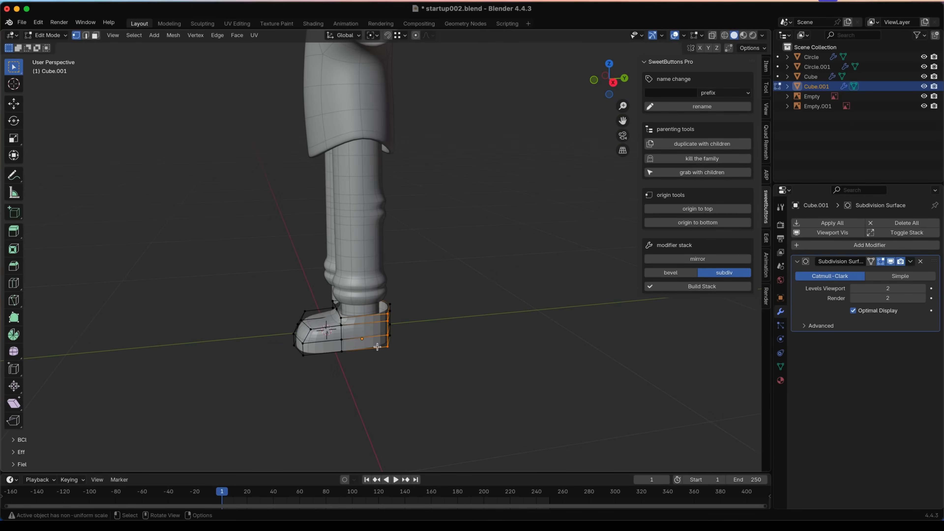
key(shift+r)
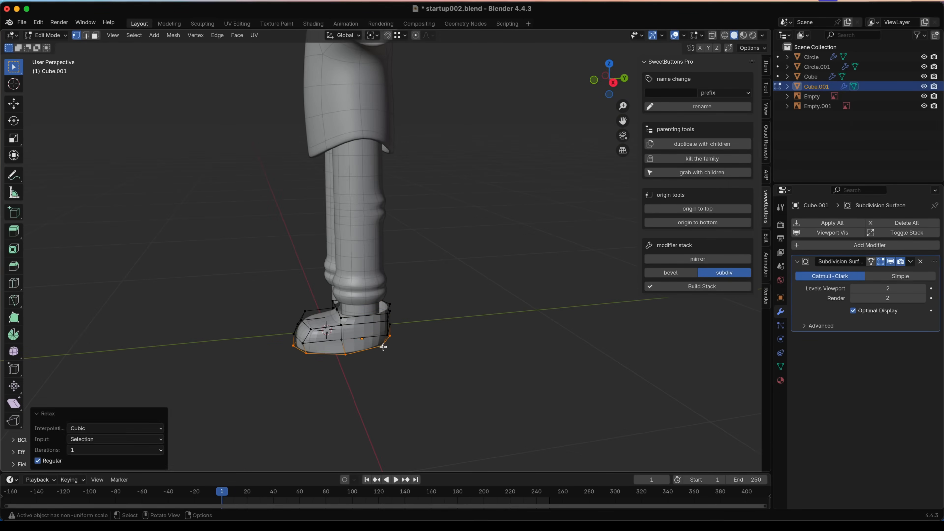
- Relax the shoe's upper edge loops, including the rim of the ankle opening, with one cubic iteration each
middle_drag(385, 347, 494, 337)
alt+click(386, 322)
key(shift+r)
mouse_move(386, 322)
middle_down()
mouse_move(419, 349)
mouse_move(383, 317)
middle_up()
right_click(390, 312)
mouse_move(375, 199)
click(454, 255)
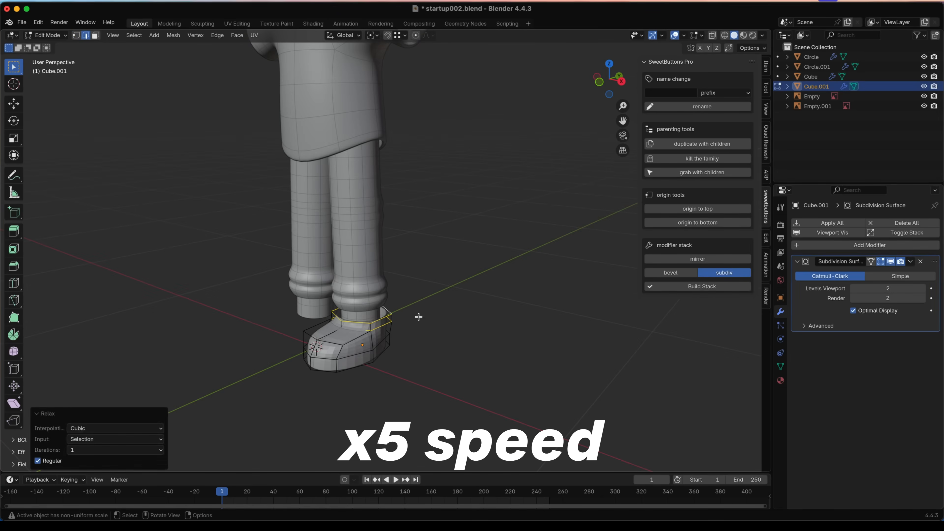
- Reposition shoe vertices in wireframe, working from the side and top views
key(KP_3)
key(shift+z)
key(1)
drag(409, 326, 319, 305)
key(alt+a)
key(shift+z)
middle_drag(318, 305, 392, 363)
key(KP_7)
key(shift+z)
middle_drag(359, 333, 409, 334)
key(shift+z)
key(KP_3)
key(g)
click(368, 335)
- Adjust the vertices around the shoe's ankle opening from the side and front views to match the sketches
key(KP_3)
key(g)
click(327, 334)
middle_drag(328, 334, 474, 239)
key(g)
click(409, 329)
key(g)
click(348, 321)
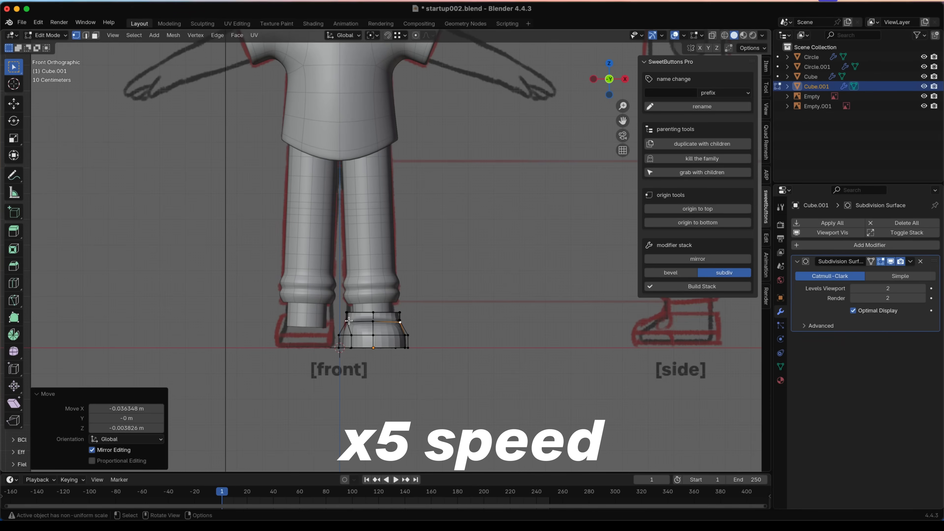
- Adjust the shoe's inner bottom vertices in wireframe front view to fit the sketched outline
click(349, 321)
middle_drag(353, 322, 379, 335)
key(shift+z)
key(g)
click(340, 350)
key(Tab)
click(443, 278)
key(Tab)
- Adjust the front of the shoe's ankle opening, including a vertical move along the Z axis
scroll(364, 330, up, 1)
middle_drag(400, 339, 320, 341)
key(Tab)
scroll(316, 333, down, 4)
scroll(316, 333, up, 4)
click(354, 335)
key(Tab)
key(x)
click(352, 306)
middle_drag(352, 307, 331, 334)
key(g)
key(z)
click(350, 317)
key(Tab)
click(446, 338)
scroll(408, 335, down, 3)
scroll(374, 298, up, 4)
- Duplicate the shoe's lowest face ring in place and separate the selection into its own object
click(316, 337)
scroll(331, 333, up, 3)
key(Tab)
mouse_move(341, 366)
middle_down()
mouse_move(331, 391)
mouse_move(358, 361)
middle_up()
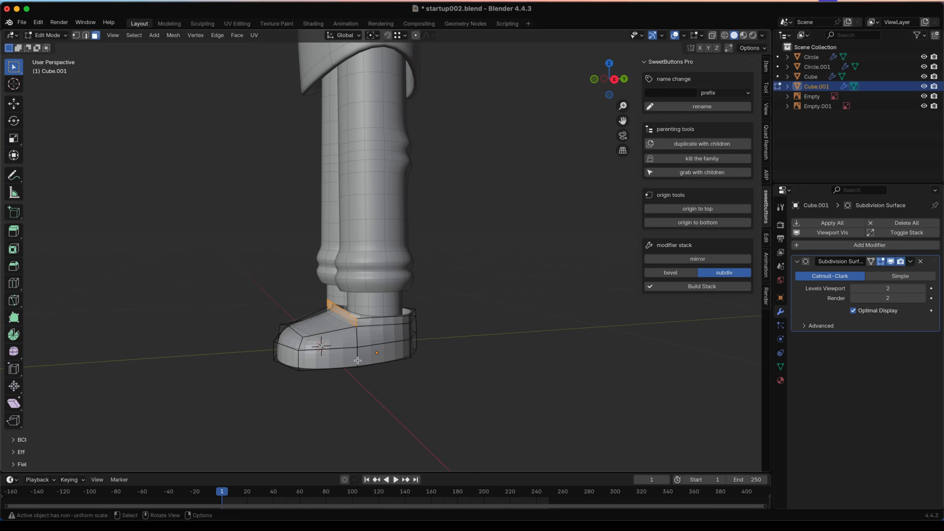
alt+click(358, 359)
middle_drag(265, 343, 270, 344)
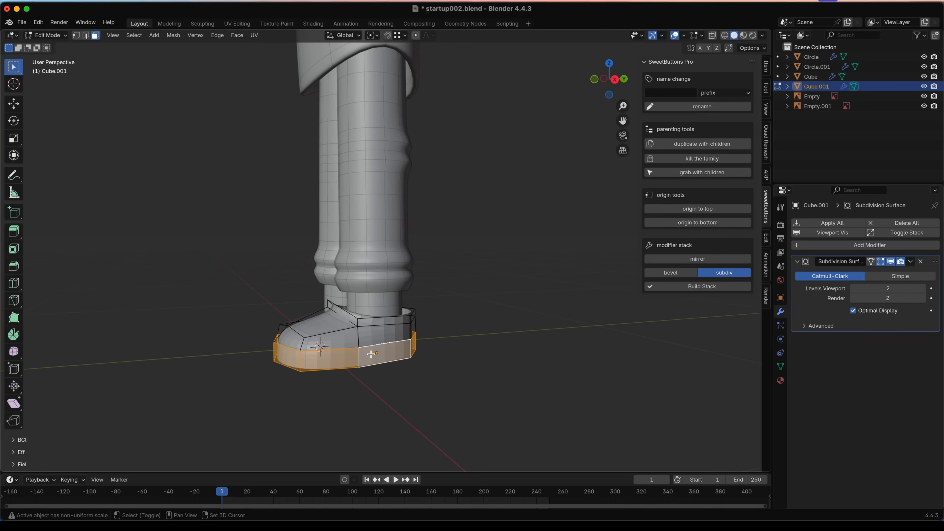
key(g)
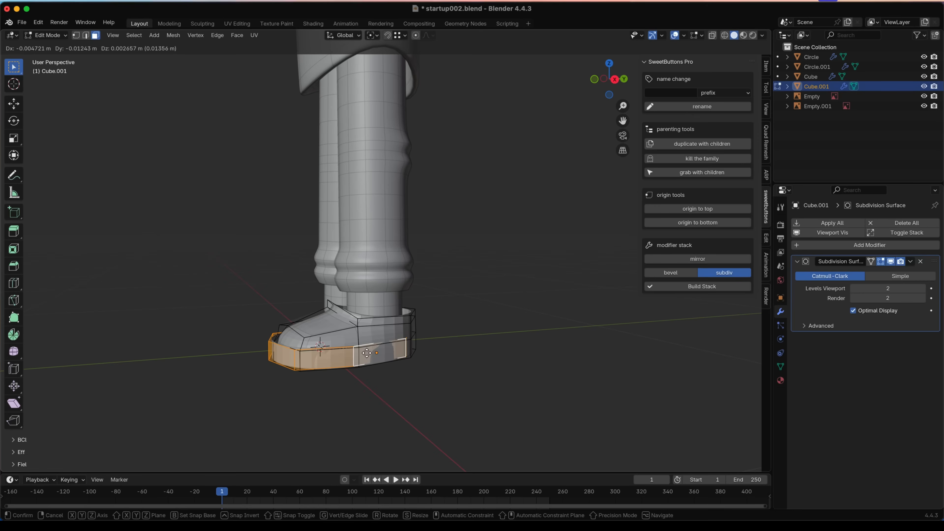
right_click(367, 352)
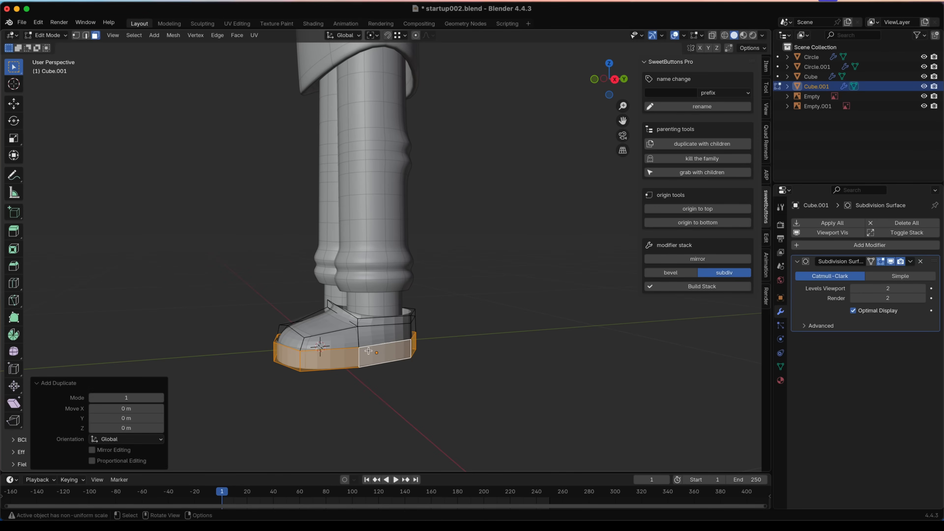
key(p)
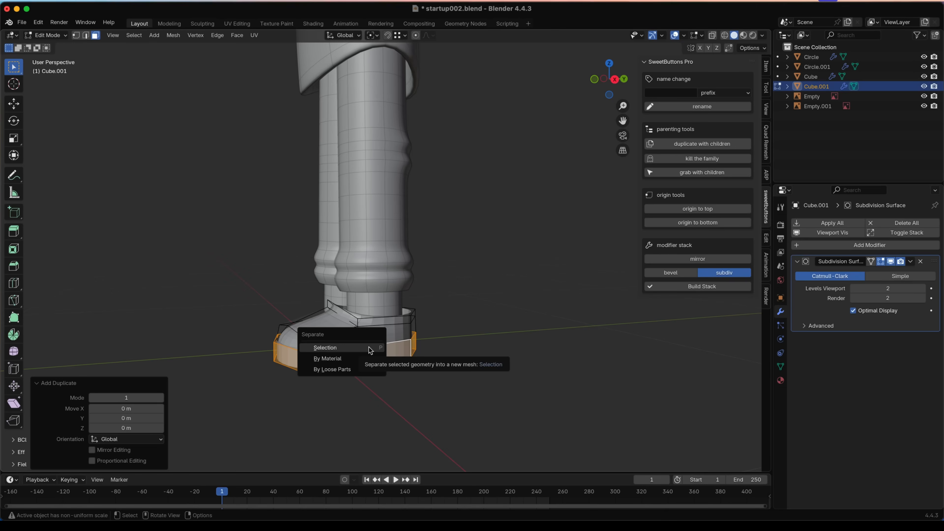
click(369, 347)
- Extrude the separated sole ring in place and fatten it outward with an offset of about 0.322 m
key(Tab)
click(335, 355)
middle_drag(395, 373, 357, 367)
scroll(359, 368, down, 2)
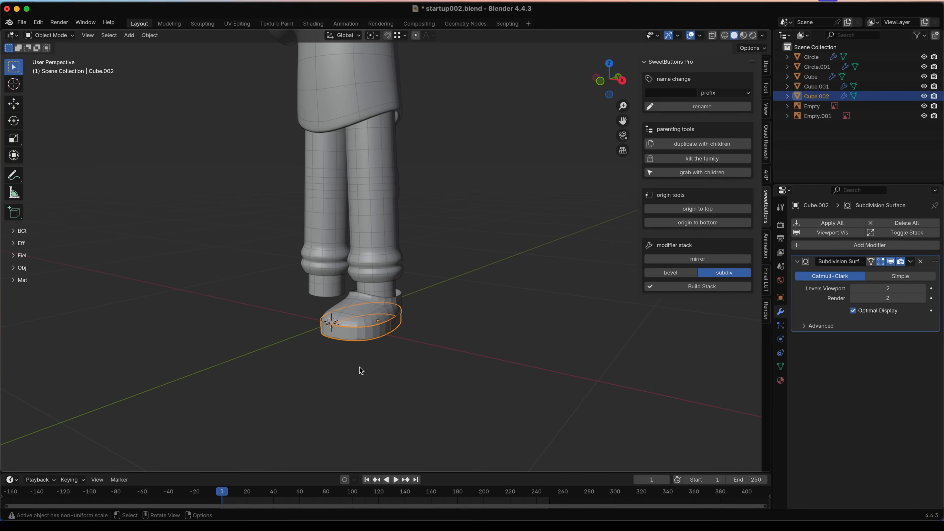
middle_drag(413, 331, 403, 344)
scroll(404, 346, up, 2)
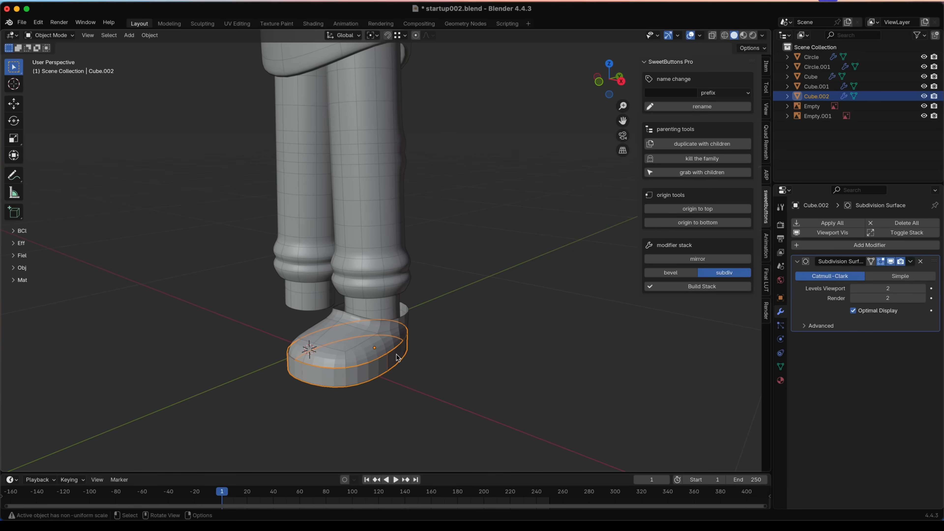
key(Tab)
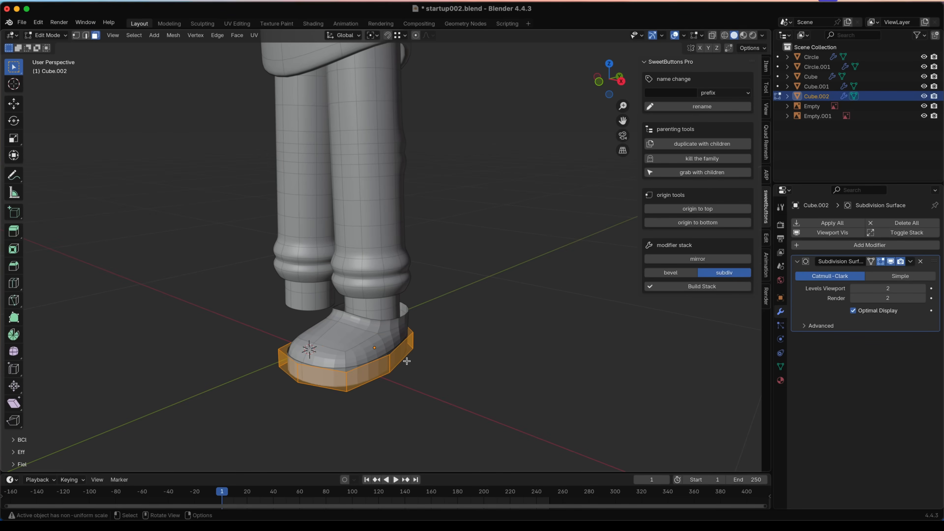
key(e)
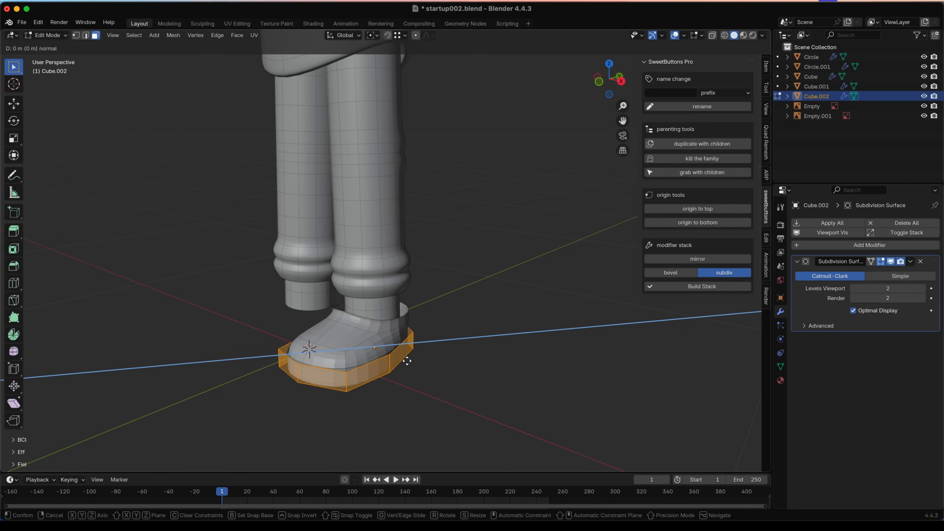
key(Escape)
key(alt+s)
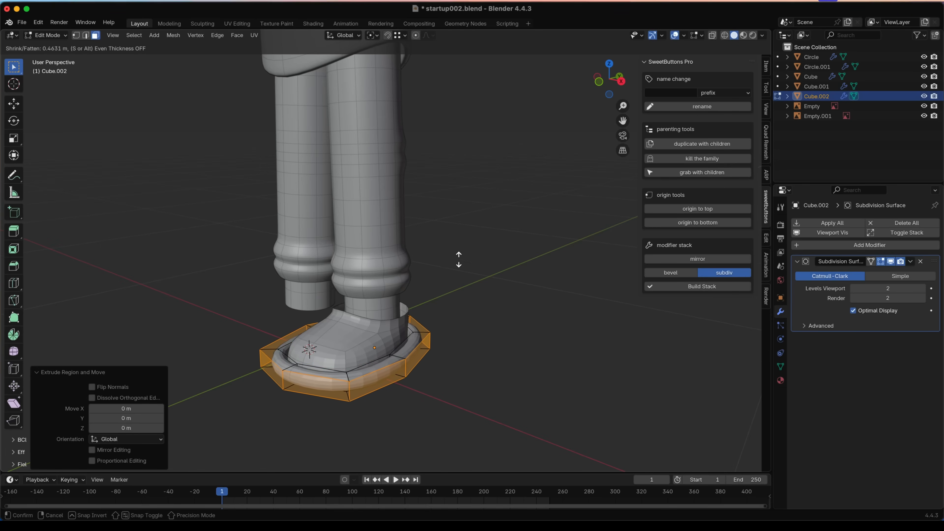
click(445, 289)
middle_drag(445, 289, 346, 370)
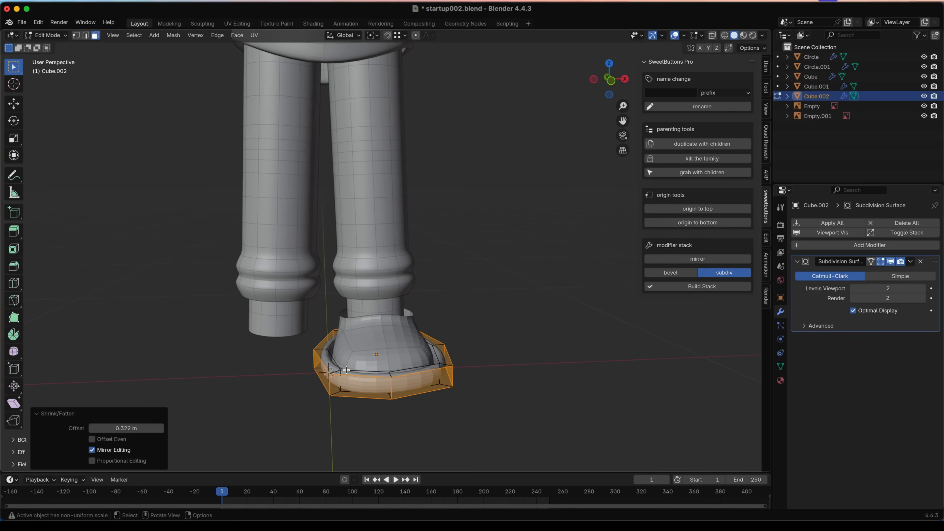
- Scale the sole's inner face loop to about 0.93 in X and Y while locking Z
middle_drag(381, 312, 359, 352)
alt+click(317, 344)
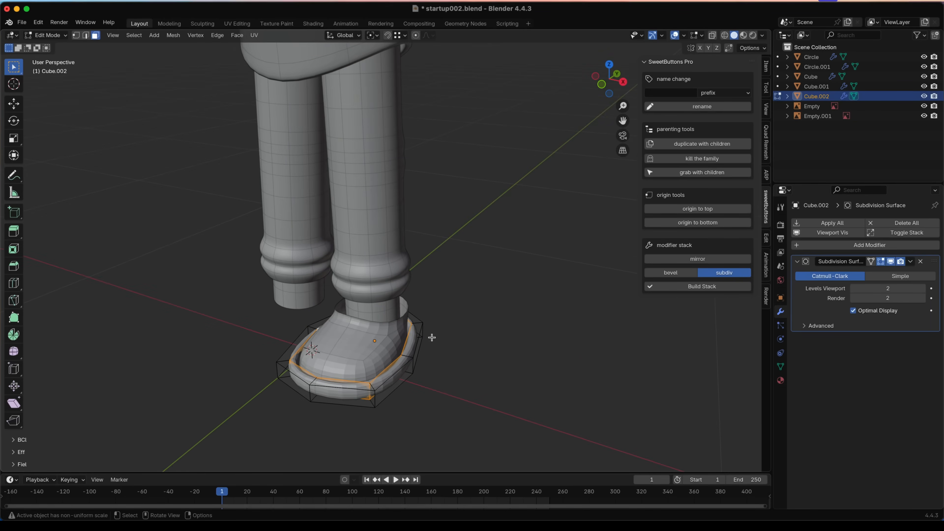
key(shift+z)
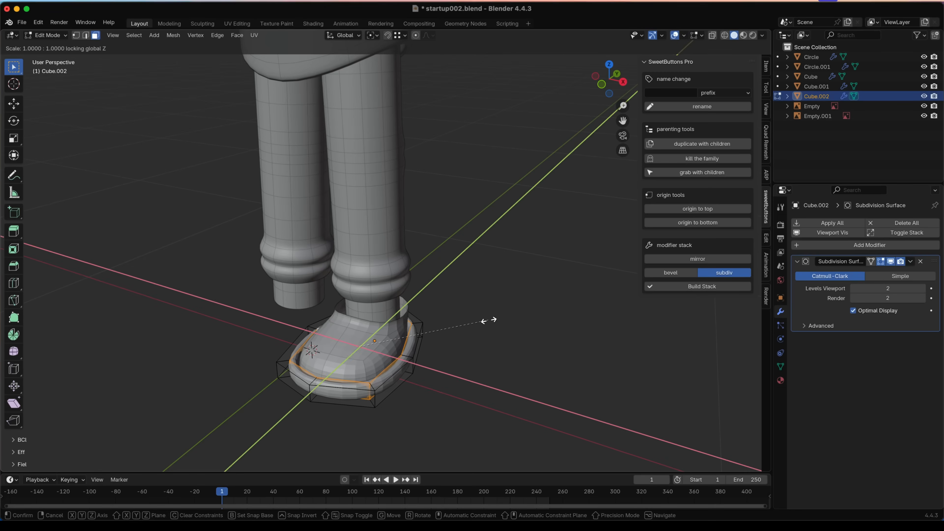
click(446, 359)
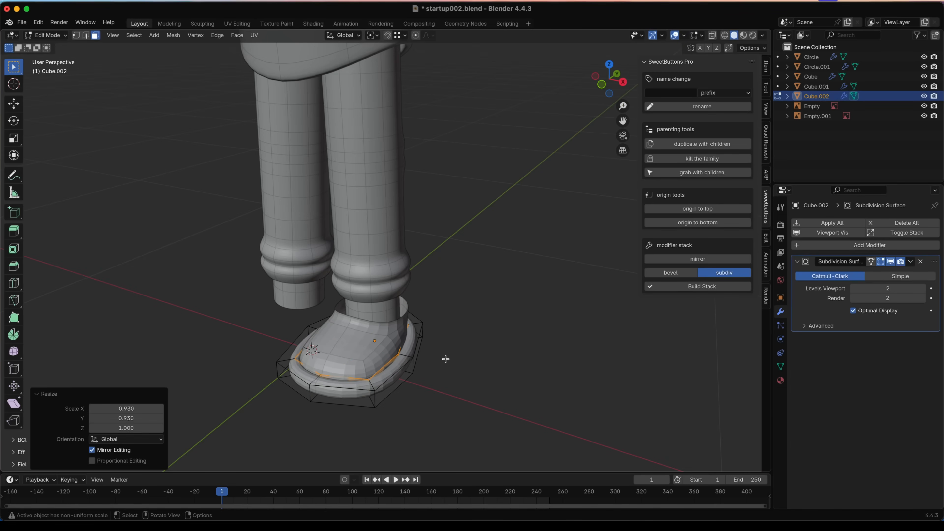
- Scale the sole's outer face ring in X and Y while locking Z
click(415, 368)
alt+click(416, 367)
key(s)
key(shift+z)
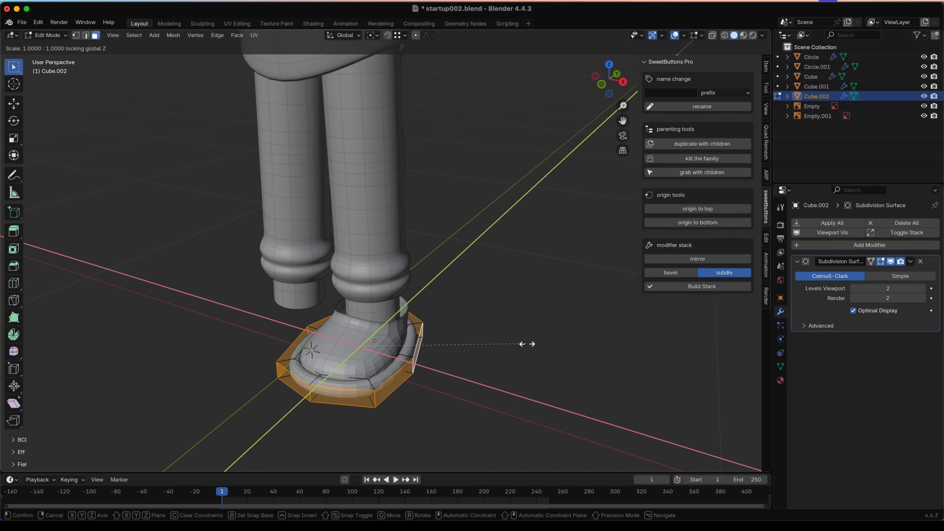
click(512, 353)
- Isolate the sole object and delete its inner ring of faces
key(Tab)
middle_drag(512, 353, 353, 300)
scroll(354, 343, up, 1)
key(shift+h)
key(Tab)
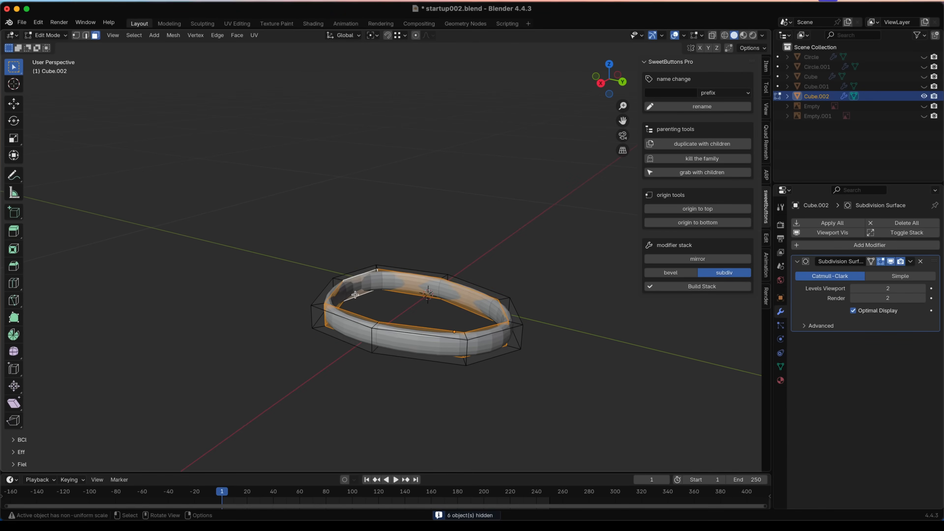
middle_drag(383, 317, 405, 283)
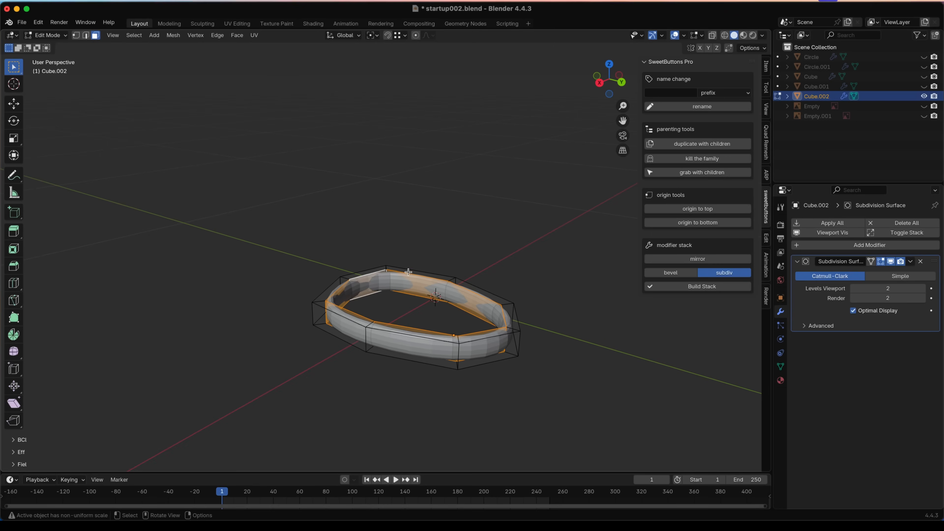
key(x)
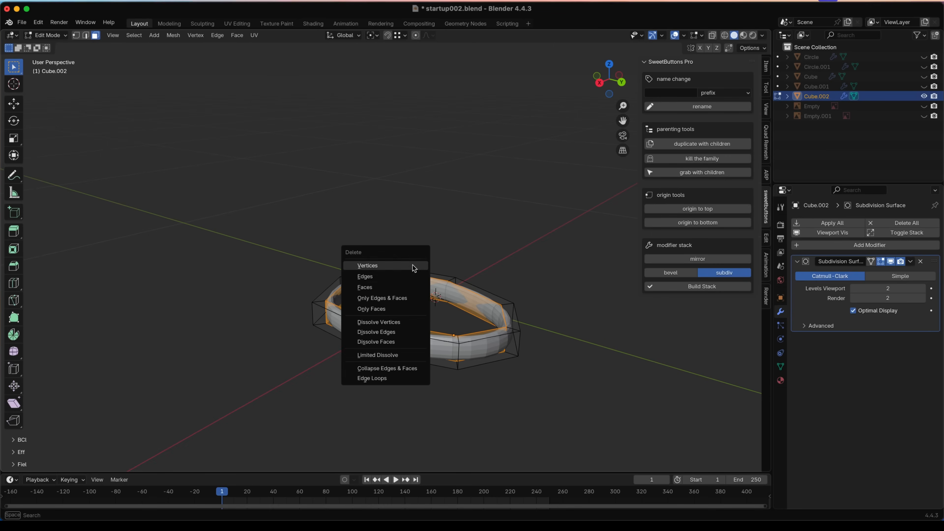
click(396, 289)
- Fill the sole's open inner edge loop with a face
middle_drag(408, 284, 367, 262)
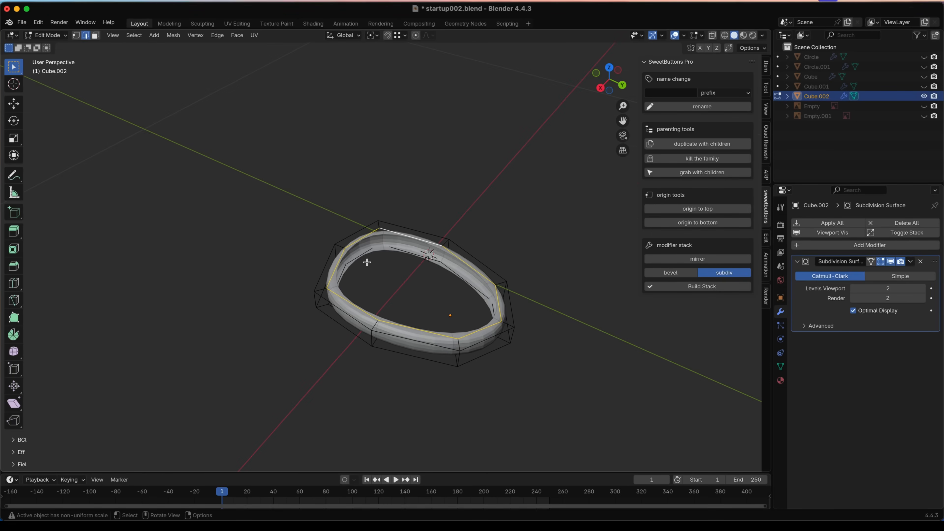
key(f)
middle_drag(485, 285, 469, 219)
middle_drag(447, 277, 464, 265)
middle_drag(443, 232, 444, 307)
middle_drag(385, 181, 419, 284)
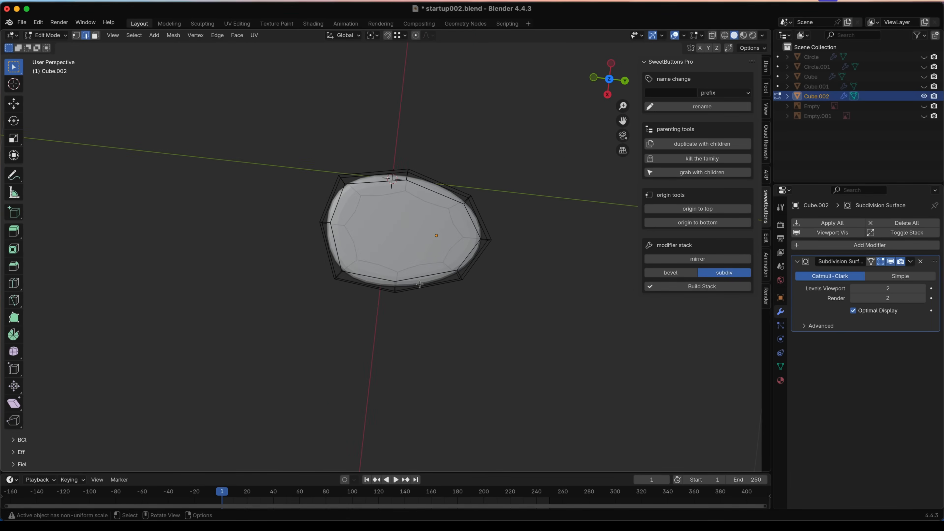
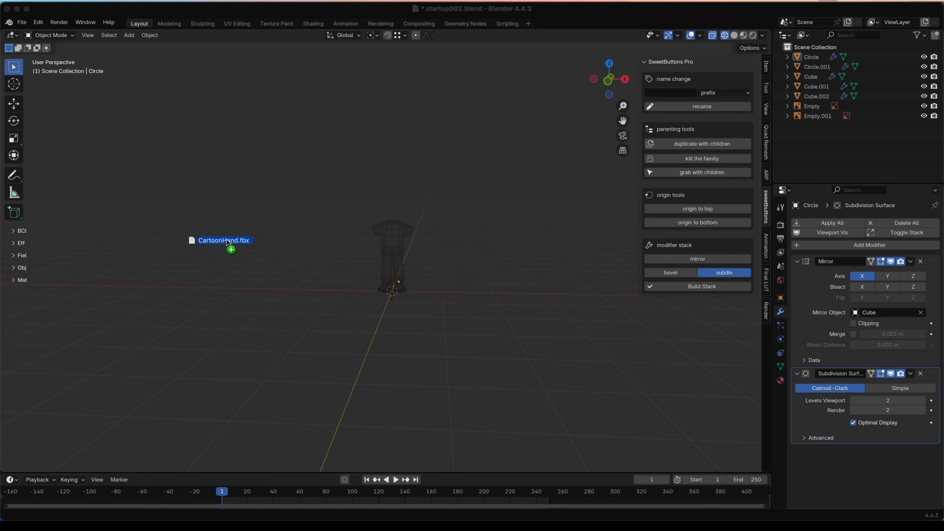
- Import CartoonHand.fbx into the scene at scale 1.00 and show the model in solid shading from the front
drag(228, 241, 487, 220)
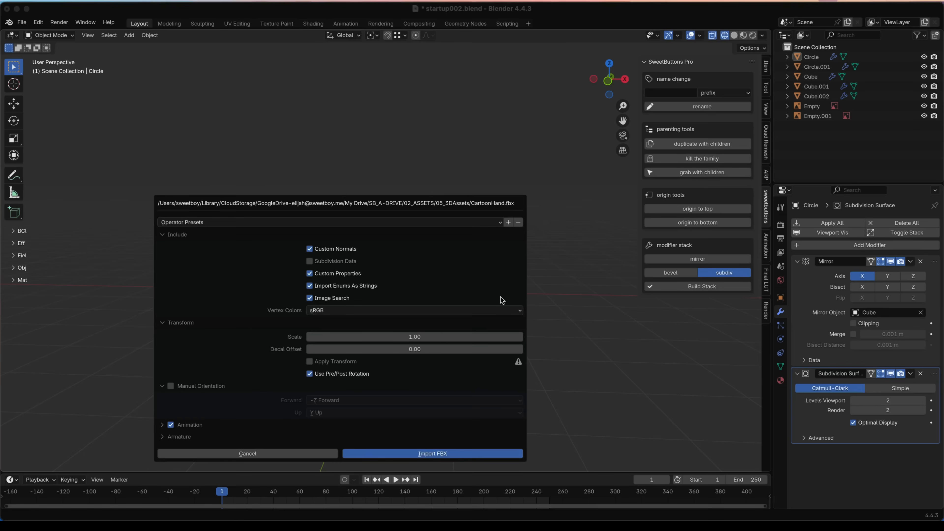
click(460, 455)
alt+middle_drag(423, 296, 498, 276)
scroll(498, 276, up, 5)
key(shift+z)
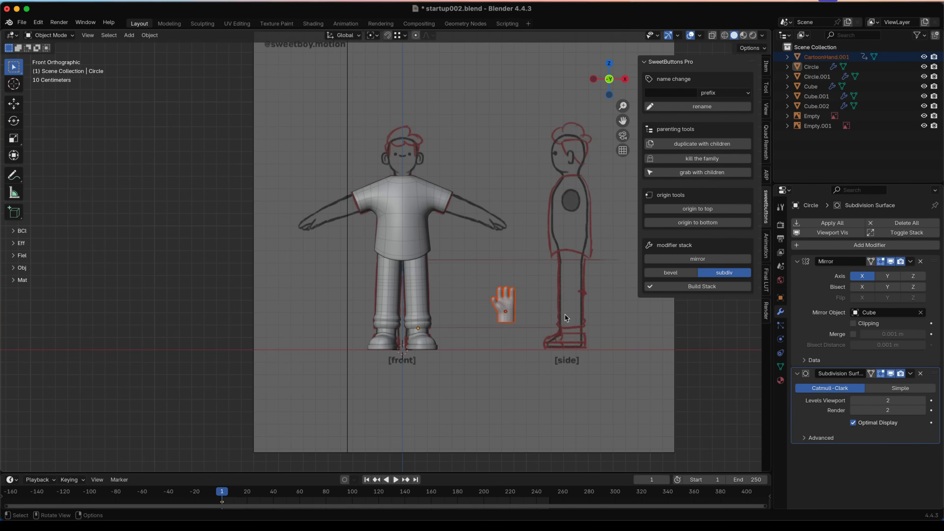
- Rotate the imported hand by 115° in the front view to follow the sketched arm's slope
scroll(467, 270, down, 2)
scroll(431, 267, up, 2)
click(431, 267)
scroll(431, 267, up, 2)
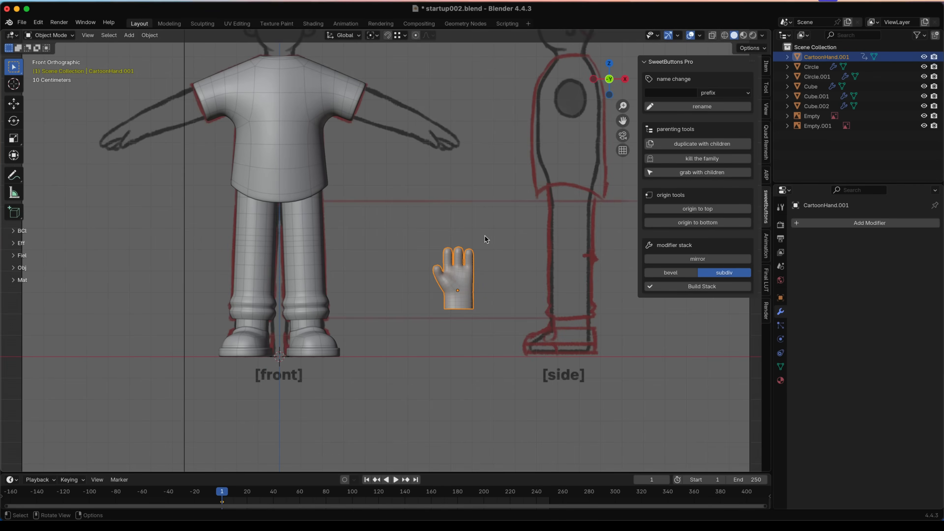
key(r)
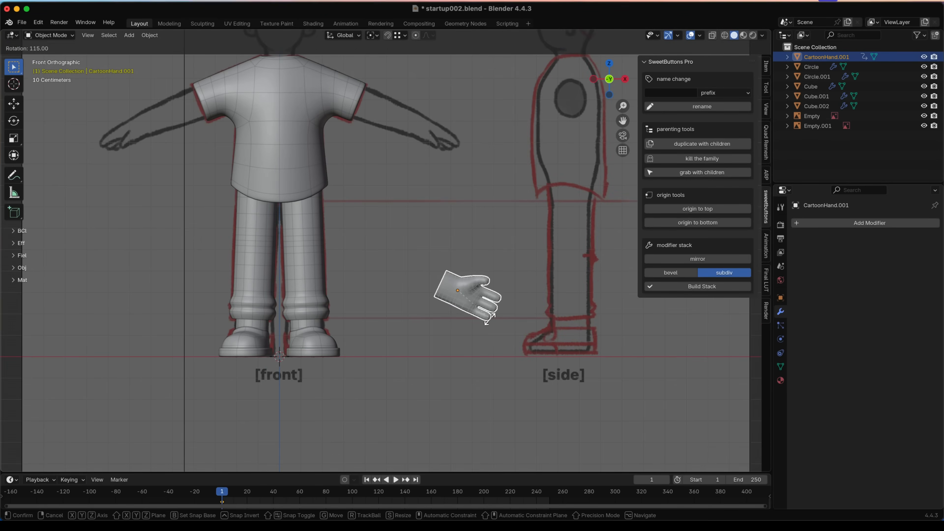
click(489, 322)
- Rotate the hand by exactly 90° around its local Z axis
key(r)
key(z)
key(z)
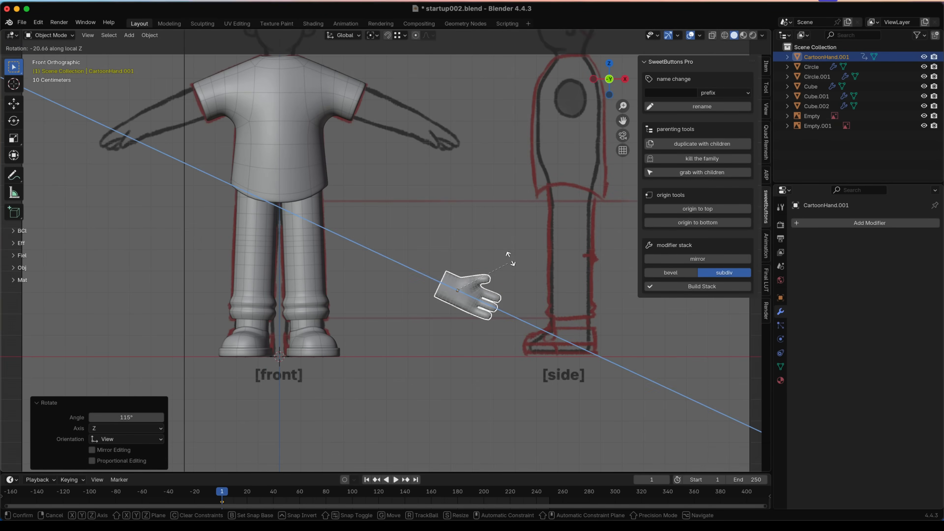
key(z)
middle_drag(419, 348, 491, 302)
key(z)
key(z)
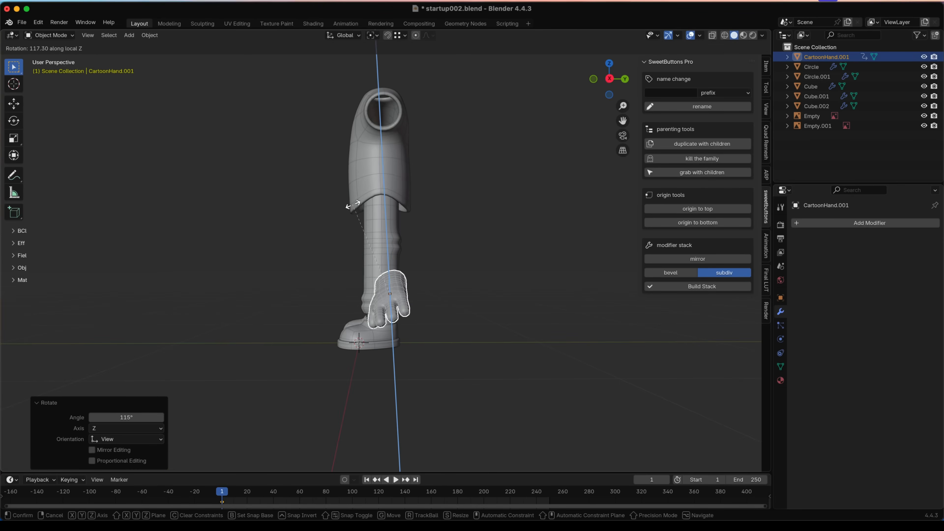
click(402, 217)
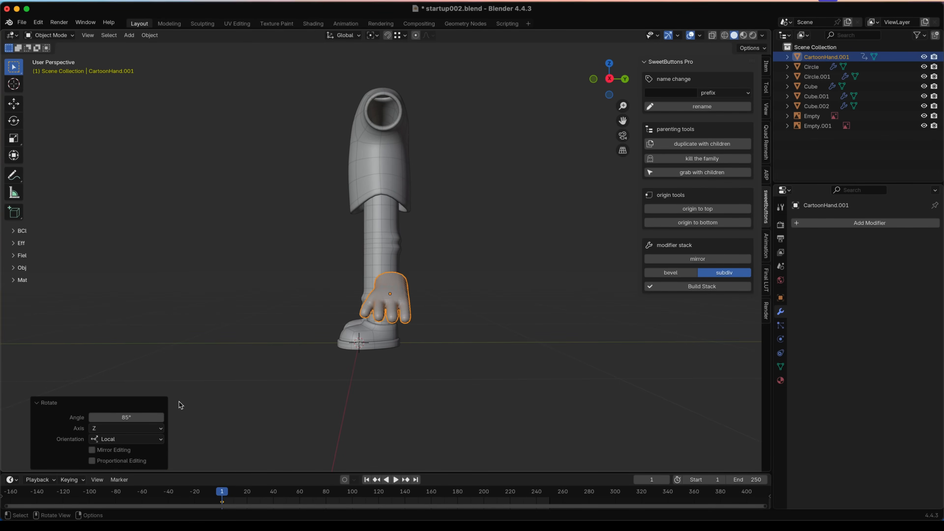
click(132, 416)
text(90)
key(Return)
- Move the hand about -0.18 m in X and 0.78 m in Z onto the sketched hand in the front view
key(KP_1)
key(g)
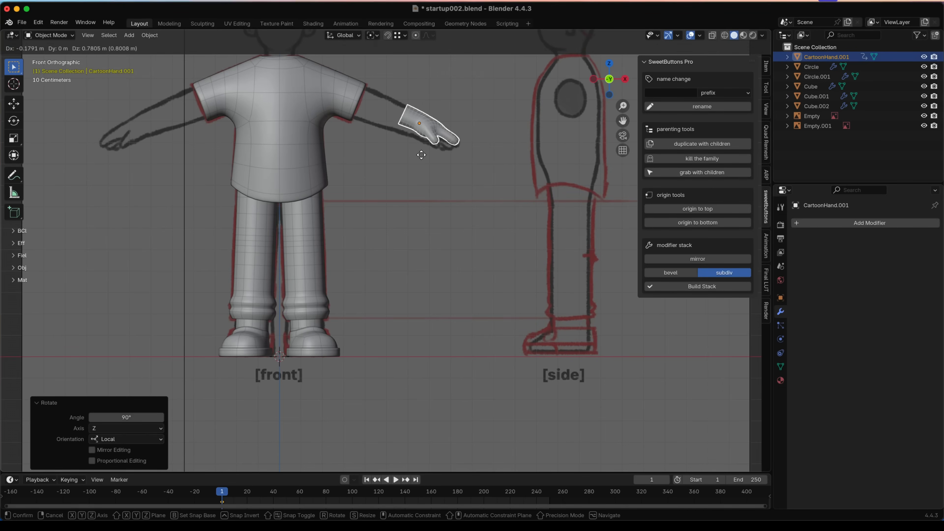
click(422, 155)
shift+middle_drag(472, 153, 457, 204)
- Move the hand about -0.024 m along Y and fine-tune its Y position in the side view to line it up with the sleeve opening
key(g)
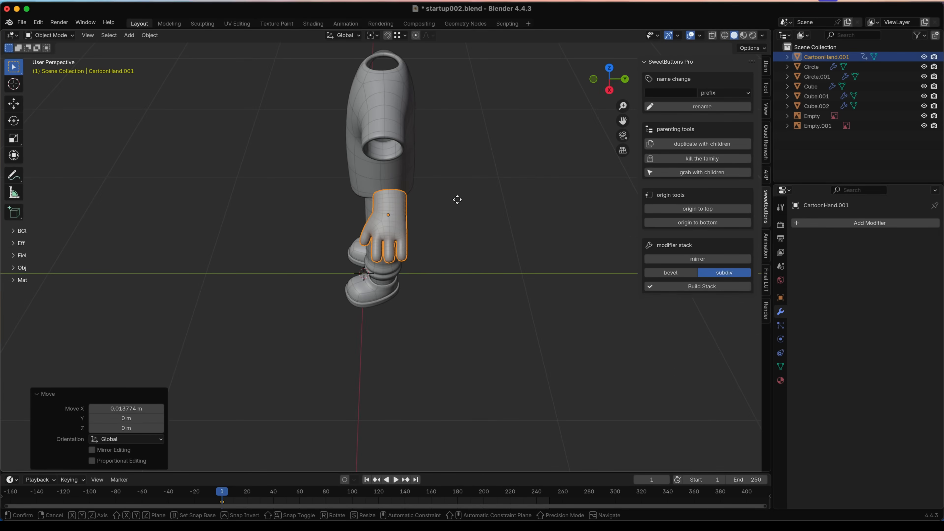
key(y)
click(451, 201)
key(KP_3)
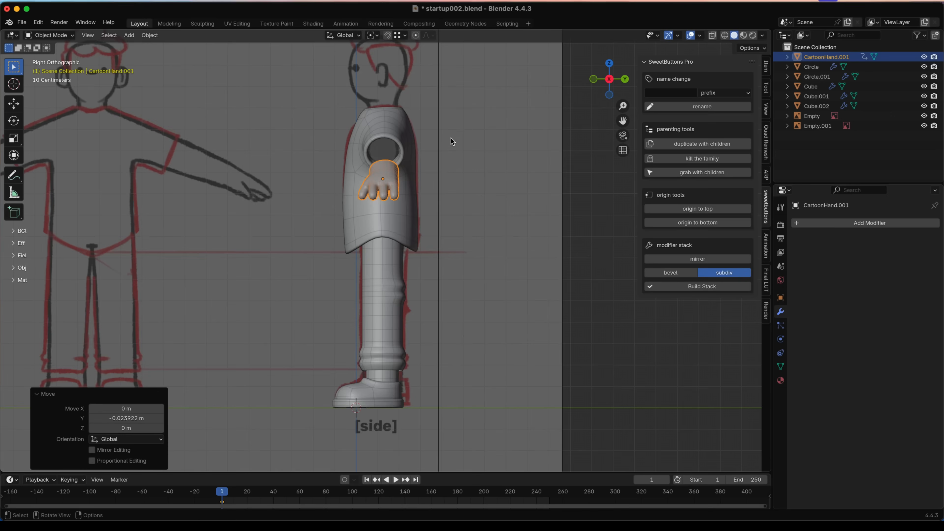
key(g)
key(y)
click(448, 142)
middle_drag(448, 141, 461, 244)
- Nudge the hand onto the sketched outline in the front view, with a last move of about 0.007 m in X and -0.011 m in Z
key(KP_1)
scroll(479, 156, up, 5)
key(s)
key(Escape)
key(g)
click(524, 233)
key(g)
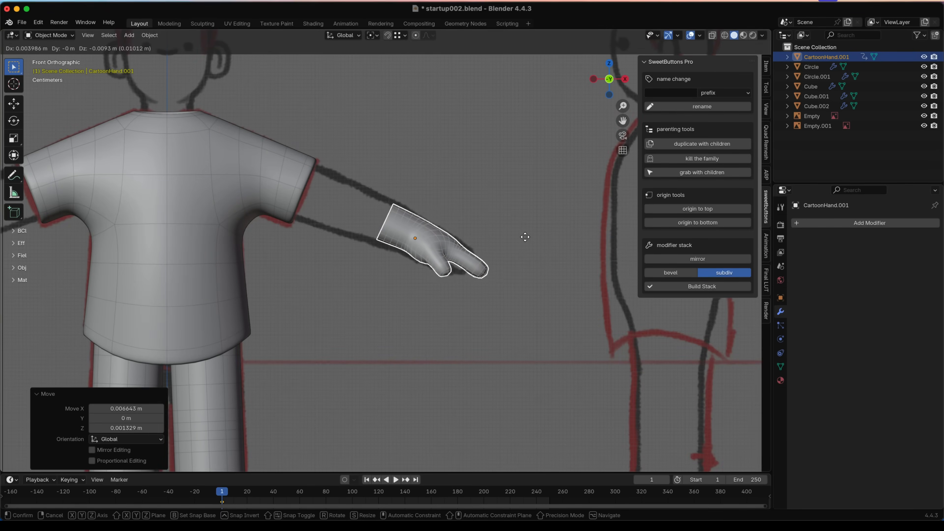
click(526, 237)
- Examine the hand's open wrist and its alignment with the sleeve opening from several angles
scroll(423, 231, up, 2)
scroll(422, 227, down, 3)
middle_drag(423, 227, 387, 210)
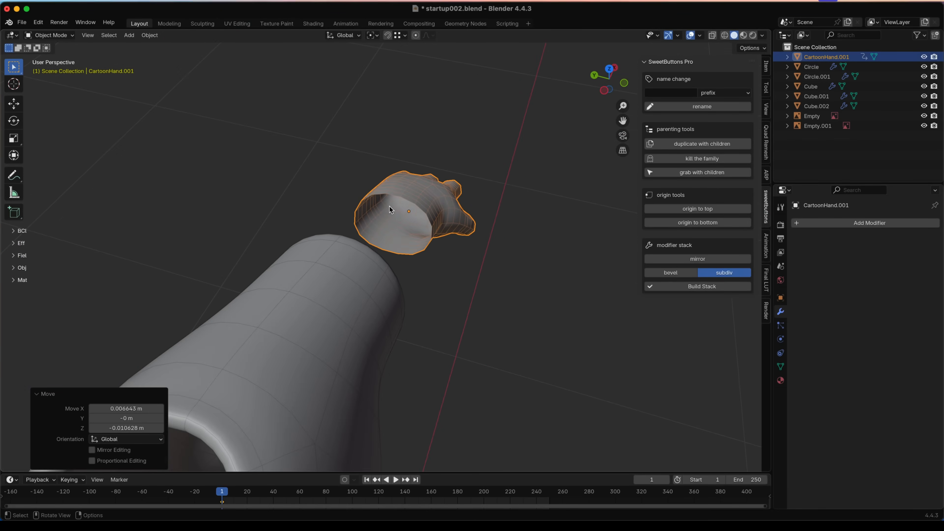
scroll(427, 307, up, 3)
shift+middle_drag(415, 175, 369, 326)
shift+middle_drag(367, 277, 231, 252)
scroll(367, 226, up, 2)
scroll(367, 226, down, 4)
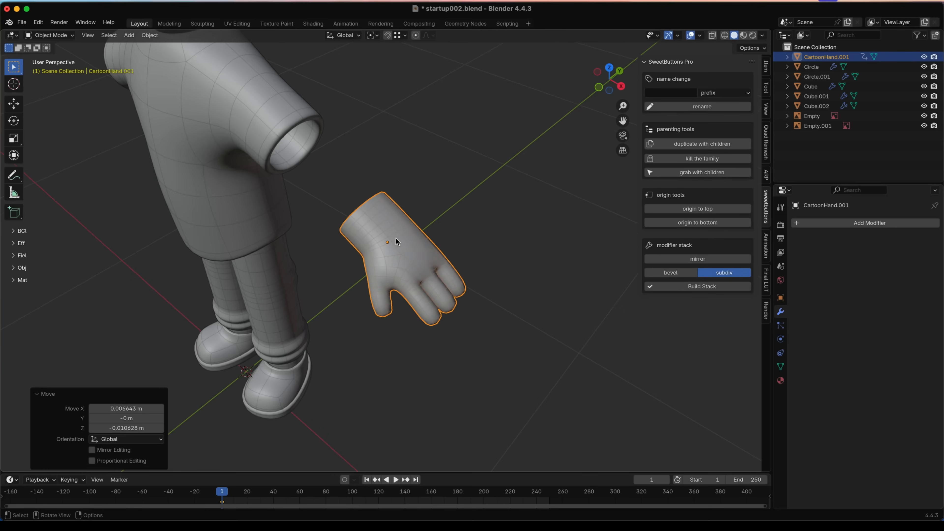
middle_drag(396, 238, 315, 191)
scroll(400, 247, up, 3)
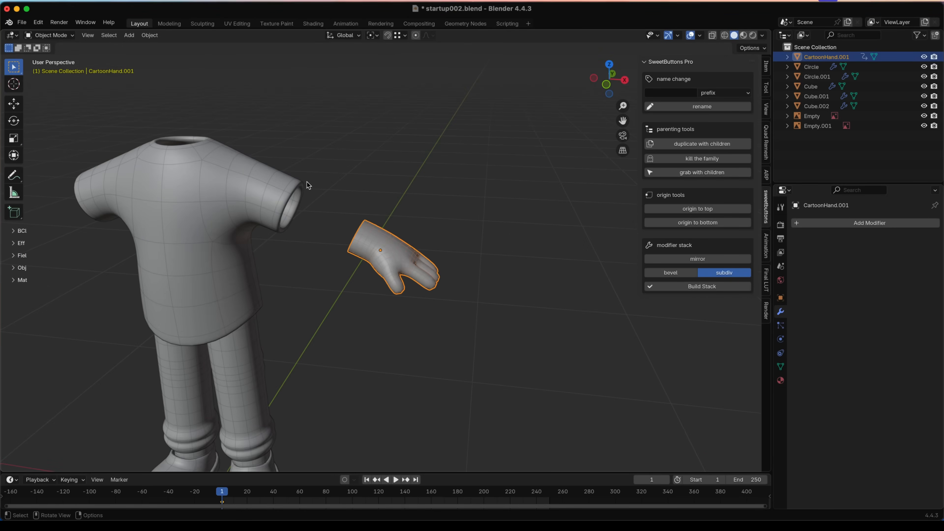
middle_drag(294, 193, 335, 217)
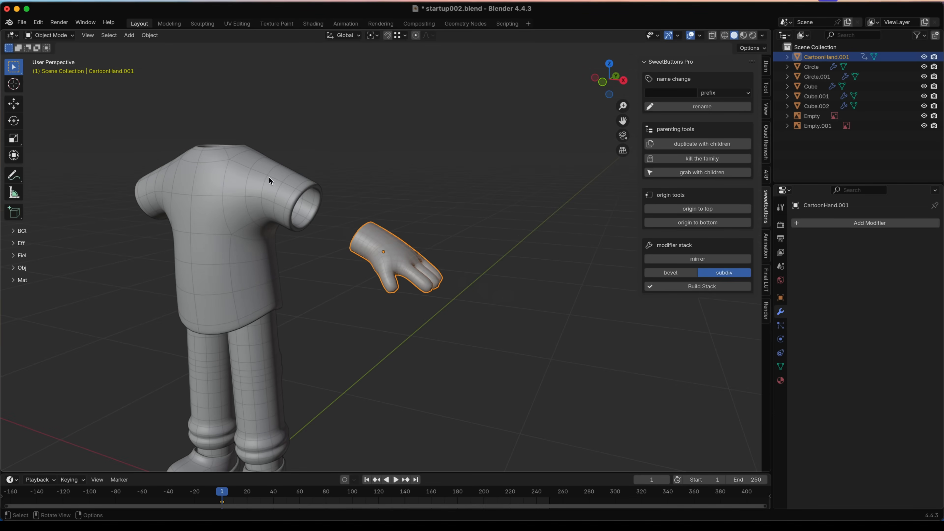
- Delete the vertices of the edge loop around the hand's wrist to separate the cuff from the palm
scroll(324, 196, up, 4)
key(Tab)
middle_drag(346, 181, 317, 214)
alt+click(383, 231)
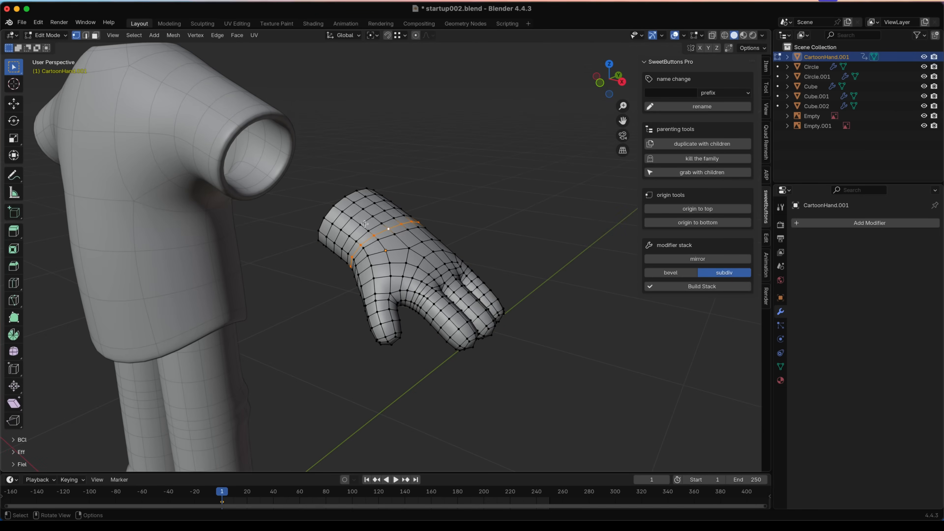
key(x)
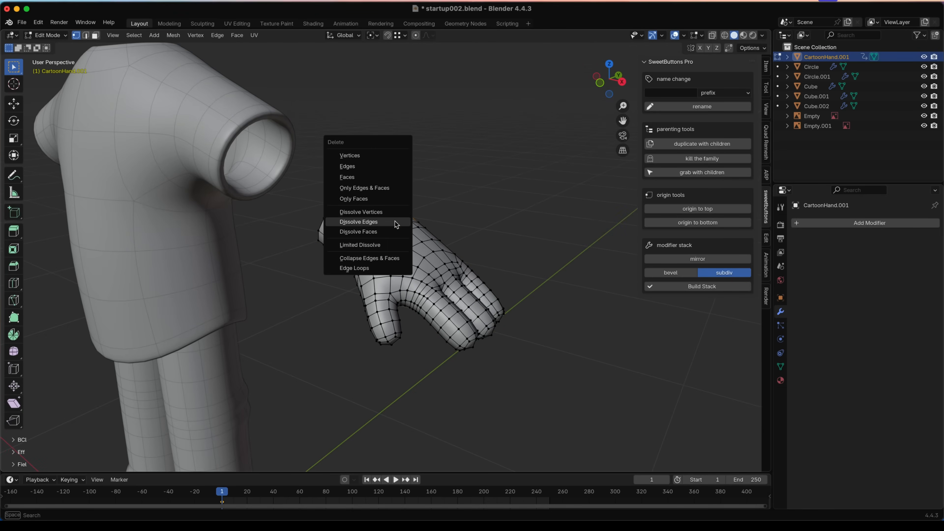
click(365, 155)
- Select the whole detached cuff piece as linked geometry and delete it
middle_drag(295, 176, 366, 233)
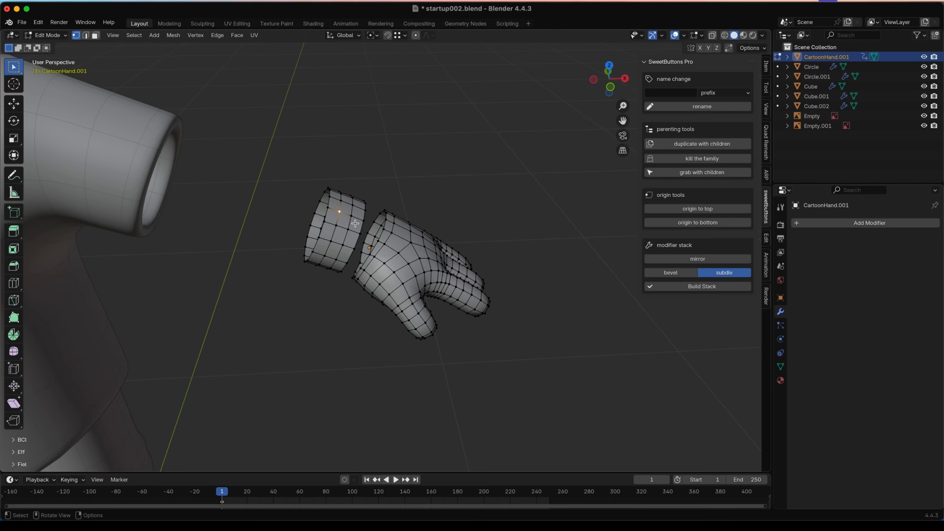
key(ctrl+l)
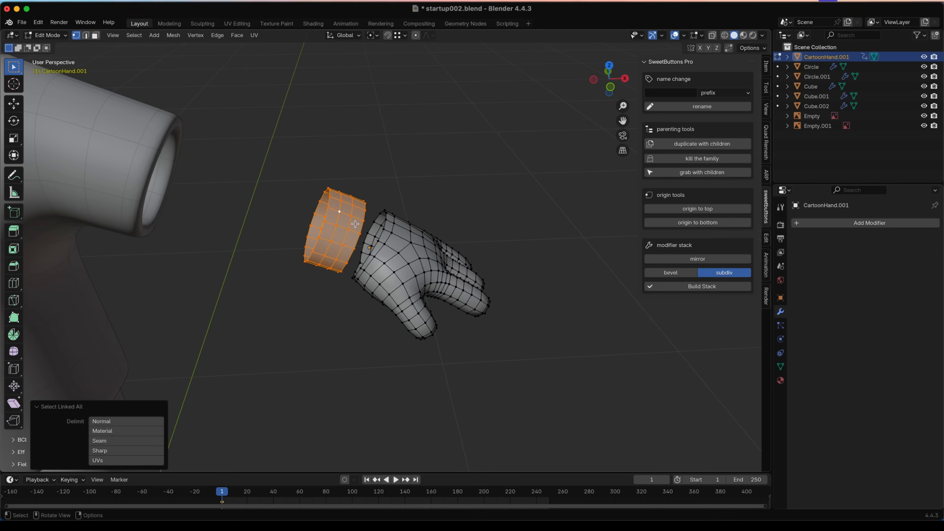
key(x)
click(404, 186)
- Extrude the hand's open wrist loop toward the sleeve by about 0.19 m along the local Z axis
mouse_move(404, 186)
middle_down()
mouse_move(386, 201)
mouse_move(312, 211)
mouse_move(342, 224)
mouse_move(424, 223)
mouse_move(455, 205)
mouse_move(312, 212)
mouse_move(323, 203)
middle_up()
scroll(377, 228, up, 3)
scroll(326, 206, up, 1)
scroll(327, 206, down, 4)
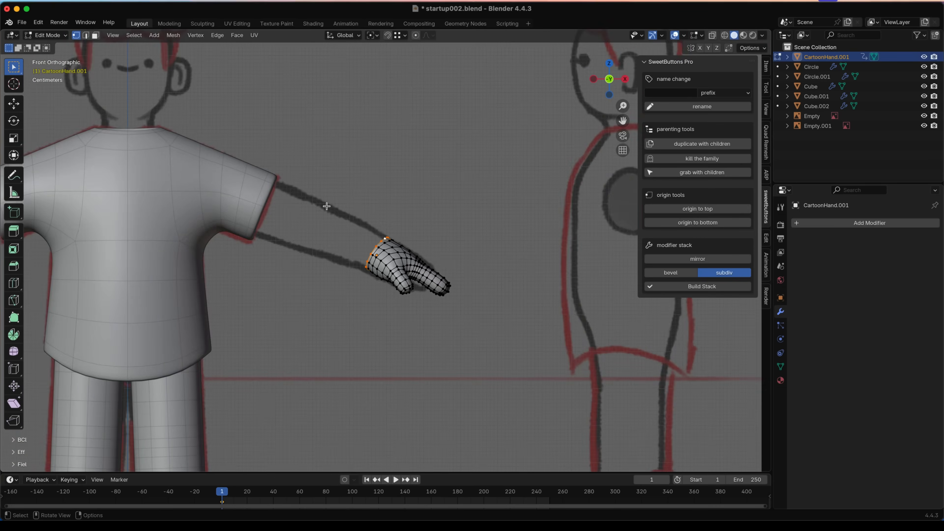
scroll(327, 206, down, 2)
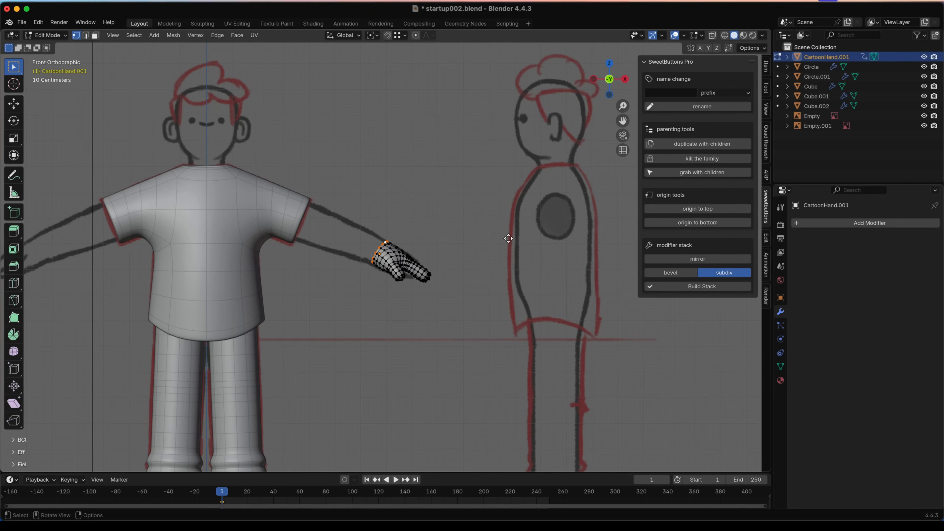
key(g)
key(z)
right_click(499, 235)
key(g)
key(z)
key(z)
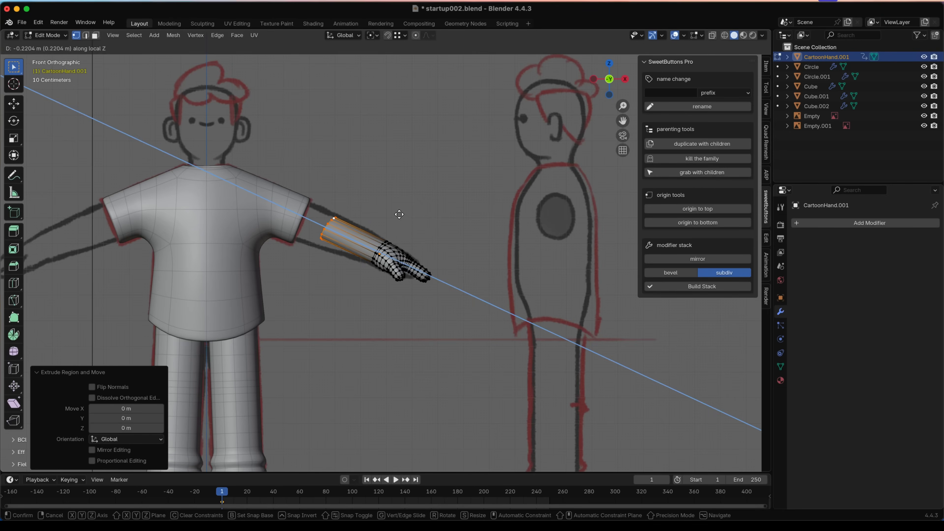
click(402, 222)
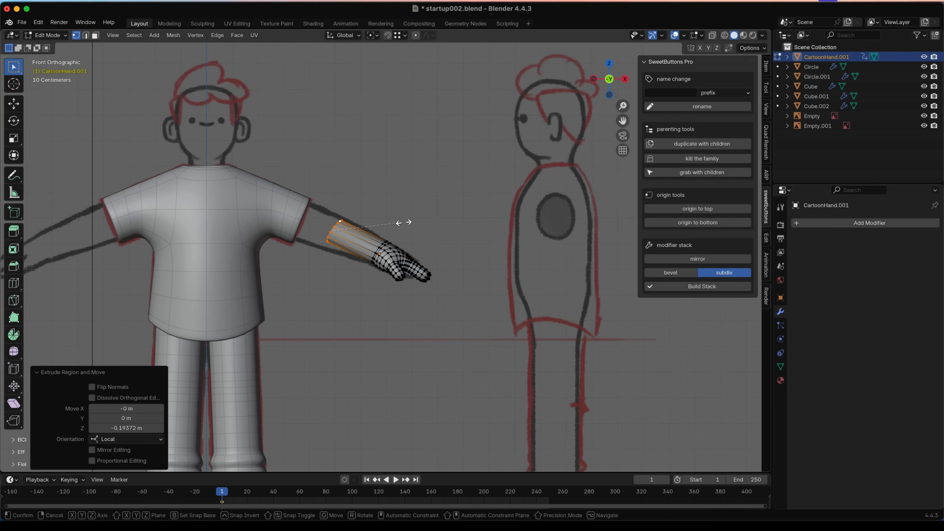
- Flatten the extruded forearm end by scaling it to 0 along its local Z axis
key(s)
key(z)
key(z)
key(0)
key(Return)
- Round the forearm's open end loop with the LoopTools Circle operation
middle_drag(371, 280, 437, 181)
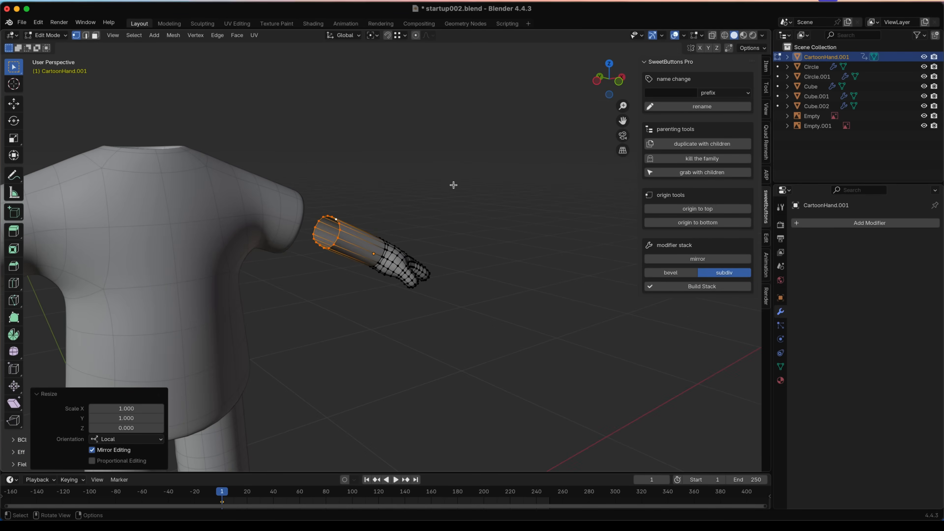
right_click(465, 182)
mouse_move(480, 170)
click(520, 181)
- Widen the forearm's open end along global Y, first by a factor of 1.064 and again by about 1.09
middle_drag(521, 181, 452, 250)
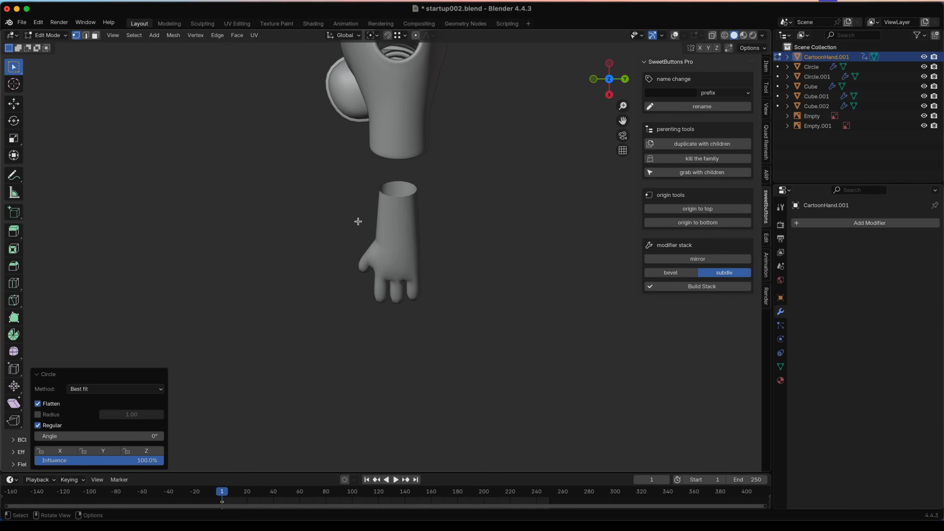
middle_drag(259, 228, 415, 116)
middle_drag(361, 236, 425, 201)
middle_drag(396, 240, 373, 265)
key(s)
key(x)
key(y)
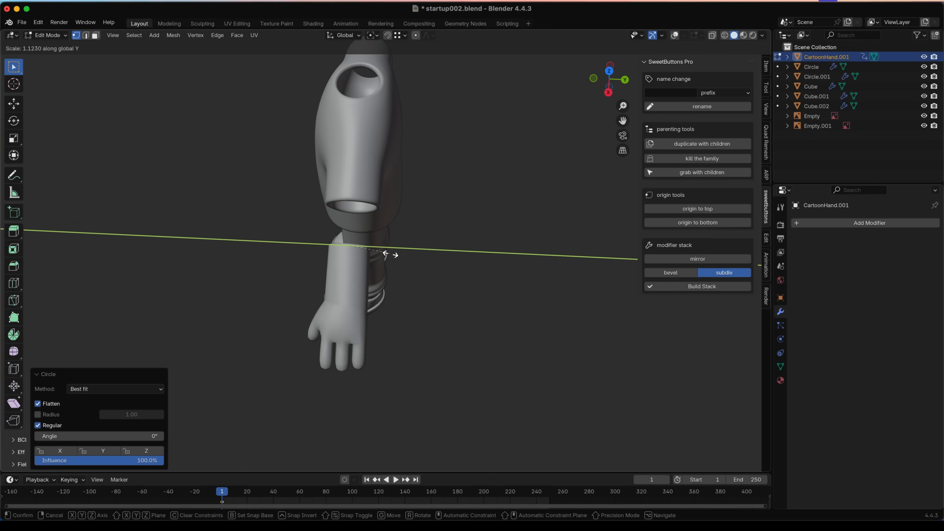
click(388, 255)
middle_drag(389, 255, 287, 353)
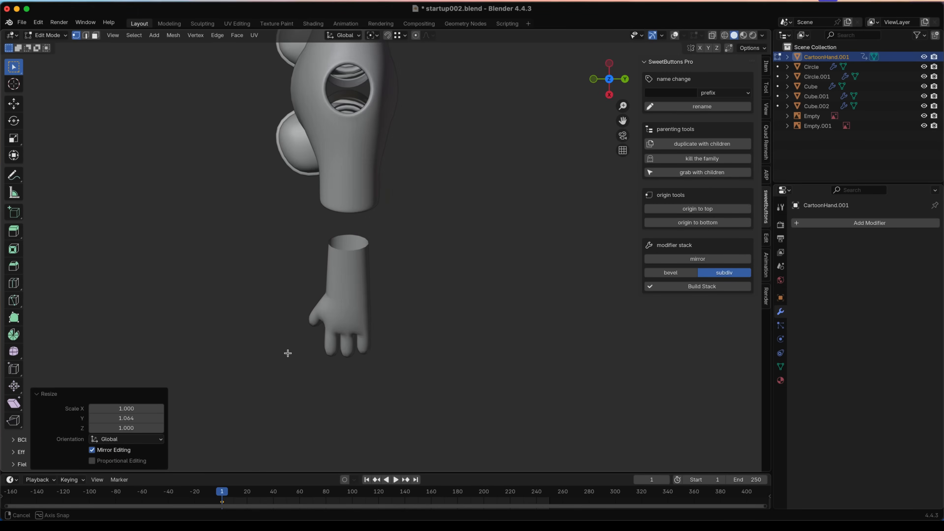
key(s)
key(y)
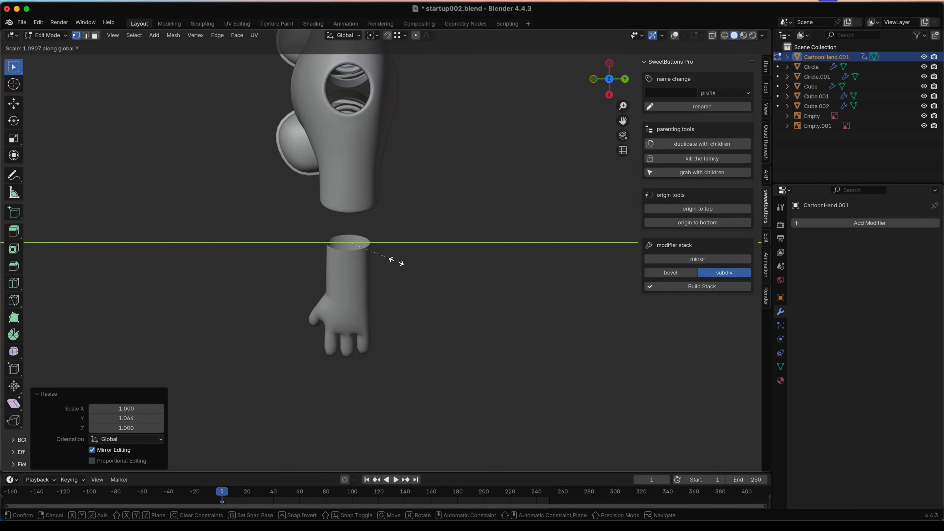
click(397, 261)
- Extrude the forearm's open end about 0.21 m along local Z into the sleeve
middle_drag(397, 261, 462, 233)
key(g)
key(z)
key(z)
click(404, 213)
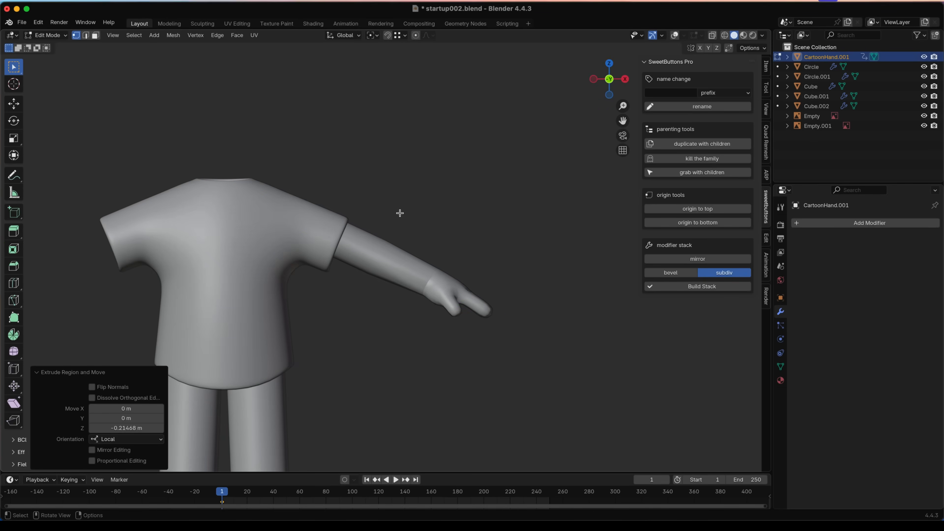
- Move the whole arm object down by about 0.008 m in Object Mode
key(Tab)
key(g)
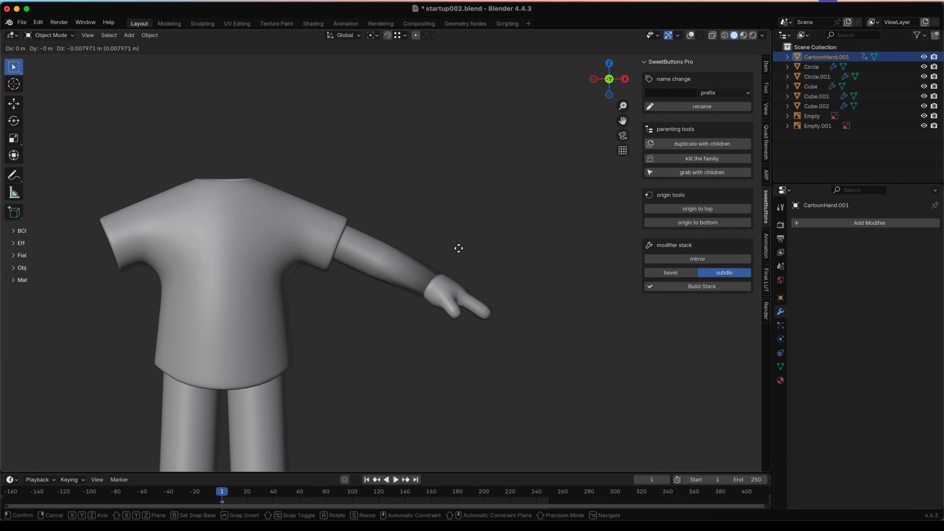
click(460, 248)
- Return the arm to Edit Mode with solid shading and turn the viewport overlays back on
key(Tab)
mouse_move(442, 263)
middle_down()
mouse_move(369, 276)
mouse_move(440, 262)
middle_up()
key(shift+z)
key(z)
click(421, 272)
key(z)
click(367, 247)
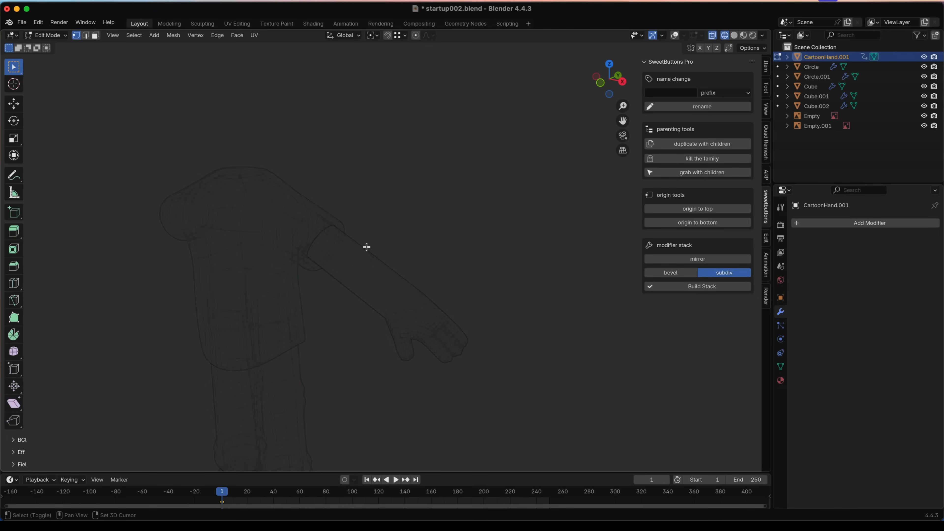
key(shift+z)
key(alt+shift+z)
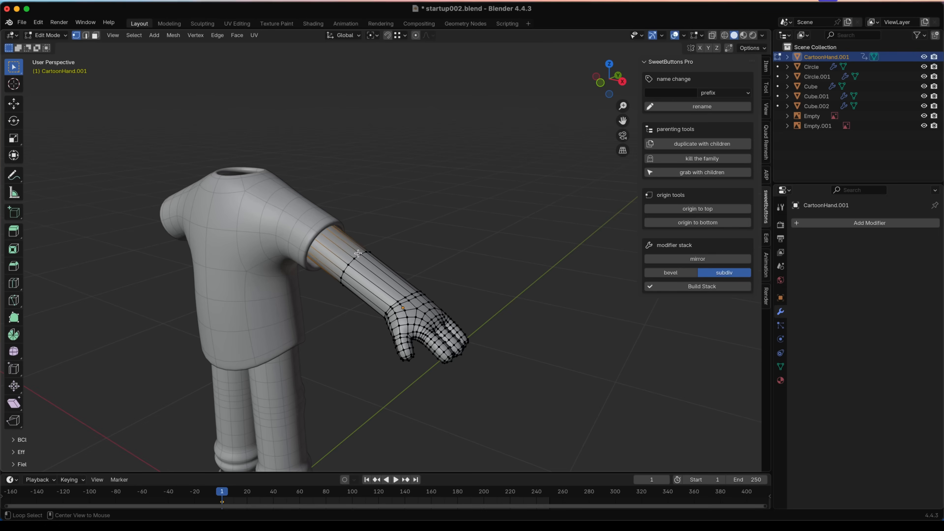
- Select the edge loop around the middle of the forearm and dissolve its edges
key(ctrl+r)
click(358, 253)
alt+click(362, 255)
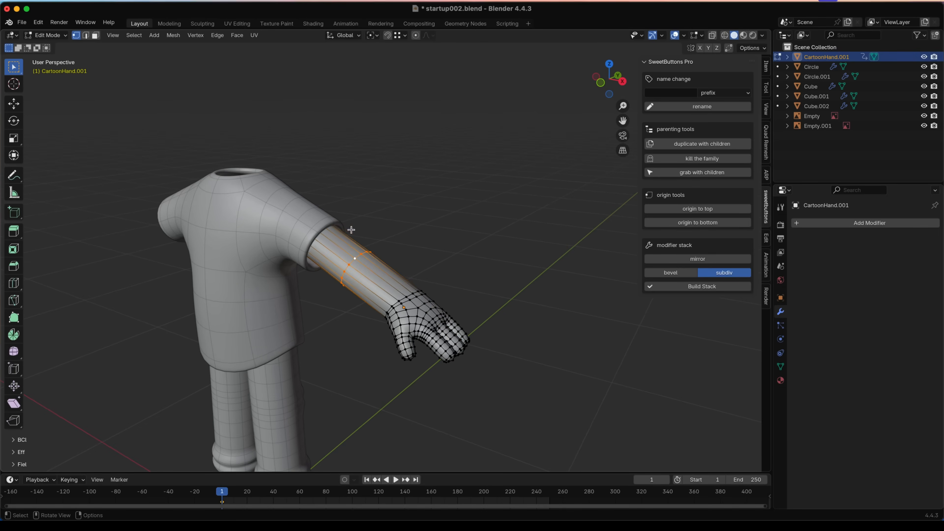
key(shift+z)
key(KP_1)
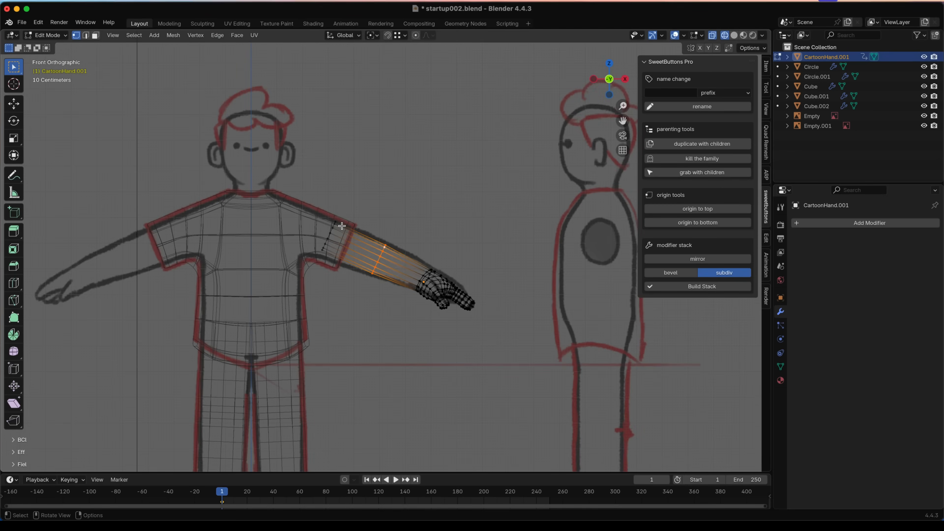
scroll(445, 228, up, 2)
key(x)
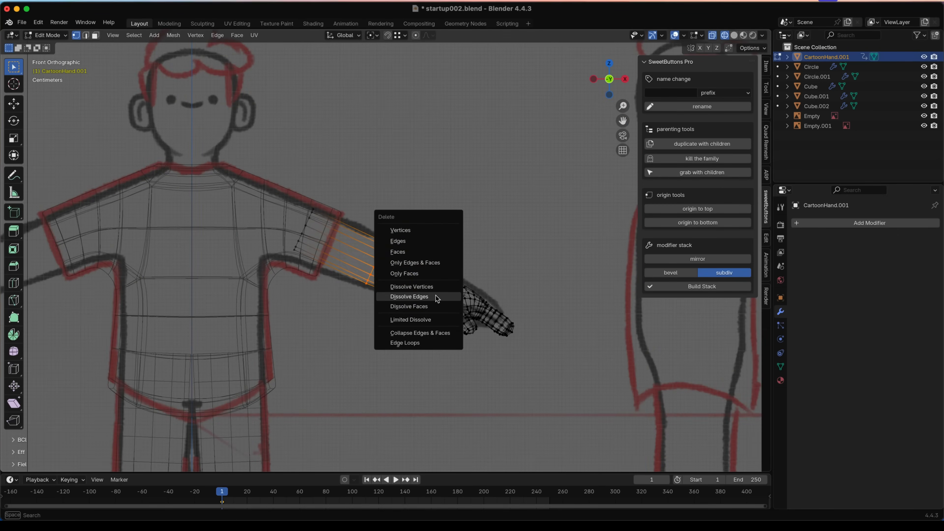
click(436, 296)
scroll(394, 242, down, 1)
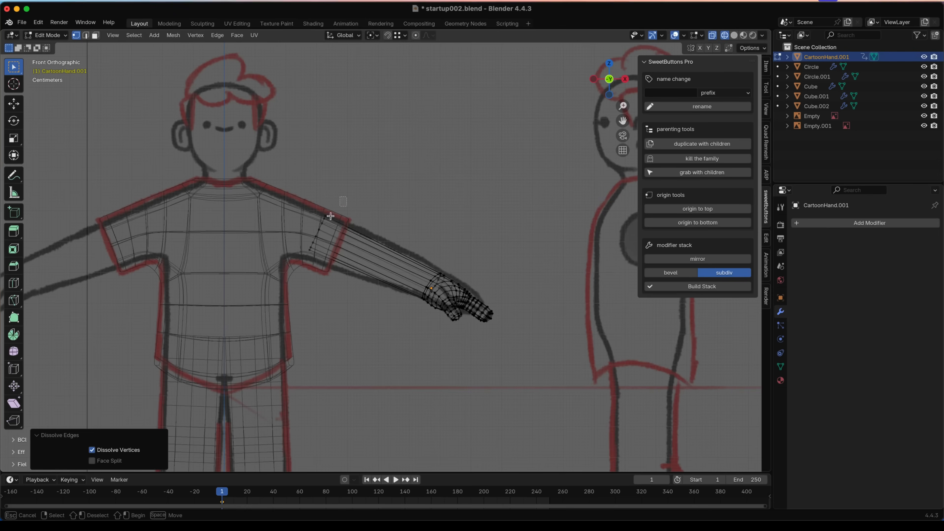
- Scale the arm's end loop inside the sleeve up by about 1.1 and adjust its width along Y
drag(330, 215, 310, 241)
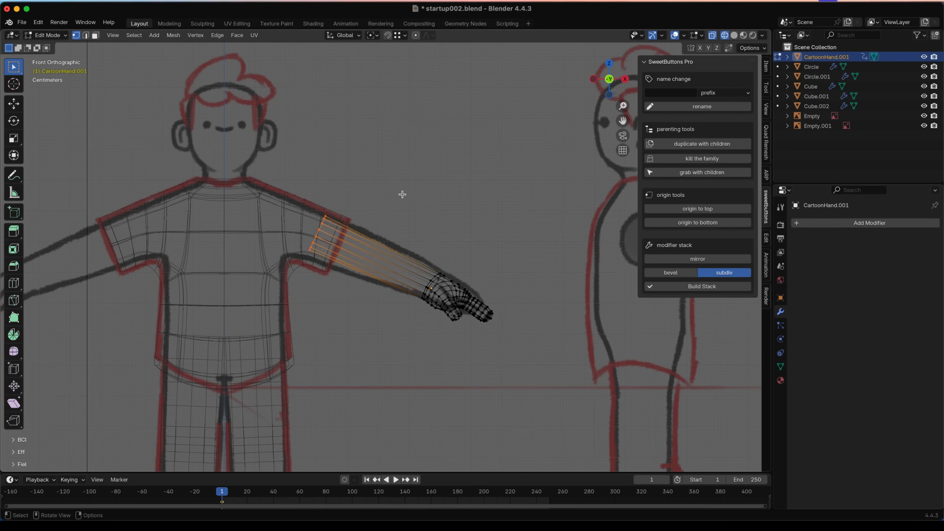
key(s)
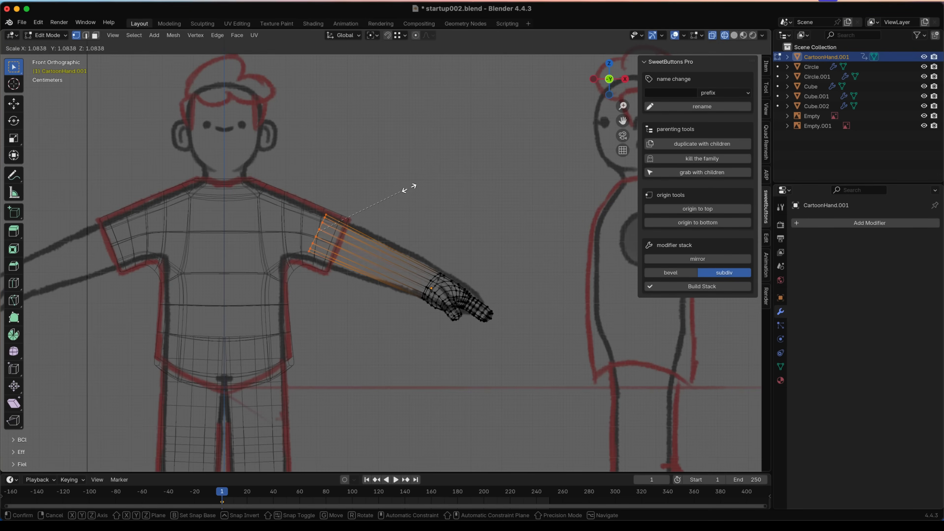
click(414, 186)
middle_drag(414, 186, 353, 256)
key(s)
key(y)
click(477, 233)
key(Tab)
key(shift+alt+z)
key(Tab)
key(shift+alt+z)
- Add a single loop cut around the forearm between the wrist and the sleeve end
key(ctrl+r)
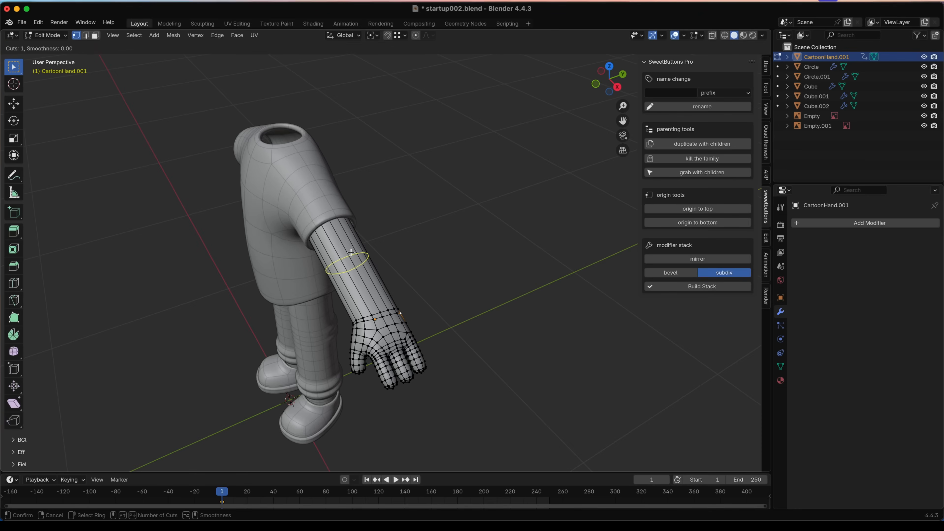
click(343, 249)
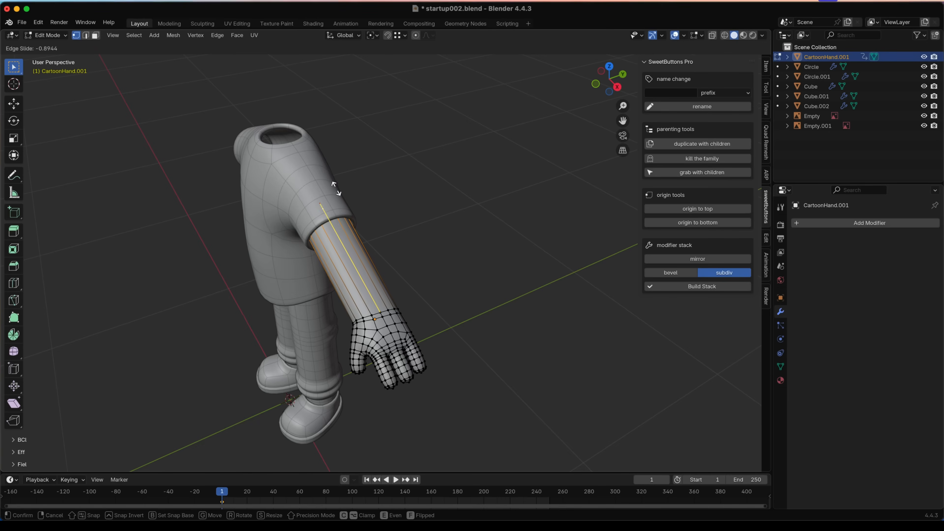
click(364, 238)
- Select the arm vertices inside the sleeve in wireframe, round them with LoopTools Circle and return to Object Mode
middle_drag(340, 302, 411, 257)
key(shift+z)
drag(260, 191, 342, 292)
right_click(390, 164)
mouse_move(406, 165)
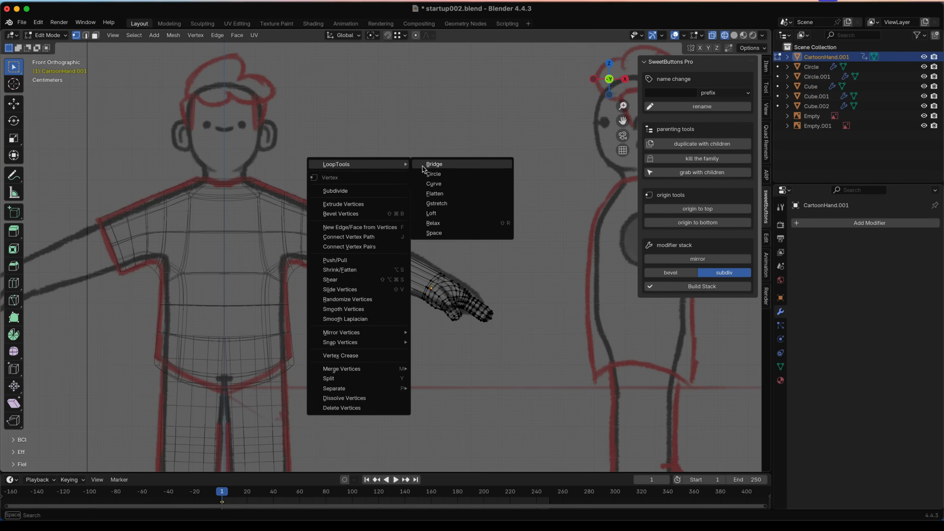
click(434, 174)
key(Tab)
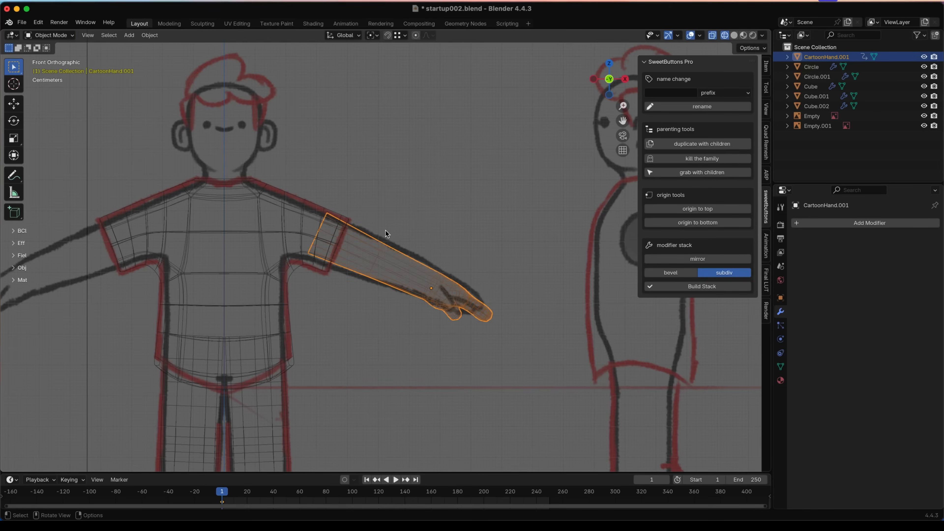
- Nudge the arm in the front view so it lines up with the sketch and the sleeve
key(g)
click(442, 242)
key(r)
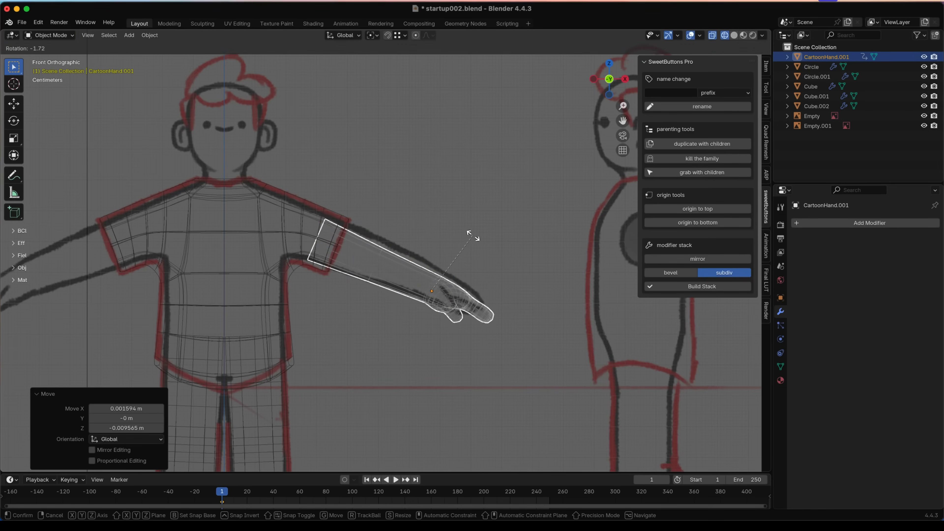
right_click(500, 226)
middle_drag(499, 226, 272, 241)
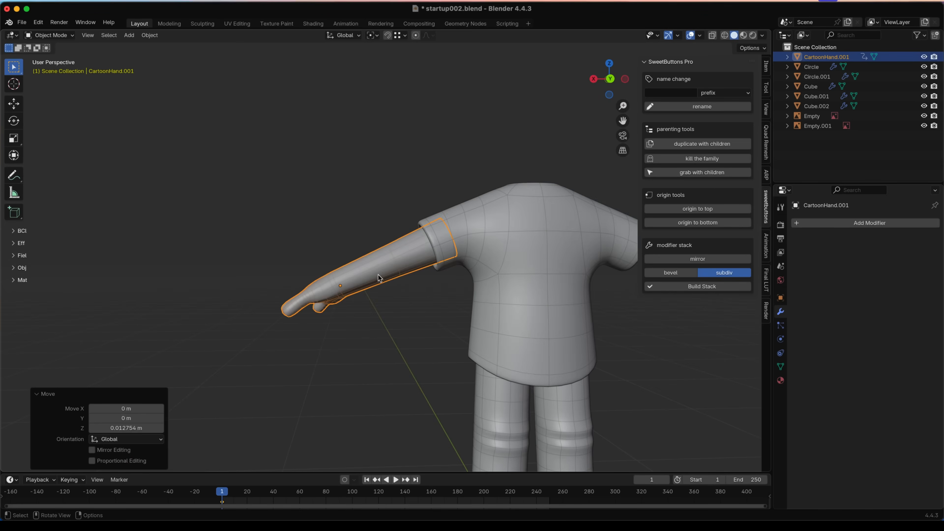
- Bevel the edge loop around the middle of the forearm with 4 segments and a width of about 4.41 m
scroll(391, 285, down, 4)
click(404, 292)
middle_drag(404, 292, 404, 250)
click(399, 298)
scroll(398, 297, up, 2)
key(Tab)
scroll(403, 250, down, 2)
scroll(403, 249, up, 4)
key(2)
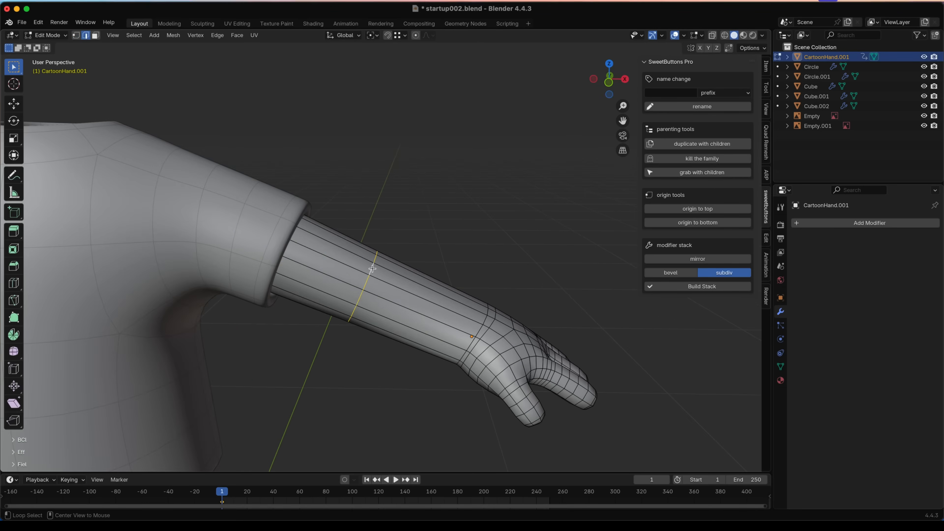
scroll(372, 269, down, 2)
key(ctrl+b)
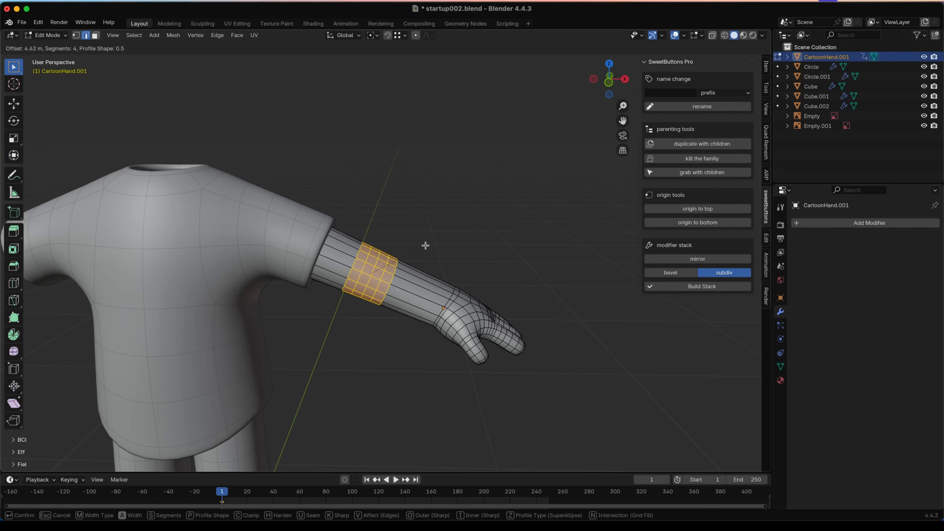
click(425, 246)
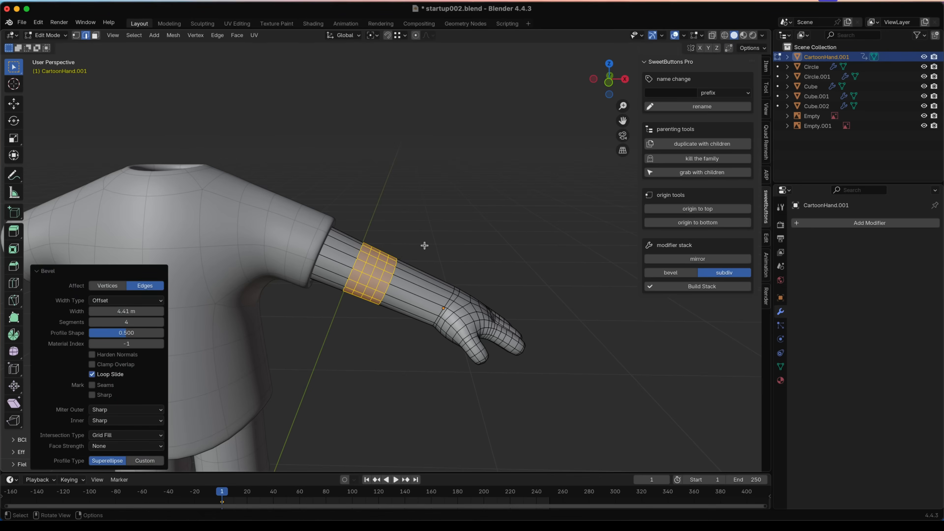
- Add a loop cut between the bevelled forearm section and the wrist, slid to a factor of 0.300
click(428, 271)
right_click(428, 272)
key(ctrl+z)
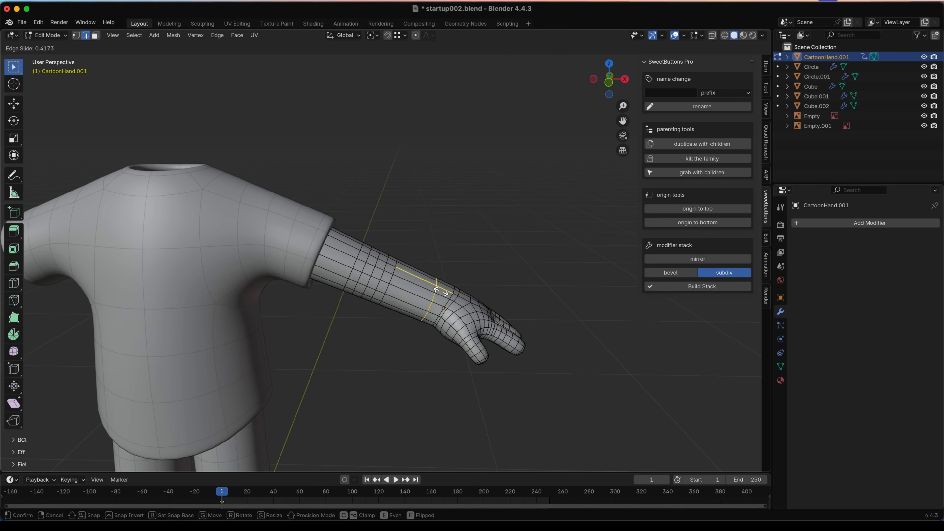
click(438, 290)
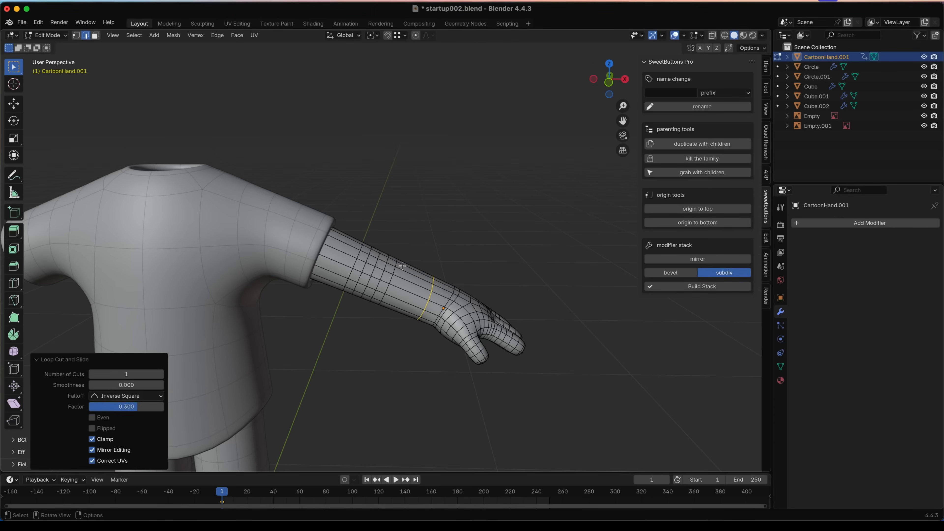
- Select the edge loop at the wrist and smooth it with repeated LoopTools Relax
key(Tab)
middle_drag(413, 275, 402, 291)
scroll(403, 291, down, 1)
key(Tab)
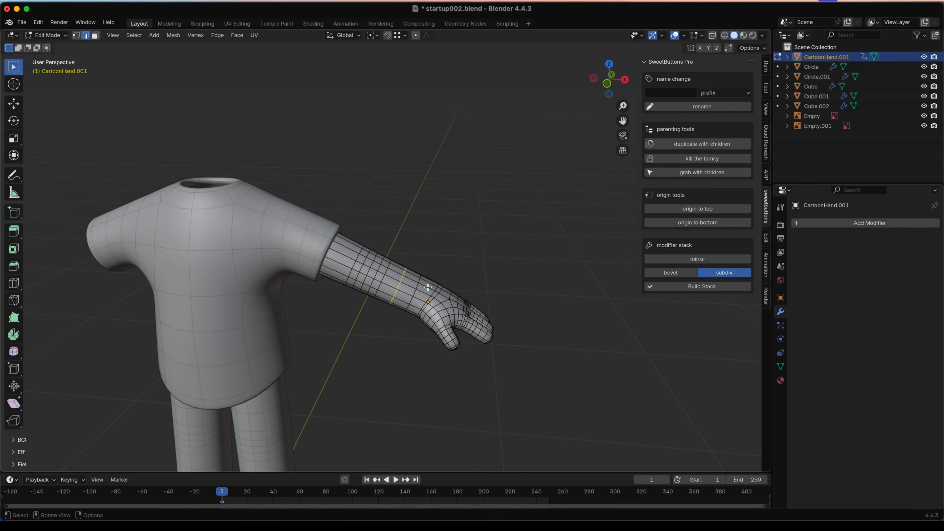
scroll(468, 290, up, 1)
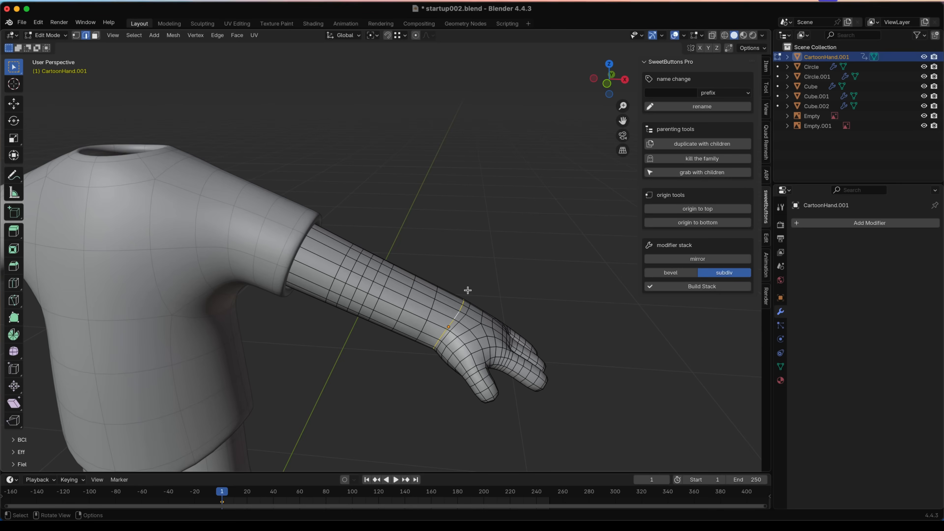
click(543, 293)
middle_drag(525, 299, 487, 305)
key(shift+r)
scroll(303, 221, down, 2)
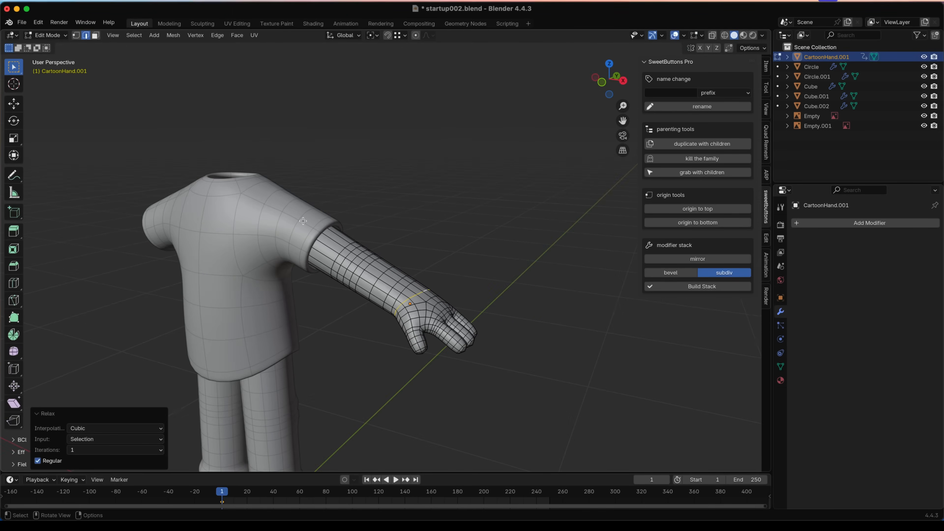
- Add two evenly spaced loop cuts to the arm section inside the sleeve and return to Object Mode with solid shading
middle_drag(322, 225, 368, 235)
key(alt+z)
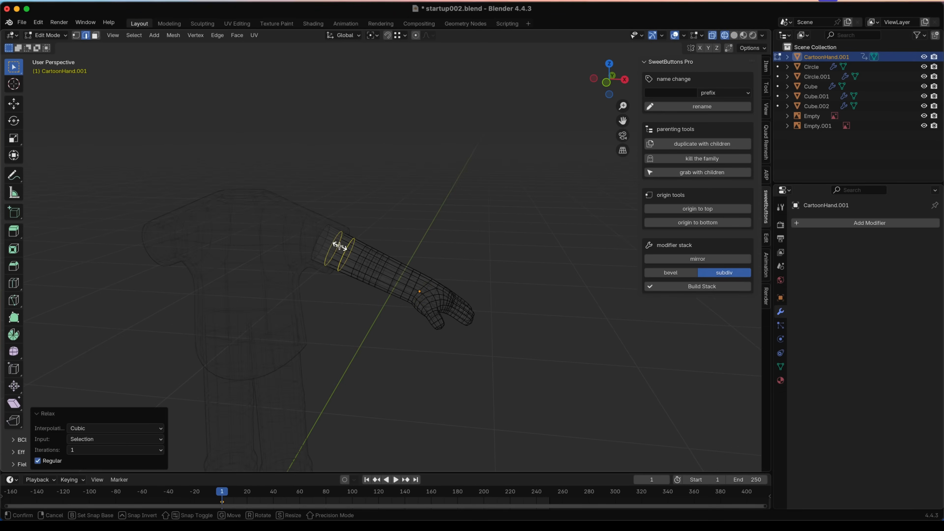
right_click(339, 246)
key(shift+z)
key(Tab)
middle_drag(466, 264, 386, 267)
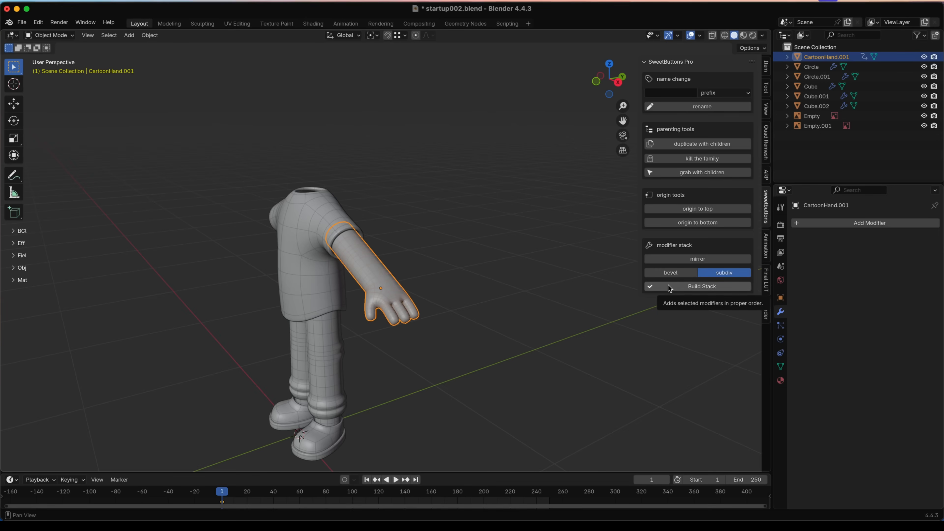
- Build a stack of Subdivision Surface and X-axis Mirror modifiers on the arm, using the shirt as the mirror object
click(668, 286)
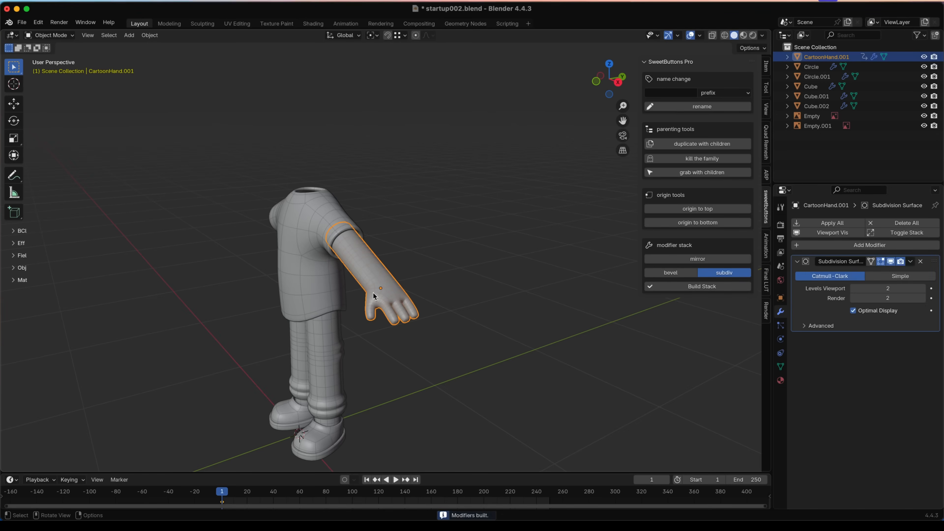
middle_drag(333, 269, 460, 255)
click(728, 258)
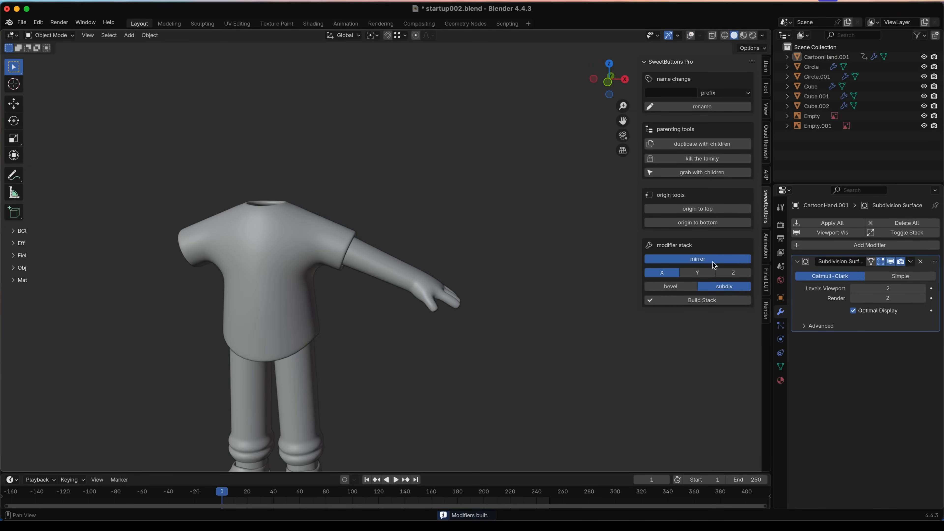
click(722, 301)
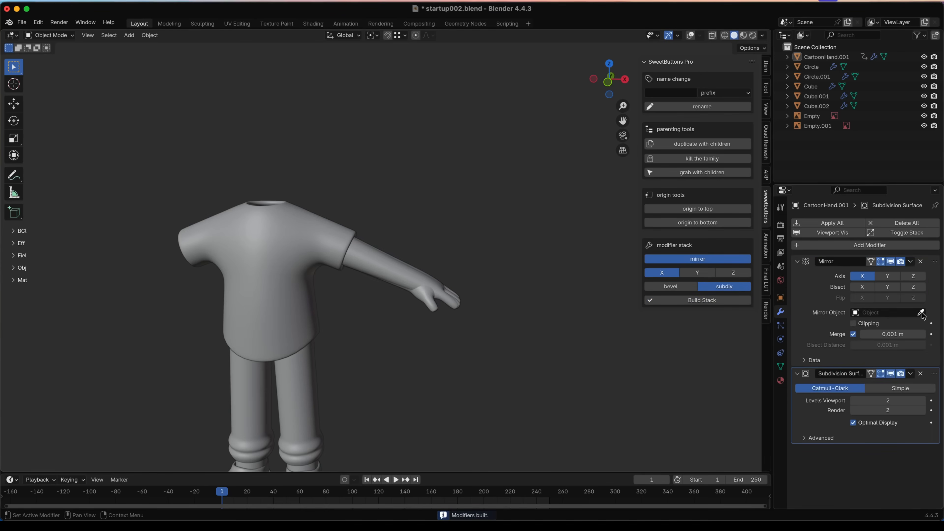
scroll(287, 258, down, 2)
click(312, 242)
mouse_move(487, 235)
middle_down()
mouse_move(212, 226)
mouse_move(484, 238)
middle_up()
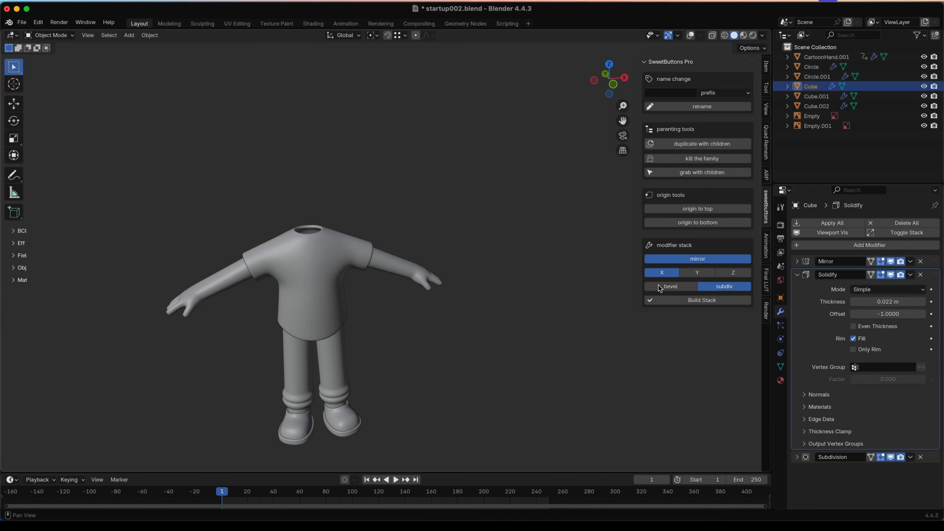
- Scale the arm up slightly and move it about -0.021 m in X and 0.009 m in Z to fit the front sketch
key(KP_1)
key(shift+alt+z)
middle_drag(402, 255, 568, 285)
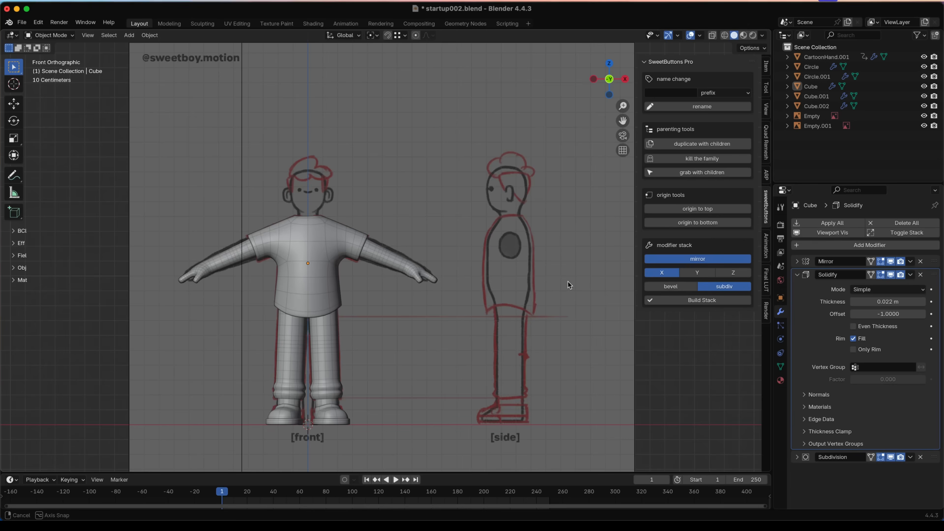
click(343, 257)
scroll(467, 264, up, 2)
key(s)
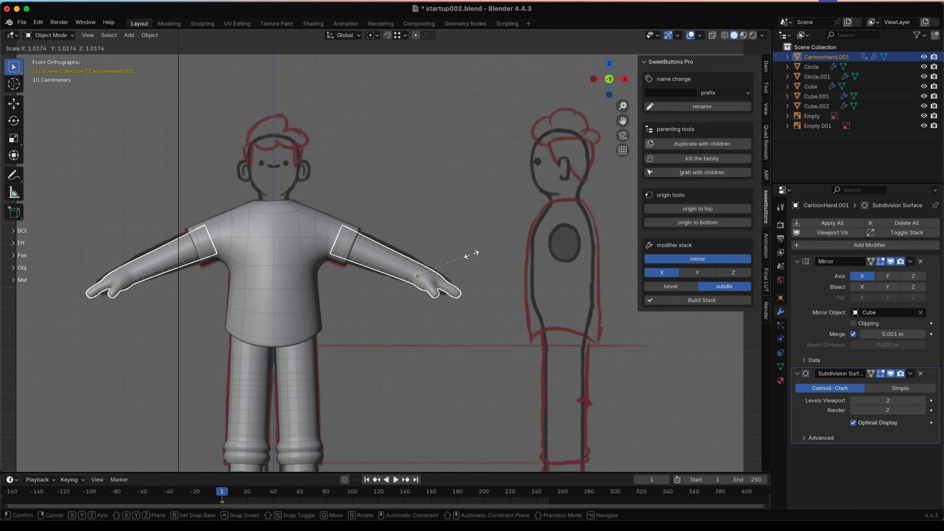
click(474, 253)
key(g)
click(469, 250)
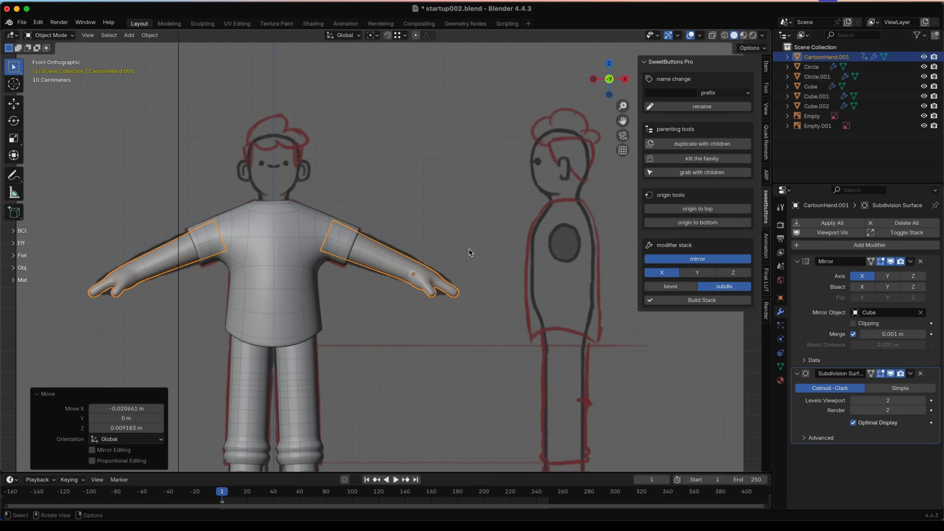
scroll(469, 250, down, 5)
click(470, 265)
middle_drag(479, 270, 437, 277)
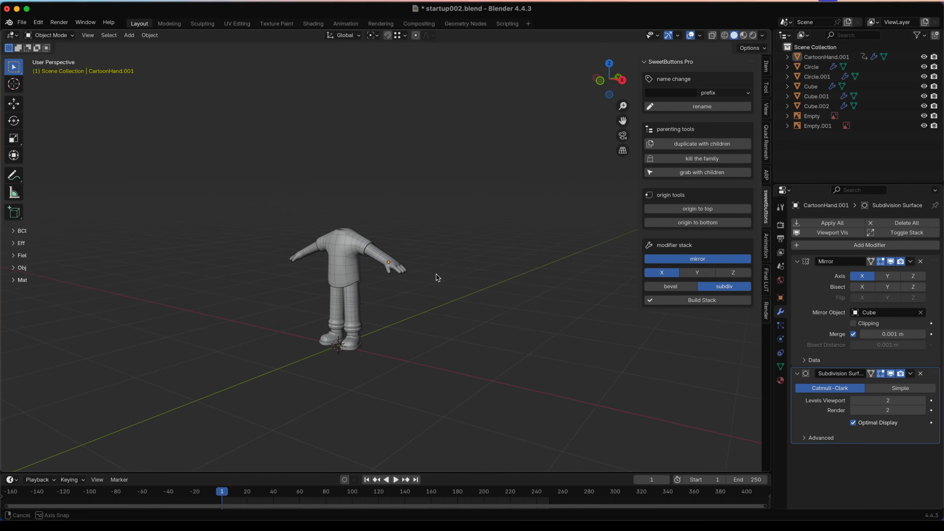
- Delete the arm's innermost end loop inside the sleeve in wireframe, returning to Object Mode with solid shading
scroll(390, 263, up, 5)
key(KP_1)
key(Tab)
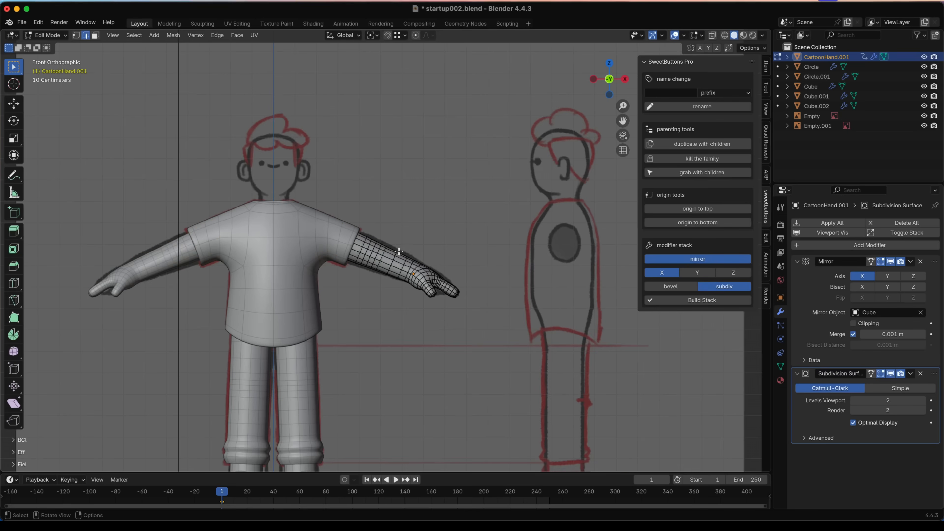
key(shift+z)
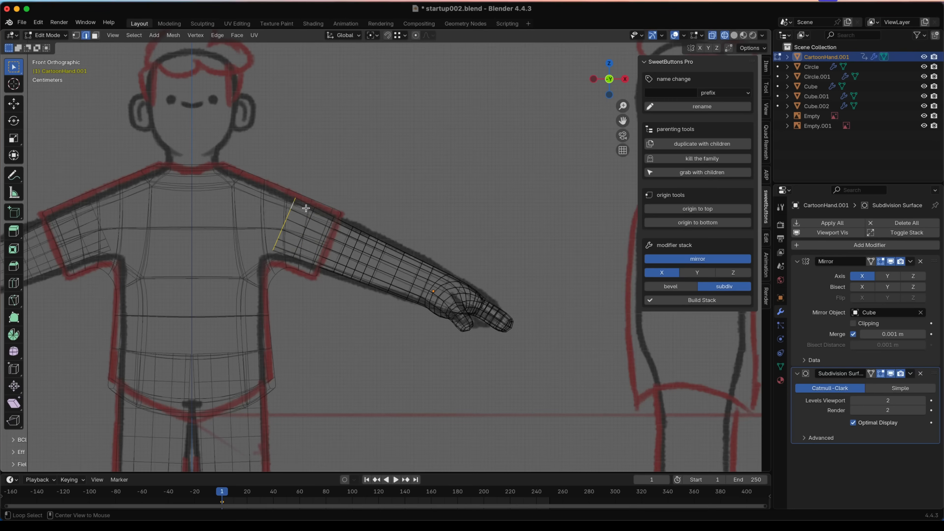
key(x)
click(289, 136)
key(Tab)
key(z)
click(414, 234)
middle_drag(413, 236, 214, 262)
middle_drag(368, 265, 468, 274)
scroll(448, 243, down, 4)
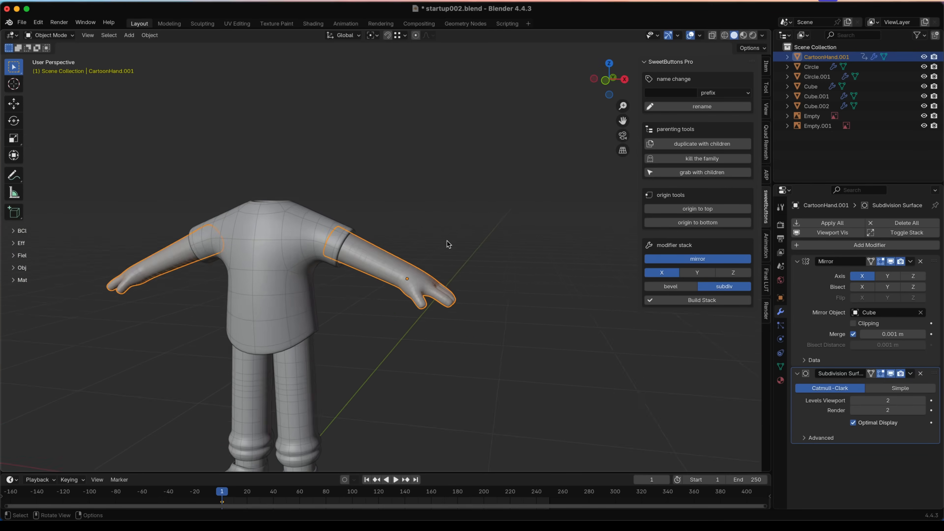
click(448, 243)
scroll(386, 253, down, 1)
middle_drag(385, 253, 407, 253)
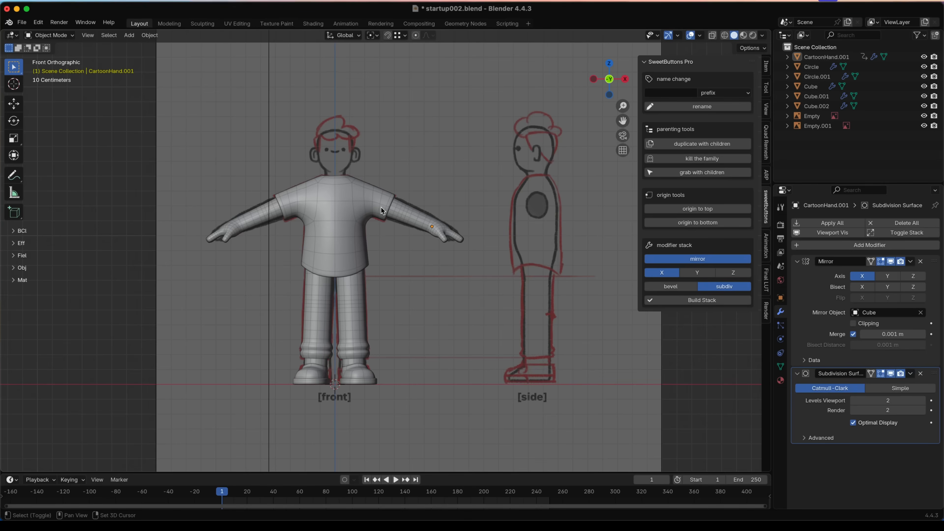
- Add a cube, scale it to about 0.173 and raise it along Z to the sketched head
key(shift+a)
click(455, 217)
scroll(455, 217, down, 2)
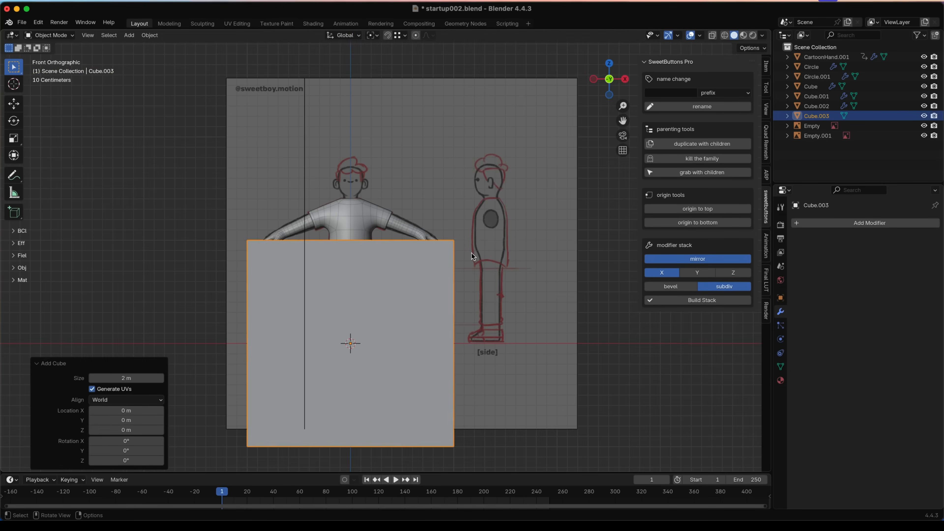
key(s)
click(381, 326)
key(g)
key(z)
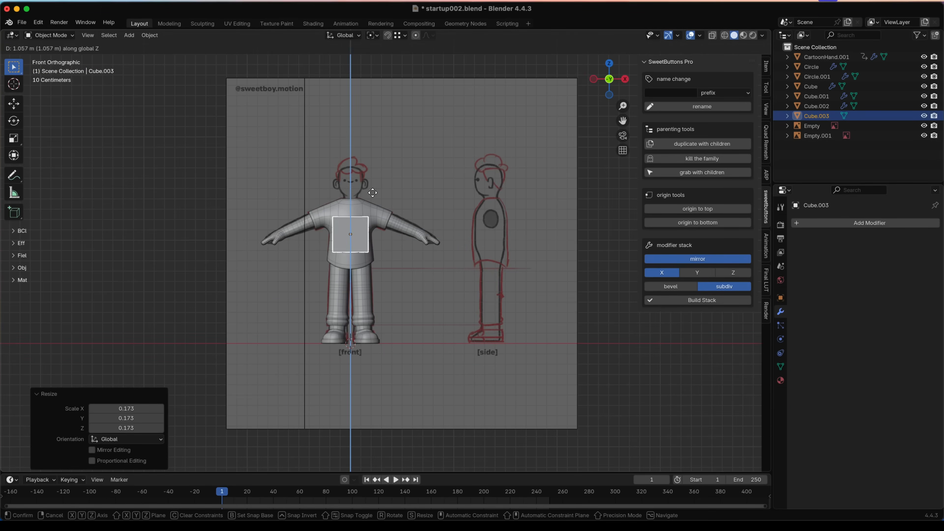
click(376, 160)
- Scale the head cube by about 0.825 and align it along Z with the sketched head
key(s)
click(407, 110)
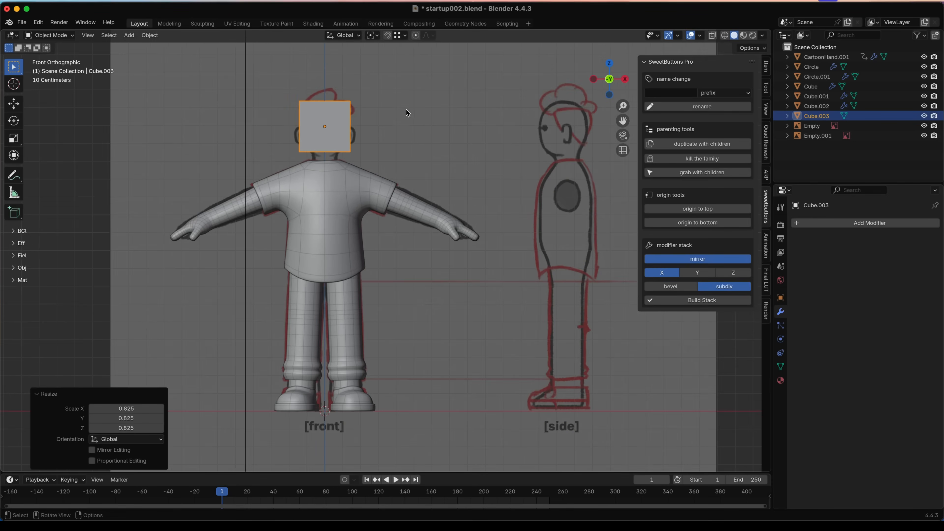
scroll(411, 141, up, 2)
key(g)
key(z)
click(373, 145)
- Turn off the mirror option and build a Subdivision Surface modifier on the head cube
click(674, 259)
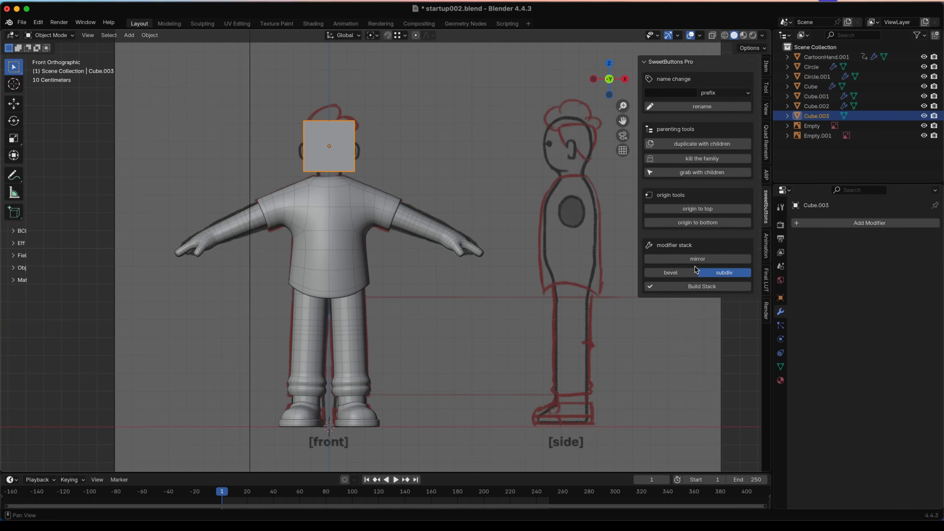
click(703, 289)
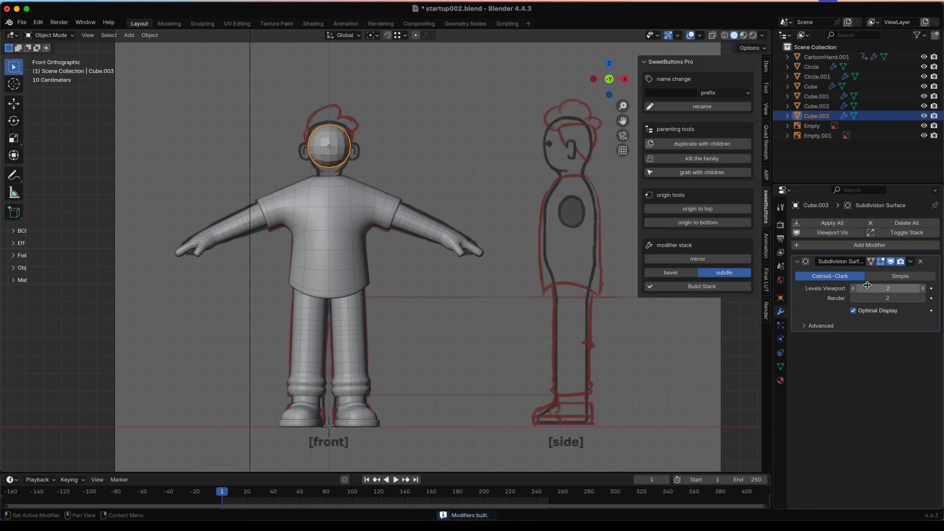
shift+middle_drag(517, 214, 522, 284)
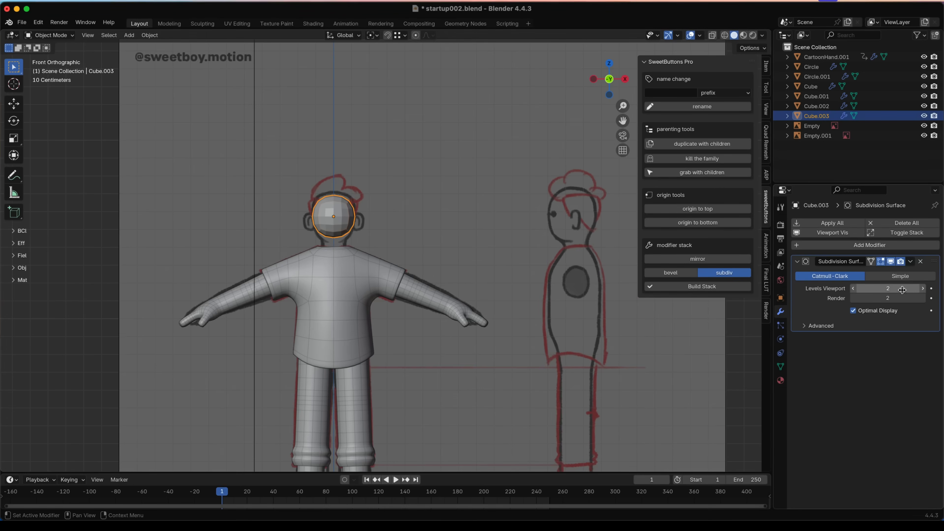
- Move the head about 0.096 m along Y in the side view toward the sketched head
middle_drag(483, 238, 340, 228)
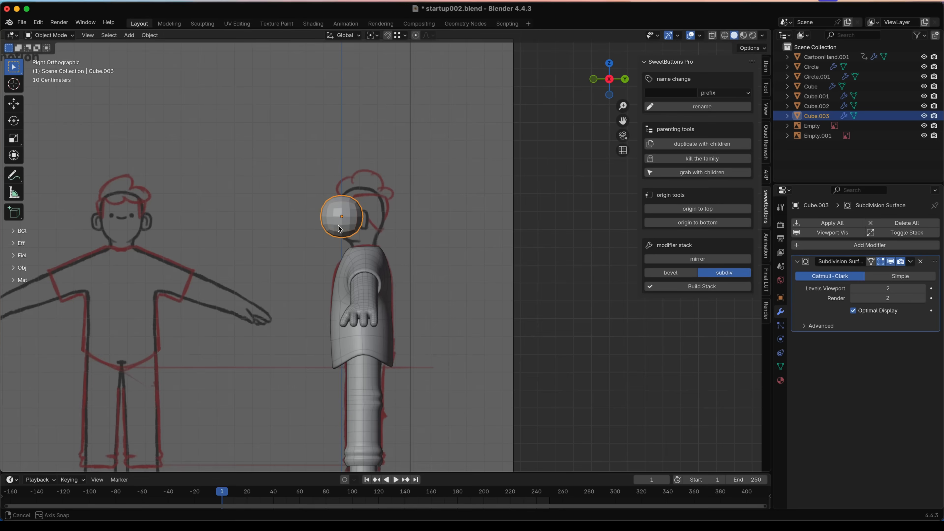
key(g)
key(y)
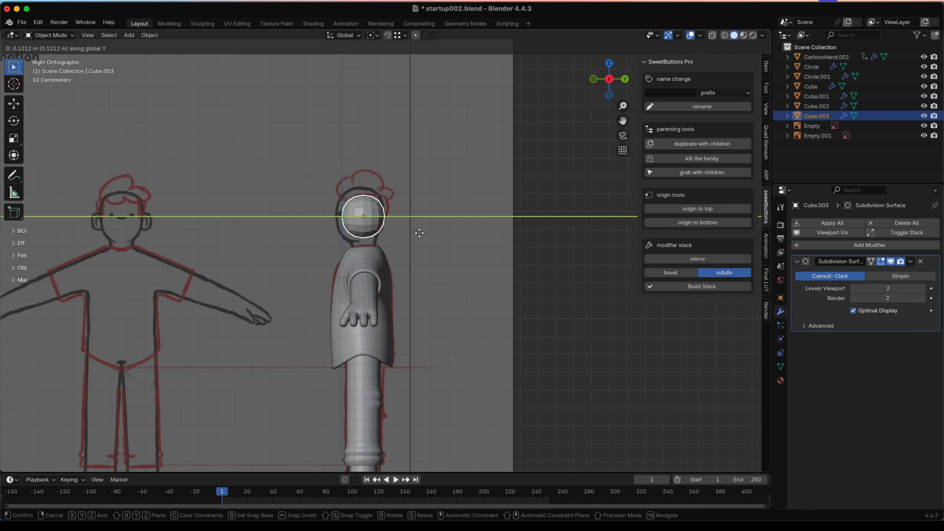
click(415, 233)
- Scale the head up slightly, raise it along Z, and shift it about 0.008 m in Y and 0.011 m in Z in side view
middle_drag(397, 223, 555, 229)
key(s)
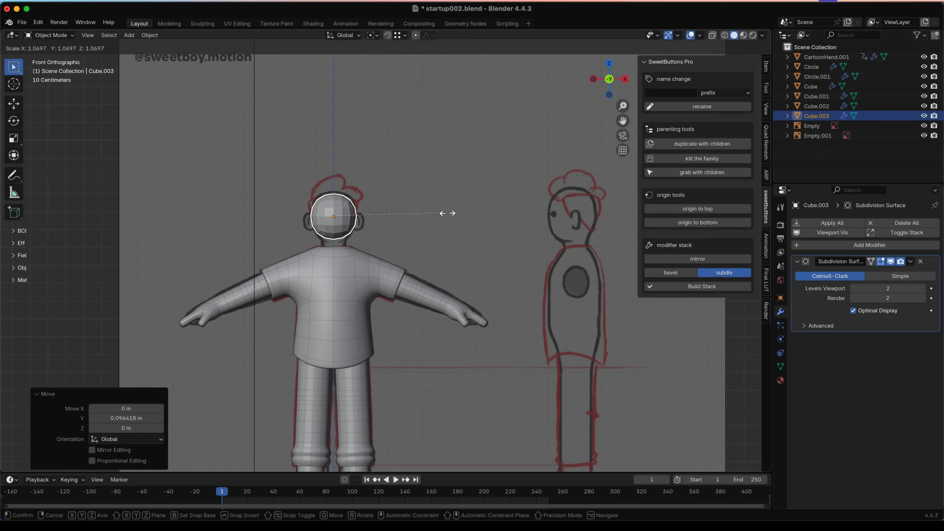
click(452, 210)
key(g)
key(z)
click(451, 207)
alt+middle_drag(451, 207, 354, 224)
key(g)
click(354, 221)
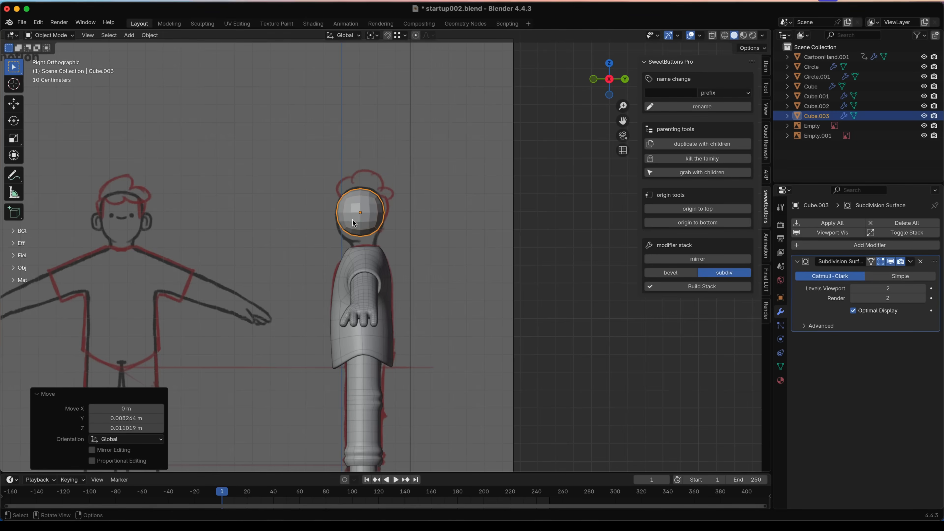
- Examine the head's cube cage in Edit Mode against the body from several angles
middle_drag(355, 234, 480, 253)
click(455, 245)
scroll(455, 245, down, 4)
middle_drag(405, 235, 335, 212)
scroll(336, 212, up, 2)
click(336, 214)
key(Tab)
key(1)
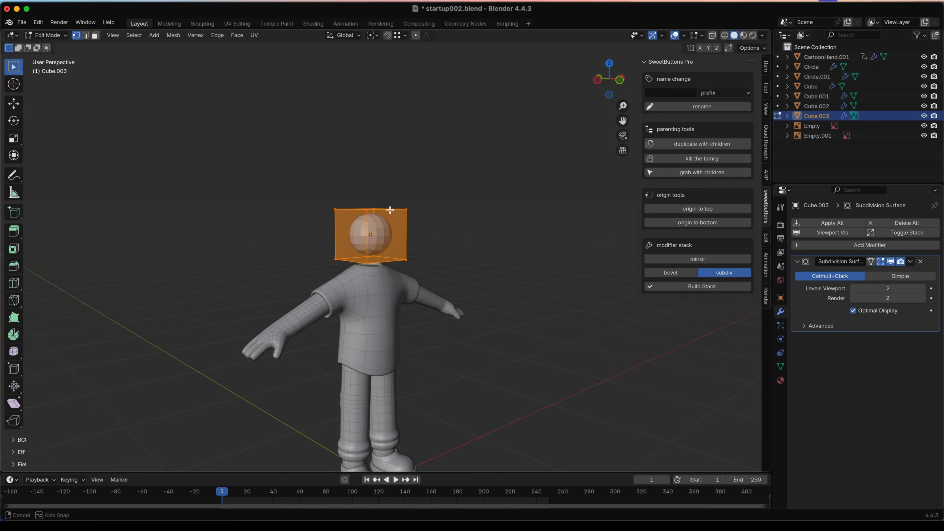
middle_drag(390, 211, 339, 206)
scroll(340, 206, up, 2)
key(Tab)
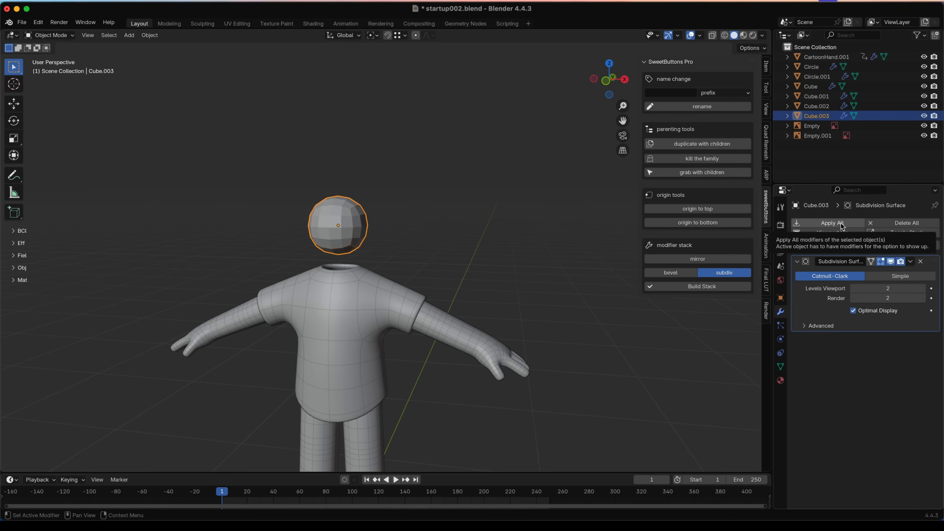
- Apply the head's Subdivision Surface modifier and check the resulting mesh in side view
click(911, 262)
click(892, 273)
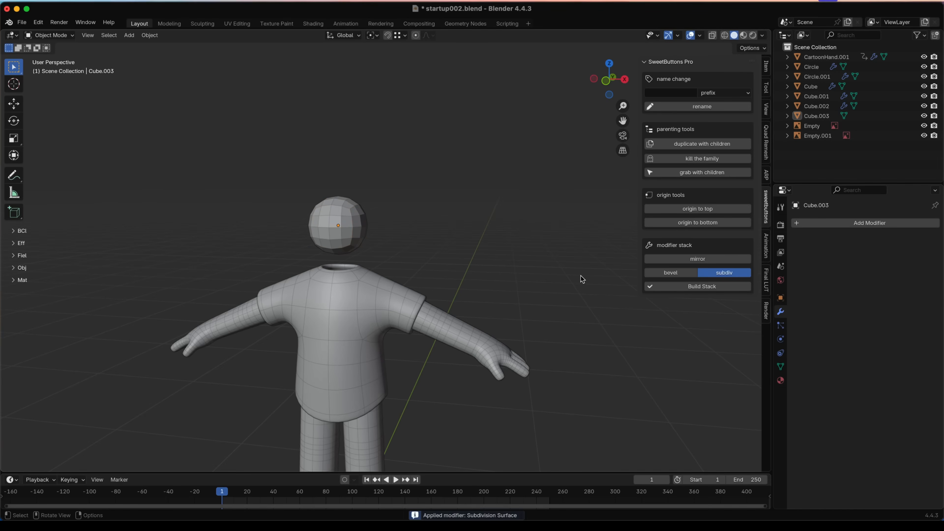
key(Tab)
scroll(349, 231, up, 1)
middle_drag(346, 233, 402, 229)
mouse_move(355, 252)
middle_down()
mouse_move(316, 238)
mouse_move(327, 244)
middle_up()
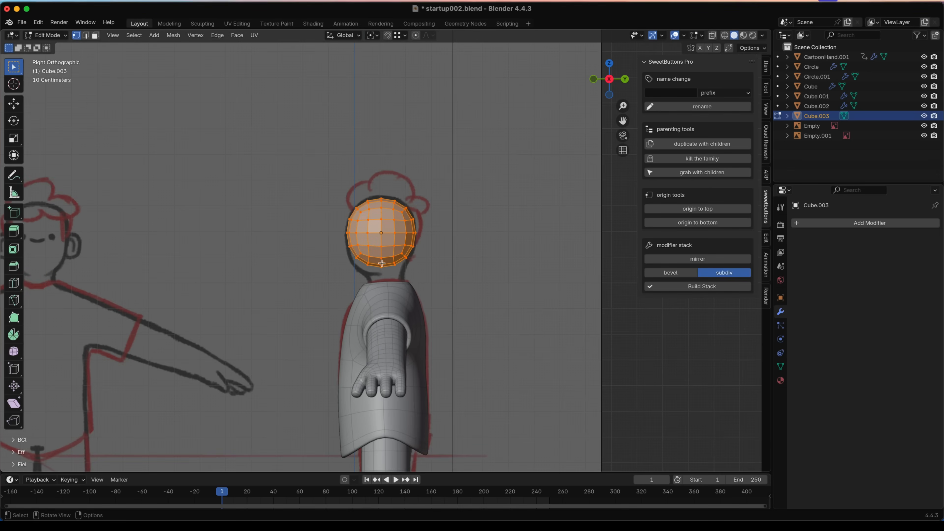
key(Tab)
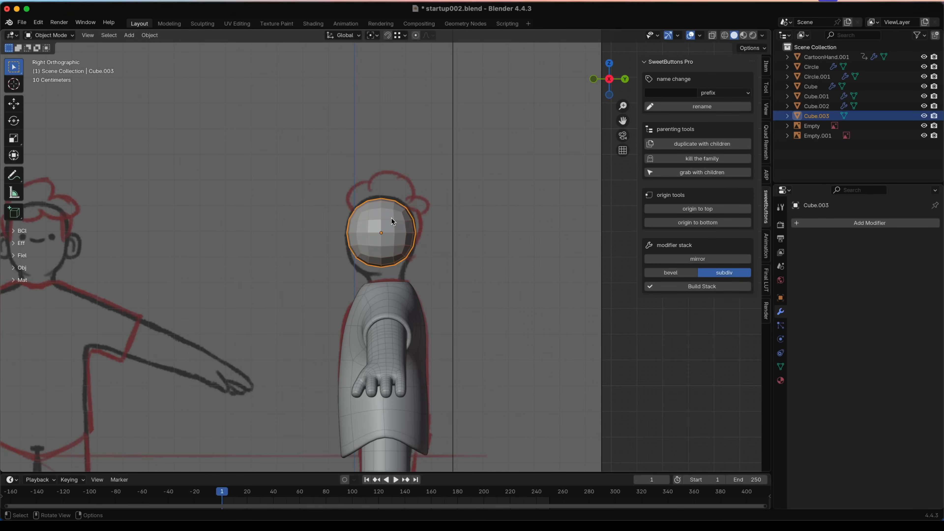
- Check the head against the front sketch and switch it to Sculpt Mode
scroll(402, 206, down, 1)
middle_drag(390, 219, 490, 244)
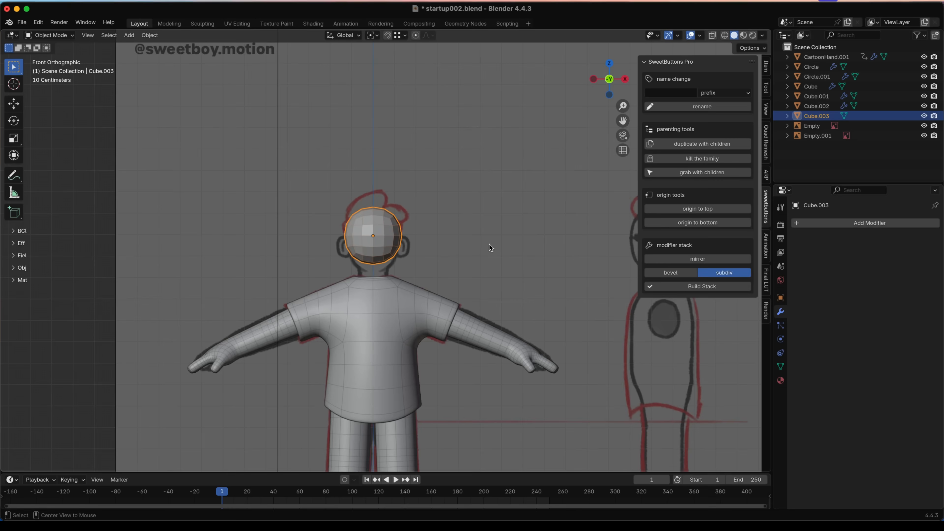
key(Tab)
scroll(422, 245, up, 1)
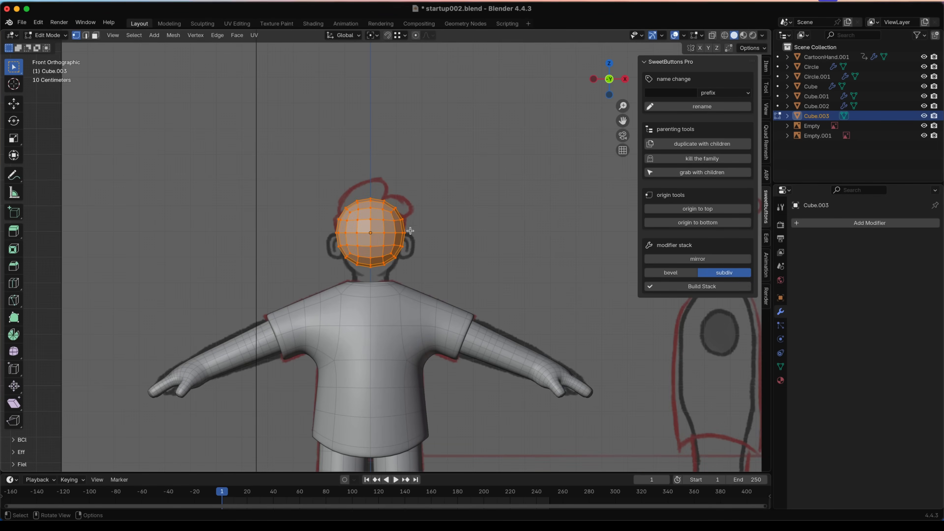
key(Tab)
middle_drag(411, 230, 433, 256)
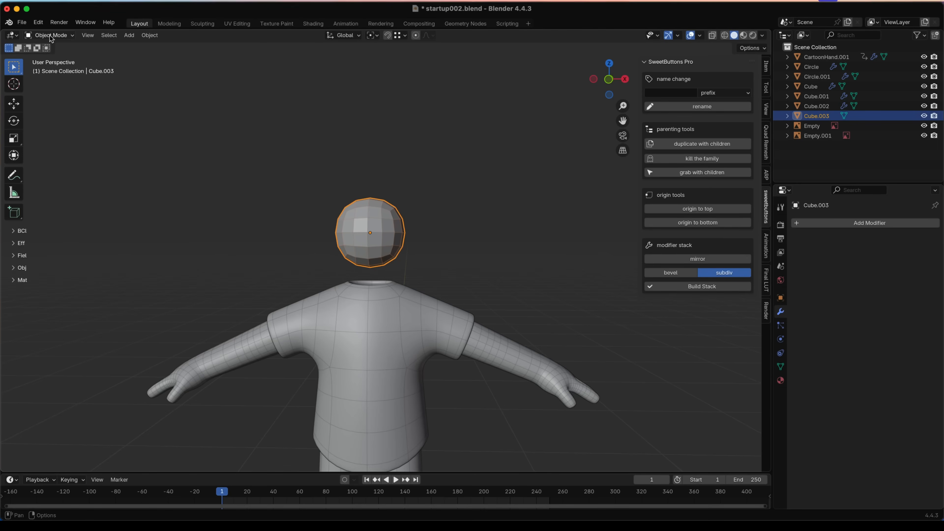
click(49, 35)
click(54, 68)
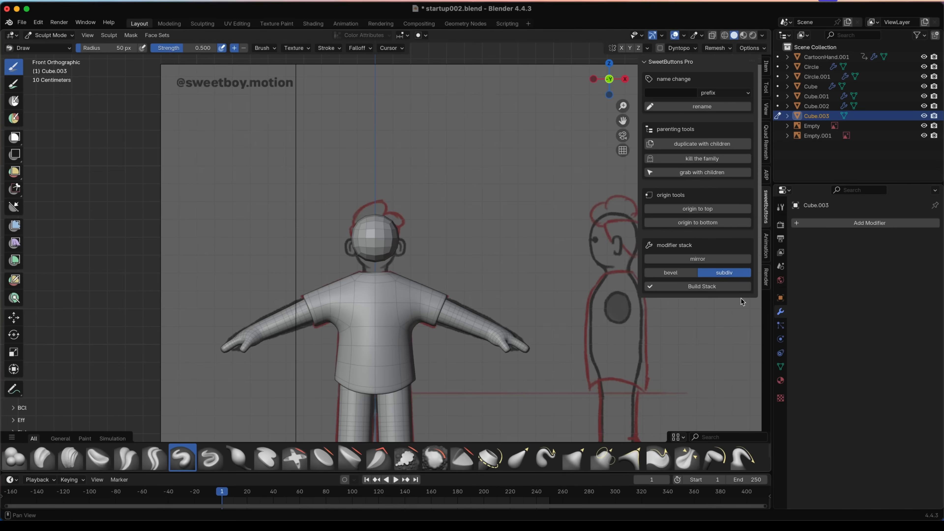
- Build a Subdivision Surface modifier on the head, turn on X symmetry for sculpting, and undo the test stroke
click(738, 287)
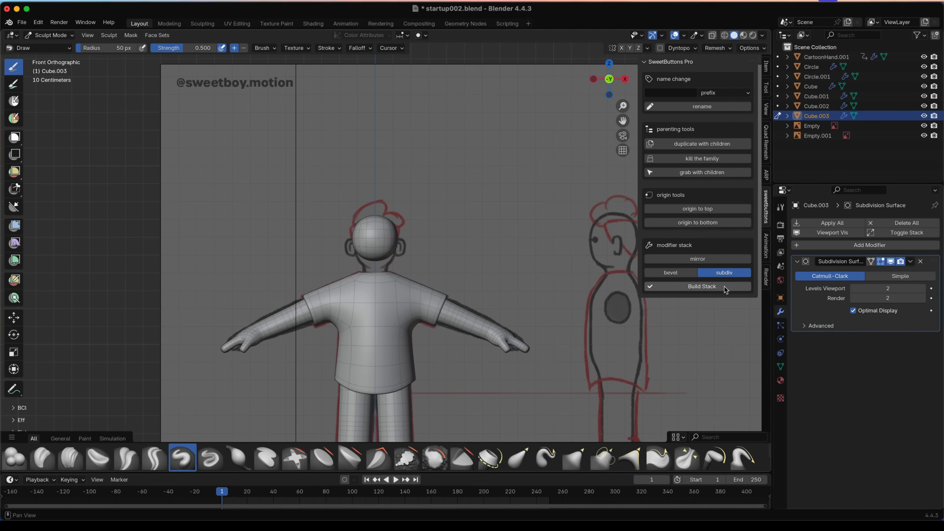
scroll(395, 247, up, 2)
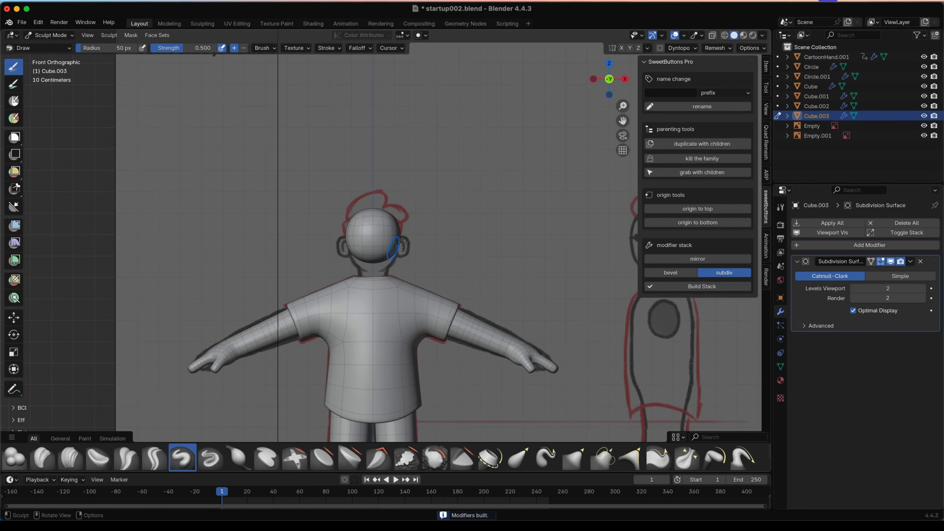
click(621, 48)
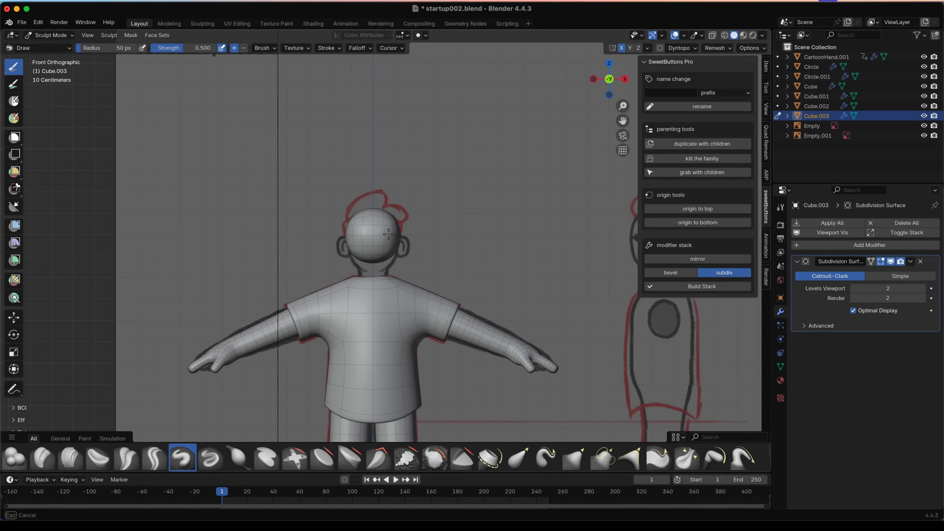
key(ctrl+z)
- Choose the Grab brush with a radius of about 134 px and a strength of about 0.406
key(g)
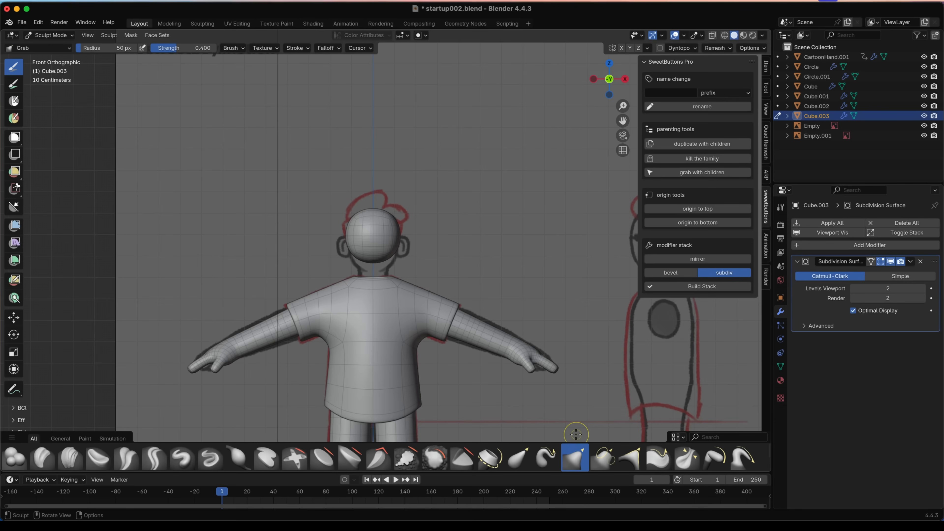
key(f)
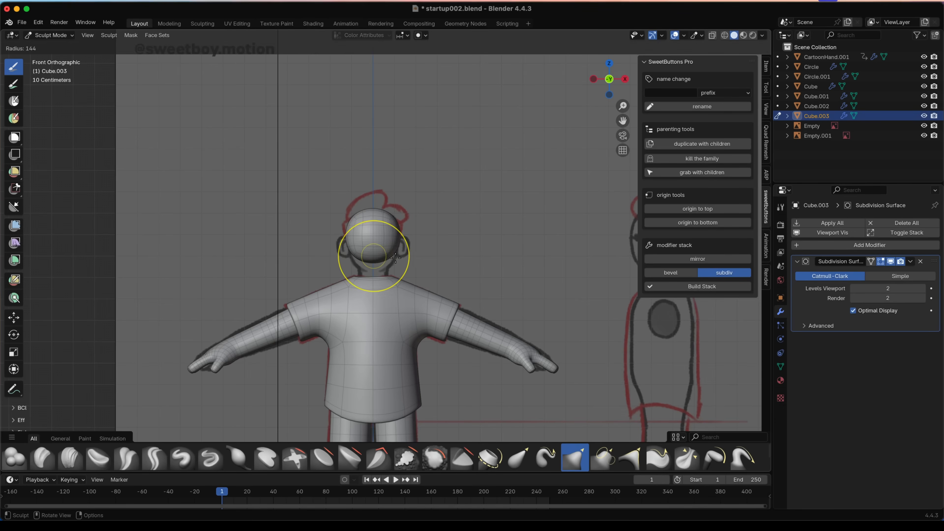
click(395, 258)
key(shift+f)
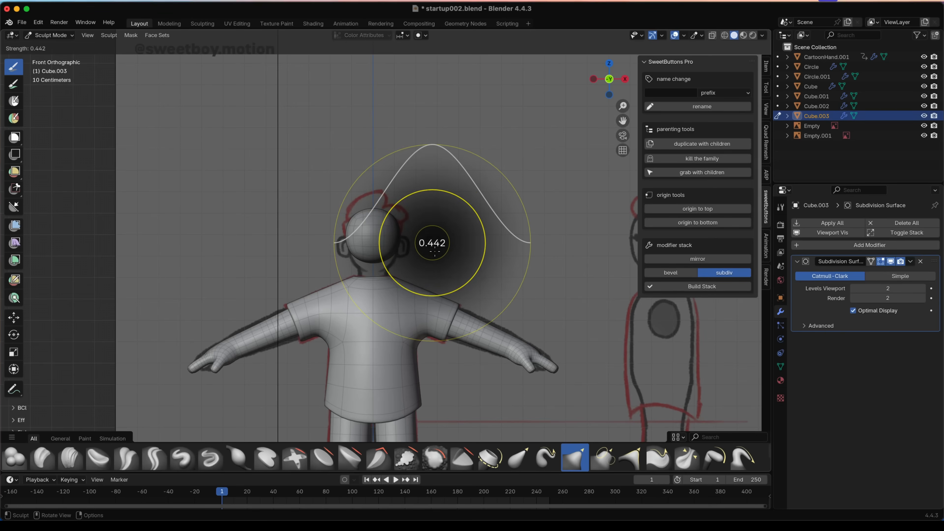
click(431, 247)
key(x)
- Pull the lower part of the head down and its sides inward to follow the front sketch
drag(387, 251, 388, 269)
drag(387, 269, 380, 265)
middle_drag(379, 264, 350, 236)
drag(357, 231, 349, 231)
middle_drag(348, 231, 354, 227)
middle_drag(426, 259, 394, 256)
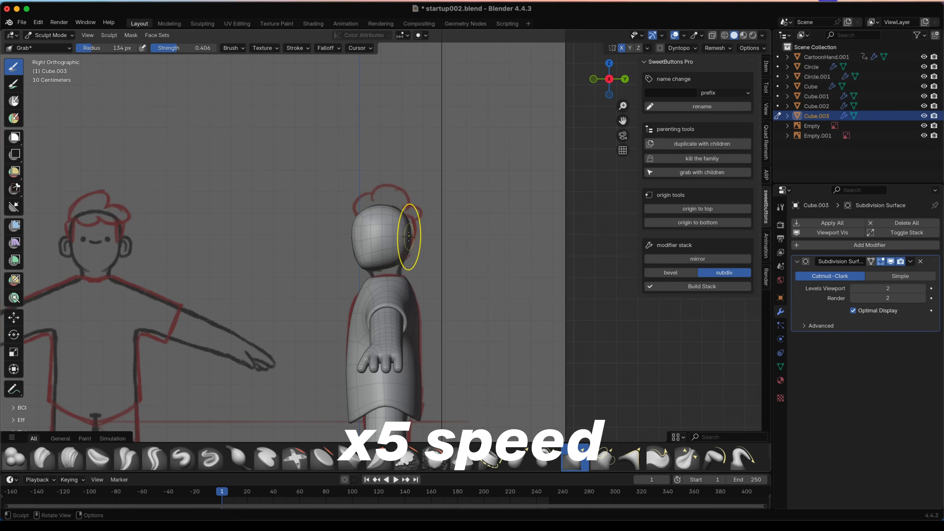
- Grab-sculpt the back of the head to the side sketch, then refine the cheeks and jaw in front view
drag(409, 240, 399, 214)
alt+middle_drag(355, 242, 412, 242)
drag(391, 223, 396, 218)
mouse_move(406, 210)
middle_down()
mouse_move(392, 215)
mouse_move(402, 216)
middle_up()
key(KP_1)
drag(403, 236, 399, 243)
drag(396, 267, 393, 263)
drag(385, 252, 389, 251)
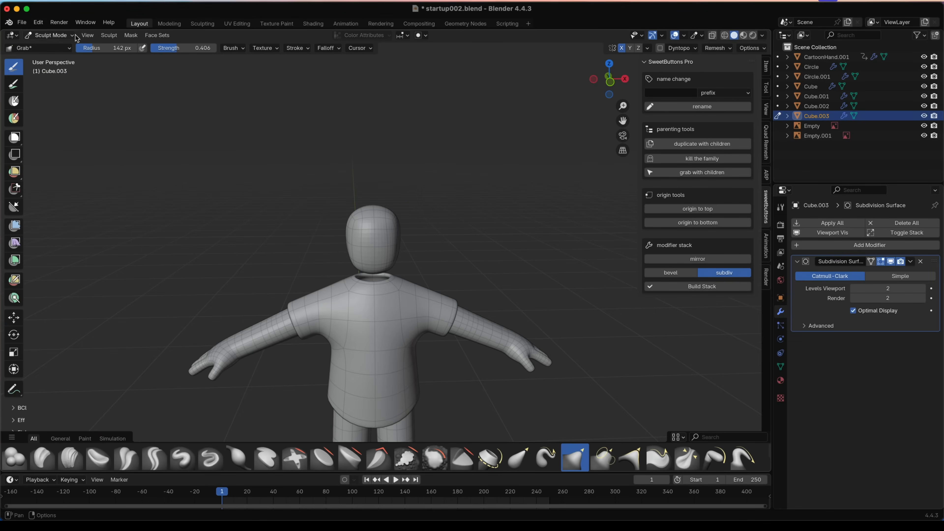
- Leave Sculpt Mode and delete the head's bottom vertices in wireframe Edit Mode to open the neck
click(49, 35)
click(54, 46)
mouse_move(284, 175)
middle_down()
mouse_move(438, 292)
mouse_move(403, 275)
middle_up()
key(Tab)
scroll(402, 275, up, 3)
key(z)
click(386, 271)
mouse_move(412, 269)
mouse_down()
mouse_move(385, 295)
mouse_move(350, 295)
mouse_up()
key(x)
click(397, 271)
- Relax the neck-opening edge loop and a vertical loop on the side of the head, in solid shading
key(2)
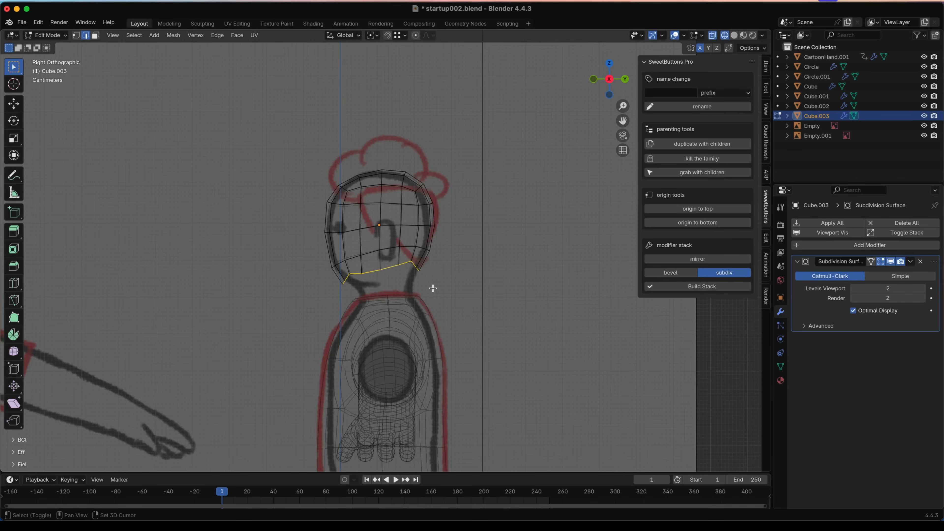
key(shift+r)
key(z)
click(439, 271)
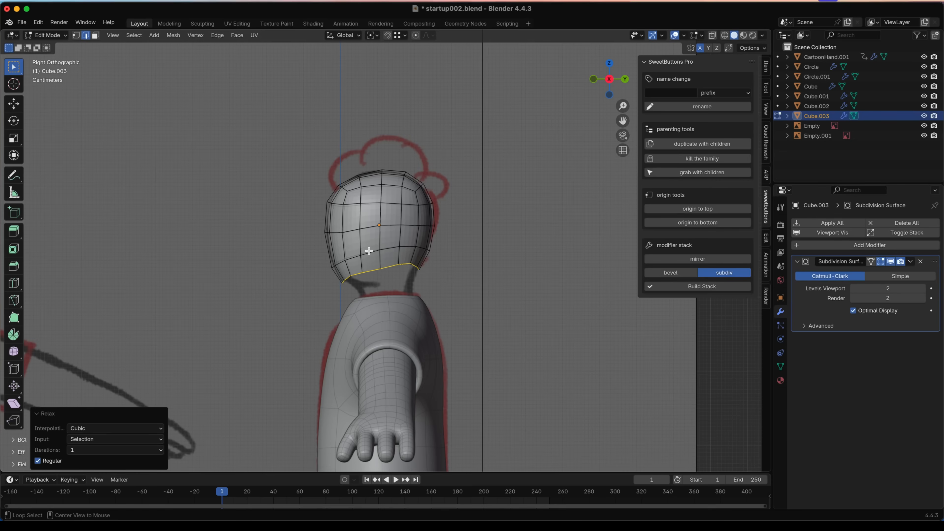
alt+click(369, 251)
alt+click(370, 230)
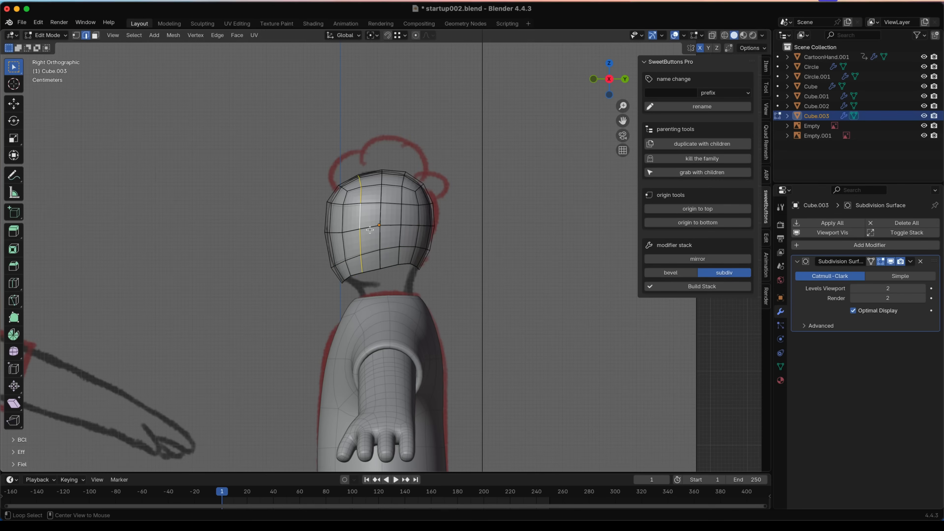
key(shift+r)
- Edge-slide the horizontal loop above the neck opening to even out the lower face
alt+click(368, 257)
key(g)
key(g)
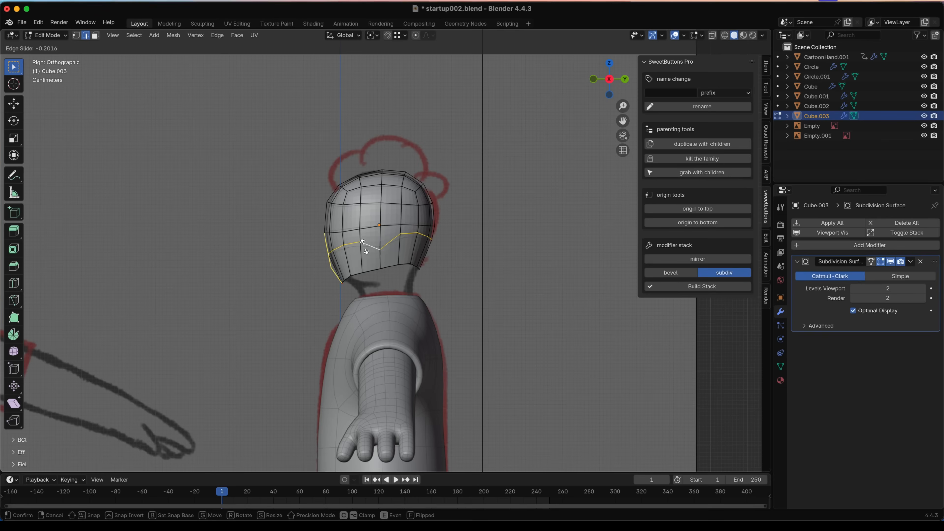
click(364, 246)
key(1)
click(379, 255)
key(g)
right_click(397, 256)
alt+click(390, 247)
key(g)
key(g)
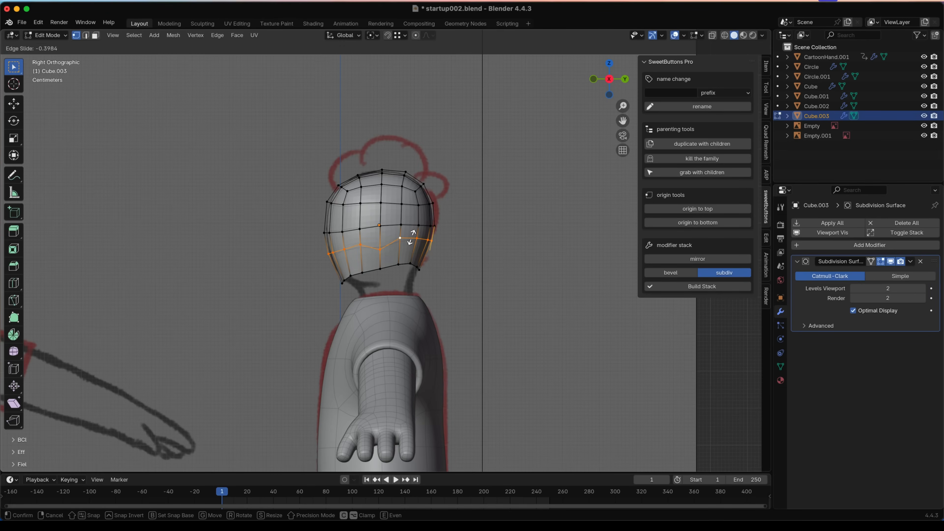
click(406, 238)
- Select a horizontal edge loop around the middle of the head and scale it to refine the silhouette
alt+click(398, 264)
key(g)
right_click(379, 217)
scroll(379, 218, down, 1)
alt+click(390, 211)
alt+click(405, 229)
key(s)
- Check the smoothed head and edge-slide the loop above the neck opening by a factor of about -0.219
key(Tab)
middle_drag(508, 240, 558, 249)
key(Tab)
alt+click(368, 255)
alt+click(392, 238)
middle_drag(350, 261, 529, 263)
key(g)
key(g)
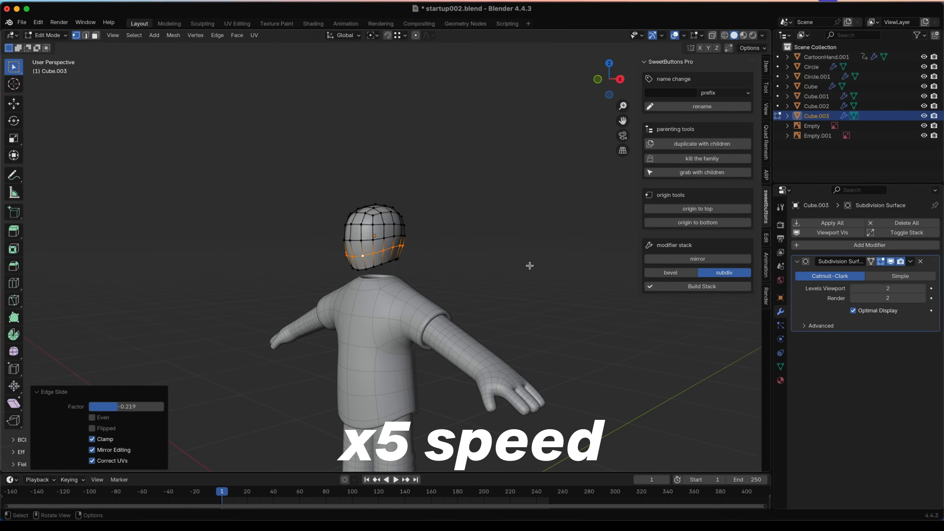
click(529, 264)
- Scale the neck-opening loop in side view and check the smoothed head
key(KP_3)
alt+click(393, 263)
key(s)
key(Tab)
middle_drag(470, 267, 424, 212)
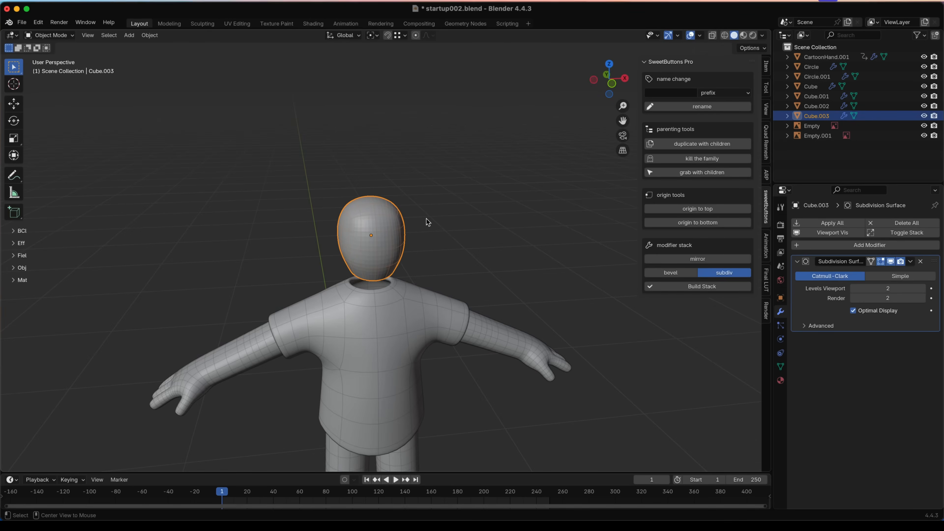
- Delete the vertices on the negative X half of the head in front view and return to solid shading
key(KP_1)
key(Tab)
key(alt+z)
drag(259, 148, 366, 290)
key(x)
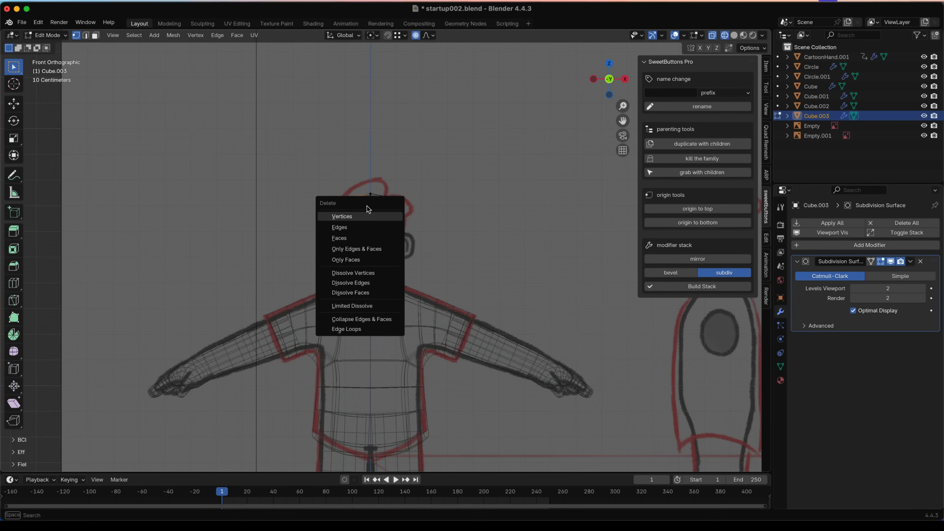
click(358, 216)
key(z)
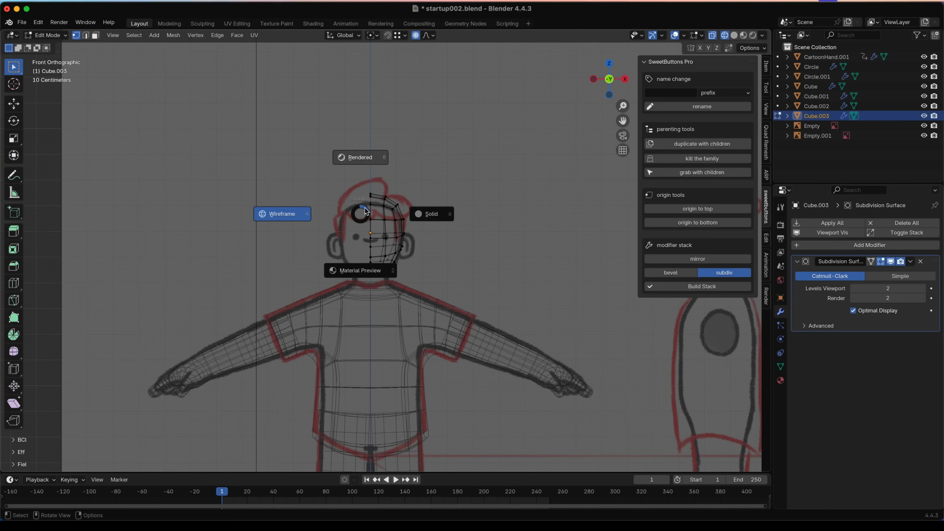
click(446, 219)
- Build an X Mirror plus Subdivision Surface modifier stack on the head and enable mirror clipping
key(Tab)
click(657, 258)
click(704, 300)
middle_drag(481, 240, 454, 249)
click(864, 320)
middle_drag(372, 231, 190, 229)
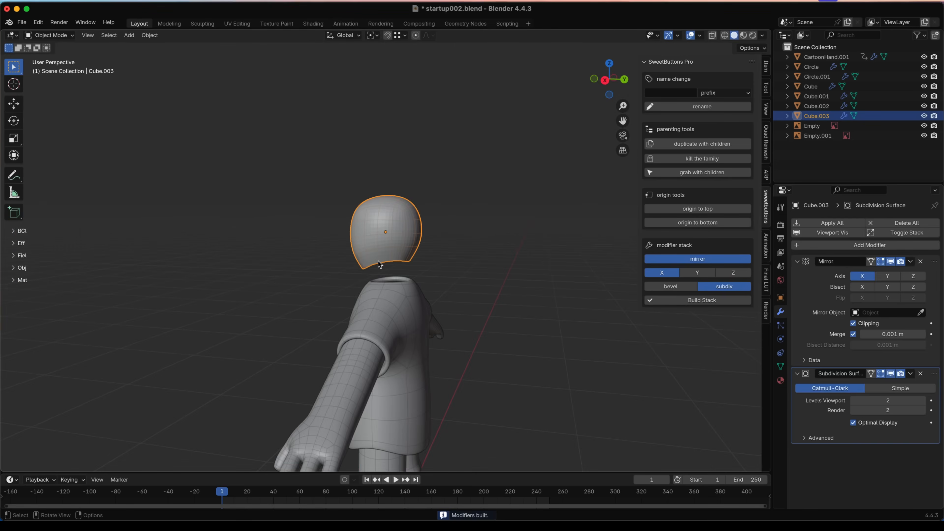
- Enter Edit Mode on the head in side view and turn off proportional editing
alt+middle_drag(378, 261, 394, 262)
scroll(394, 262, up, 3)
scroll(390, 223, down, 3)
scroll(390, 228, up, 3)
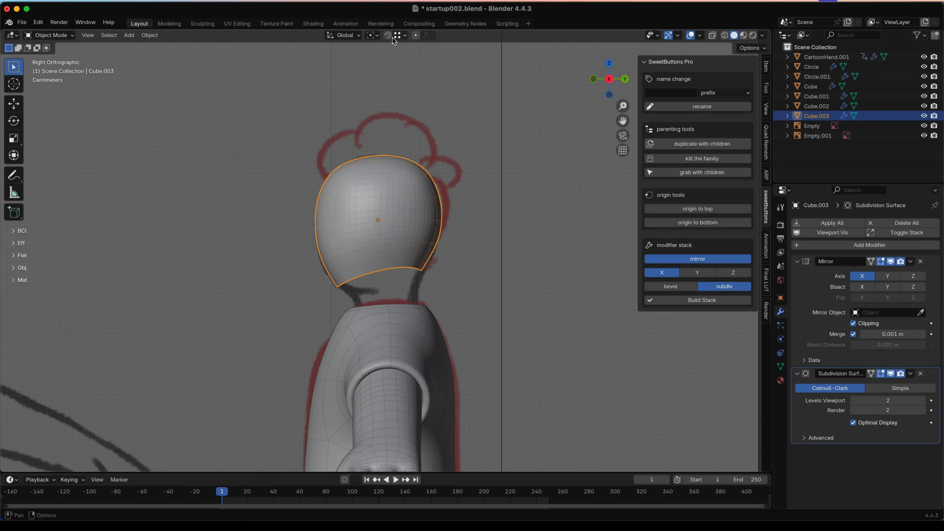
key(Tab)
click(416, 35)
- Extrude the neck-opening loop downward, scale it inward, and shift it along Y toward the sketched neck
alt+click(394, 271)
scroll(436, 234, down, 2)
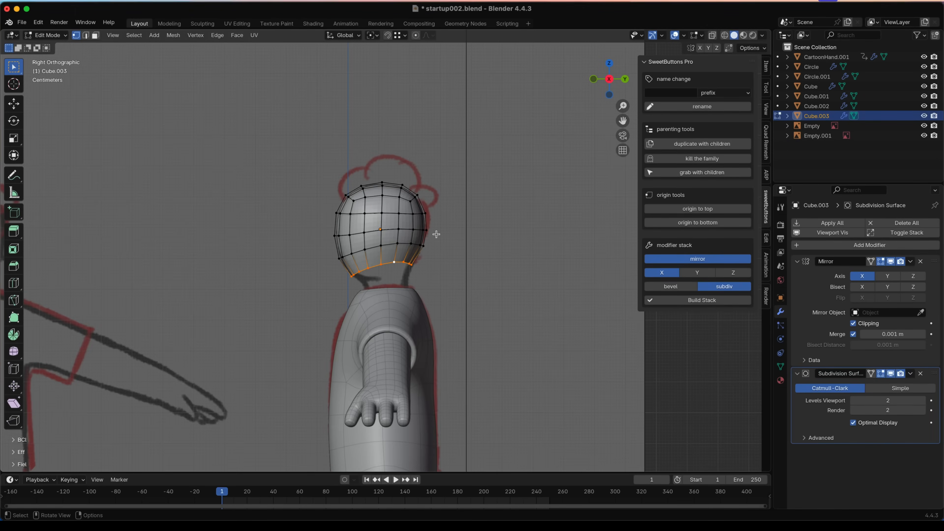
key(e)
click(442, 260)
key(s)
click(449, 270)
key(g)
key(y)
click(445, 271)
- Flatten the neck loop to 0 along Z, move it about 0.002 m in Y and -0.003 m in Z, and rotate it
key(s)
key(z)
key(0)
key(Return)
key(g)
click(459, 242)
key(r)
click(463, 253)
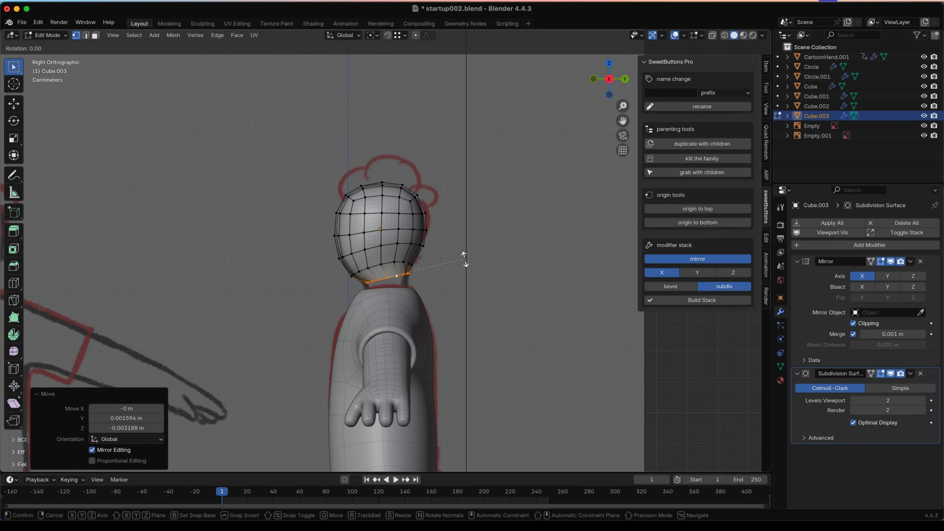
key(Tab)
middle_drag(463, 259, 354, 245)
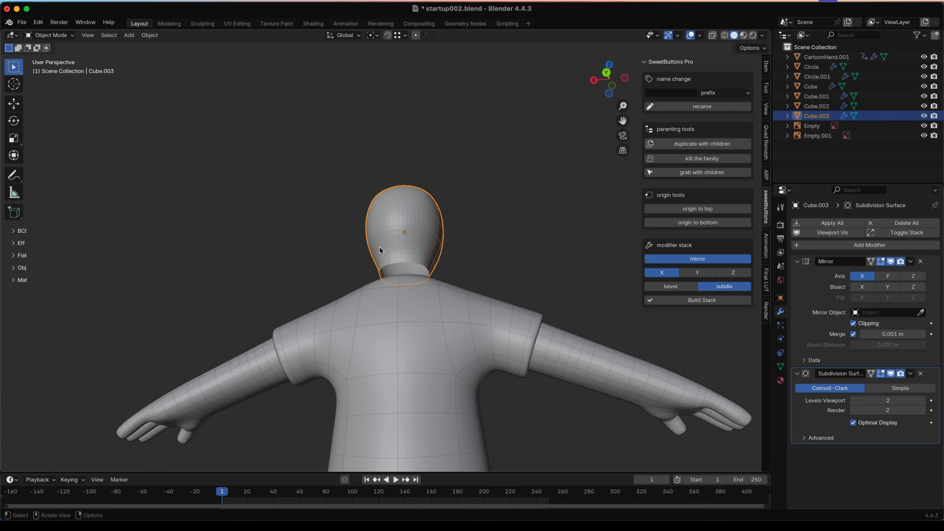
- Relax the neck loop and round it with the LoopTools Circle operation
key(Tab)
key(shift+r)
right_click(433, 248)
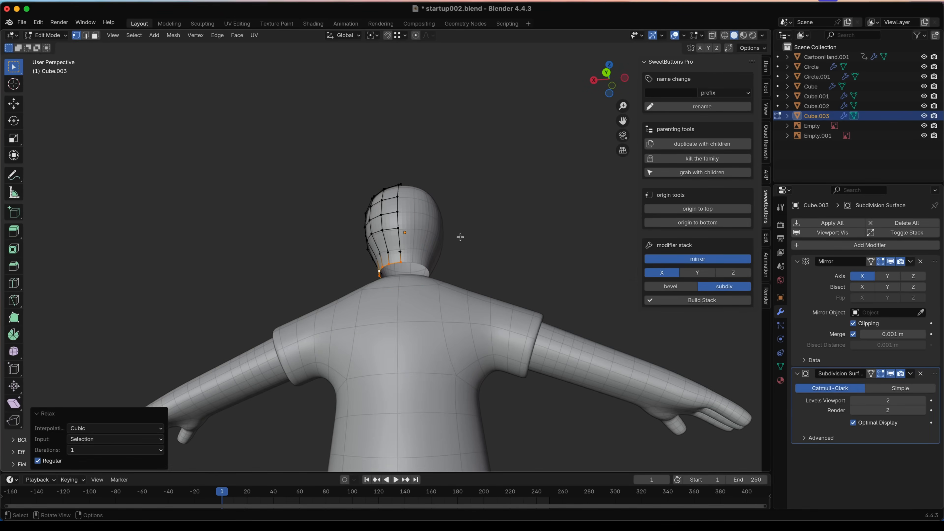
right_click(411, 219)
click(455, 215)
middle_drag(474, 217, 455, 254)
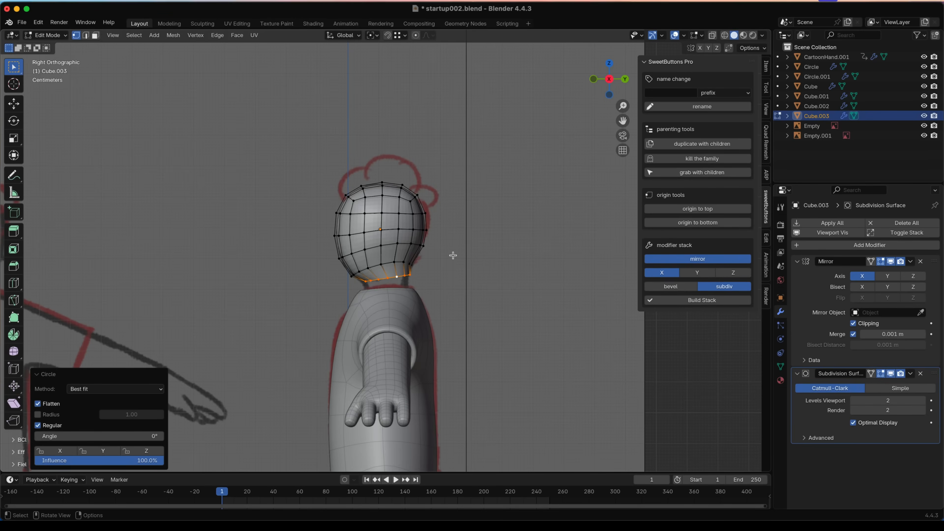
- Reposition the neck loop, extrude it down along Z to the shirt collar, and flatten it to 0 along Z
key(g)
click(451, 255)
key(e)
key(z)
click(449, 270)
key(s)
key(z)
key(0)
key(Return)
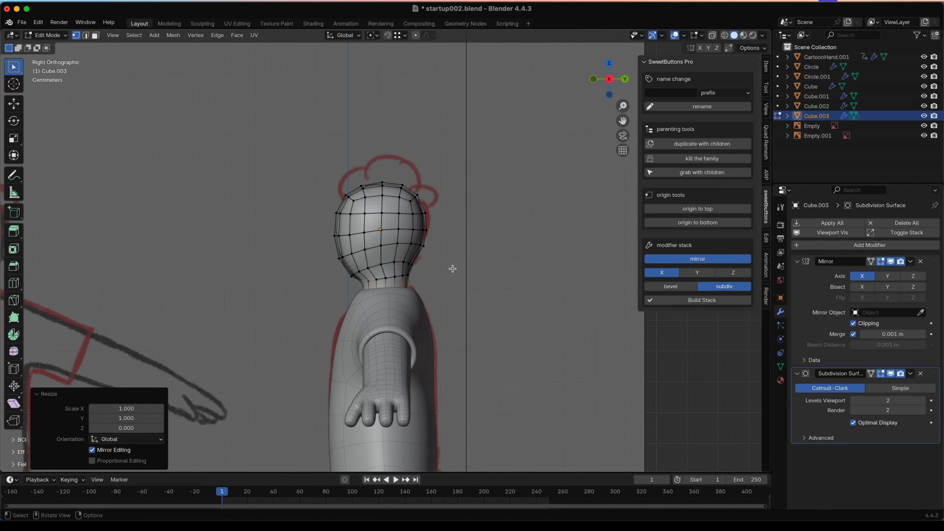
- Lower the jaw-level edge loop of the head slightly along Z
key(Tab)
scroll(428, 274, down, 2)
key(Tab)
scroll(423, 268, up, 3)
alt+click(396, 257)
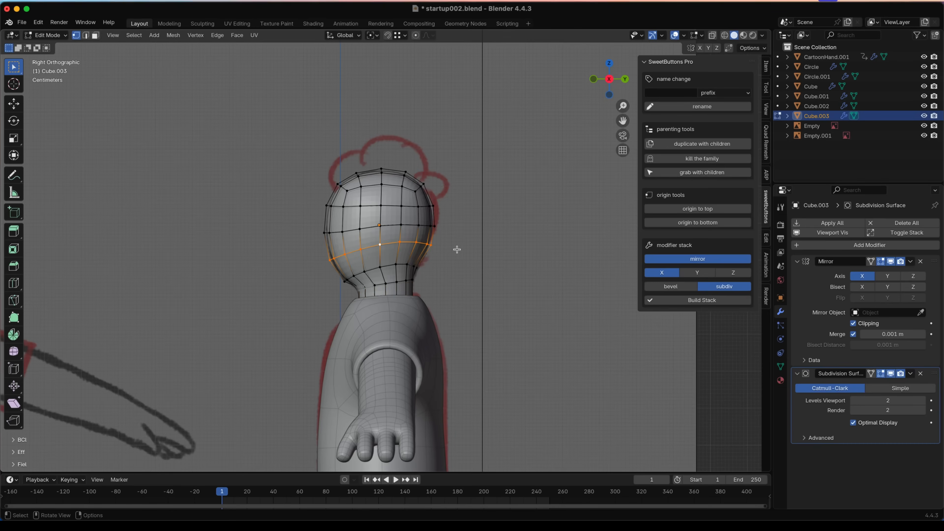
key(g)
key(z)
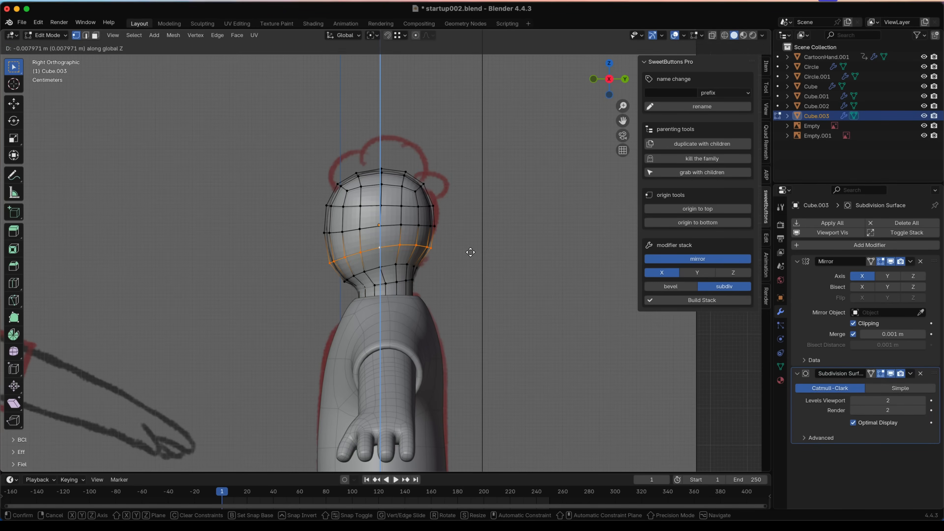
click(469, 254)
- Shrink/Fatten the loop just above the neck by about 0.027 m
key(alt+s)
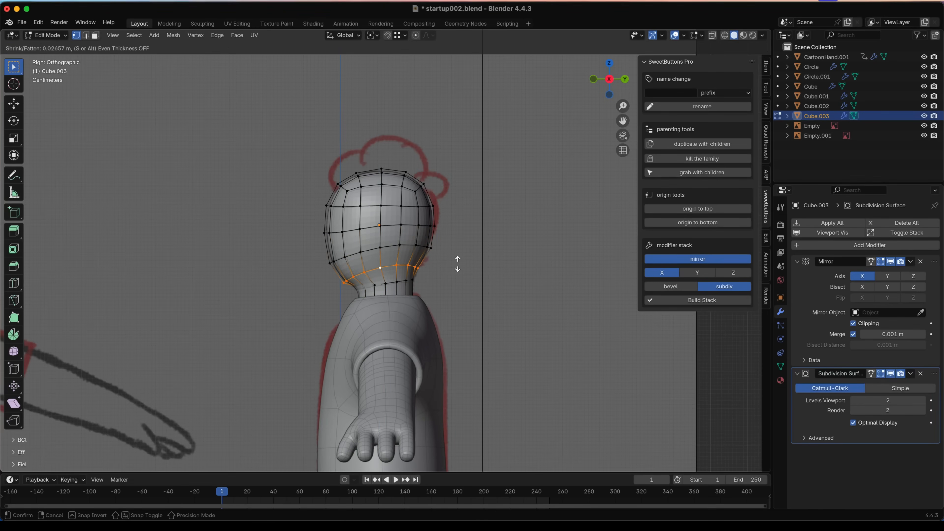
click(457, 263)
key(g)
right_click(459, 258)
- Add a single centred loop cut around the neck just below the jaw
middle_drag(458, 258, 385, 262)
key(Tab)
key(Tab)
key(g)
key(g)
click(388, 265)
- Try to slide the new neck loop, check the head's shape, and undo the last change
key(g)
key(g)
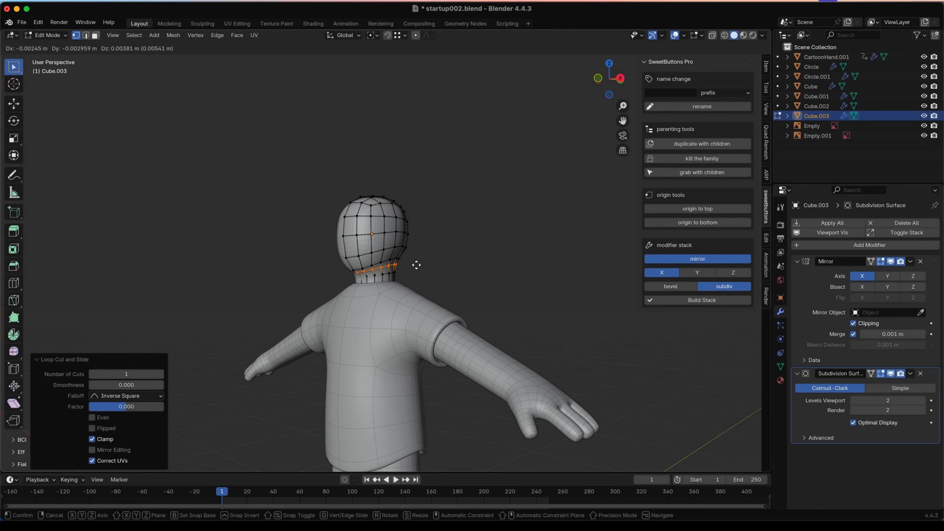
click(416, 262)
key(Tab)
middle_drag(416, 262, 513, 255)
key(Tab)
key(ctrl+z)
- Apply Shade Smooth to the head object
key(Tab)
scroll(478, 260, down, 3)
scroll(377, 232, up, 3)
scroll(377, 232, down, 4)
scroll(465, 248, up, 2)
right_click(379, 241)
click(379, 240)
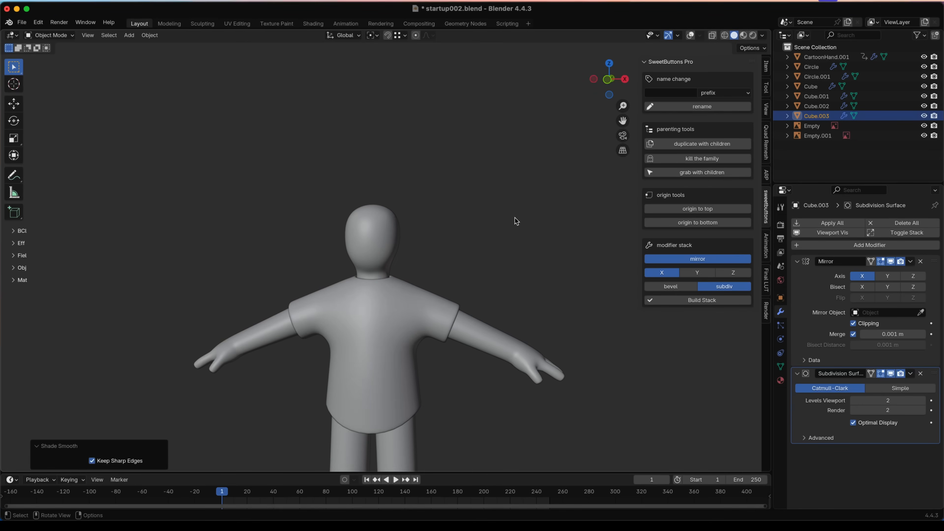
- Snap the 3D cursor to the selected head
scroll(481, 237, up, 5)
key(Tab)
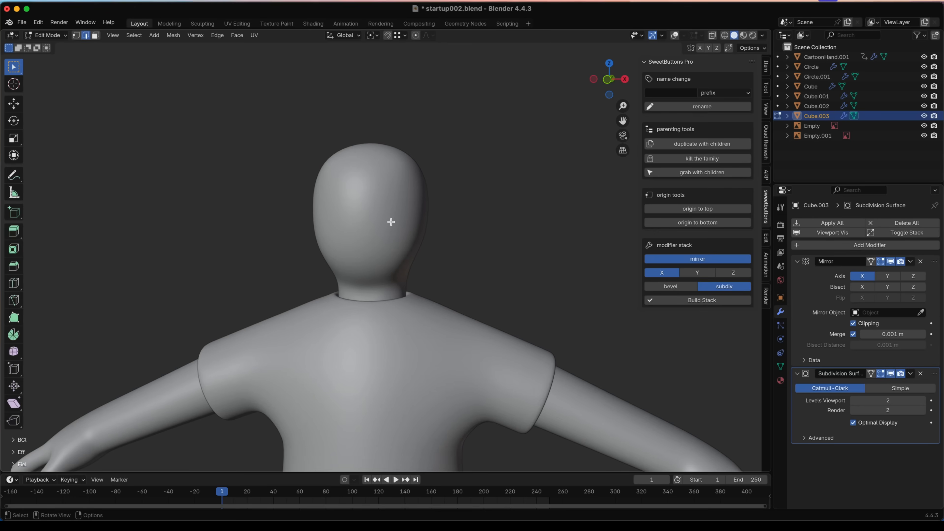
key(Tab)
scroll(387, 227, down, 5)
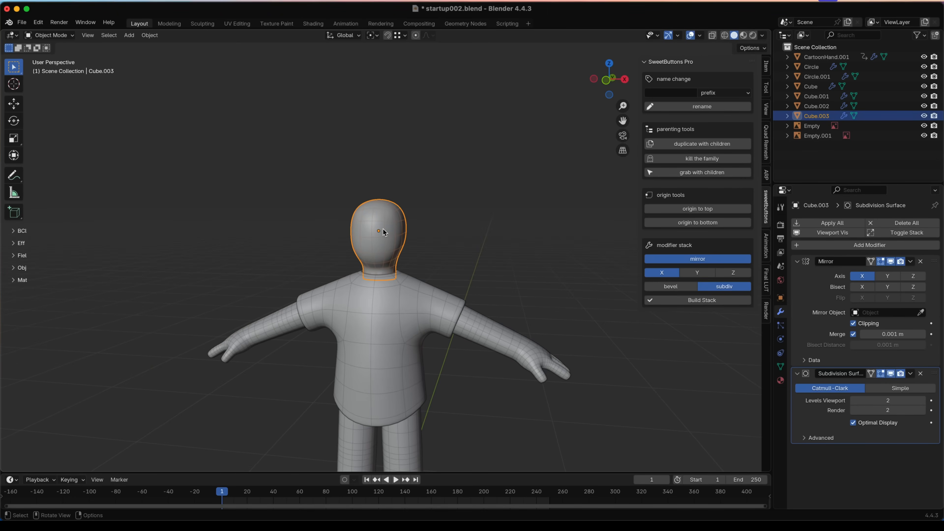
key(shift+s)
click(382, 291)
scroll(401, 242, up, 2)
alt+middle_drag(404, 251, 417, 235)
- Add a UV sphere at the 3D cursor with 16 segments and 10 rings
key(shift+a)
mouse_move(423, 219)
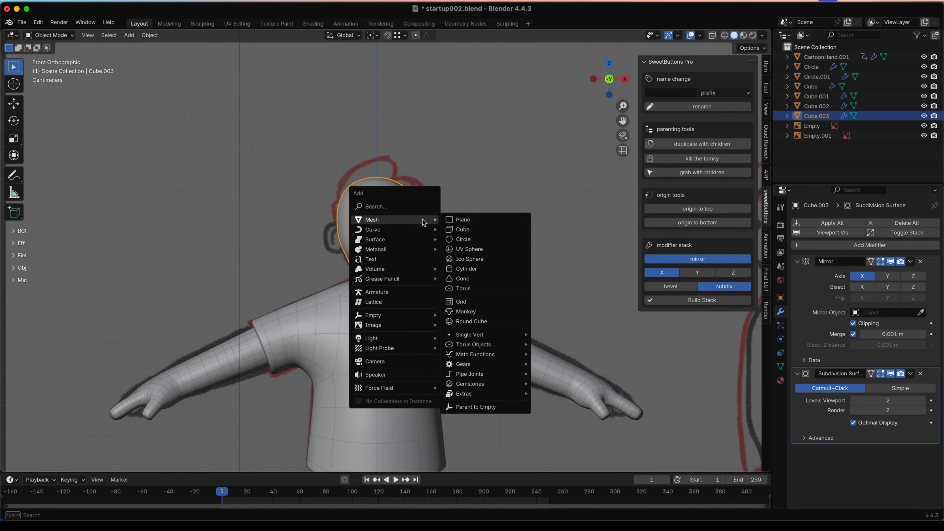
click(471, 250)
key(s)
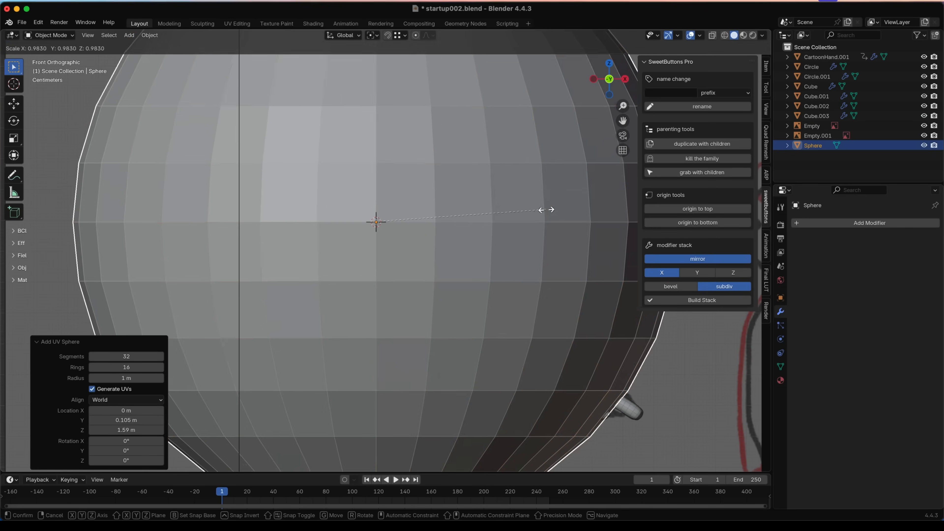
right_click(388, 222)
click(126, 354)
text(16)
key(Tab)
text(10)
key(Return)
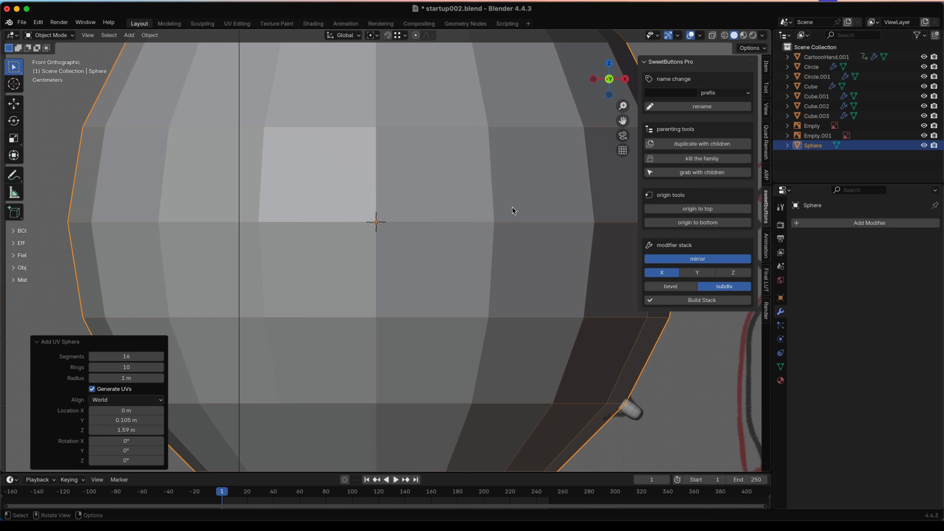
- Scale the sphere down to eye size and move it onto the sketched eye, about 0.056 m in X and -0.013 m in Z
key(s)
click(404, 224)
key(s)
click(386, 216)
key(z)
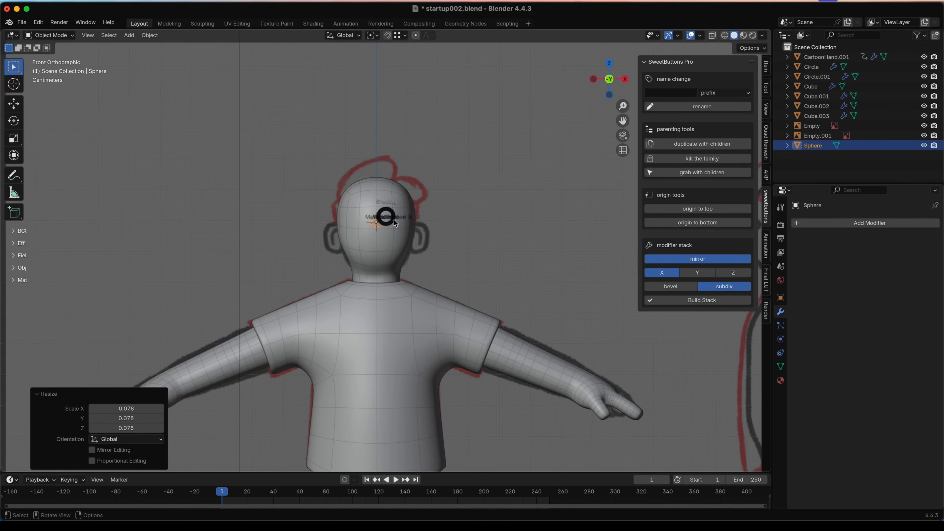
click(350, 227)
key(g)
click(426, 226)
key(z)
click(442, 227)
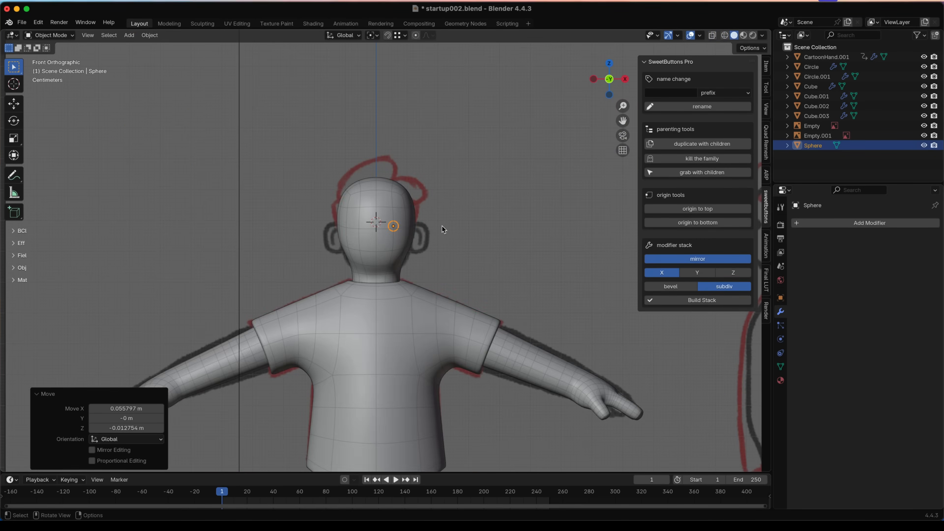
- Move the eye sphere forward along Y to the front surface of the face
middle_drag(442, 226, 356, 245)
key(g)
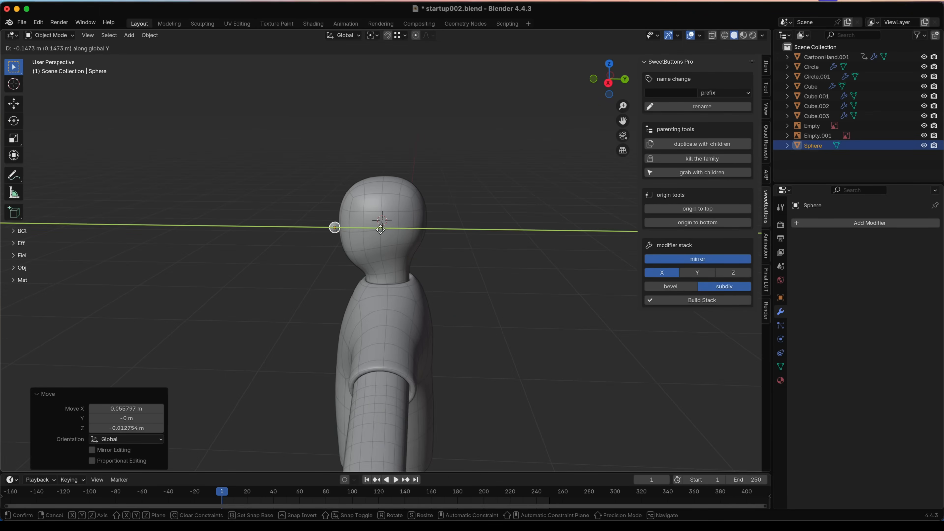
click(382, 228)
key(g)
key(y)
click(390, 228)
- Apply smooth shading to the eye sphere
middle_drag(390, 228, 435, 247)
scroll(427, 227, up, 2)
right_click(376, 221)
click(377, 220)
scroll(426, 208, down, 4)
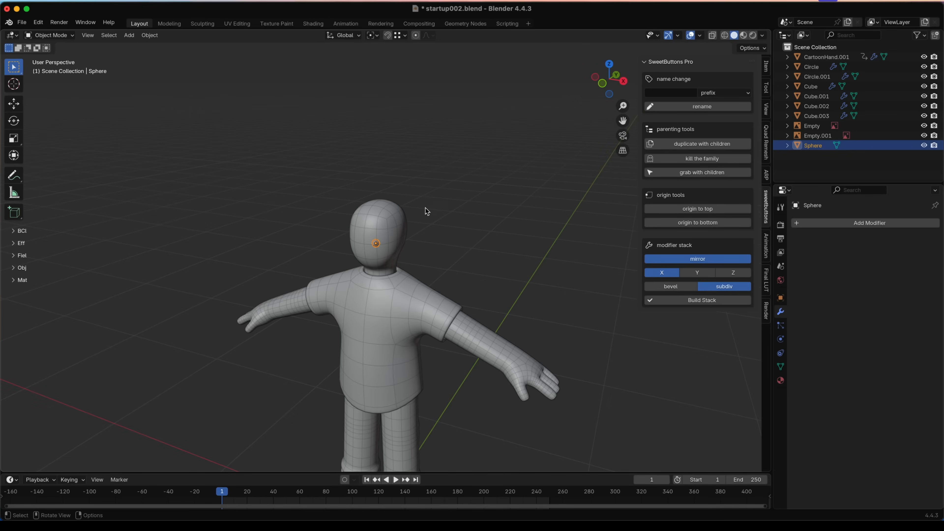
middle_drag(429, 183, 397, 201)
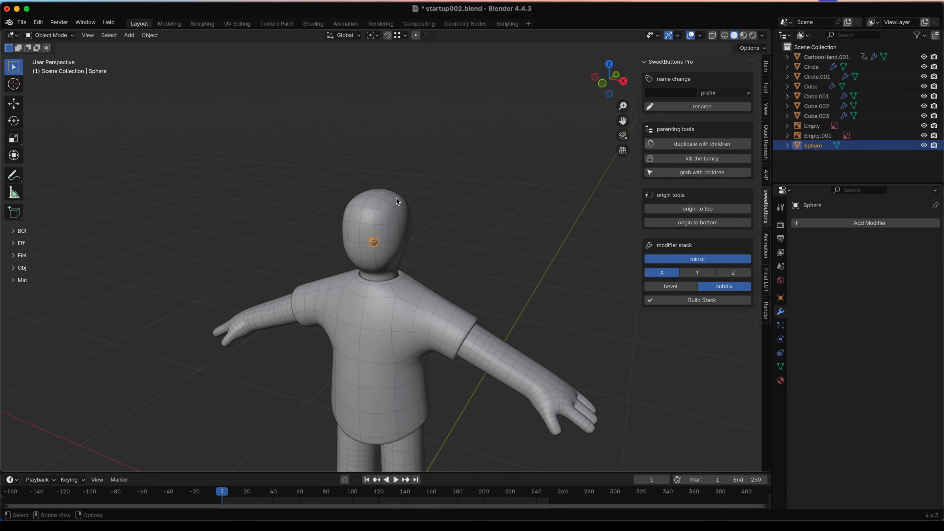
- Build a mirror and subdivision modifier stack on the eye, mirrored across X with Cube.003 as the mirror object
click(698, 301)
click(373, 238)
middle_drag(374, 231, 384, 202)
scroll(385, 202, up, 3)
middle_drag(444, 222, 485, 235)
click(484, 235)
scroll(385, 212, down, 2)
scroll(422, 222, down, 6)
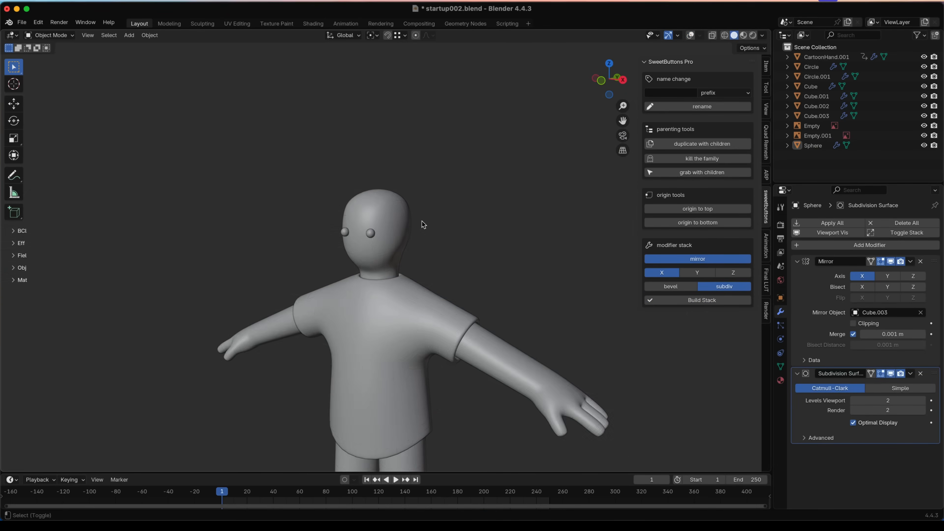
- Open the head mesh for editing and compare the face with the front sketch in wireframe display
middle_drag(505, 220, 459, 236)
scroll(446, 224, up, 8)
key(shift+alt+z)
scroll(441, 246, up, 4)
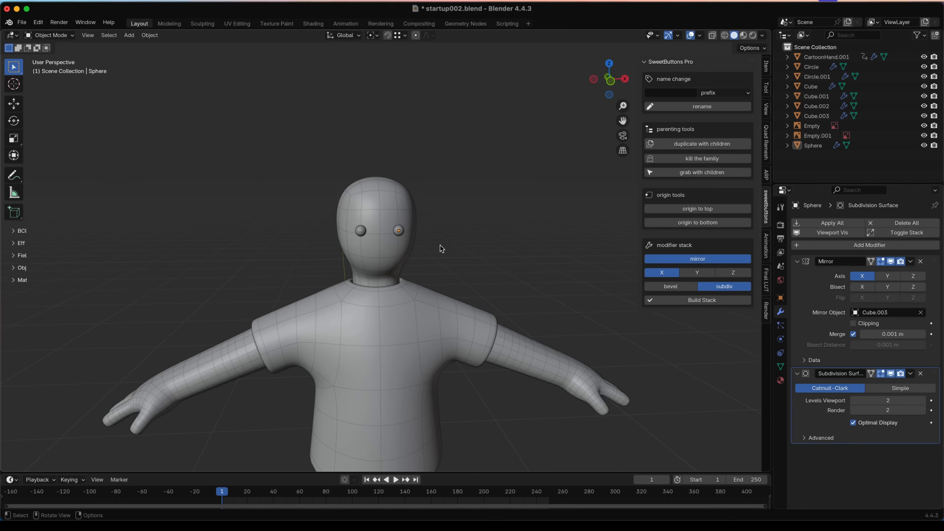
click(373, 244)
scroll(373, 244, up, 3)
key(Tab)
key(shift+z)
middle_drag(343, 237, 328, 233)
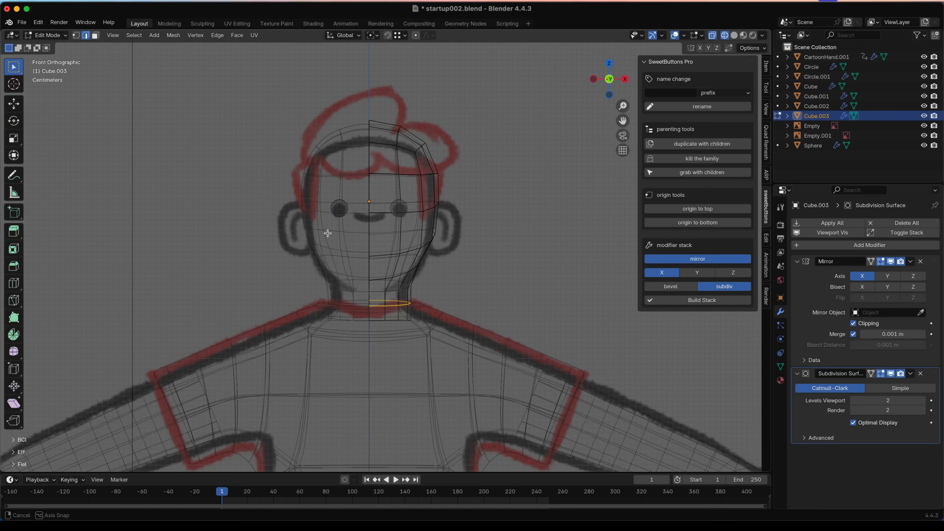
key(shift+z)
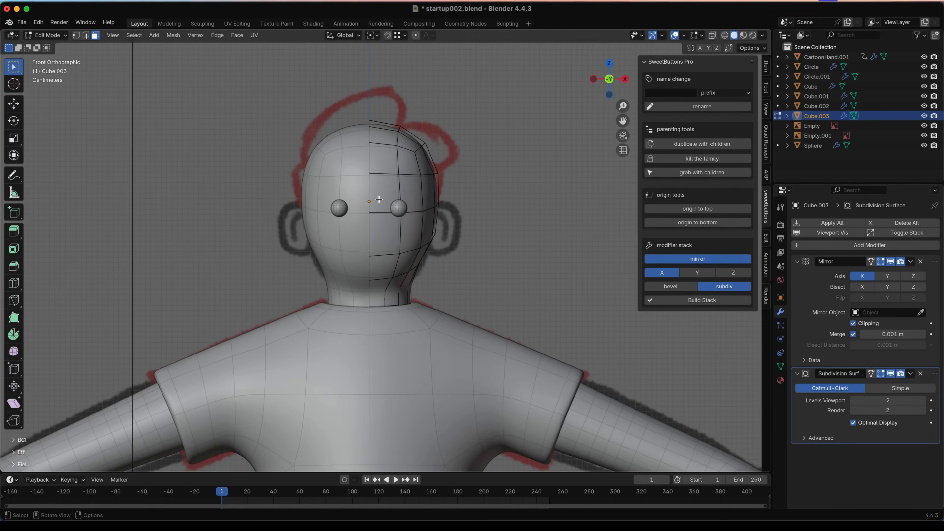
- Slide the front eye-level edge beside the centre line down to below the eye
click(379, 199)
key(2)
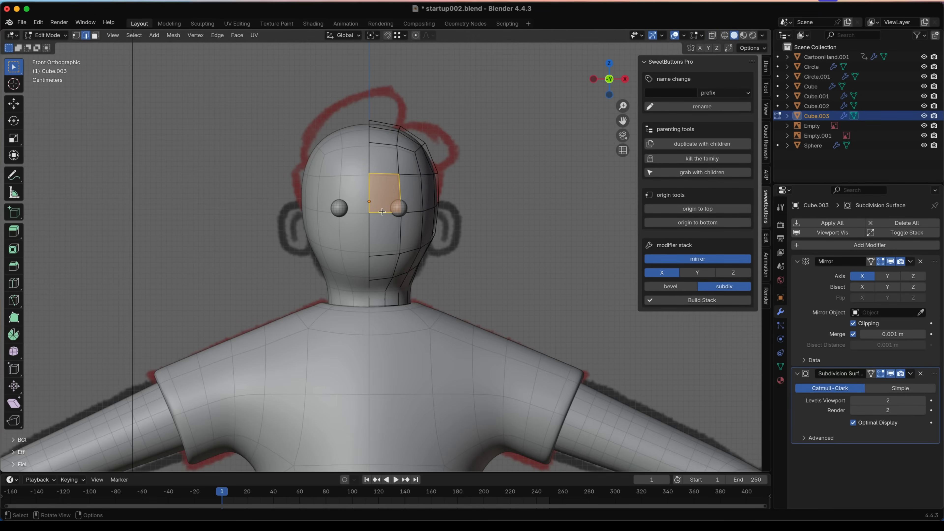
click(383, 214)
key(shift+z)
key(z)
key(z)
key(3)
click(393, 189)
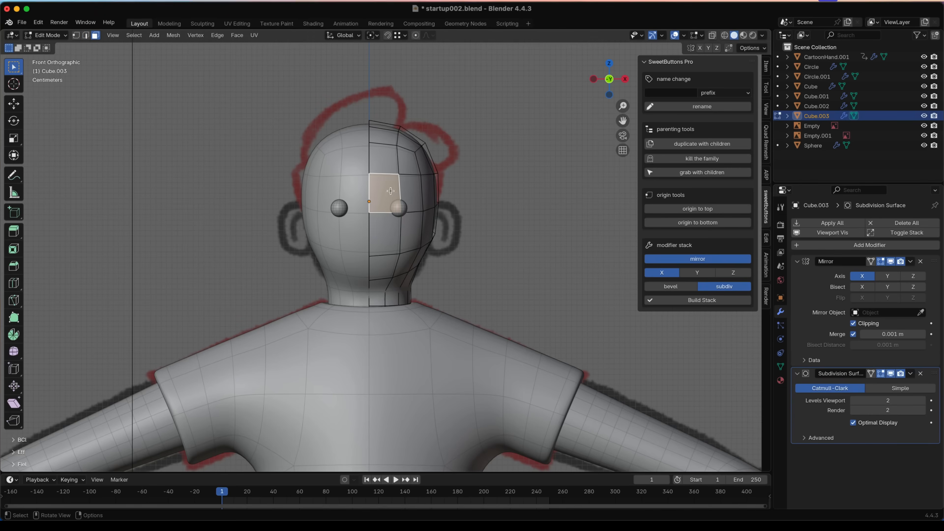
key(2)
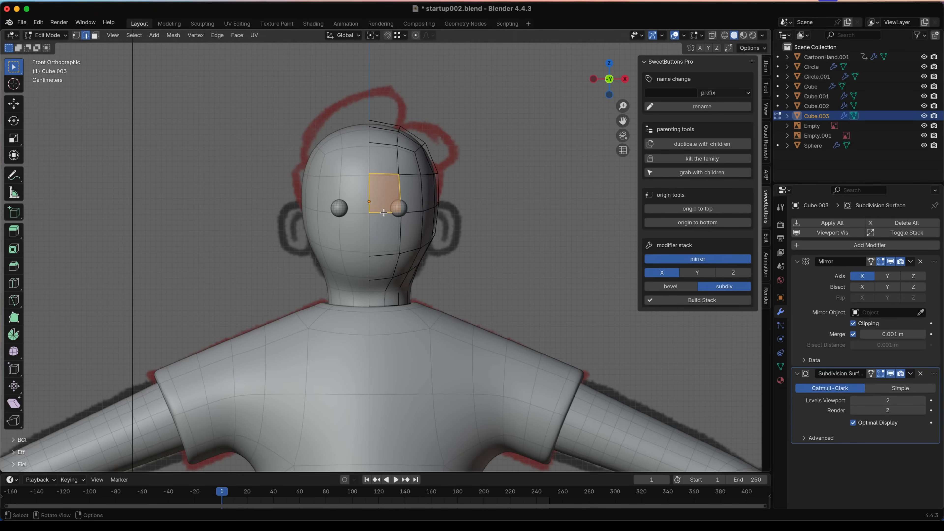
key(g)
key(g)
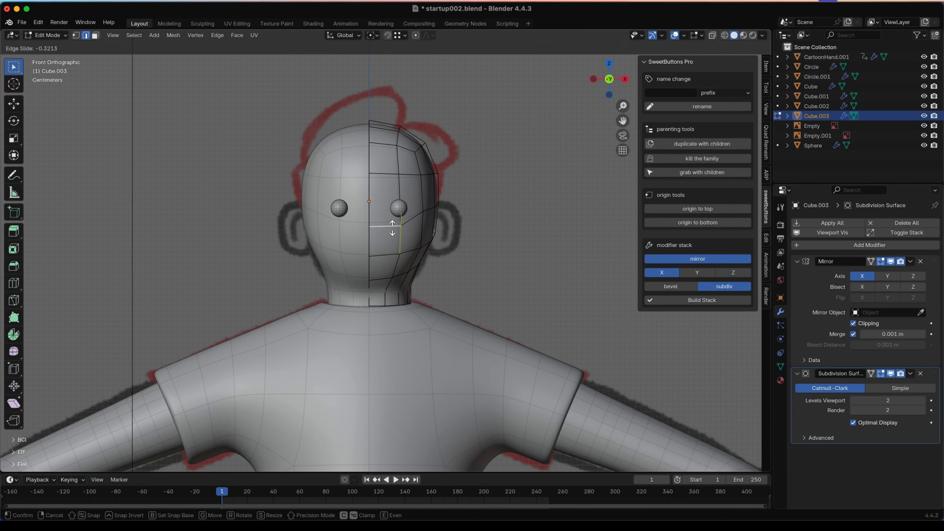
click(392, 234)
- Slide the front forehead edge down to just above the eye, by a factor of about 0.3
click(395, 176)
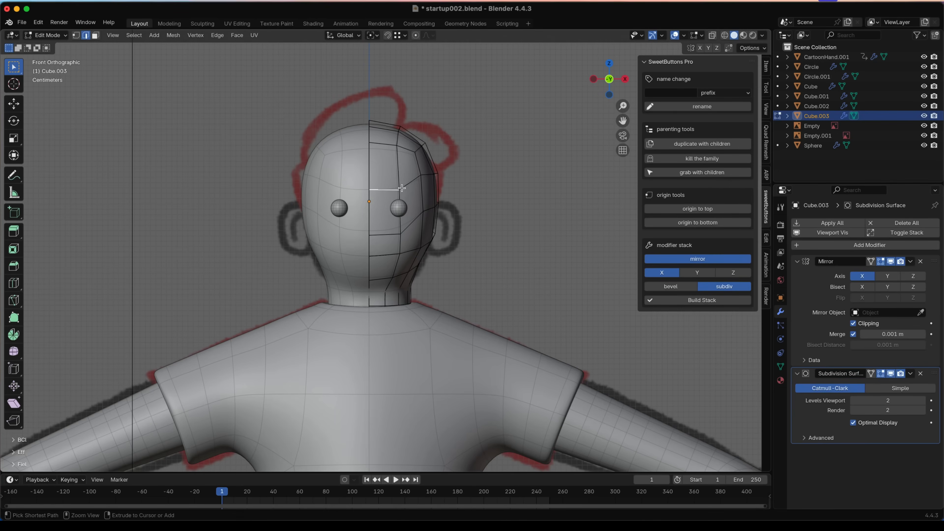
key(g)
key(g)
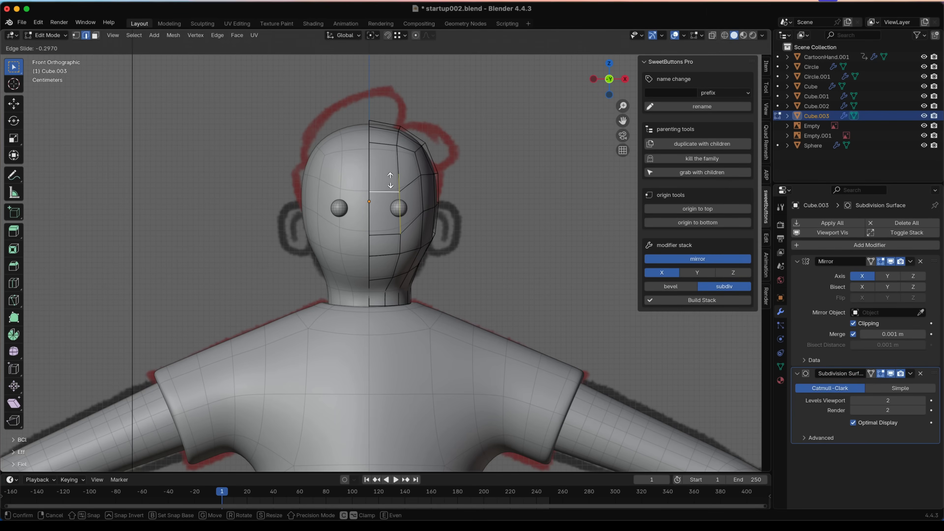
click(390, 181)
- Slide the outer vertex beside the eye down, and the one above it down by a factor of 0.324
key(1)
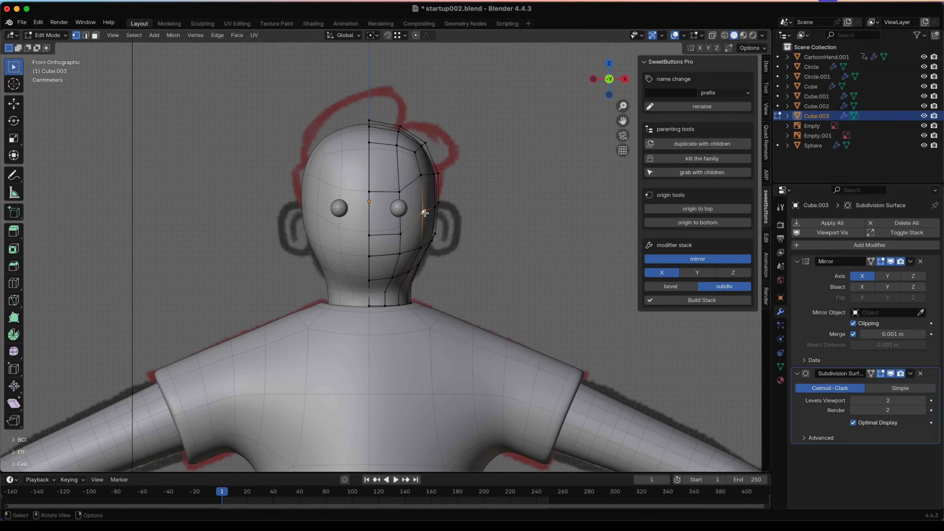
key(g)
key(g)
click(423, 228)
click(420, 177)
key(g)
key(g)
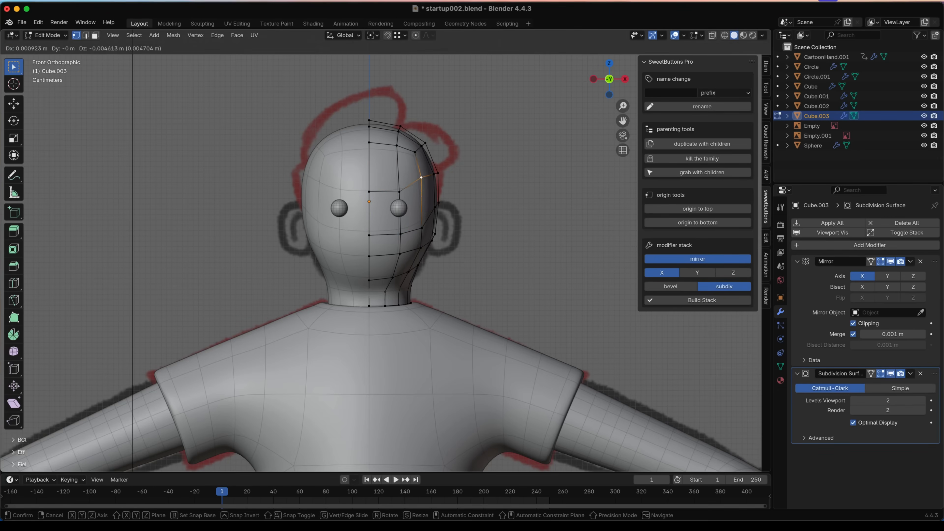
click(423, 195)
- Select the eye-level vertex on the side of the head
middle_drag(435, 200, 345, 200)
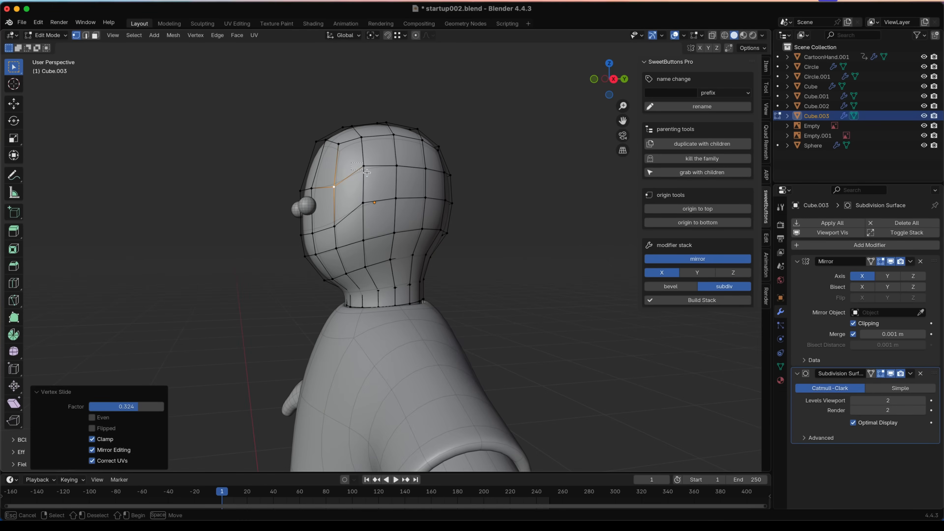
drag(387, 216, 384, 216)
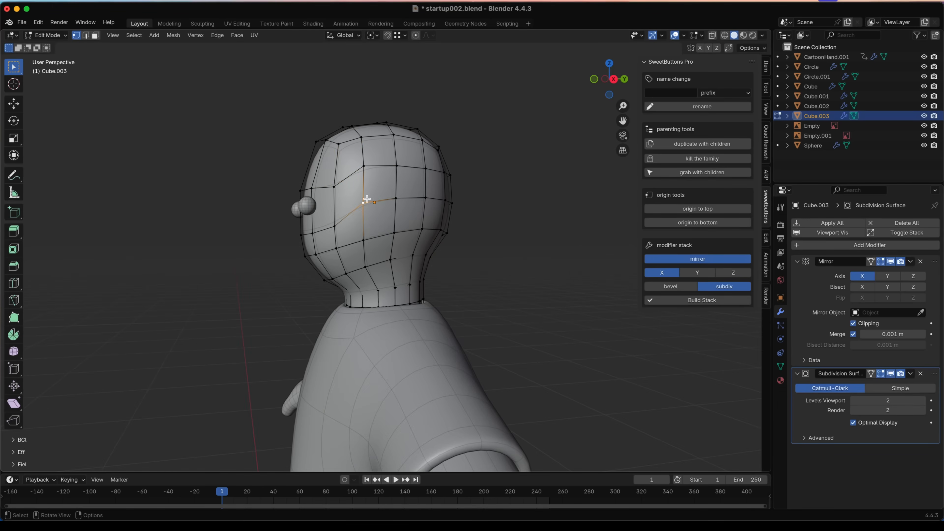
- Slide the selected vertex on the side of the head along its edge and select the front face between the eyes
key(g)
key(g)
click(369, 214)
key(KP_1)
key(3)
click(396, 191)
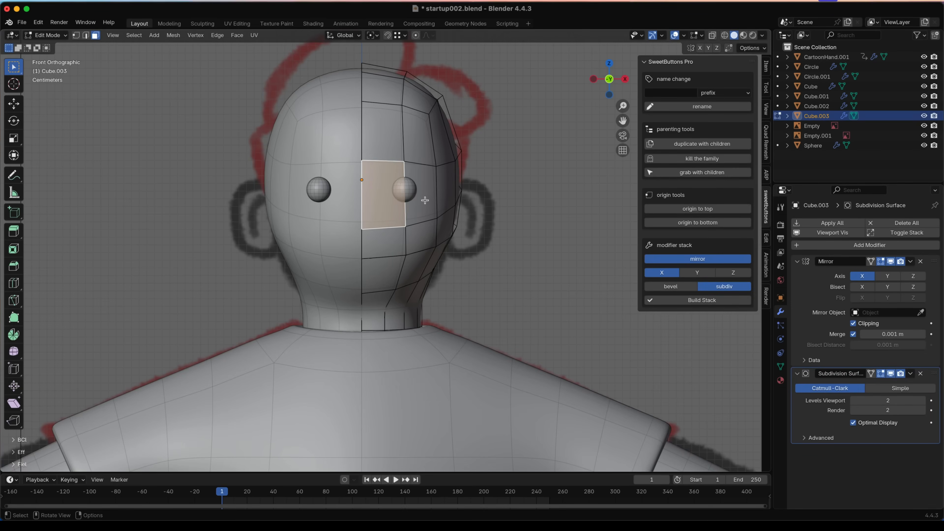
- Try to inset the face between the eyes with Boundary on and delete the inset face as a mouth opening
key(i)
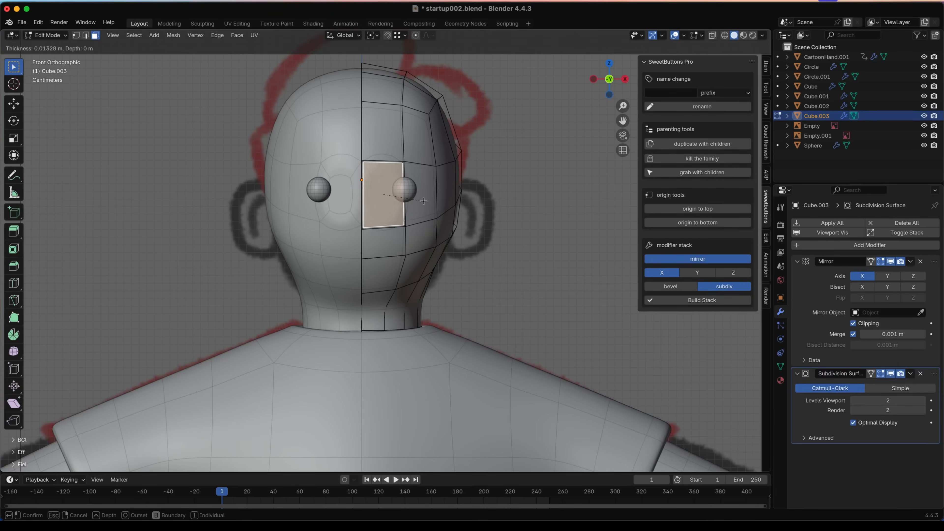
click(420, 202)
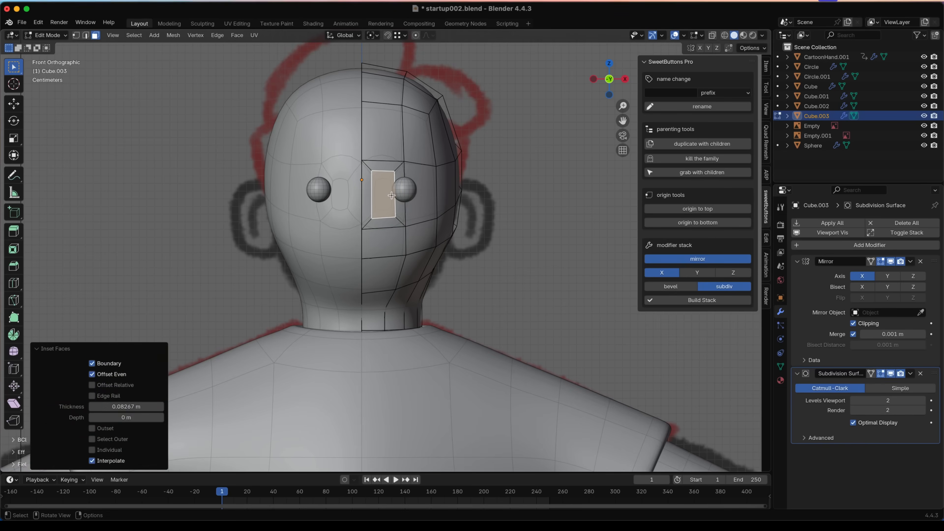
key(x)
click(409, 220)
mouse_move(409, 221)
middle_down()
mouse_move(419, 232)
mouse_move(411, 228)
middle_up()
scroll(419, 231, down, 3)
key(ctrl+z)
key(ctrl+z)
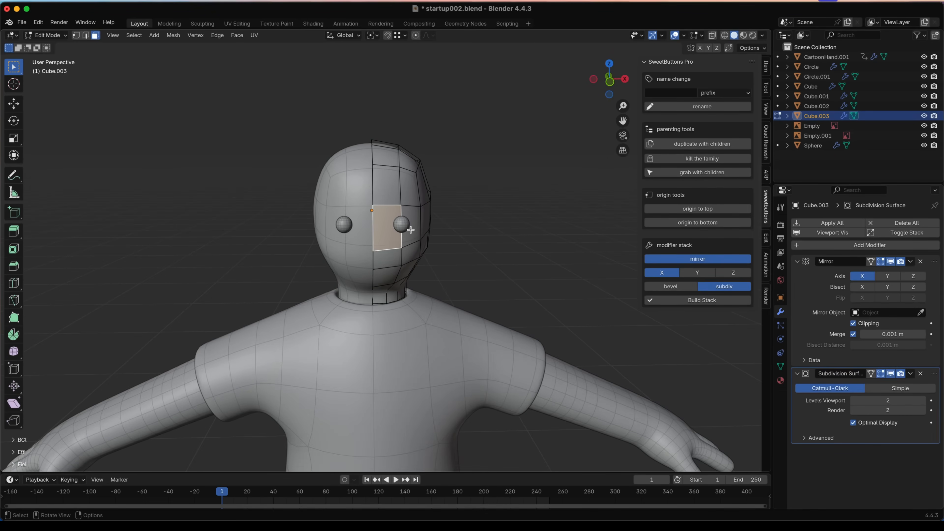
- Inset the front face by 0.133 m with Boundary off so it meets the mirror line, and delete the inner face
scroll(395, 228, up, 2)
key(i)
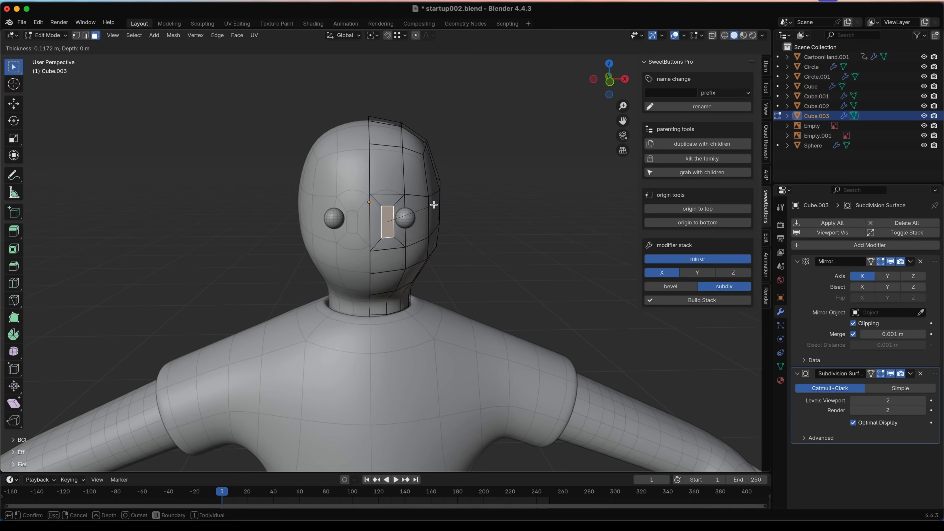
click(355, 216)
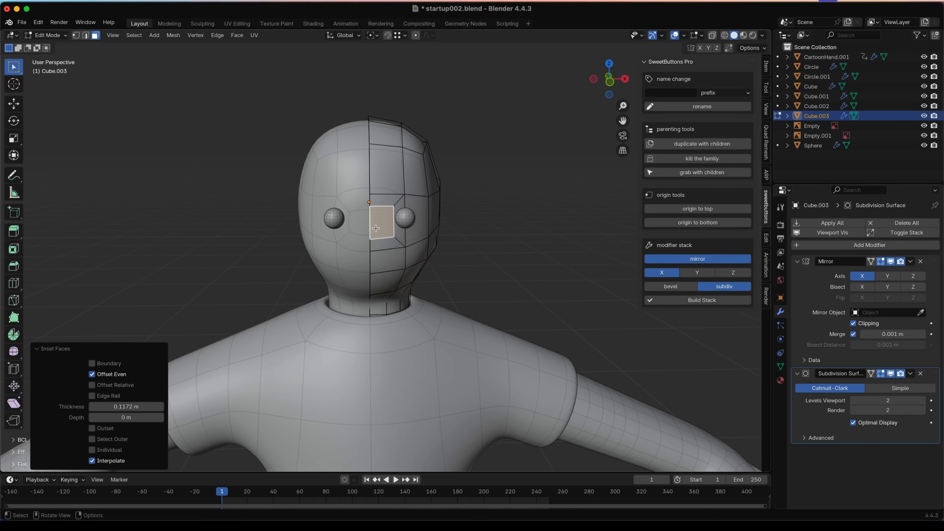
scroll(377, 217, up, 3)
scroll(368, 209, up, 2)
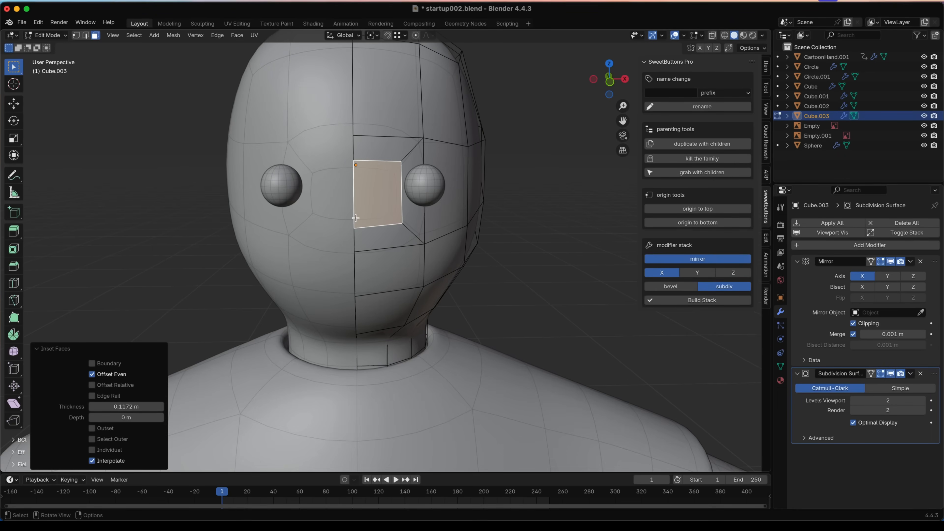
drag(136, 404, 133, 404)
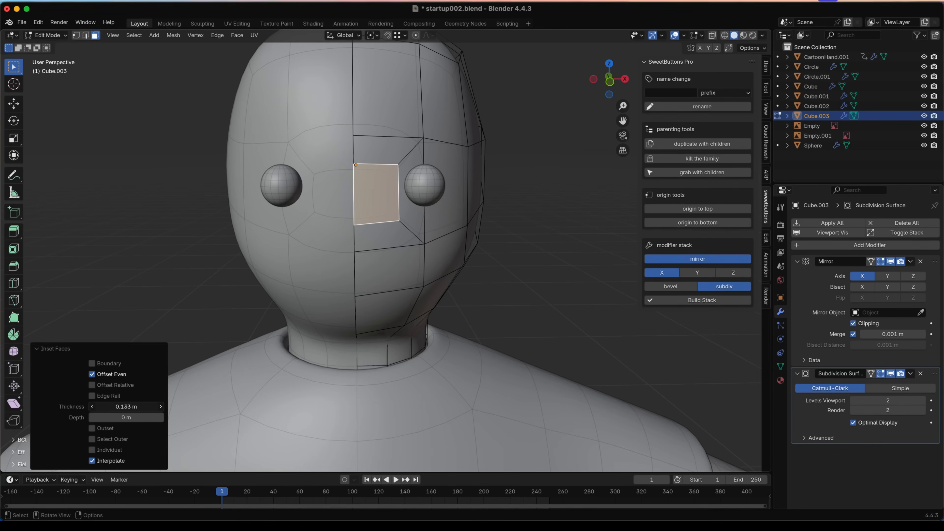
key(x)
click(423, 181)
- Select the edge loop around the mouth hole and scale it down along Z into a narrow slit
key(2)
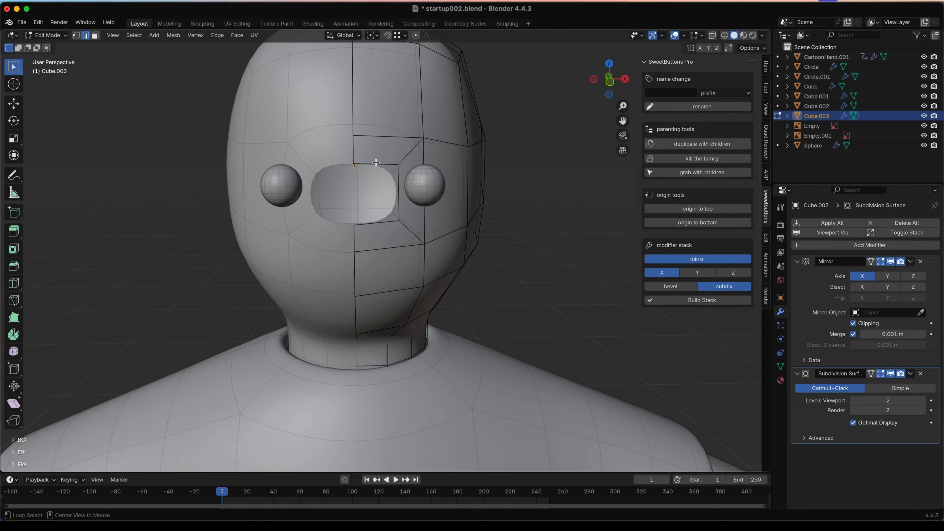
alt+click(375, 164)
scroll(471, 185, down, 2)
middle_drag(471, 185, 444, 199)
key(s)
key(z)
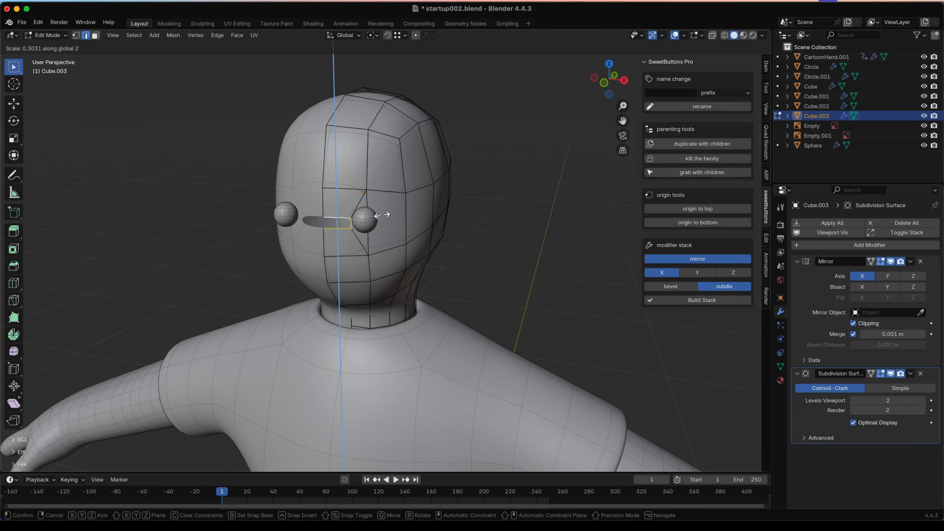
click(351, 225)
- Select the vertices at the mouth corner and slide them along their edges
middle_drag(352, 225, 386, 220)
key(1)
drag(377, 199, 396, 220)
key(g)
key(g)
click(409, 212)
key(g)
right_click(389, 206)
- Refine the mouth corner by vertex-sliding its corner points, and check the slit in Object Mode
key(g)
key(g)
click(374, 209)
click(386, 213)
key(g)
key(g)
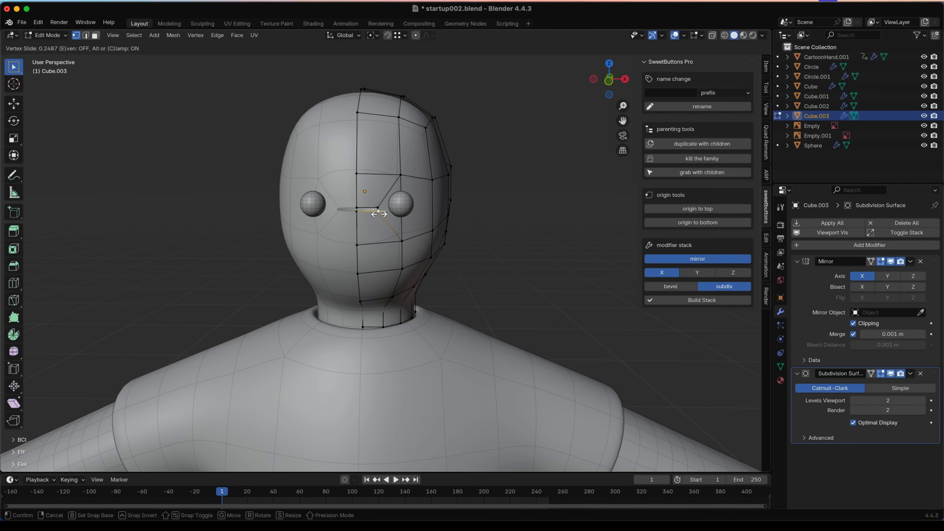
click(378, 214)
key(Tab)
middle_drag(434, 220, 411, 226)
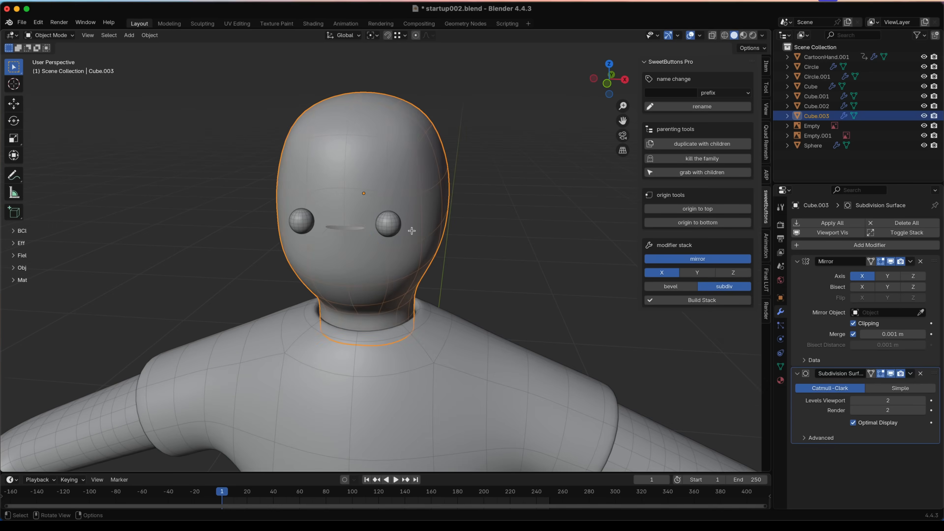
- In the side wireframe view, extrude the mouth's edge loop backward into the head to form a pocket
key(Tab)
scroll(353, 226, up, 2)
alt+middle_drag(345, 220, 371, 217)
key(alt+z)
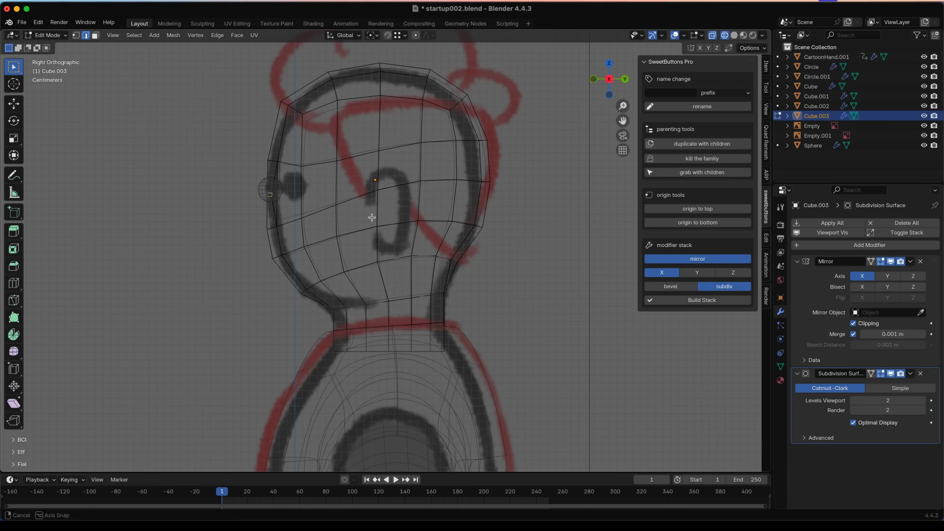
key(g)
click(340, 190)
- Add a centred loop cut inside the mouth pocket and scale it along Z by -1.959
key(ctrl+r)
click(292, 190)
right_click(292, 190)
key(s)
key(z)
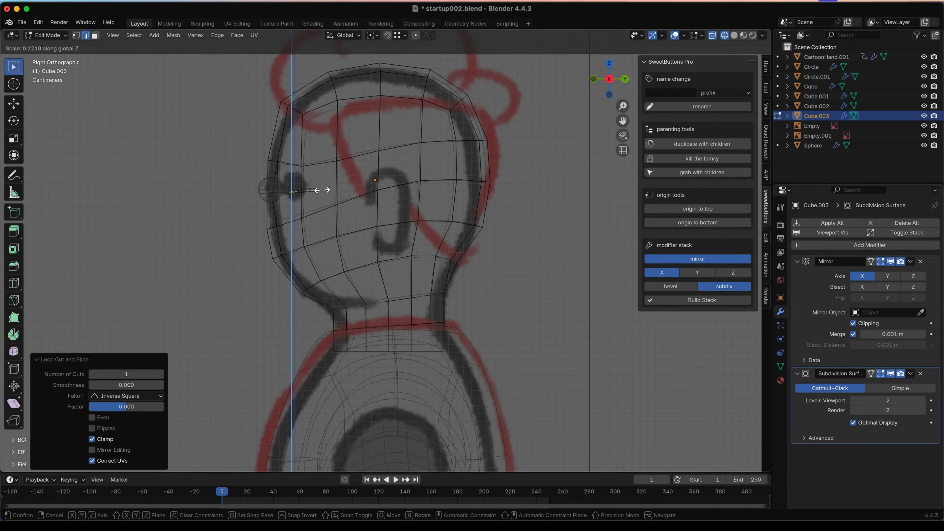
click(68, 214)
mouse_move(234, 212)
middle_down()
mouse_move(435, 222)
mouse_move(470, 243)
mouse_move(456, 240)
mouse_move(465, 234)
middle_up()
click(319, 238)
- Add a loop cut around the outside of the mouth and slide it toward the lips with factor 0.440
scroll(327, 179, up, 1)
mouse_move(327, 178)
shift+middle_down()
mouse_move(334, 222)
mouse_move(303, 194)
shift+middle_up()
key(ctrl+r)
click(301, 194)
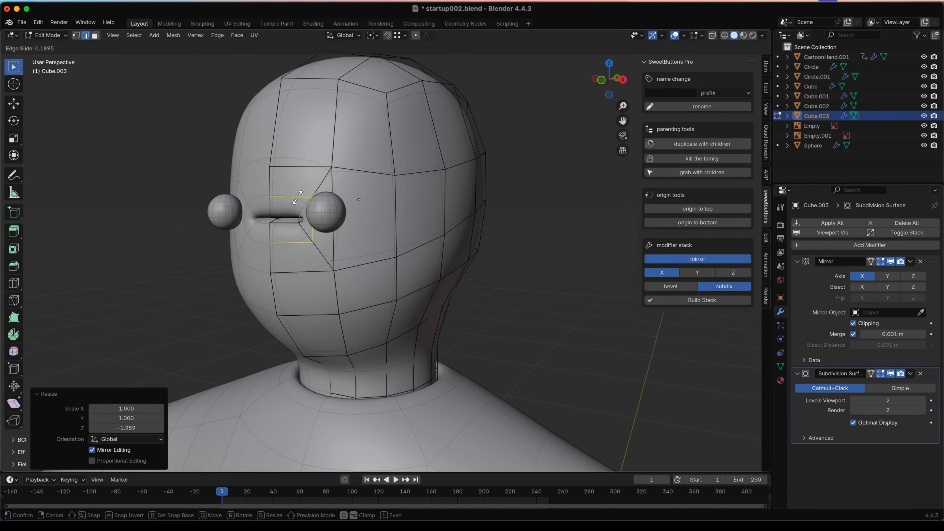
click(292, 208)
- Move the vertices of the mouth pocket's middle loop by -0.020822 m in Y and -0.002136 m in Z, and inspect the head
middle_drag(292, 209, 265, 219)
key(shift+z)
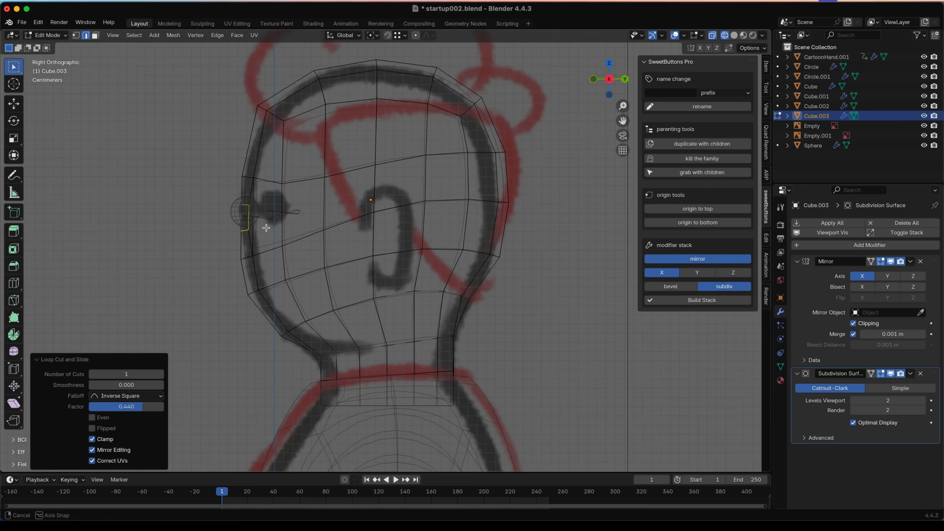
key(1)
drag(260, 200, 278, 232)
shift+middle_drag(367, 214, 428, 226)
key(g)
click(392, 227)
key(z)
click(461, 228)
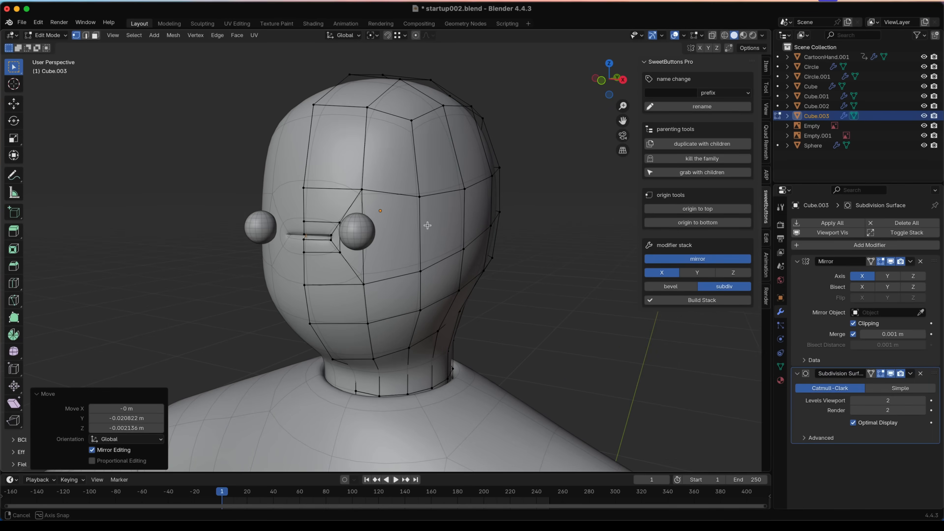
key(Tab)
scroll(369, 226, down, 4)
mouse_move(369, 226)
middle_down()
mouse_move(407, 229)
mouse_move(412, 216)
mouse_move(382, 235)
middle_up()
scroll(410, 218, up, 3)
- Select the mouth corner vertices through the mesh, rotate them about -37° in front view, and raise them along Z
key(Tab)
key(shift+z)
drag(381, 225, 394, 239)
scroll(391, 236, up, 2)
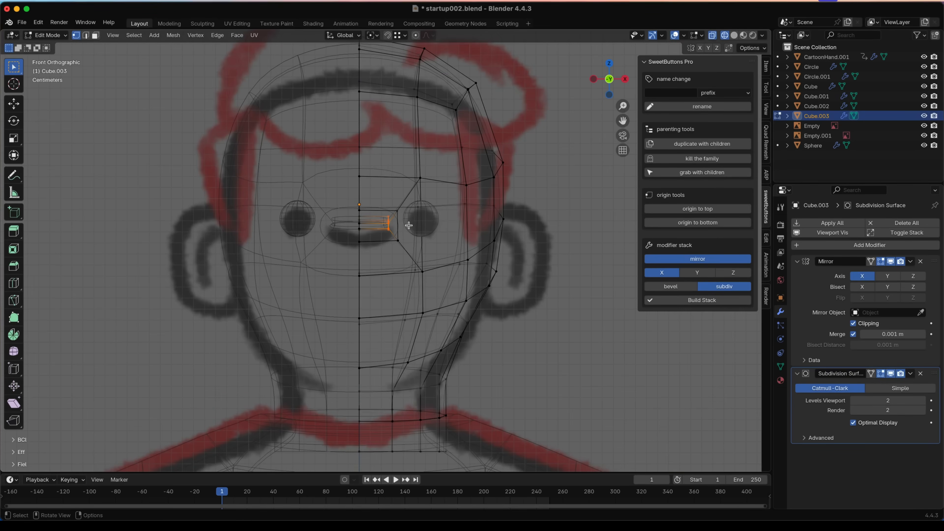
shift+middle_drag(395, 216, 389, 232)
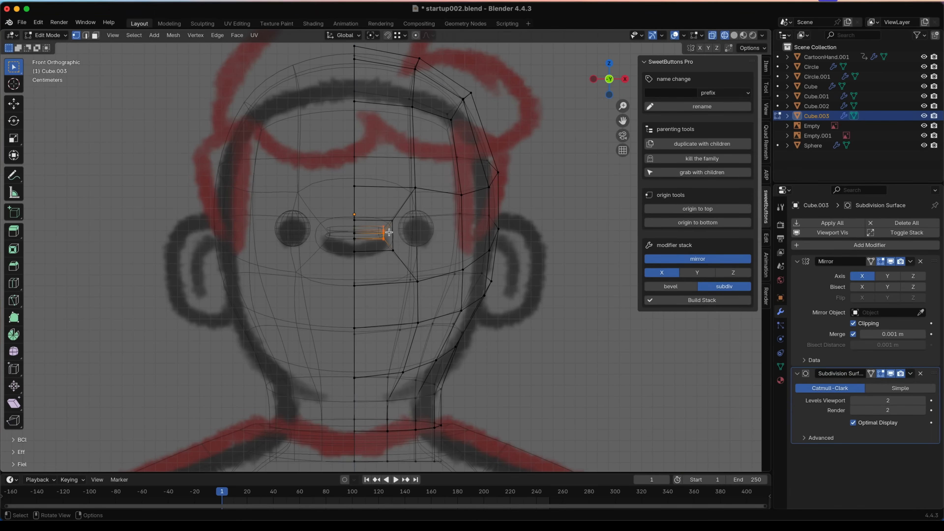
key(shift+z)
key(r)
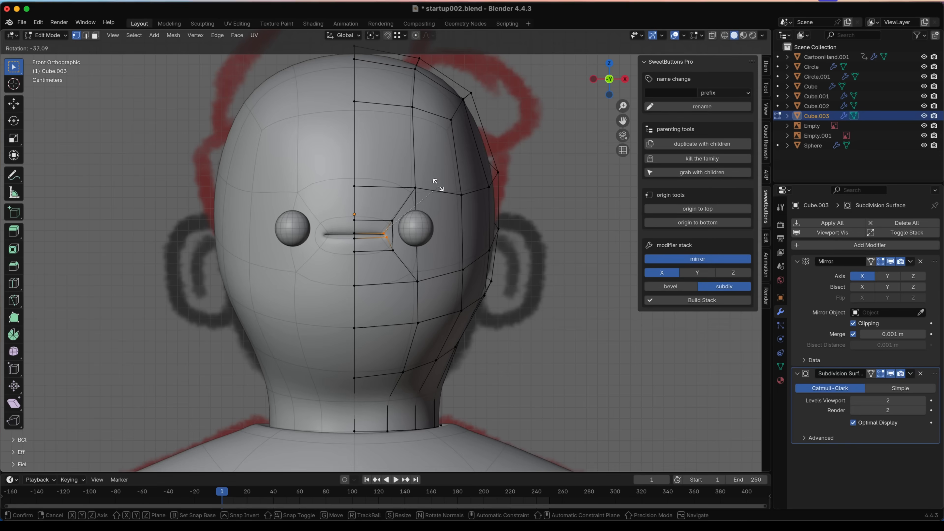
click(435, 179)
key(g)
key(z)
click(427, 211)
- Move the outer vertices above and below the mouth corner upward along Z to follow the smile
click(393, 220)
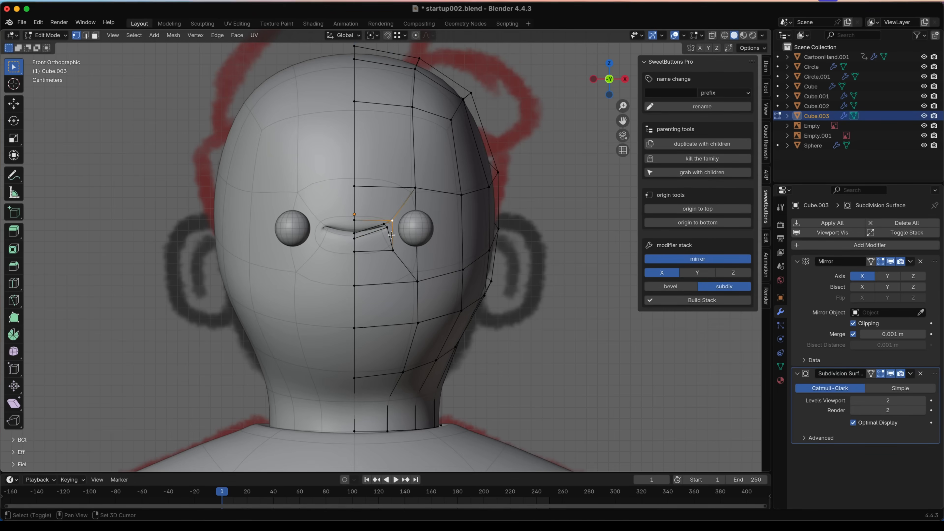
key(g)
key(g)
click(406, 240)
key(g)
key(z)
click(407, 235)
key(Tab)
key(Tab)
- Slide the centre vertex below the mouth with factor 0.226, and check the smile in Object Mode with overlays hidden
click(363, 253)
key(g)
key(g)
click(364, 249)
key(z)
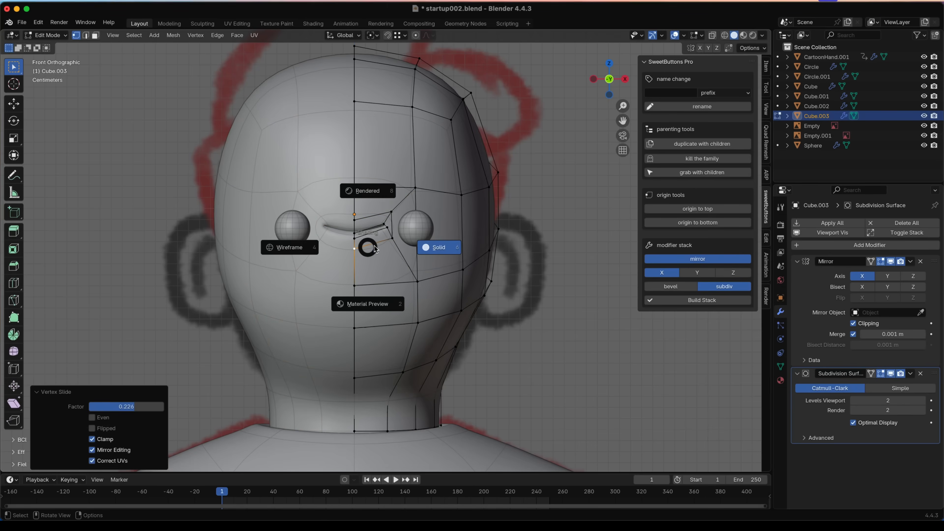
click(412, 250)
scroll(433, 258, down, 3)
key(Tab)
middle_drag(433, 258, 382, 271)
key(shift+alt+z)
scroll(383, 263, down, 3)
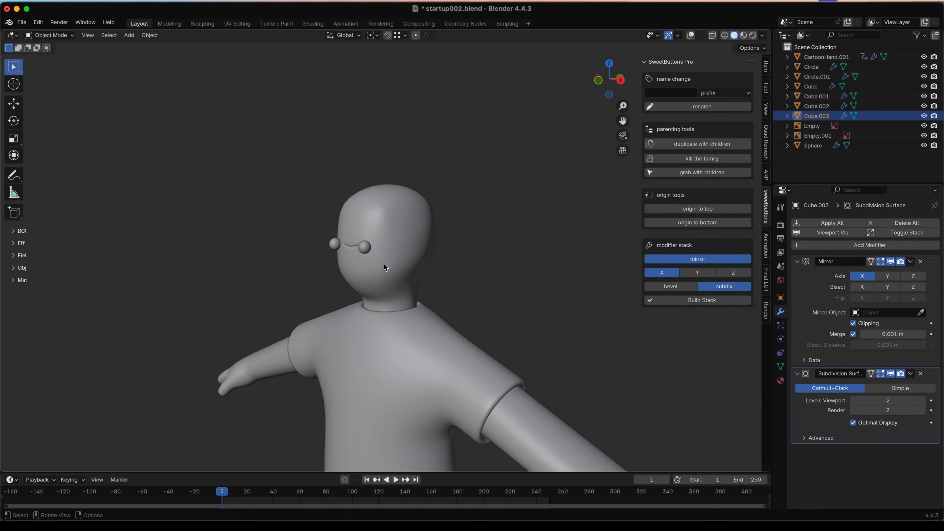
- Restore the overlays and lower the mouth corner vertices slightly along Z in the front wireframe view
key(KP_1)
scroll(435, 264, up, 5)
key(Tab)
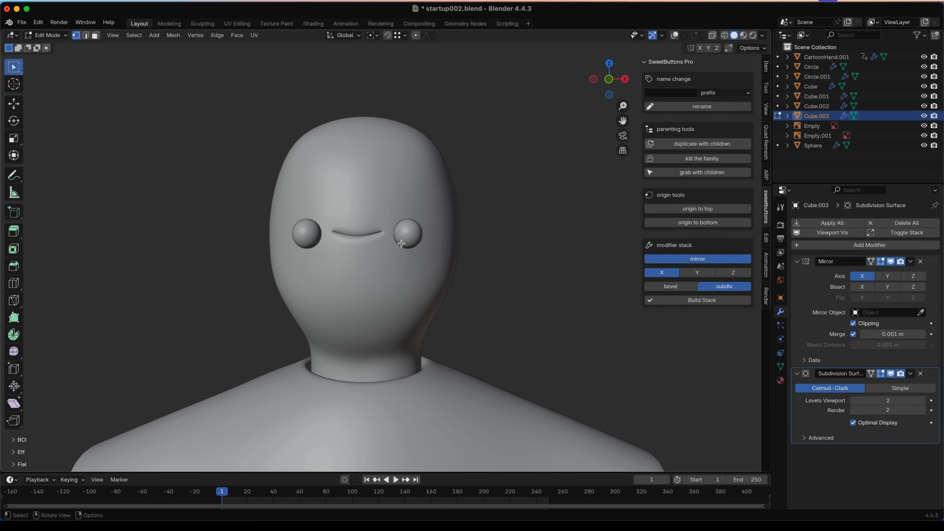
key(shift+alt+z)
key(shift+z)
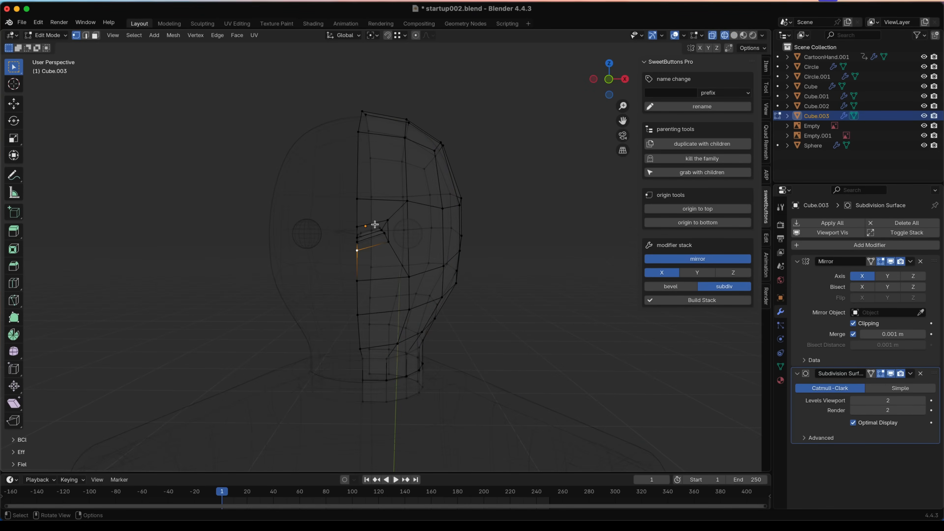
drag(384, 236, 387, 238)
key(KP_1)
key(g)
key(z)
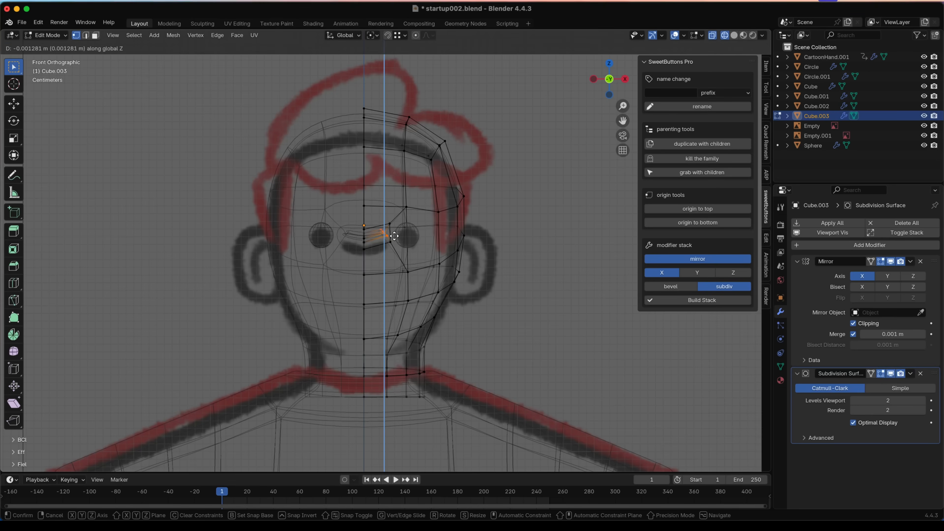
click(394, 237)
- Slide the outer vertex below the mouth corner along its edge, and return to solid shading
click(392, 243)
key(g)
key(g)
click(405, 255)
key(z)
click(458, 257)
- Examine the mouth and whole character in Object Mode with overlays hidden
key(Tab)
middle_drag(452, 261, 405, 266)
scroll(470, 269, down, 3)
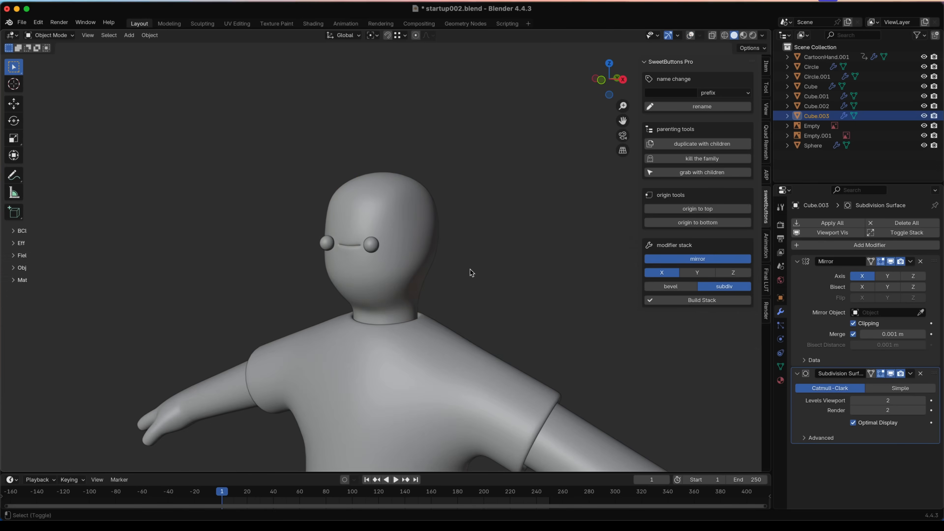
key(alt+shift+z)
scroll(469, 274, down, 5)
click(467, 275)
scroll(334, 268, down, 4)
middle_drag(334, 268, 362, 265)
scroll(362, 264, up, 2)
scroll(362, 264, up, 3)
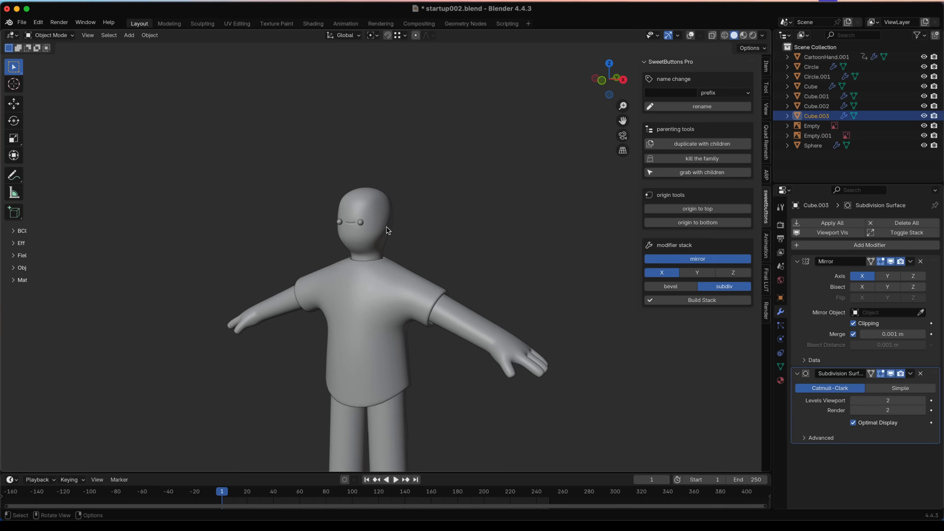
- Edit the head in side view and slide two neighbouring vertices of the row above the ear area upward
click(395, 207)
mouse_move(395, 207)
middle_down()
mouse_move(394, 238)
mouse_move(342, 262)
mouse_move(375, 282)
middle_up()
scroll(394, 238, up, 3)
key(Tab)
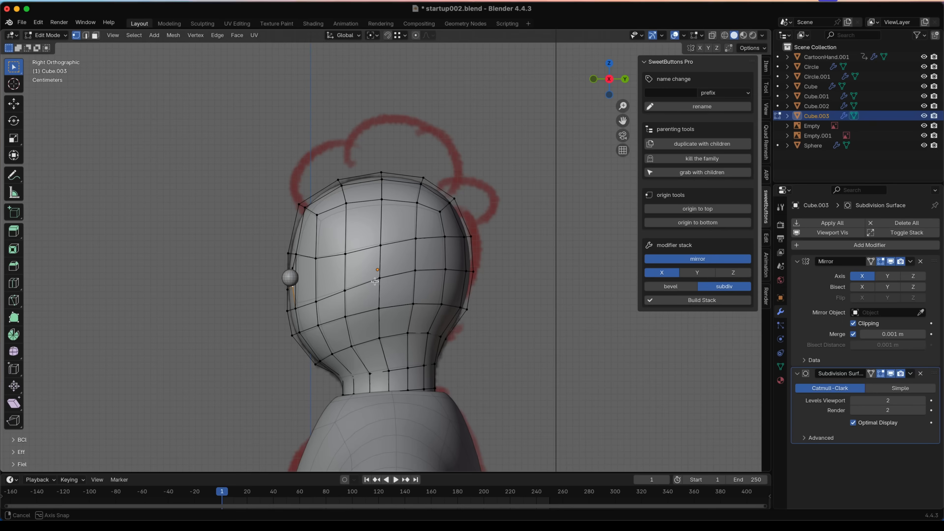
key(shift+v)
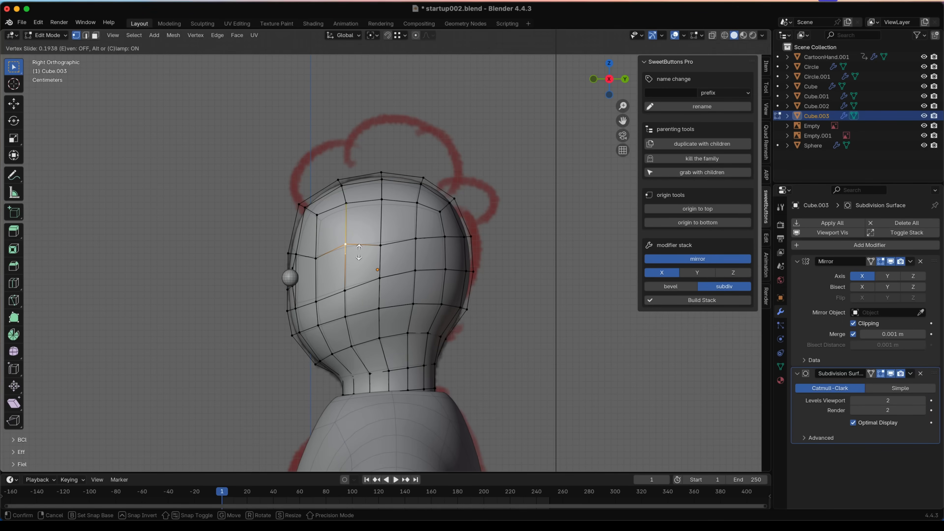
click(422, 262)
click(381, 246)
key(shift+v)
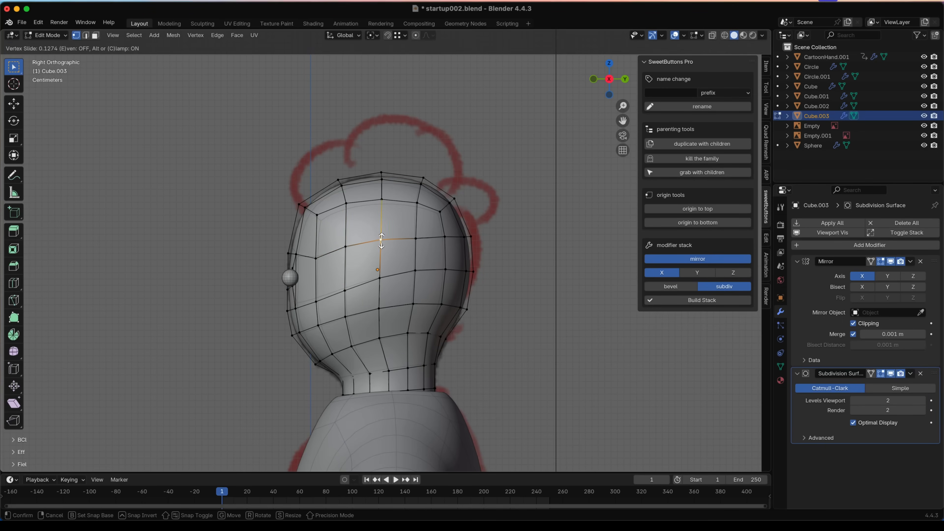
click(381, 240)
- Level the upper side row toward the face by sliding its next two vertices upward with factors 0.135 and 0.221
click(344, 247)
key(shift+v)
click(339, 248)
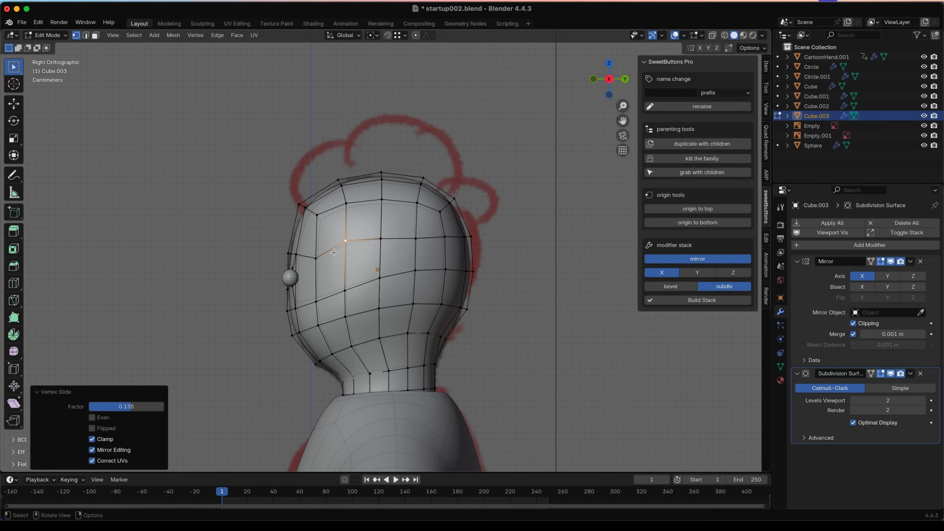
click(317, 256)
key(shift+v)
click(329, 265)
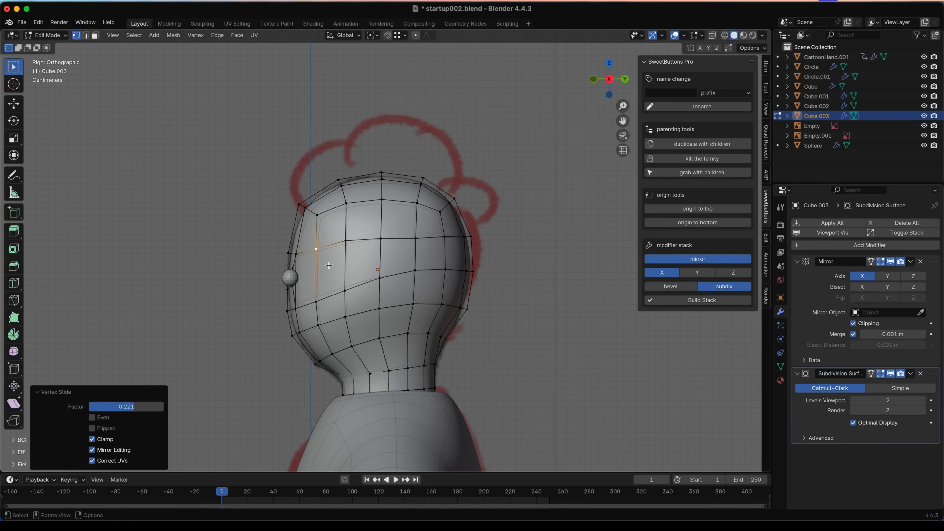
- Slide the central and rear vertices of the middle row across the ear area along their edges to level the row
click(379, 278)
key(shift+v)
click(400, 281)
click(415, 270)
key(shift+v)
click(416, 273)
- Slide the middle row's front ear-area vertex upward, and adjust the vertex directly below it along its edge
click(342, 291)
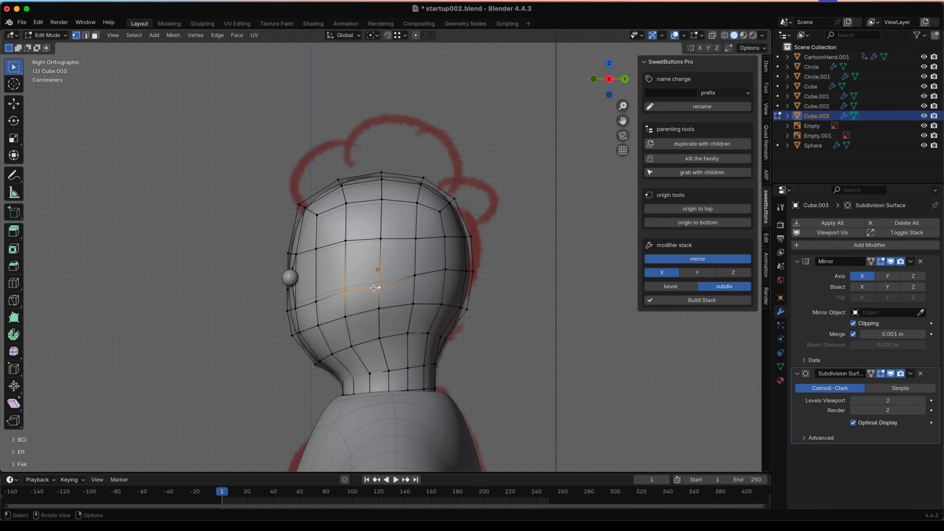
key(g)
key(g)
click(372, 278)
click(347, 312)
key(g)
key(g)
click(346, 308)
- Relax the lower and middle horizontal edge loops around the head, and check the shape in Object Mode
alt+click(387, 306)
key(shift+r)
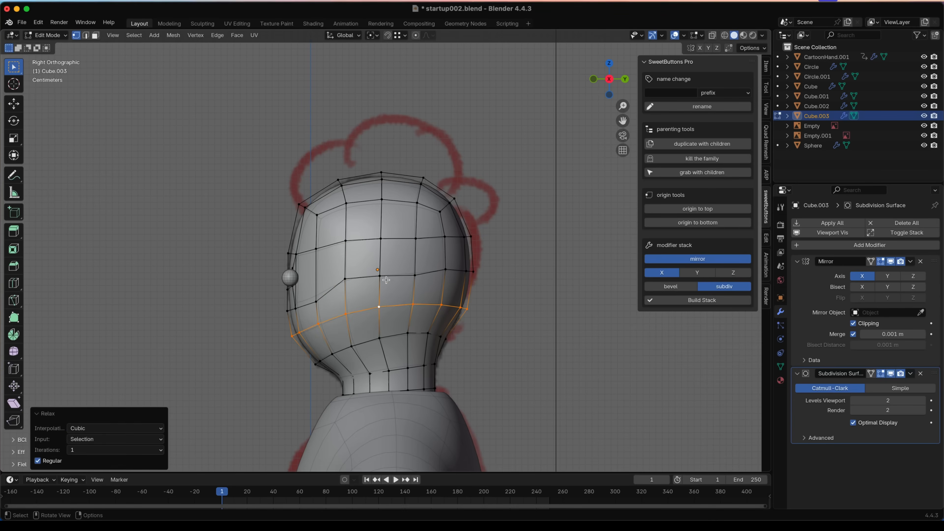
alt+click(393, 277)
key(shift+r)
key(Tab)
scroll(377, 275, down, 4)
mouse_move(377, 275)
middle_down()
mouse_move(472, 266)
mouse_move(420, 281)
mouse_move(379, 276)
mouse_move(390, 268)
mouse_move(431, 275)
mouse_move(386, 276)
middle_up()
- Inset the two-by-two block of faces at the ear area by about 0.143 m and delete the inset faces
key(Tab)
shift+click(396, 275)
ctrl+shift+click(389, 271)
scroll(401, 273, up, 3)
middle_drag(260, 292, 361, 306)
middle_drag(588, 326, 502, 250)
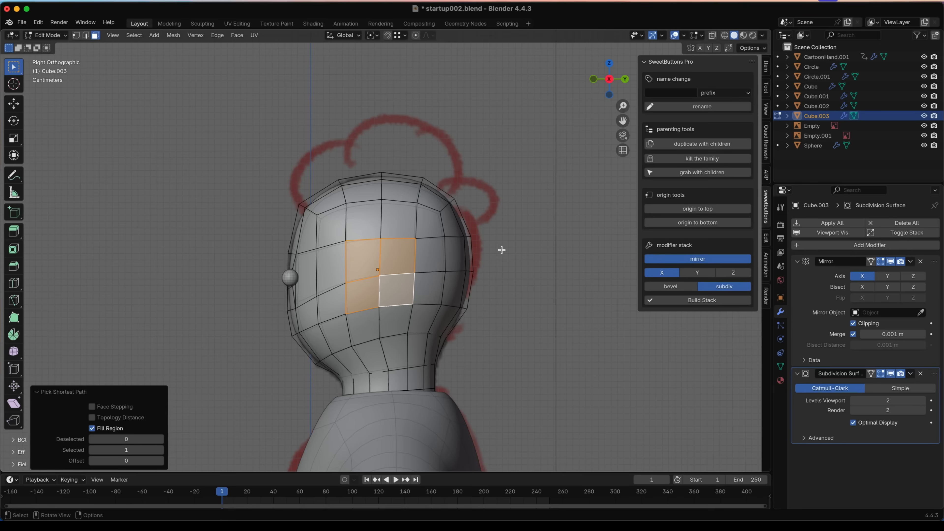
key(i)
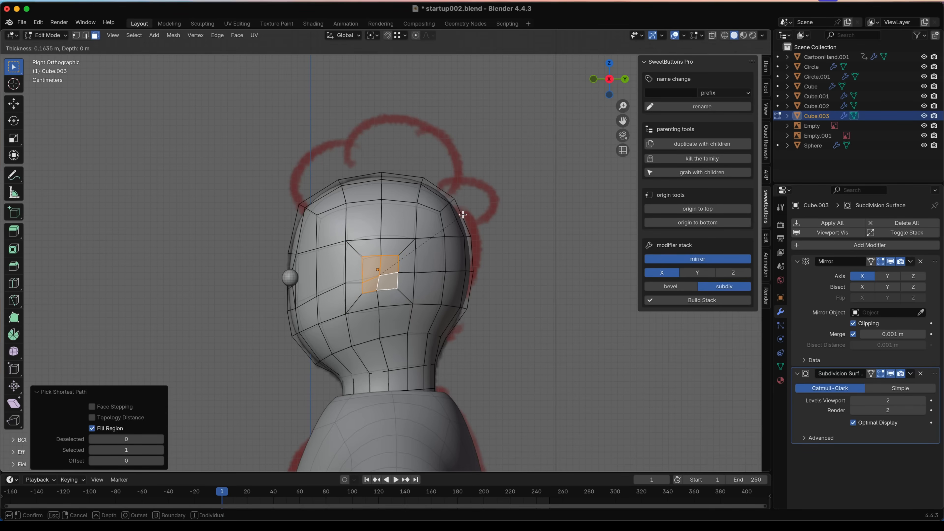
click(466, 216)
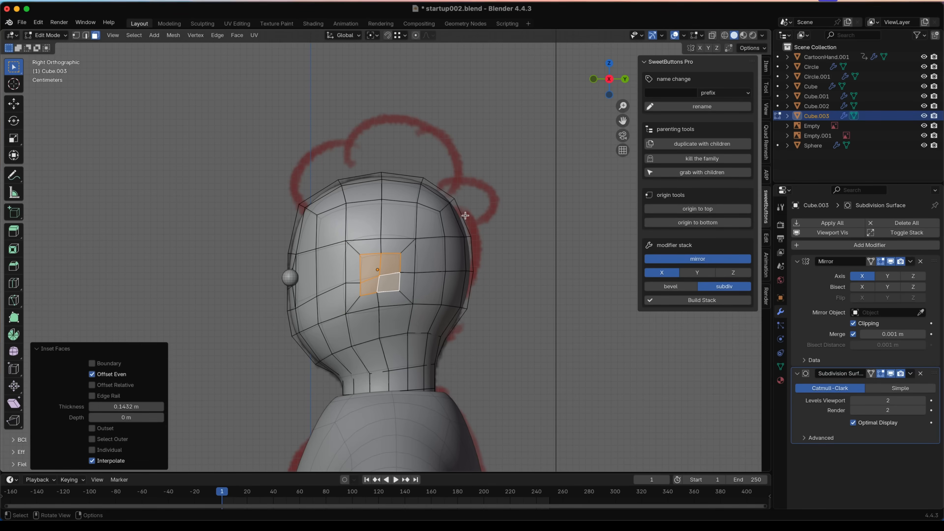
key(x)
click(400, 261)
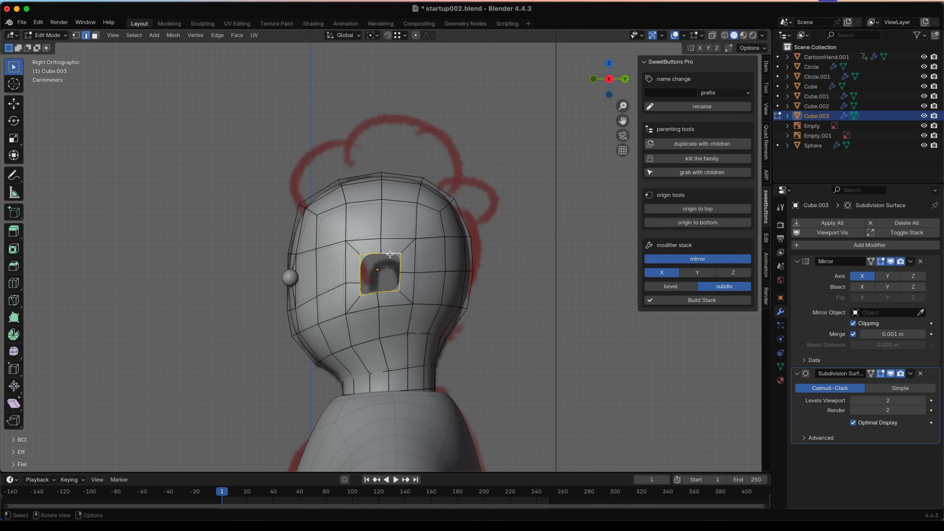
- Slide the top edges of the ear hole slightly upward
shift+click(368, 253)
key(g)
key(z)
right_click(386, 250)
key(g)
key(g)
click(394, 249)
- Slide the two upper corner vertices of the ear hole inward toward its centre
key(1)
click(400, 251)
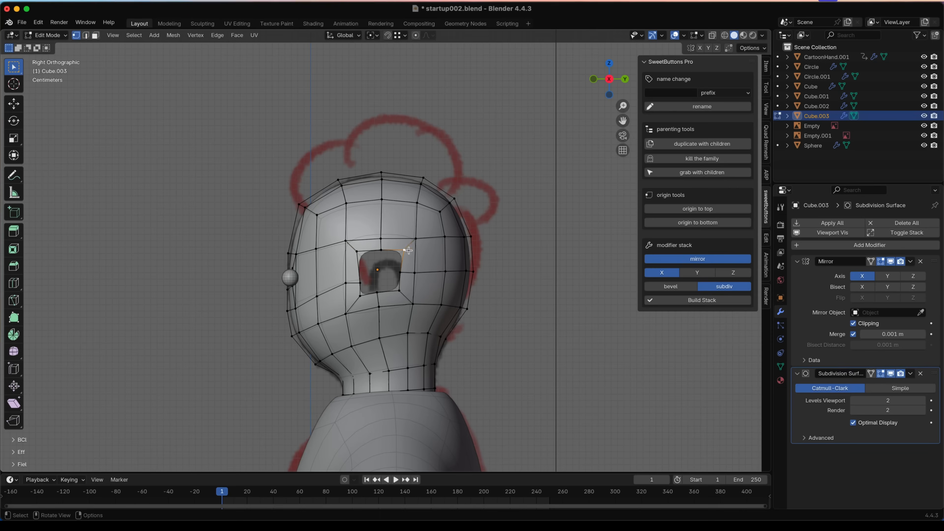
key(g)
key(g)
click(401, 252)
click(357, 251)
key(g)
key(g)
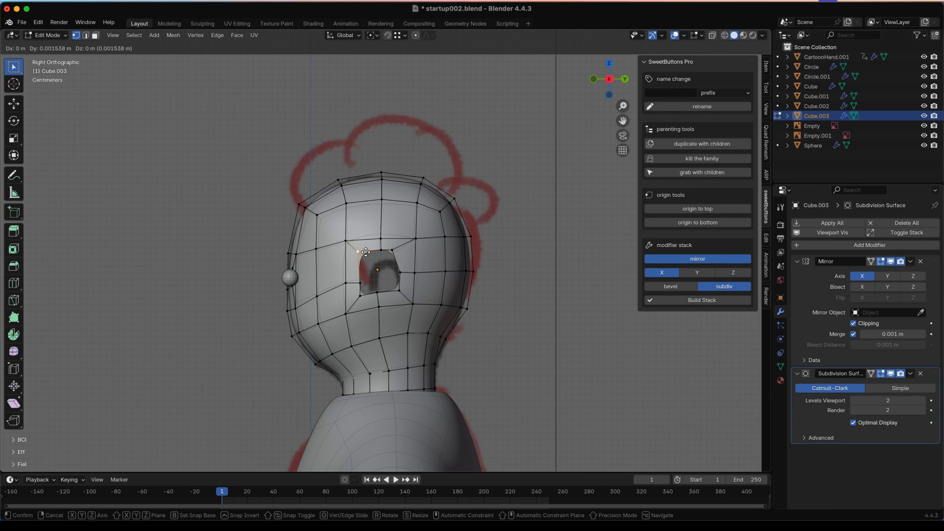
click(361, 270)
- Narrow the lower part of the ear hole by scaling its vertices along Y to about 0.7
alt+click(403, 277)
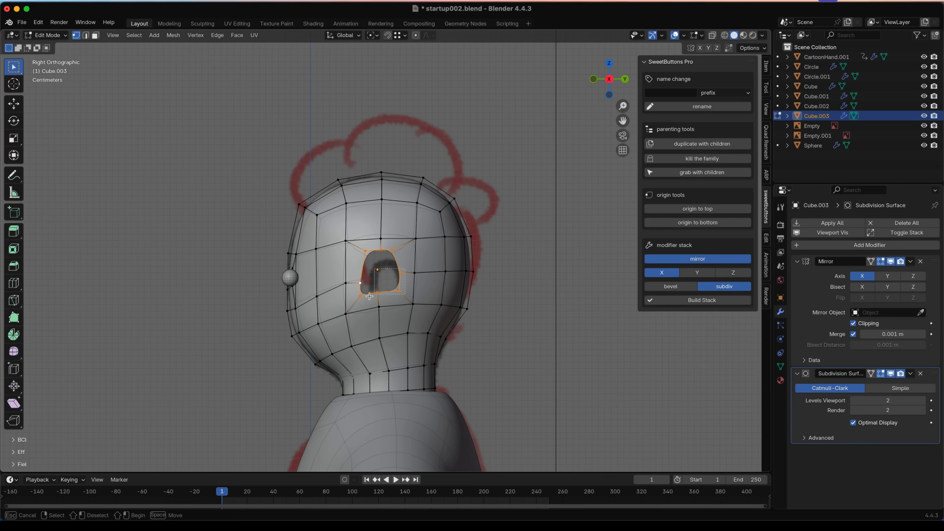
drag(355, 300, 355, 300)
key(s)
key(y)
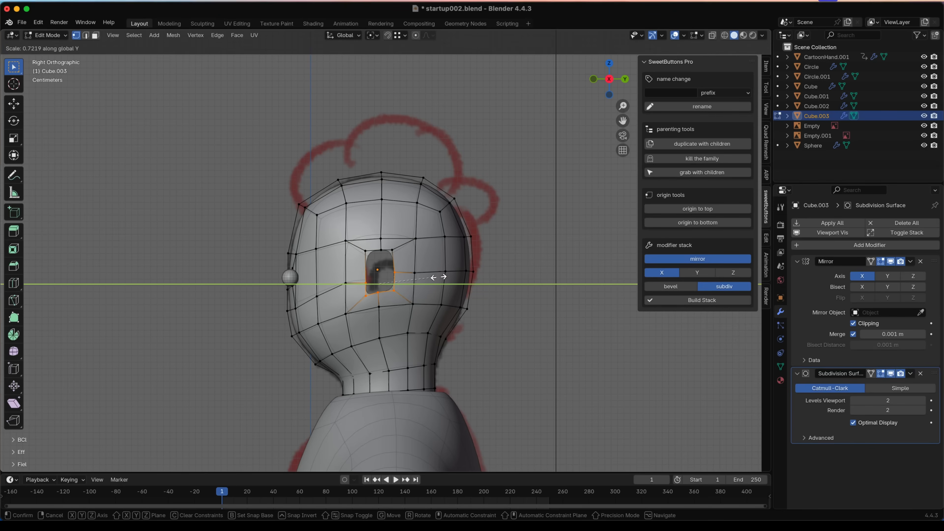
click(433, 277)
- Slide the ear hole's front middle vertex upward and move its bottom middle vertex down about 0.005 m
click(366, 282)
key(g)
key(g)
click(373, 274)
click(378, 292)
key(g)
click(380, 295)
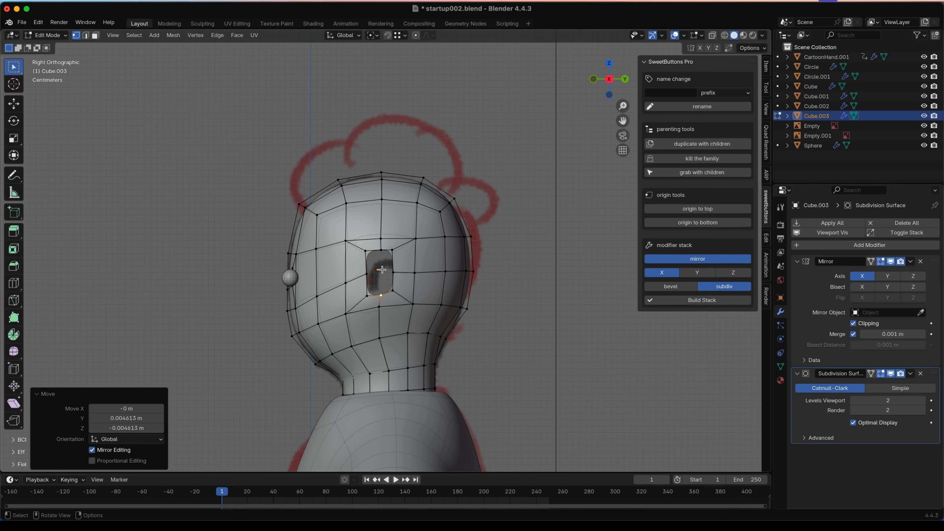
- Move the ear hole's top middle vertex slightly up and slide its front middle vertex toward the face
click(380, 250)
key(g)
click(380, 246)
click(371, 274)
key(g)
key(g)
click(366, 275)
- Try relaxing the edge loop around the ear hole, and view the head in Object Mode
alt+click(366, 278)
key(shift+r)
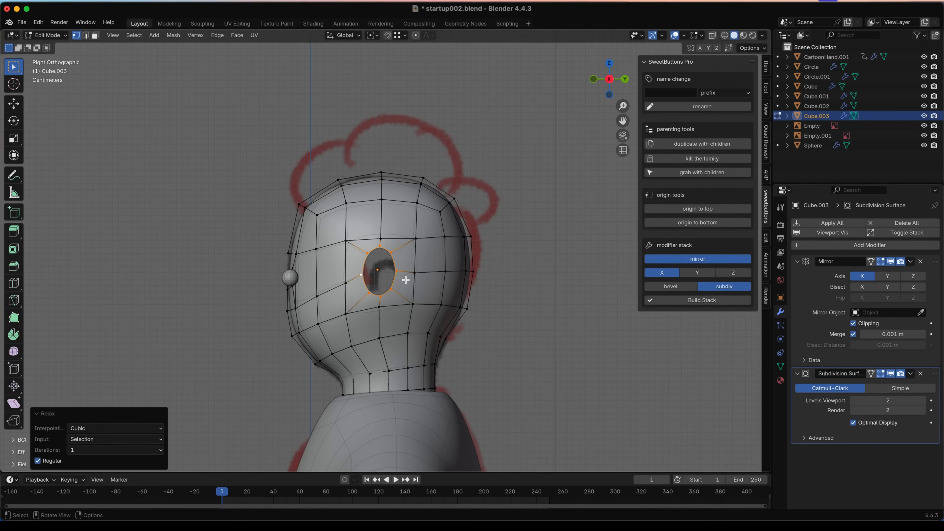
click(369, 252)
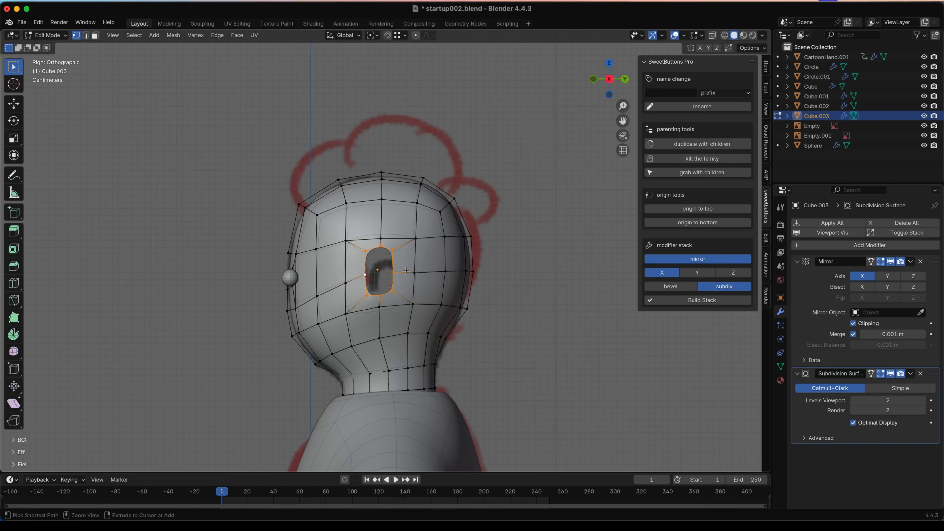
key(Tab)
scroll(387, 249, down, 1)
key(Tab)
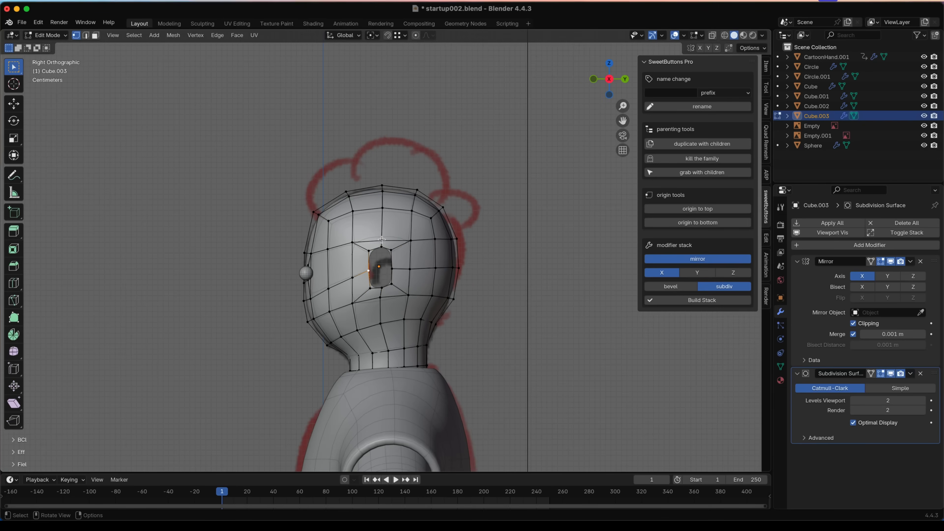
- Slide the vertex above the ear hole upward and the vertex below the hole downward
click(384, 240)
key(g)
key(g)
click(391, 227)
click(384, 299)
key(g)
key(g)
click(387, 312)
- Scale the ear hole's border loop by 1.323 along Z and move it slightly down
drag(397, 291, 398, 292)
key(s)
key(z)
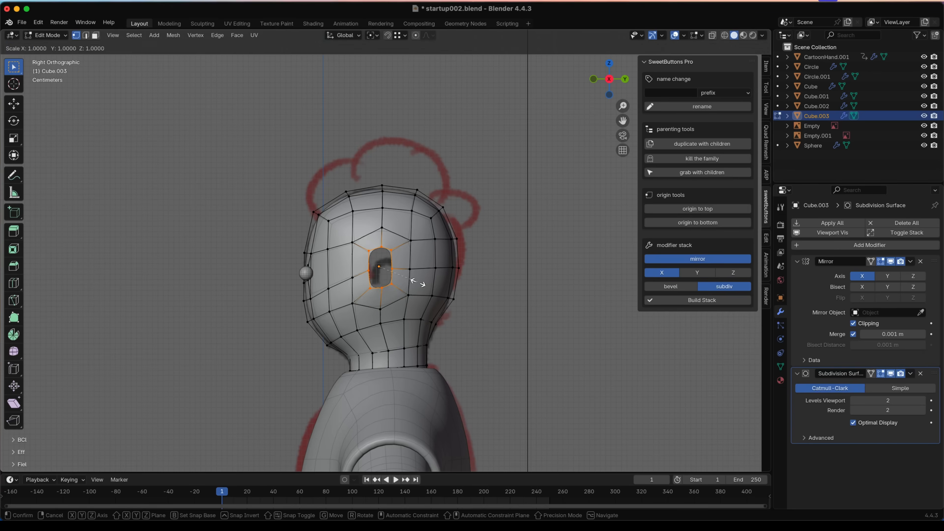
click(434, 285)
key(g)
key(z)
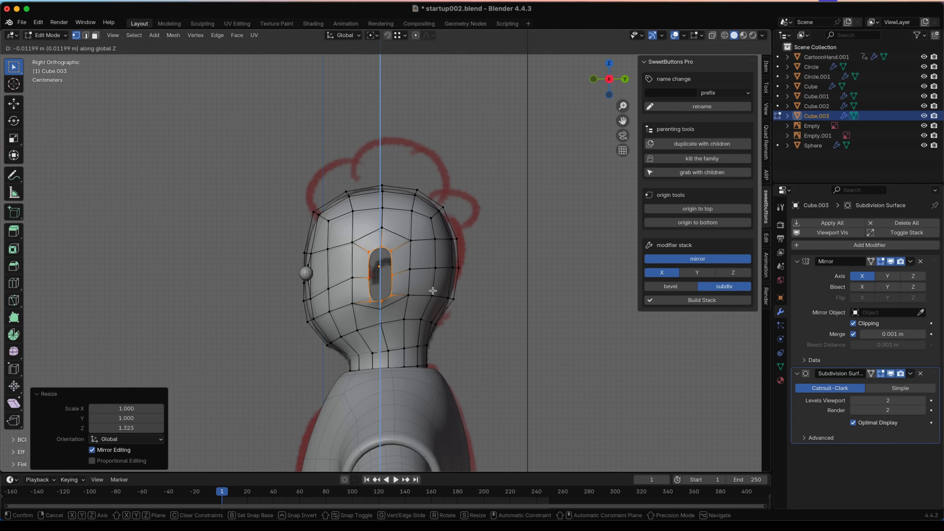
click(434, 290)
click(381, 311)
key(g)
key(g)
right_click(407, 310)
- Extrude the ear hole's border loop outward about 0.056 m in front view, and flatten it with an X scale of 0
key(Tab)
middle_drag(402, 268, 373, 304)
key(Tab)
middle_drag(379, 244, 487, 249)
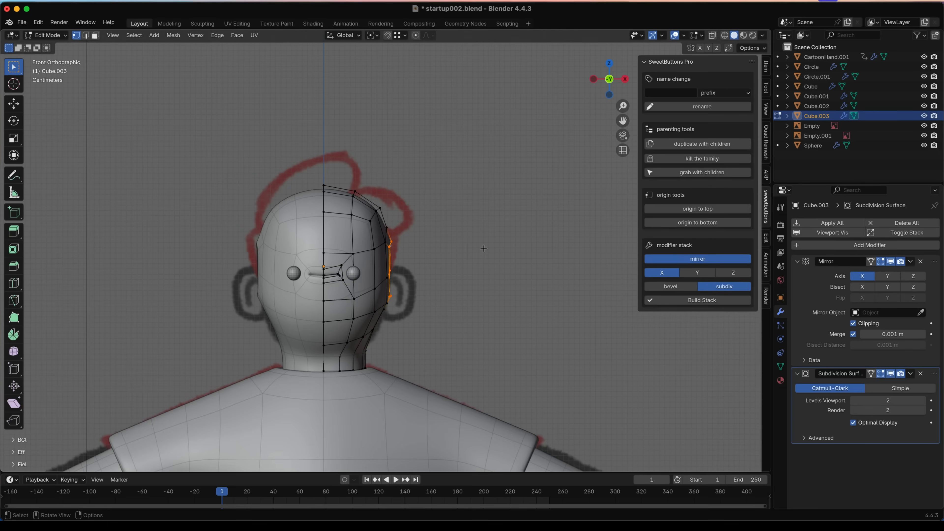
key(g)
click(507, 249)
key(s)
key(x)
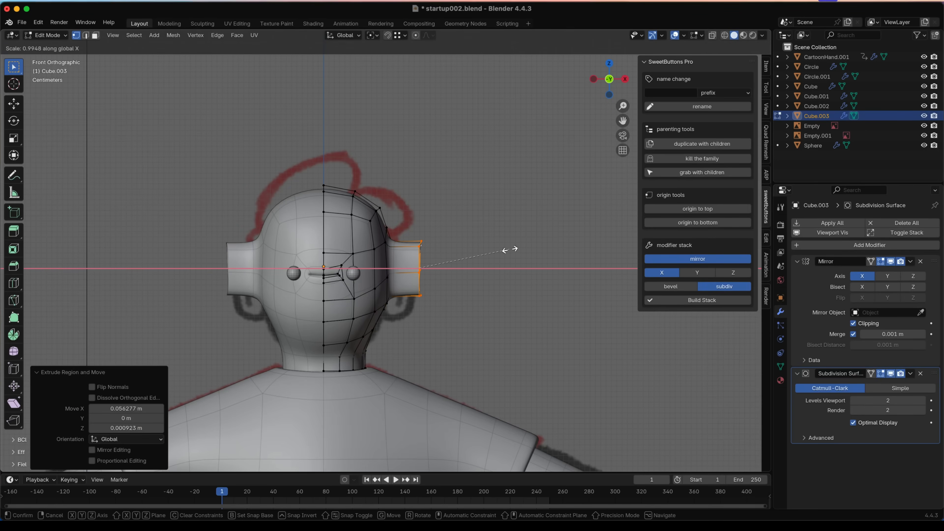
key(0)
key(Return)
- Nudge the ear's outer loop up about 0.005 m in front view and adjust its position again from another angle
middle_drag(509, 249, 484, 264)
key(g)
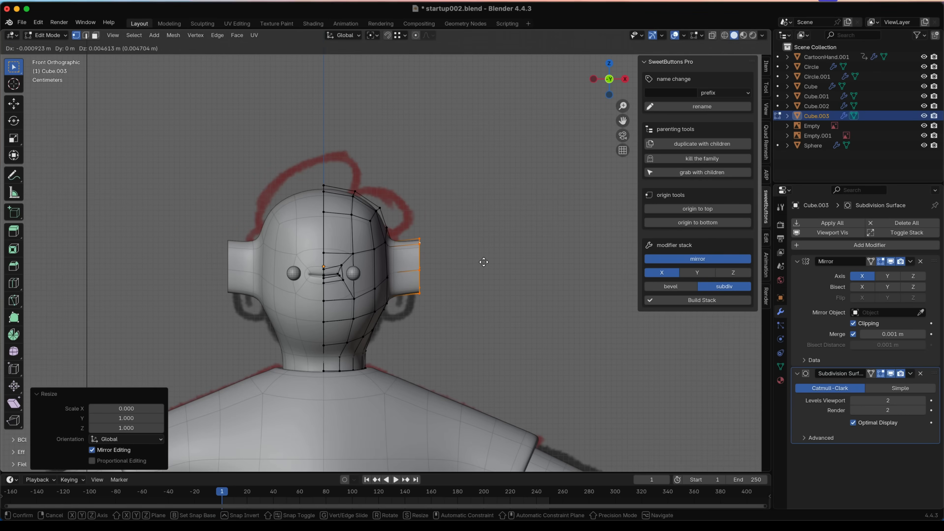
click(483, 262)
key(alt+z)
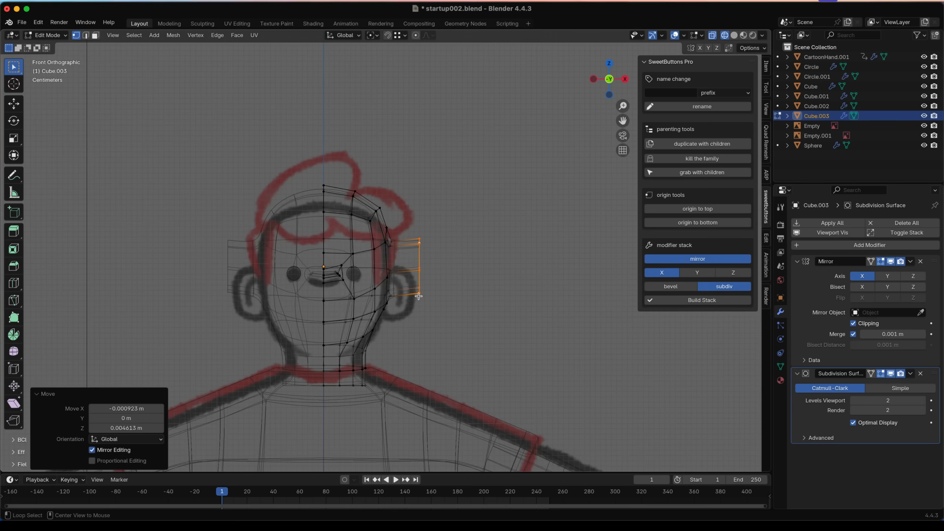
key(alt+z)
mouse_move(461, 303)
middle_down()
mouse_move(387, 298)
mouse_move(442, 301)
mouse_move(415, 265)
middle_up()
key(g)
click(434, 263)
key(r)
right_click(444, 262)
- Fill the open outer end of the ear and cut across the cap with the Knife tool
middle_drag(443, 262, 390, 256)
key(2)
alt+click(409, 259)
key(k)
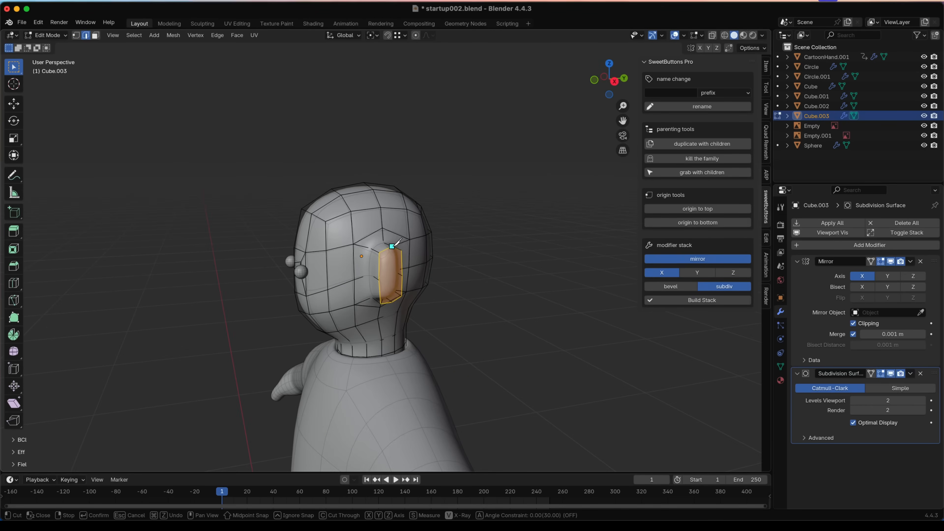
key(Escape)
middle_drag(391, 299, 384, 287)
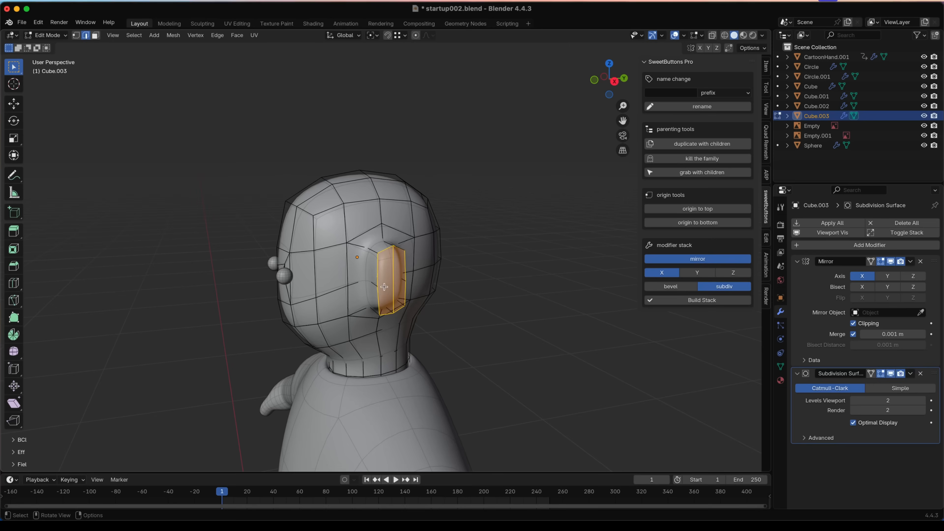
key(k)
alt+middle_drag(407, 279, 480, 262)
- Pull the middle of the ear's cap outward in front view with X-ray on
key(alt+z)
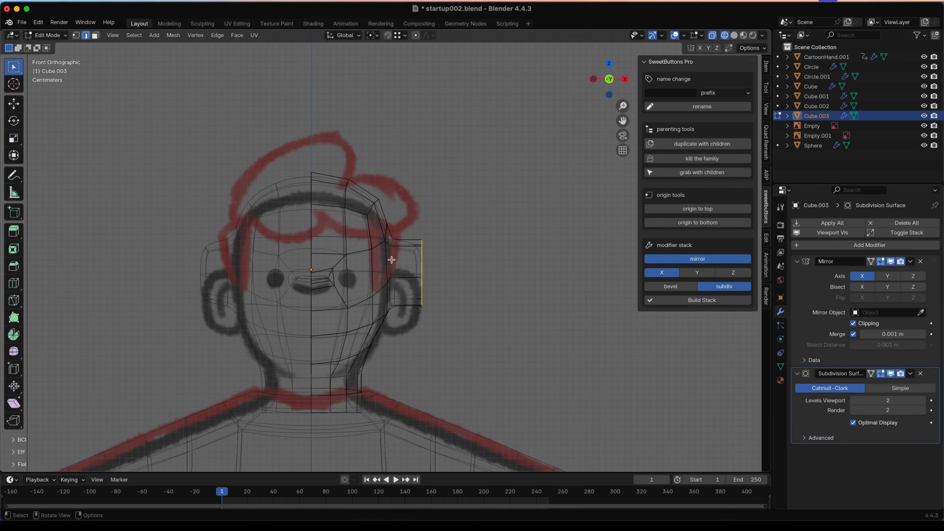
click(422, 276)
key(g)
click(444, 285)
- Tilt the ear's upper outer vertices by rotating them, and move them down about 0.006 m
drag(435, 228, 414, 258)
key(r)
click(462, 241)
key(g)
click(461, 245)
key(r)
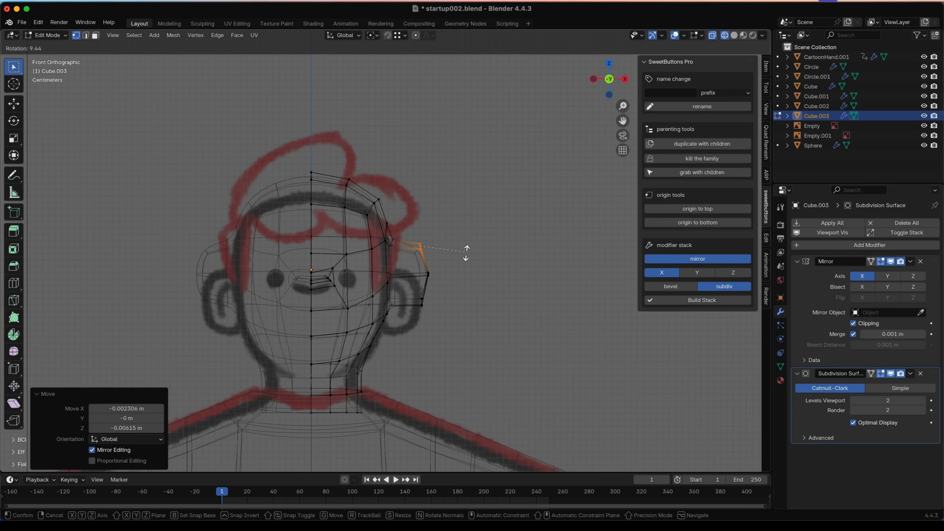
click(467, 272)
- Scale the ear's middle outer vertices along X, and nudge the outermost middle vertex slightly outward and up
key(s)
key(x)
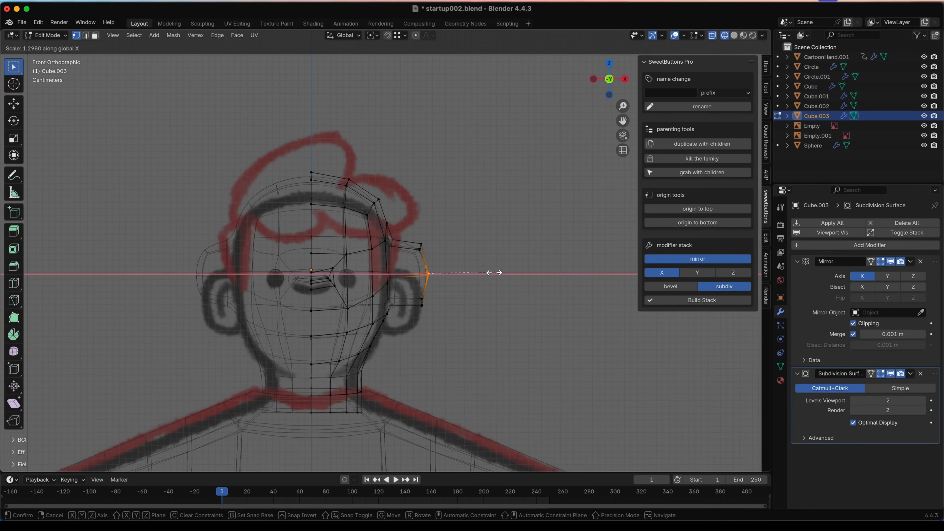
click(513, 275)
mouse_move(470, 274)
middle_down()
mouse_move(421, 278)
mouse_move(487, 278)
middle_up()
click(412, 279)
key(g)
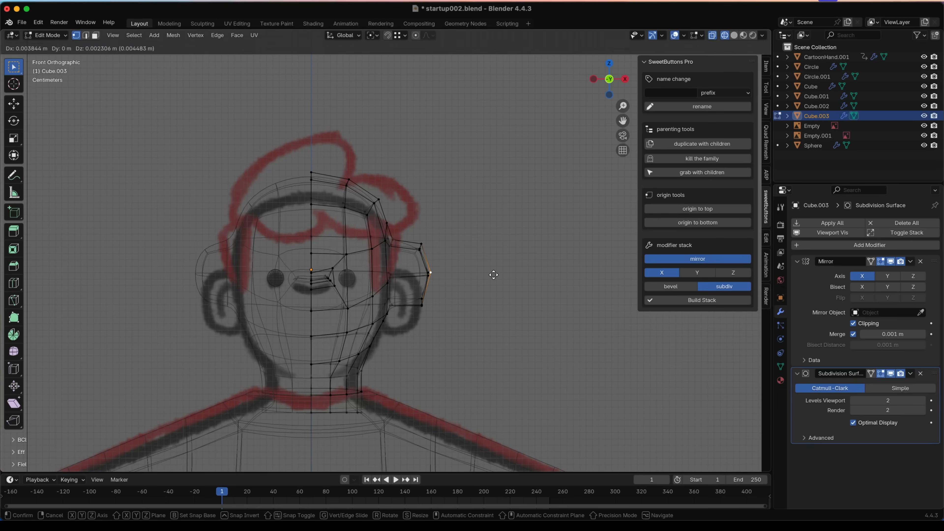
click(494, 274)
- Rotate the ear's lower outer vertices by about -32°, and review the ear shaded in Object Mode
drag(414, 319, 415, 319)
key(r)
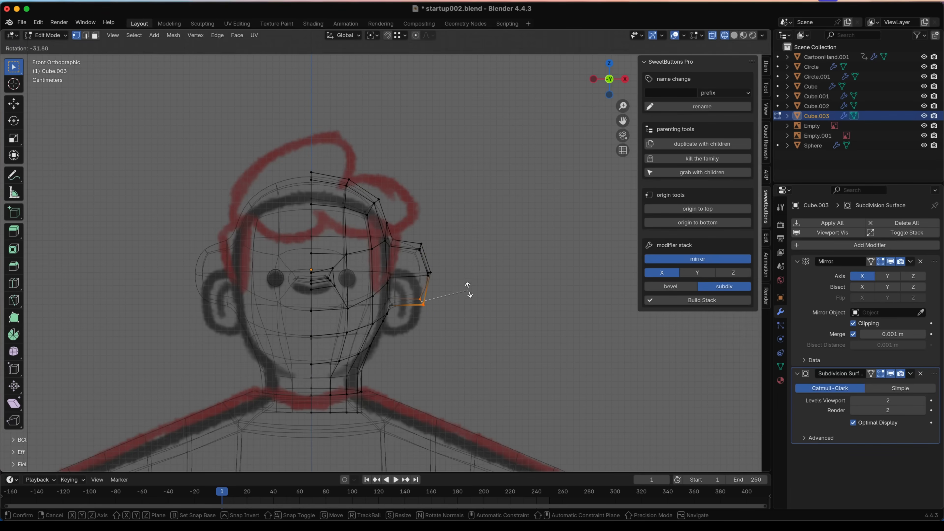
click(469, 290)
key(shift+z)
key(Tab)
mouse_move(518, 290)
middle_down()
mouse_move(401, 315)
mouse_move(255, 299)
middle_up()
mouse_move(369, 271)
middle_down()
mouse_move(382, 270)
mouse_move(384, 257)
middle_up()
- Add a loop cut around the ear close to the head with an edge slide of about 0.74, and return to solid shading
key(Tab)
key(shift+z)
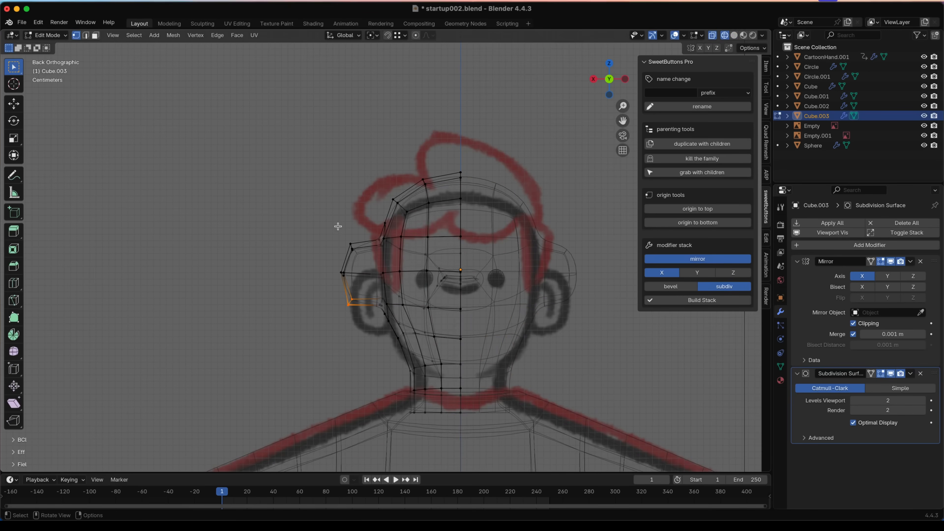
key(ctrl+r)
click(371, 239)
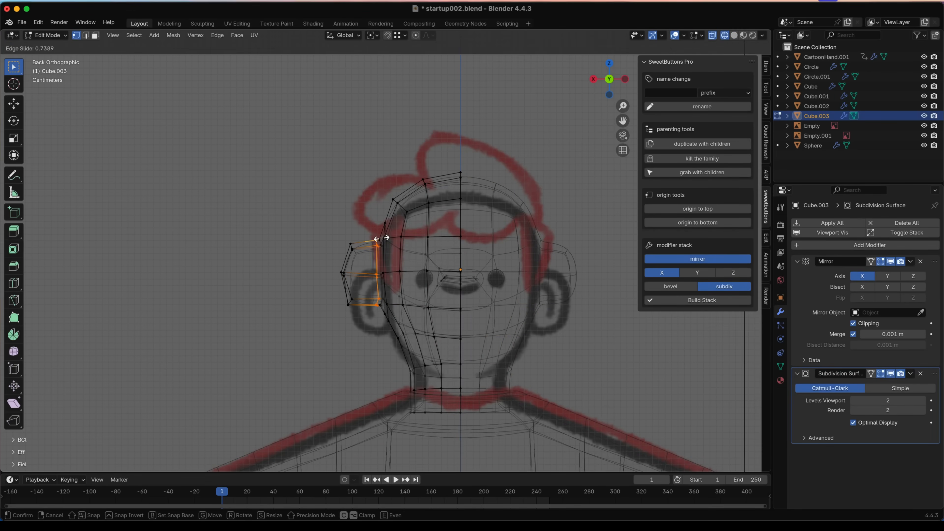
click(383, 240)
key(shift+r)
key(z)
click(435, 254)
mouse_move(439, 261)
middle_down()
mouse_move(484, 275)
mouse_move(594, 268)
mouse_move(491, 260)
mouse_move(508, 253)
middle_up()
key(ctrl+z)
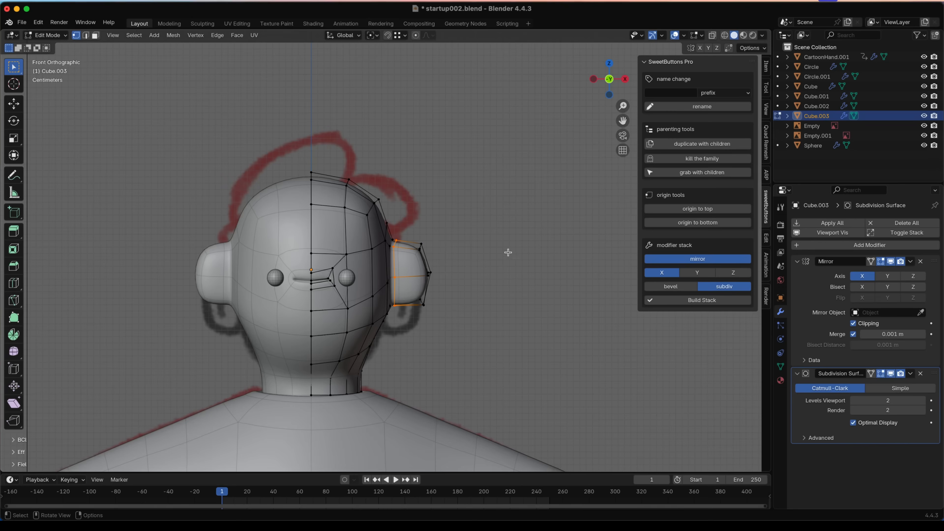
scroll(434, 270, down, 5)
scroll(423, 267, up, 6)
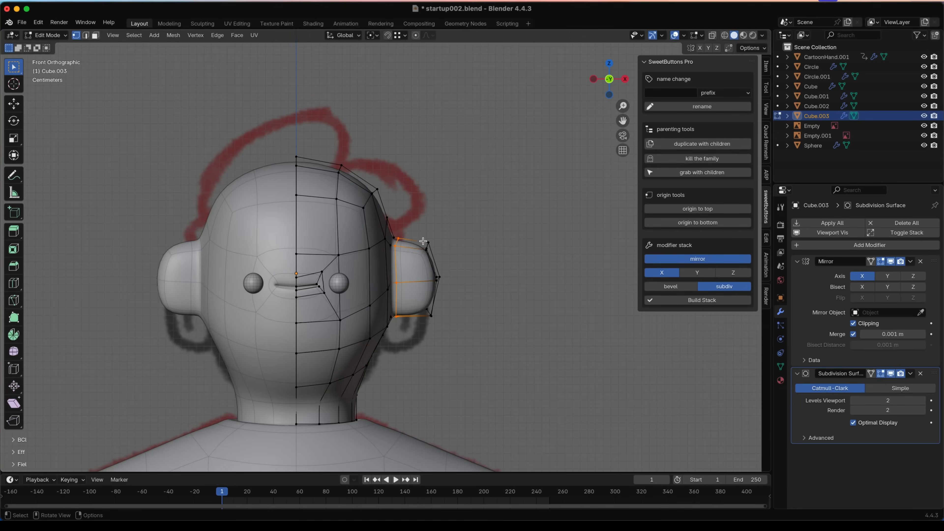
- Edge-slide the loop near the ear's base slightly toward the head, and check the smoothed shape in Object Mode
key(g)
key(g)
click(413, 246)
middle_drag(483, 253, 442, 322)
key(Tab)
key(Tab)
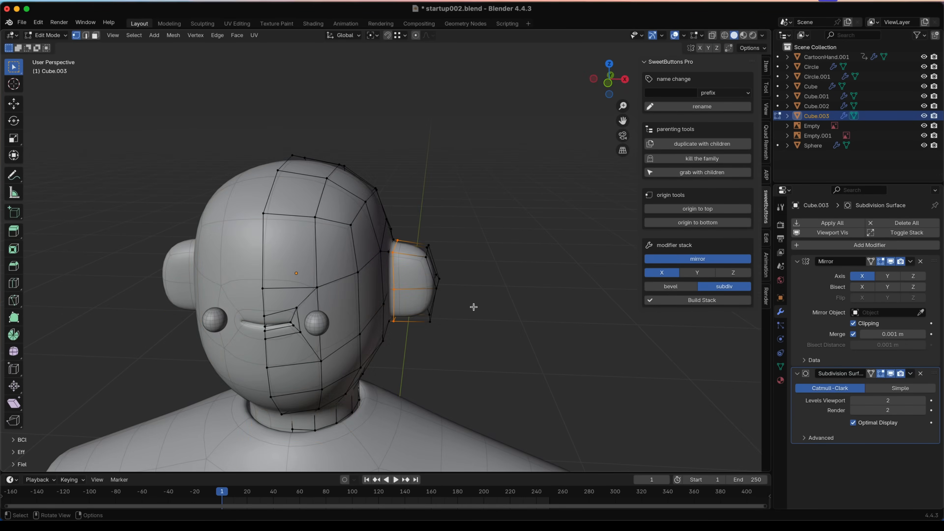
- Scale the ear's outer vertices taller along Z in front wireframe view, and move its upper outer vertices outward
key(alt+z)
key(KP_1)
drag(418, 226, 477, 372)
key(s)
key(z)
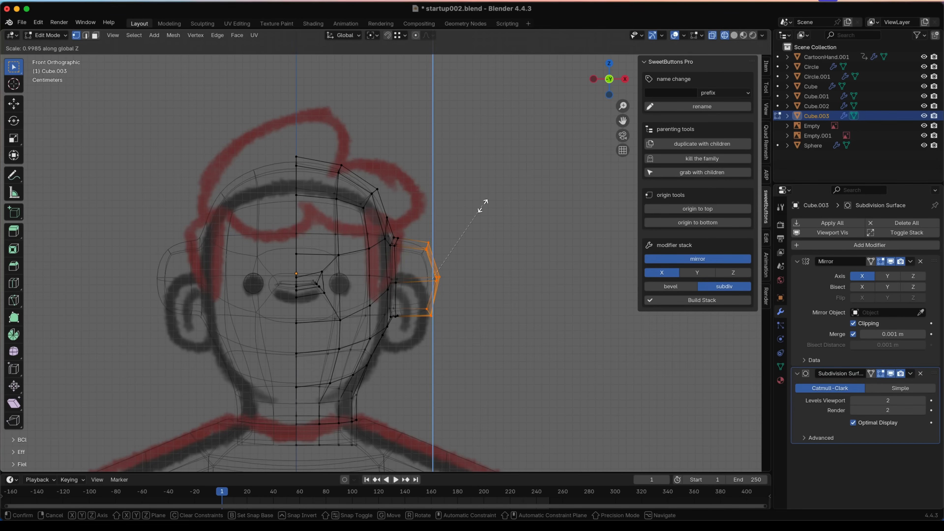
click(513, 217)
key(g)
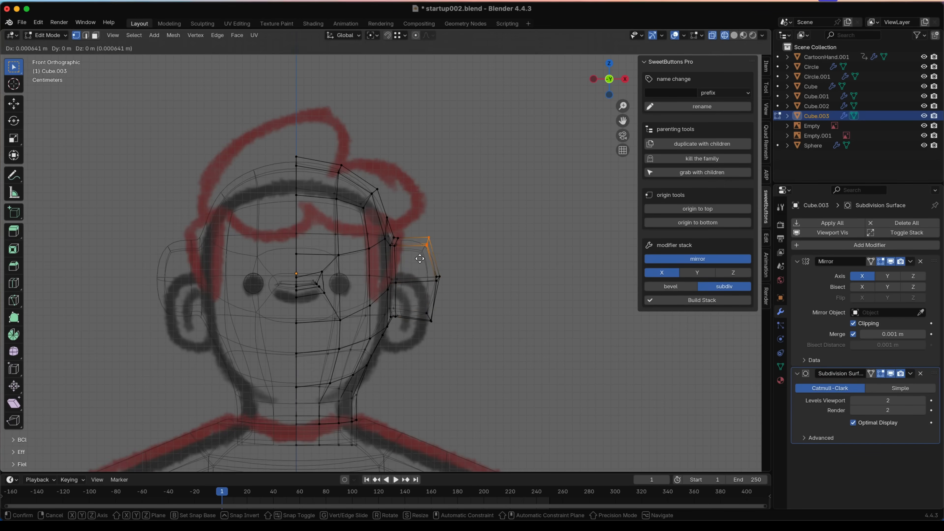
click(430, 258)
- Add a centred vertical loop cut around the ear and scale it along Z by 1.255
key(ctrl+r)
click(416, 237)
right_click(433, 264)
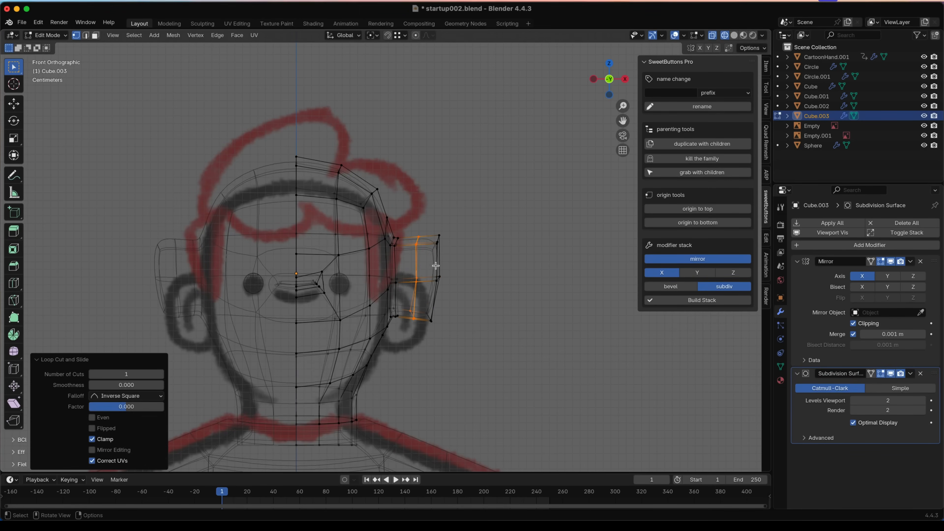
key(z)
click(557, 273)
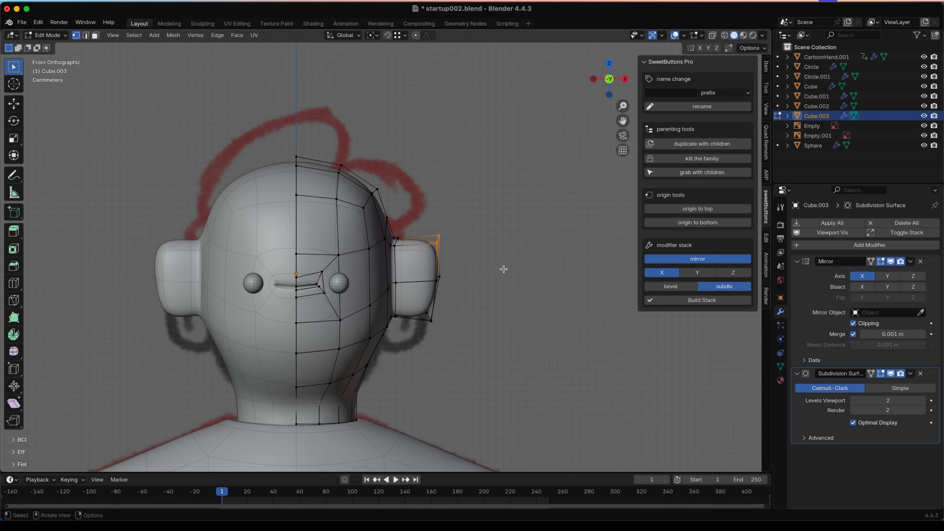
key(s)
key(z)
click(458, 262)
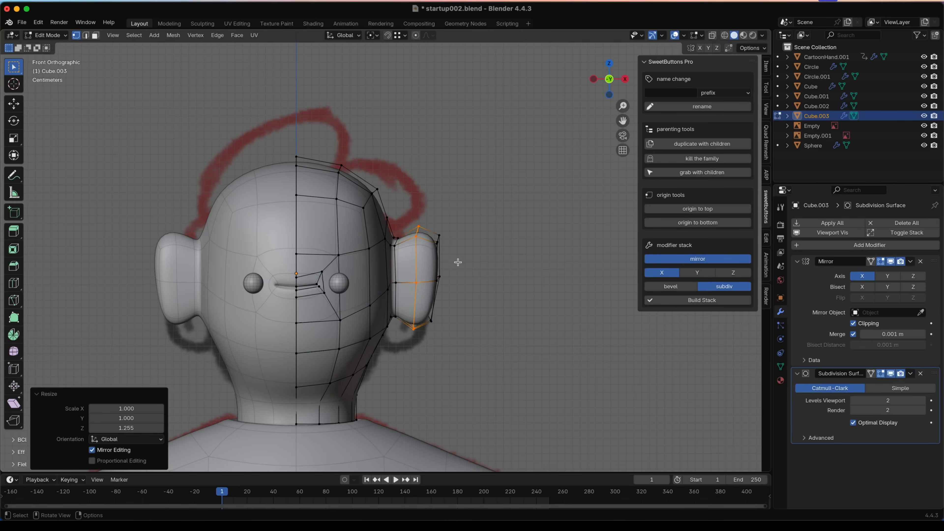
- Scale the ear's outermost vertices by about 0.90 and move them slightly outward
drag(448, 238, 438, 282)
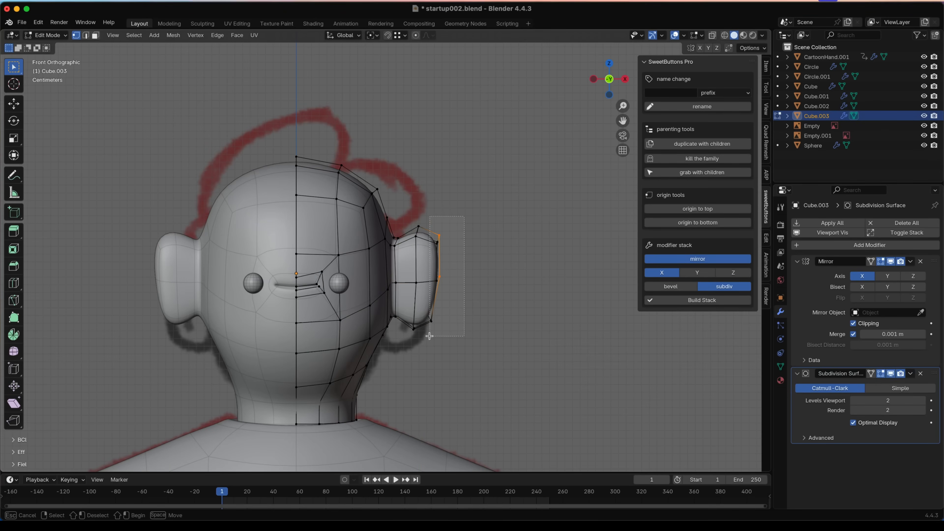
drag(429, 336, 430, 337)
key(alt+z)
key(s)
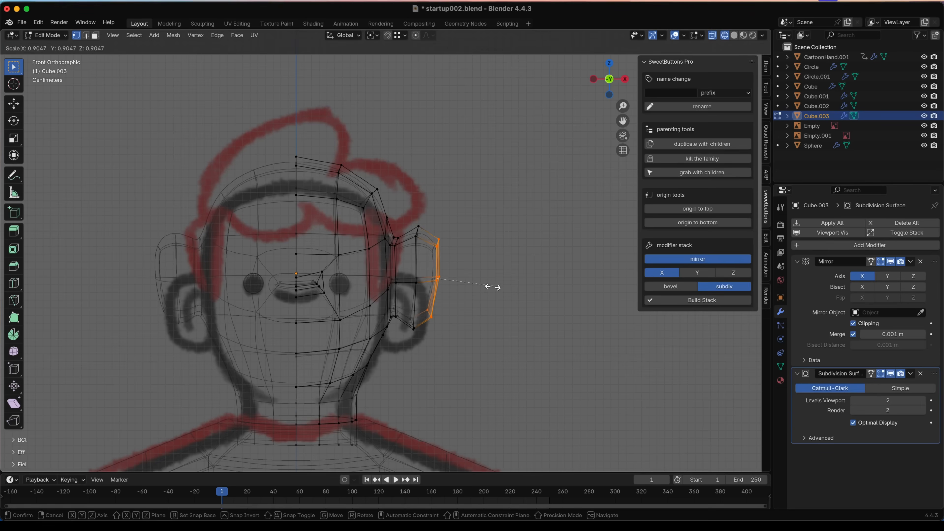
click(489, 288)
key(g)
click(493, 289)
- Flatten the ear's middle vertical loop by scaling it to 0 along X, and rotate it slightly
alt+click(413, 253)
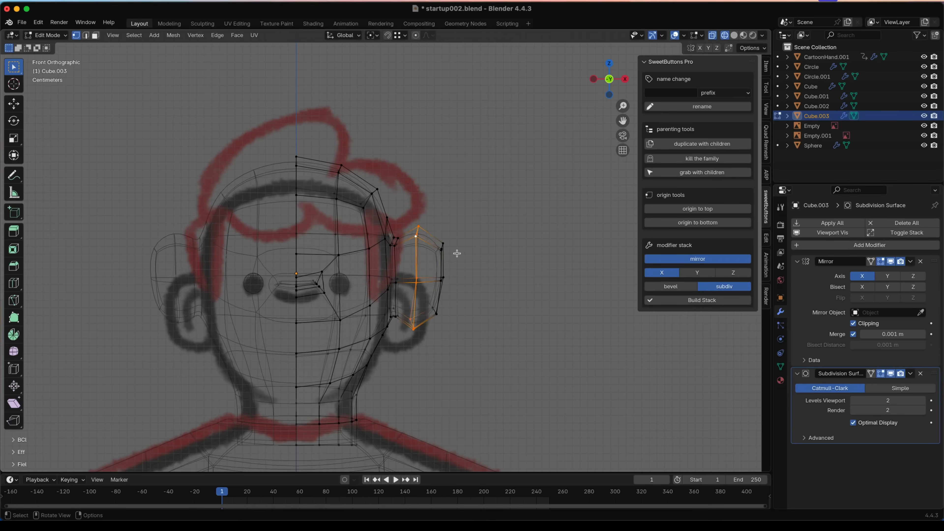
key(s)
key(x)
key(0)
key(Return)
key(r)
click(461, 244)
- Move the middle ear loop along X and edge-slide it outward with a factor of -0.224
key(g)
key(x)
click(463, 240)
key(shift+z)
mouse_move(520, 246)
middle_down()
mouse_move(487, 273)
mouse_move(513, 281)
mouse_move(513, 261)
middle_up()
key(g)
key(g)
click(519, 260)
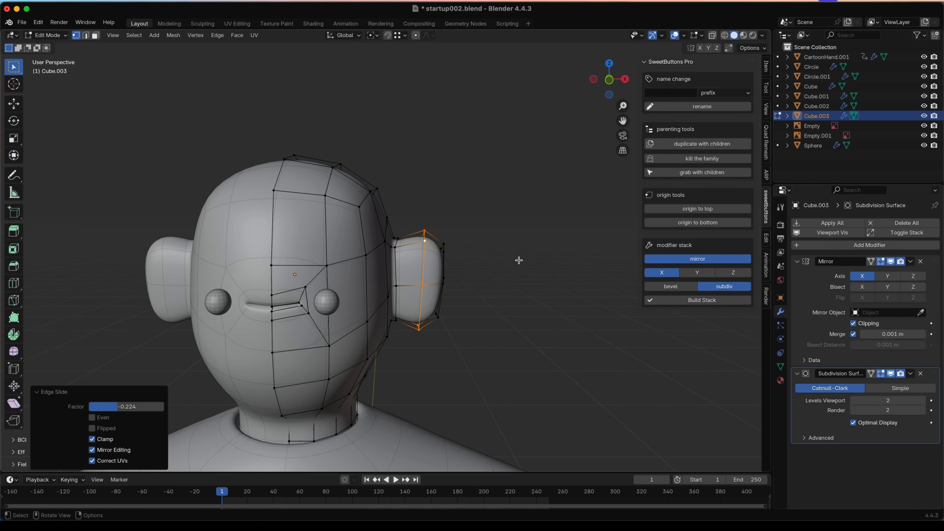
- Add another centred loop cut between the ear's base and its middle loop, and return to front wireframe view
key(ctrl+r)
click(403, 230)
right_click(403, 231)
key(shift+z)
key(KP_1)
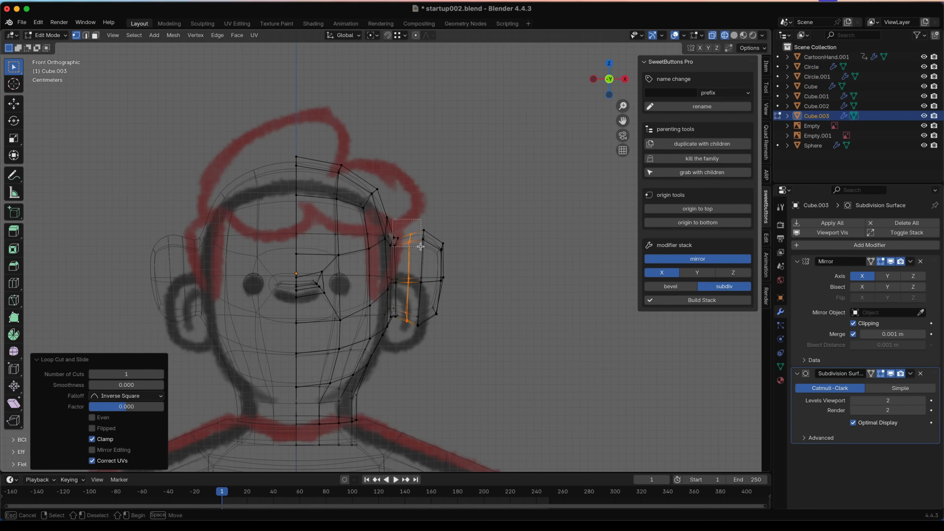
- Move the new loop's upper vertices up and inward, and nudge the neighbouring outer loop's upper vertices outward
drag(420, 247, 414, 238)
key(g)
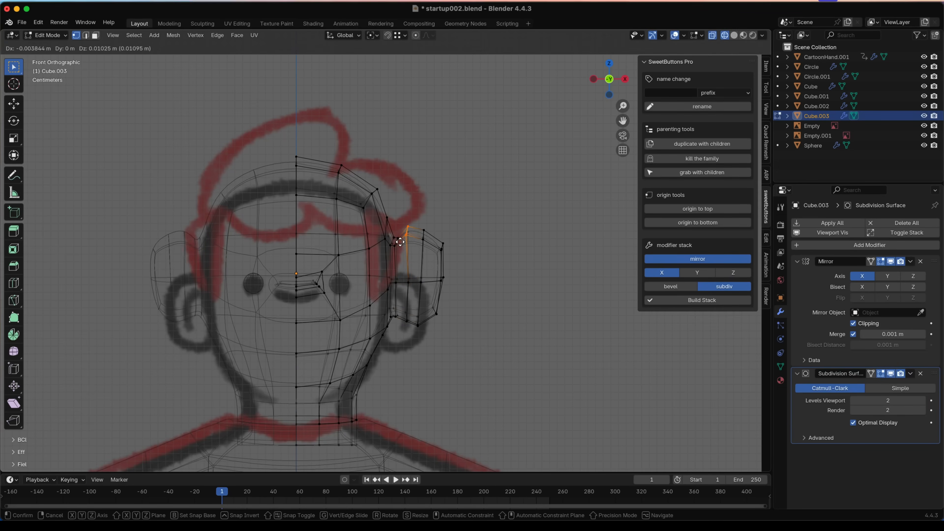
click(400, 245)
drag(436, 258, 436, 258)
drag(432, 223, 418, 245)
key(g)
click(421, 244)
- Rotate the ear's lower vertices to round its underside, and move them slightly outward
drag(406, 324, 412, 342)
key(r)
click(431, 316)
key(g)
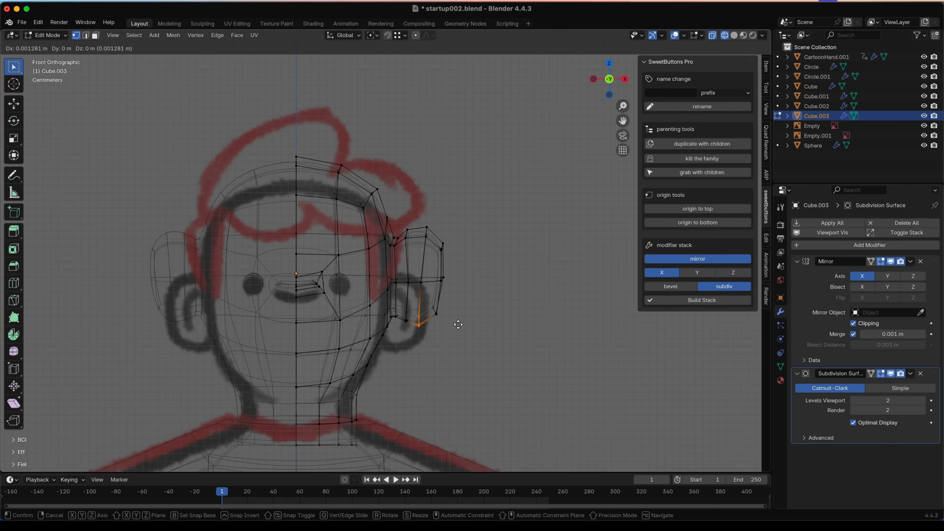
click(465, 322)
- Edge-slide the vertices at the ear's mid-height to even out the loop spacing
drag(430, 271, 419, 290)
key(g)
key(g)
click(427, 290)
- Examine the ear's smoothed shape in solid shading, in both Object Mode and Edit Mode
key(z)
click(452, 292)
key(Tab)
mouse_move(474, 296)
middle_down()
mouse_move(389, 308)
mouse_move(491, 312)
mouse_move(402, 312)
mouse_move(410, 293)
mouse_move(468, 298)
mouse_move(449, 247)
mouse_move(405, 309)
mouse_move(466, 339)
middle_up()
key(Tab)
key(z)
click(426, 291)
key(shift+z)
key(Tab)
key(Tab)
- Rotate the ear's lower outer vertices in wireframe and shift them along Z
key(z)
drag(424, 304, 451, 327)
mouse_move(451, 312)
middle_down()
mouse_move(268, 309)
mouse_move(437, 308)
mouse_move(357, 313)
middle_up()
key(r)
click(448, 317)
key(g)
key(z)
click(447, 319)
- Refine the tilt of the ear's lower outer vertices with two more rotations, and reposition them
key(r)
click(432, 314)
key(r)
click(436, 303)
key(g)
click(349, 316)
- Move the ear's middle vertices slightly, and review the shaded head in Object Mode, ending in top view
drag(305, 266, 336, 292)
key(g)
click(331, 277)
drag(308, 232, 336, 257)
key(shift+z)
middle_drag(365, 317, 426, 354)
key(Tab)
click(495, 317)
scroll(494, 316, down, 2)
mouse_move(494, 316)
middle_down()
mouse_move(497, 253)
mouse_move(396, 246)
mouse_move(418, 251)
mouse_move(409, 237)
mouse_move(412, 329)
middle_up()
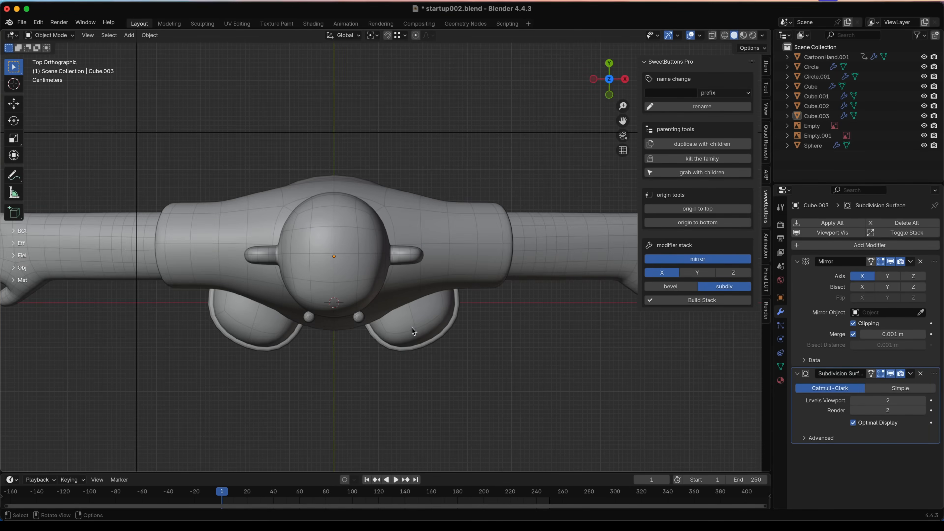
- Select the whole ear in top wireframe view, rotate it to angle backward, and move it against the head
key(Tab)
key(z)
click(402, 274)
drag(453, 228, 393, 289)
scroll(393, 289, up, 6)
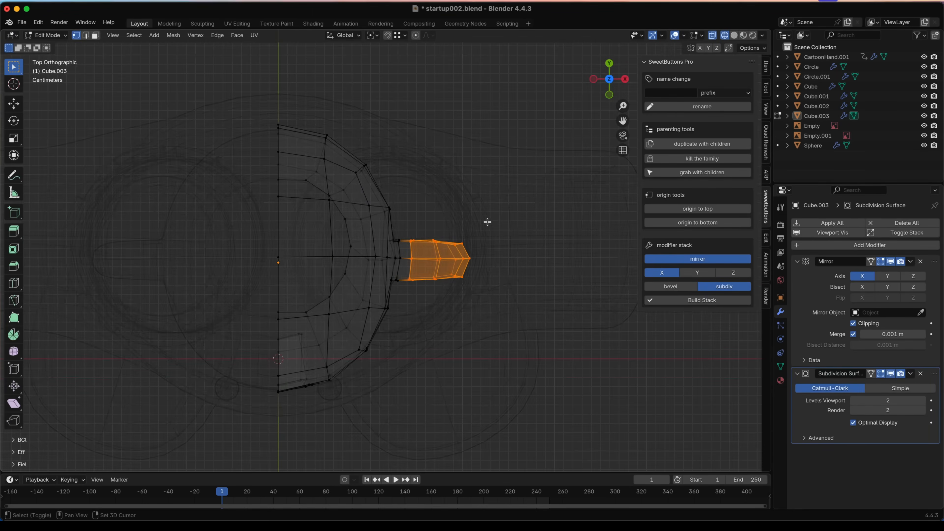
key(r)
click(441, 318)
key(g)
click(445, 281)
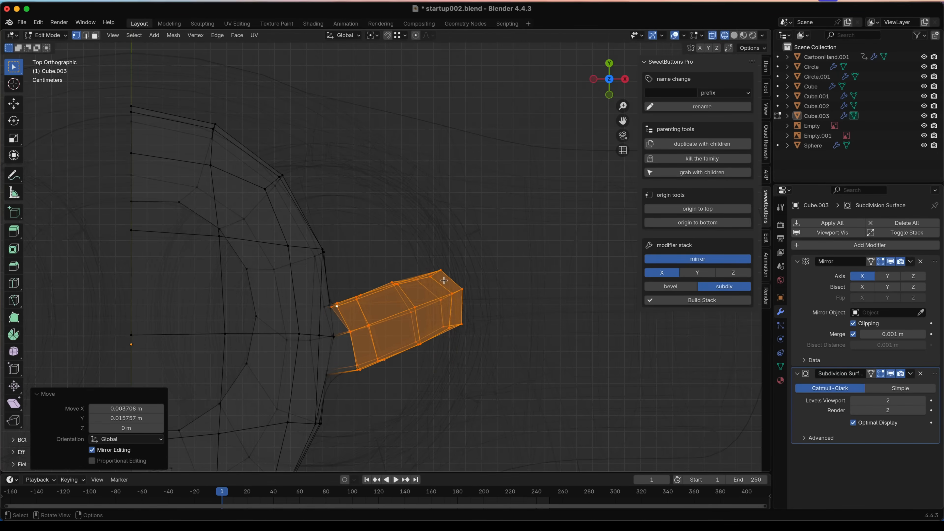
- Rotate the edge loop at the ear's base, relax it with cubic interpolation, and review the head in Object Mode
key(z)
click(522, 291)
mouse_move(417, 344)
middle_down()
mouse_move(411, 290)
mouse_move(381, 327)
mouse_move(385, 344)
middle_up()
alt+click(343, 332)
key(r)
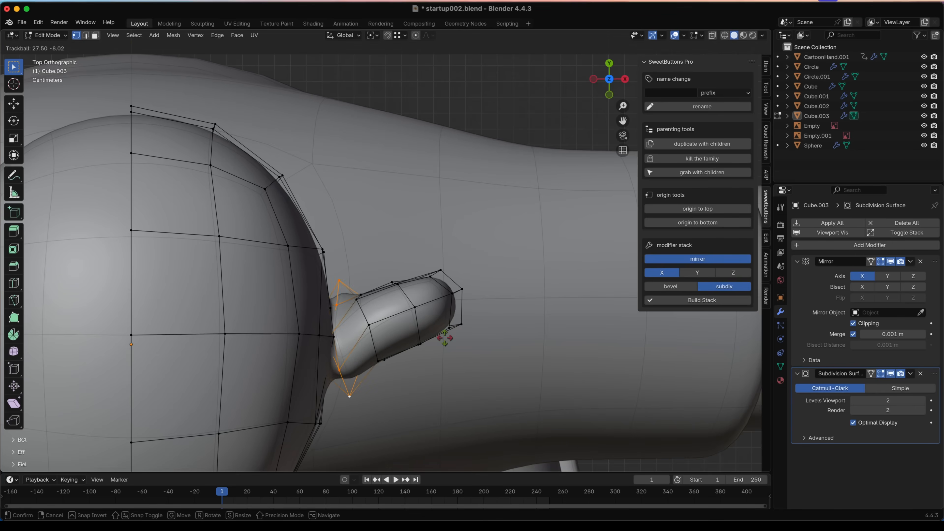
click(483, 316)
scroll(476, 320, down, 1)
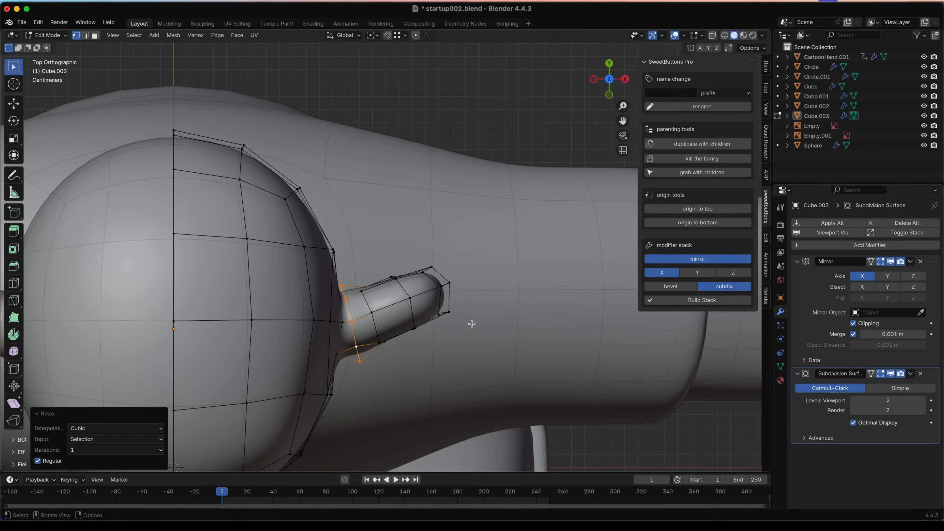
scroll(466, 324, down, 4)
key(Tab)
middle_drag(483, 342, 372, 255)
- Select the faces on the front of the ear and inset them by about 0.099 m
key(Tab)
scroll(405, 260, up, 2)
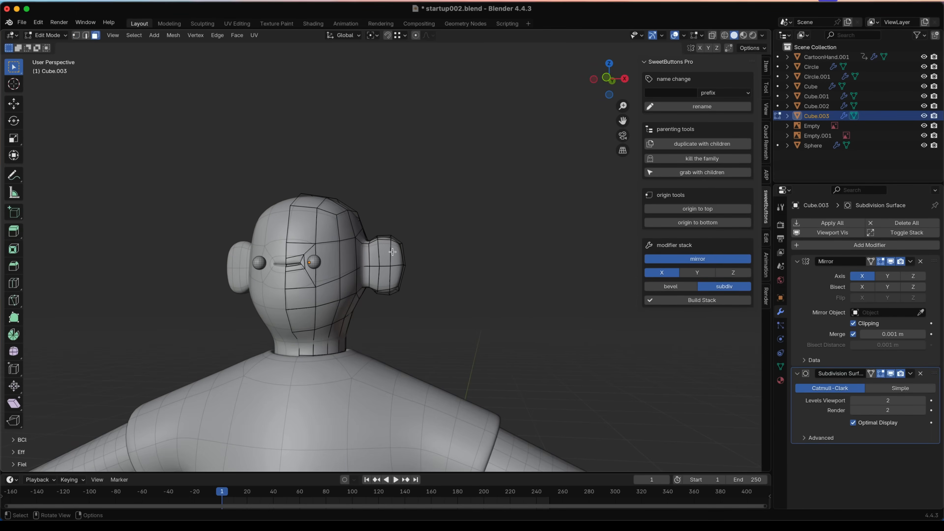
scroll(388, 256, up, 2)
ctrl+shift+click(381, 282)
middle_drag(432, 266, 459, 249)
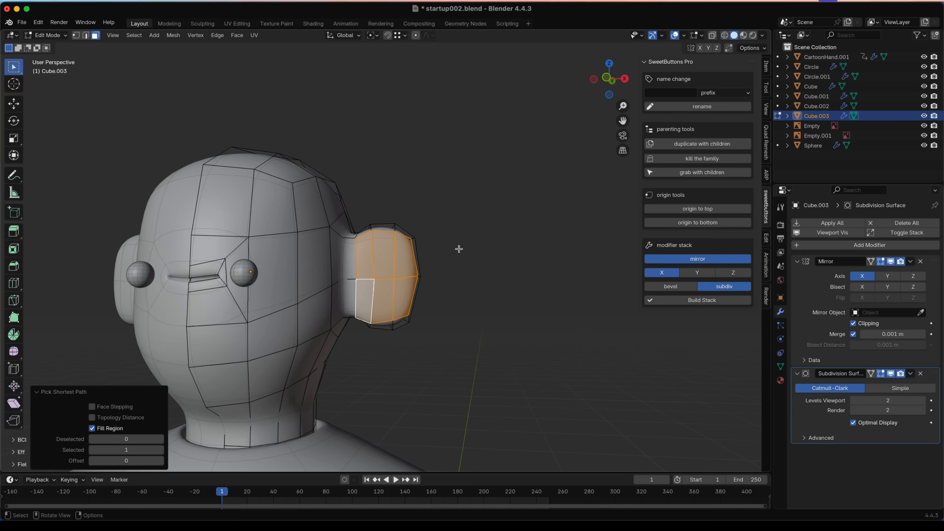
key(i)
click(453, 252)
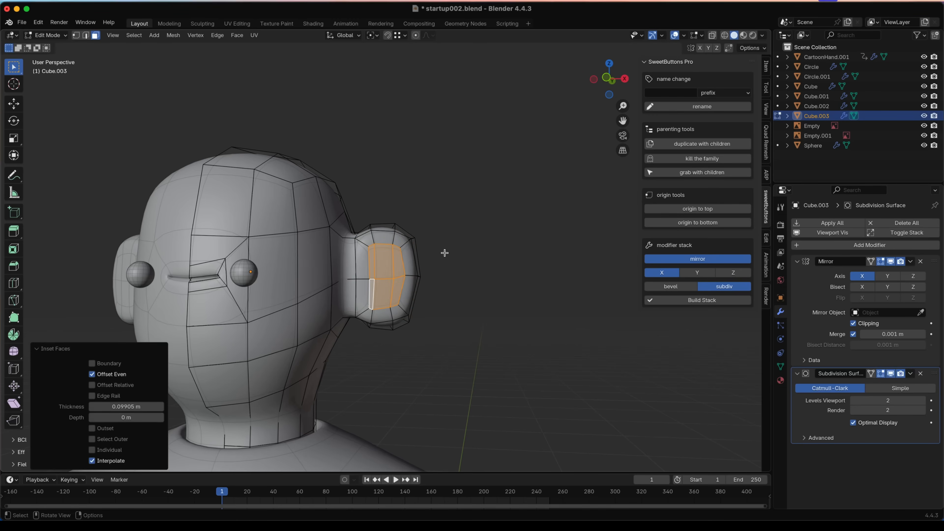
- Relax the outline of the ear's inset area, and slide its two interior middle vertices along their edges
key(1)
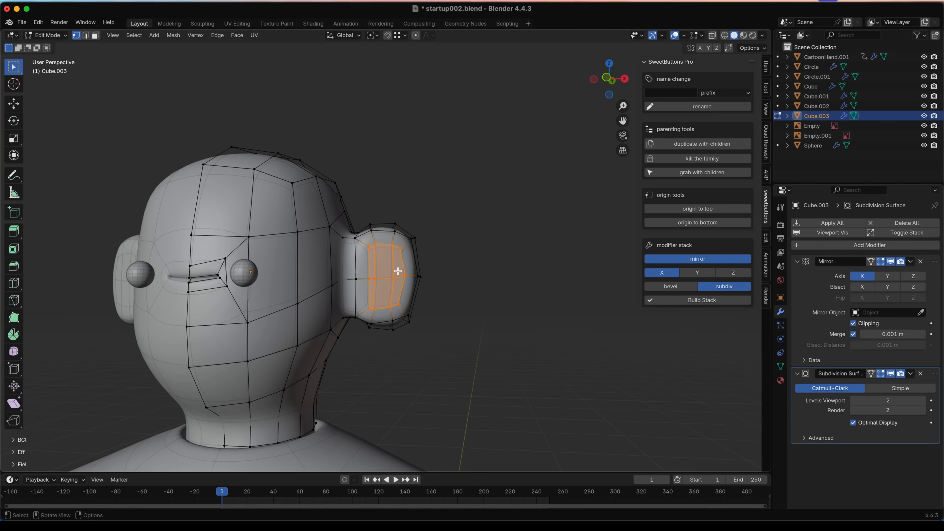
key(shift+r)
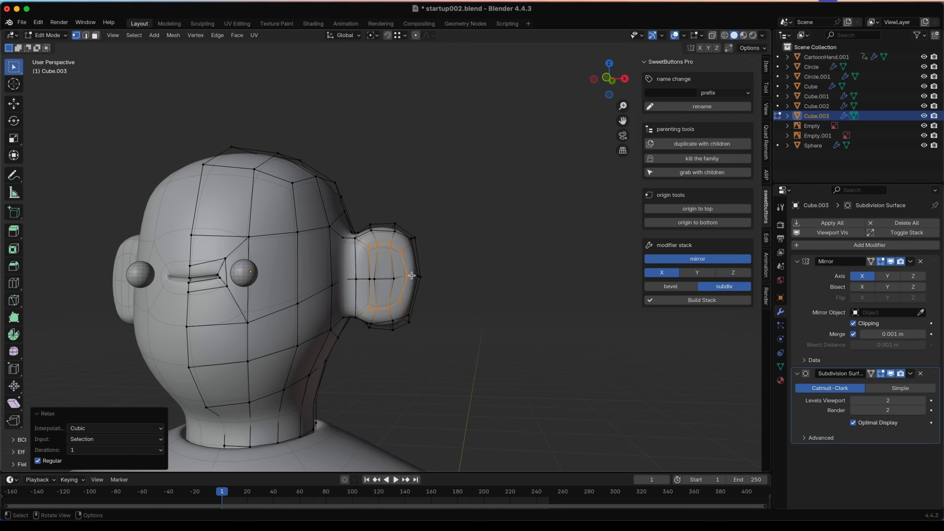
click(376, 278)
key(g)
key(g)
click(384, 278)
click(394, 279)
key(g)
key(g)
click(392, 275)
- Extrude the inset faces inward to hollow the ear, scale them down, and view the result in Object Mode
key(3)
click(388, 279)
middle_drag(388, 278, 413, 287)
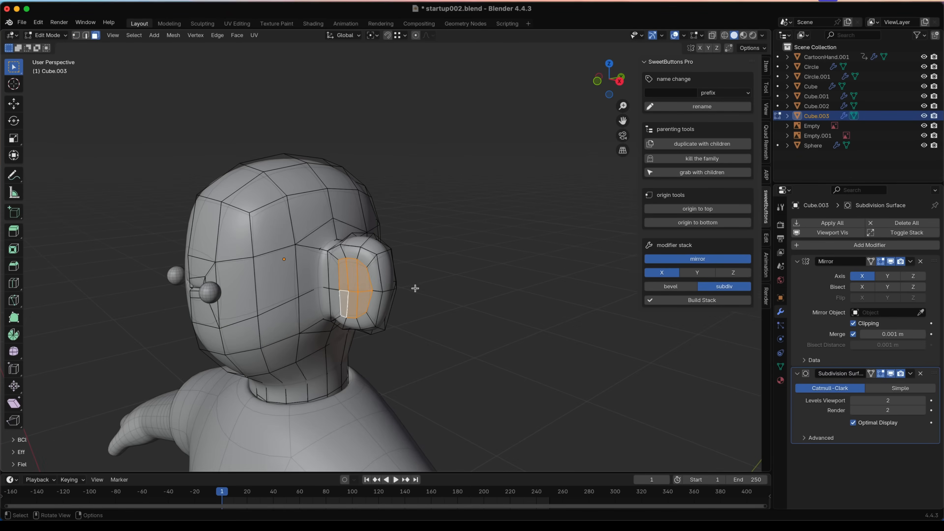
key(e)
click(422, 286)
key(s)
click(409, 280)
key(Tab)
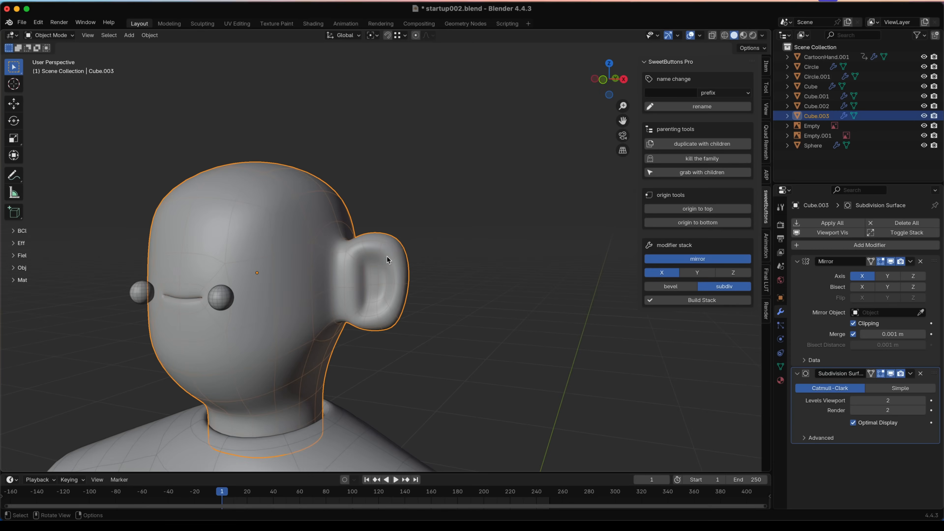
- Repeat the last operation on the edge loop around the ear's inner hollow and review the head in Object Mode
key(Tab)
key(2)
alt+click(385, 258)
alt+click(365, 276)
key(shift+r)
key(Tab)
scroll(422, 286, down, 4)
key(shift+alt+z)
middle_drag(409, 281, 363, 262)
scroll(415, 275, down, 4)
scroll(414, 274, up, 6)
- Add an edge loop around the ear's base and slide it toward the head by a factor of about 0.94
key(Tab)
key(shift+alt+z)
key(ctrl+r)
click(345, 262)
right_click(345, 263)
key(g)
key(g)
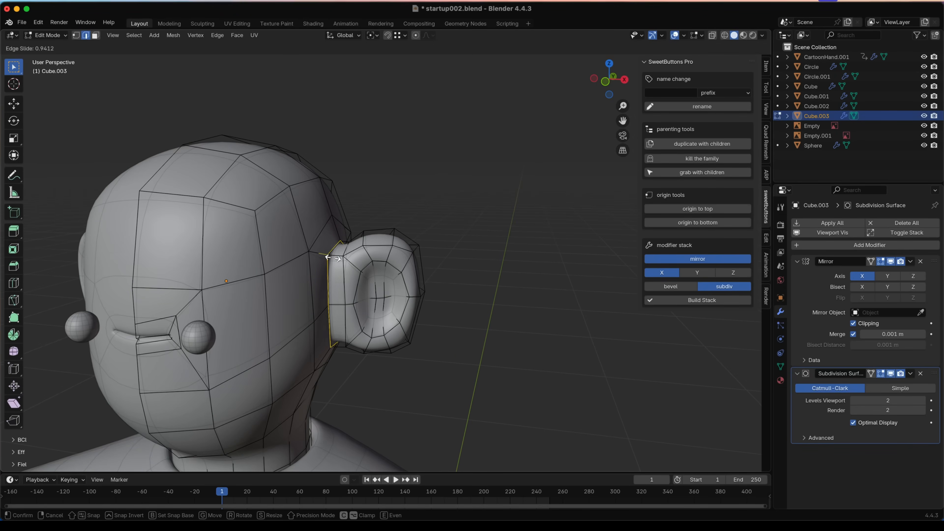
click(328, 257)
scroll(375, 265, down, 5)
key(Tab)
mouse_move(376, 267)
middle_down()
mouse_move(409, 250)
mouse_move(362, 279)
middle_up()
scroll(393, 257, up, 5)
- Slide the middle vertex at the front of the ear's base along its edge twice, and view the whole character in Object Mode
key(Tab)
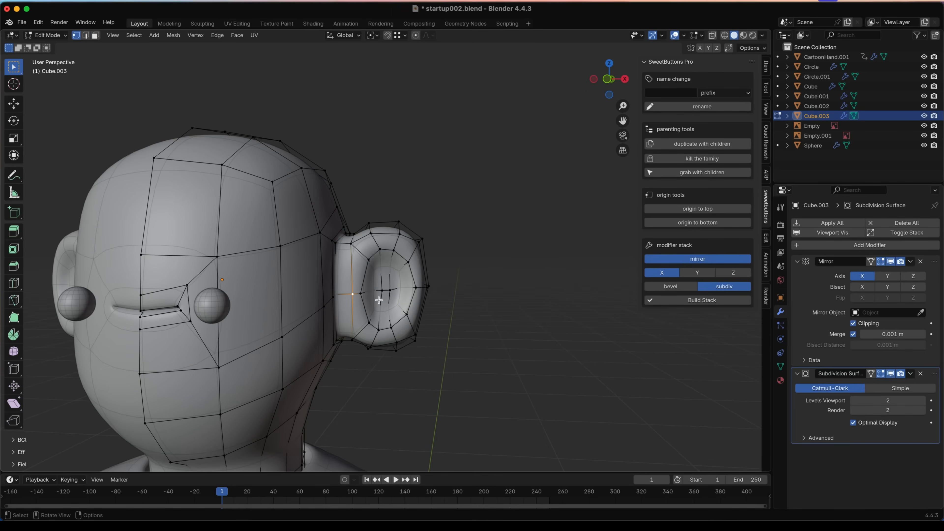
key(g)
key(g)
click(392, 300)
key(Tab)
scroll(389, 288, down, 3)
key(Tab)
scroll(390, 287, up, 3)
key(g)
key(g)
click(390, 275)
key(Tab)
scroll(391, 274, down, 6)
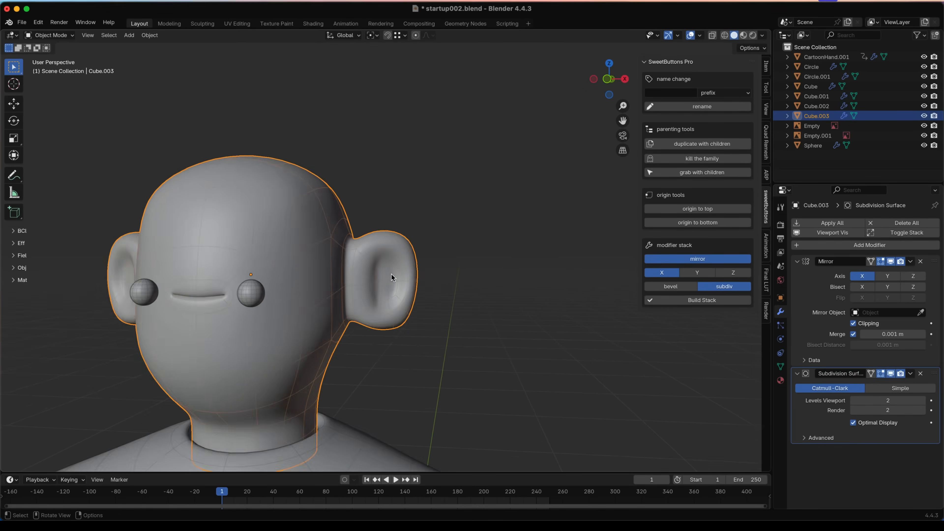
click(446, 271)
mouse_move(446, 272)
middle_down()
mouse_move(381, 289)
mouse_move(450, 271)
mouse_move(443, 283)
middle_up()
scroll(386, 284, down, 3)
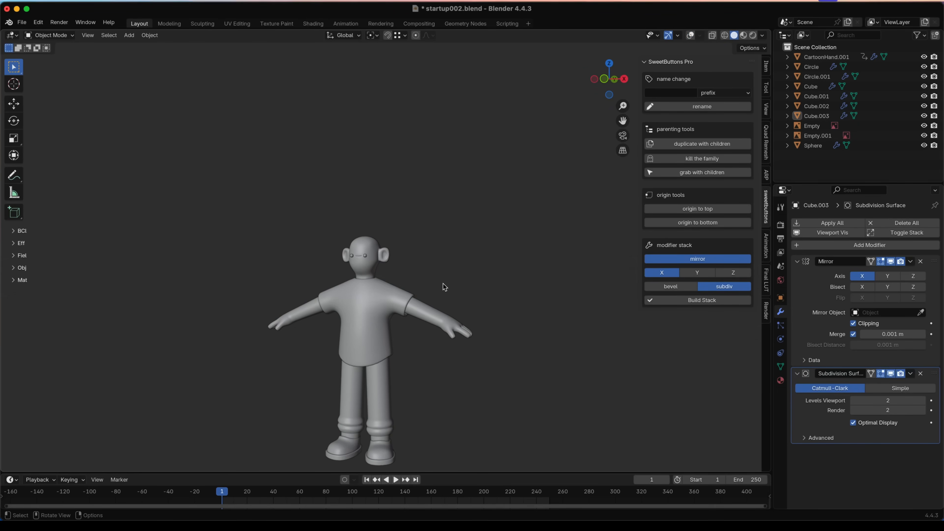
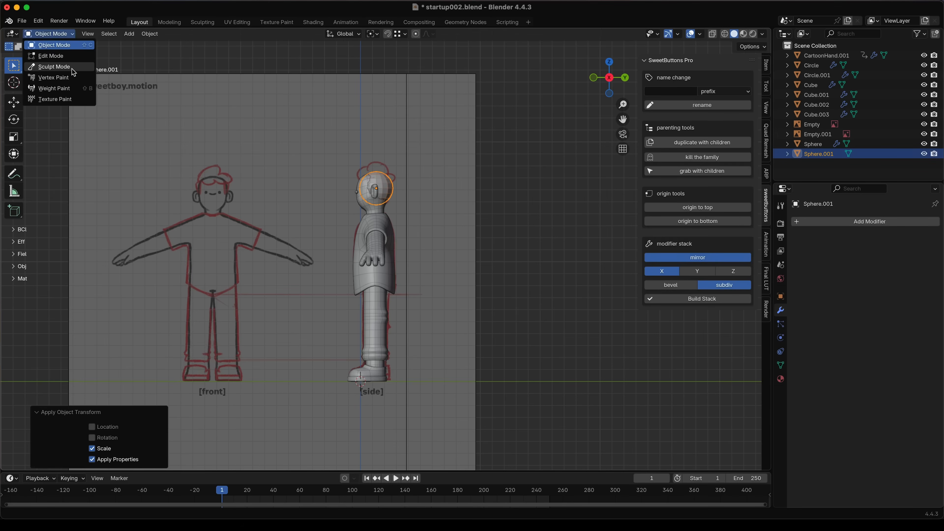
- Switch the hair sphere Sphere.001 to Sculpt Mode
click(73, 67)
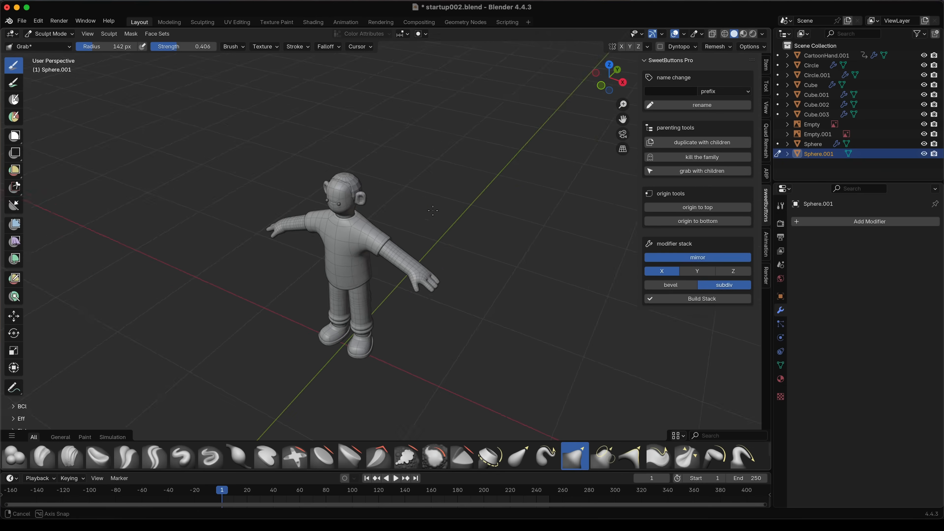
- Pull the hair sphere out behind the head into a long spike with the Grab brush
middle_drag(447, 231, 392, 161)
alt+drag(392, 160, 366, 144)
alt+drag(385, 182, 352, 146)
drag(425, 121, 443, 131)
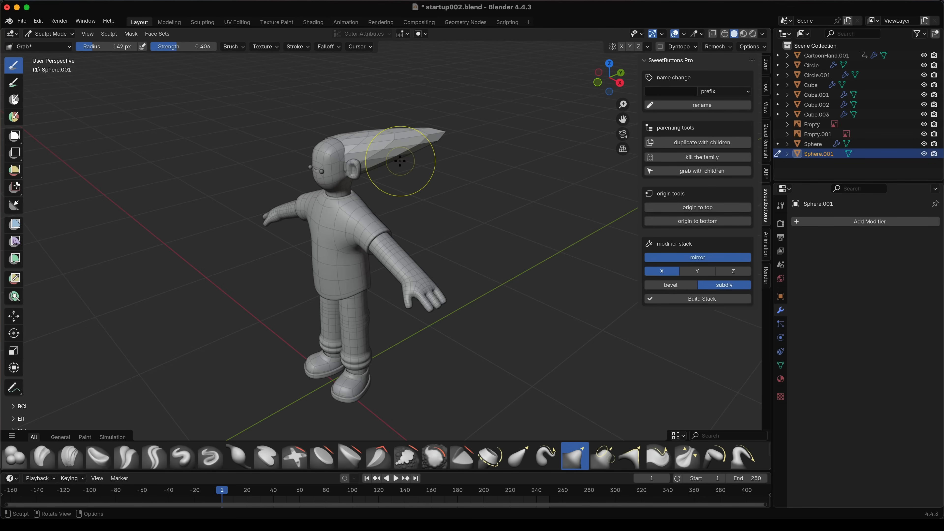
mouse_move(422, 182)
alt+mouse_down()
mouse_move(388, 185)
mouse_move(422, 188)
alt+mouse_up()
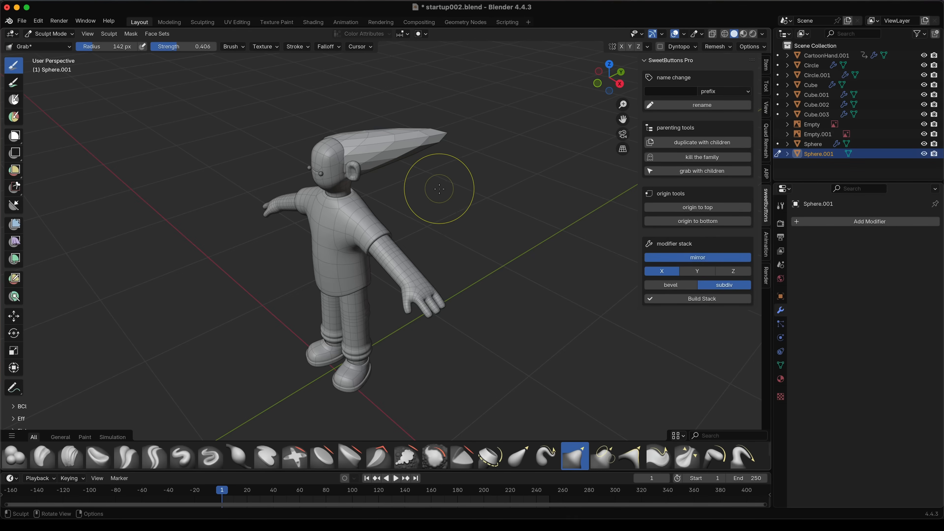
- Set the voxel size to about 0.05 m and remesh the stretched hair sphere
key(r)
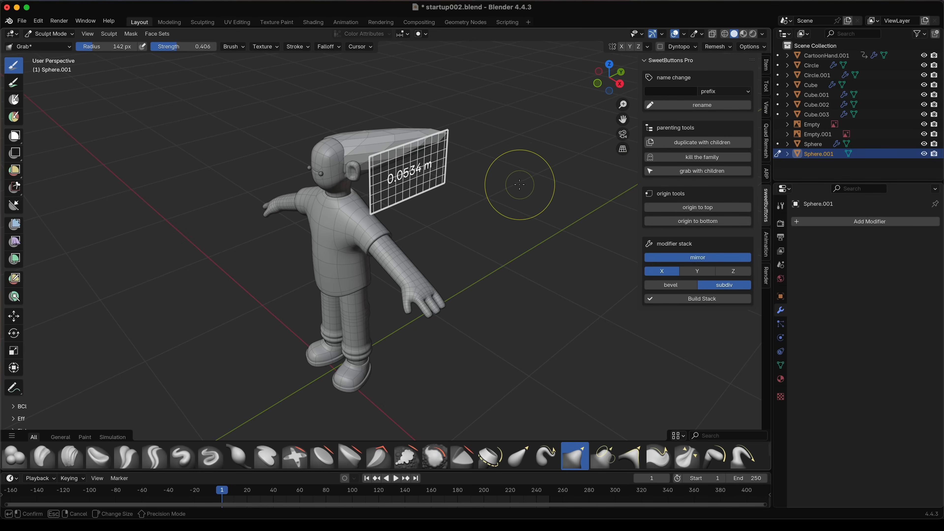
click(528, 184)
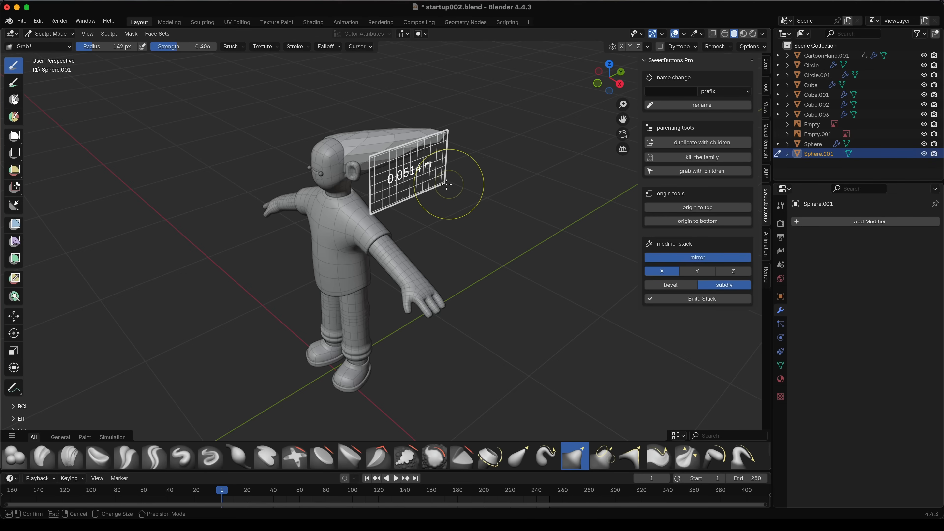
click(438, 195)
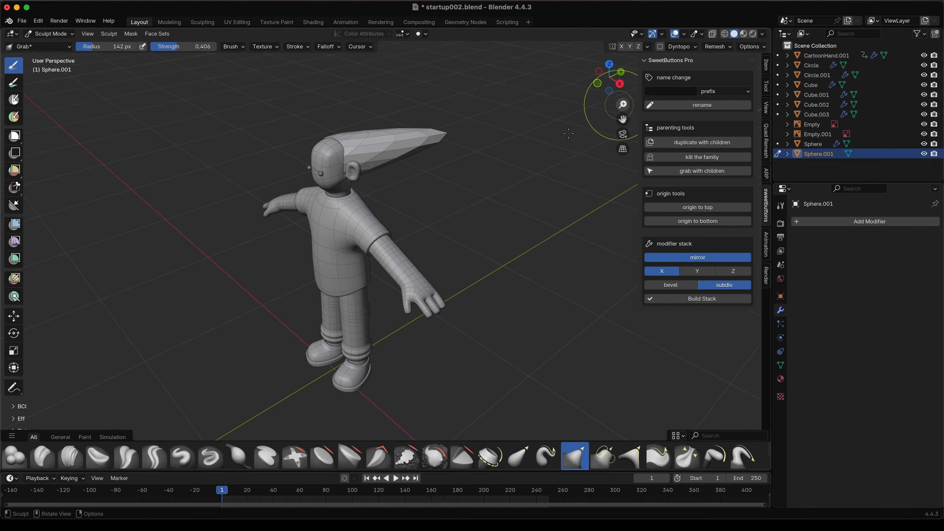
click(719, 47)
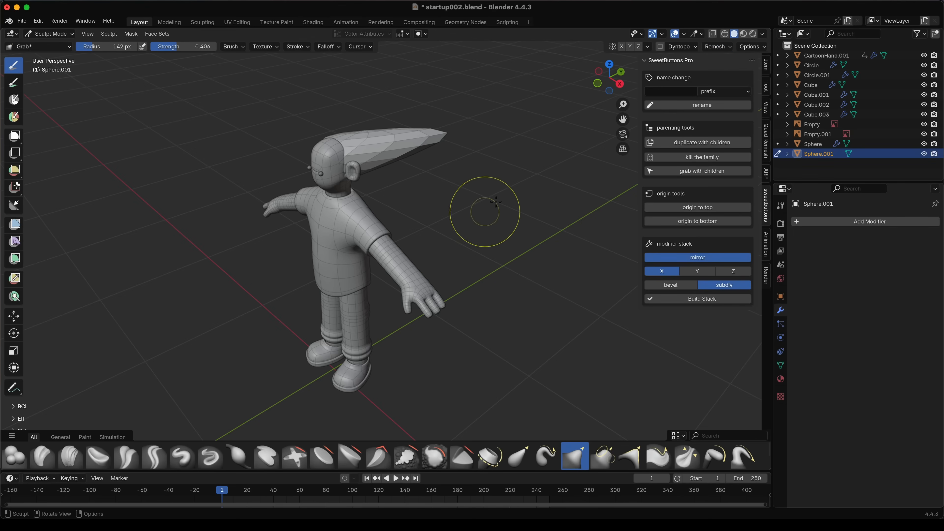
key(ctrl+r)
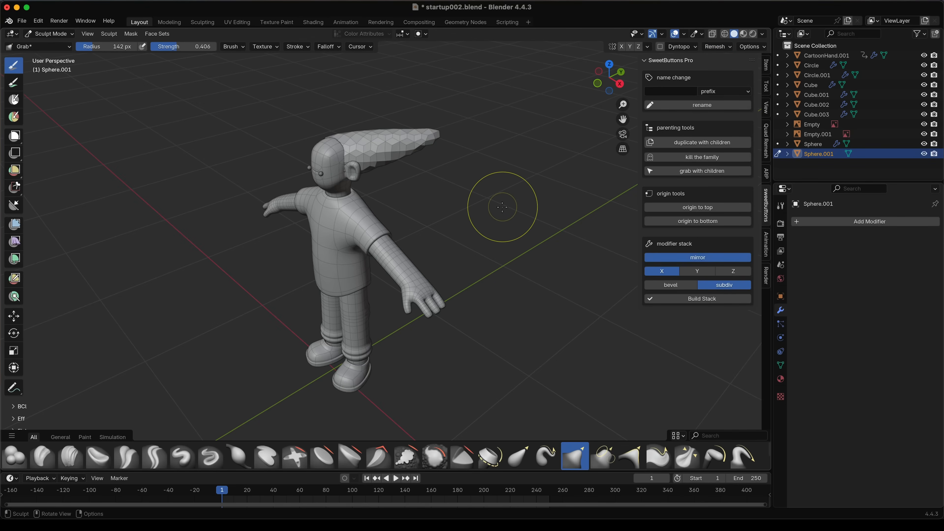
mouse_move(483, 186)
alt+mouse_down()
mouse_move(532, 210)
mouse_move(474, 198)
alt+mouse_up()
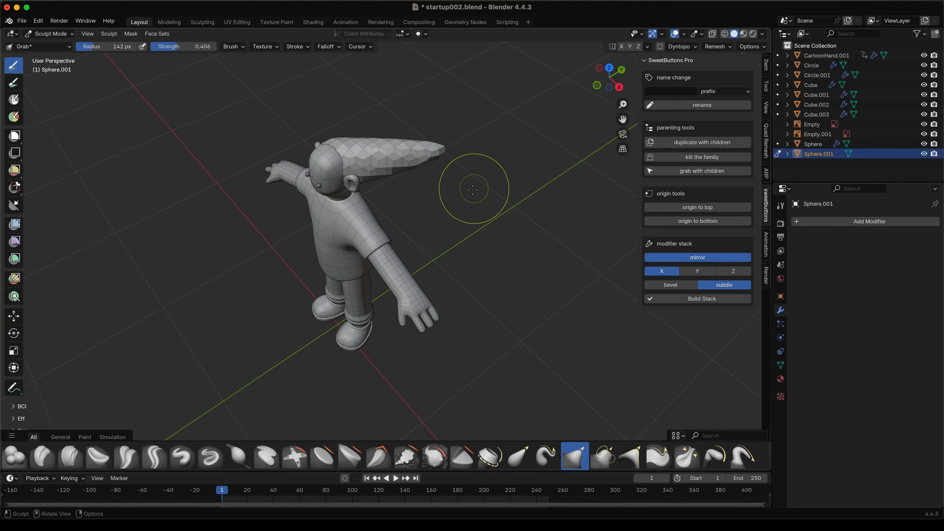
- Undo the remesh and the stretching of the hair sphere
key(ctrl+z)
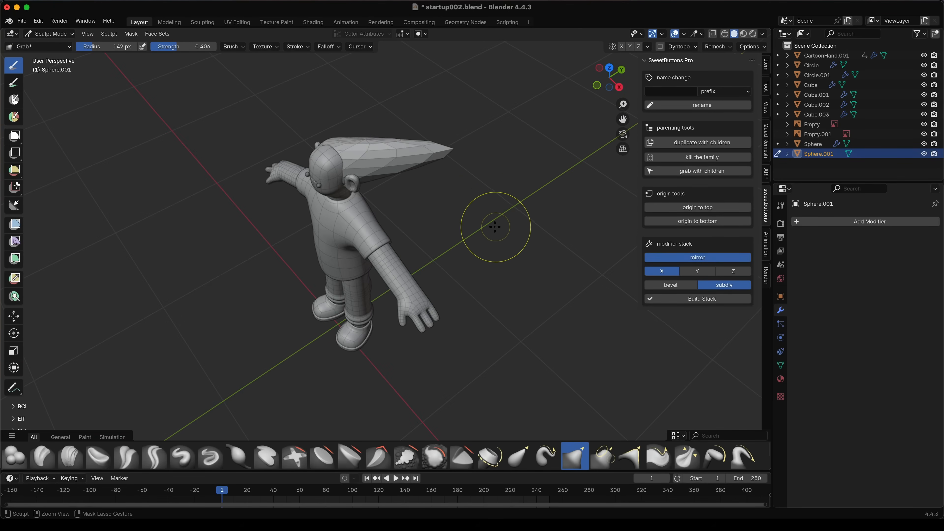
key(ctrl+z)
key(ctrl+z)
key(ctrl+shift+z)
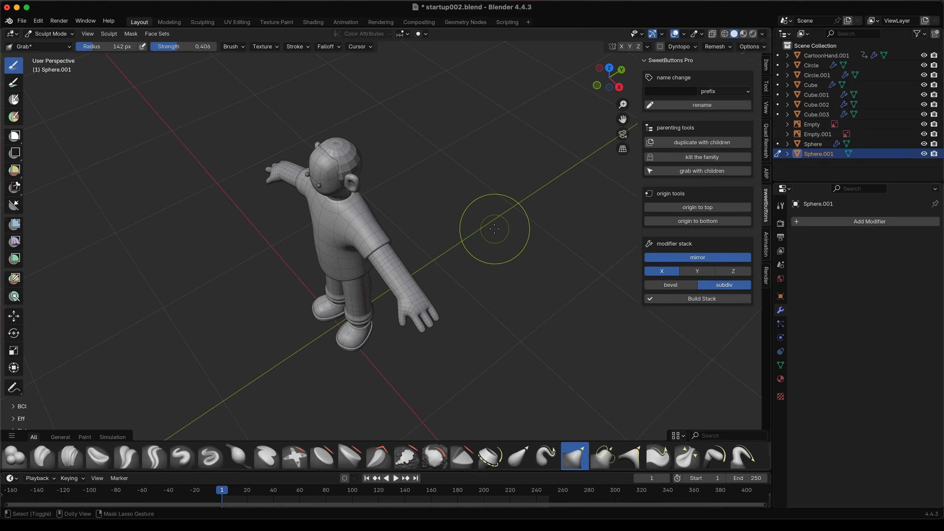
- Enable X symmetry for sculpting and remesh the hair sphere with a smaller voxel size
mouse_move(413, 193)
middle_down()
mouse_move(492, 194)
mouse_move(438, 182)
mouse_move(475, 147)
middle_up()
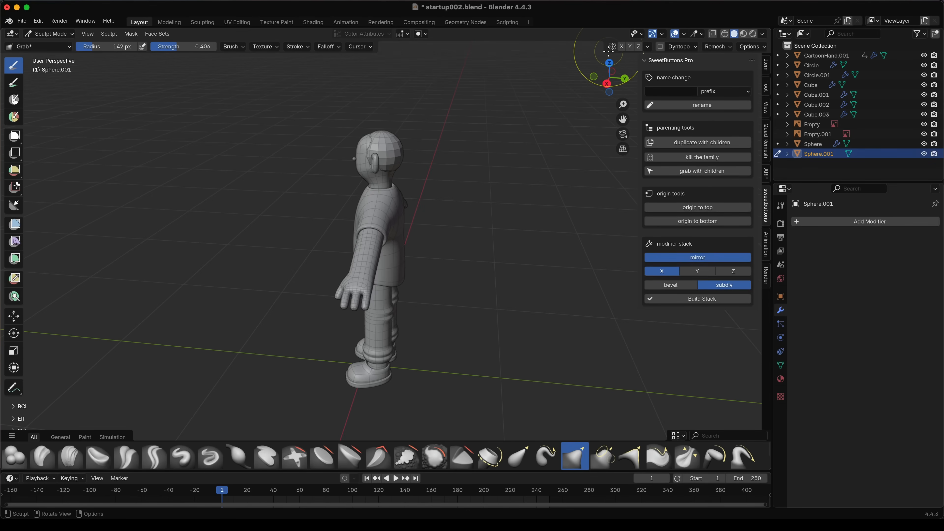
middle_drag(495, 145, 462, 171)
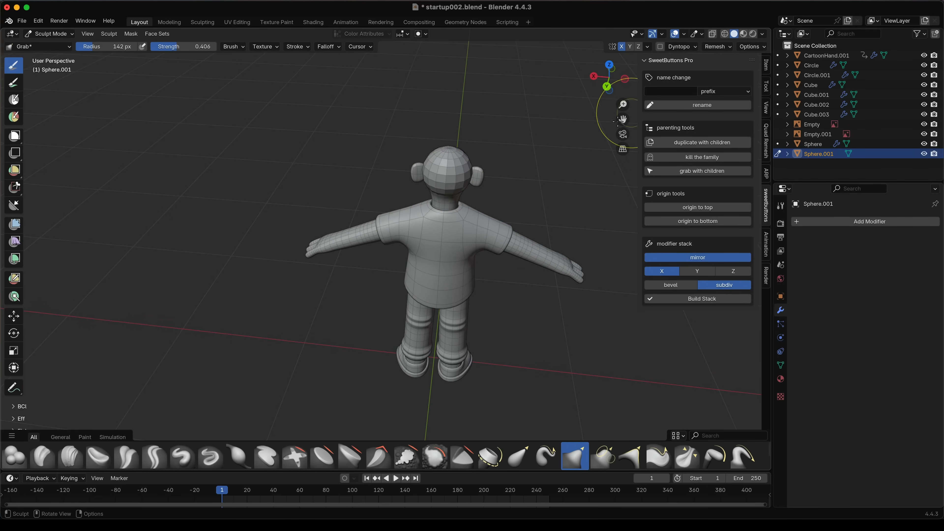
key(ctrl+z)
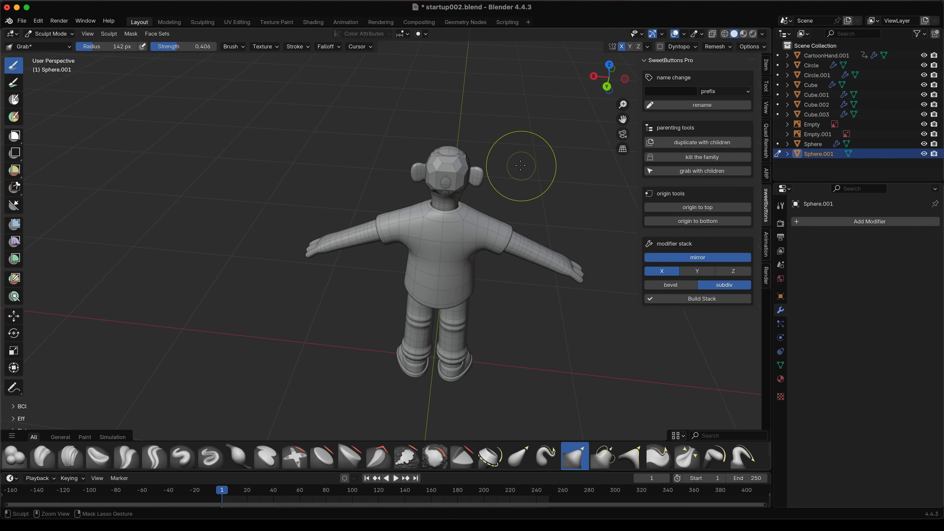
key(ctrl+shift+z)
key(shift+r)
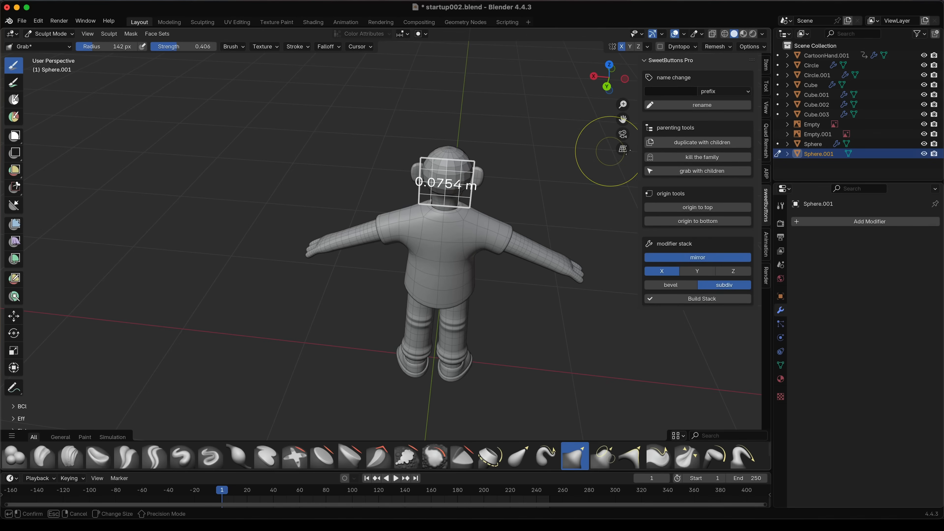
click(711, 166)
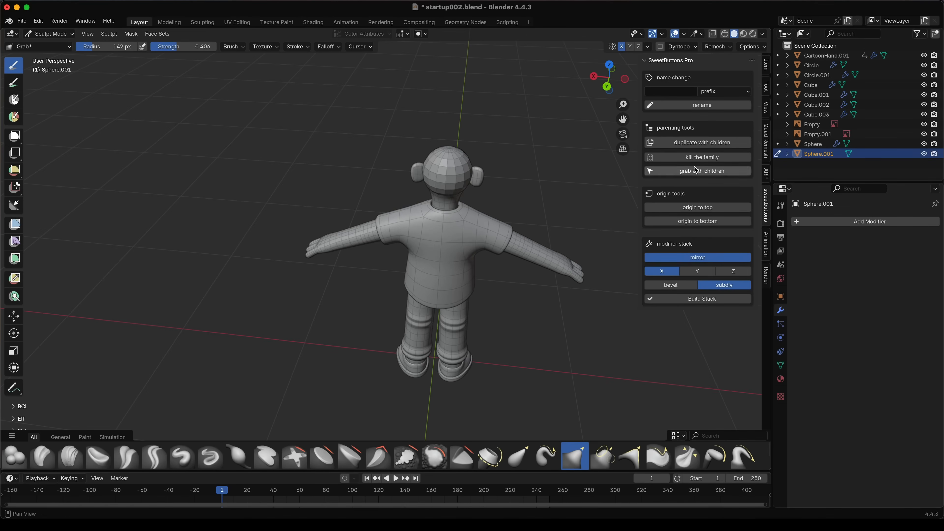
mouse_move(485, 169)
middle_down()
mouse_move(605, 144)
mouse_move(462, 137)
mouse_move(423, 185)
middle_up()
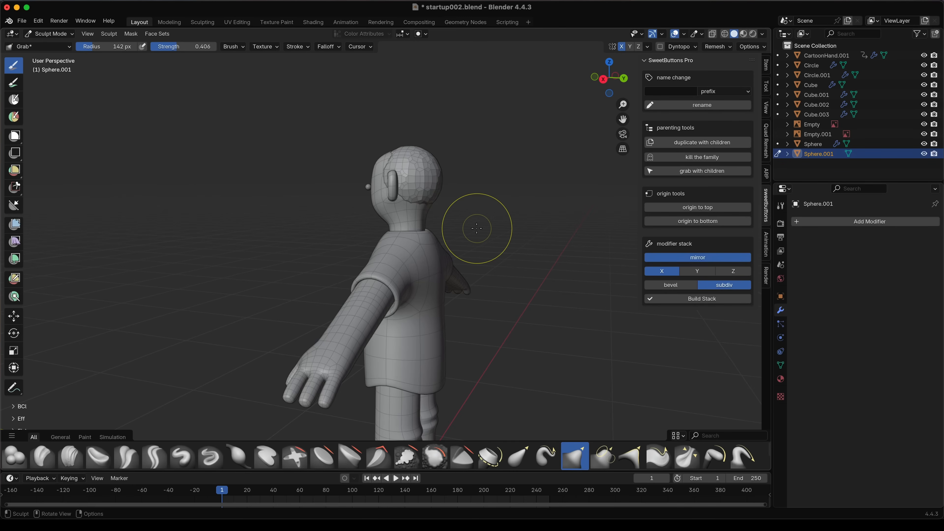
mouse_move(512, 226)
middle_down()
mouse_move(540, 229)
mouse_move(509, 245)
mouse_move(511, 214)
mouse_move(487, 212)
mouse_move(522, 212)
mouse_move(507, 316)
mouse_move(509, 215)
mouse_move(507, 310)
mouse_move(484, 190)
mouse_move(470, 185)
mouse_move(497, 172)
middle_up()
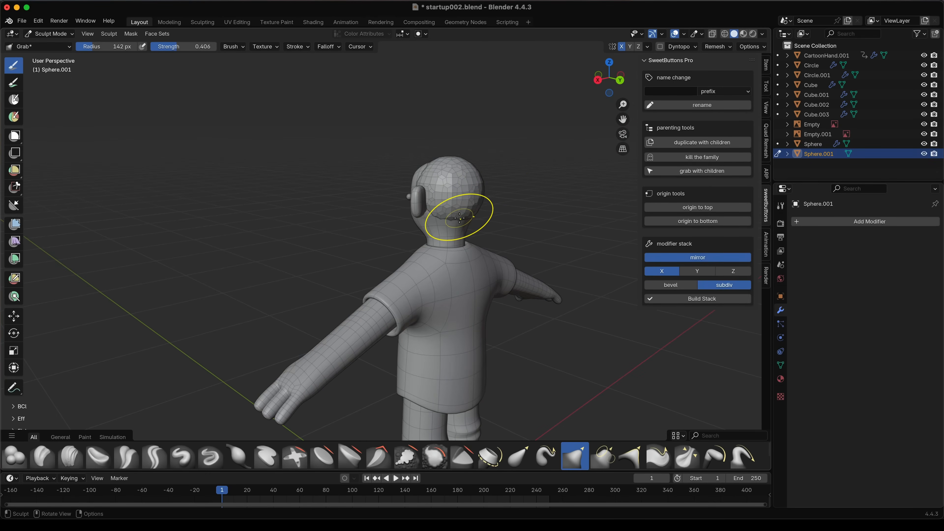
key(f)
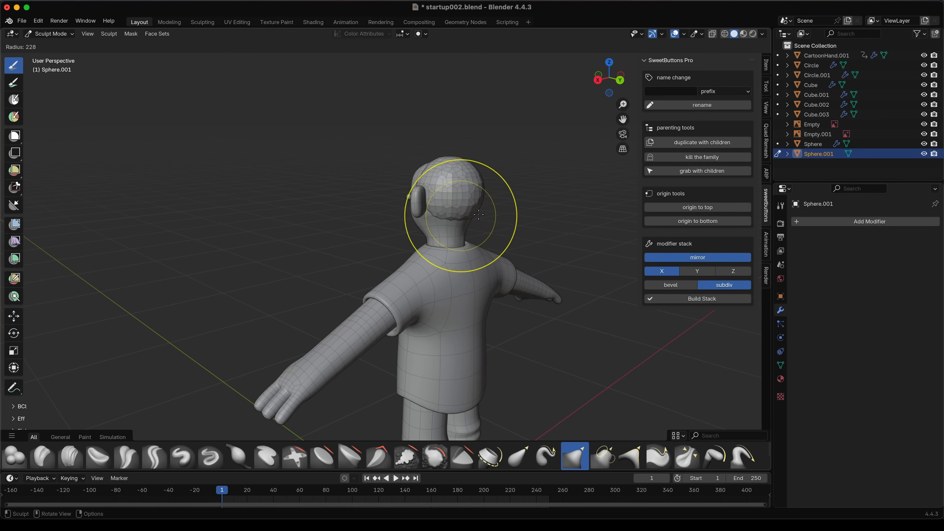
click(470, 217)
key(shift+f)
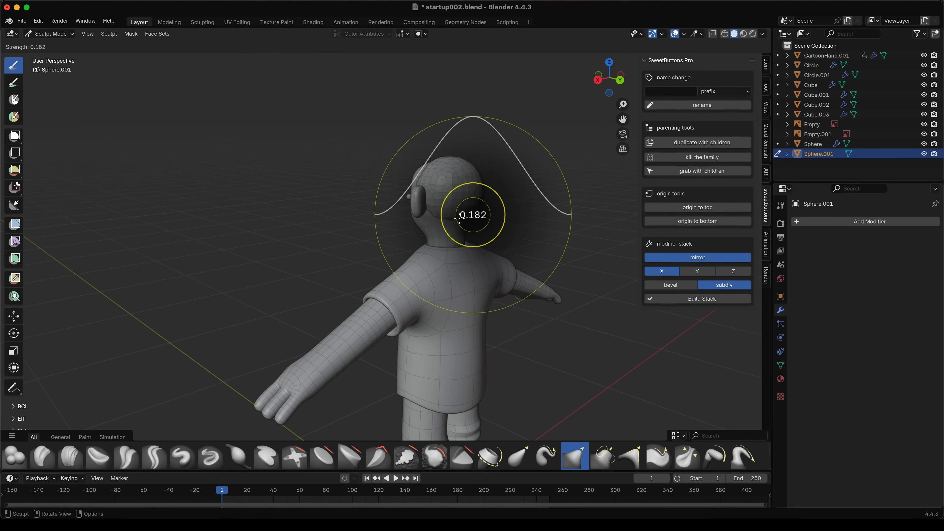
key(Escape)
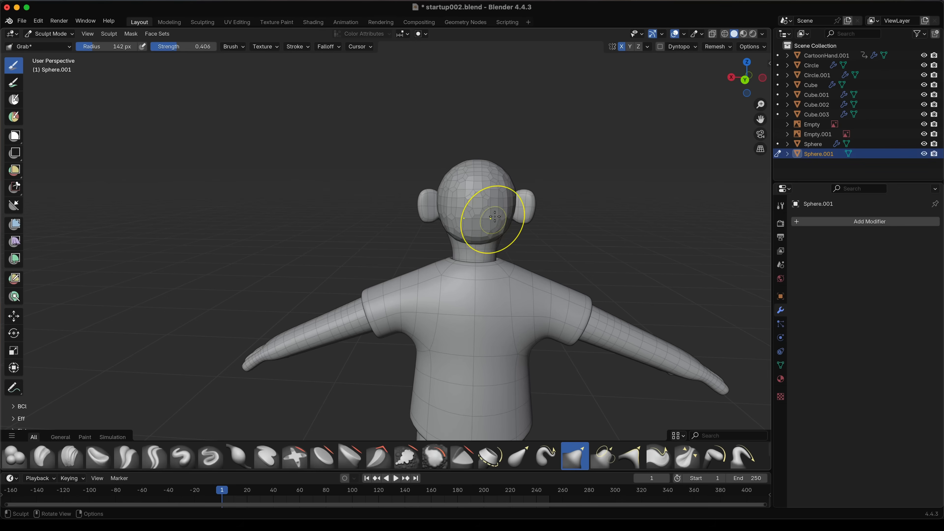
- Set the Grab brush radius to 190 px and reshape the hair sphere around the back of the head
middle_drag(518, 193, 446, 202)
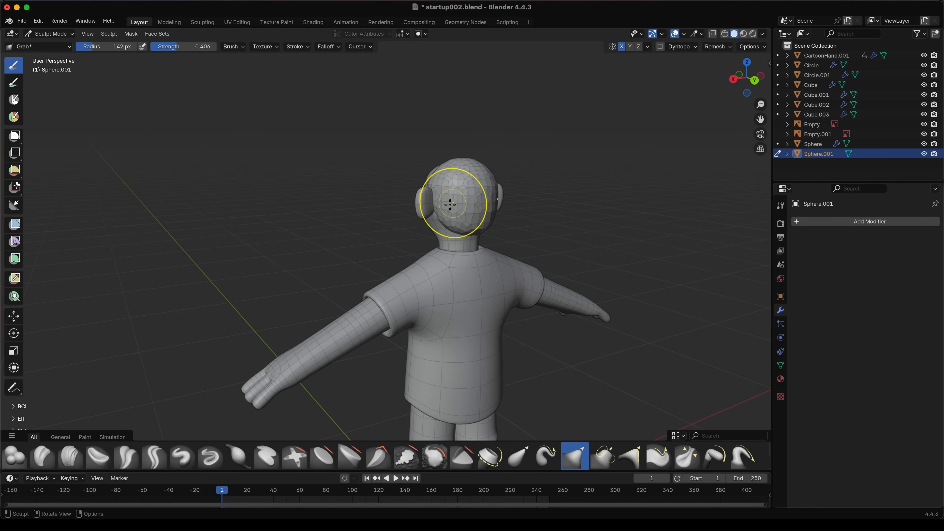
key(f)
click(457, 202)
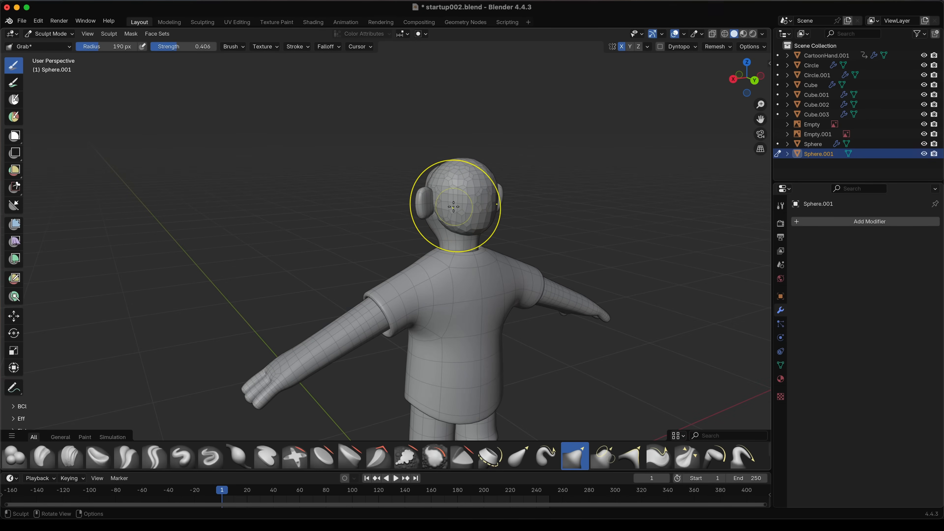
middle_drag(509, 155, 481, 173)
drag(479, 208, 479, 204)
mouse_move(480, 203)
middle_down()
mouse_move(521, 164)
mouse_move(579, 175)
mouse_move(436, 207)
mouse_move(459, 189)
mouse_move(541, 201)
middle_up()
- Set the Grab brush radius to 174 px and the hair's remesh voxel size to about 0.0192 m
key(f)
click(412, 192)
key(shift+r)
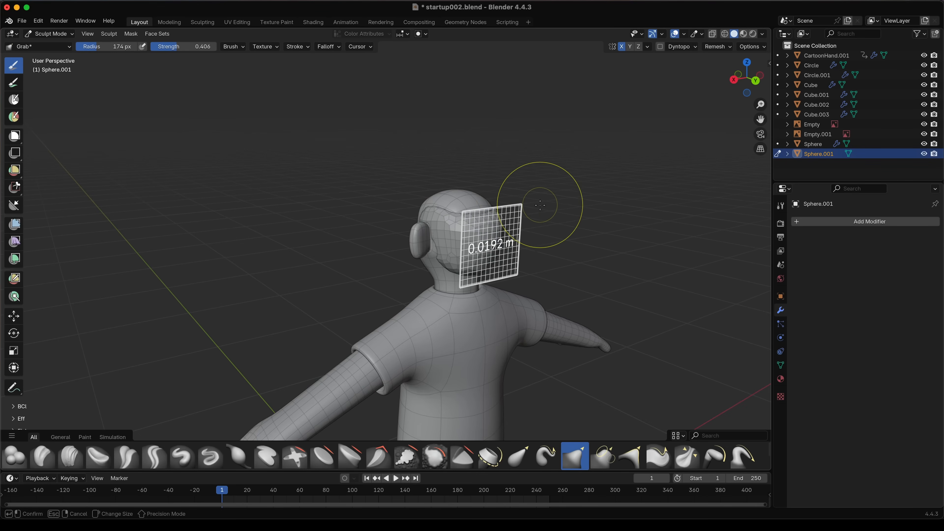
click(539, 205)
middle_drag(528, 221, 507, 211)
- Set the Grab brush radius to 110 px and pull the hair forward above the ears
alt+drag(463, 167, 520, 166)
key(f)
click(443, 194)
alt+drag(411, 186, 472, 190)
alt+drag(413, 208, 412, 198)
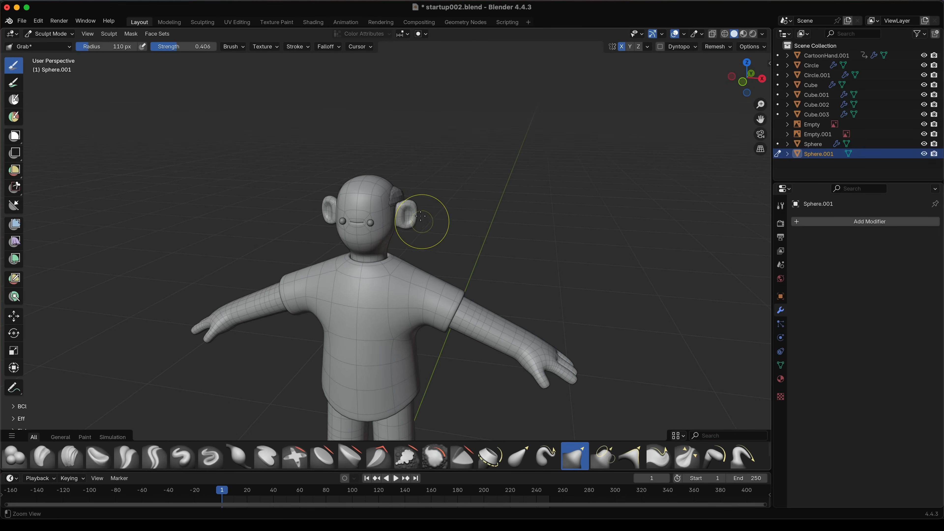
- Set the Grab brush radius to 168 px and pull the hair's front edge past the ear toward the temple
scroll(411, 166, up, 4)
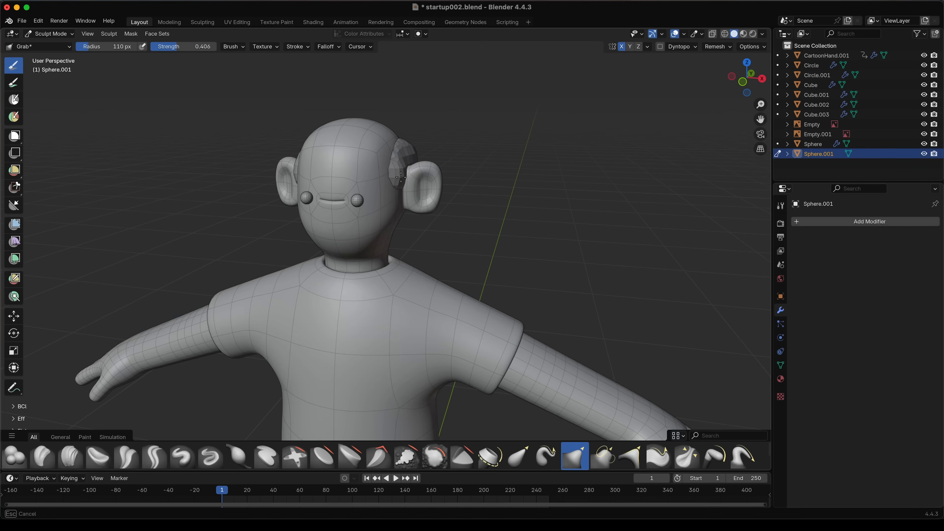
key(f)
click(411, 145)
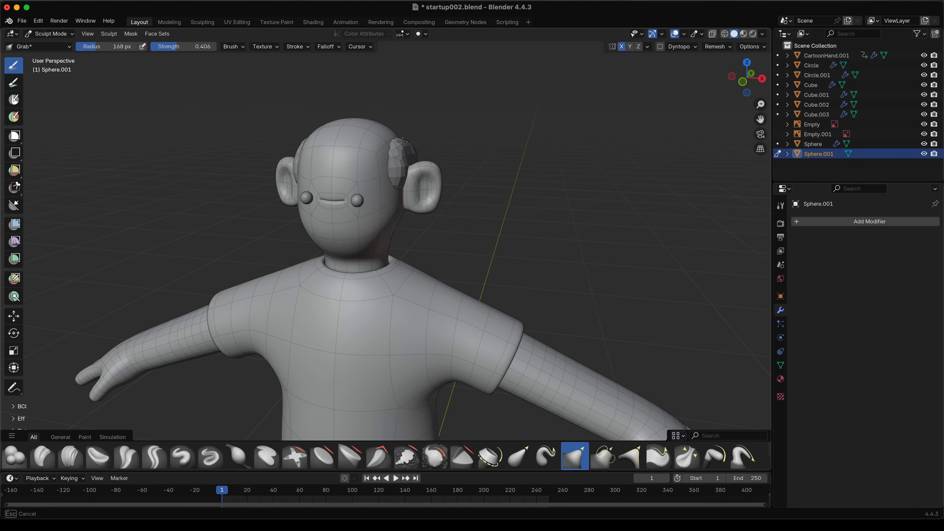
alt+drag(458, 139, 402, 148)
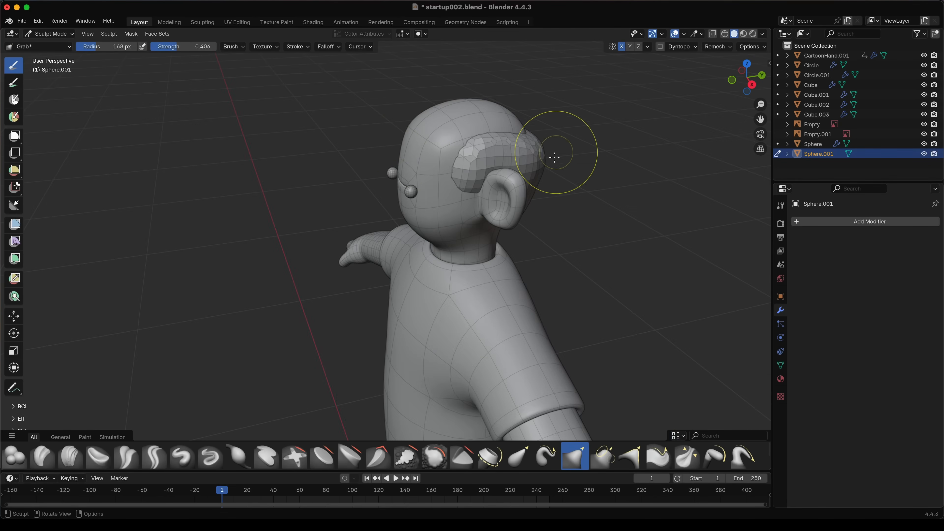
- Reduce the voxel size and remesh the hair to a finer, even mesh
key(r)
click(550, 147)
key(ctrl+r)
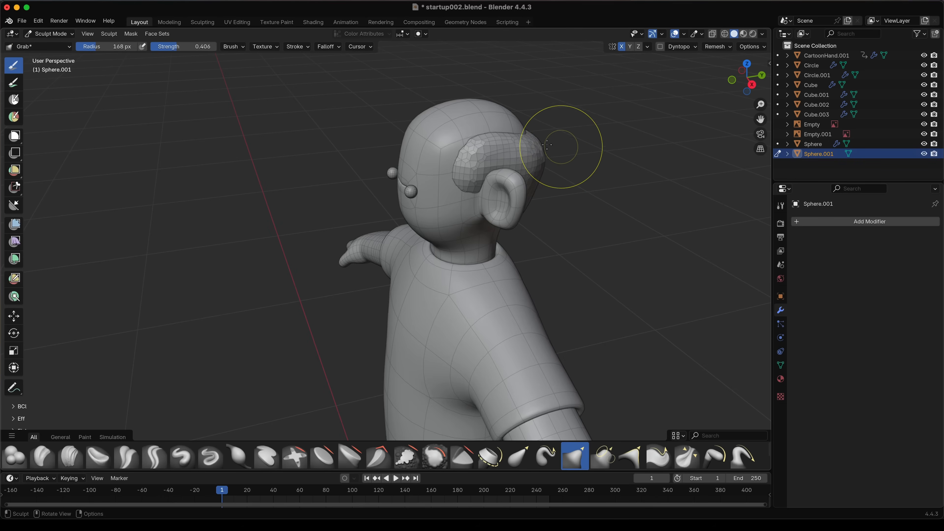
middle_drag(533, 143, 477, 147)
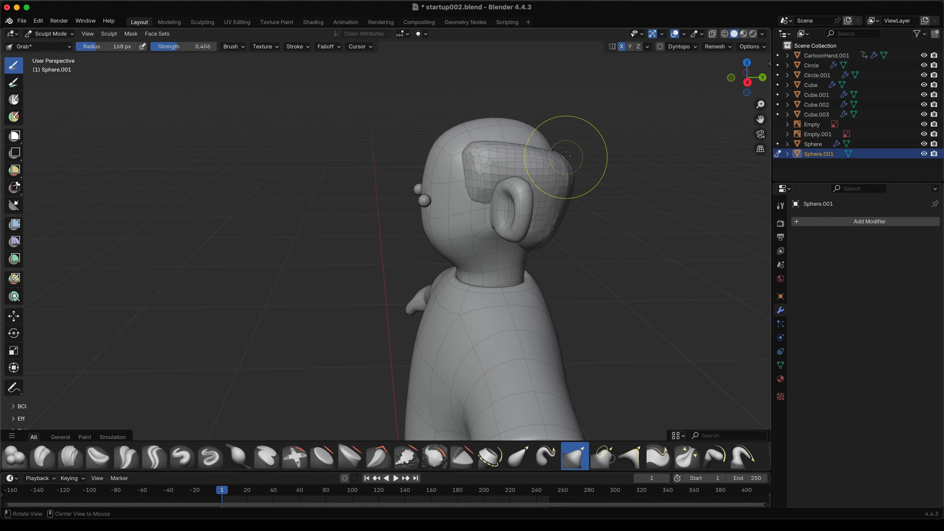
- Set the Grab brush radius to 194 px and adjust the hair's side above the ear
alt+drag(566, 157, 534, 143)
key(f)
click(537, 144)
key(super+z)
key(f)
click(491, 215)
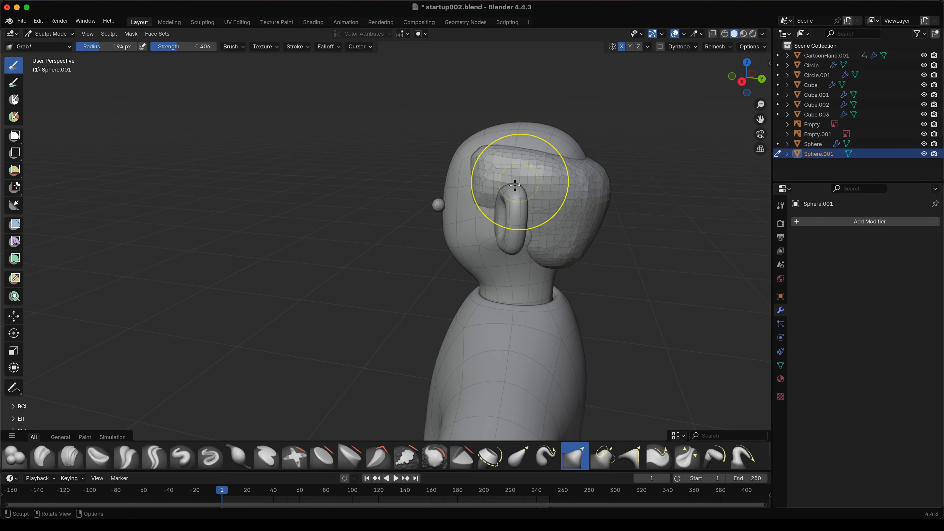
- Set the Grab brush radius to 284 px and reshape the hair's upper rim around the back of the head
key(f)
click(563, 153)
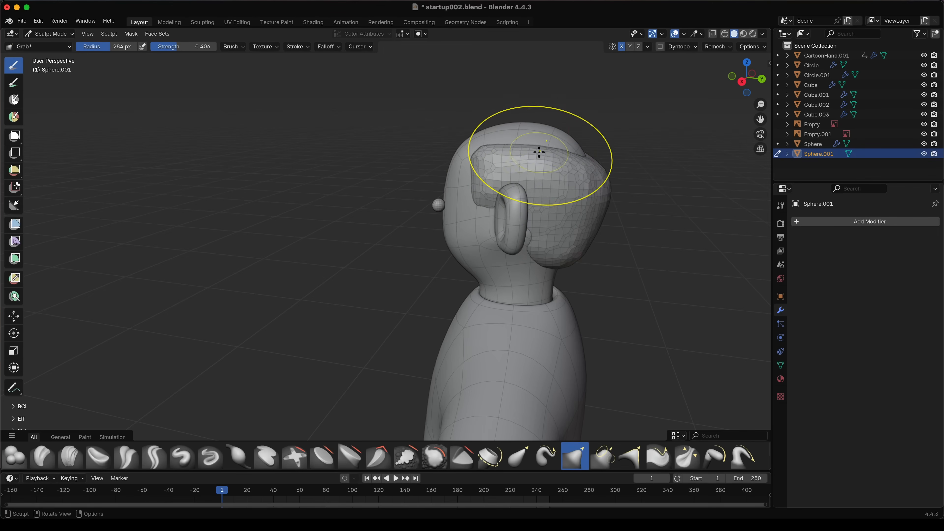
middle_drag(611, 152, 611, 162)
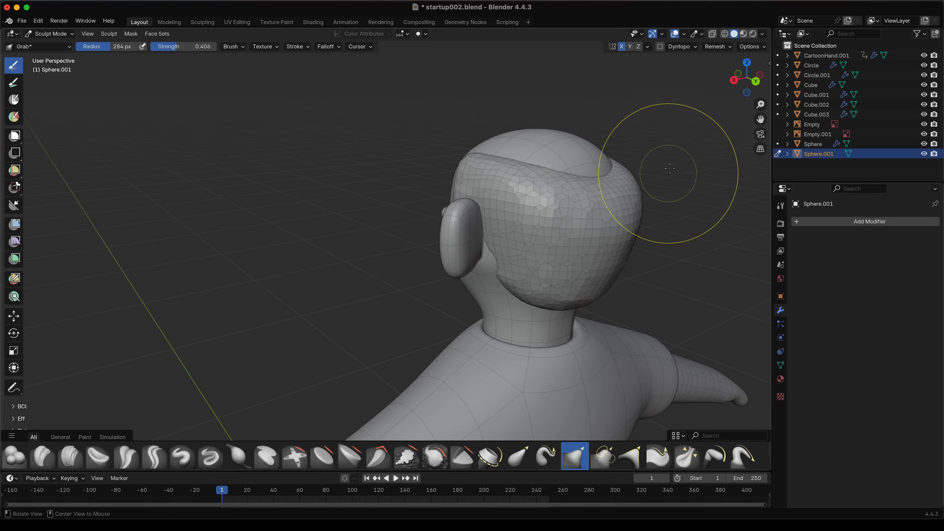
- Set the Grab brush radius to 150 px and adjust the hair's front edge above the ear
scroll(643, 253, down, 5)
mouse_move(517, 166)
middle_down()
mouse_move(522, 227)
mouse_move(511, 206)
mouse_move(520, 185)
mouse_move(519, 196)
mouse_move(537, 195)
mouse_move(427, 181)
middle_up()
key(f)
click(527, 211)
mouse_move(425, 235)
middle_down()
mouse_move(553, 197)
mouse_move(413, 202)
middle_up()
key(f)
click(486, 208)
key(f)
click(430, 204)
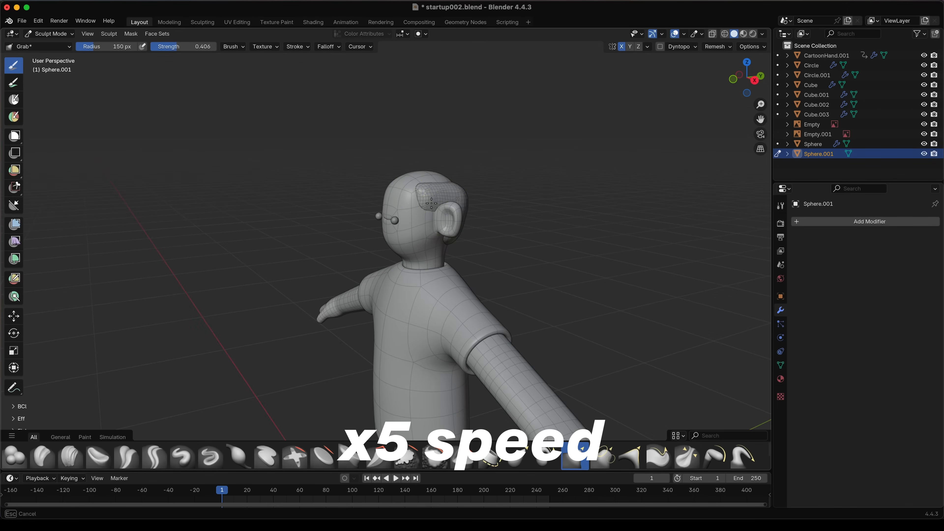
- Set the Grab brush radius to 136 px and reshape the hair's edge behind the ear
mouse_move(598, 201)
middle_down()
mouse_move(522, 188)
mouse_move(587, 245)
mouse_move(630, 229)
mouse_move(416, 211)
mouse_move(450, 223)
middle_up()
key(f)
click(591, 246)
key(f)
click(452, 226)
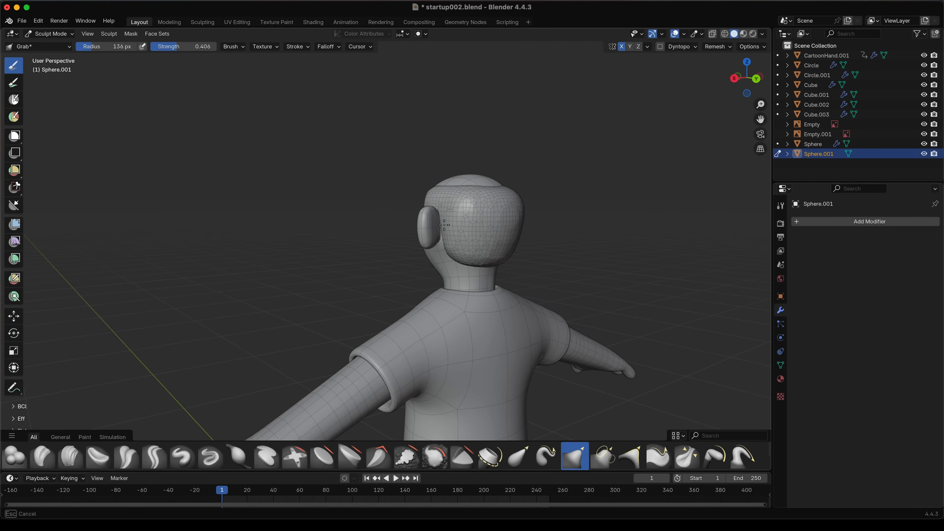
middle_drag(556, 207, 482, 183)
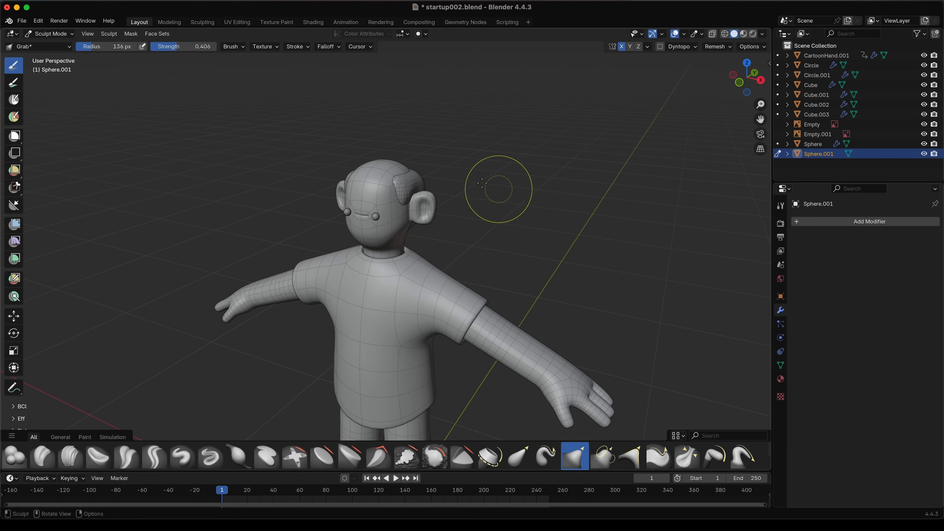
- Switch to Object Mode and hide the head
click(51, 33)
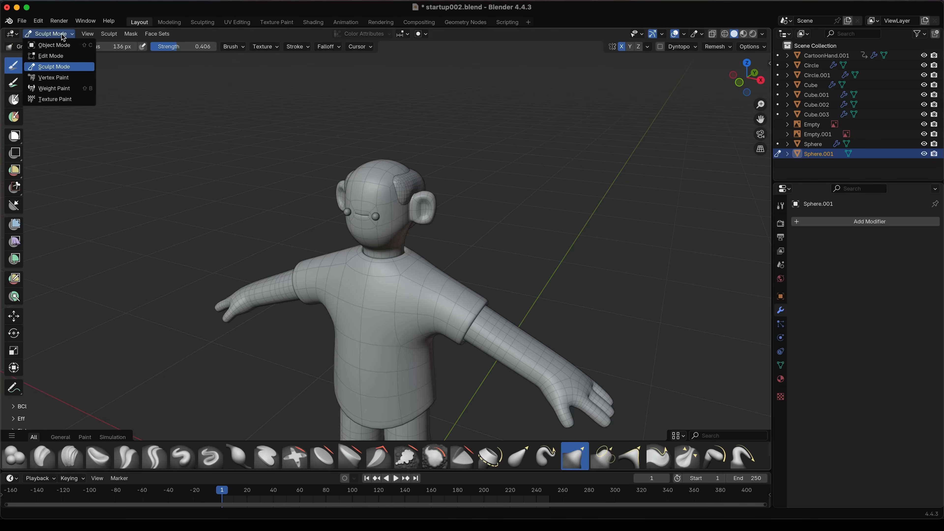
click(74, 46)
click(389, 182)
key(Tab)
key(Tab)
key(h)
click(375, 218)
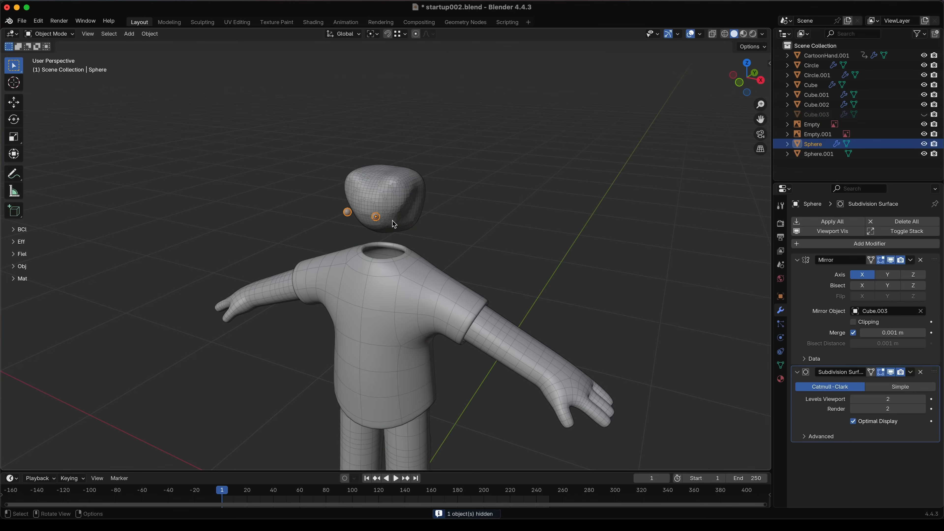
- Select the hair object and return it to Sculpt Mode
middle_drag(414, 213, 433, 189)
scroll(468, 207, up, 2)
click(433, 190)
click(57, 34)
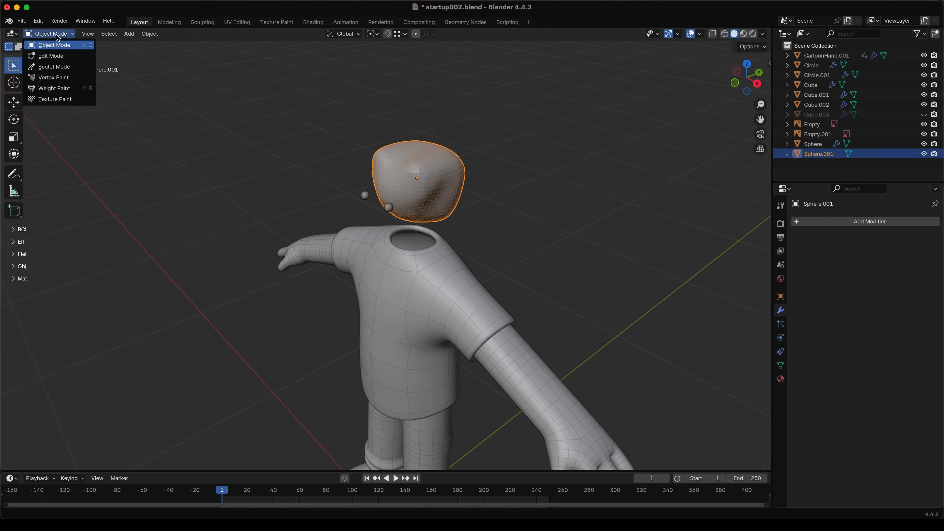
click(54, 67)
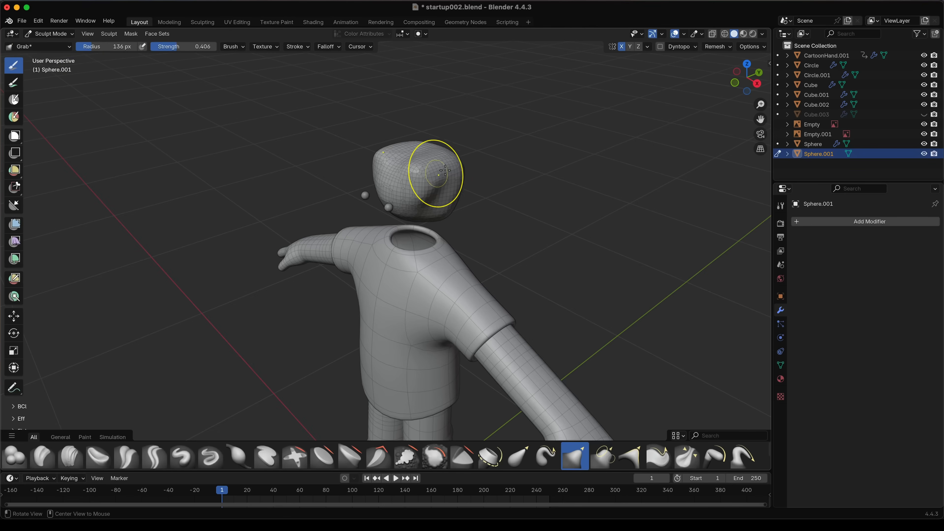
middle_drag(416, 177, 449, 162)
- Hollow out the front face of the hair with the Blob brush at radius 136 px and strength 0.500
drag(367, 201, 349, 202)
click(14, 463)
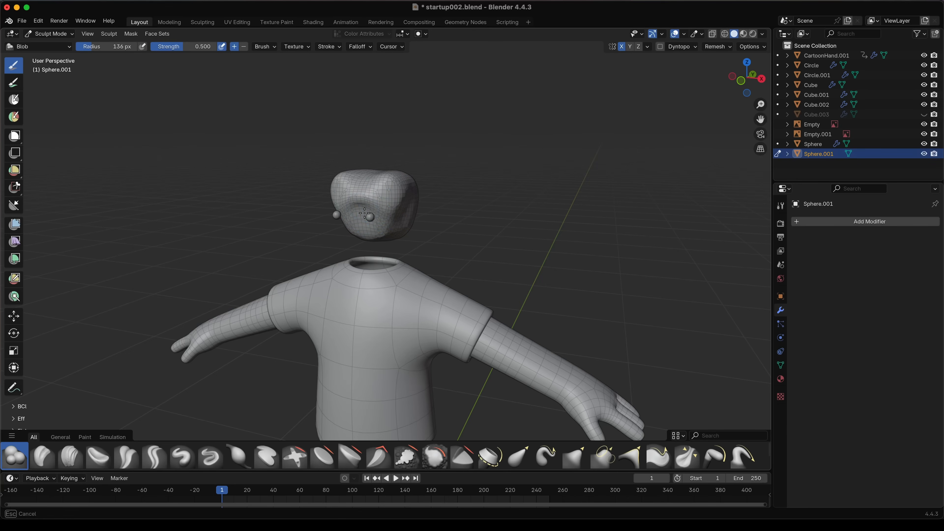
click(376, 220)
key(ctrl+z)
drag(369, 205, 390, 206)
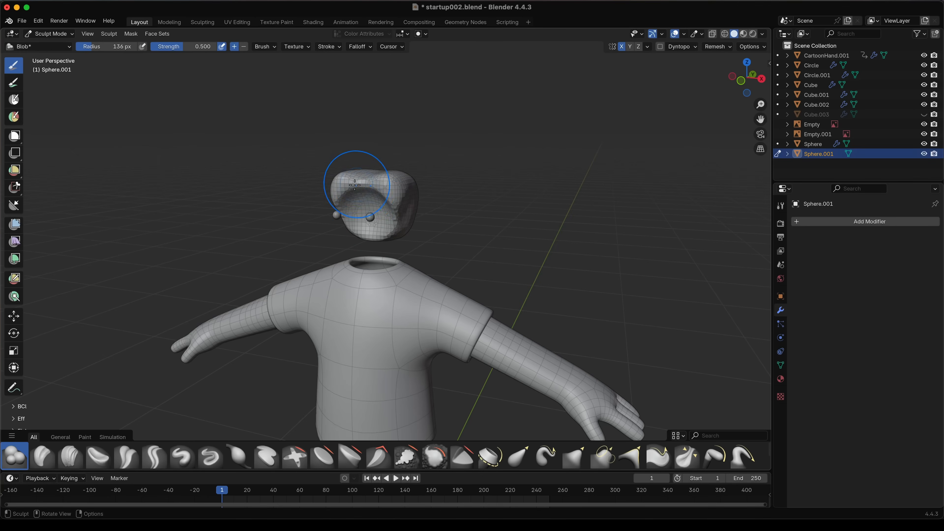
drag(371, 197, 376, 231)
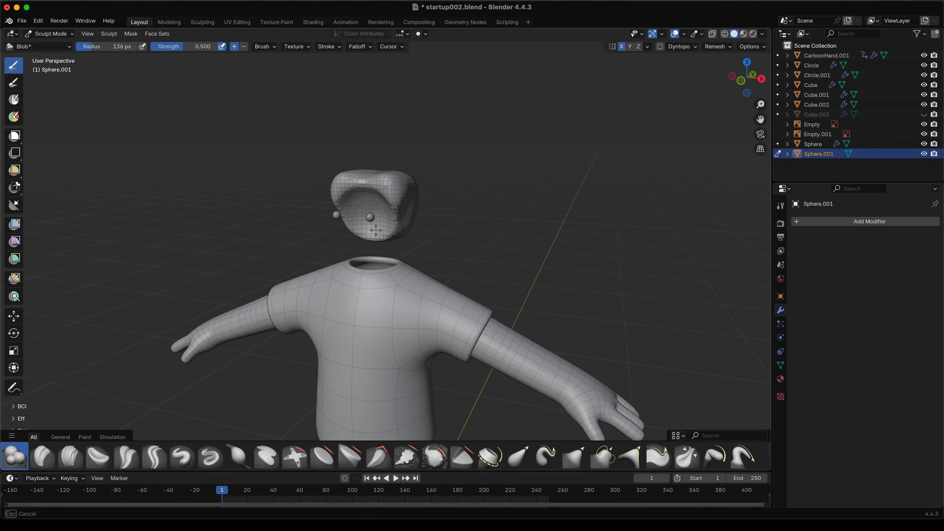
mouse_move(446, 215)
alt+mouse_down()
mouse_move(401, 242)
mouse_move(405, 265)
mouse_move(461, 199)
alt+mouse_up()
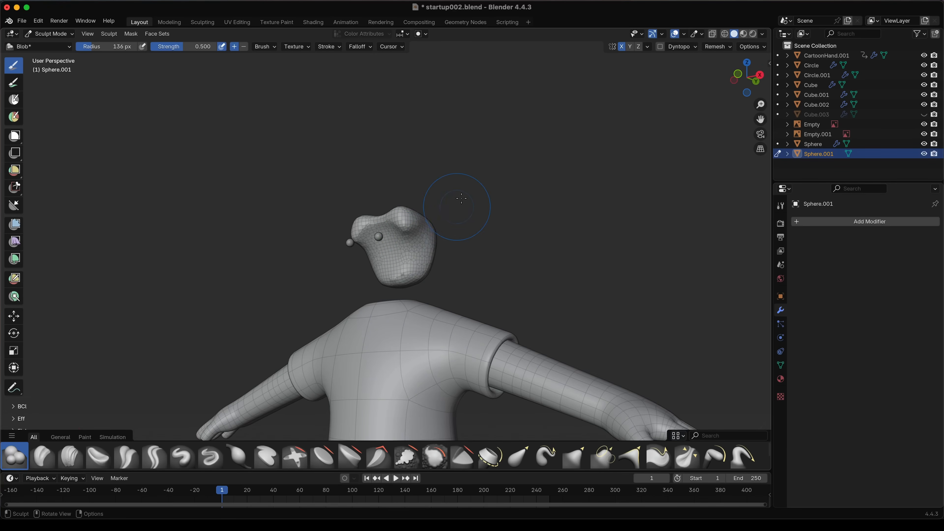
- Return to Object Mode, unhide the head and show the model in wireframe from above
click(56, 33)
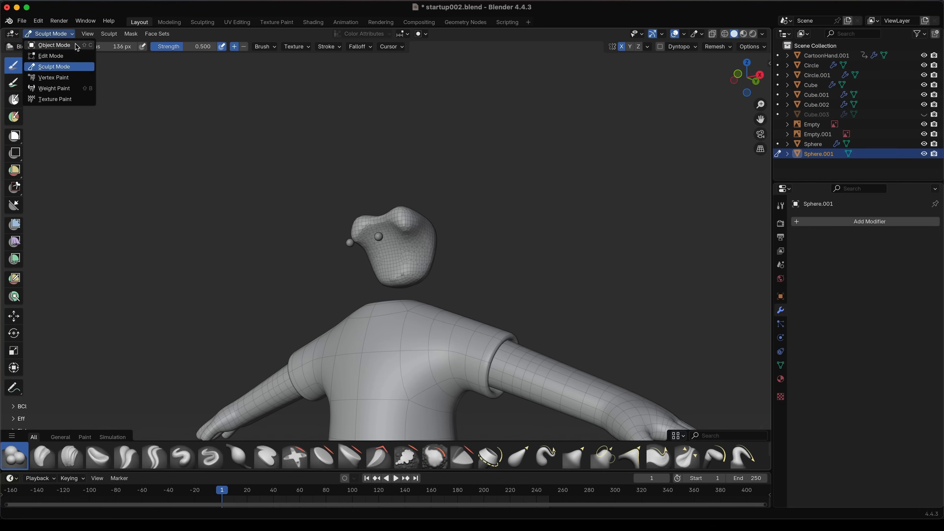
click(53, 57)
key(alt+h)
alt+drag(492, 209, 409, 230)
key(shift+z)
alt+drag(533, 214, 634, 320)
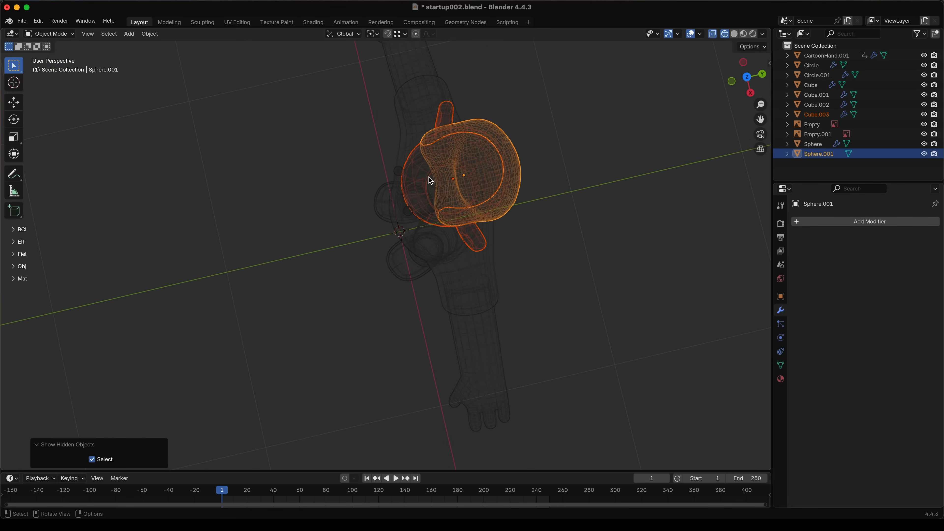
- Select only the hair object and put it back into Sculpt Mode
click(56, 34)
click(56, 67)
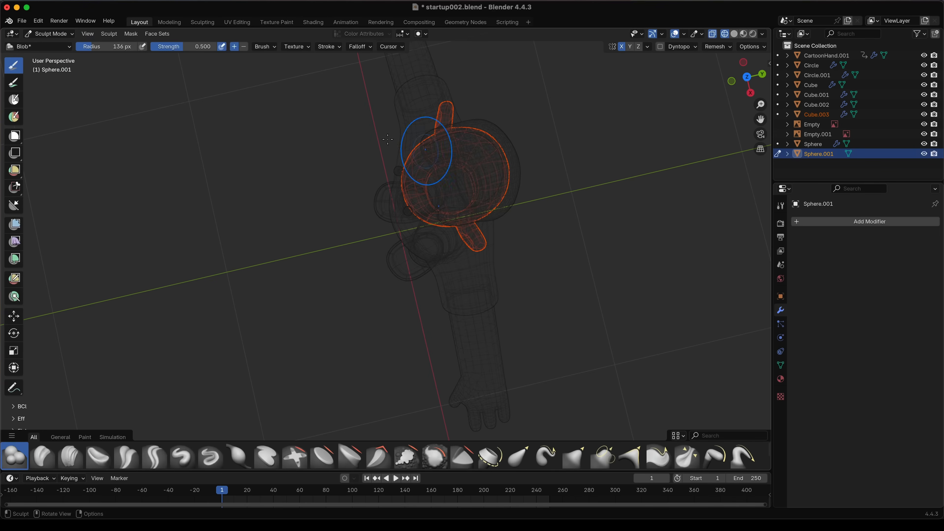
click(73, 34)
click(56, 47)
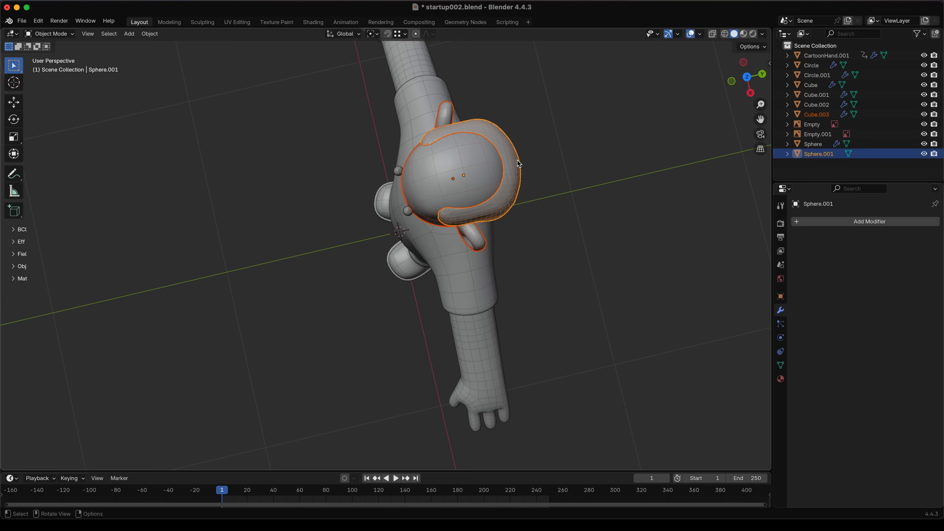
click(69, 34)
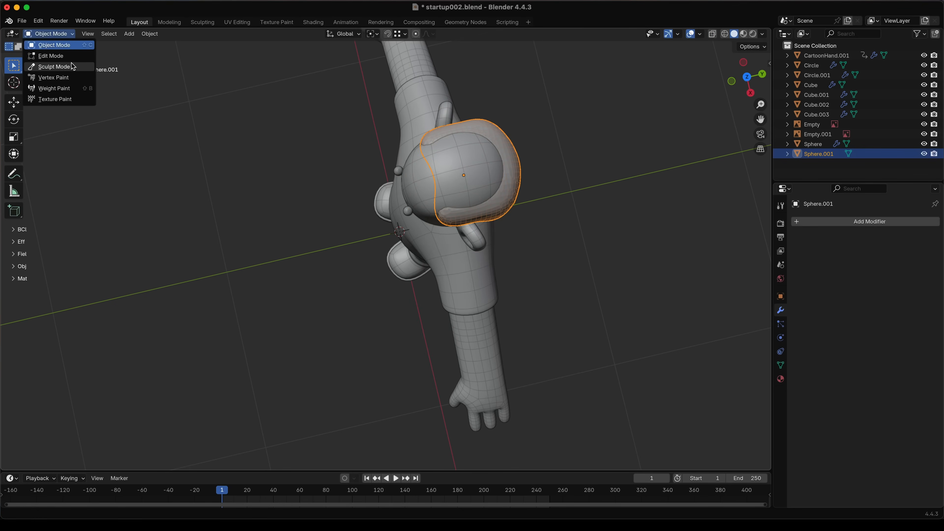
click(56, 67)
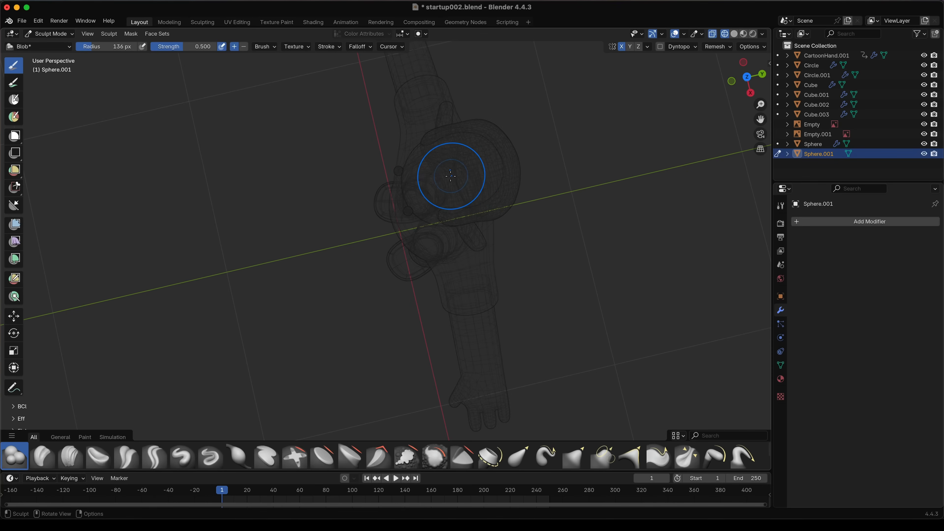
- Set the Grab brush radius to 162 px and pull the hair's inner front surface back inside the head
key(g)
key(f)
click(468, 177)
drag(468, 177, 471, 176)
drag(455, 178, 475, 171)
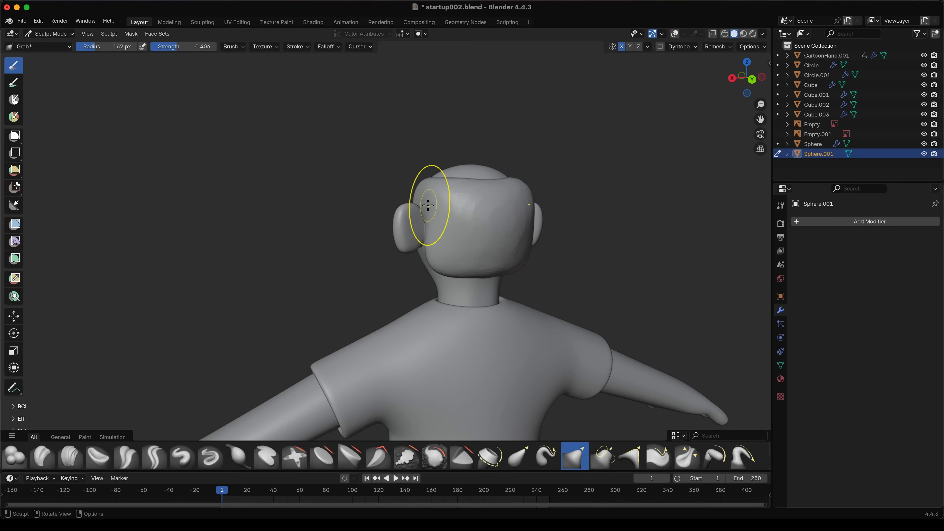
- Pull the hair's side edge upward behind the ear with the Grab brush
middle_drag(454, 201, 449, 215)
mouse_move(418, 233)
mouse_down()
mouse_move(428, 226)
mouse_move(424, 208)
mouse_up()
mouse_move(517, 212)
middle_down()
mouse_move(563, 217)
mouse_move(590, 241)
mouse_move(580, 238)
middle_up()
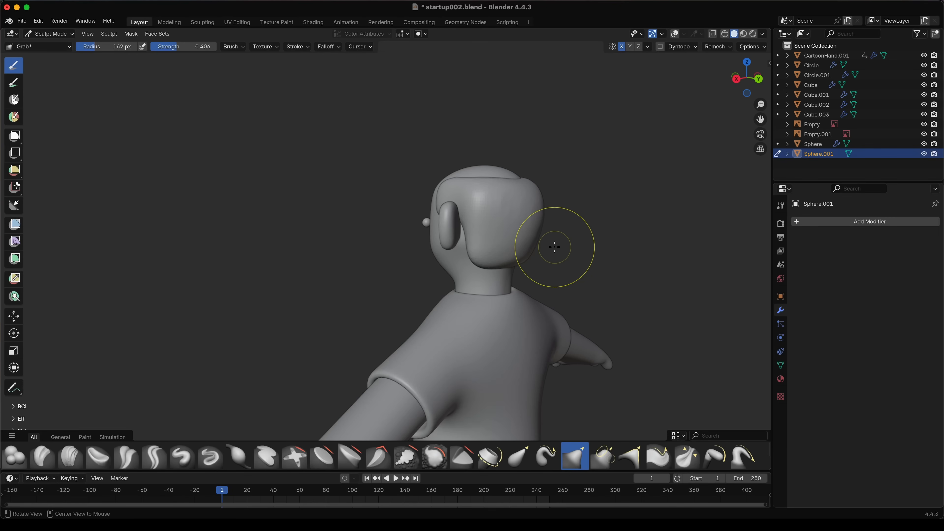
key(alt+shift+z)
key(alt+shift+z)
key(alt+shift+z)
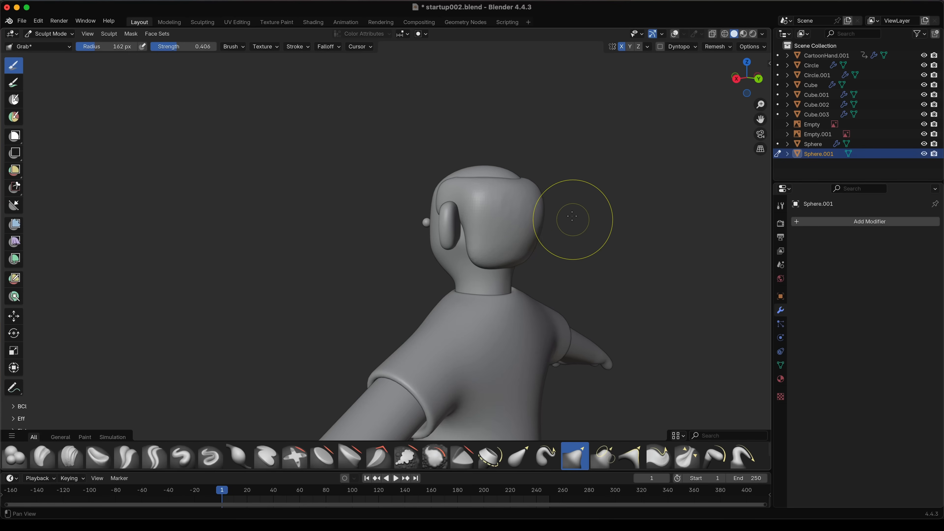
click(675, 36)
click(675, 37)
middle_drag(584, 164, 594, 223)
key(alt+shift+z)
- Set the Grab brush radius to 132 px and reshape the hair tufts at the temples
middle_drag(552, 185, 602, 194)
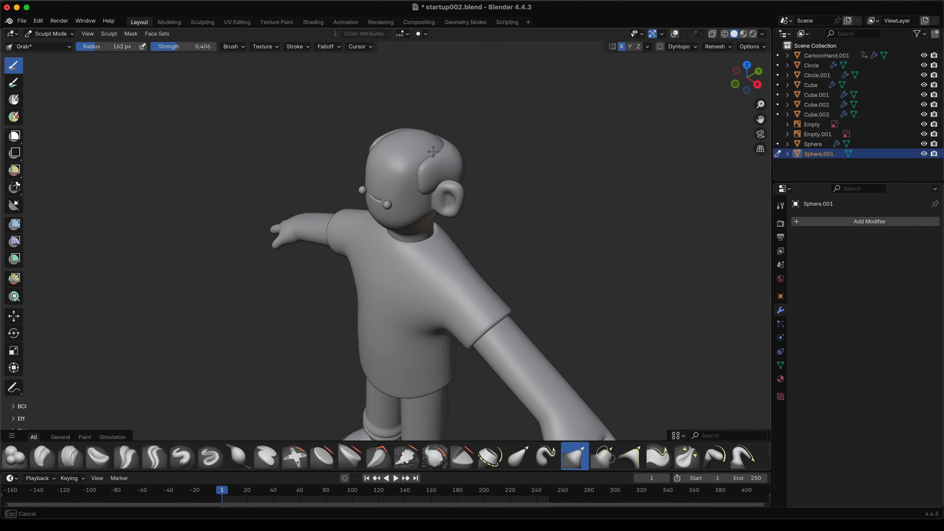
mouse_move(435, 151)
middle_down()
mouse_move(460, 158)
mouse_move(499, 206)
mouse_move(445, 151)
mouse_move(414, 159)
mouse_move(469, 164)
middle_up()
key(f)
click(413, 159)
mouse_move(680, 185)
middle_down()
mouse_move(561, 188)
mouse_move(600, 204)
middle_up()
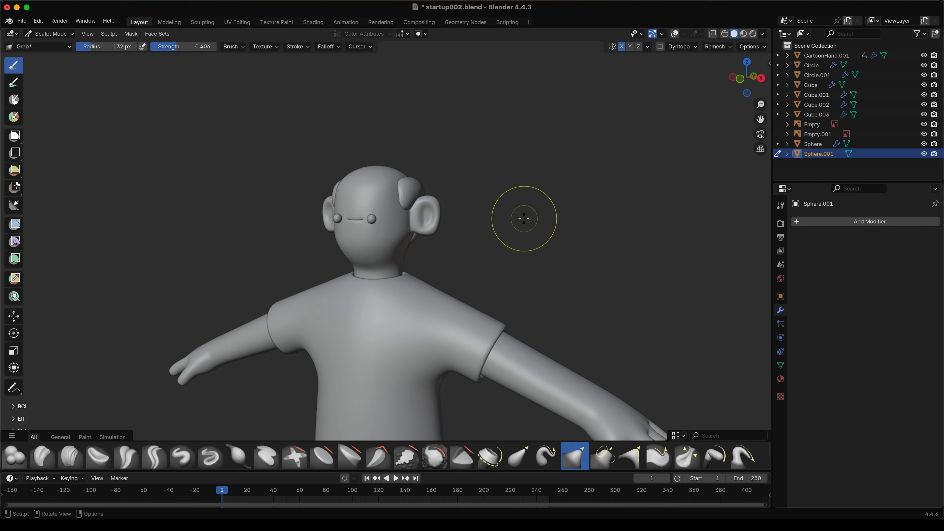
middle_drag(501, 242, 513, 262)
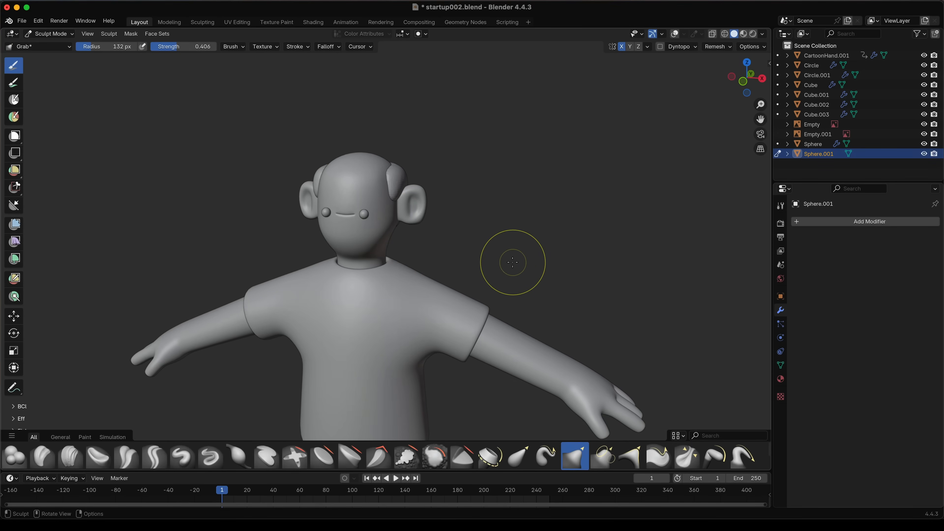
- Adjust the hair's lower edge at the nape with the Grab brush
mouse_move(548, 237)
middle_down()
mouse_move(391, 245)
mouse_move(506, 238)
mouse_move(327, 207)
mouse_move(545, 231)
mouse_move(596, 267)
mouse_move(537, 235)
mouse_move(394, 277)
mouse_move(356, 299)
middle_up()
drag(359, 300, 348, 301)
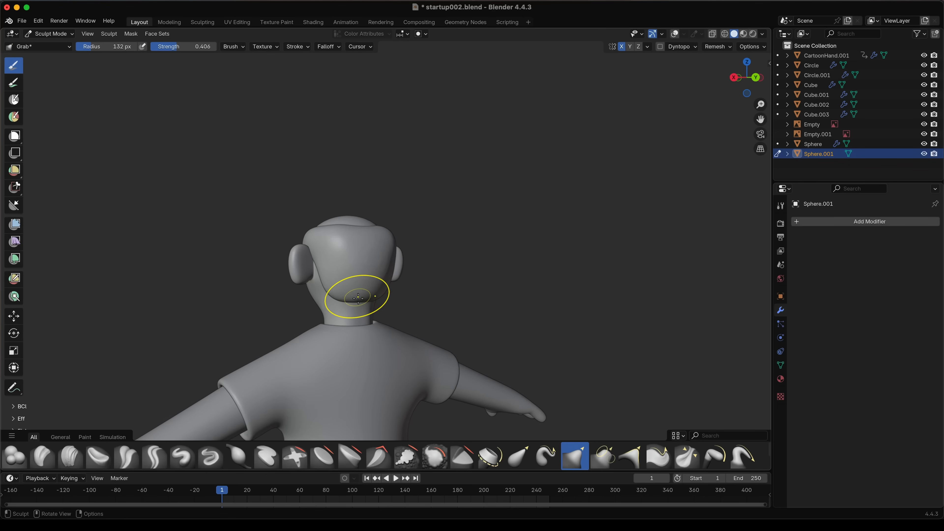
mouse_move(417, 270)
middle_down()
mouse_move(389, 248)
mouse_move(552, 247)
middle_up()
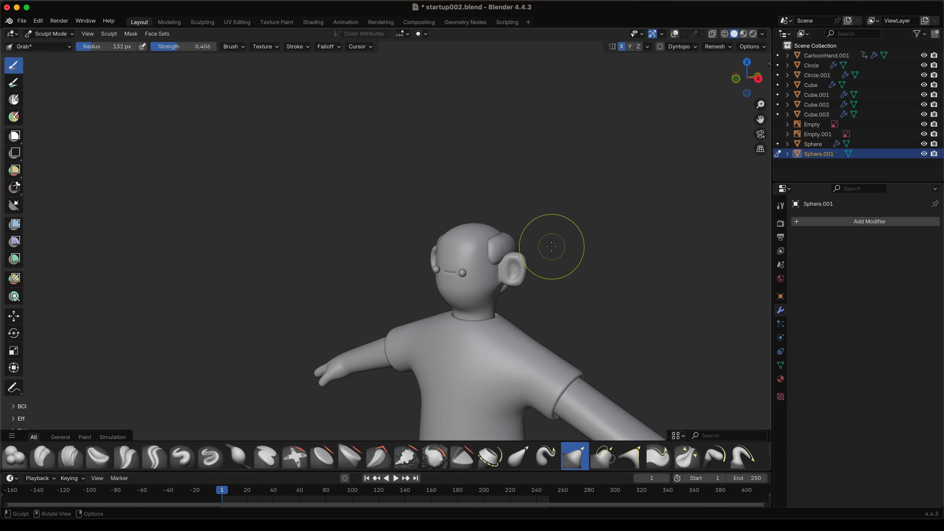
- In Object Mode, add a UV sphere with 16 segments, 10 rings and 1 m radius, and raise it along Z
click(52, 33)
click(76, 43)
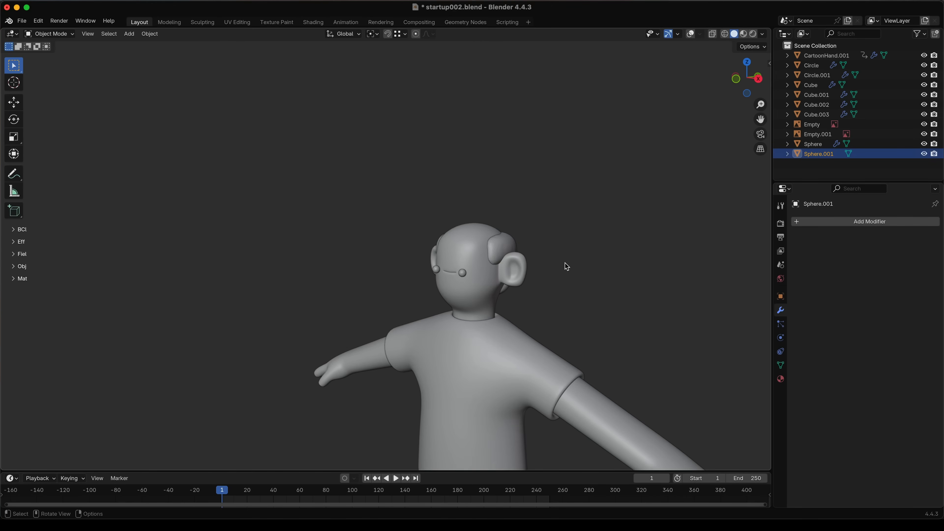
ctrl+middle_drag(561, 262, 544, 366)
middle_drag(544, 306, 583, 296)
key(shift+a)
mouse_move(582, 297)
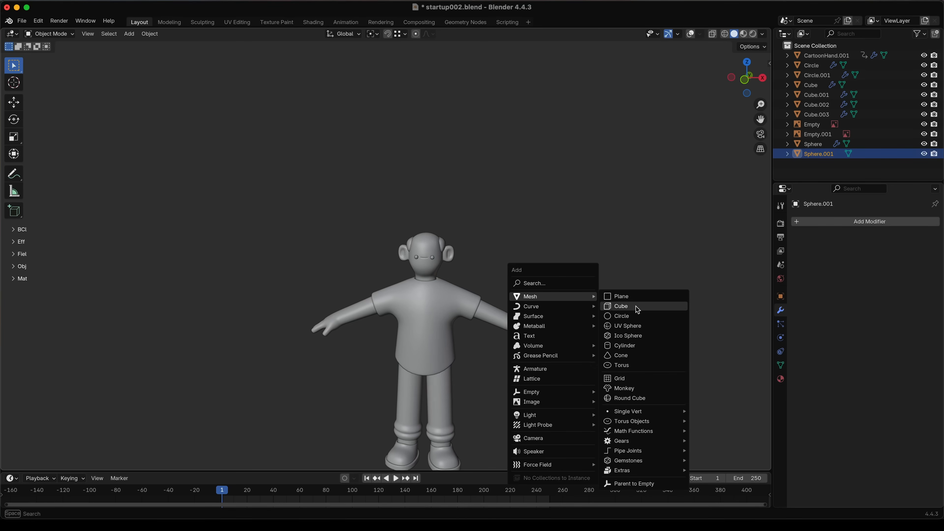
click(636, 329)
key(g)
key(z)
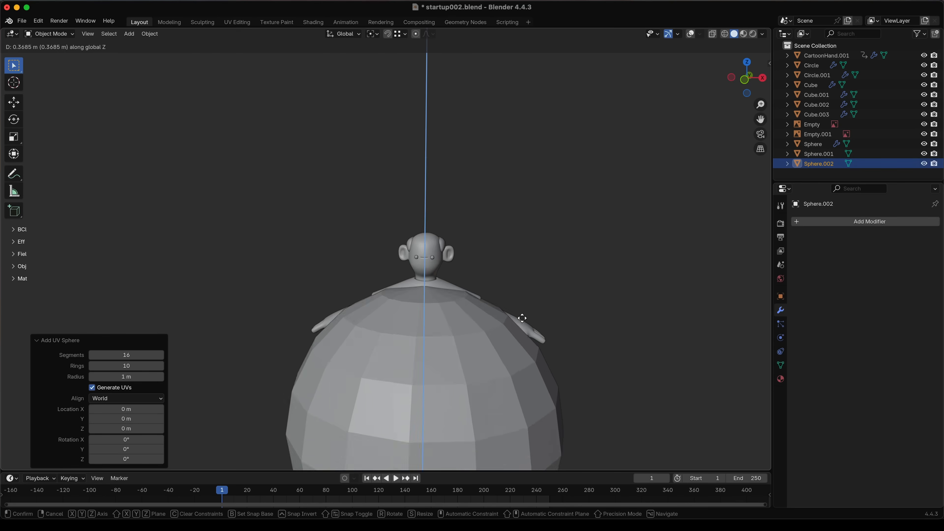
click(542, 338)
- Scale the new sphere down to about head size, raise it 0.10099 m and shift it 0.12435 m along Y
key(s)
click(442, 239)
key(g)
key(z)
click(443, 225)
middle_drag(476, 205, 483, 289)
key(g)
key(y)
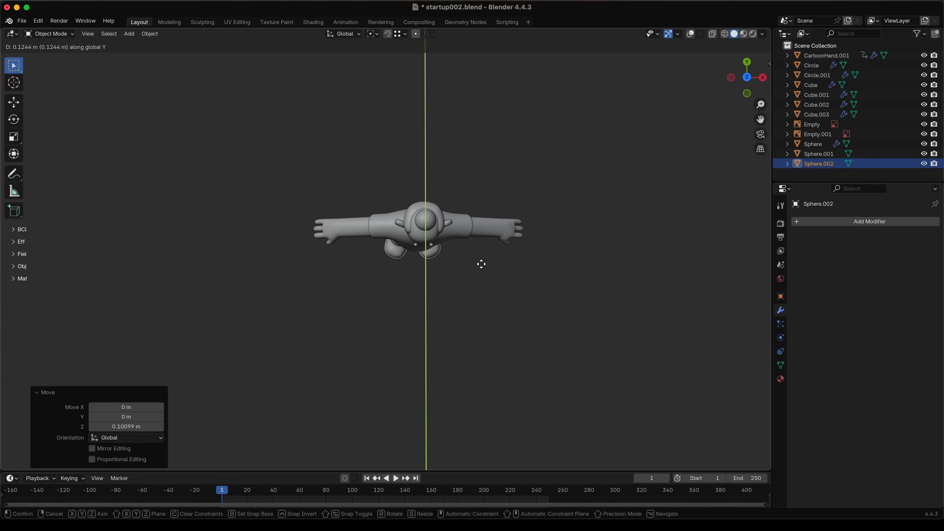
click(481, 266)
- Flatten the sphere along Z, enlarge it and lower it over the crown of the head
middle_drag(480, 268, 536, 207)
key(s)
key(z)
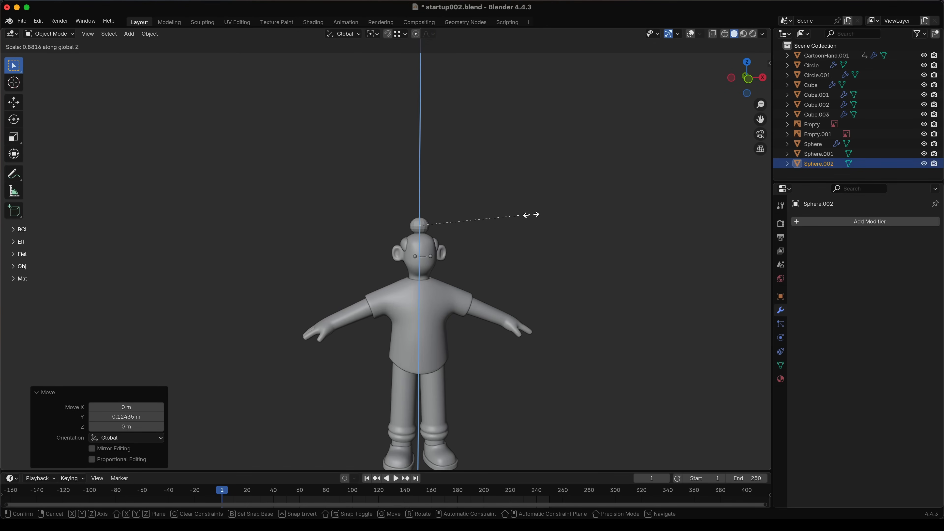
click(495, 228)
key(s)
click(588, 215)
key(g)
key(z)
click(586, 224)
- Apply the flattened sphere's scale and switch it to Sculpt Mode
middle_drag(559, 234, 501, 236)
key(ctrl+a)
click(500, 234)
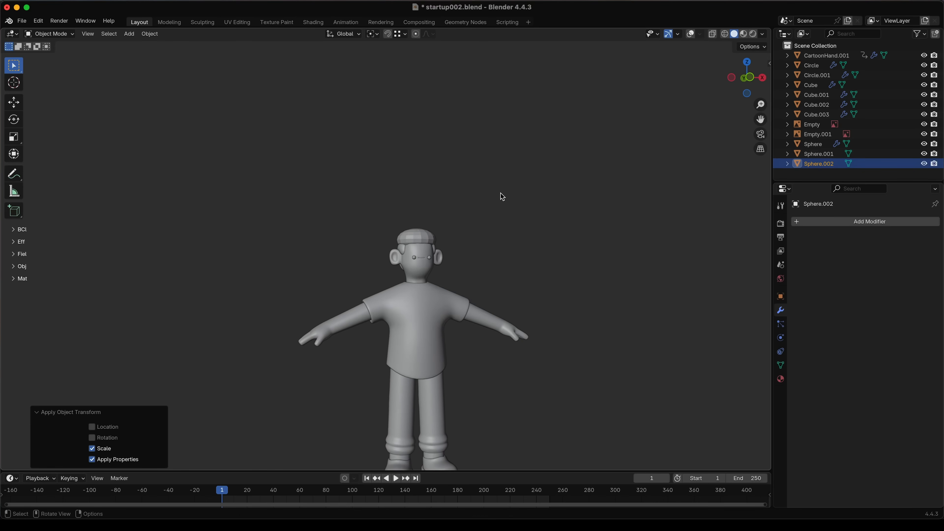
click(58, 37)
click(71, 68)
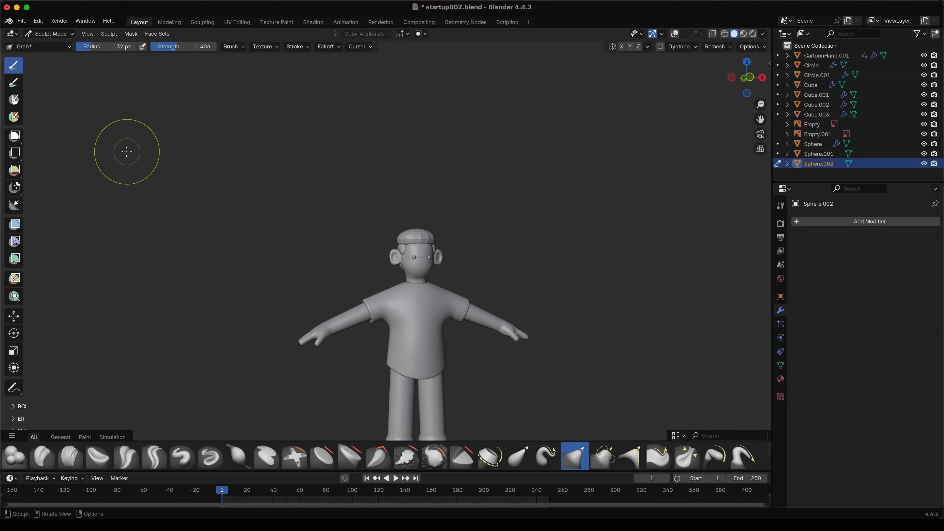
- Turn on X symmetry for sculpting and remesh the flattened top hair sphere
alt+drag(522, 233, 487, 200)
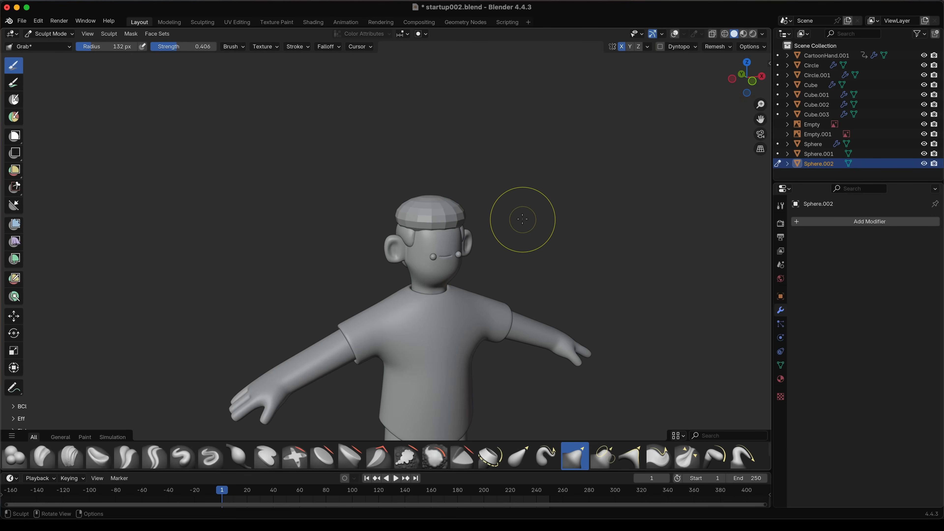
key(ctrl+r)
- Pull the sides and back of the top hair over the crown with the Grab brush, enlarging its radius to 278 px
middle_drag(546, 213, 417, 244)
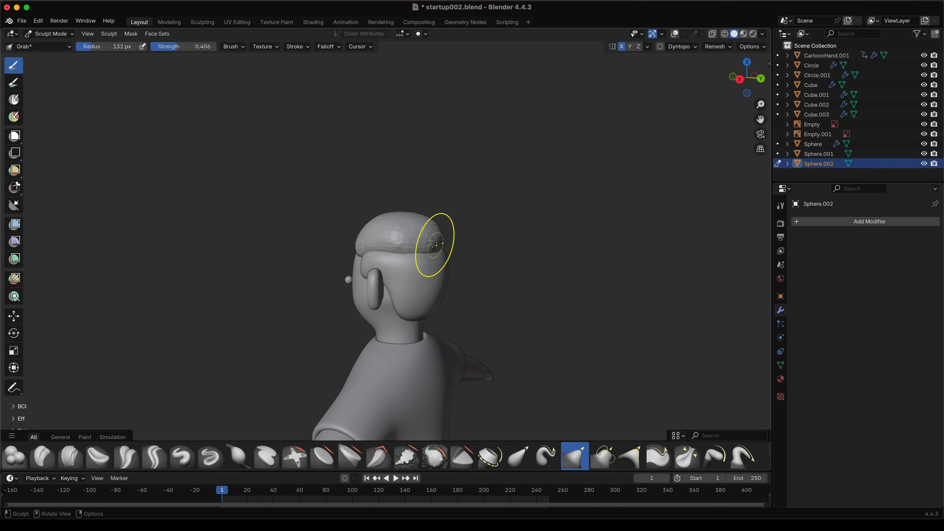
mouse_move(454, 232)
middle_down()
mouse_move(480, 233)
mouse_move(345, 232)
mouse_move(460, 205)
mouse_move(427, 221)
mouse_move(583, 230)
middle_up()
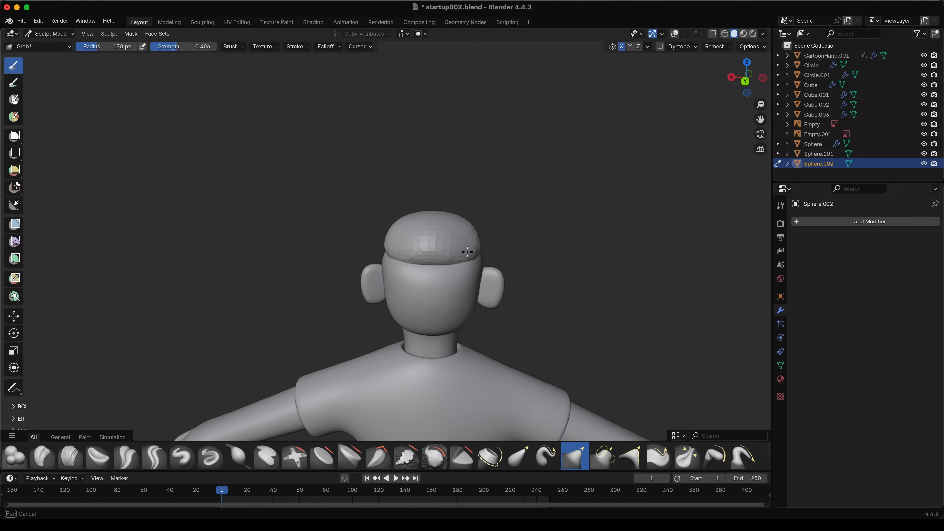
middle_drag(510, 189, 515, 219)
key(f)
click(540, 219)
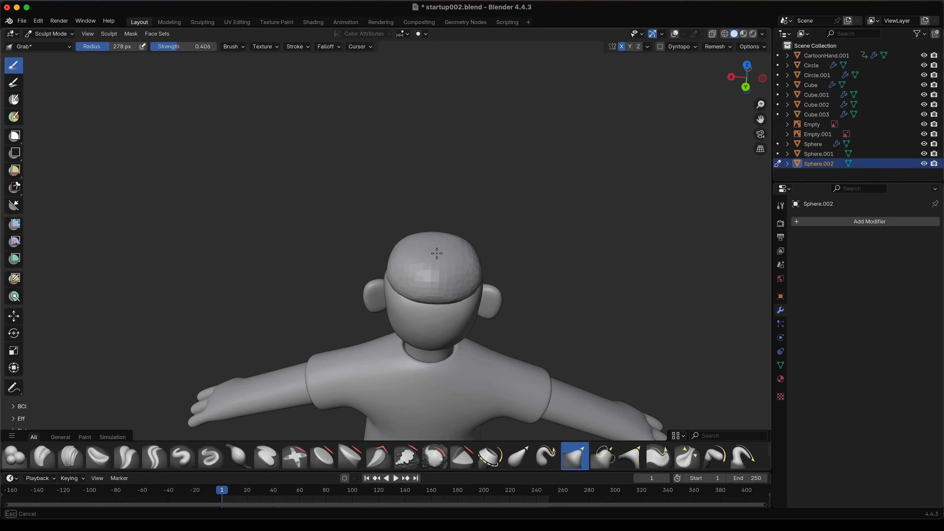
- Reduce the Grab brush radius to 210 px and fit the top hair's front and sides around the crown
middle_drag(521, 233, 439, 237)
key(f)
click(422, 238)
alt+drag(421, 237, 360, 270)
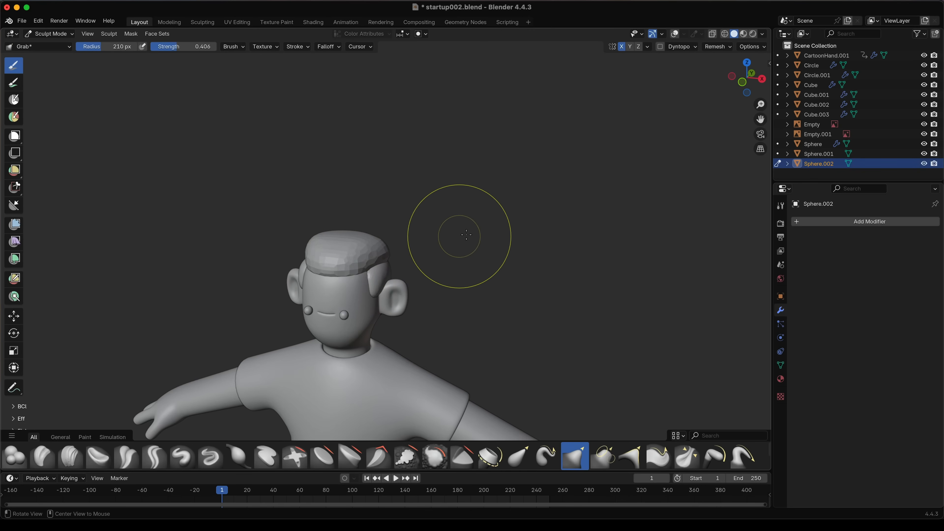
middle_drag(467, 234, 483, 213)
mouse_move(383, 244)
middle_down()
mouse_move(511, 234)
mouse_move(413, 247)
middle_up()
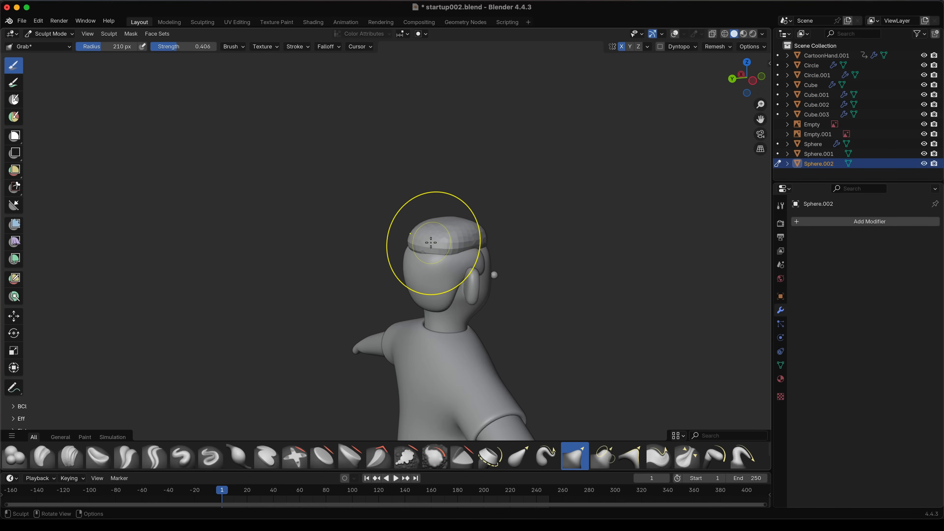
- Turn off X symmetry and switch to the Blob brush for sculpting the top hair asymmetrically
click(623, 48)
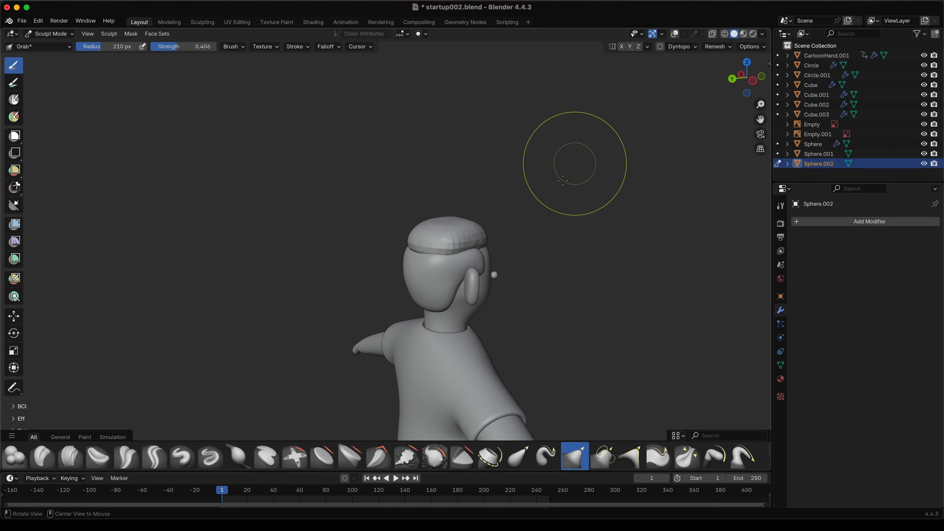
middle_drag(575, 163, 447, 194)
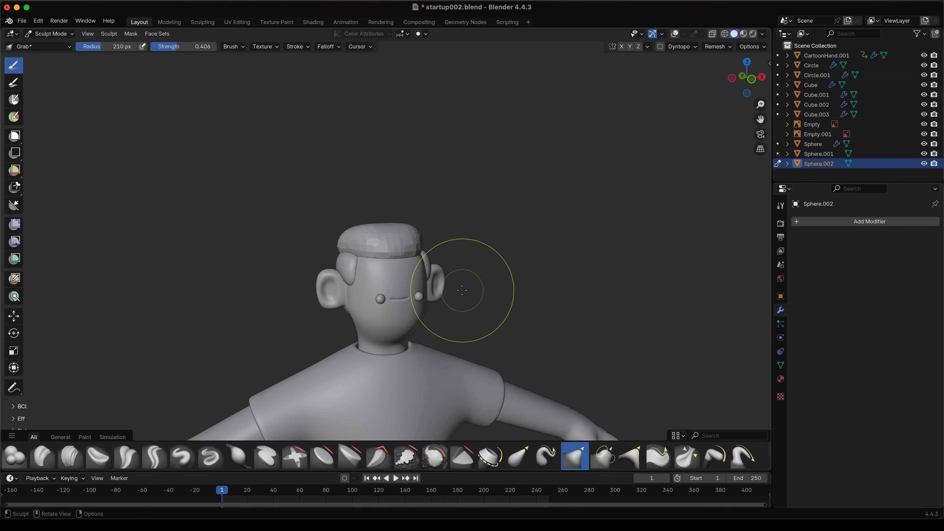
click(13, 458)
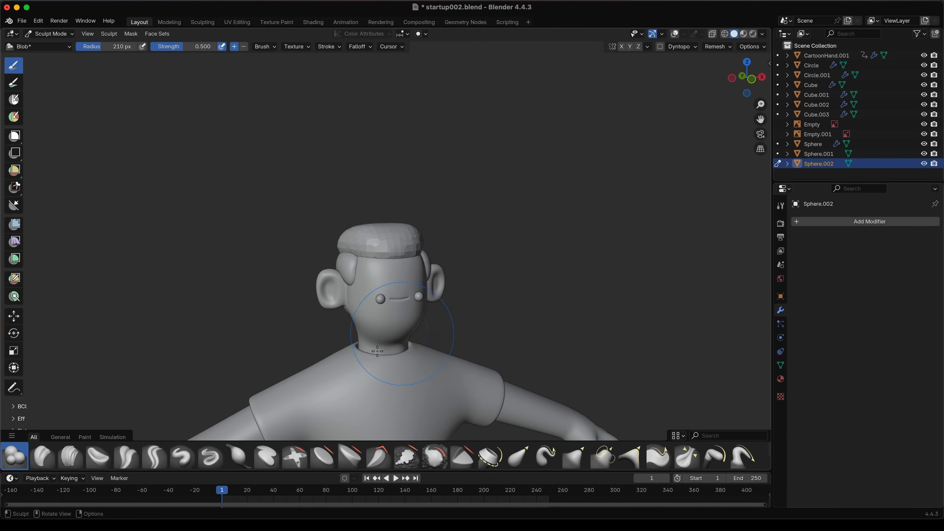
click(161, 461)
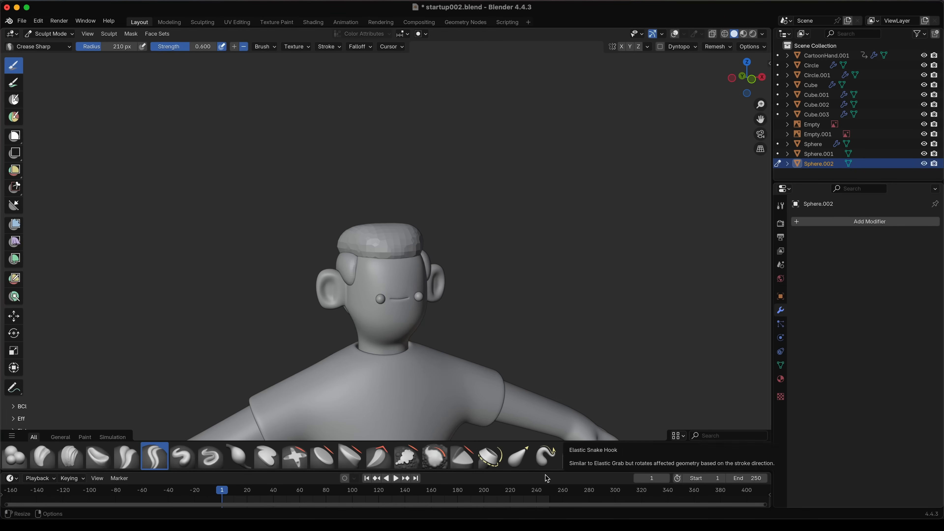
click(12, 461)
middle_drag(295, 169, 390, 195)
- Build up rounded lumps along the front of the top hair with the Blob brush, reducing its radius to 112 px
key(f)
click(399, 223)
key(f)
click(369, 272)
drag(379, 276, 377, 277)
mouse_move(376, 278)
middle_down()
mouse_move(448, 201)
mouse_move(375, 232)
middle_up()
key(f)
click(378, 244)
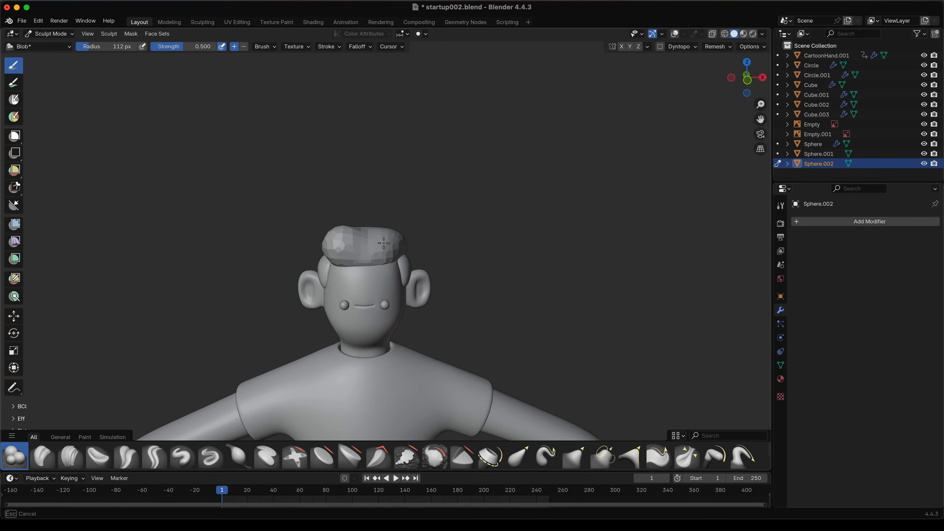
middle_drag(393, 202, 401, 236)
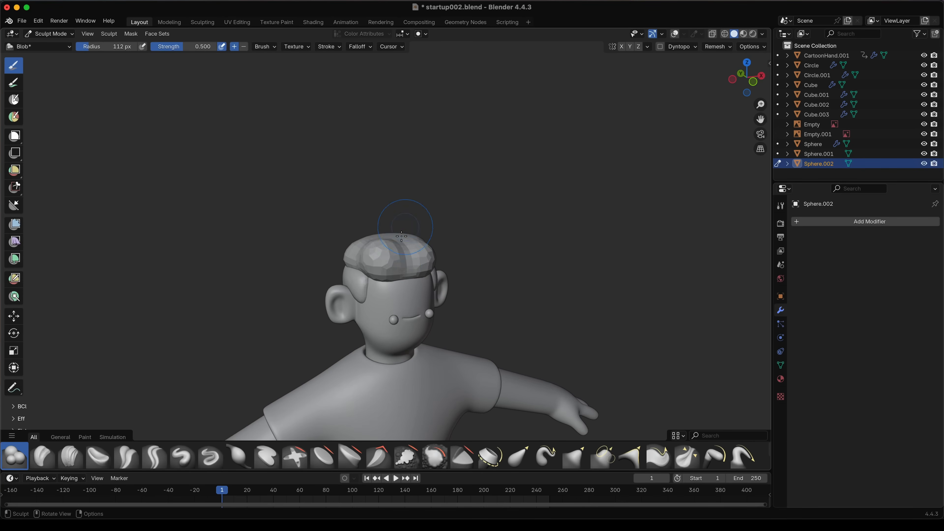
- Raise and reshape the front lumps into a quiff with the Grab brush at a 230 px radius
key(g)
key(f)
click(403, 248)
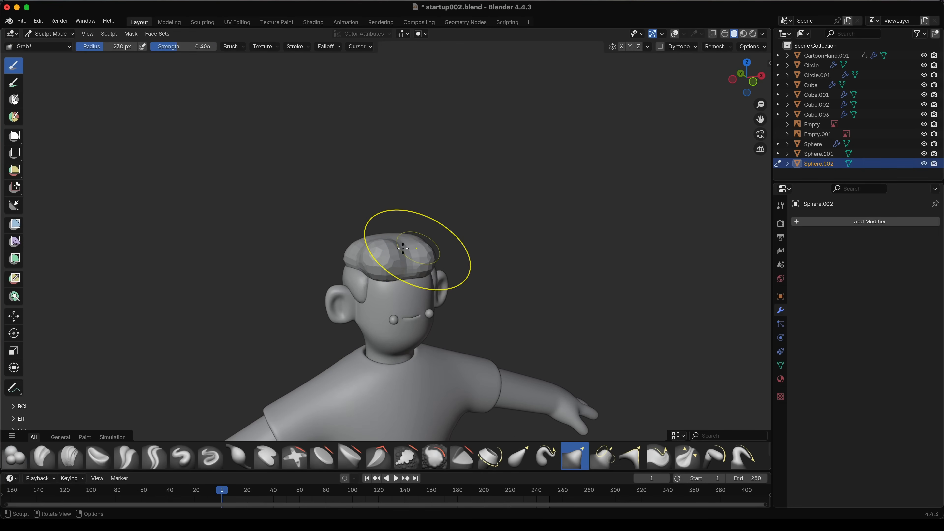
middle_drag(449, 221, 422, 217)
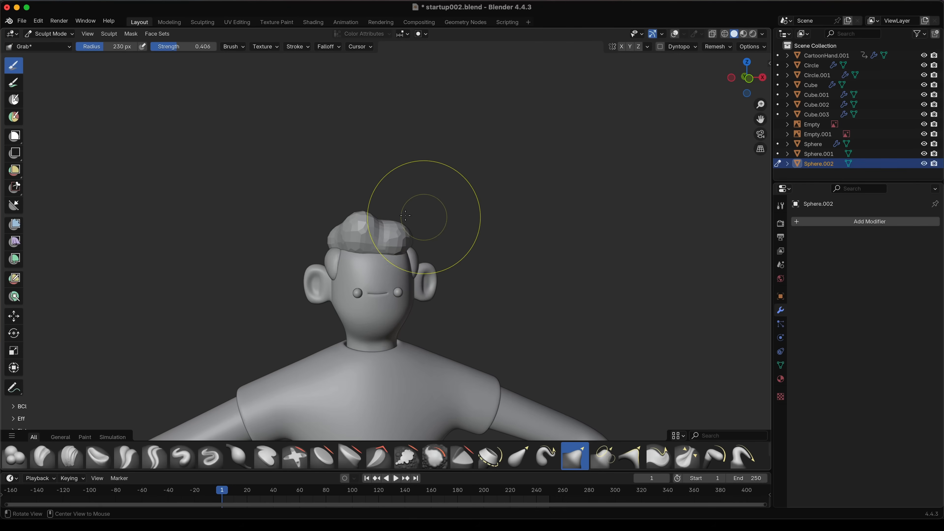
drag(368, 225, 390, 232)
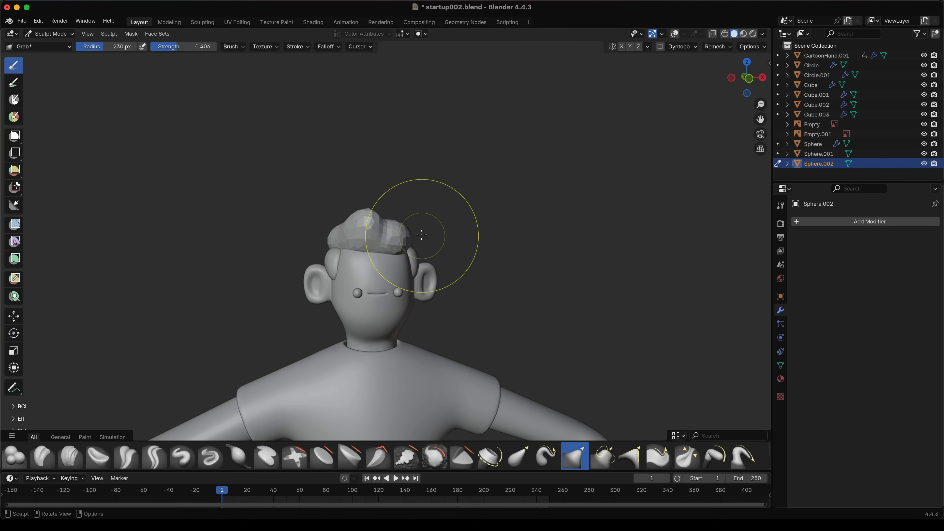
middle_drag(421, 235, 405, 228)
drag(386, 235, 377, 233)
mouse_move(385, 228)
middle_down()
mouse_move(465, 223)
mouse_move(502, 310)
middle_up()
middle_drag(468, 249, 432, 285)
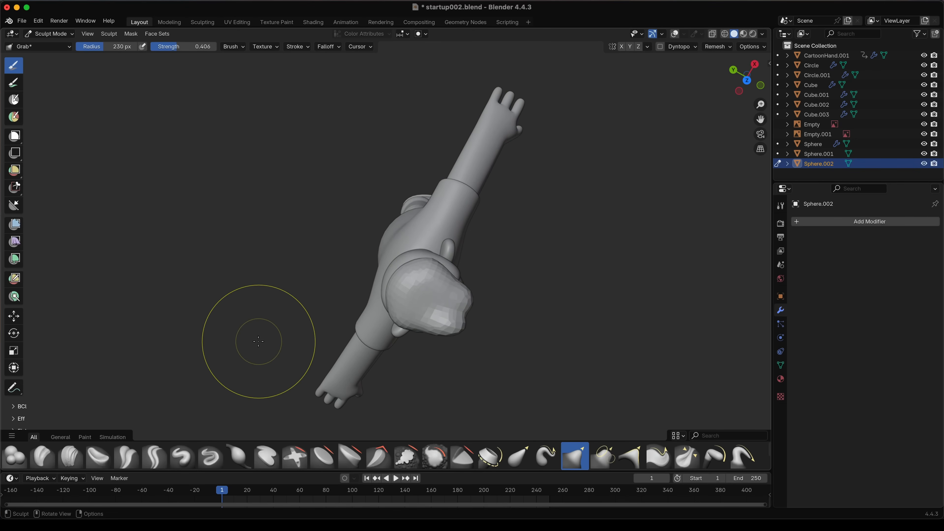
- Add volume to the top and side of the hair with the Blob brush at a 114 px radius
click(15, 456)
key(f)
click(410, 273)
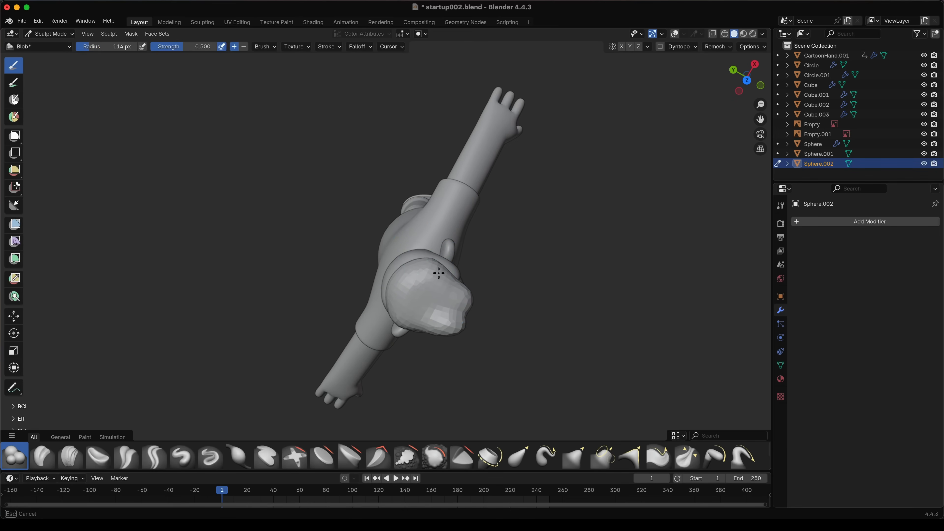
mouse_move(449, 262)
middle_down()
mouse_move(547, 149)
mouse_move(449, 223)
mouse_move(383, 219)
middle_up()
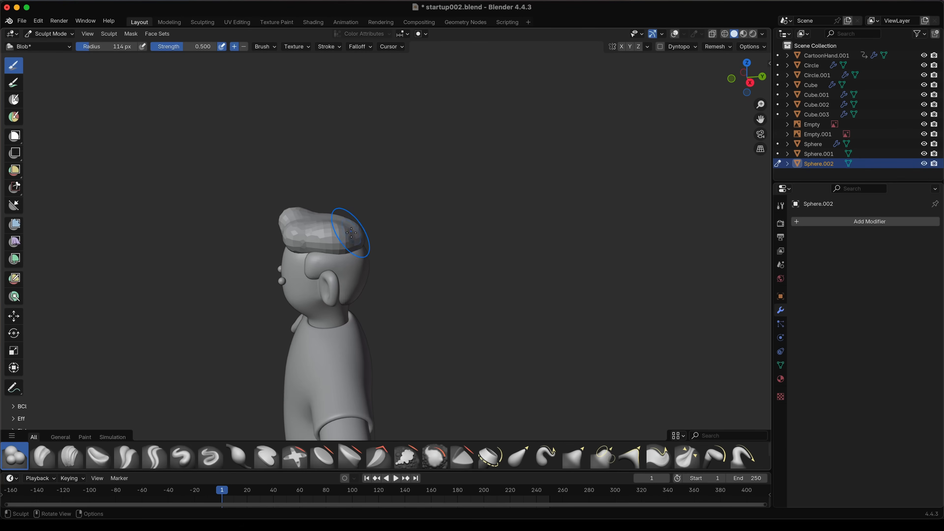
- Adjust the side and back outline of the top hair with the Grab brush, reducing its radius to 134 px
key(g)
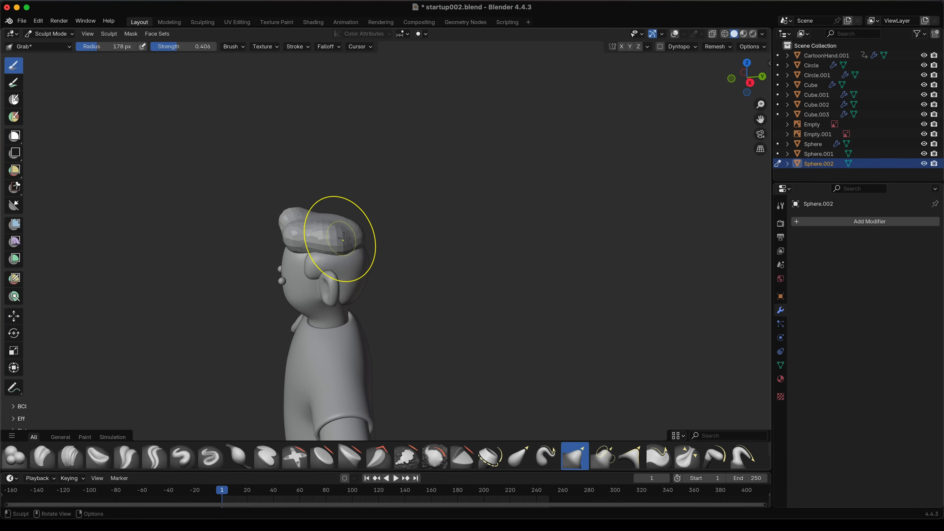
middle_drag(404, 218, 381, 220)
key(f)
click(331, 231)
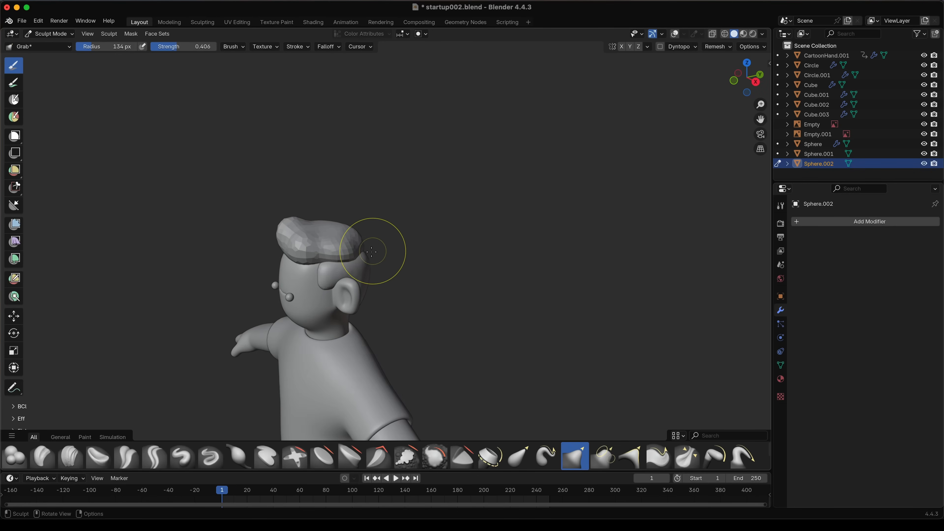
mouse_move(445, 259)
middle_down()
mouse_move(435, 283)
mouse_move(450, 210)
middle_up()
- Set a finer voxel size for the top hair and remesh it
key(r)
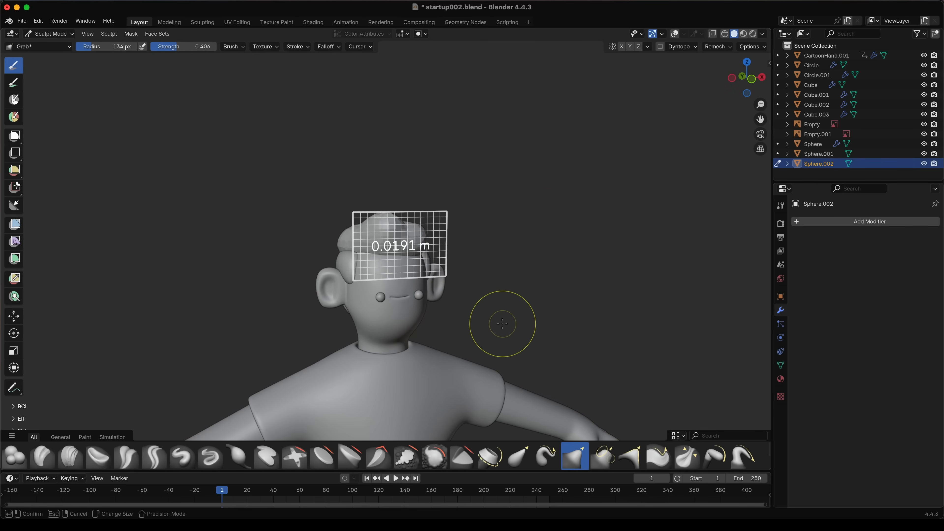
click(531, 308)
key(ctrl+r)
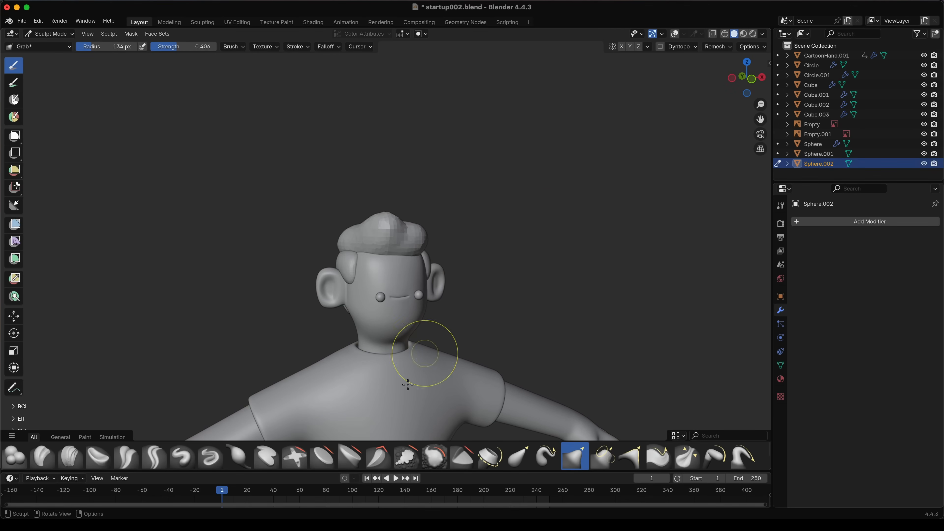
- Define the separation between the front hair lumps with the Draw Sharp brush at a 134 px radius
click(210, 457)
mouse_move(421, 96)
middle_down()
mouse_move(387, 208)
mouse_move(351, 274)
middle_up()
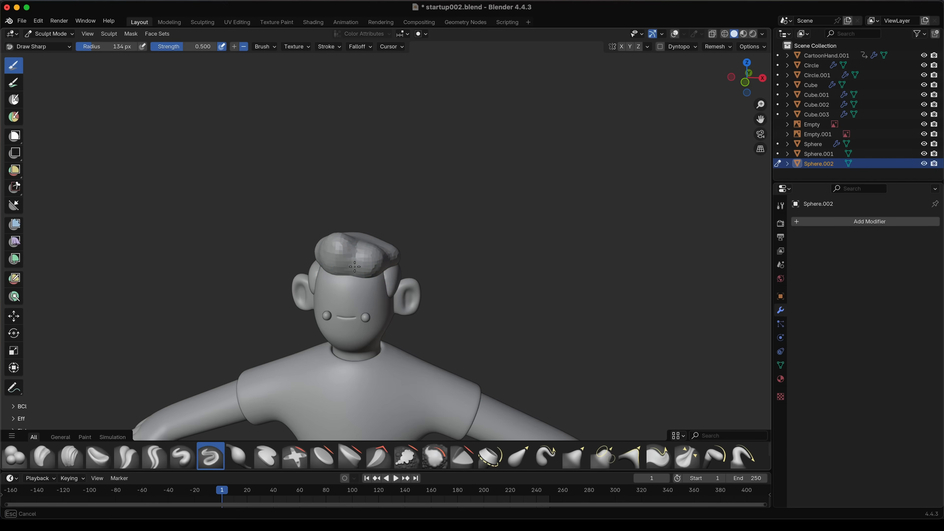
middle_drag(341, 316, 346, 286)
middle_drag(372, 215, 405, 256)
- Inflate the front curls of the top hair with the Blob brush, using radii of 166 px and 138 px
click(14, 465)
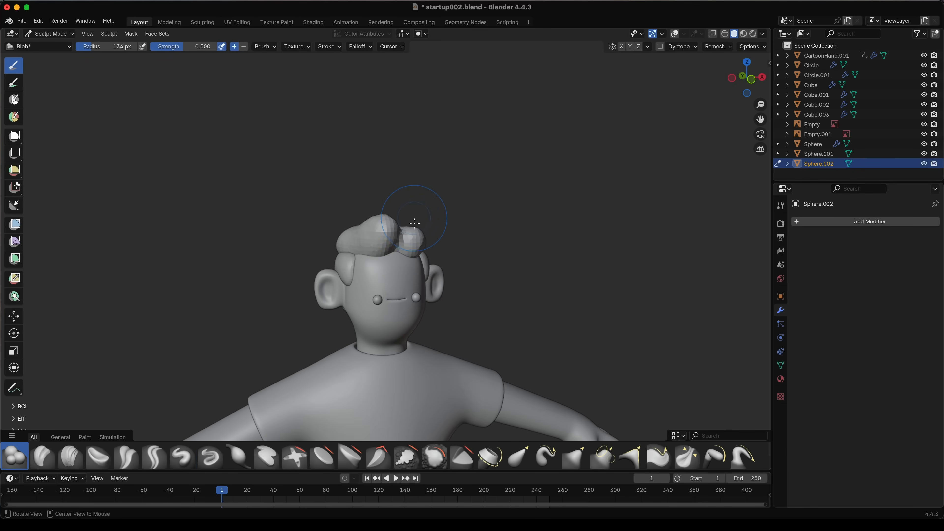
middle_drag(414, 219, 395, 272)
key(bracketright)
key(bracketright)
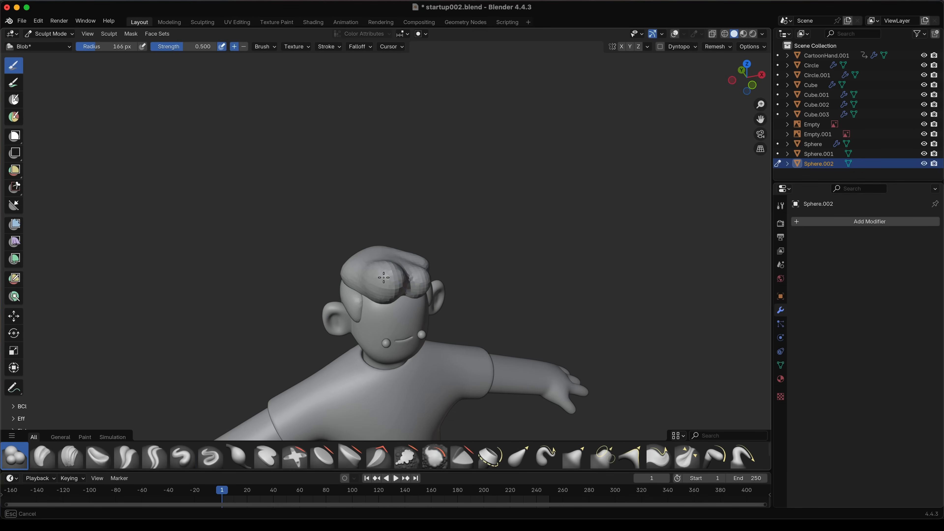
middle_drag(449, 265, 411, 95)
key(bracketleft)
key(bracketleft)
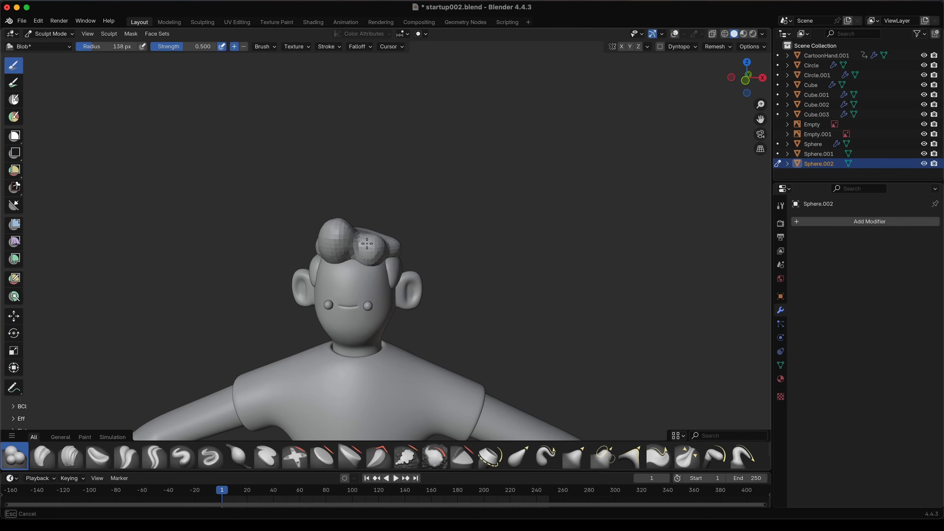
middle_drag(377, 242, 364, 241)
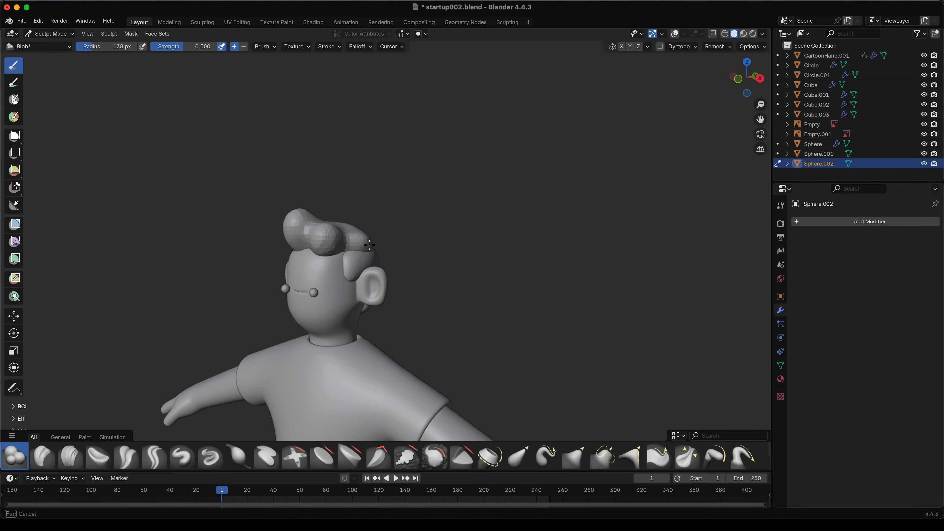
- Add smaller lumps along the side of the top hair with a reduced Blob brush radius
key(f)
click(372, 238)
mouse_move(372, 238)
middle_down()
mouse_move(341, 257)
mouse_move(369, 249)
middle_up()
key(bracketright)
key(bracketright)
key(bracketright)
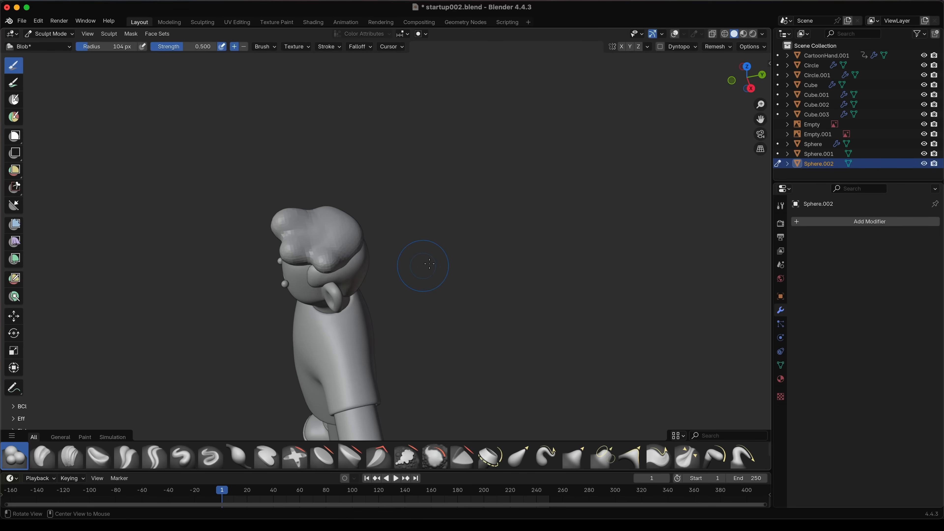
- Set the top hair's remesh voxel size to about 0.005 m
key(KP_1)
key(r)
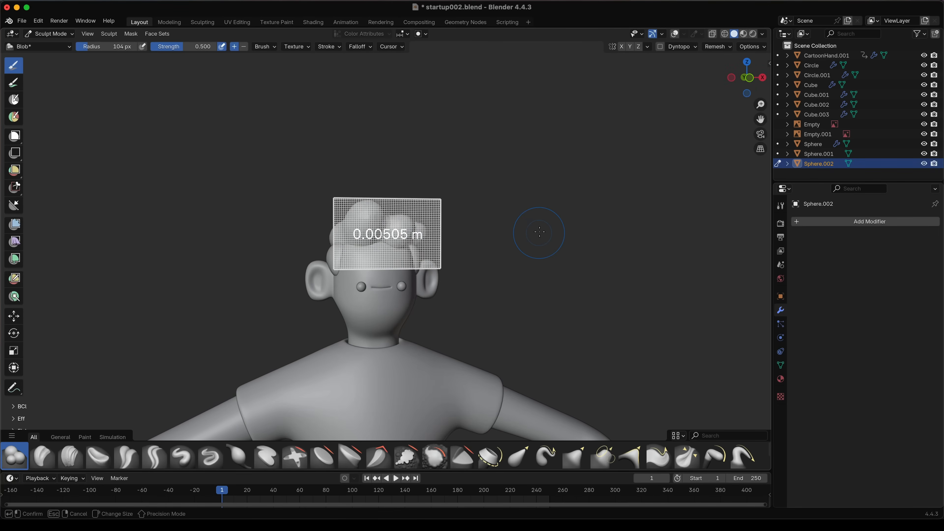
click(541, 229)
- Fill out the front and back of the top hair with the Blob brush, enlarging its radius to 144 px
middle_drag(376, 242, 380, 267)
middle_drag(450, 249, 423, 241)
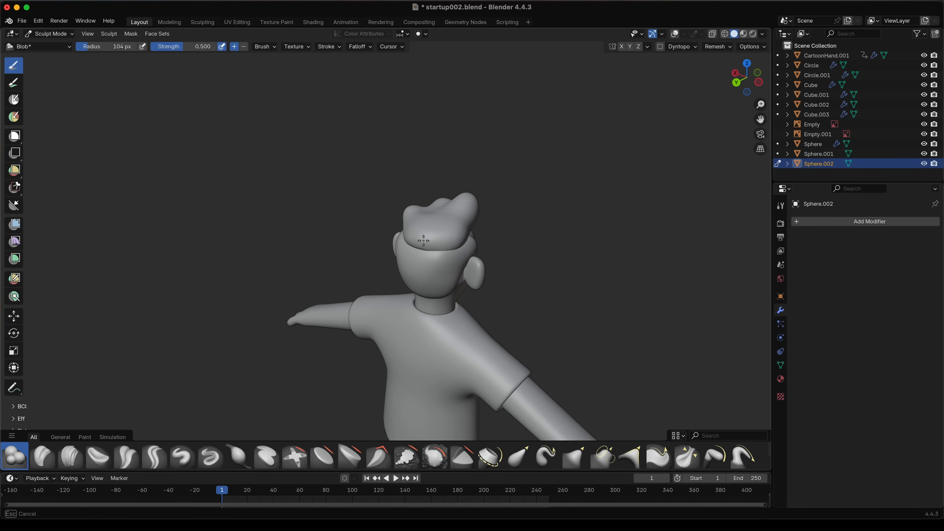
middle_drag(501, 216, 552, 226)
key(f)
click(557, 226)
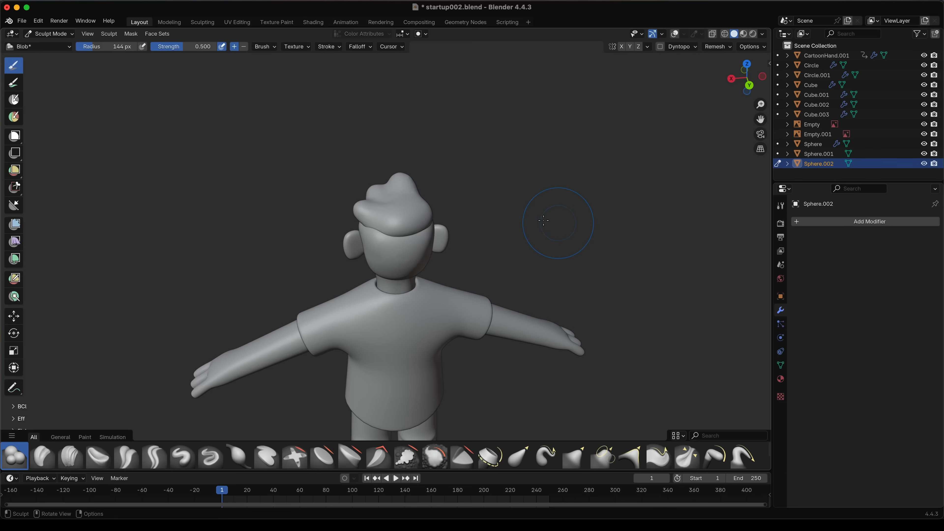
- Refine the top hair's back edge and push the front curl sideways with the Grab brush at a 114 px radius
key(g)
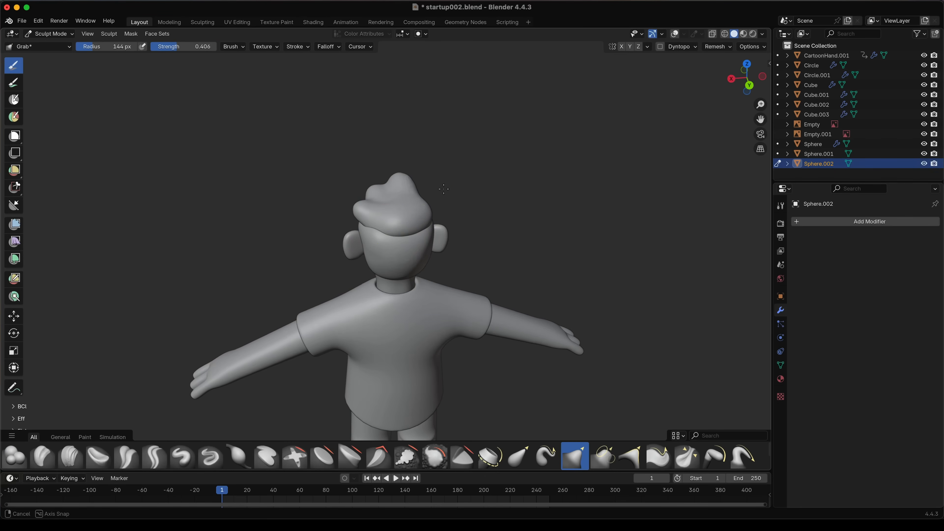
middle_drag(421, 195, 432, 221)
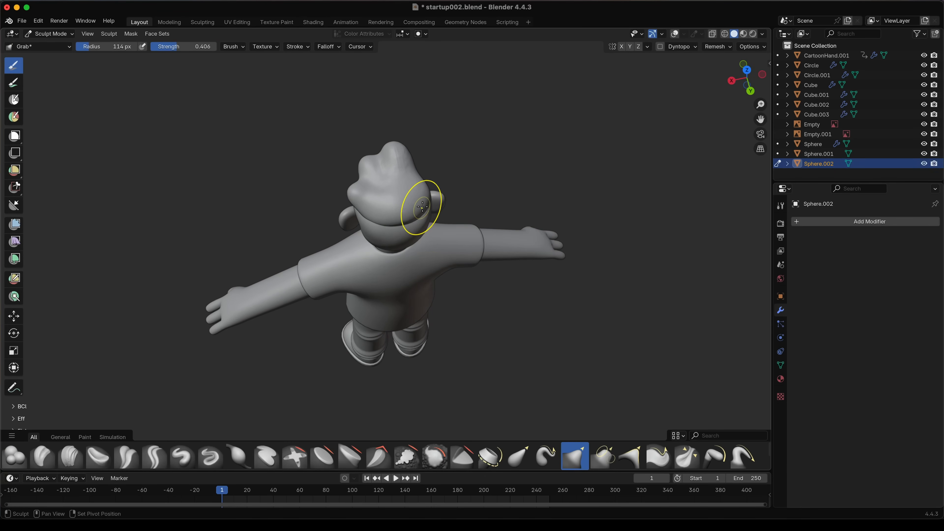
middle_drag(427, 172, 449, 165)
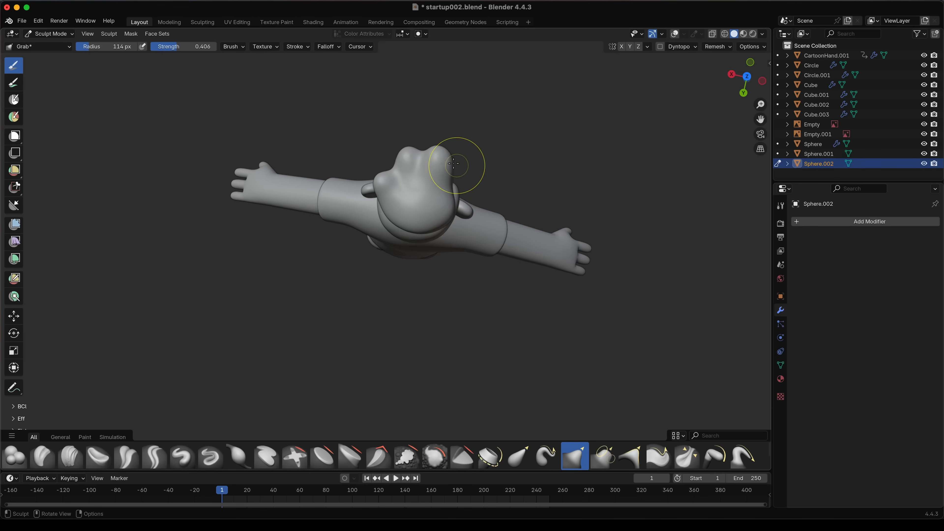
mouse_move(431, 156)
mouse_down()
mouse_move(453, 161)
mouse_move(400, 152)
mouse_up()
key(bracketleft)
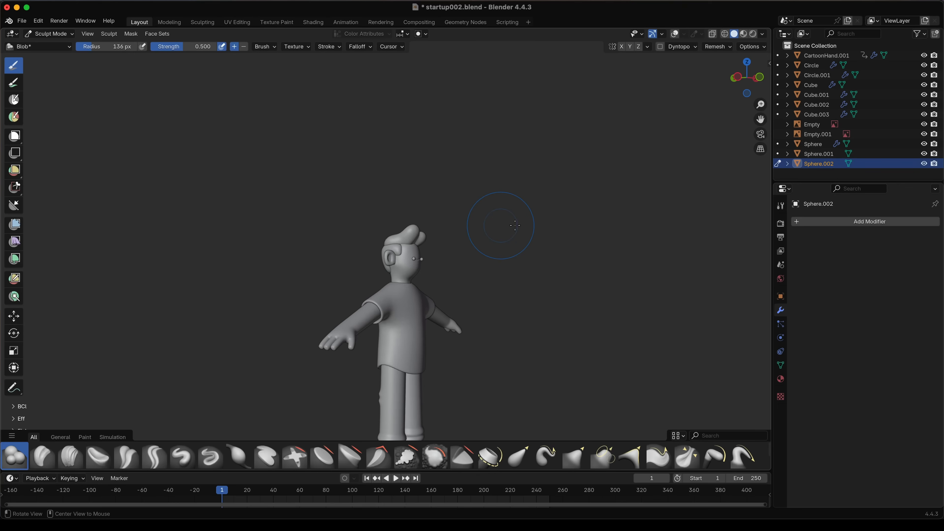
mouse_move(500, 226)
middle_down()
mouse_move(376, 257)
mouse_move(320, 302)
middle_up()
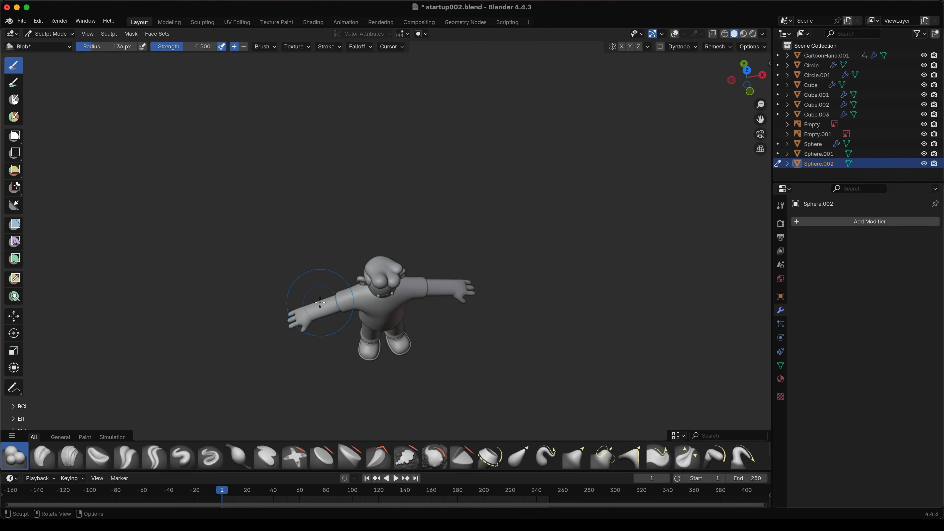
click(154, 456)
mouse_move(394, 204)
middle_down()
mouse_move(399, 188)
mouse_move(375, 320)
middle_up()
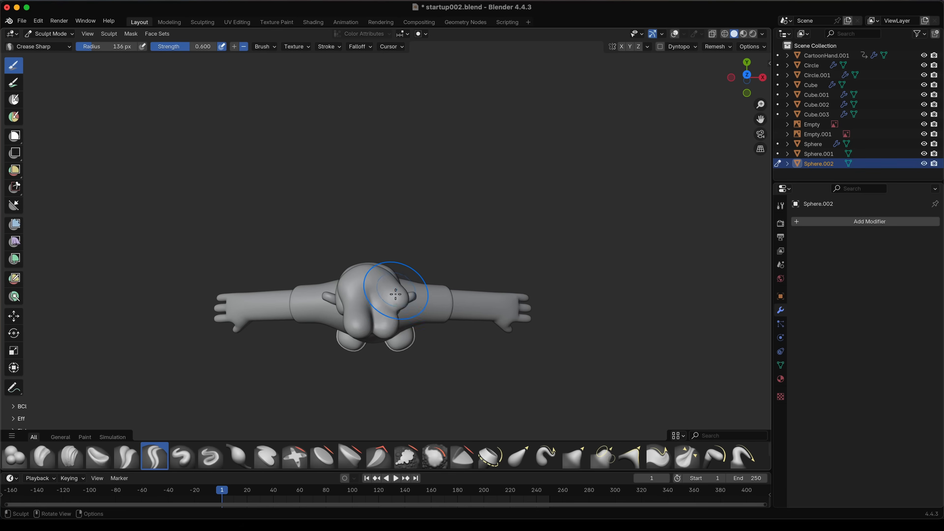
middle_drag(385, 271, 395, 193)
middle_drag(447, 215, 366, 197)
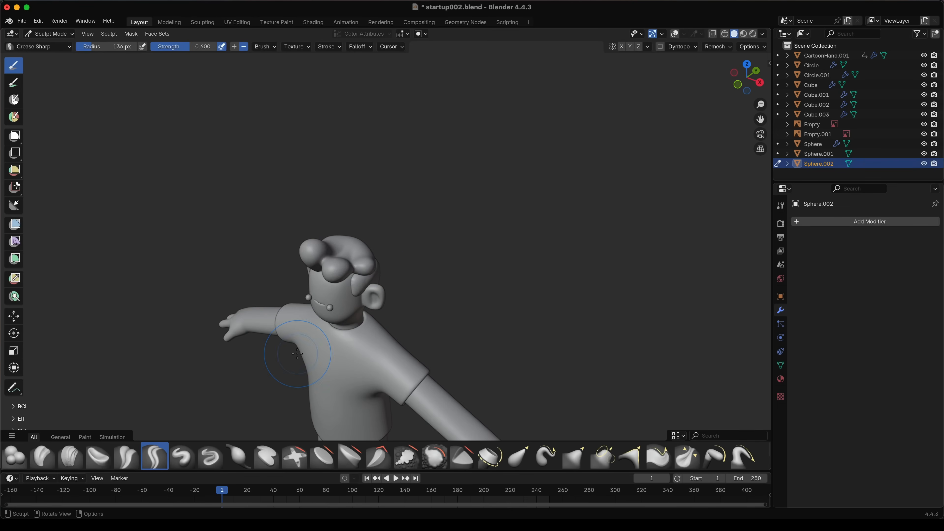
- Fill out the top hair and its front curl with the Blob brush, enlarging its radius to 210 px
click(15, 458)
middle_drag(397, 268, 399, 230)
drag(352, 256, 358, 255)
mouse_move(358, 255)
middle_down()
mouse_move(497, 199)
mouse_move(461, 201)
middle_up()
key(f)
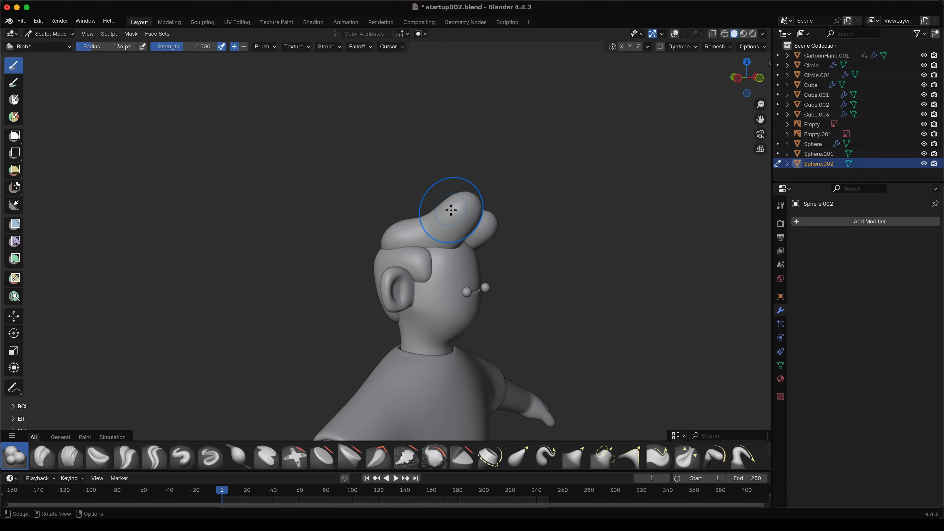
drag(464, 207, 466, 207)
- Switch to the Grab brush for the top hair and size its radius to about 152 px
mouse_move(531, 211)
middle_down()
mouse_move(470, 207)
mouse_move(441, 252)
mouse_move(401, 200)
mouse_move(381, 302)
mouse_move(359, 245)
middle_up()
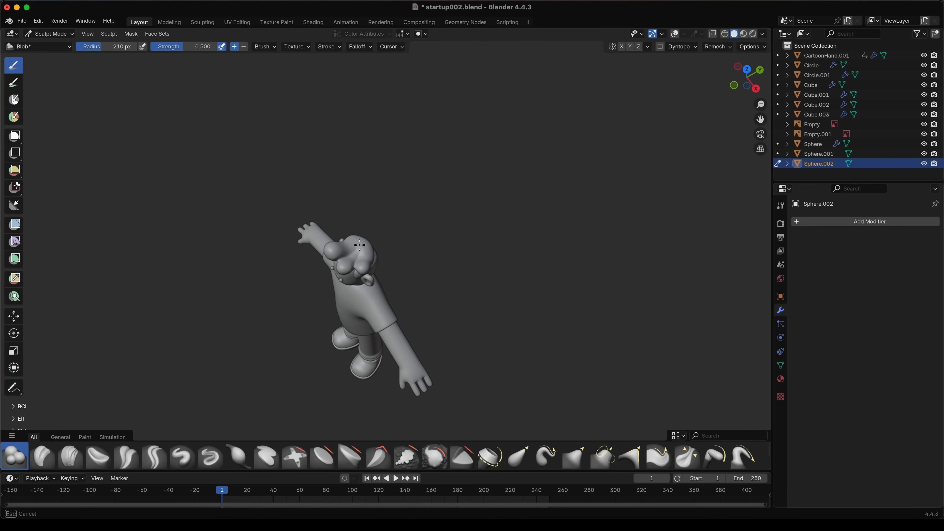
middle_drag(478, 271, 487, 292)
key(g)
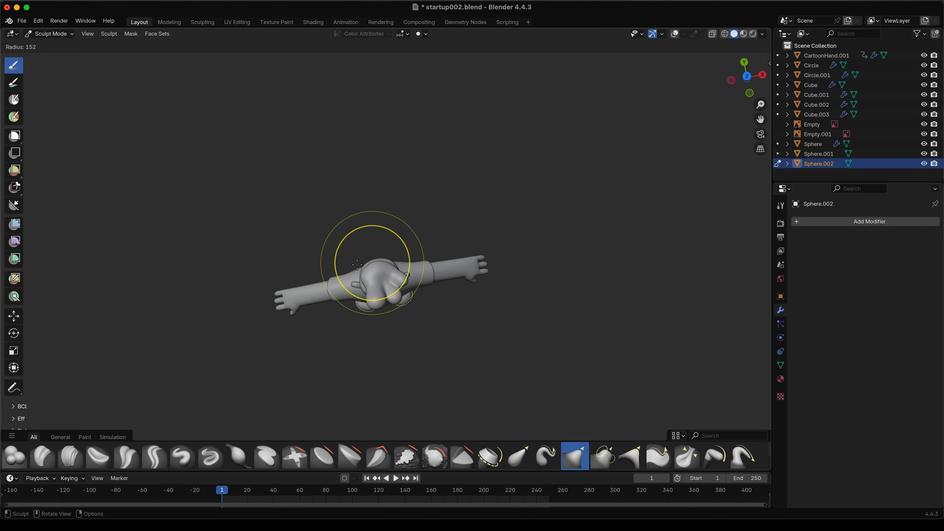
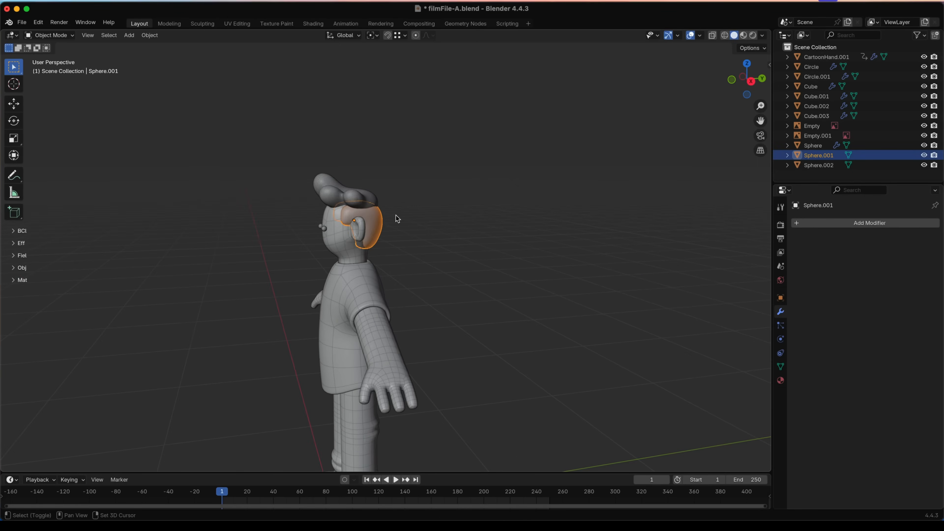
- Hide every object except the side and back hair piece
key(shift+h)
click(464, 221)
scroll(409, 215, up, 3)
click(370, 191)
middle_drag(370, 191, 354, 202)
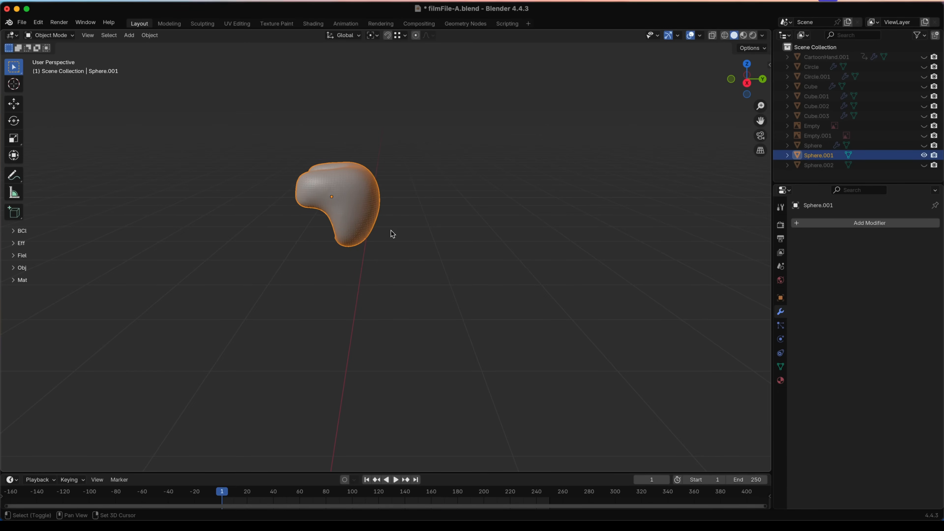
- Snap the 3D cursor to the side and back hair piece and deselect the piece
key(shift+s)
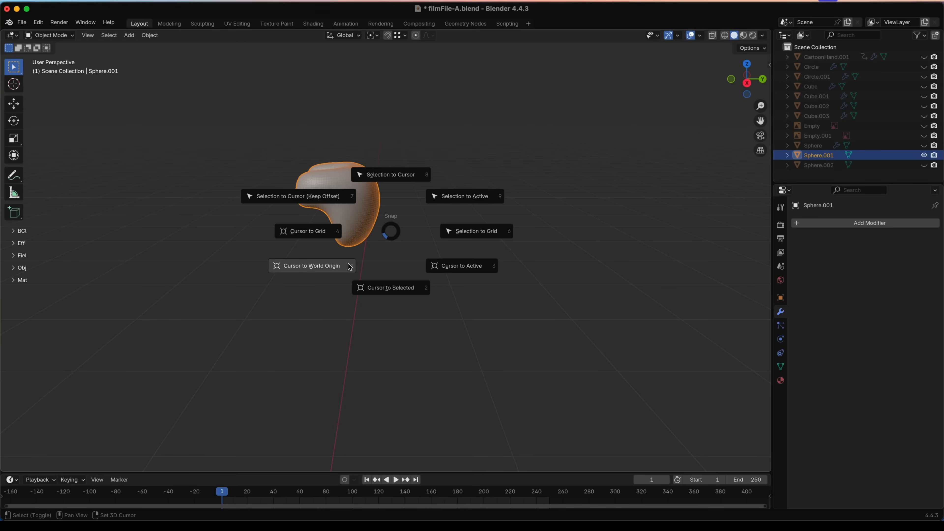
click(384, 283)
middle_drag(383, 276, 375, 222)
click(321, 214)
scroll(321, 214, down, 2)
scroll(373, 218, up, 2)
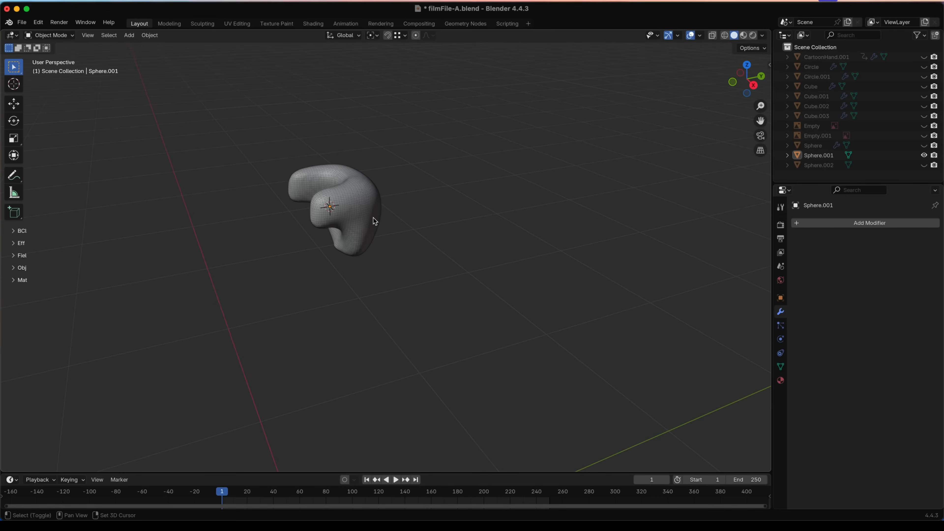
- Add a 2 m plane at the 3D cursor and set the snap target to Face Project
key(shift+a)
click(397, 220)
middle_drag(392, 215, 414, 163)
scroll(337, 204, up, 3)
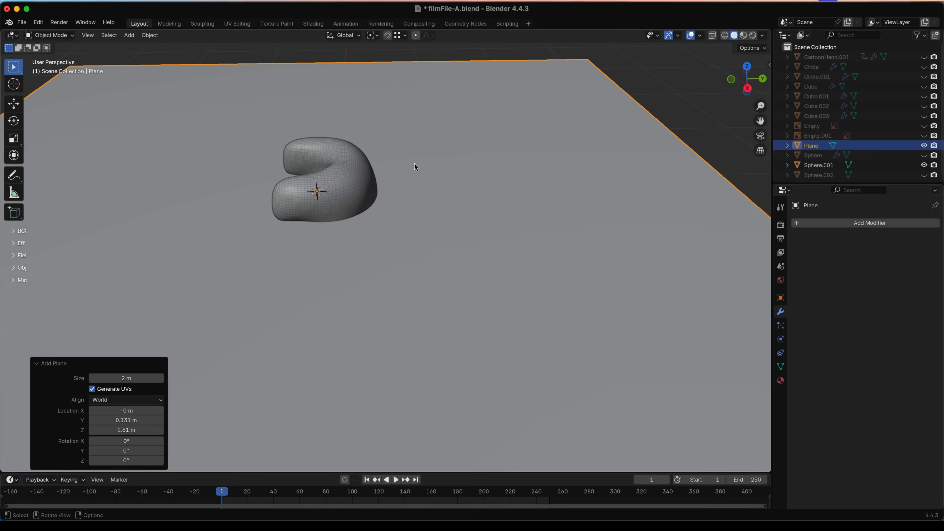
click(401, 36)
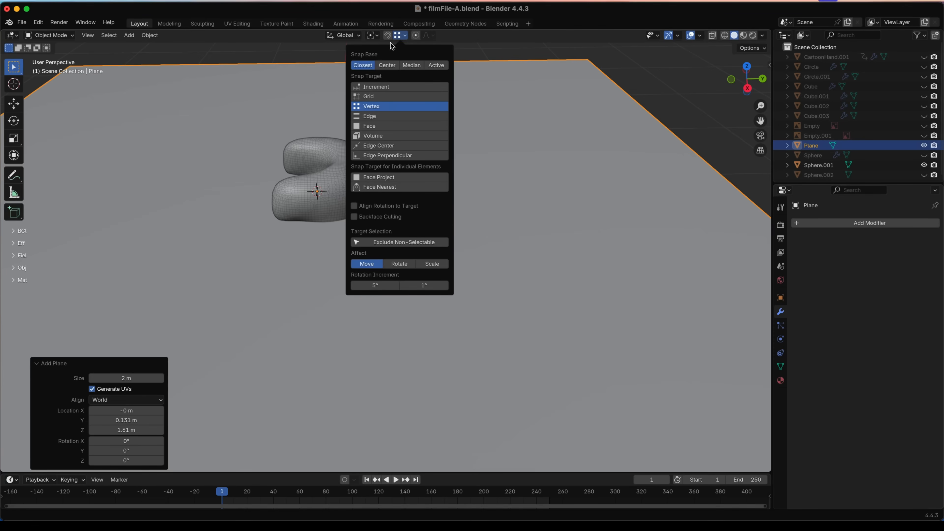
click(376, 177)
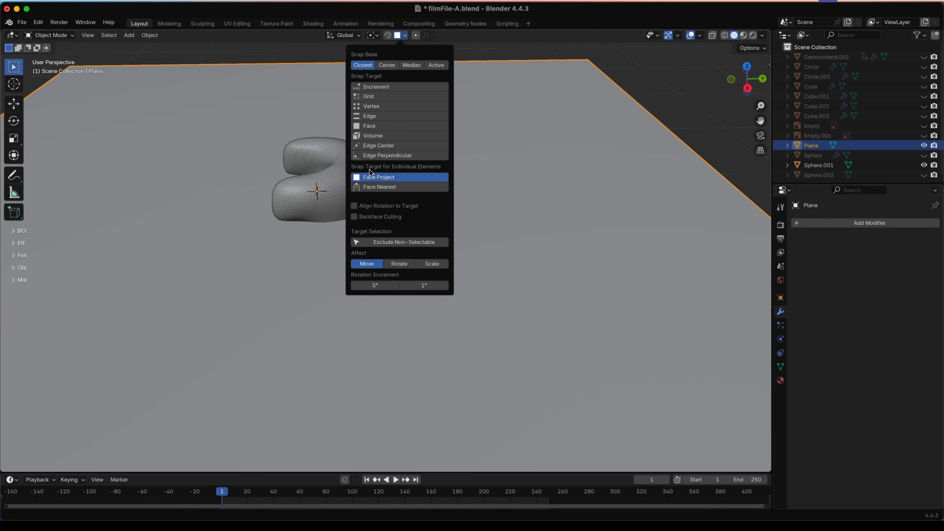
- Scale the plane down to a tiny square inside the hair piece and apply its scale
key(s)
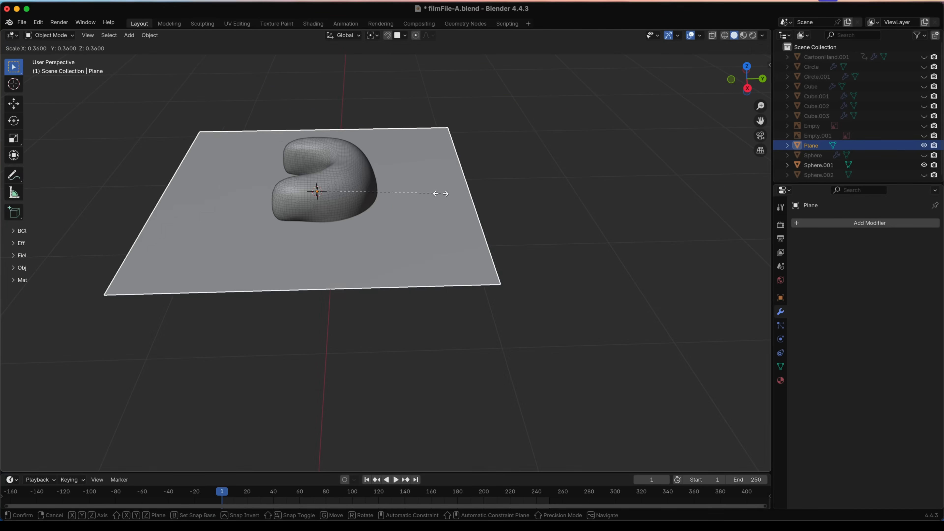
click(323, 193)
key(ctrl+a)
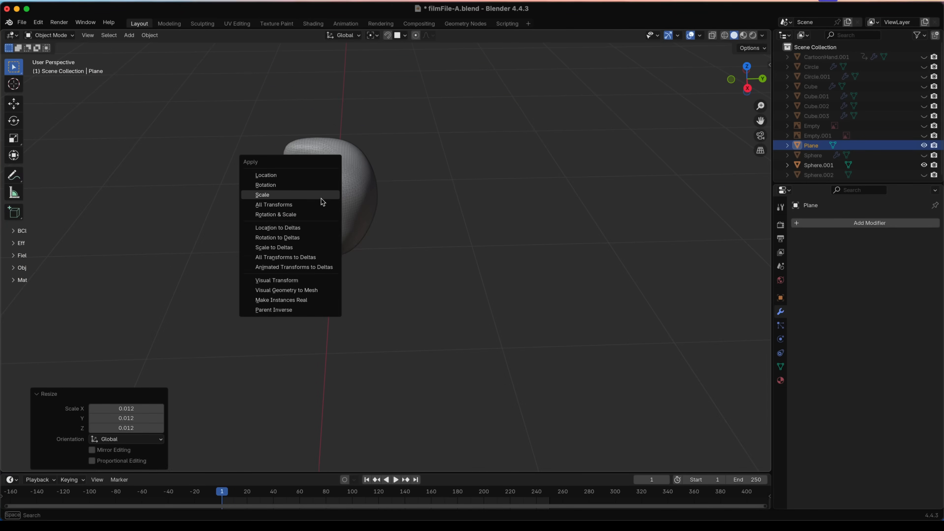
click(326, 194)
key(ctrl+z)
key(ctrl+a)
click(339, 191)
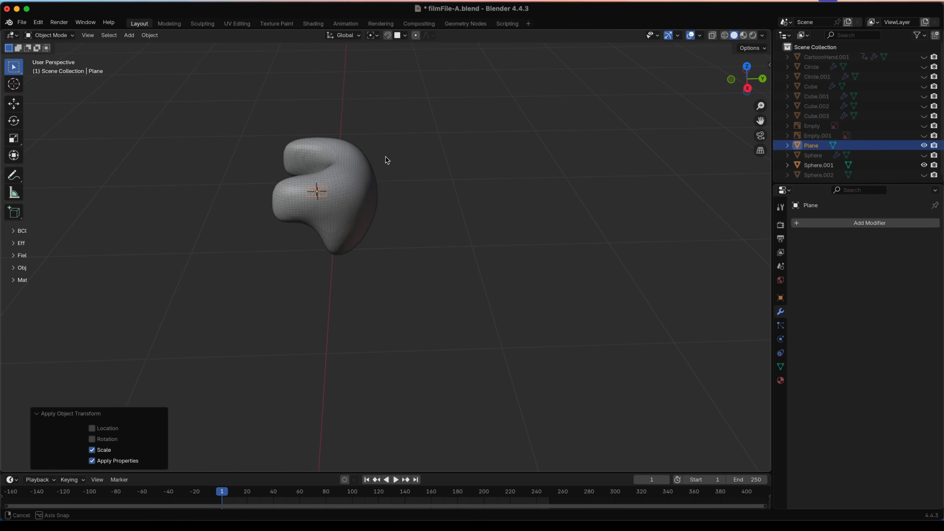
- Enable snapping and move the small plane onto the back surface of the hair piece
middle_drag(385, 158, 362, 151)
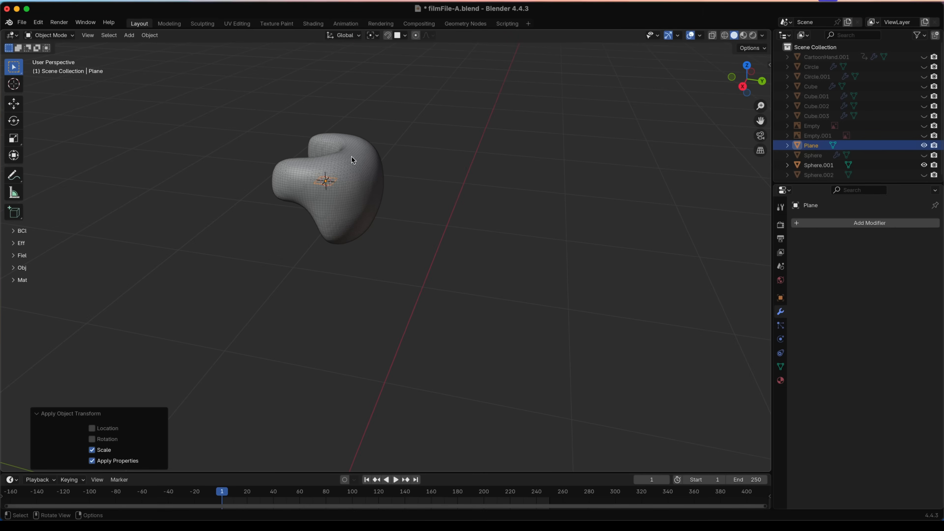
key(shift+Tab)
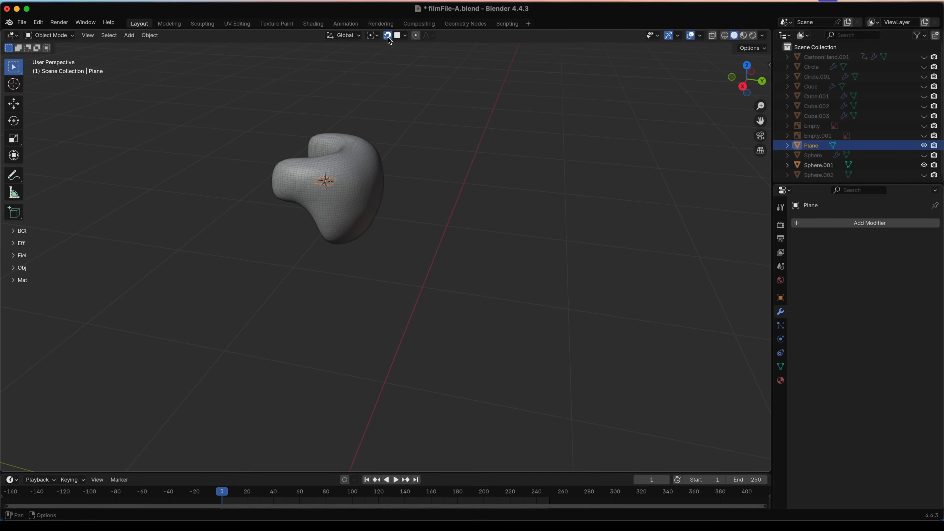
middle_drag(395, 140, 392, 223)
scroll(366, 154, up, 2)
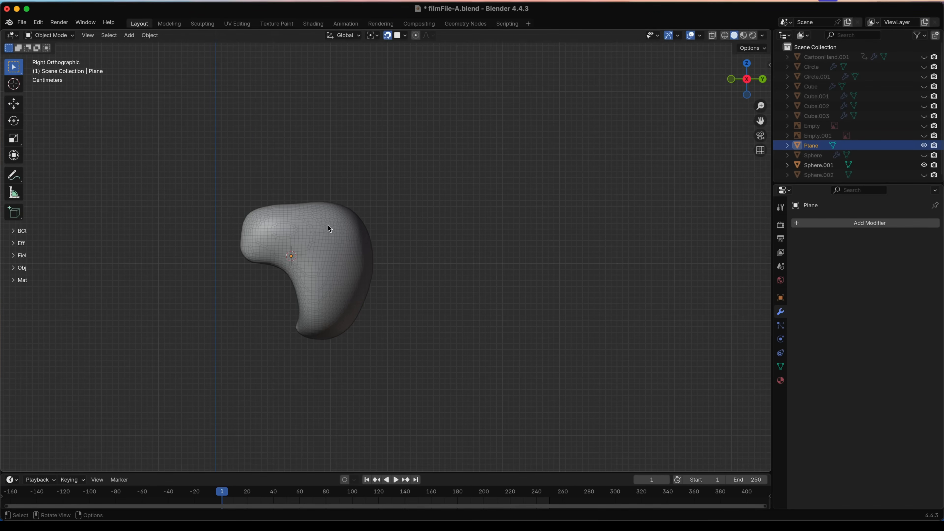
key(g)
click(426, 208)
middle_drag(426, 208, 428, 230)
key(g)
click(340, 257)
- Rotate the plane about -75.1° around X and about -7.23° around Z to face along the hair's back surface
key(r)
key(x)
click(398, 293)
mouse_move(407, 262)
middle_down()
mouse_move(323, 269)
mouse_move(427, 237)
mouse_move(417, 249)
middle_up()
key(r)
key(z)
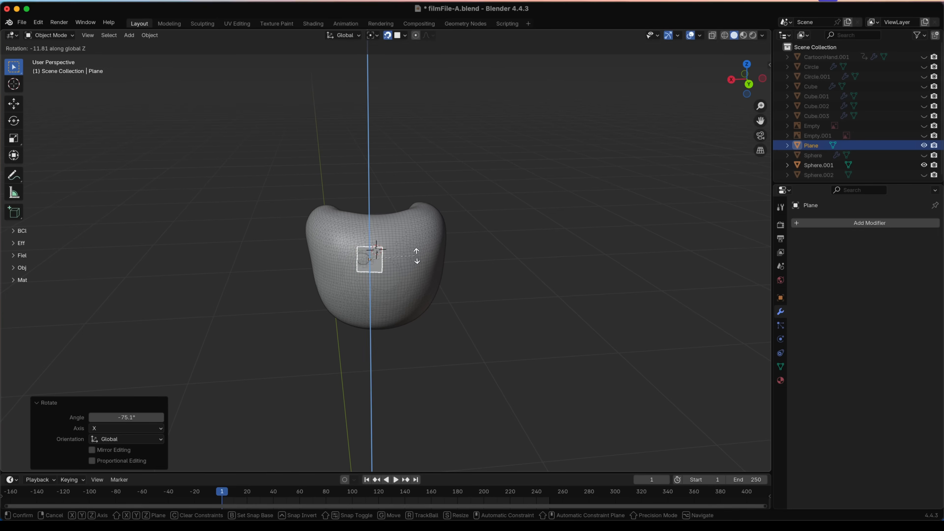
click(419, 251)
mouse_move(417, 251)
middle_down()
mouse_move(404, 268)
mouse_move(407, 248)
middle_up()
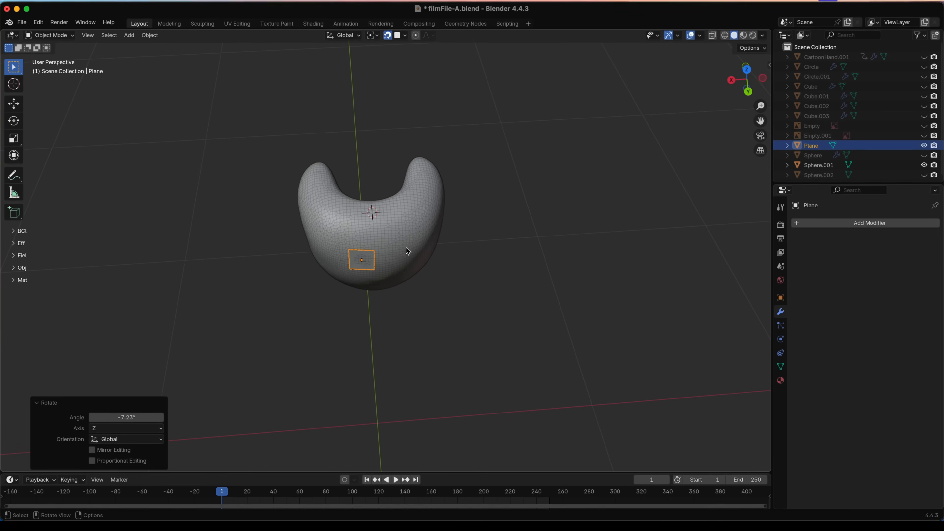
- Apply the plane's scale and add a Shrinkwrap modifier with the back hair piece Sphere.001 as target
key(ctrl+a)
click(524, 184)
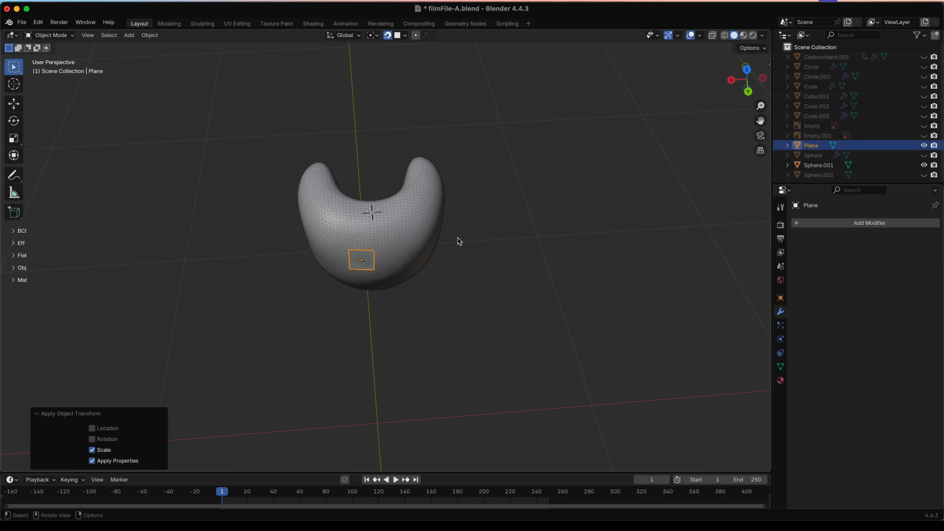
click(839, 223)
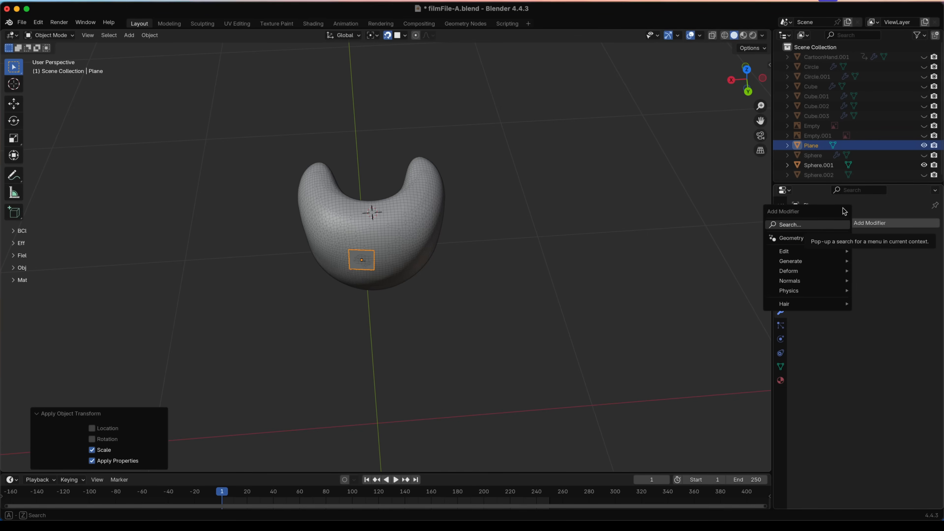
text(shrink)
key(Return)
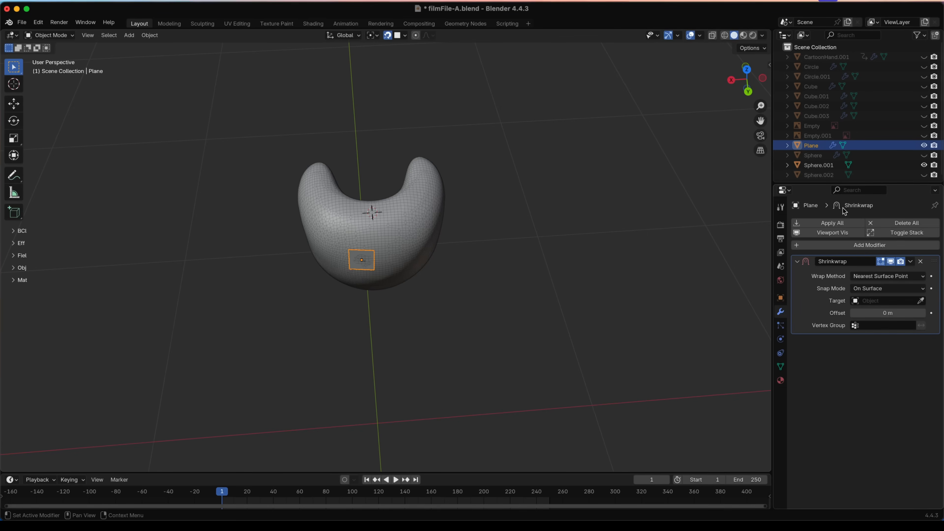
click(922, 301)
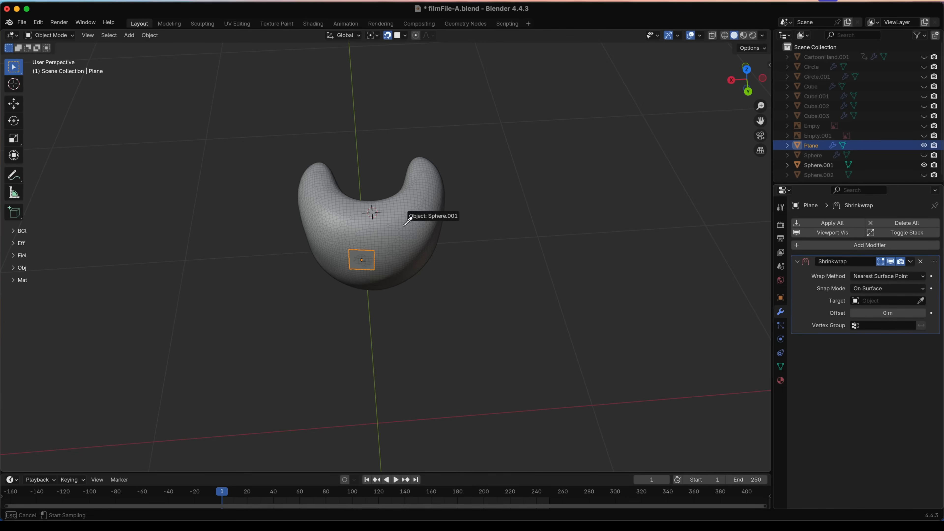
click(389, 215)
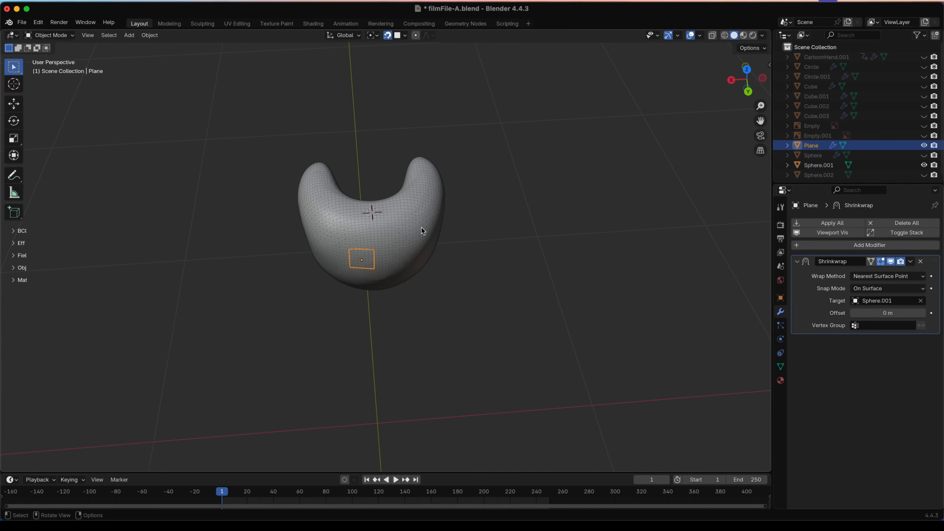
- Select the plane and slide it along the back of the hair to just beside the centre line
click(414, 230)
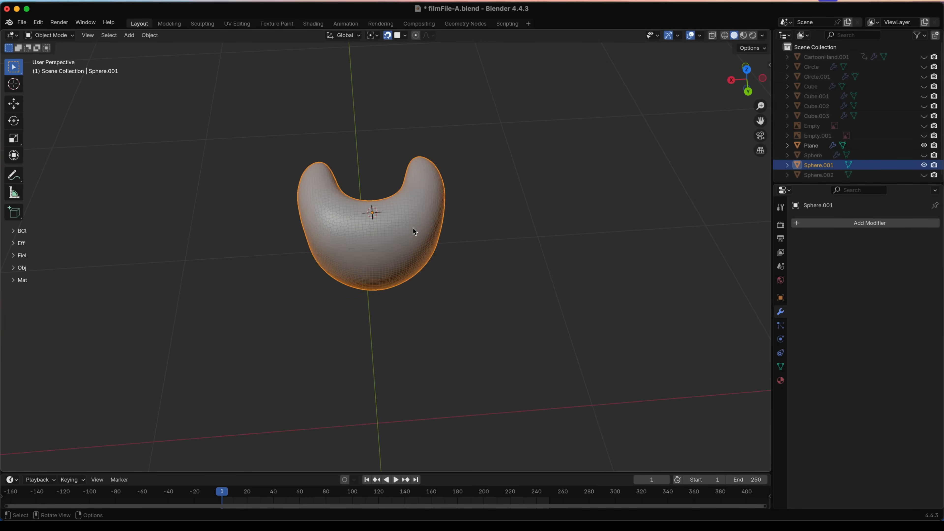
click(372, 248)
middle_drag(372, 248, 390, 244)
key(g)
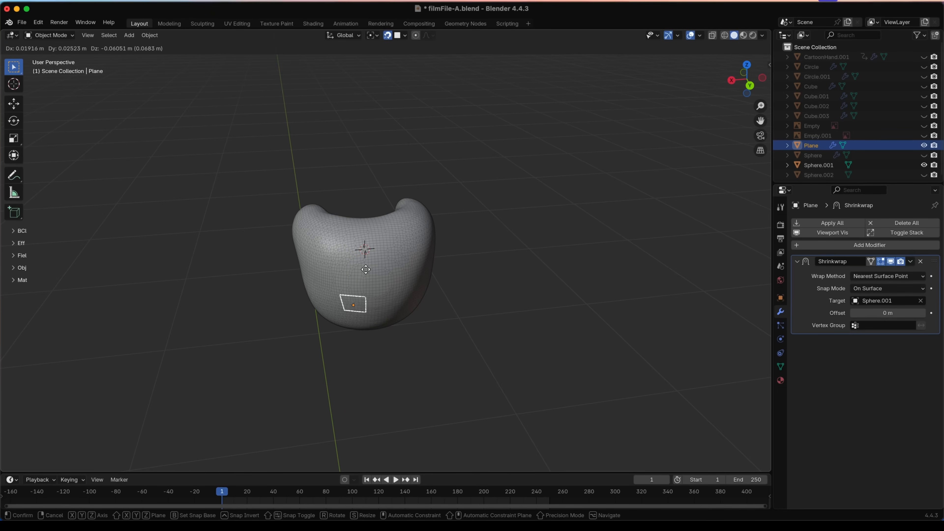
click(384, 249)
- Add a Mirror modifier to the plane on the X axis with Sphere.001 as mirror object and Clipping enabled
click(866, 243)
text(mirror)
key(Return)
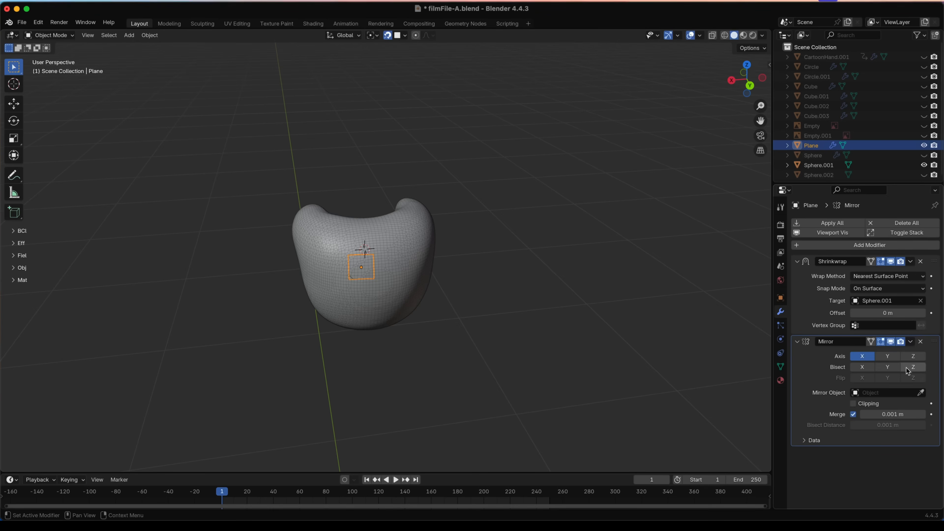
click(922, 393)
click(405, 253)
click(854, 404)
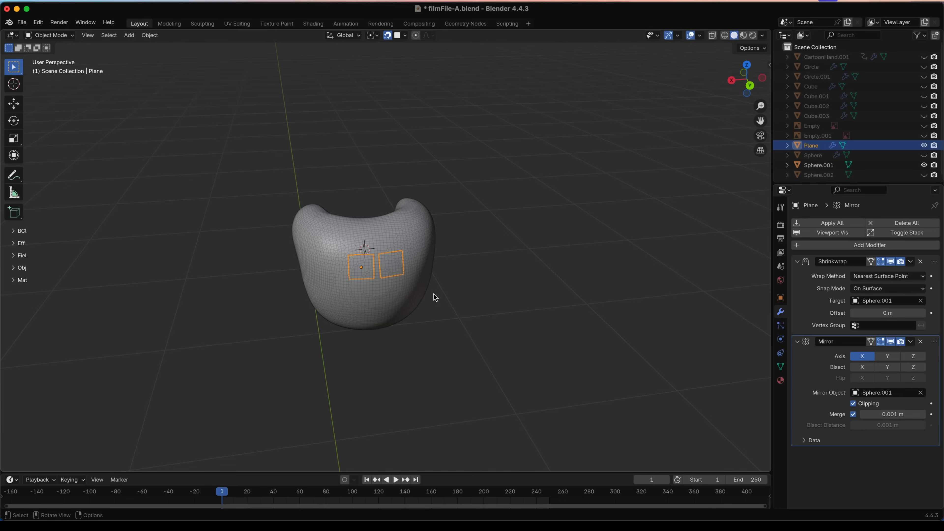
- Slide the plane back and forth across the hair's centre line, leaving a gap between it and its mirrored copy
key(g)
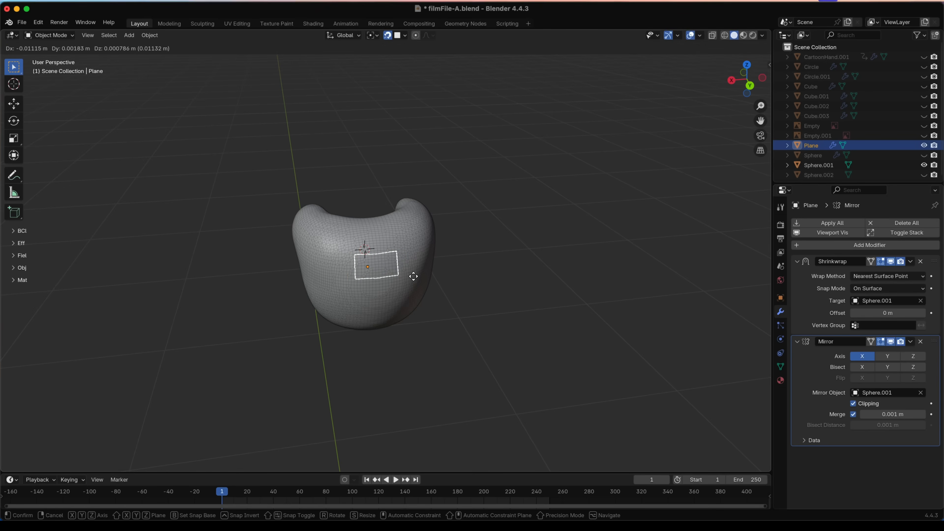
click(413, 275)
key(g)
click(436, 257)
key(g)
click(416, 263)
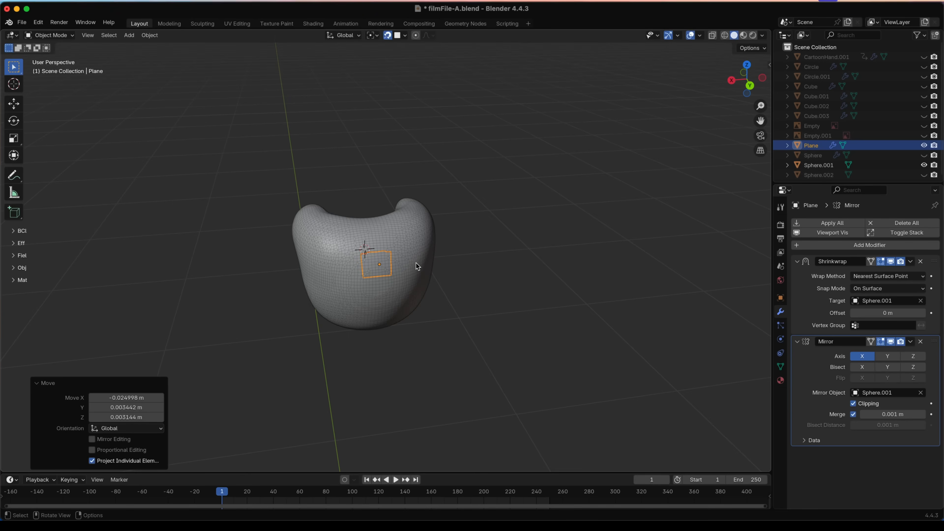
key(g)
click(393, 263)
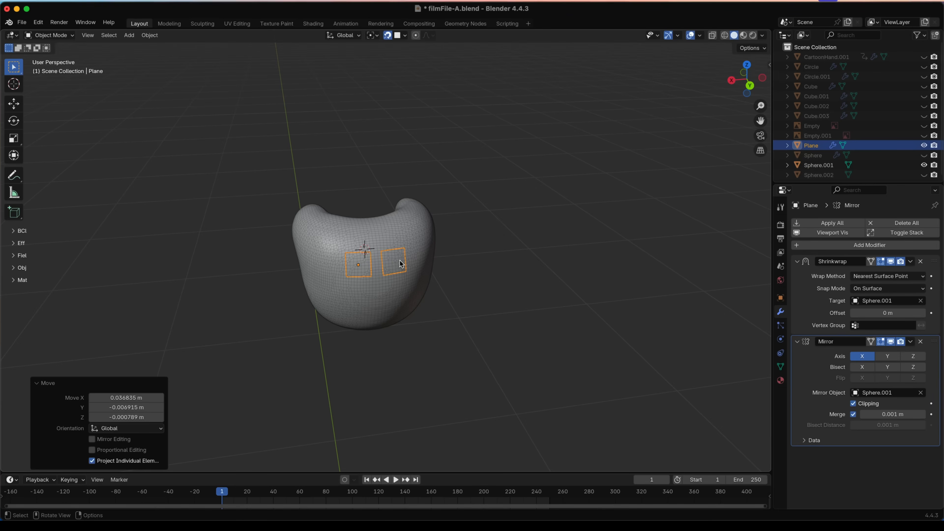
- Move the plane's vertices in Edit Mode toward the centre line and shift them along the hair surface
key(Tab)
key(g)
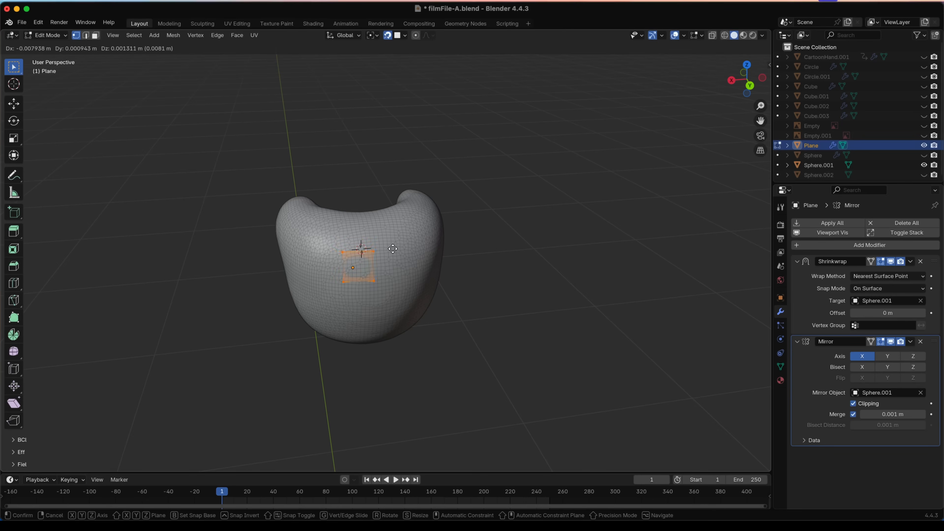
click(393, 249)
key(g)
click(417, 249)
mouse_move(402, 254)
middle_down()
mouse_move(430, 266)
mouse_move(415, 264)
middle_up()
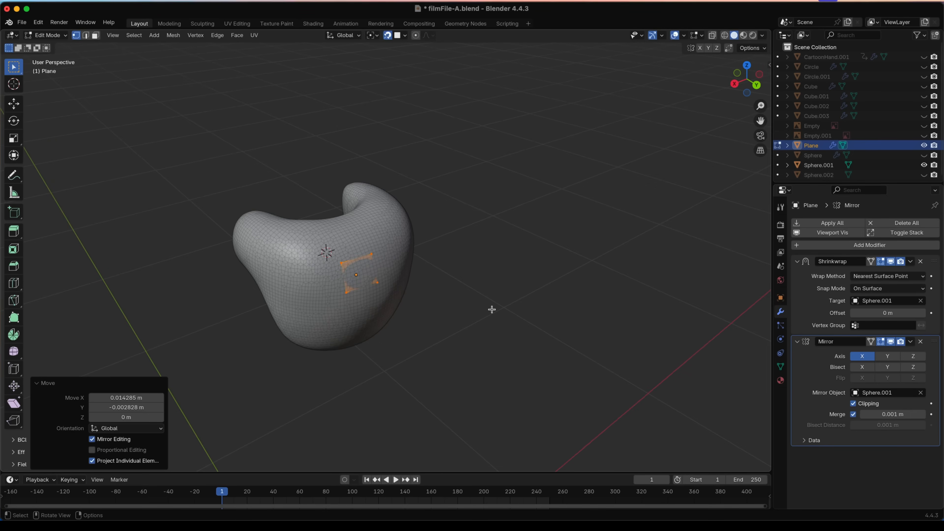
- Turn on the In Front display option for the plane so it draws over the hair
click(781, 298)
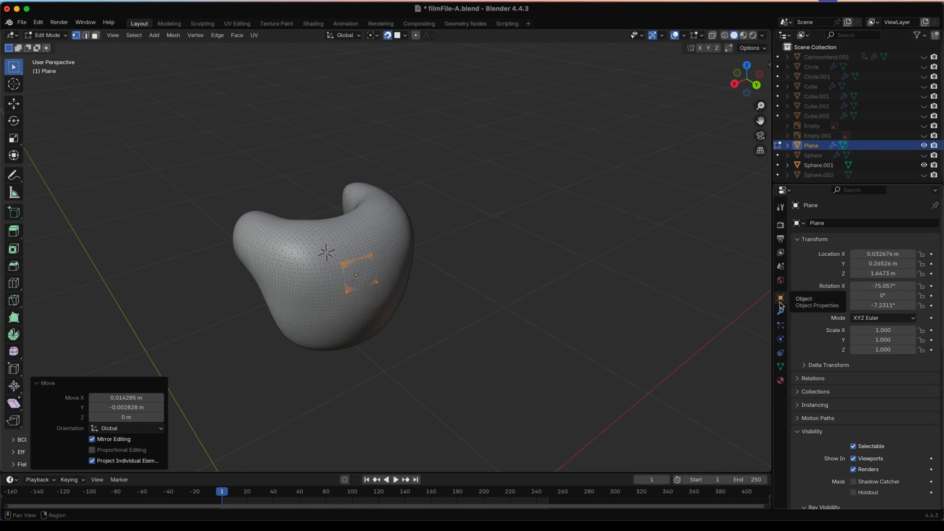
scroll(810, 318, down, 10)
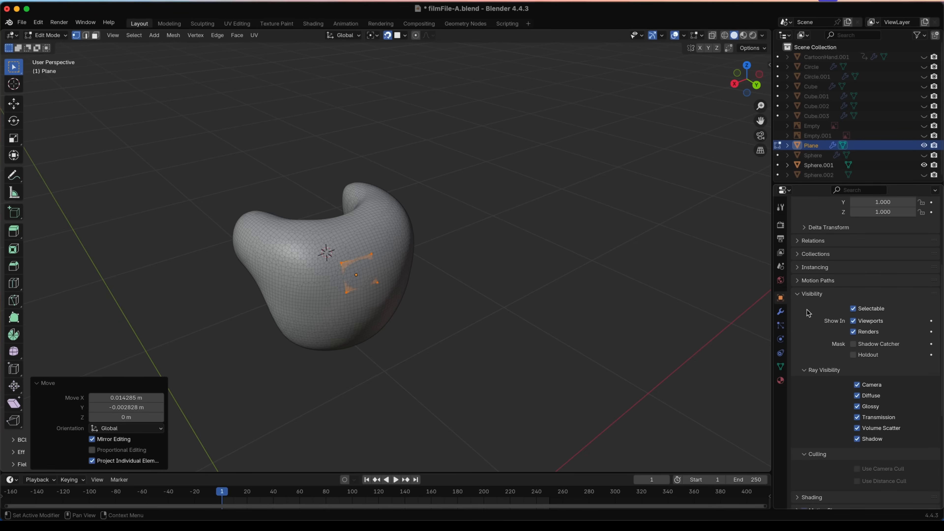
scroll(809, 319, down, 5)
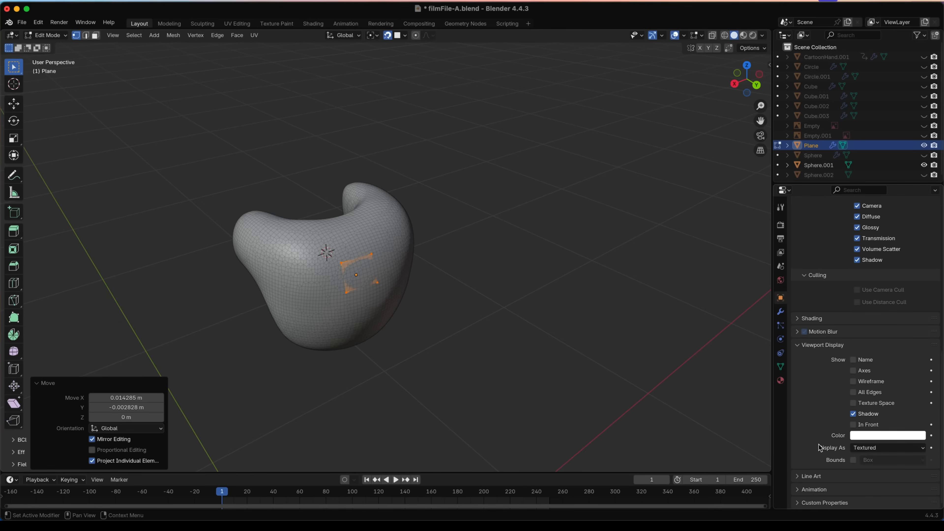
click(871, 426)
click(413, 278)
middle_drag(413, 279, 371, 277)
scroll(373, 265, up, 1)
- Extrude the plane's upper edge over the crown of the hair to add further quads
click(384, 276)
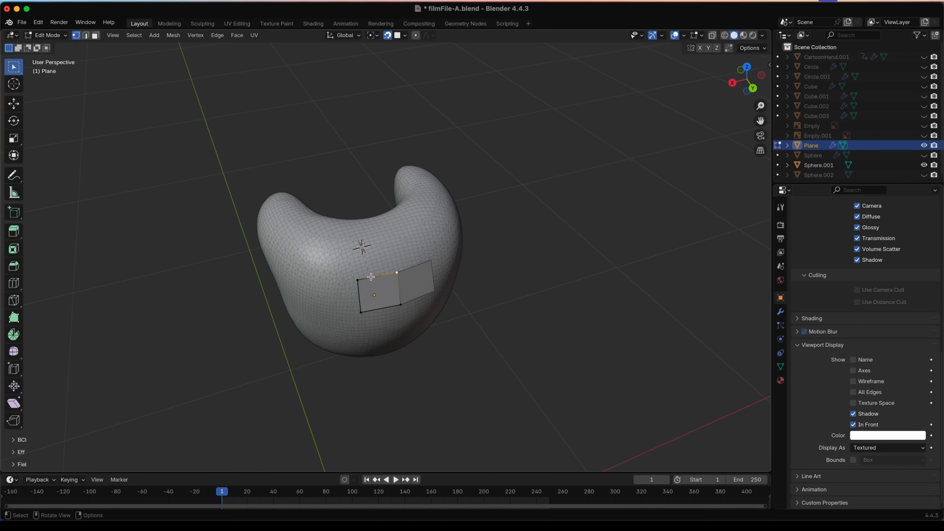
key(e)
click(352, 246)
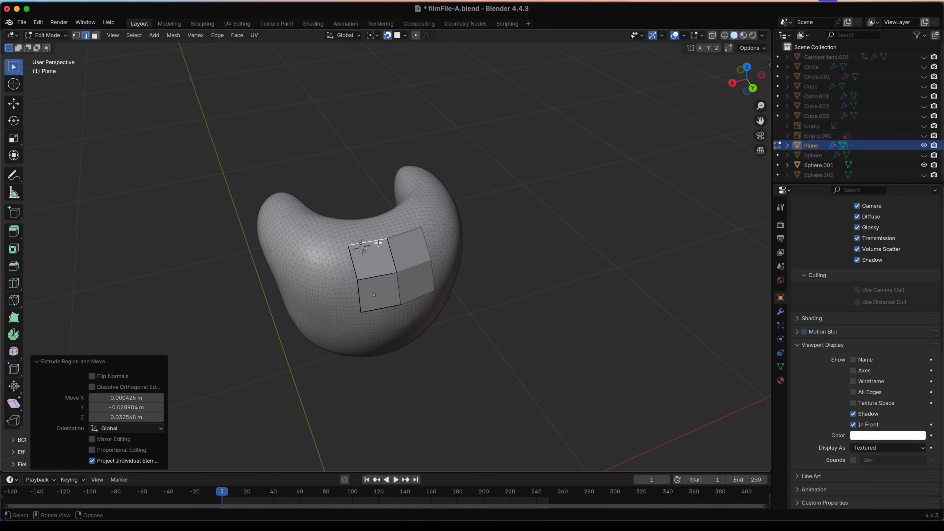
middle_drag(355, 245, 415, 248)
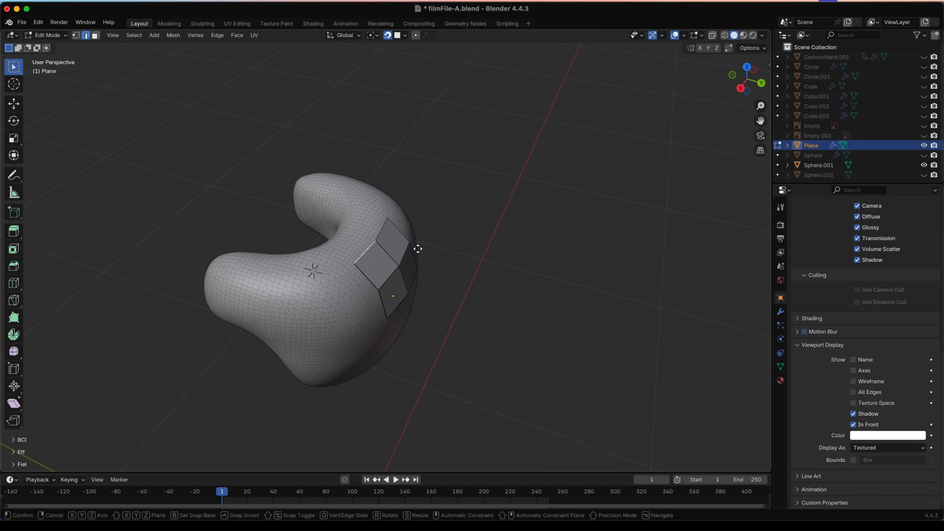
key(g)
click(392, 239)
shift+middle_drag(344, 260, 420, 274)
- Rotate and move the strip's end edge and reposition its corner vertex to turn the strip toward the side lobe
key(r)
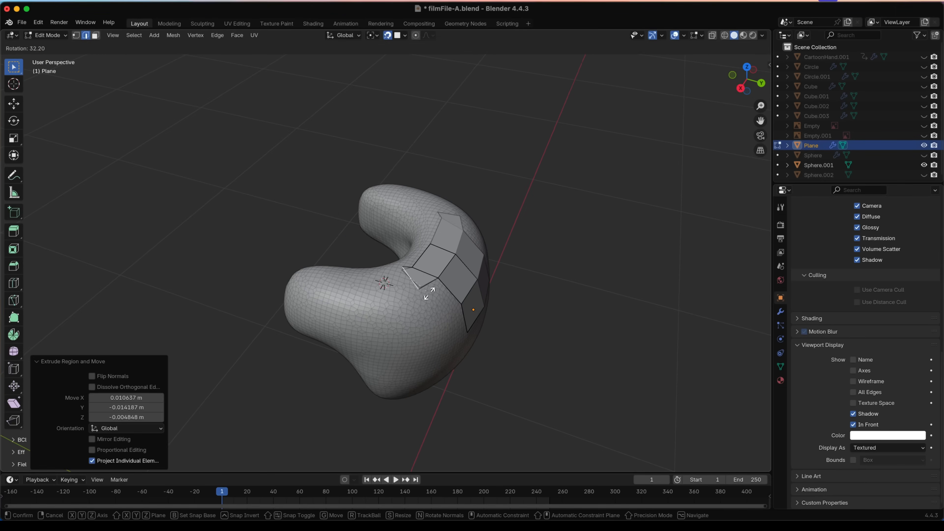
click(429, 294)
key(g)
click(423, 299)
key(1)
click(417, 296)
key(g)
click(417, 295)
- Extrude the strip's end edge onto the side lobe, rotating and moving it to follow the surface
shift+middle_drag(431, 282, 506, 295)
key(2)
click(492, 297)
key(e)
click(491, 300)
key(r)
click(516, 308)
key(g)
click(509, 313)
- Extrude two more quads along the top of the side lobe toward its front tip
key(e)
click(476, 314)
key(r)
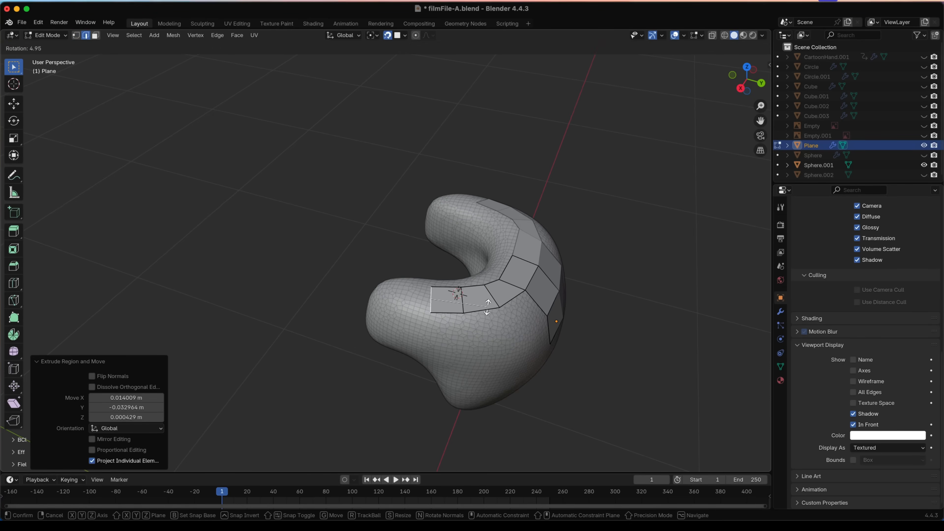
click(485, 312)
key(e)
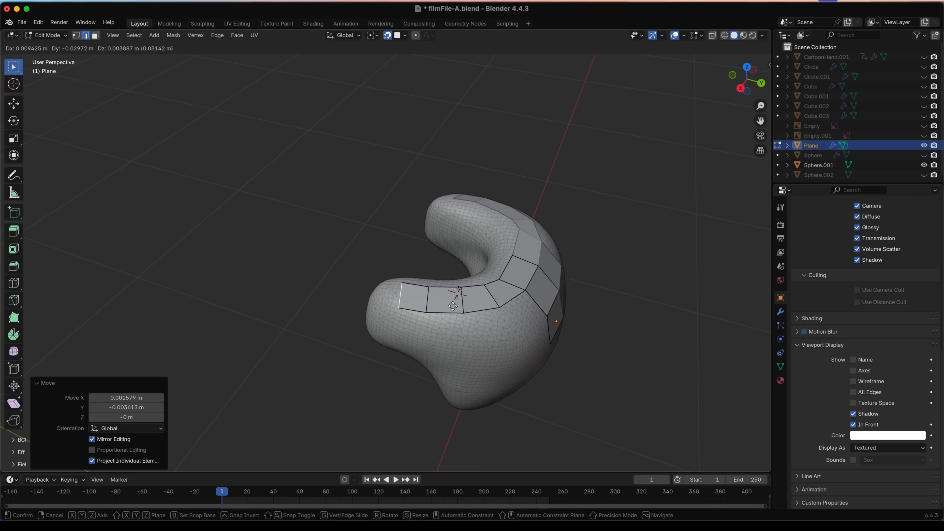
click(453, 313)
- Extrude the strip's lower front corner vertex down the side lobe in two segments
middle_drag(565, 305, 539, 290)
key(1)
click(484, 313)
mouse_move(417, 267)
middle_down()
mouse_move(406, 247)
mouse_move(400, 260)
mouse_move(416, 261)
middle_up()
click(384, 258)
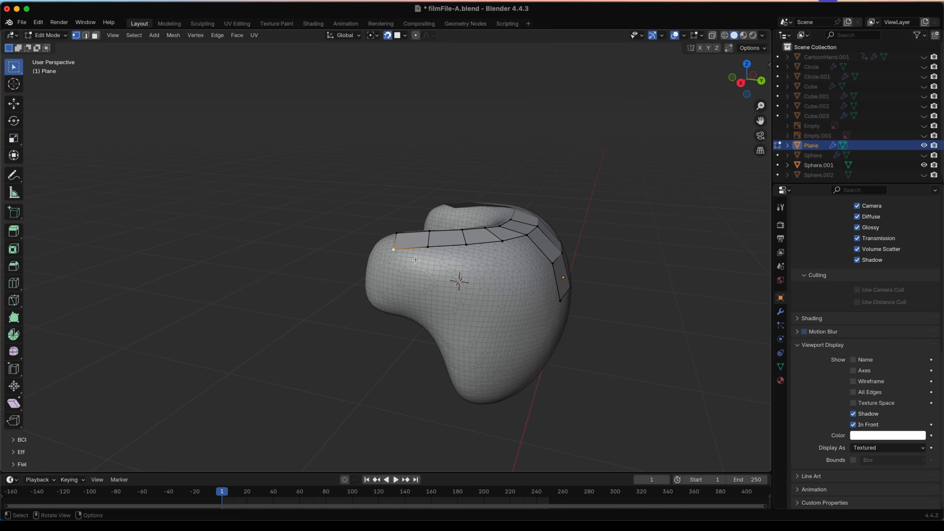
key(e)
click(417, 294)
key(e)
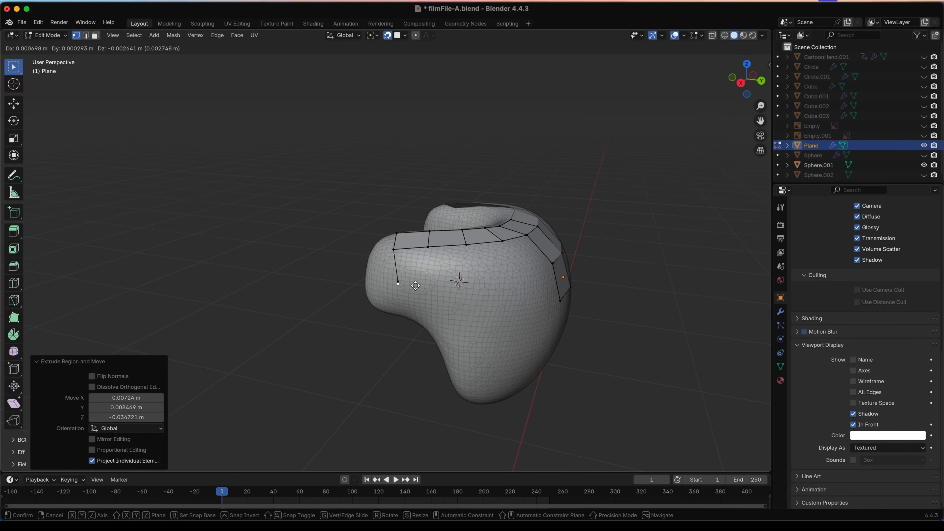
click(415, 311)
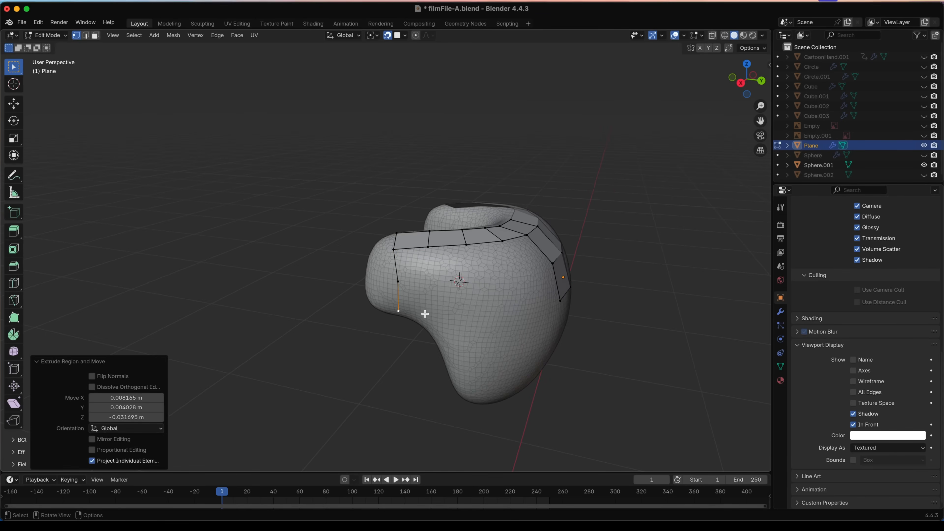
- Extrude the vertex back along the hair's underside and join the chain to the lower corner of the first quad
key(e)
click(456, 317)
key(e)
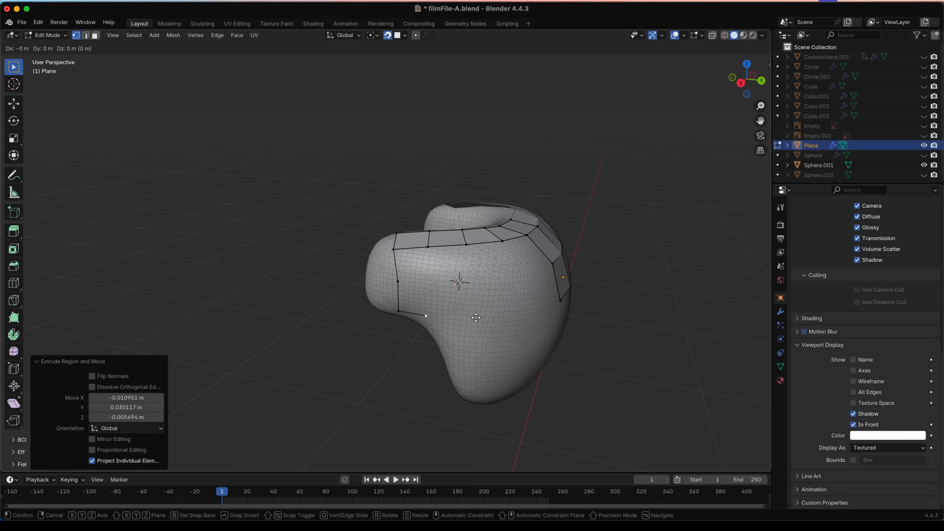
click(512, 317)
shift+middle_drag(512, 317, 373, 336)
key(e)
click(432, 332)
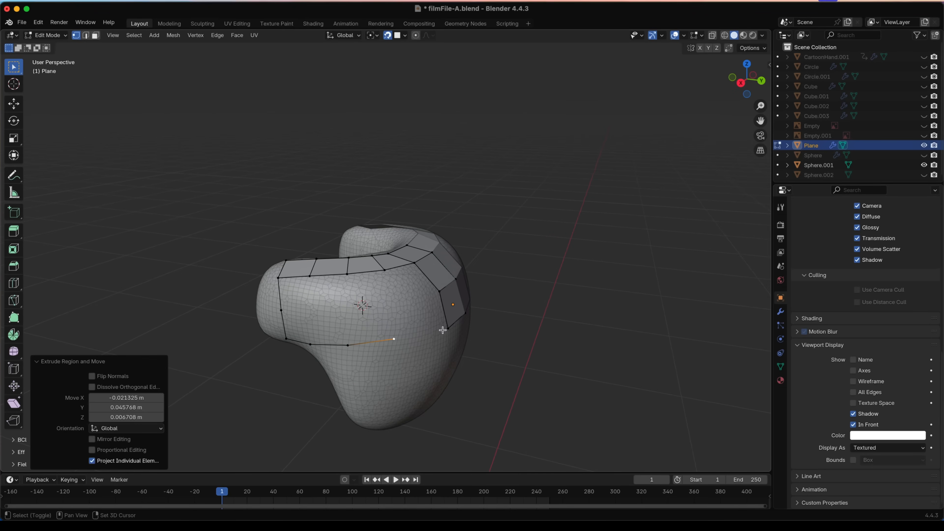
shift+click(448, 329)
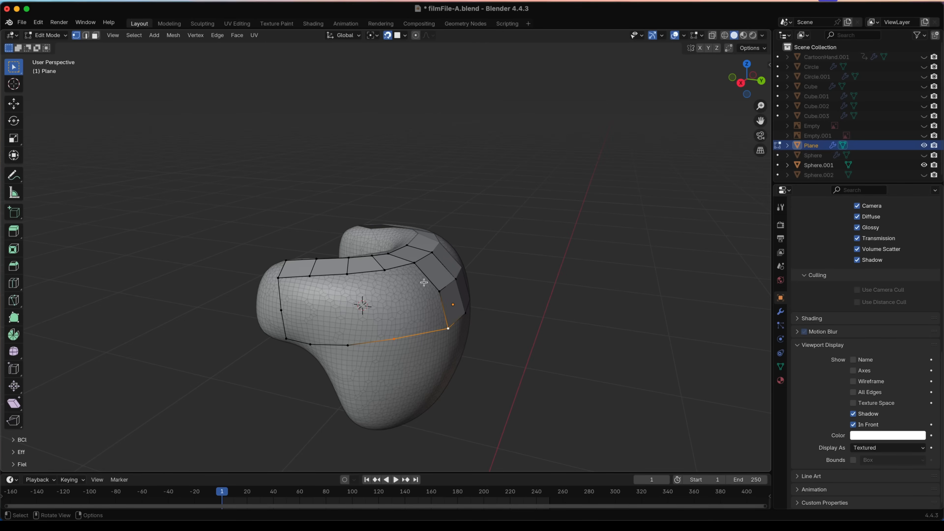
- Switch to edge selection and turn off Emulate 3 Button Mouse in the input preferences
key(2)
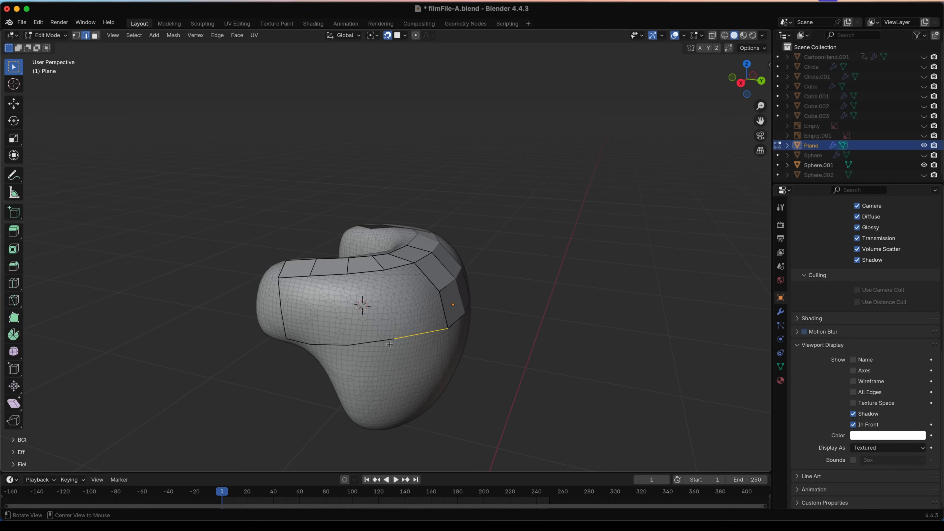
key(super+comma)
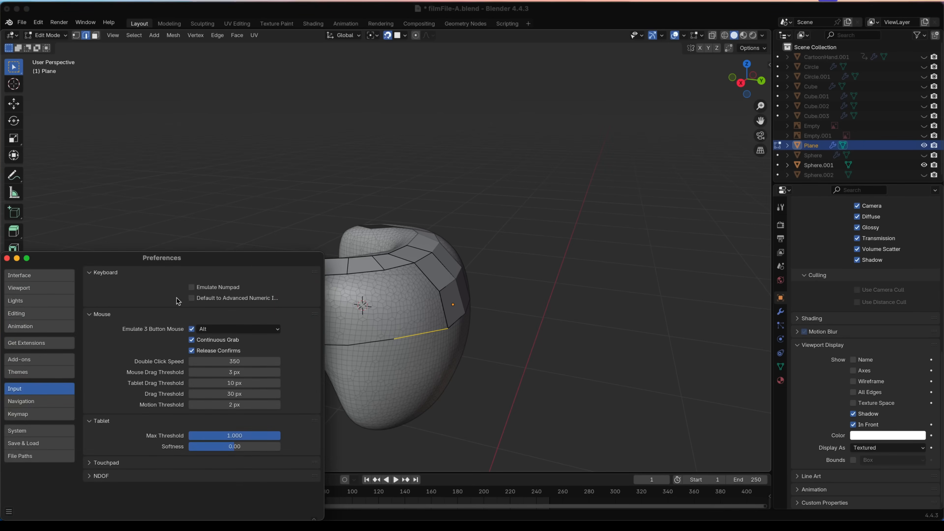
click(193, 330)
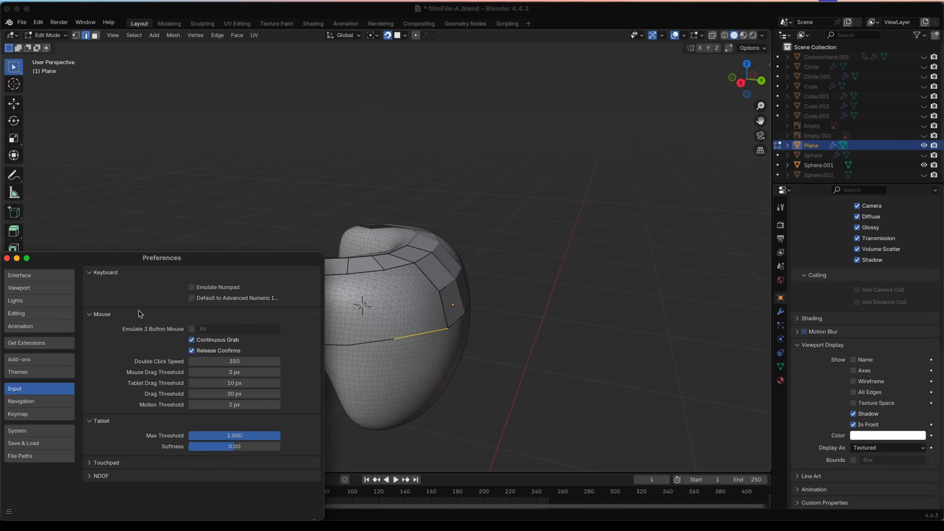
click(8, 258)
- Select the closed edge boundary below the strip and fill it with Grid Fill
alt+click(406, 335)
alt+shift+click(297, 278)
scroll(375, 289, down, 1)
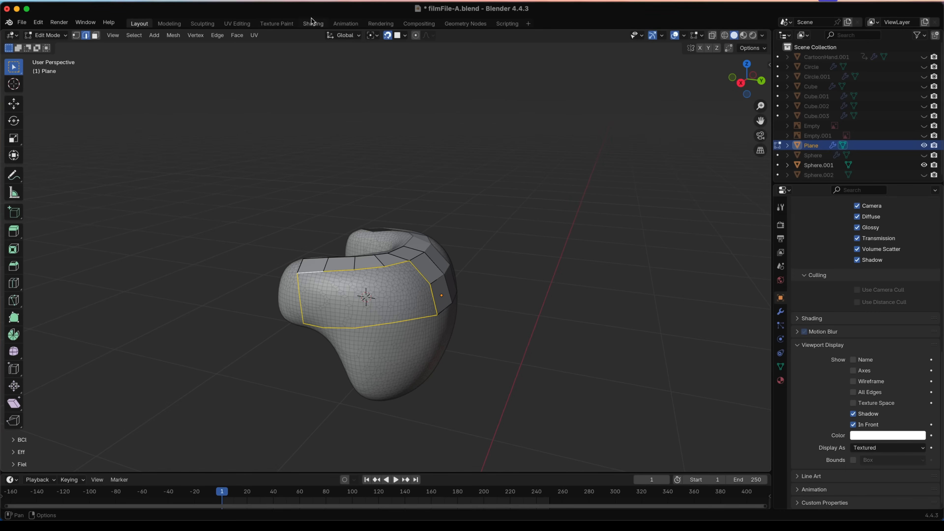
click(238, 35)
click(239, 36)
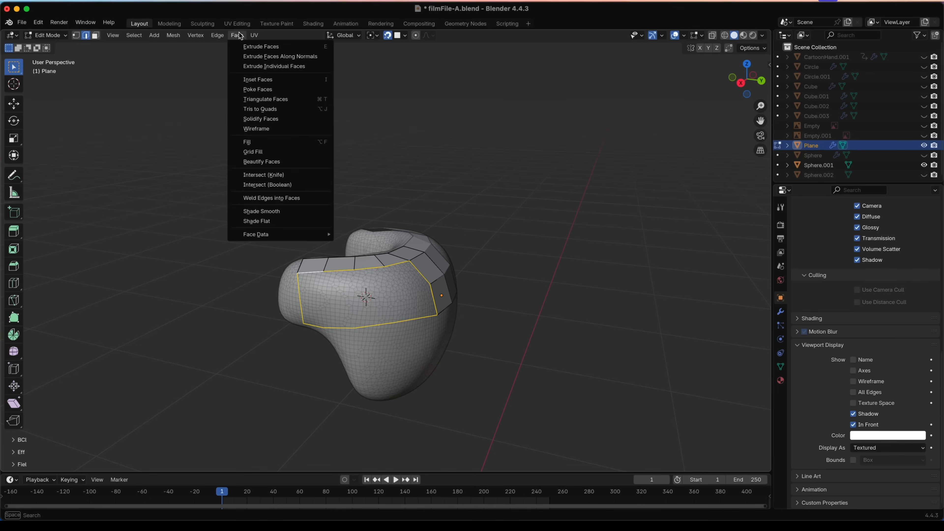
click(263, 152)
- Select the whole patch and move it slightly so its vertices snap onto the hair surface
click(326, 337)
key(a)
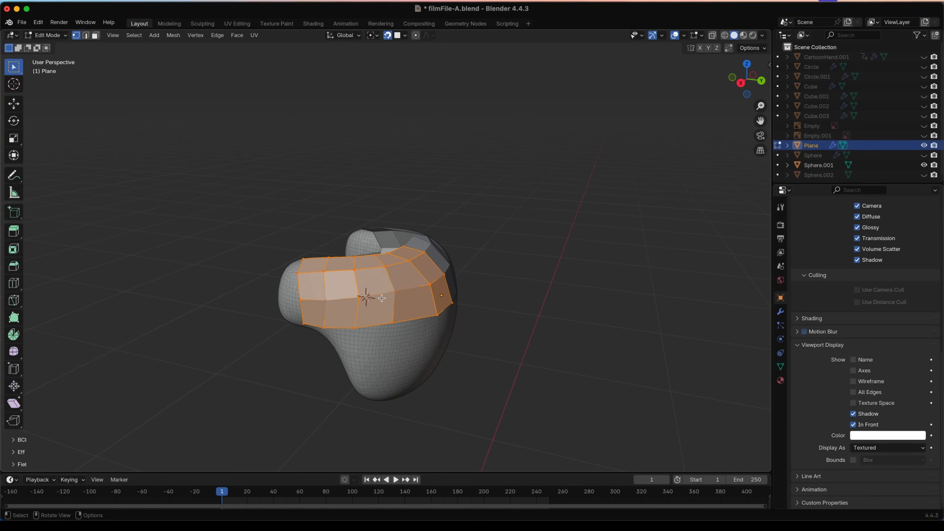
key(g)
click(374, 295)
middle_drag(535, 329, 558, 307)
click(558, 306)
- Adjust a vertex on the patch's lower border and select the neighbouring border edges
middle_drag(467, 290, 367, 294)
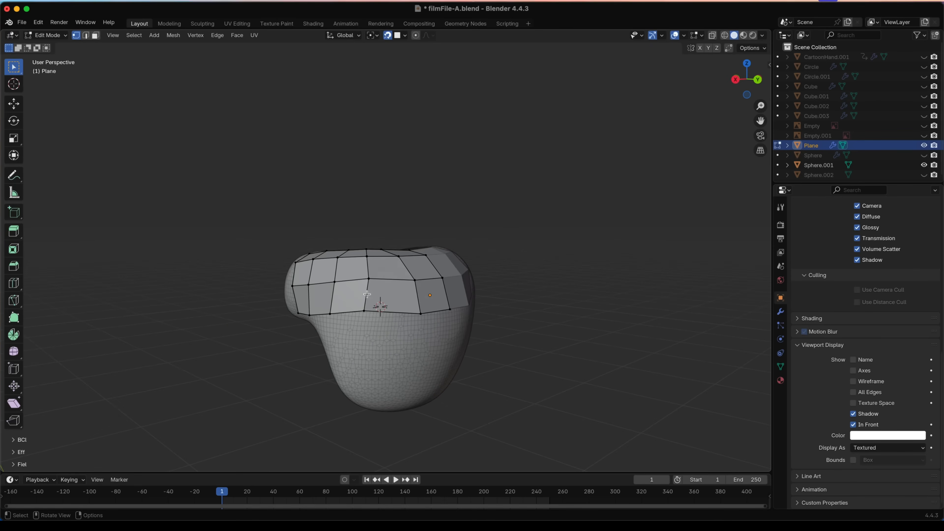
key(g)
click(377, 312)
key(2)
click(394, 313)
shift+click(429, 312)
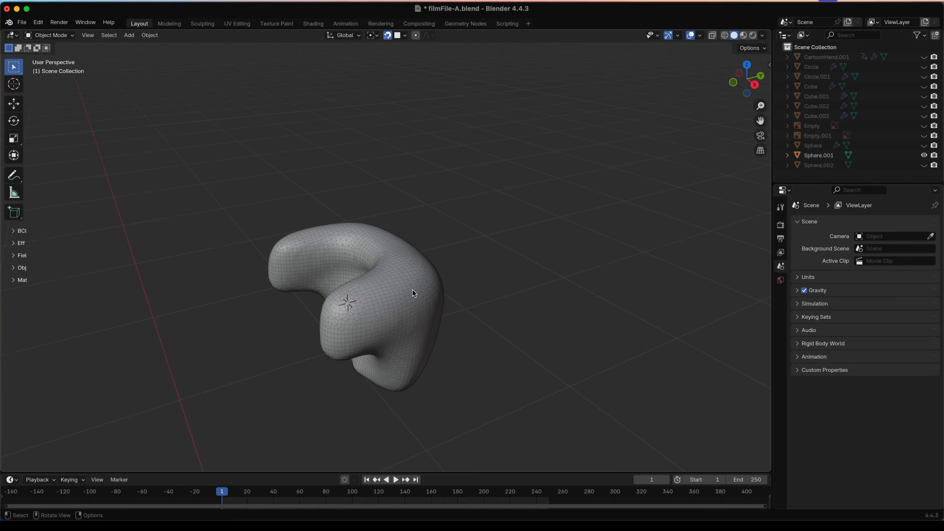
- Remesh the back hair Sphere.001 with Quad Remesher at a quad count of 500 and X symmetry
click(412, 290)
middle_drag(408, 304, 405, 308)
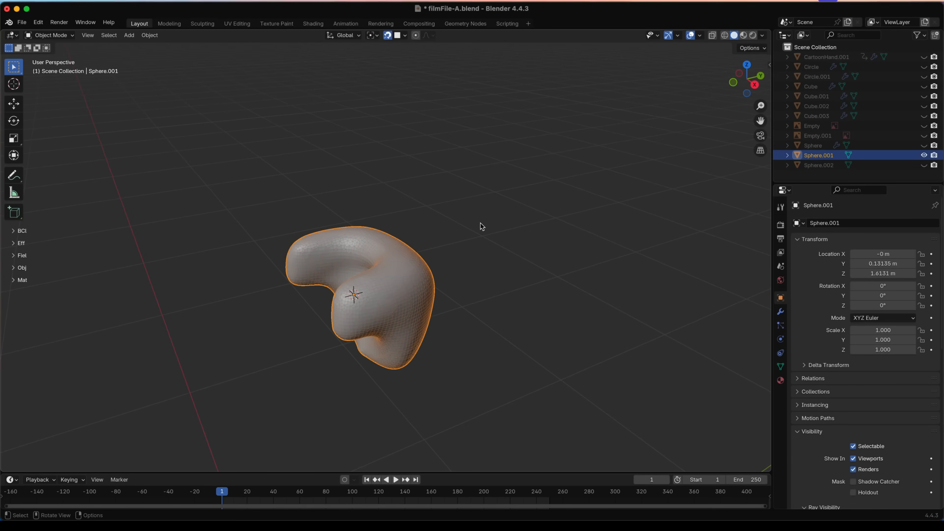
key(n)
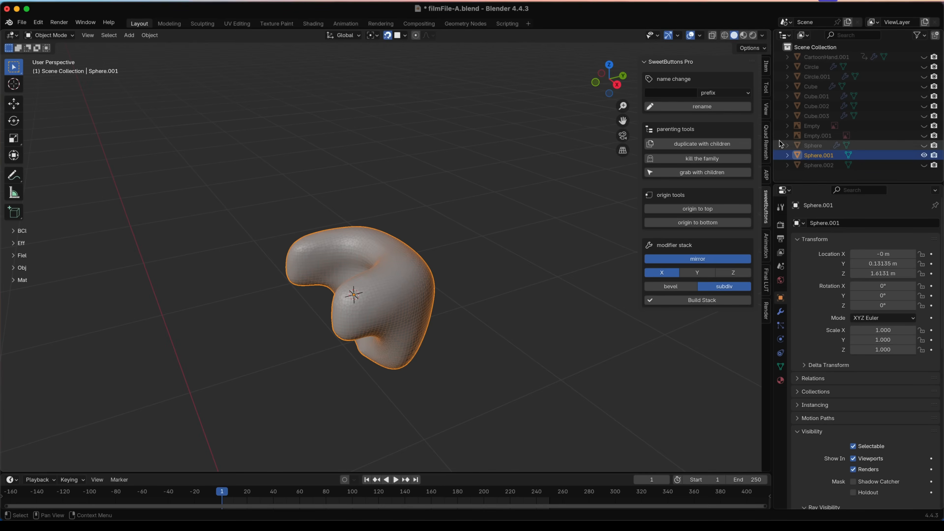
click(767, 134)
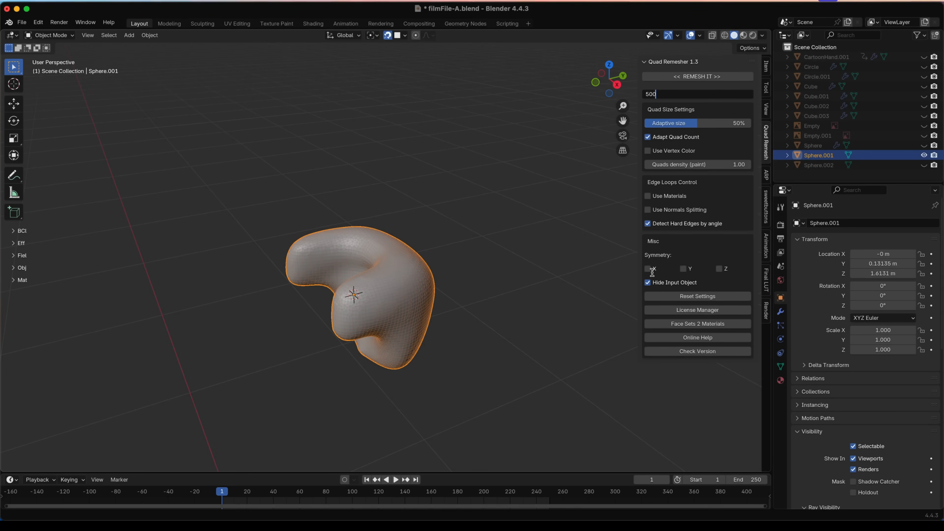
key(Return)
click(698, 76)
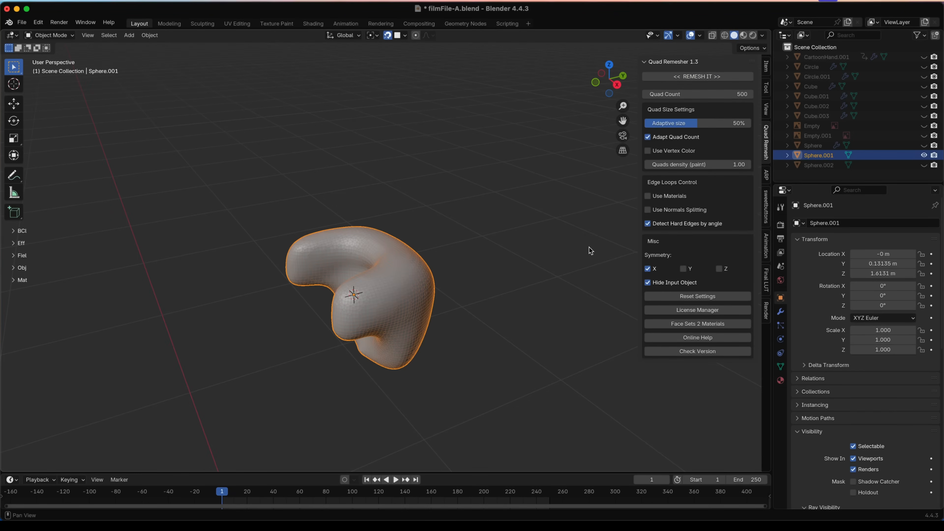
- Examine the remeshed back hair's topology and edge loops from several angles
middle_drag(435, 373, 397, 289)
key(Tab)
key(2)
alt+click(384, 279)
key(Tab)
click(460, 297)
scroll(455, 286, down, 2)
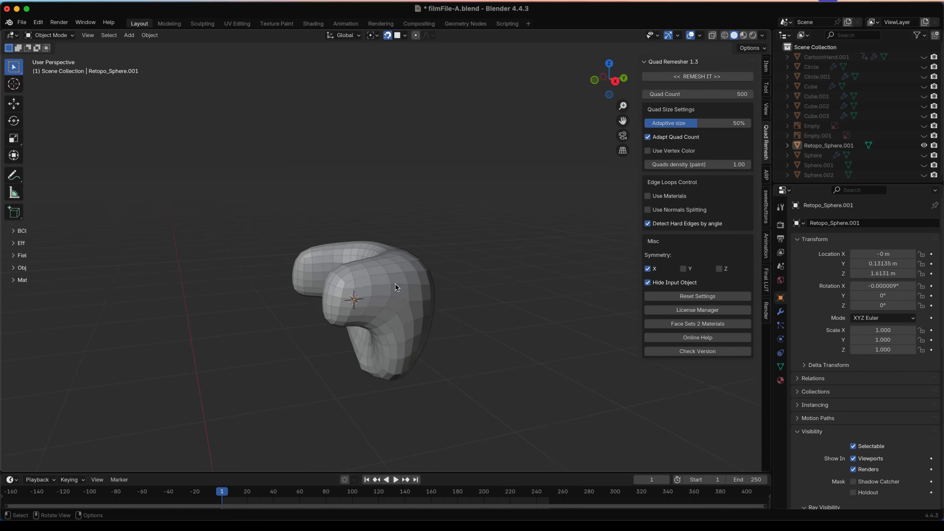
click(396, 289)
scroll(431, 293, up, 2)
scroll(464, 300, down, 2)
click(461, 289)
scroll(461, 289, down, 2)
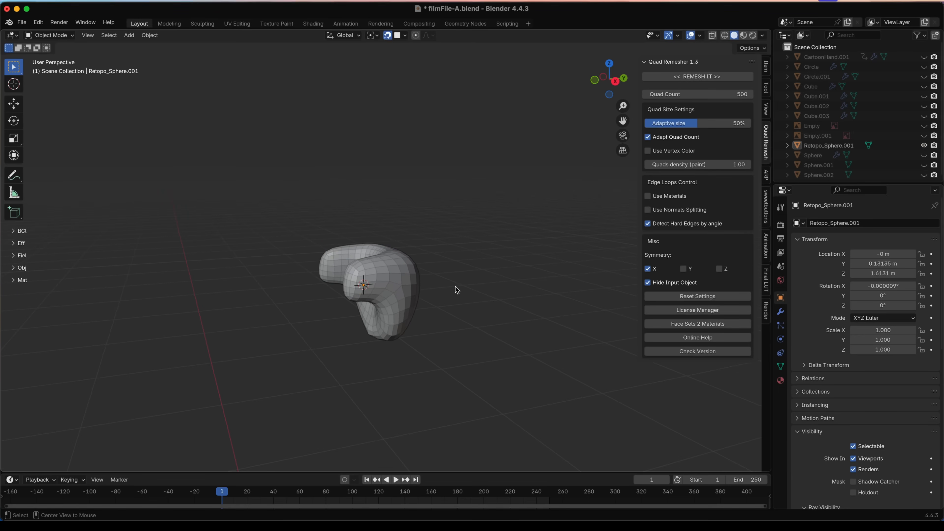
- Unhide all objects and delete the original high-density back hair mesh
key(alt+h)
click(455, 282)
click(419, 279)
middle_drag(419, 278, 357, 240)
key(x)
click(443, 296)
- Remesh the top hair Sphere.002 with Quad Remesher at a quad count of 750 without X symmetry
click(391, 233)
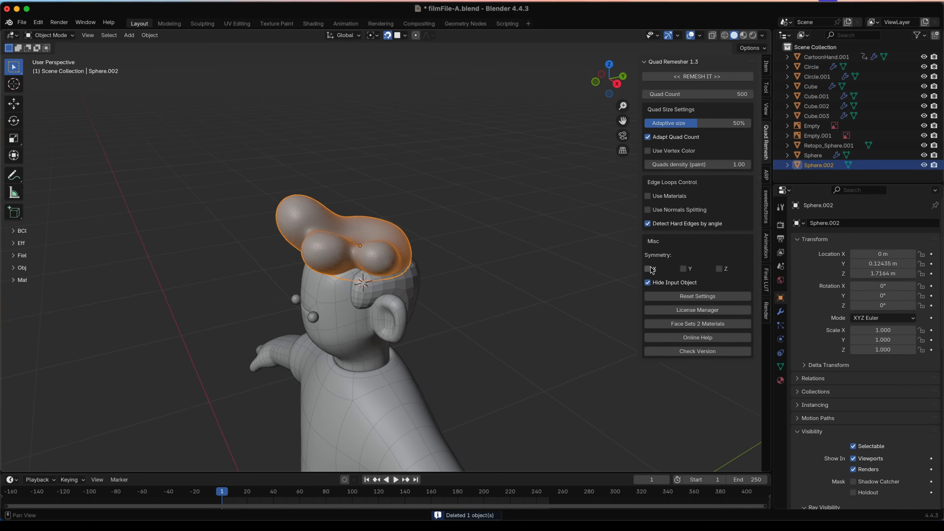
click(705, 93)
key(Return)
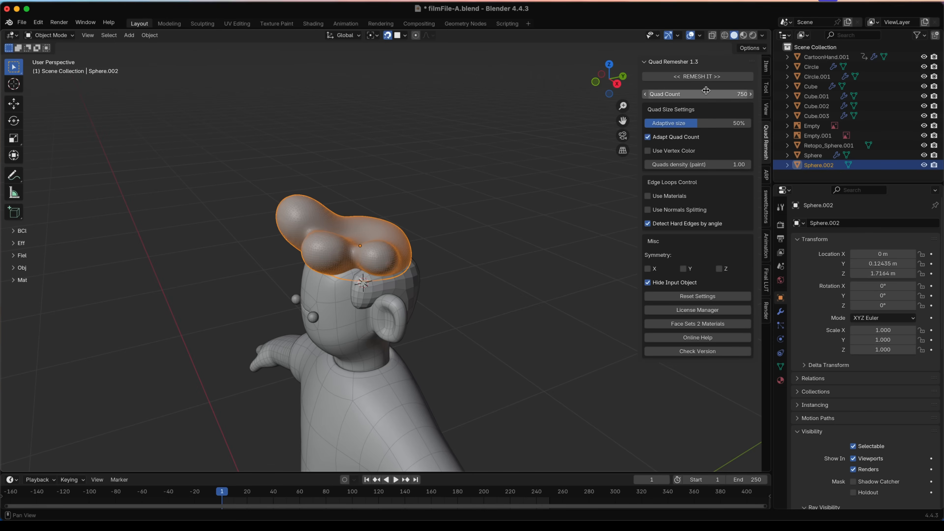
click(709, 78)
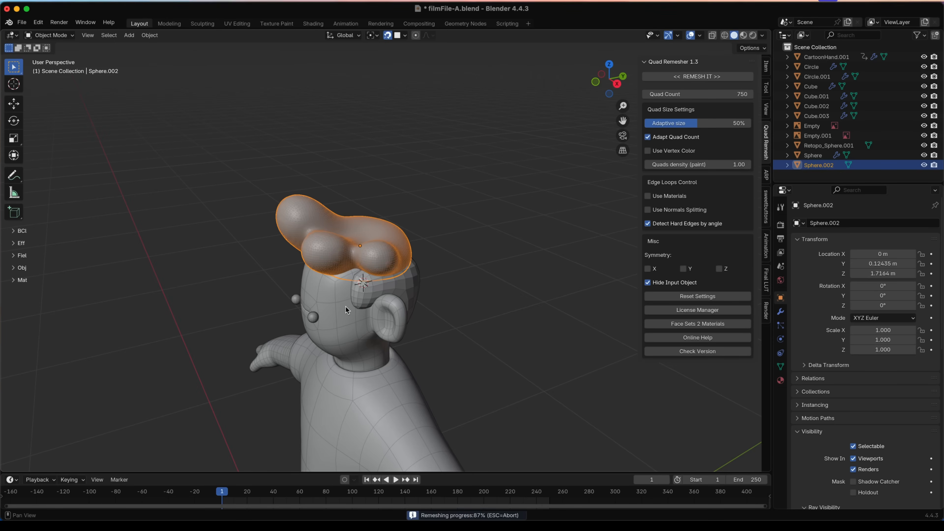
- Unhide the original top hair mesh Sphere.002 and delete it
middle_drag(346, 306, 472, 280)
key(alt+h)
click(418, 224)
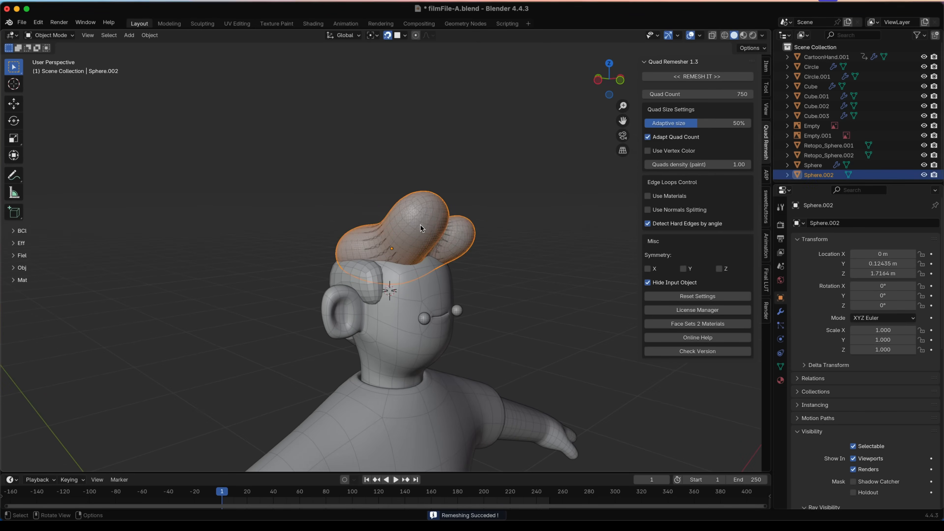
key(Delete)
middle_drag(420, 224, 374, 250)
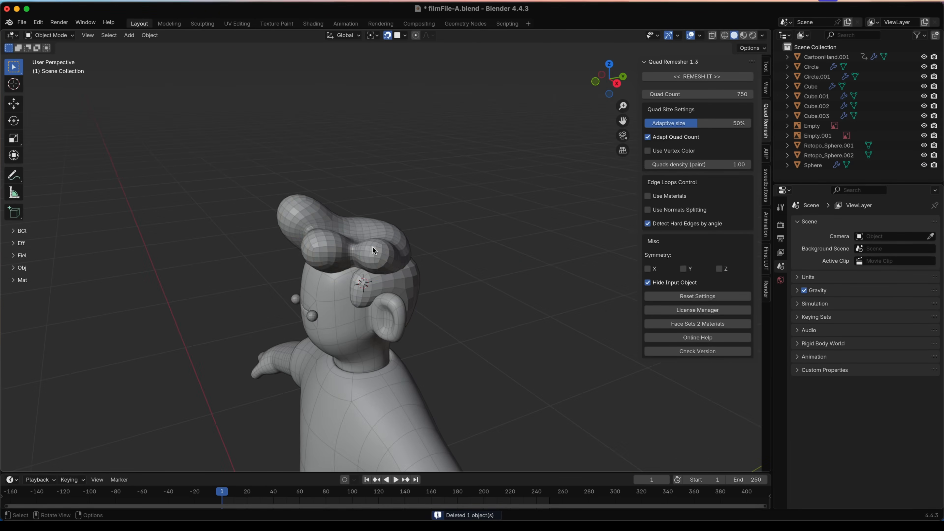
- Build a modifier stack with subdivision only and mirror off on both remeshed hair pieces
click(373, 250)
shift+click(408, 268)
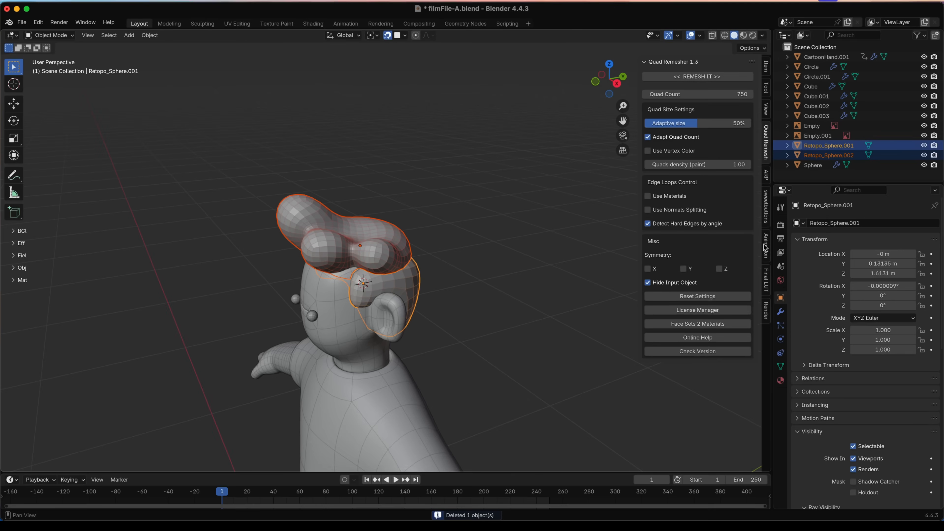
click(765, 207)
click(683, 262)
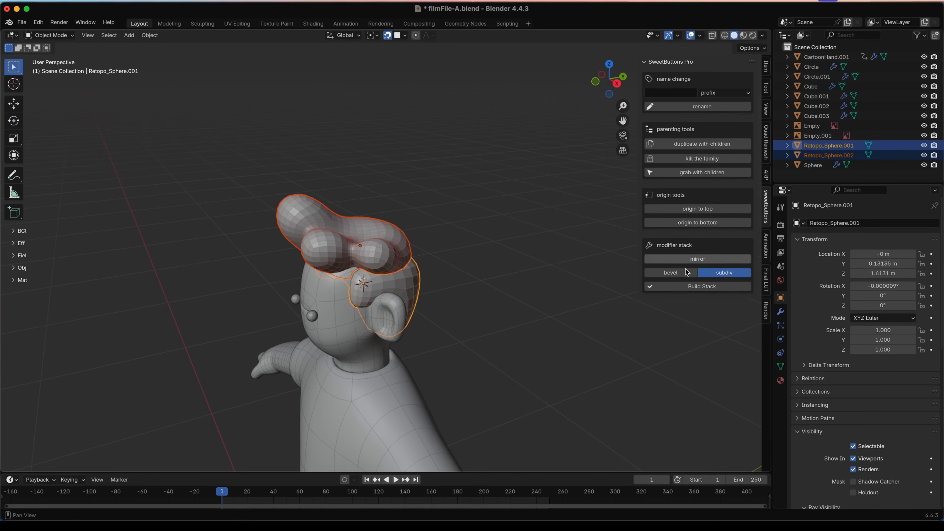
click(685, 284)
click(402, 256)
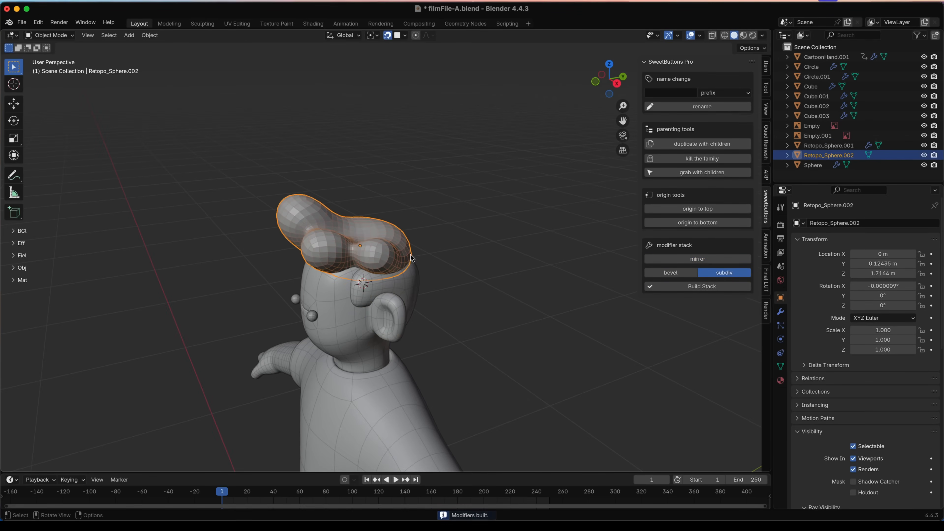
click(683, 286)
middle_drag(396, 339, 249, 271)
scroll(394, 342, down, 5)
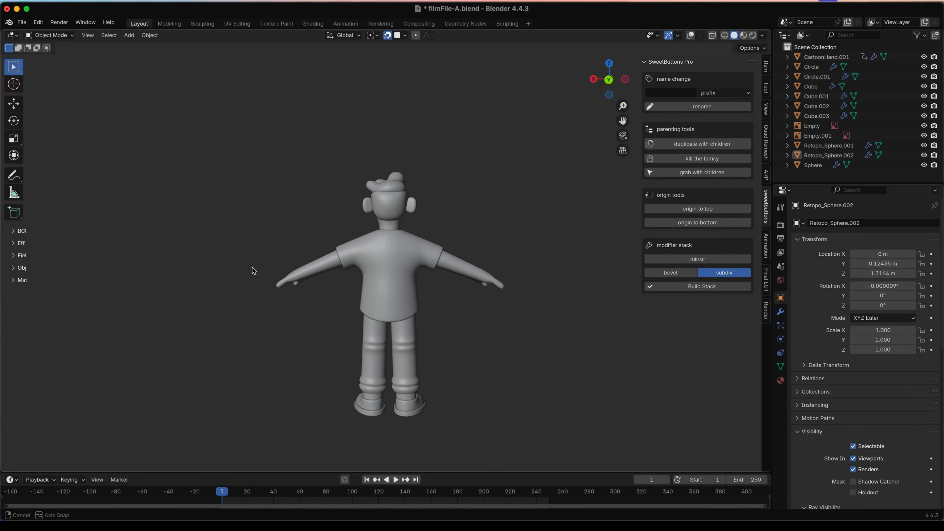